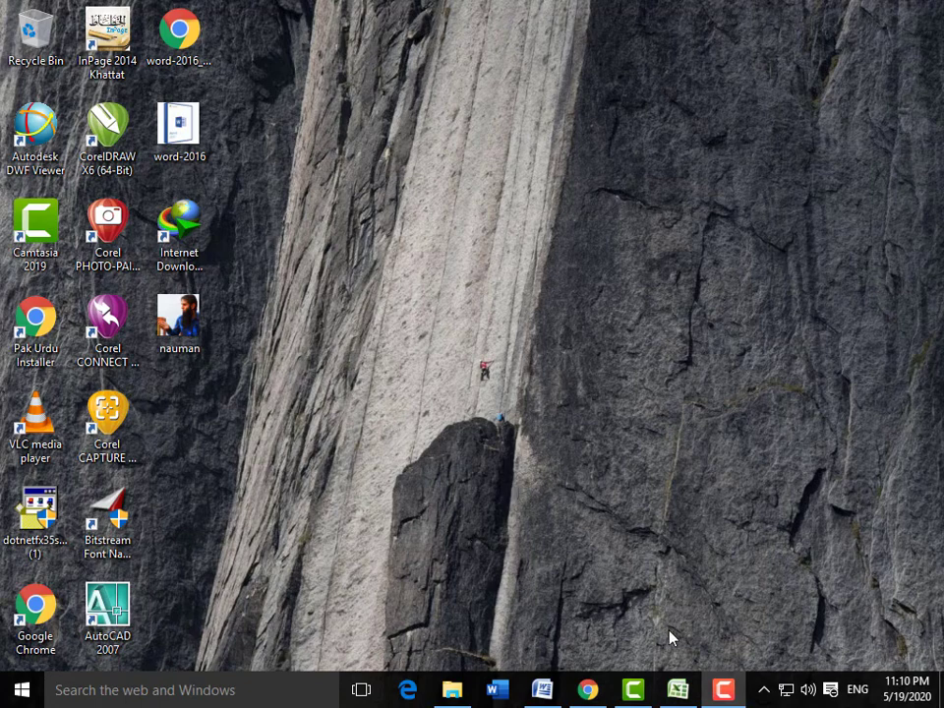
Switch to the Book1 workbook in Excel and look through the student records in rows 5 to 24 of Sheet1
click(677, 690)
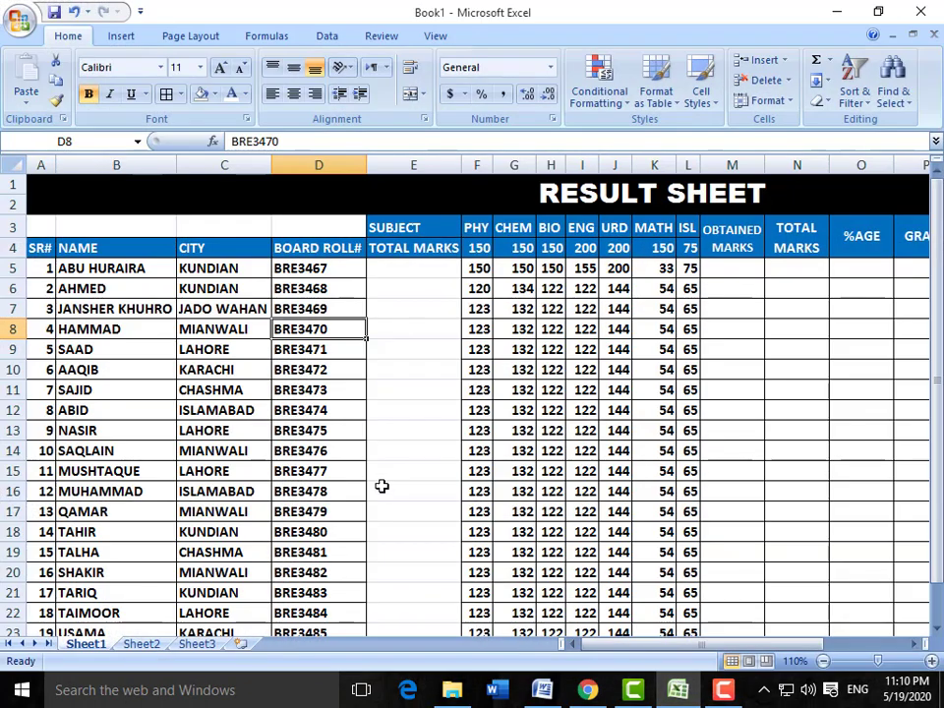
scroll(326, 449, down, 3)
scroll(327, 448, up, 3)
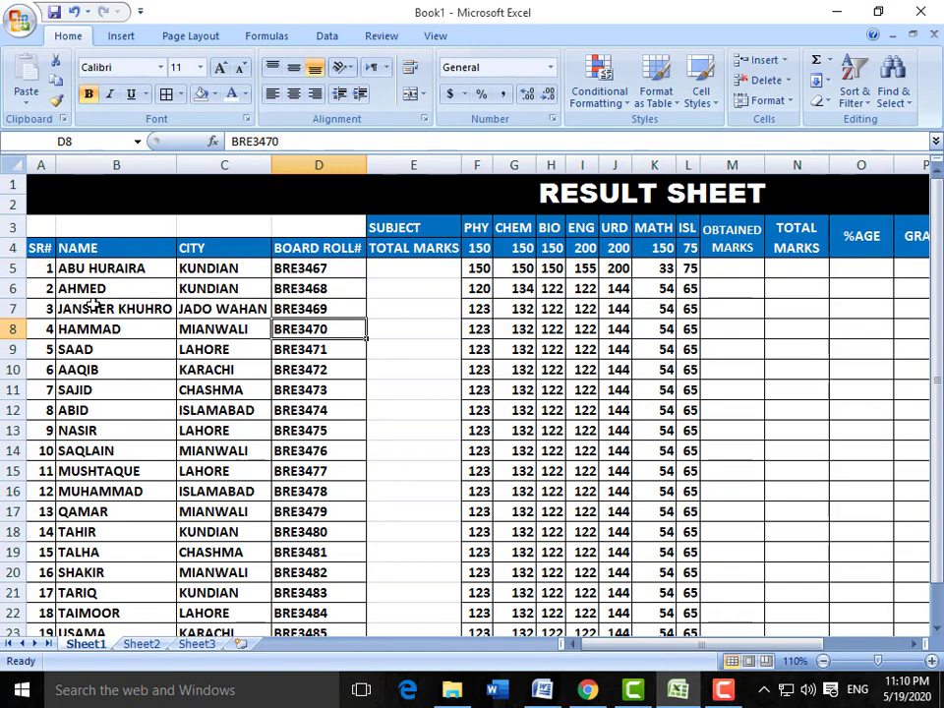
scroll(94, 307, down, 1)
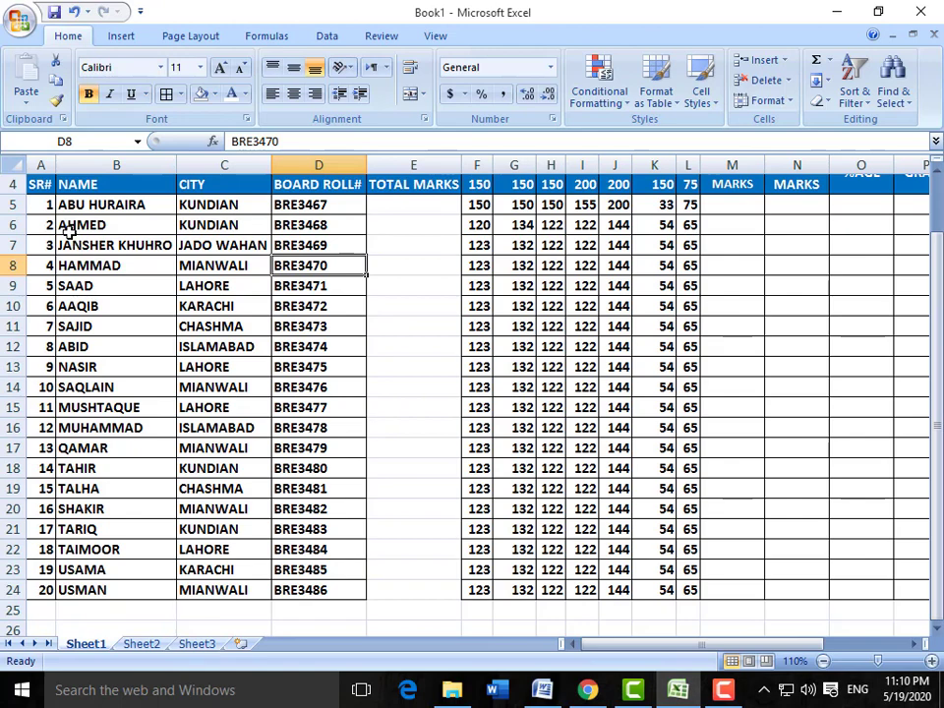
drag(44, 201, 309, 588)
click(218, 488)
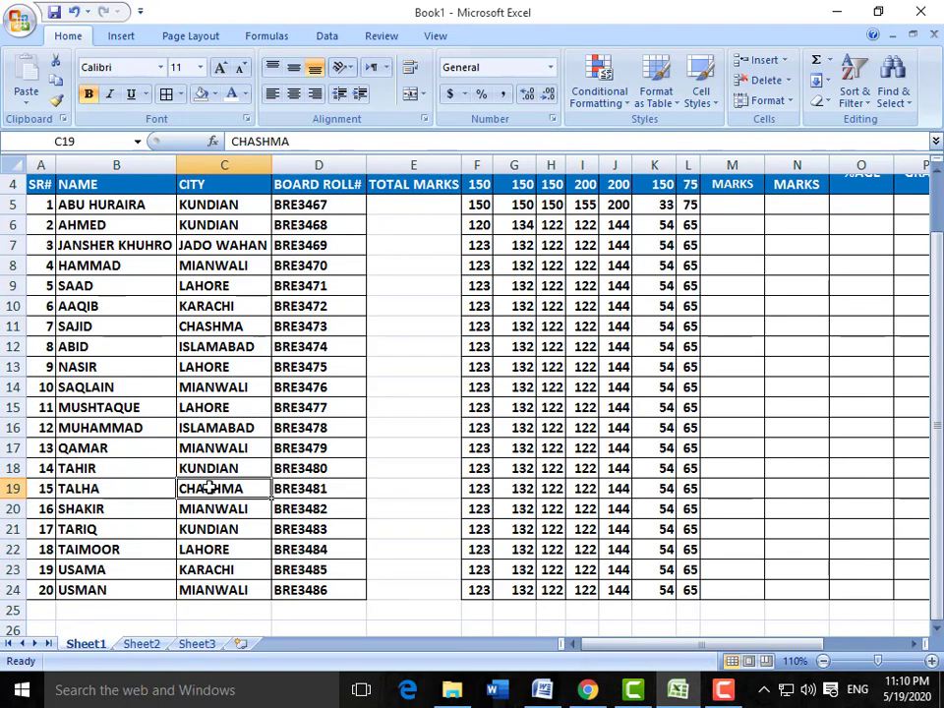
scroll(208, 489, up, 1)
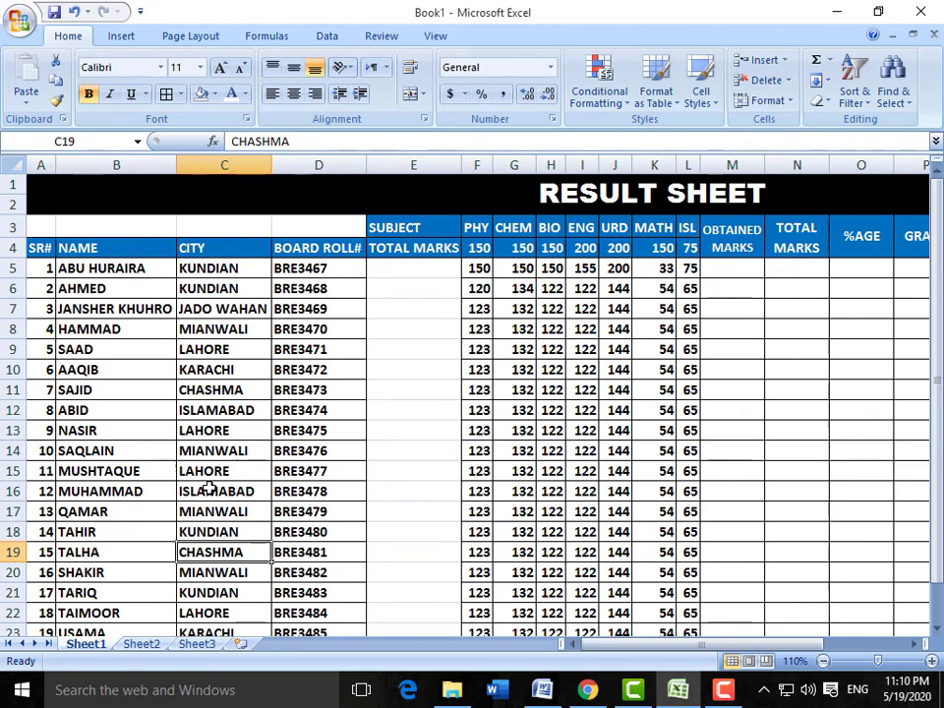
scroll(210, 431, down, 1)
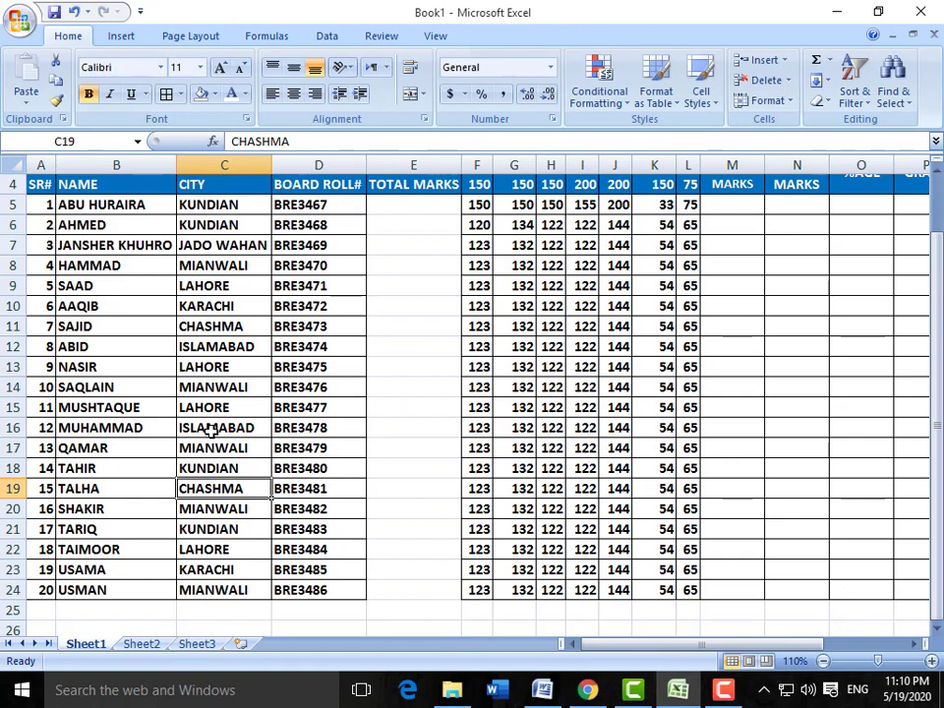
scroll(190, 448, up, 1)
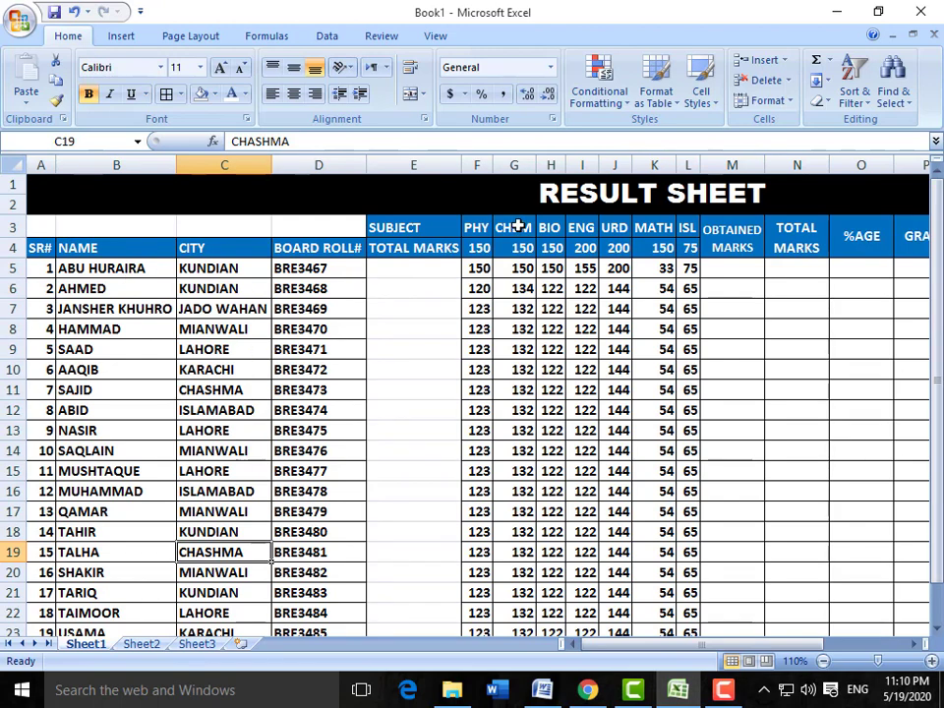
Examine the RESULT SHEET title and the serial number, name, city and board roll number columns, A to E
click(543, 193)
click(162, 308)
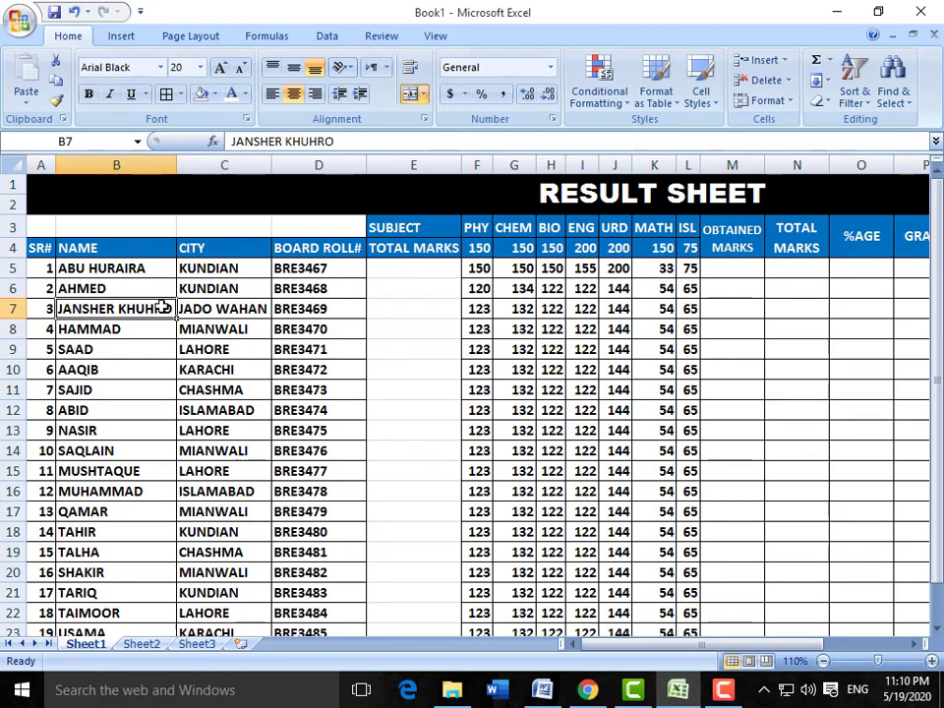
click(44, 164)
click(103, 164)
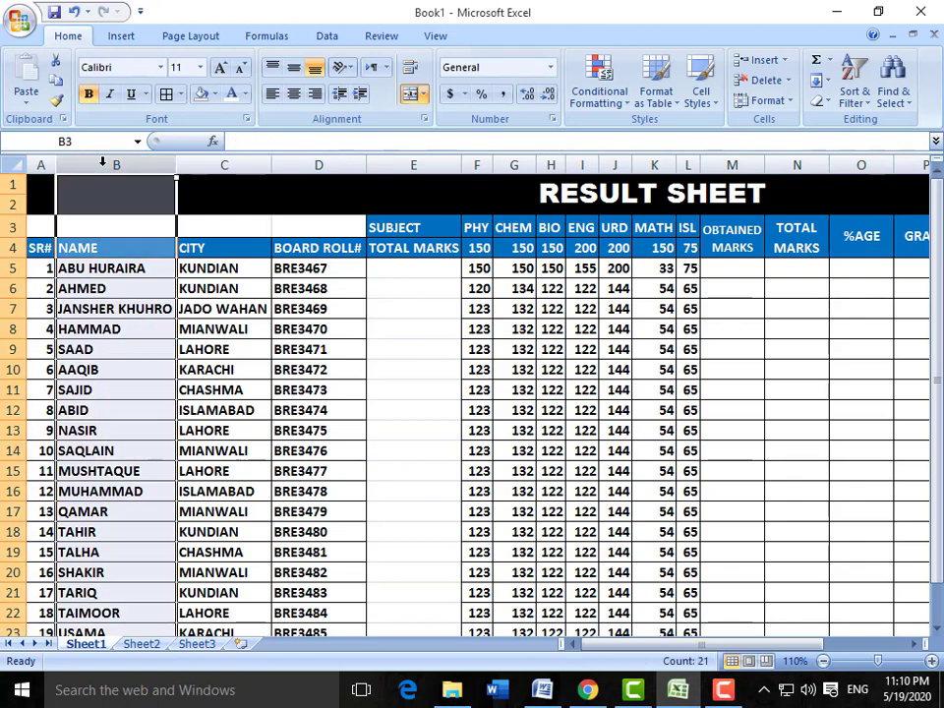
click(243, 160)
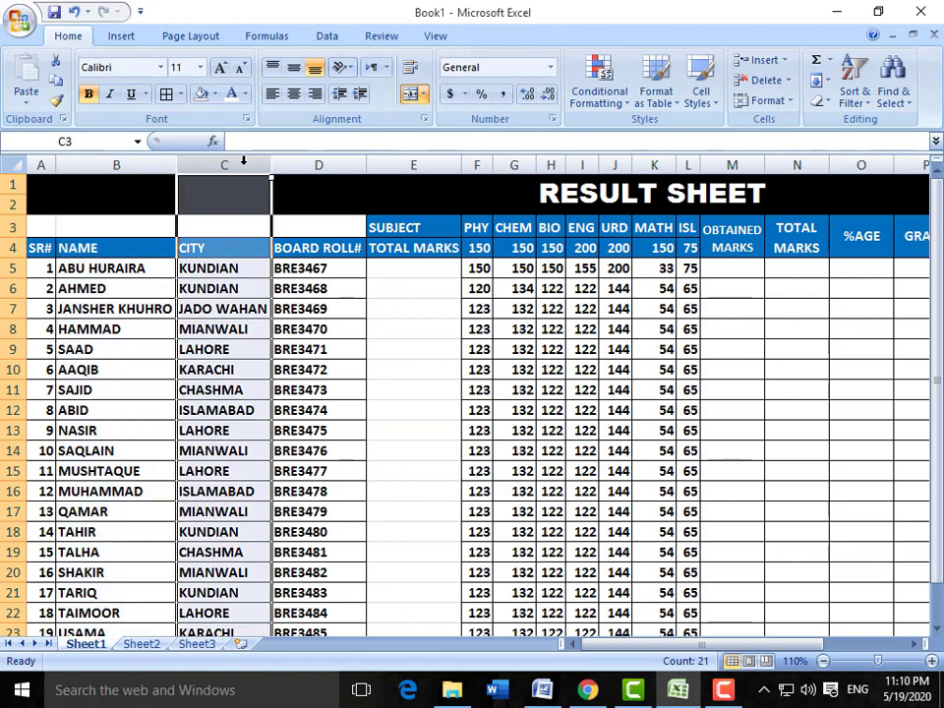
click(322, 165)
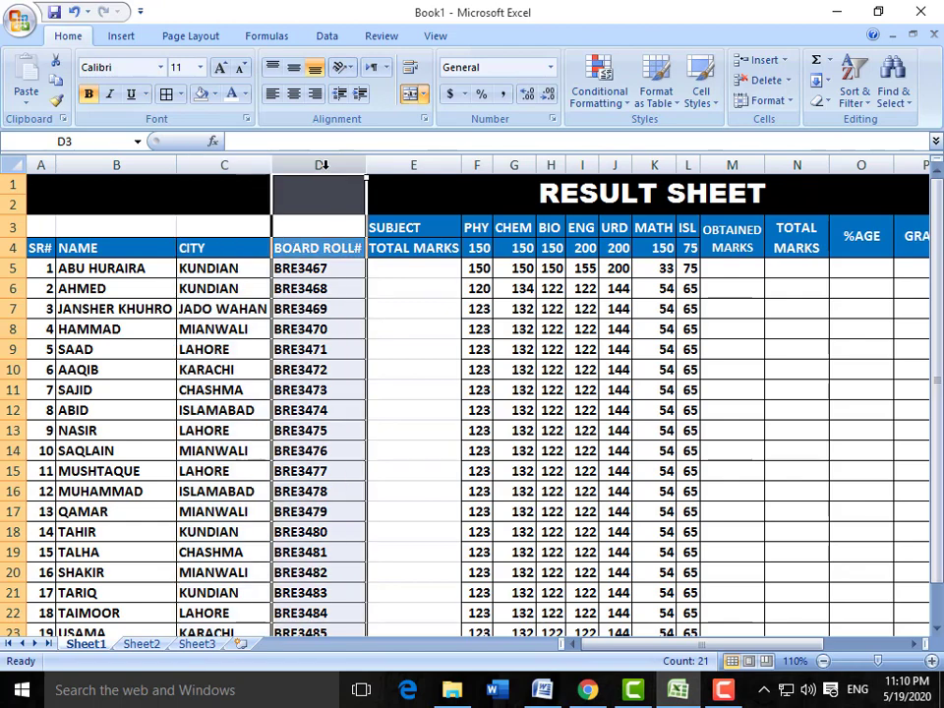
click(331, 248)
click(401, 184)
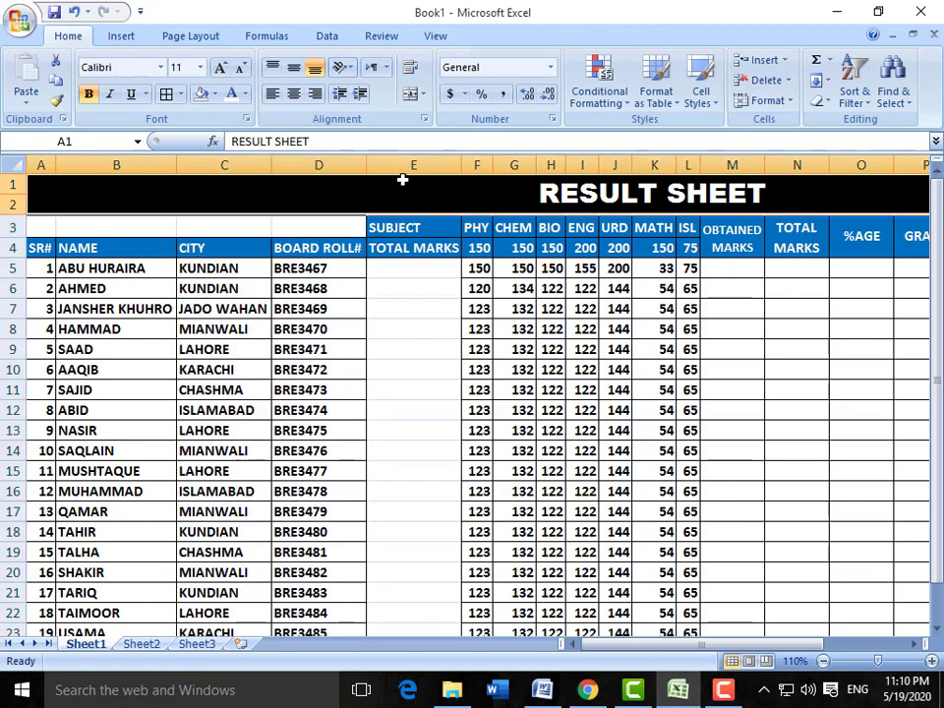
click(413, 165)
click(411, 352)
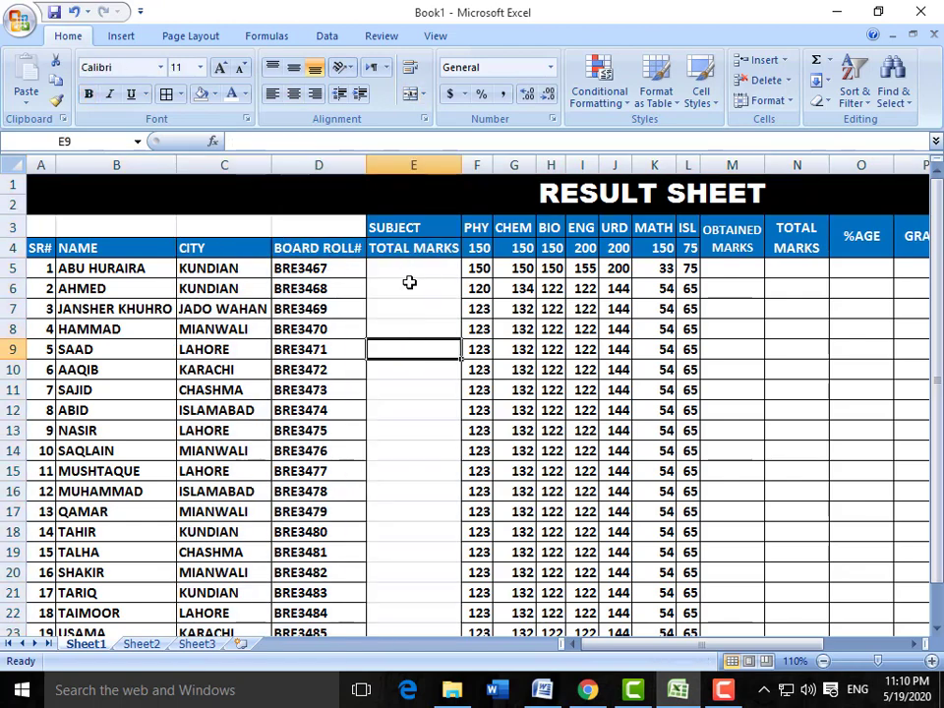
Review the subject headings in row 3, from PHY to ISL
click(412, 226)
click(475, 227)
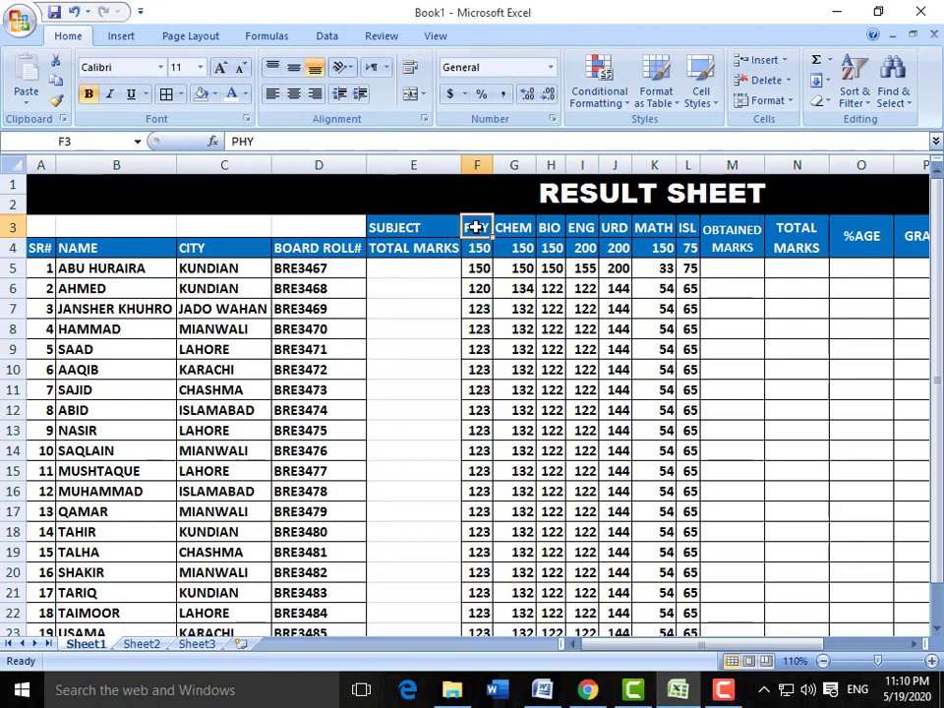
click(513, 227)
click(549, 226)
click(576, 227)
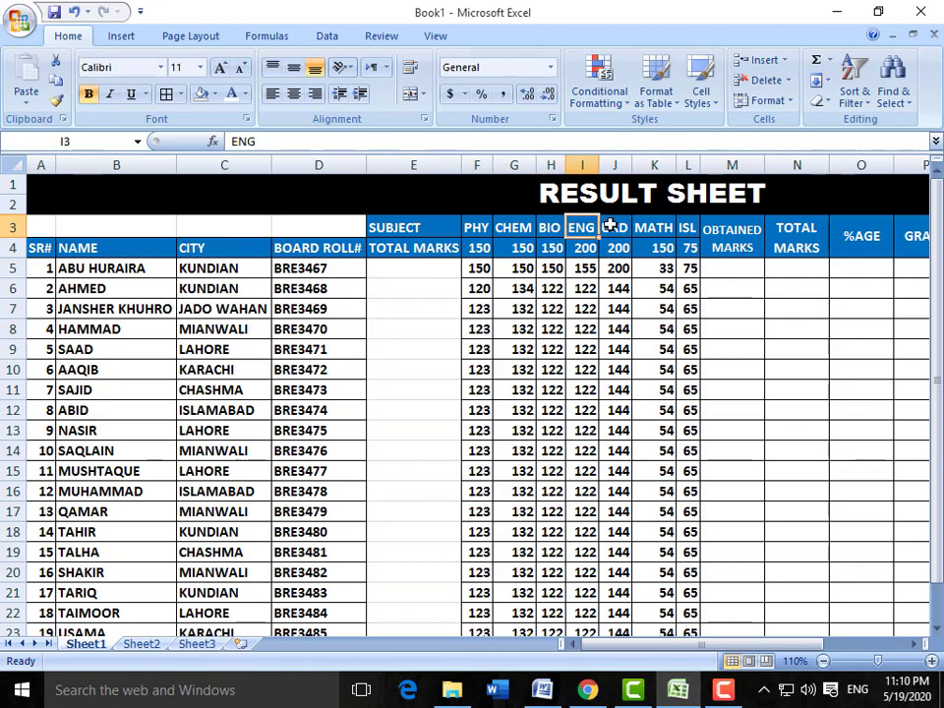
click(614, 227)
click(655, 227)
click(685, 227)
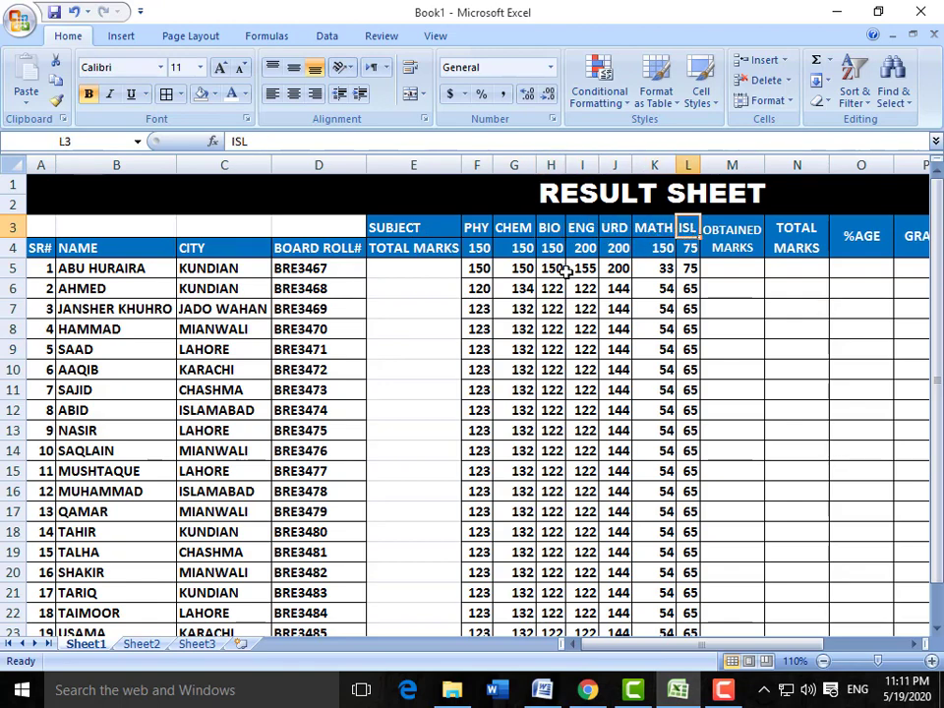
Check the total marks set for each subject in row 4, from PHY to ISL
click(419, 250)
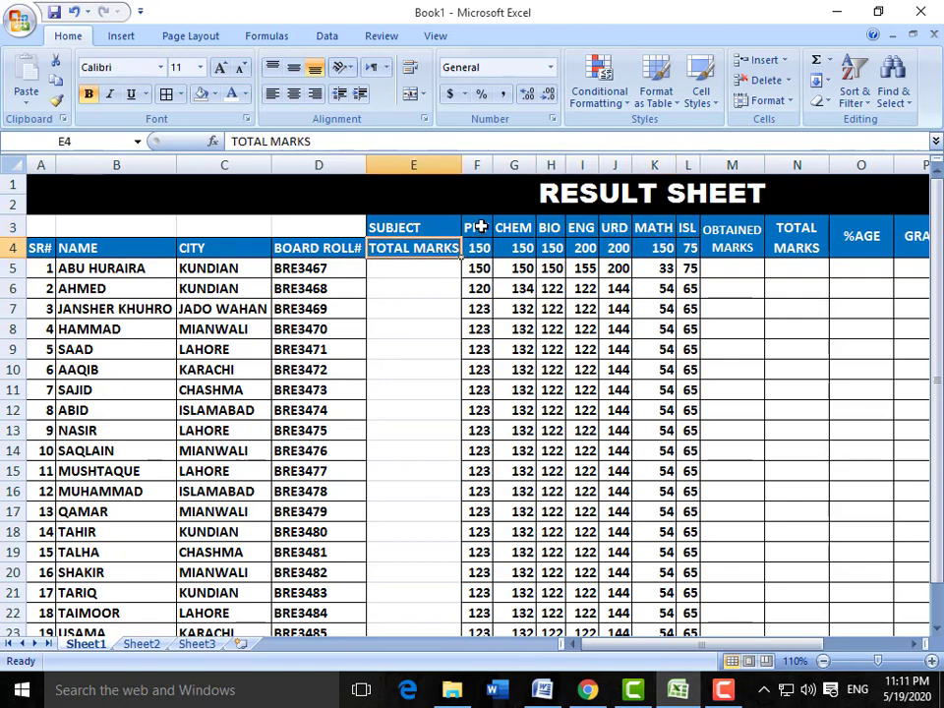
click(481, 227)
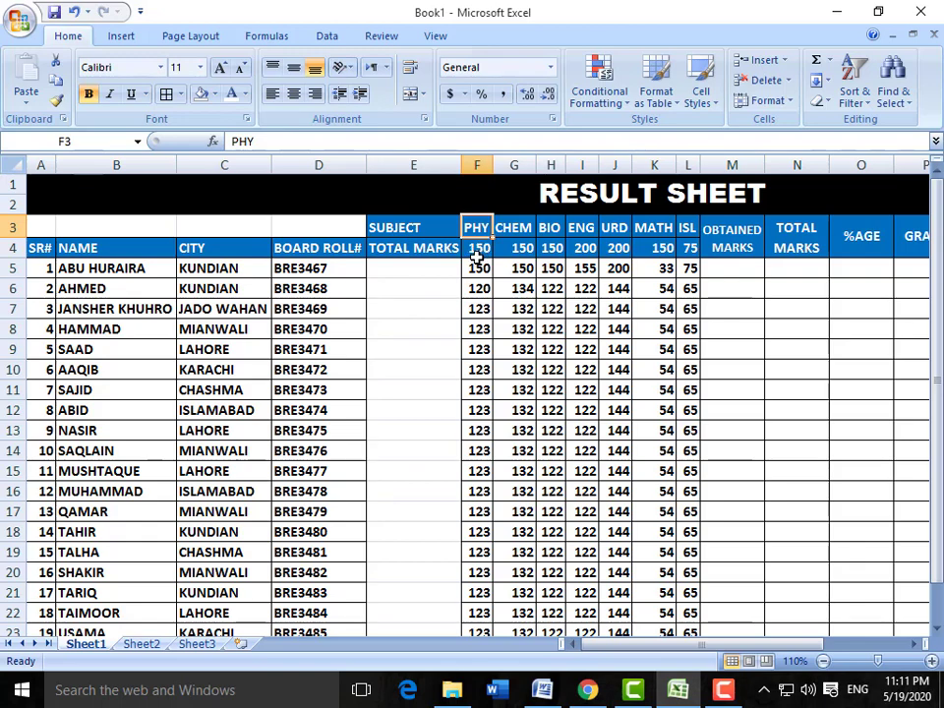
click(480, 252)
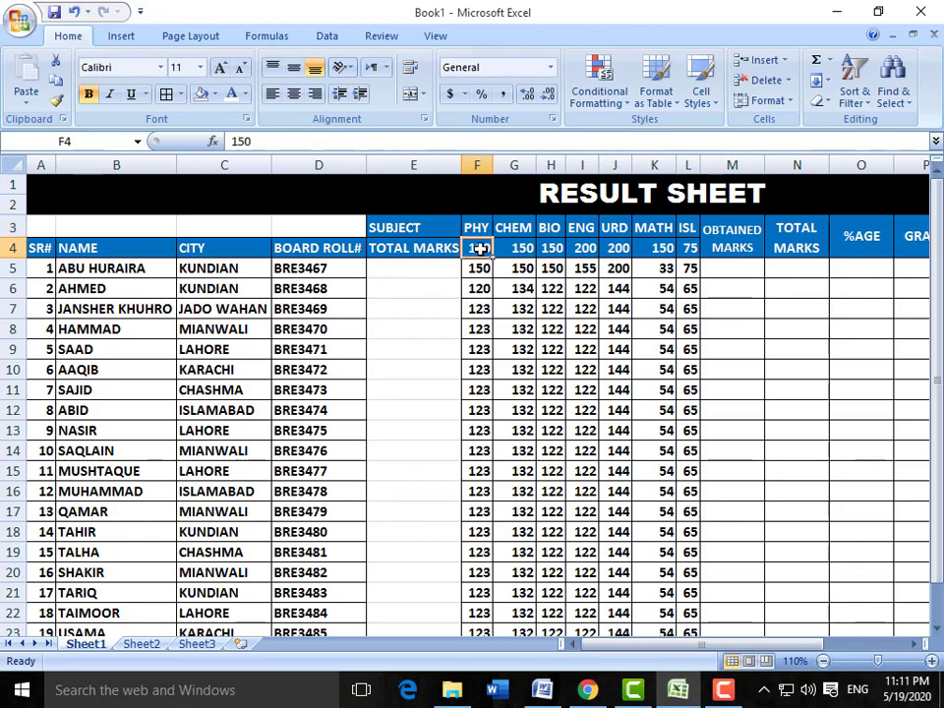
click(514, 248)
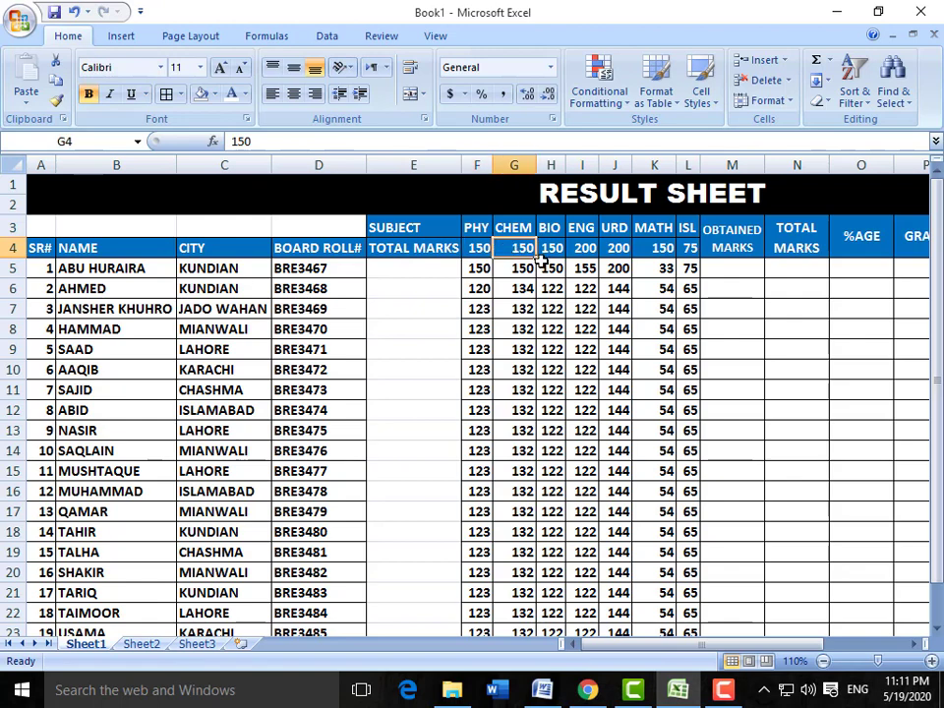
click(551, 248)
click(583, 248)
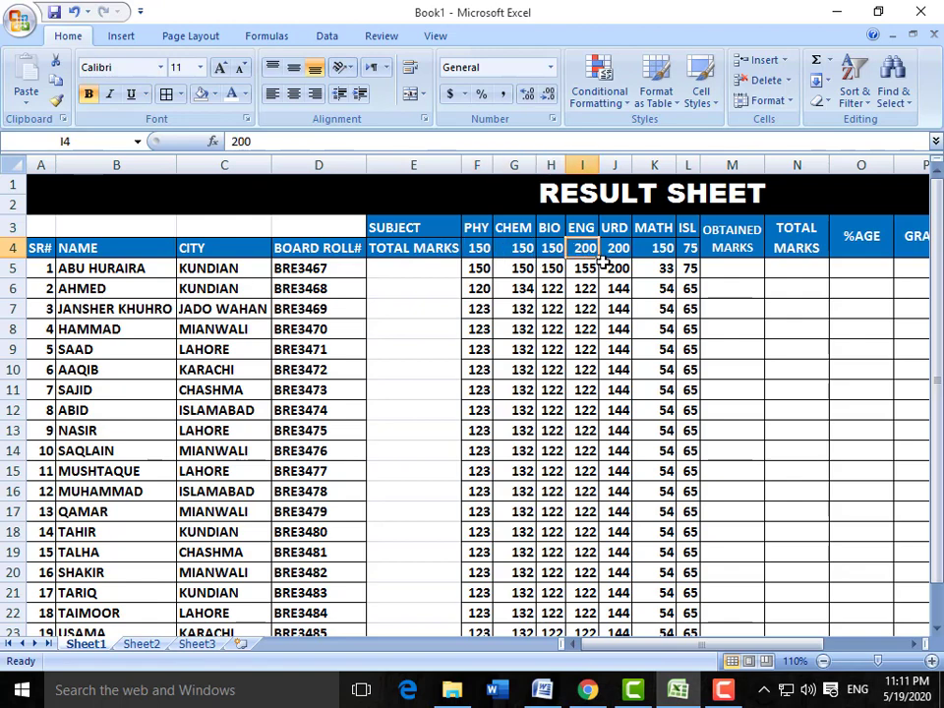
click(615, 248)
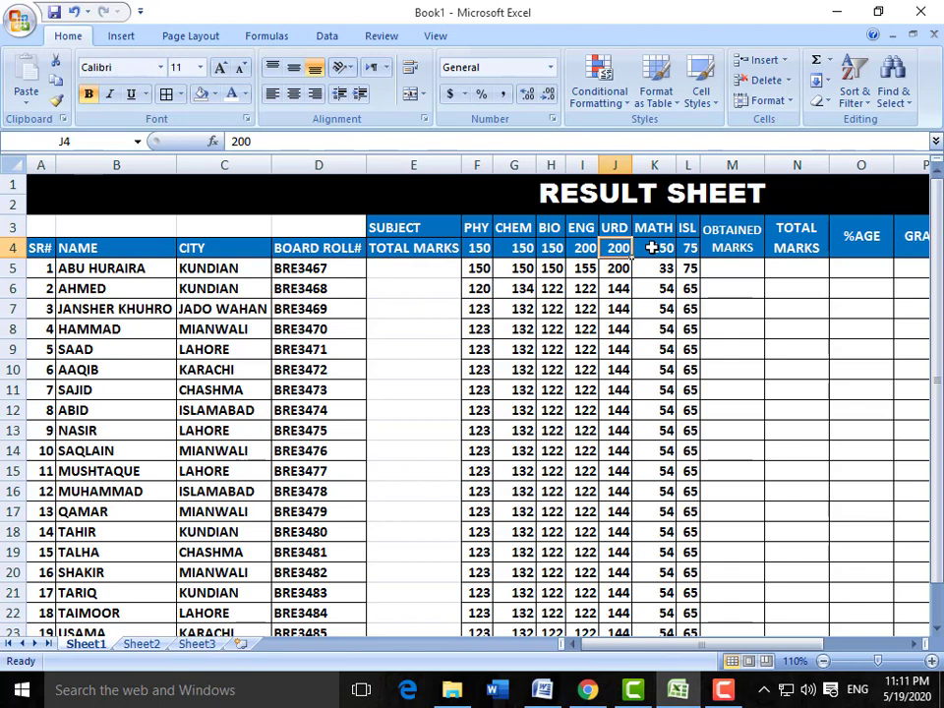
click(660, 247)
click(688, 248)
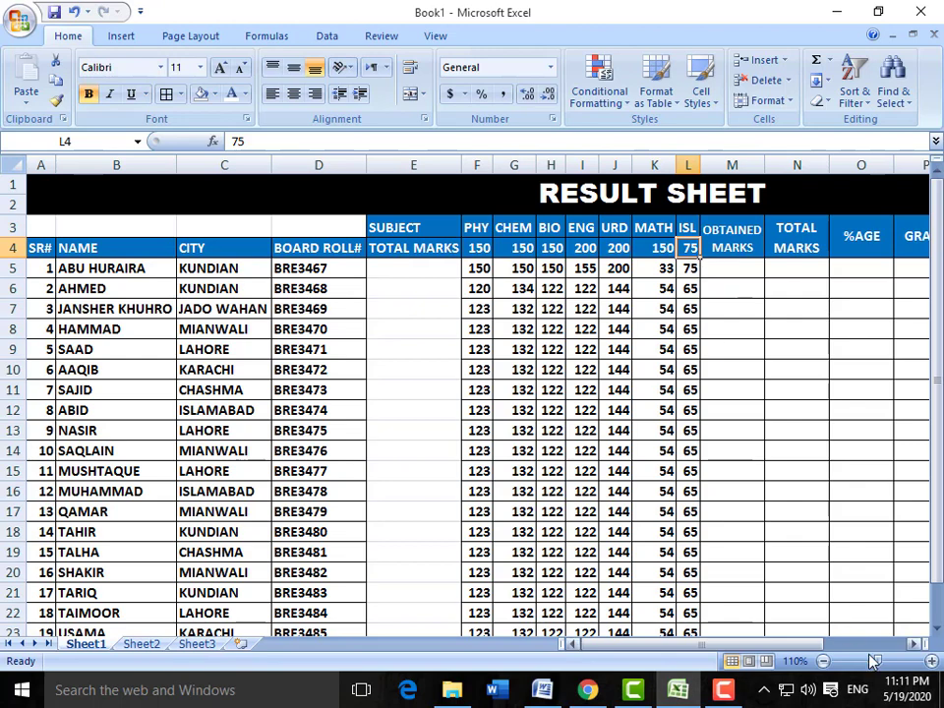
Examine the OBTAINED MARKS and TOTAL MARKS columns against the first student's subject marks in F5:L5
scroll(914, 647, right, 3)
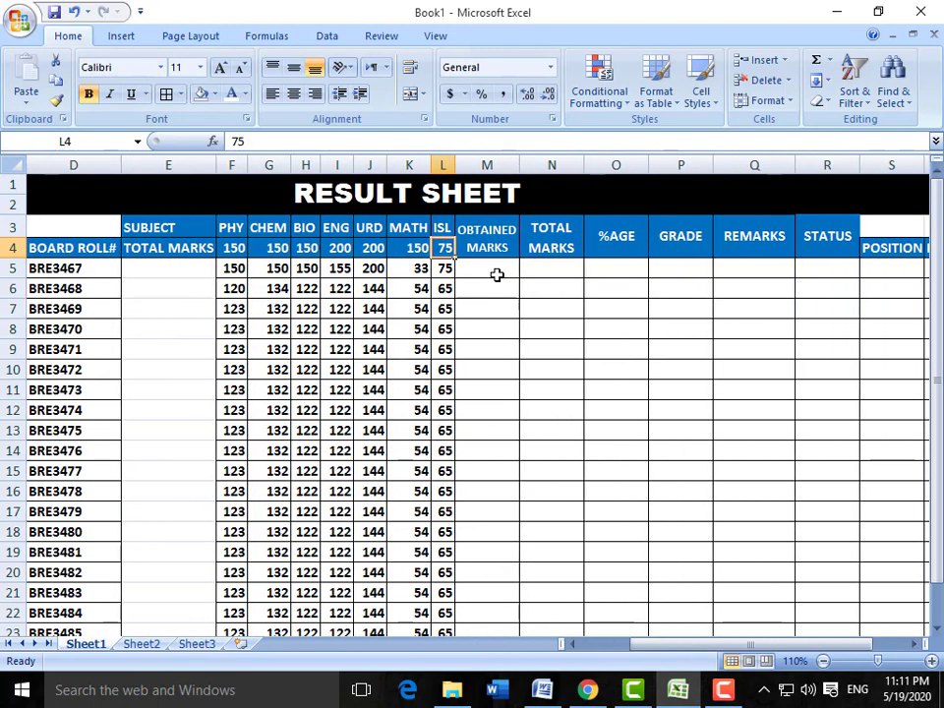
click(488, 165)
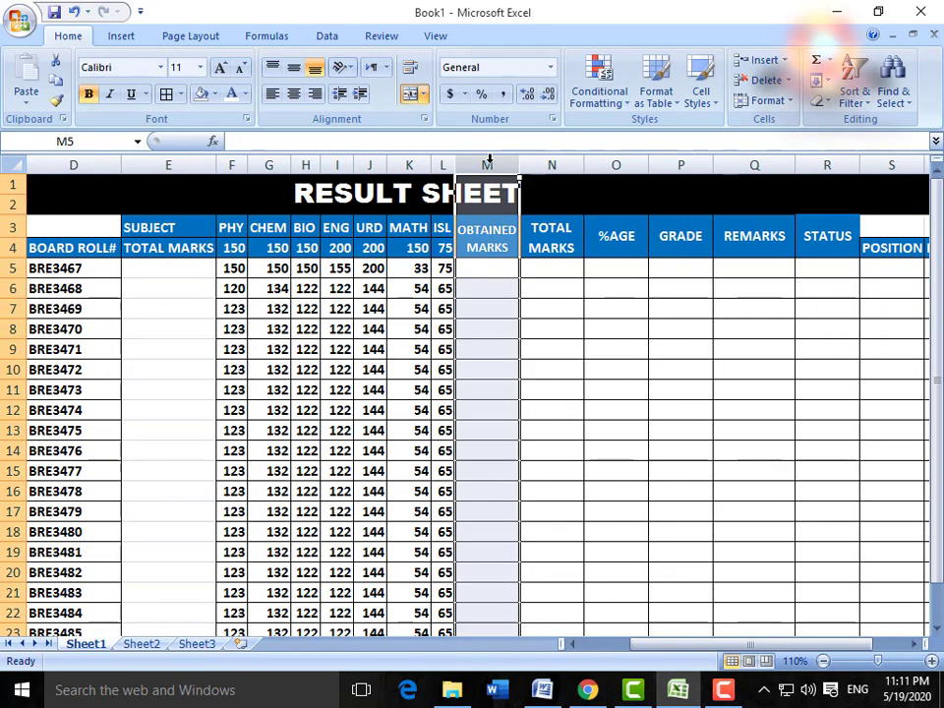
click(488, 268)
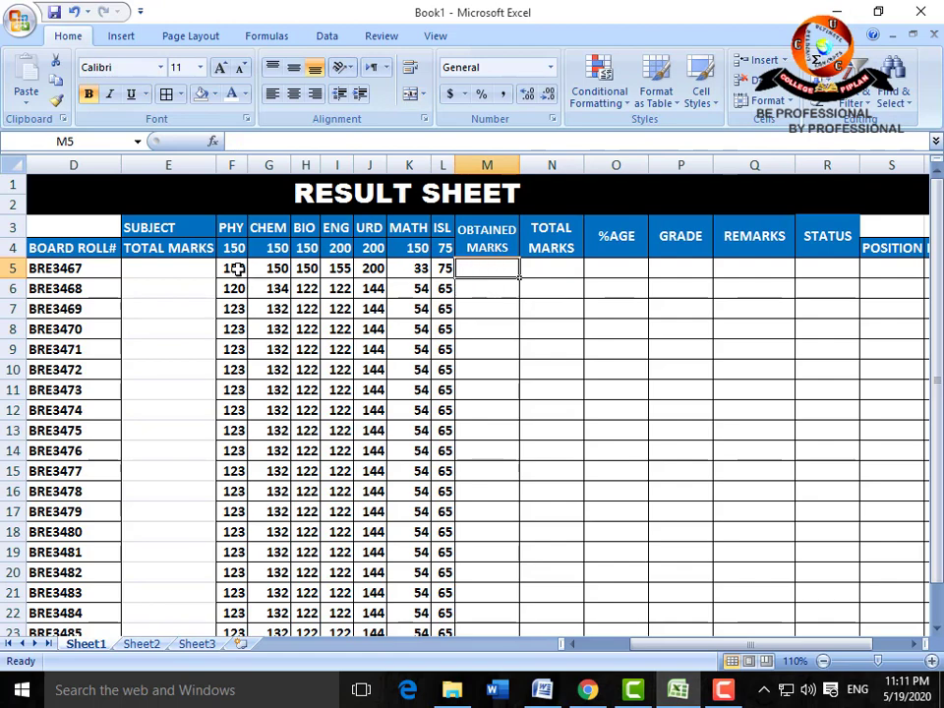
drag(237, 268, 447, 267)
click(472, 267)
click(544, 270)
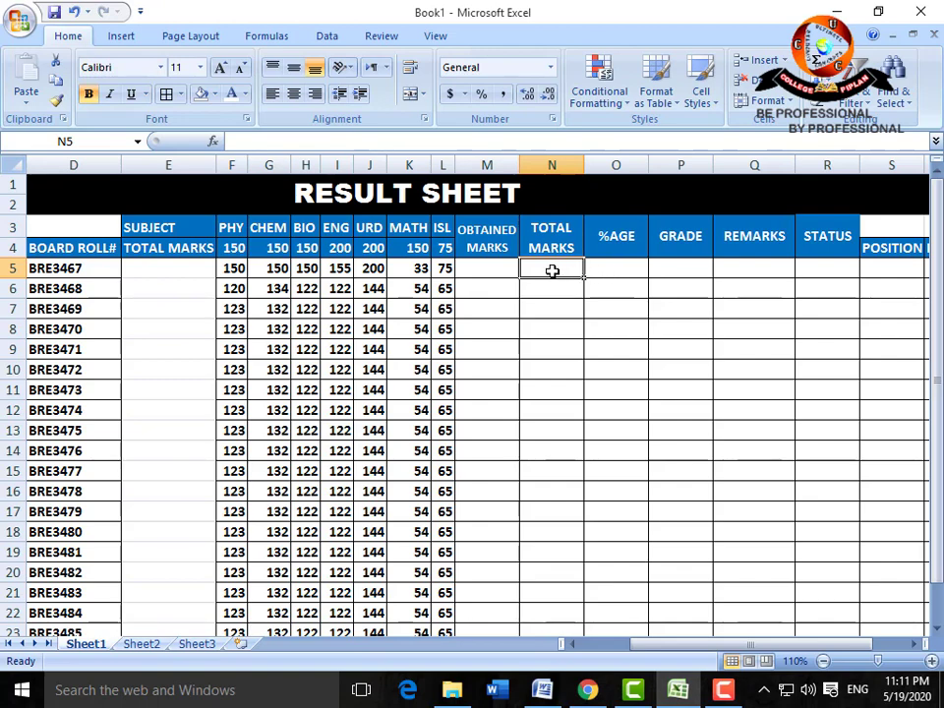
Review the empty %AGE, GRADE, REMARKS and STATUS cells in row 5 alongside the first student's MATH and ISL marks
click(616, 267)
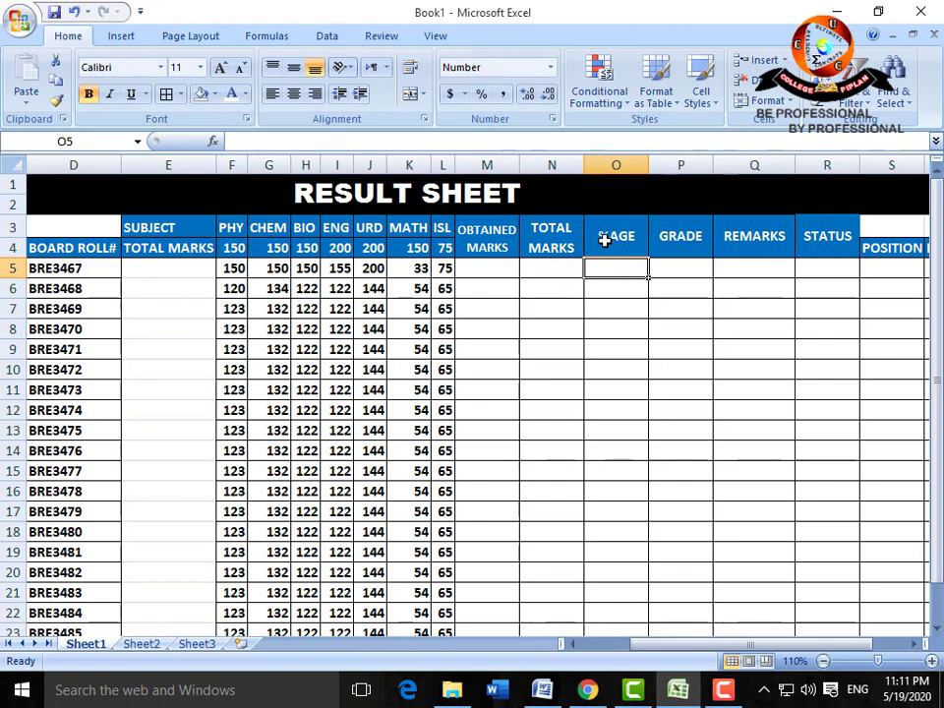
click(678, 270)
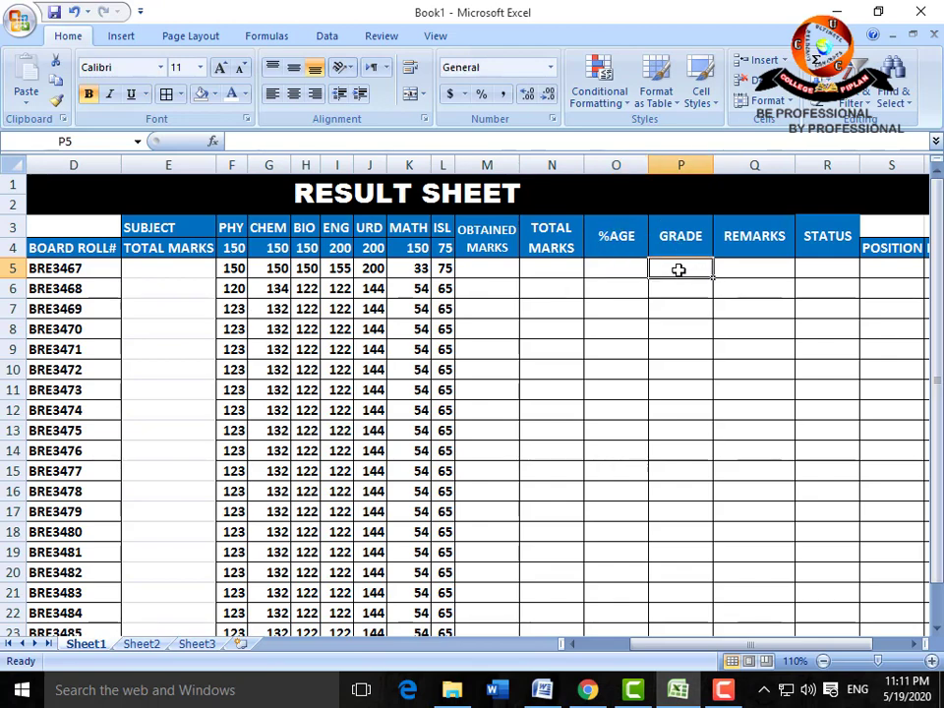
click(734, 263)
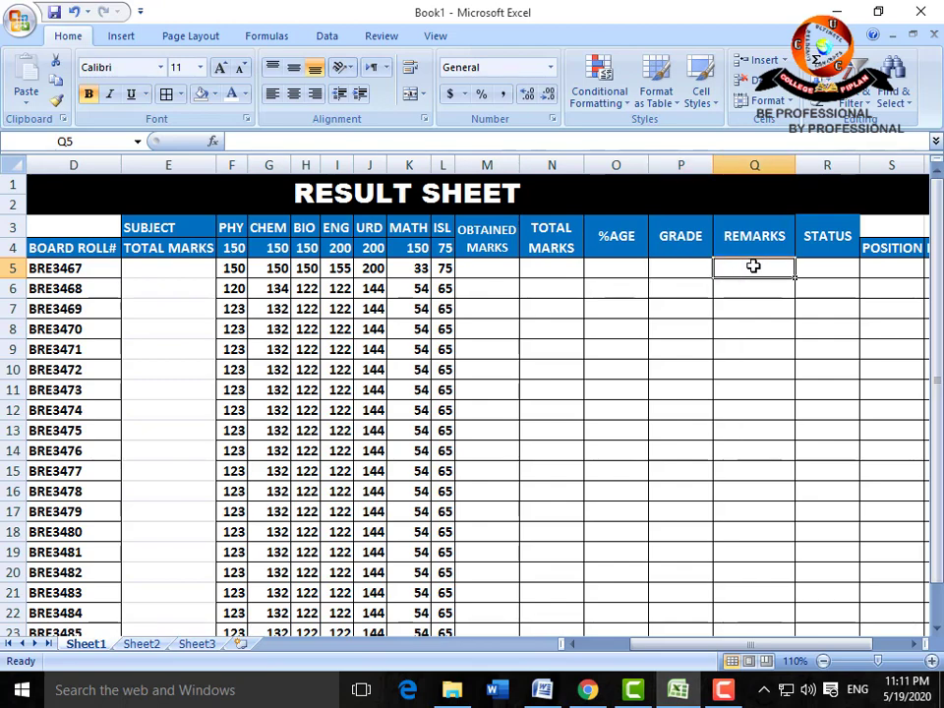
click(691, 267)
click(735, 267)
click(481, 267)
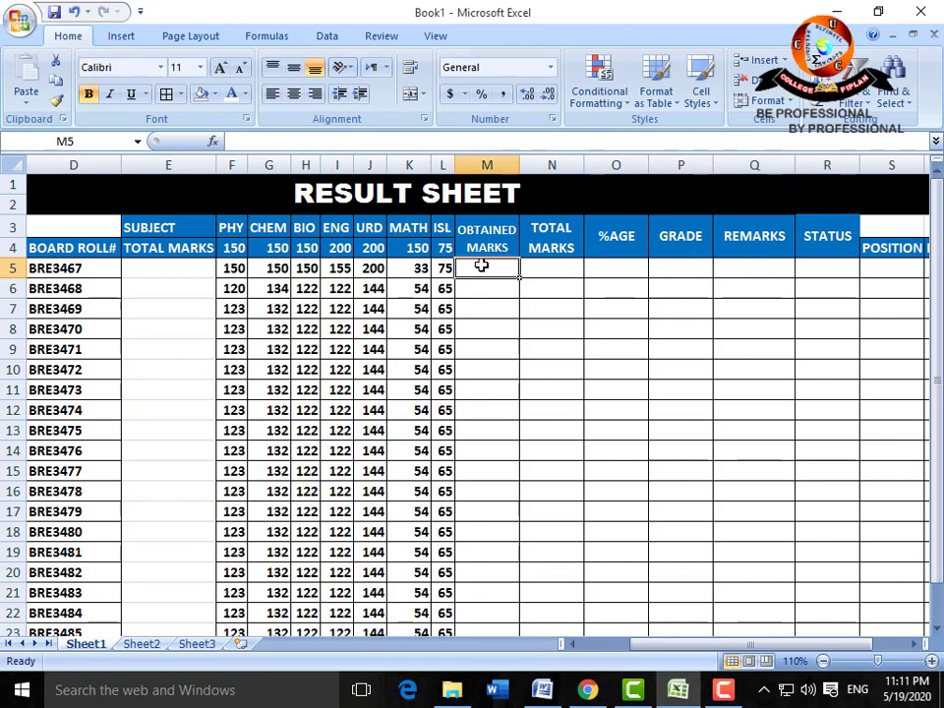
click(749, 269)
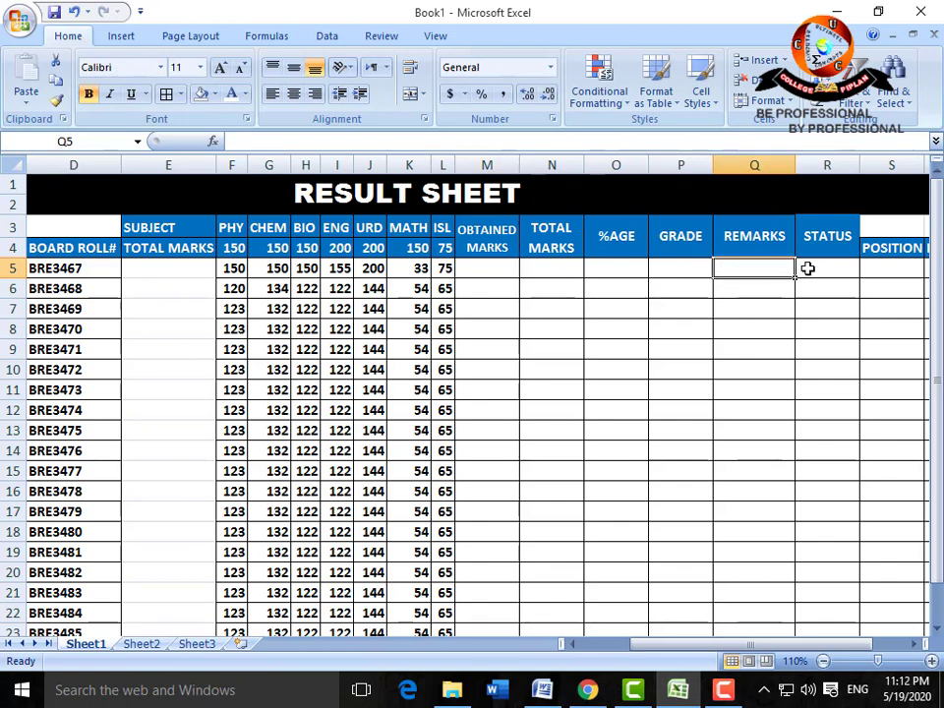
click(437, 268)
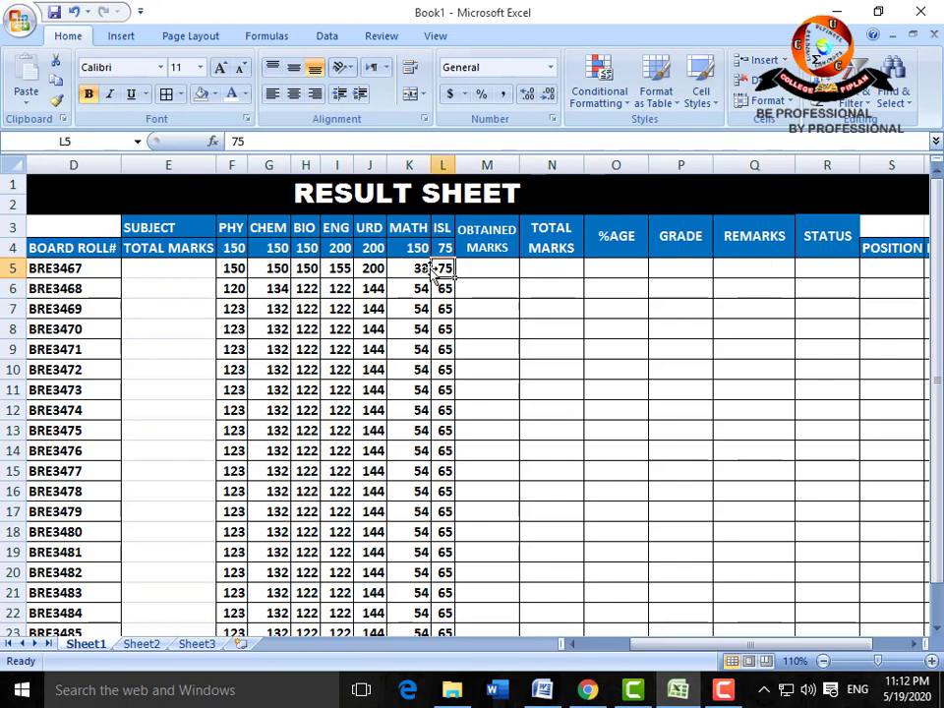
click(419, 267)
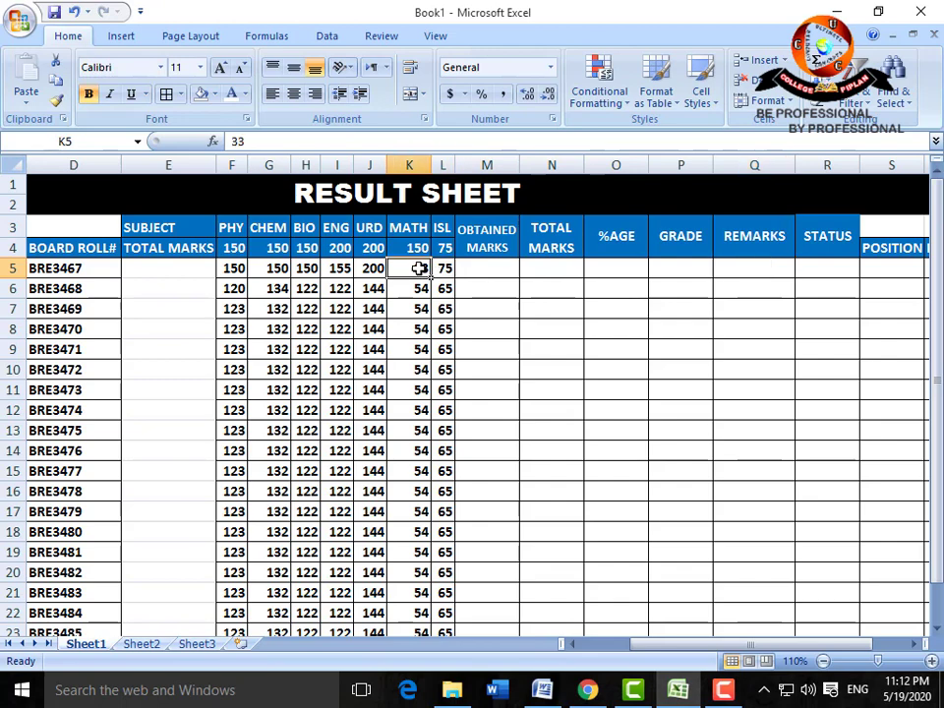
click(832, 271)
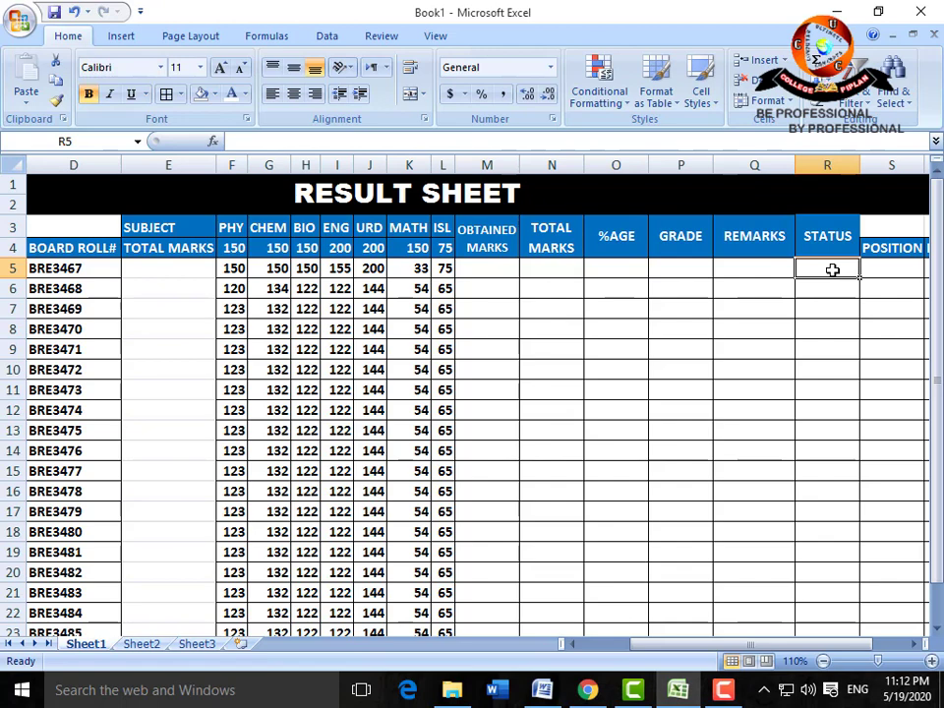
Review the empty POSITION and FINAL REMARKS cells in row 5 of the result sheet
click(914, 644)
click(914, 645)
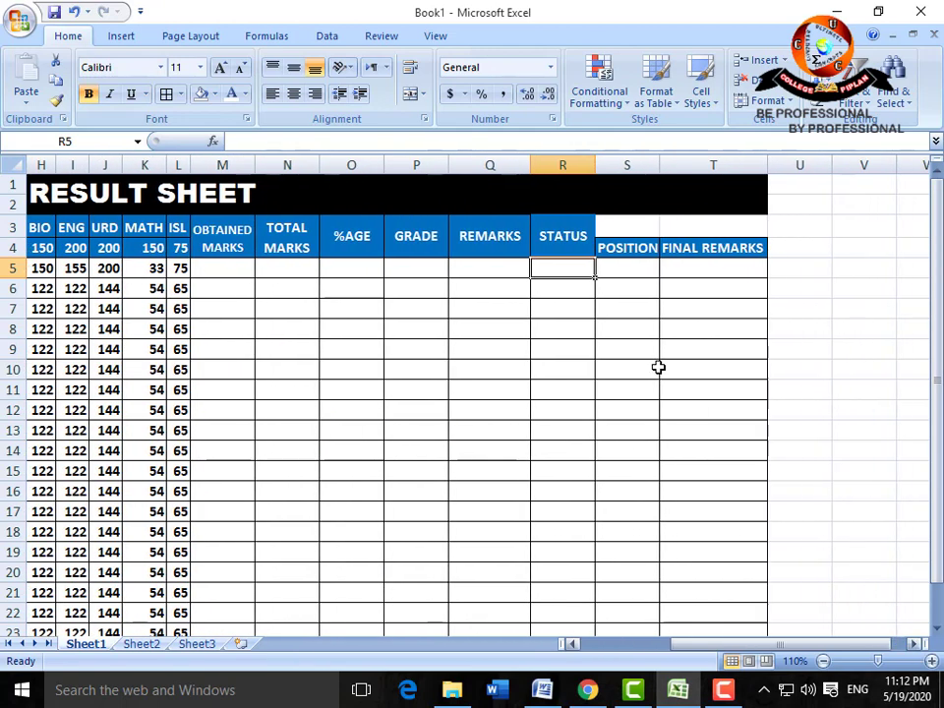
click(634, 270)
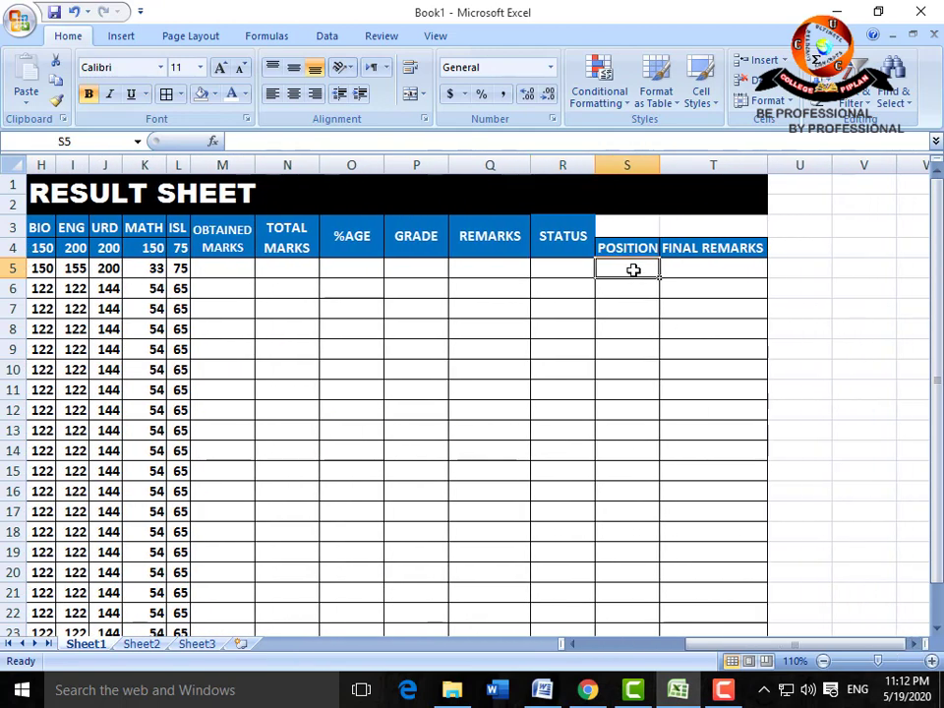
click(689, 268)
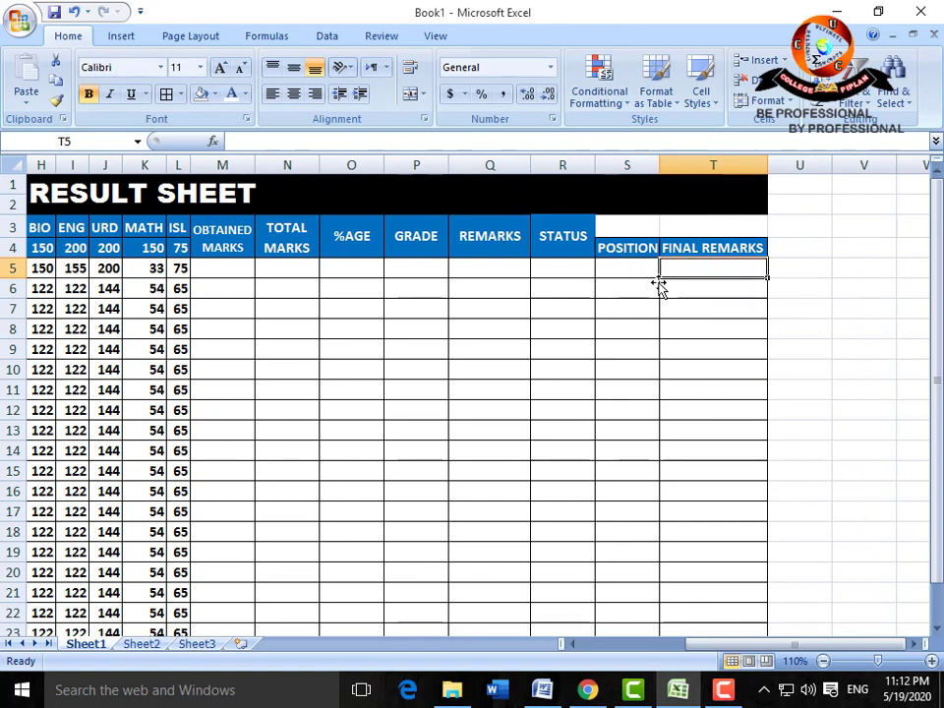
click(632, 268)
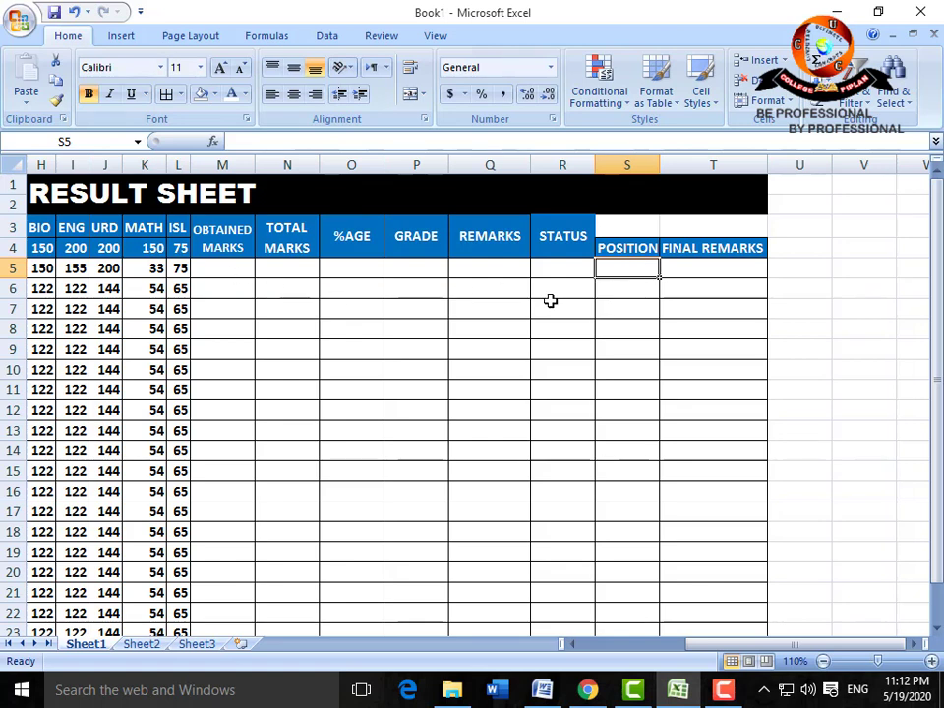
click(693, 272)
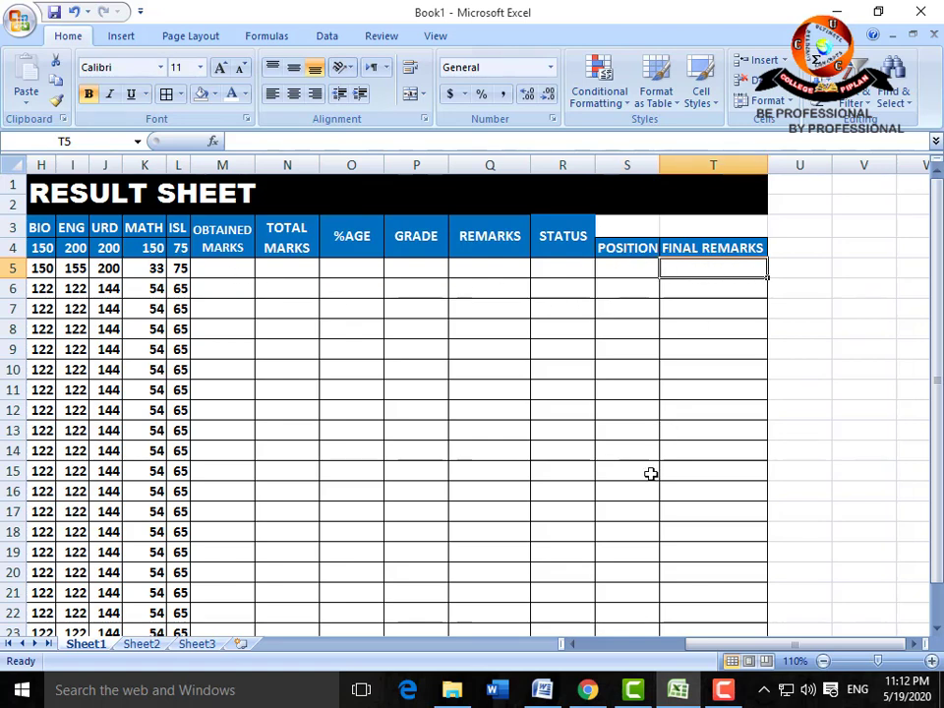
click(576, 644)
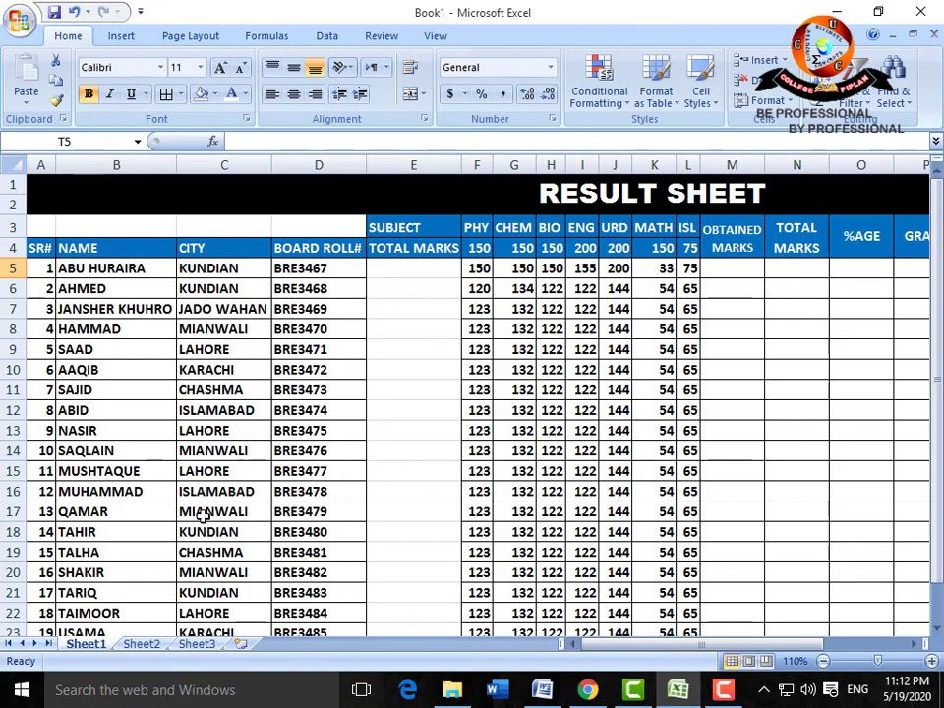
Examine the result card on Sheet2, from the date in C3 through the Obtained column to the Head Of Institute line
click(150, 645)
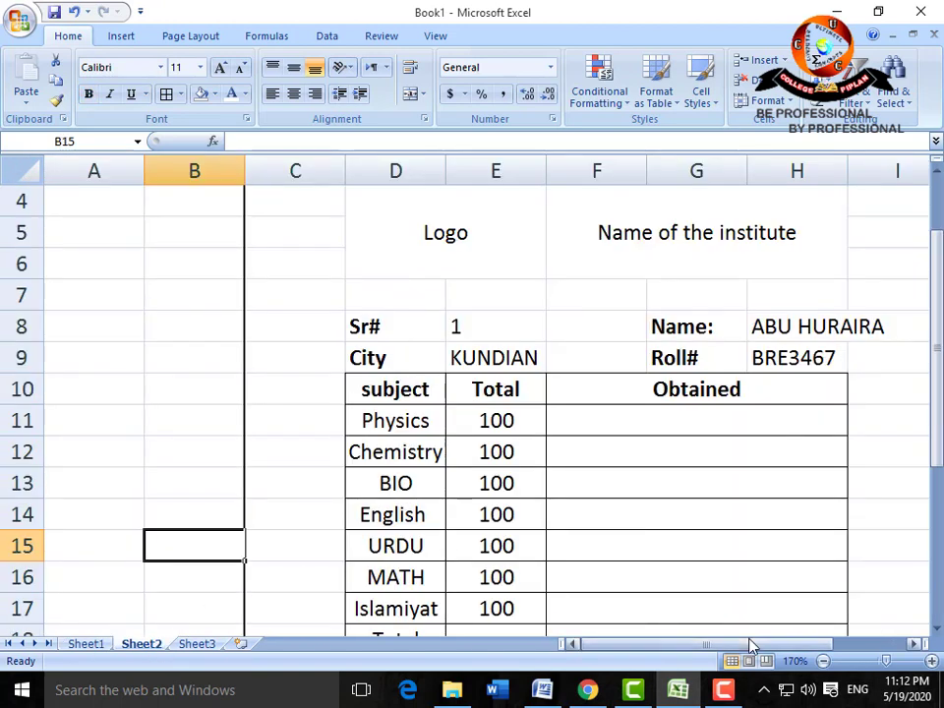
click(824, 662)
click(824, 661)
click(824, 662)
click(824, 662)
click(825, 662)
click(824, 662)
click(824, 662)
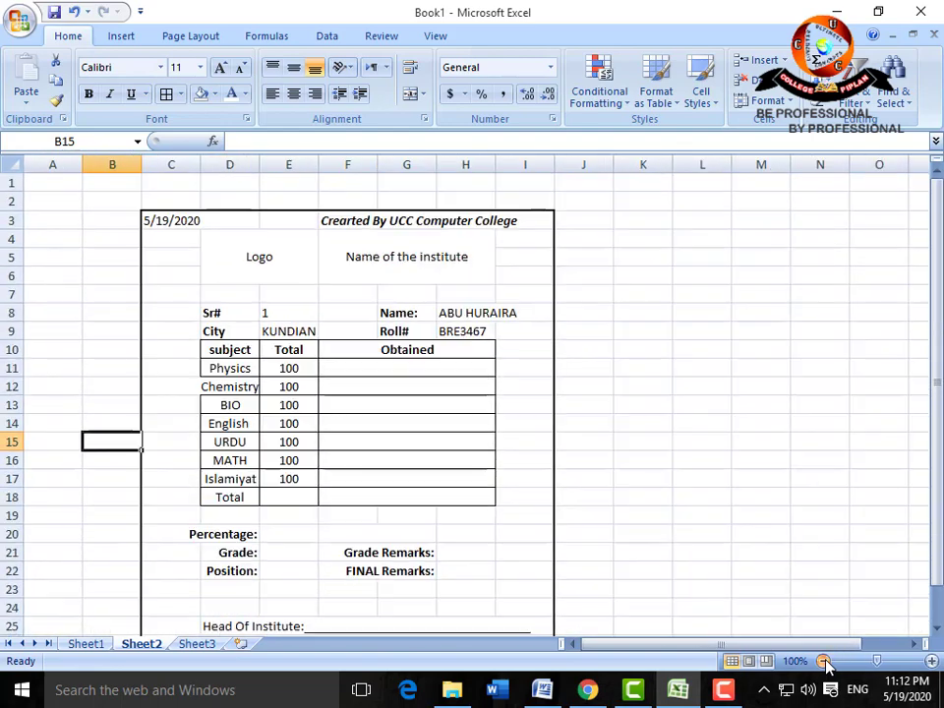
click(824, 661)
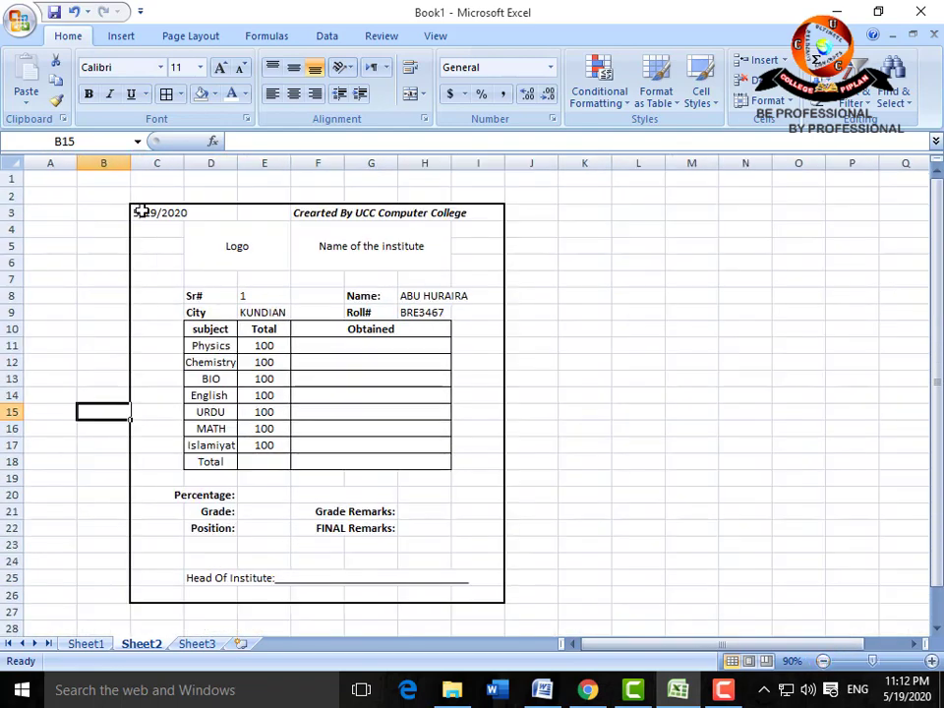
drag(139, 211, 461, 582)
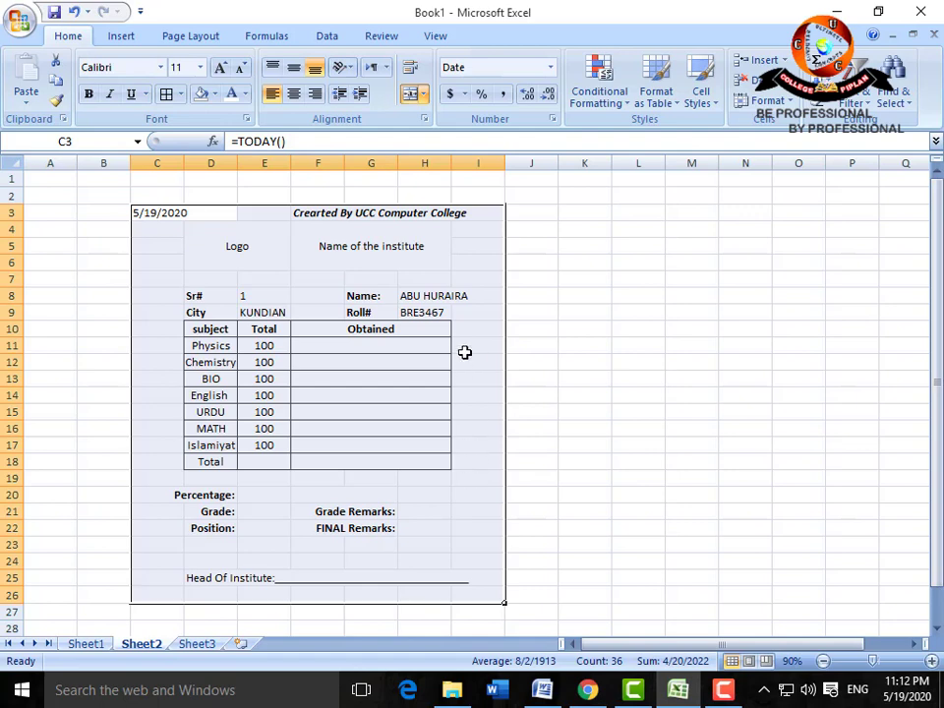
click(418, 375)
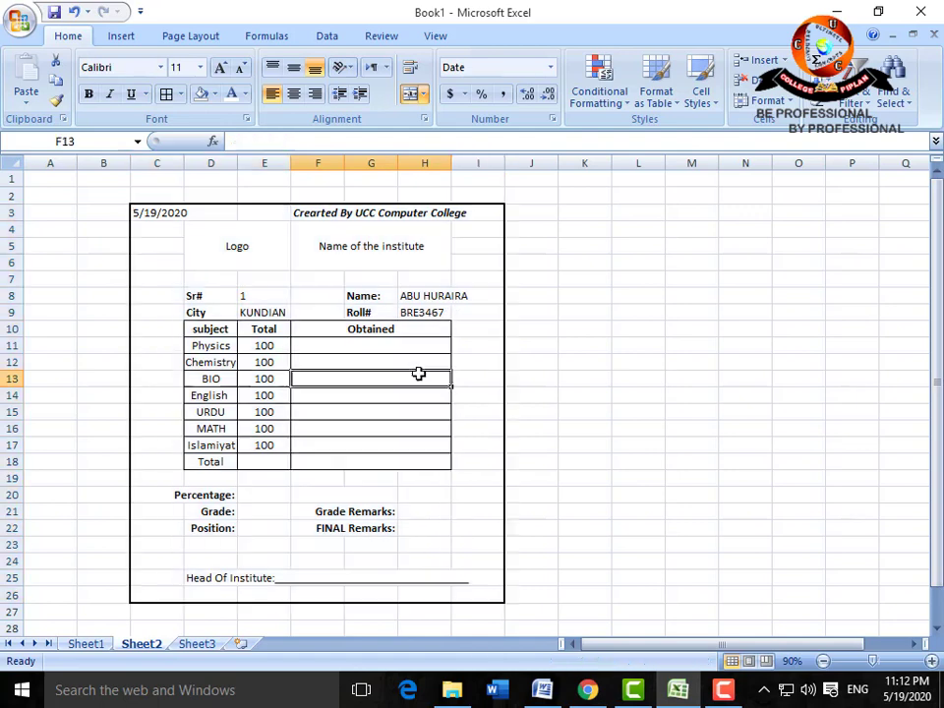
click(382, 457)
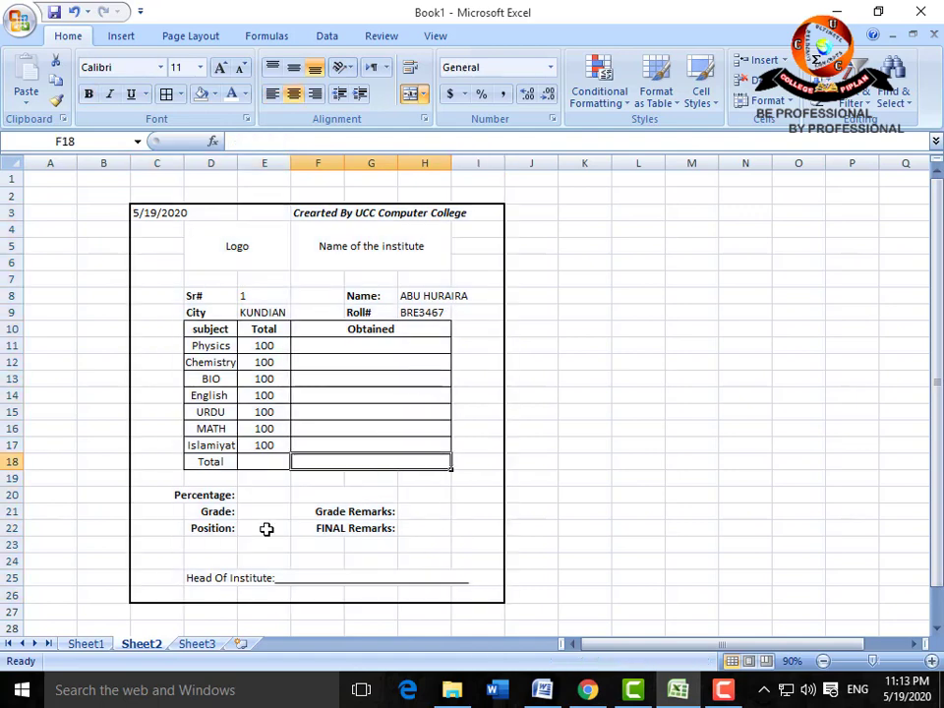
Look over the Sheet3 worksheet for any content
click(206, 645)
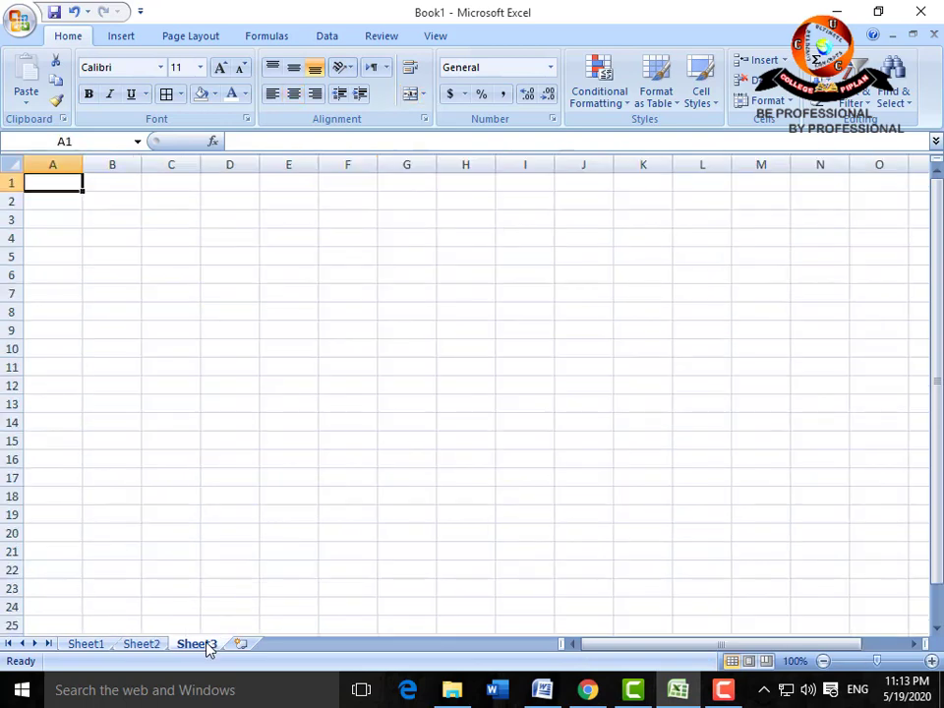
scroll(190, 521, down, 4)
scroll(190, 520, up, 4)
drag(112, 201, 289, 349)
click(252, 441)
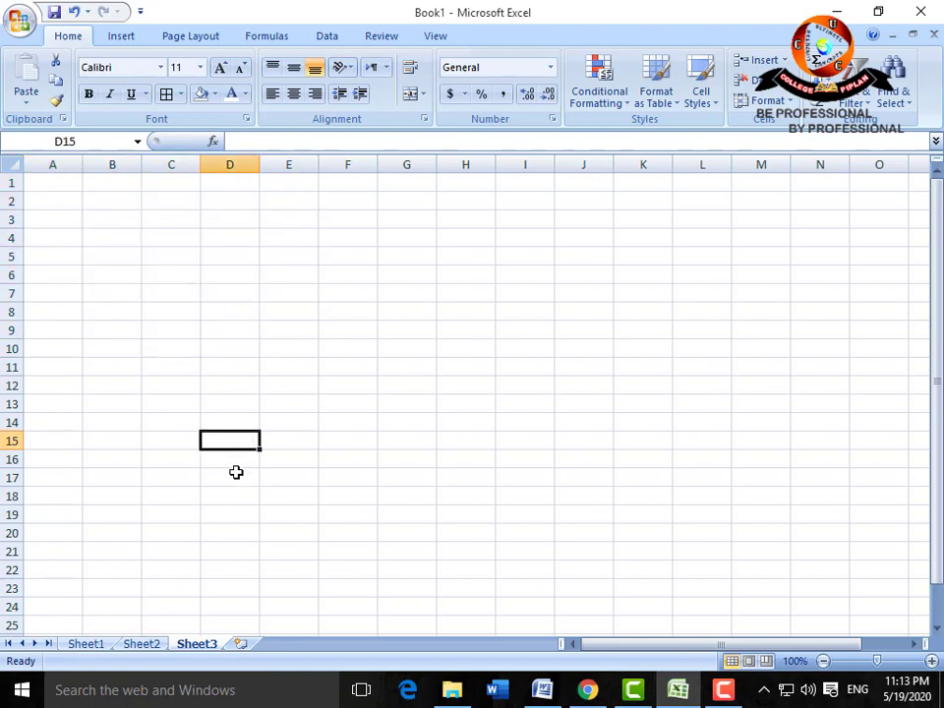
Review the name, city and board roll number of the first two students in rows 5 and 6 on Sheet1
click(87, 645)
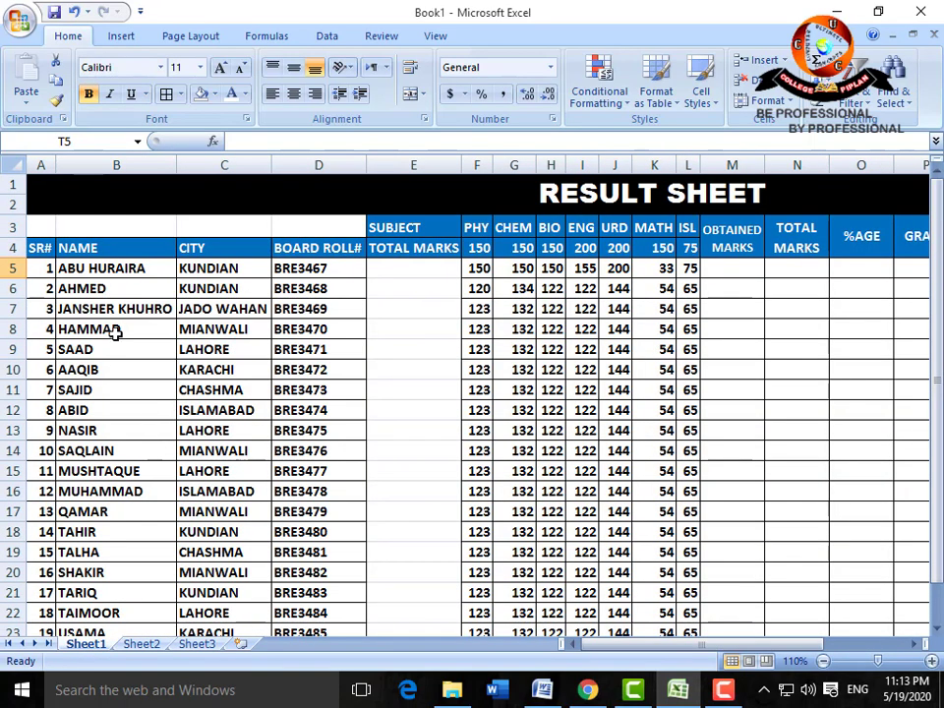
click(77, 249)
click(99, 276)
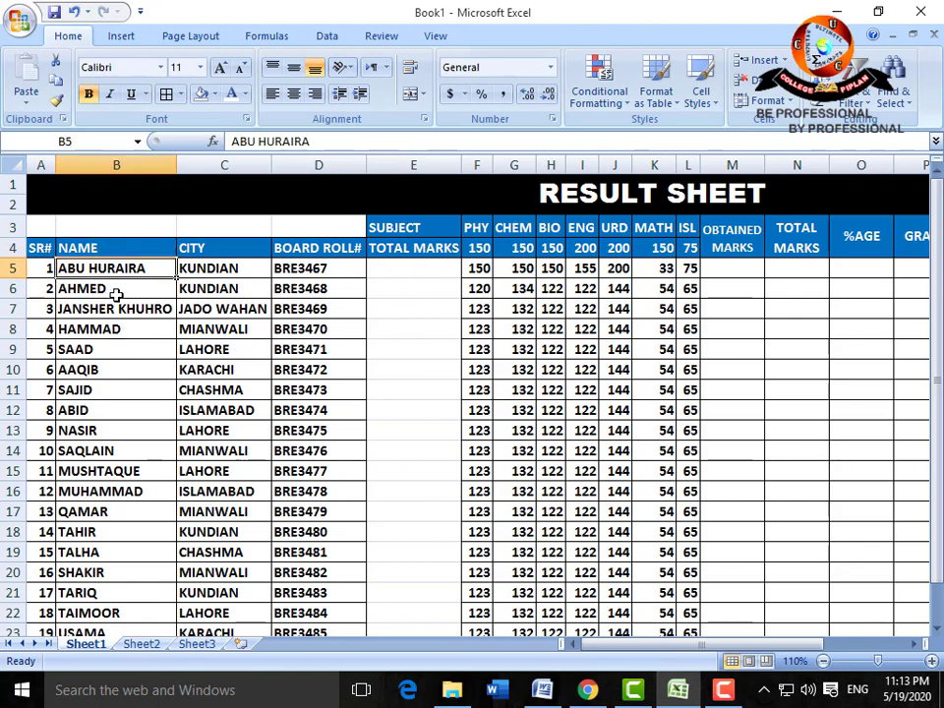
click(209, 272)
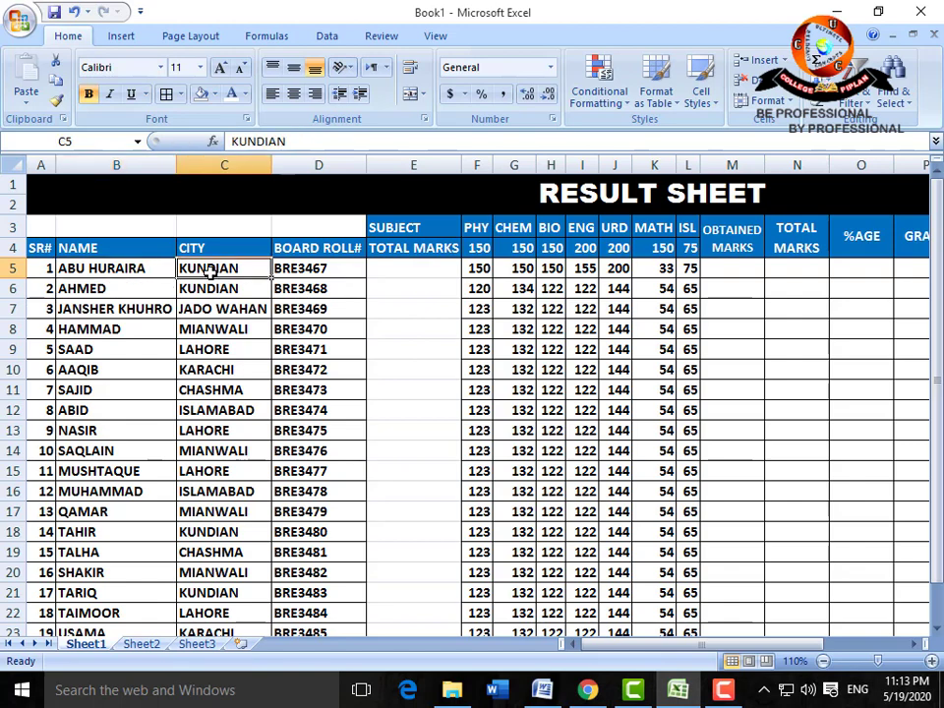
click(308, 268)
click(127, 289)
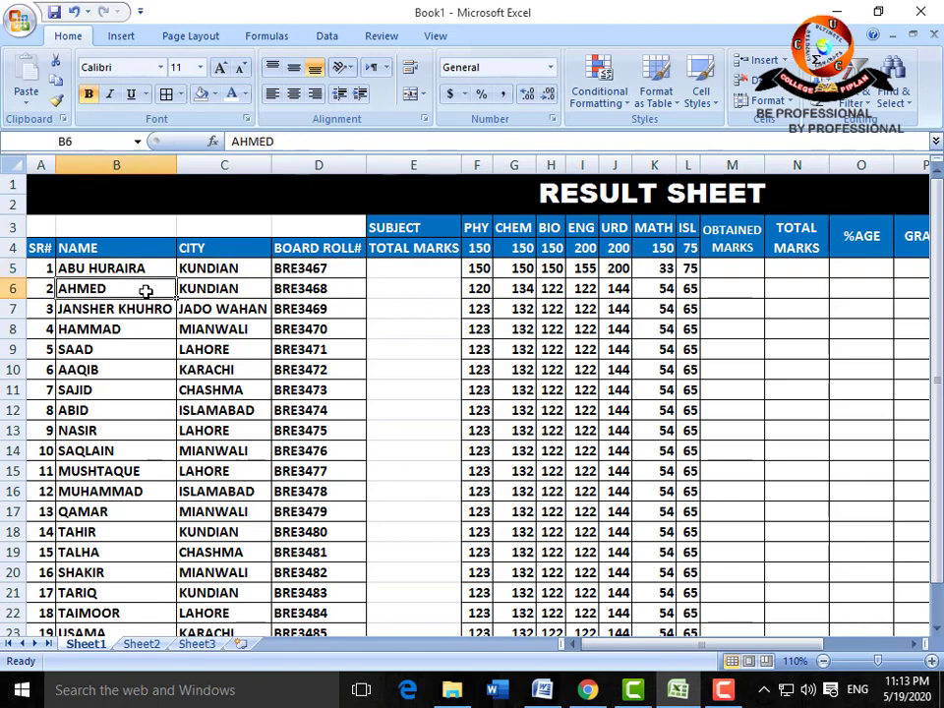
click(226, 290)
click(310, 287)
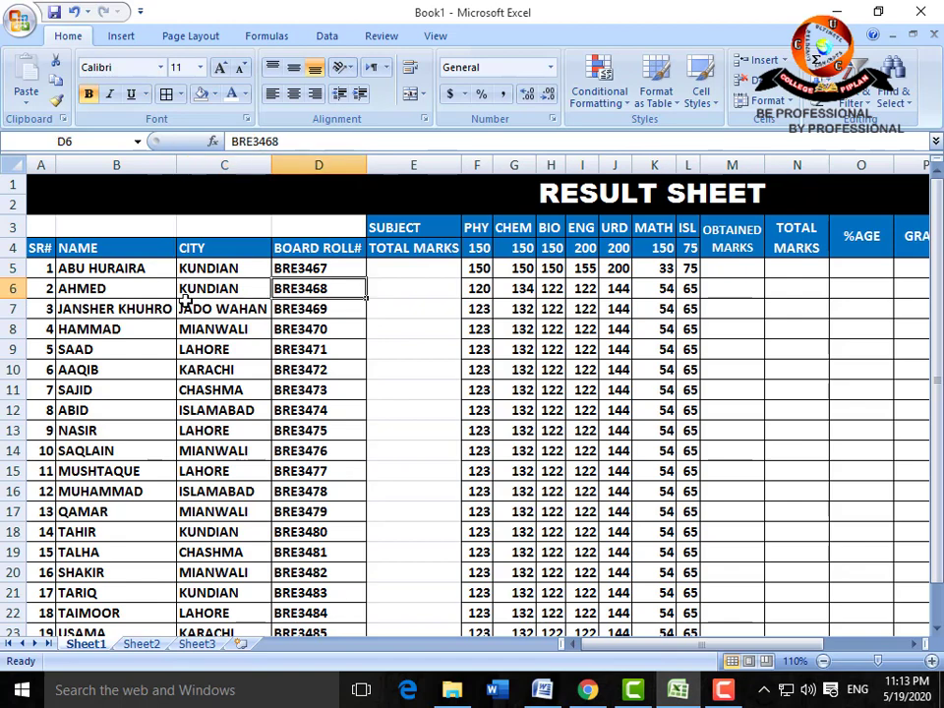
Review the third student's details in row 7 and the student names down column B to row 17
click(106, 311)
click(218, 312)
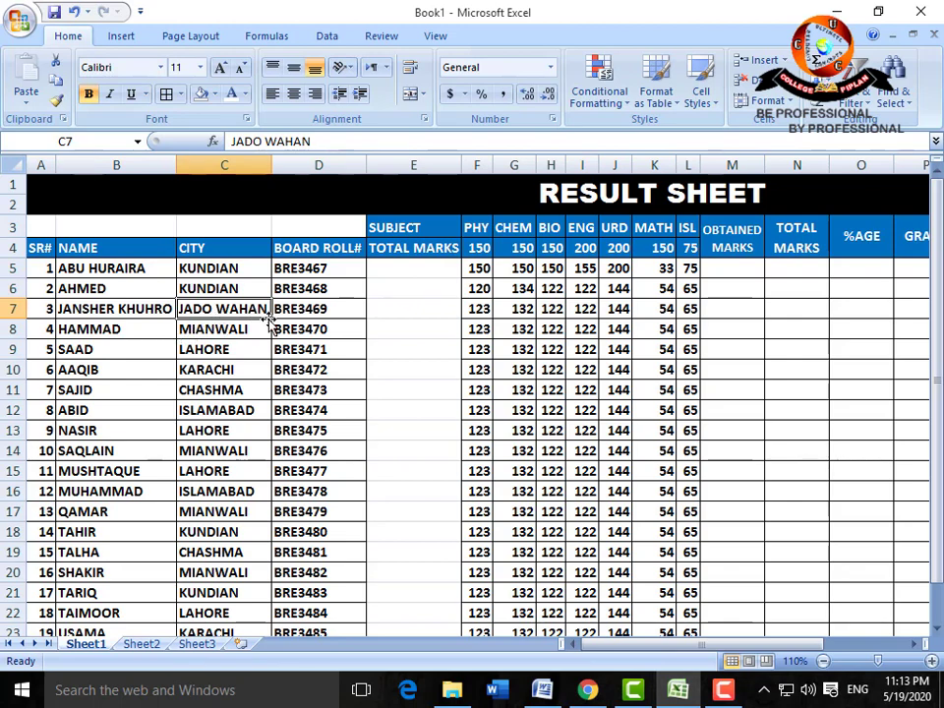
click(300, 308)
click(113, 332)
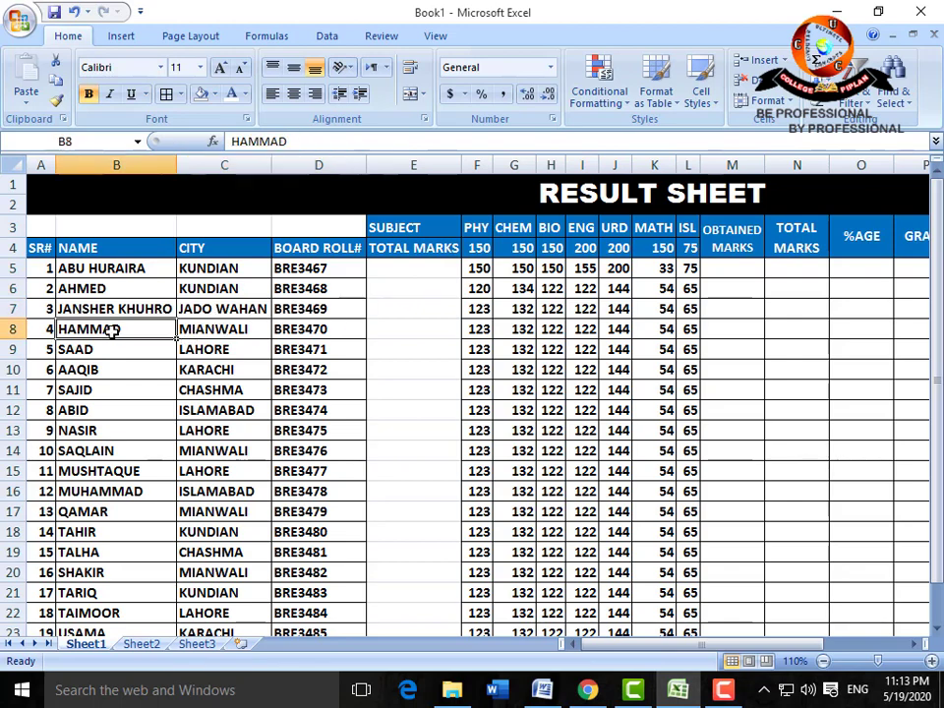
click(114, 349)
click(114, 370)
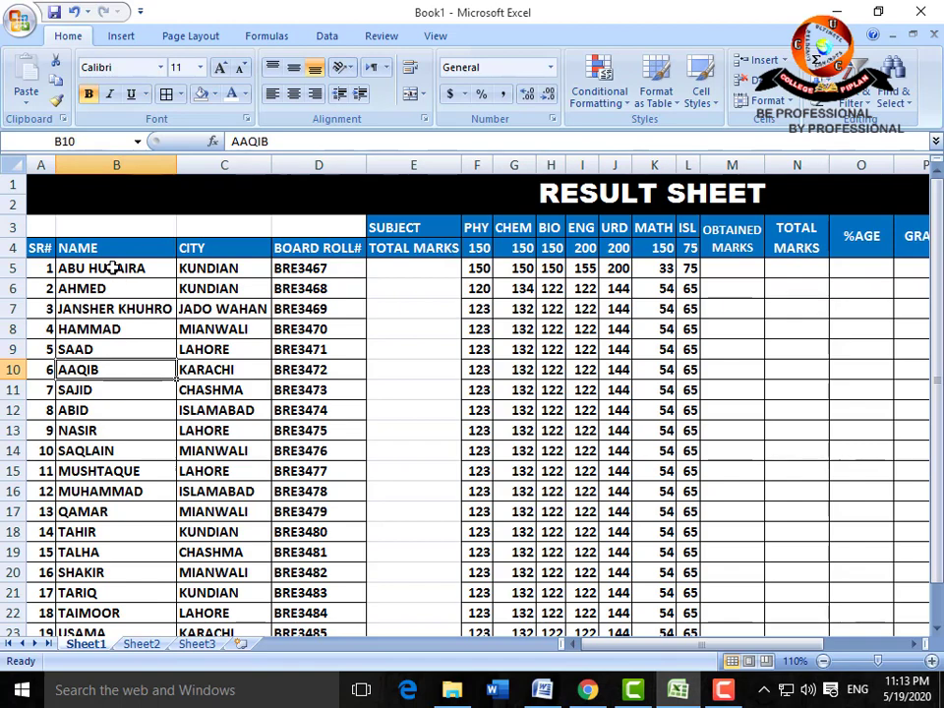
drag(114, 267, 105, 511)
Check the first student's city, board roll number and subject marks across row 5, up to MATH
click(199, 276)
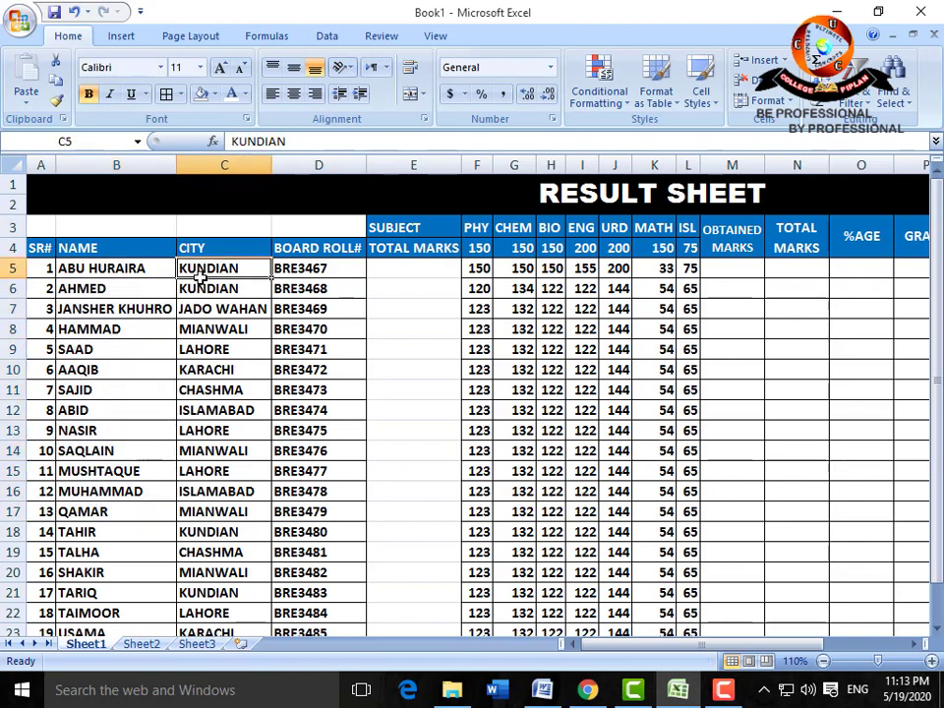
click(282, 270)
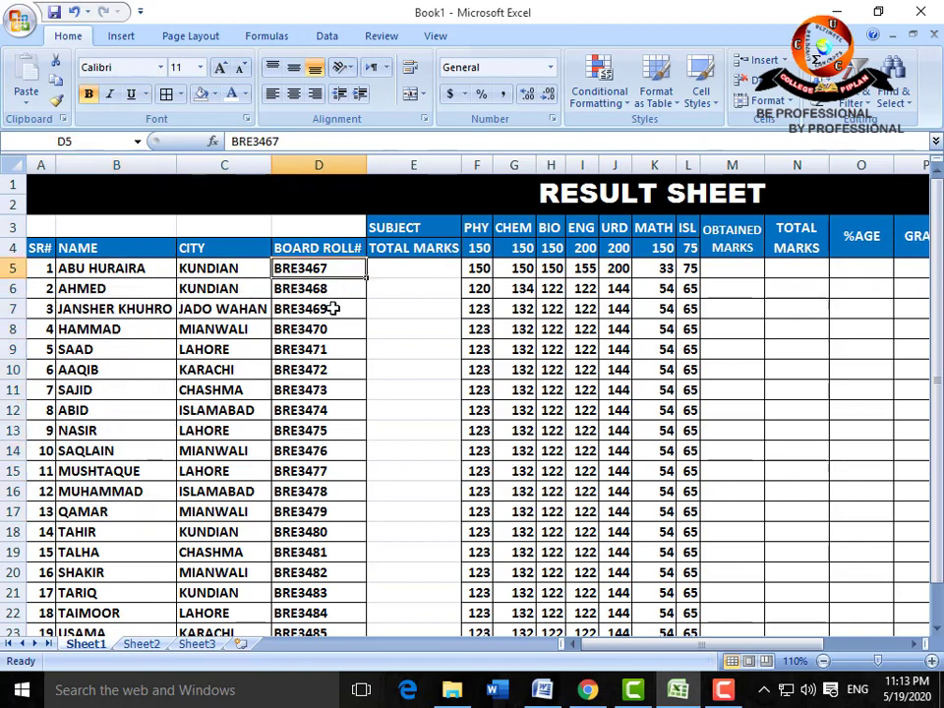
click(482, 272)
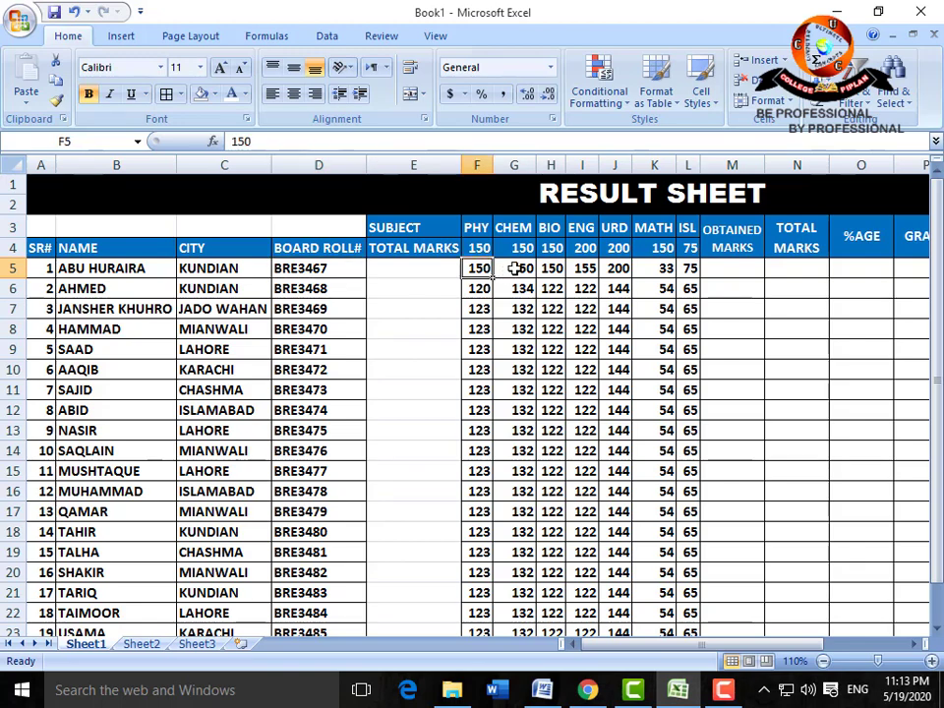
click(515, 268)
click(550, 268)
click(615, 267)
click(651, 268)
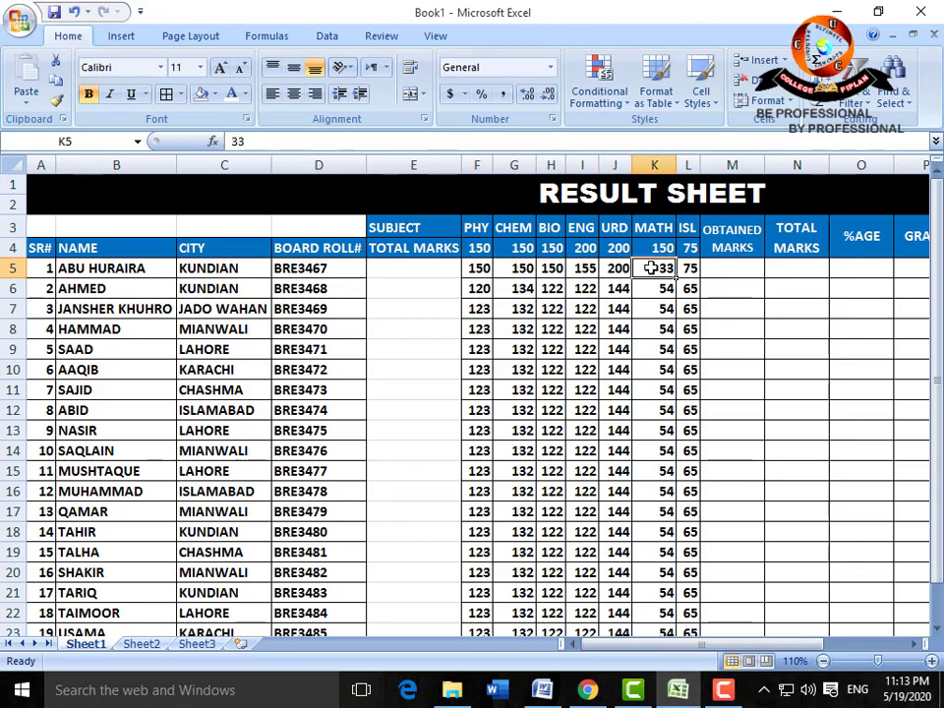
Calculate the first student's obtained marks in M5 with the formula =sum(F5:L5)
click(727, 267)
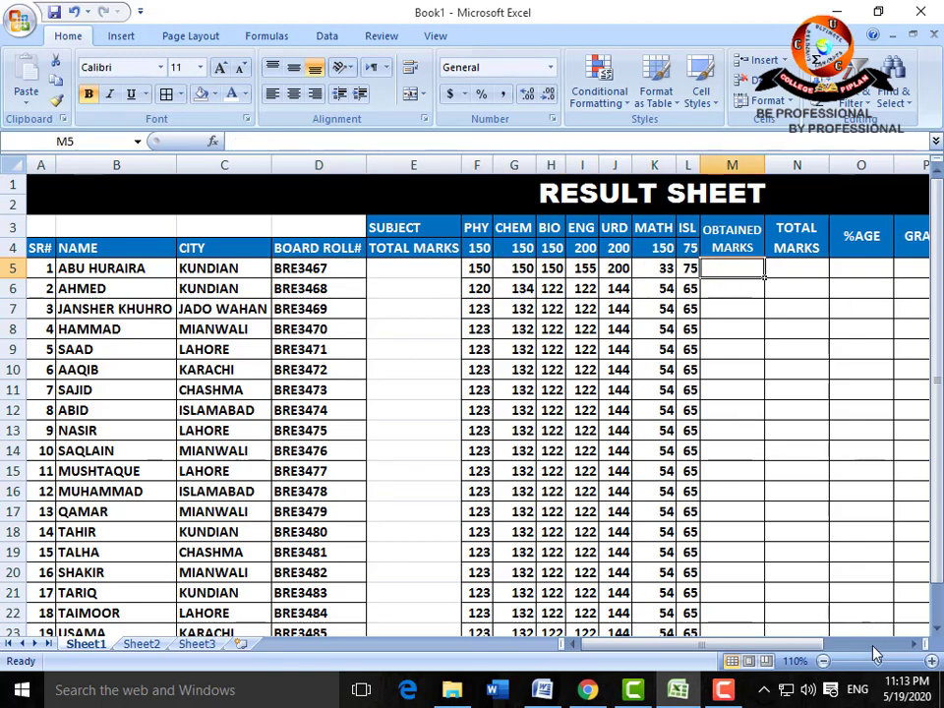
click(931, 660)
click(932, 661)
click(931, 661)
click(931, 661)
click(931, 661)
click(931, 661)
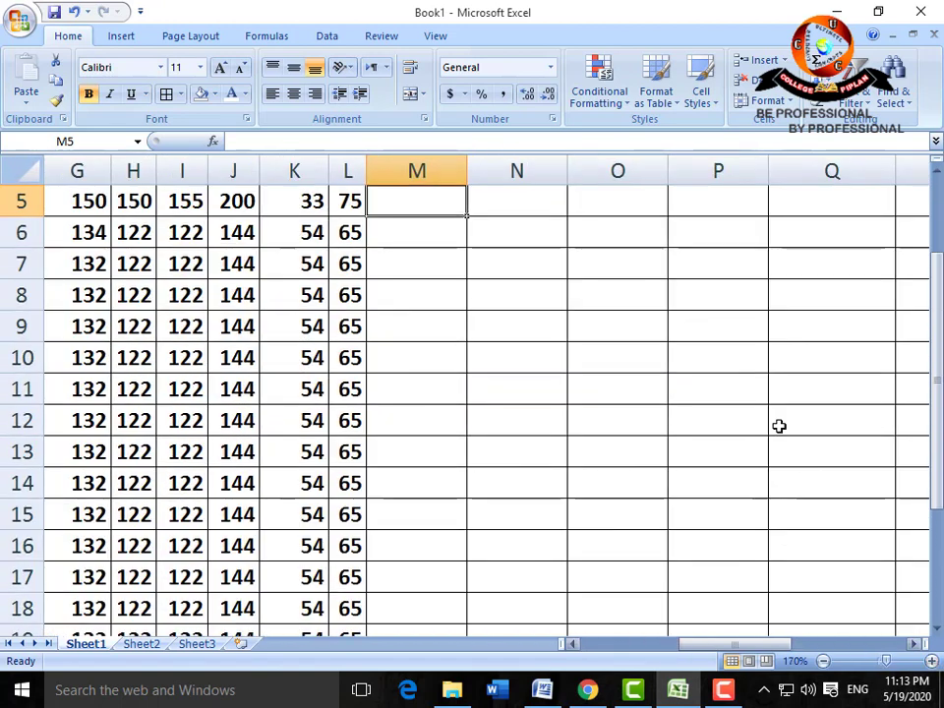
scroll(779, 426, up, 1)
scroll(772, 418, up, 1)
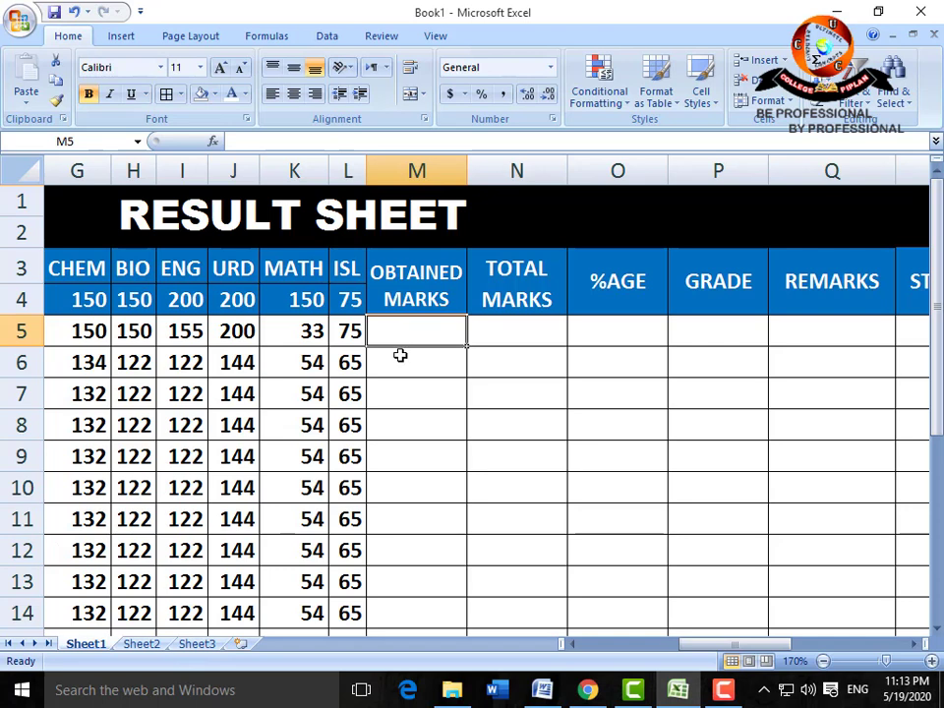
text(=)
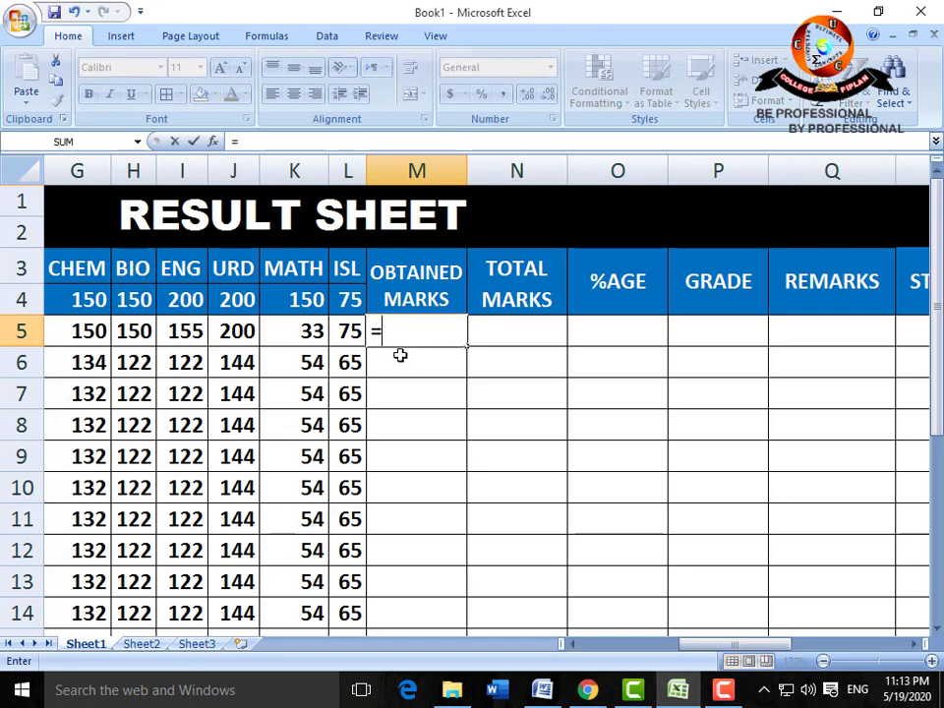
text(sum)
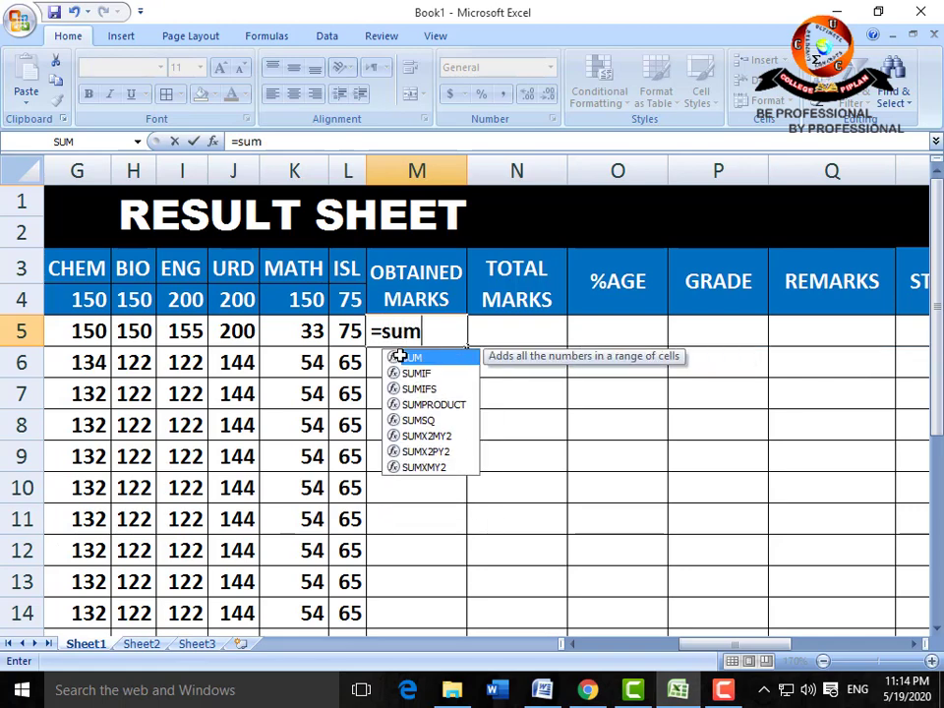
text(()
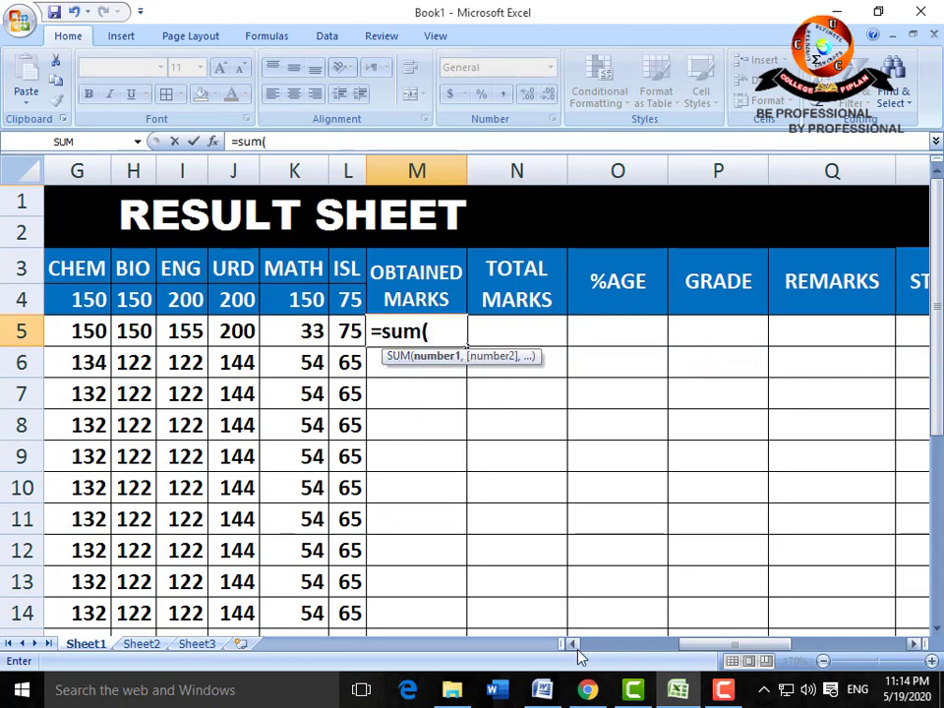
click(568, 644)
drag(364, 337, 676, 339)
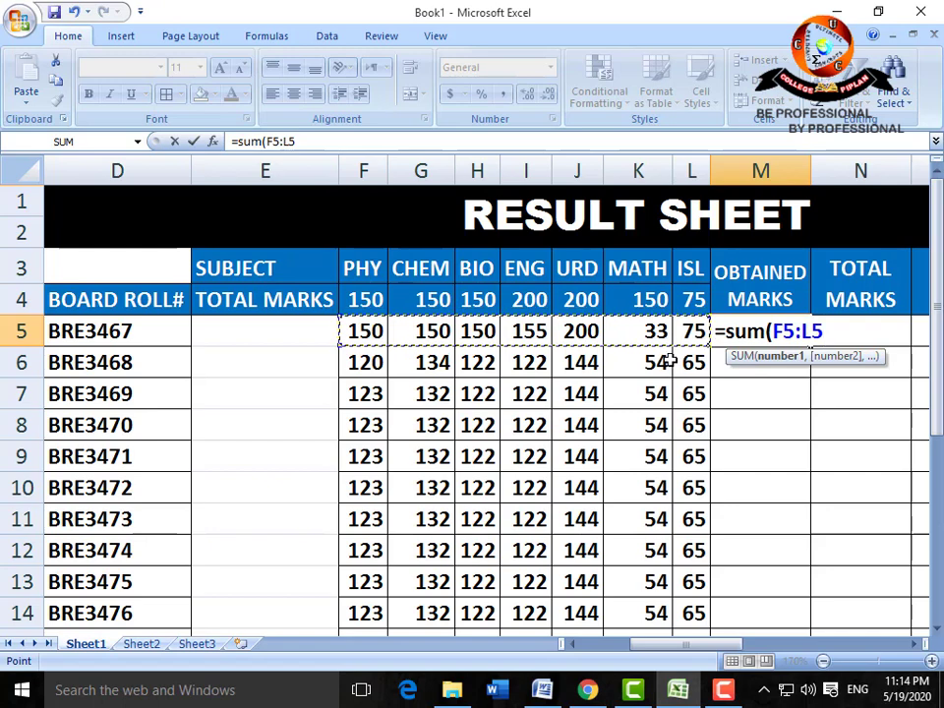
text())
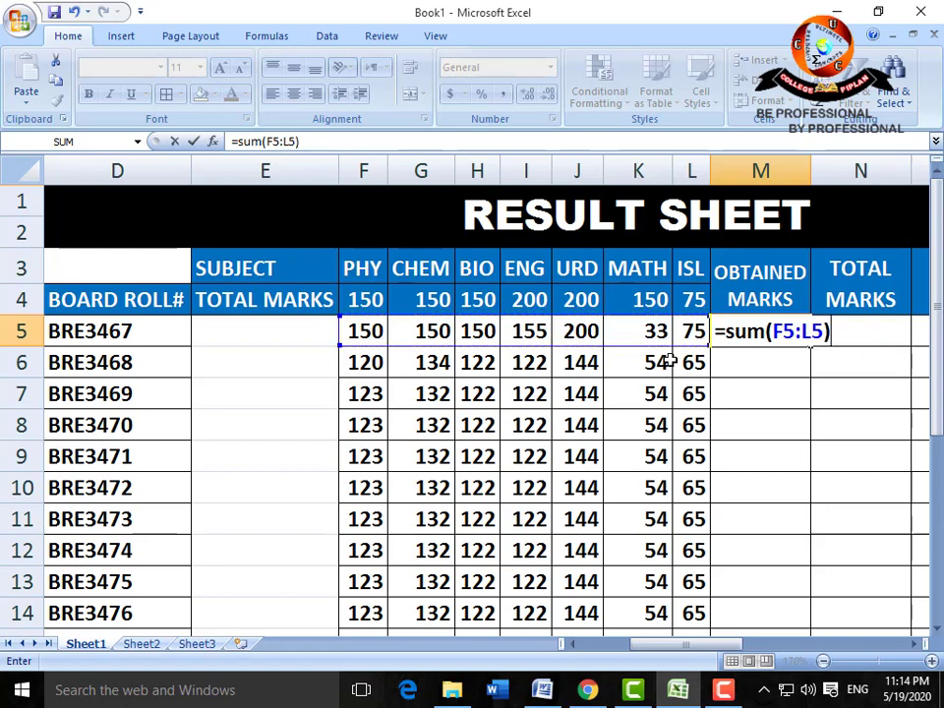
key(Return)
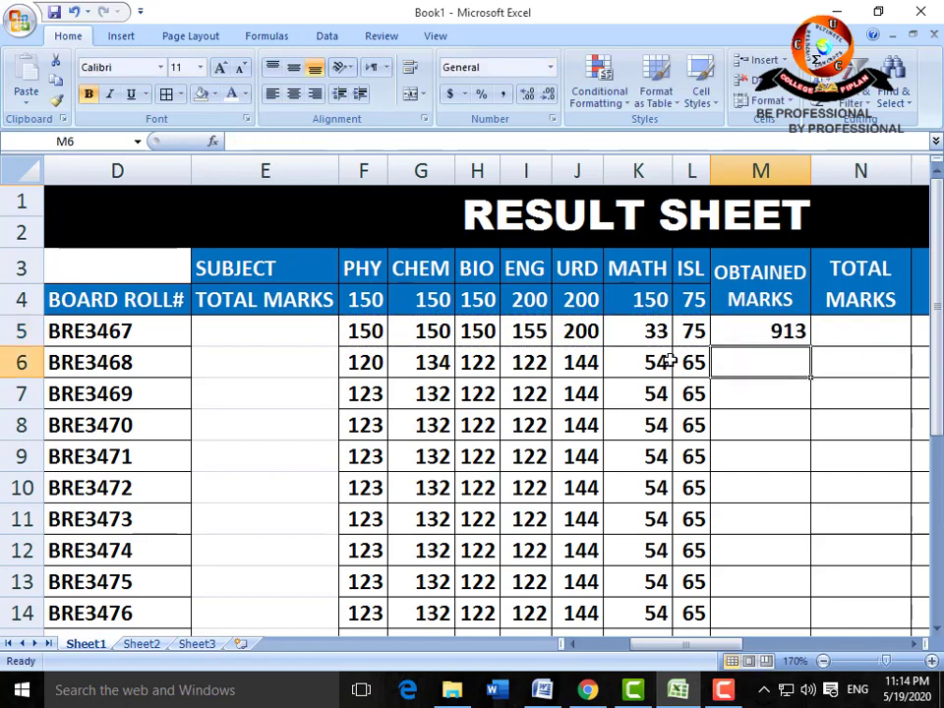
Clear the first student's obtained marks in M5 and recalculate them with AutoSum over F5:L5
click(753, 332)
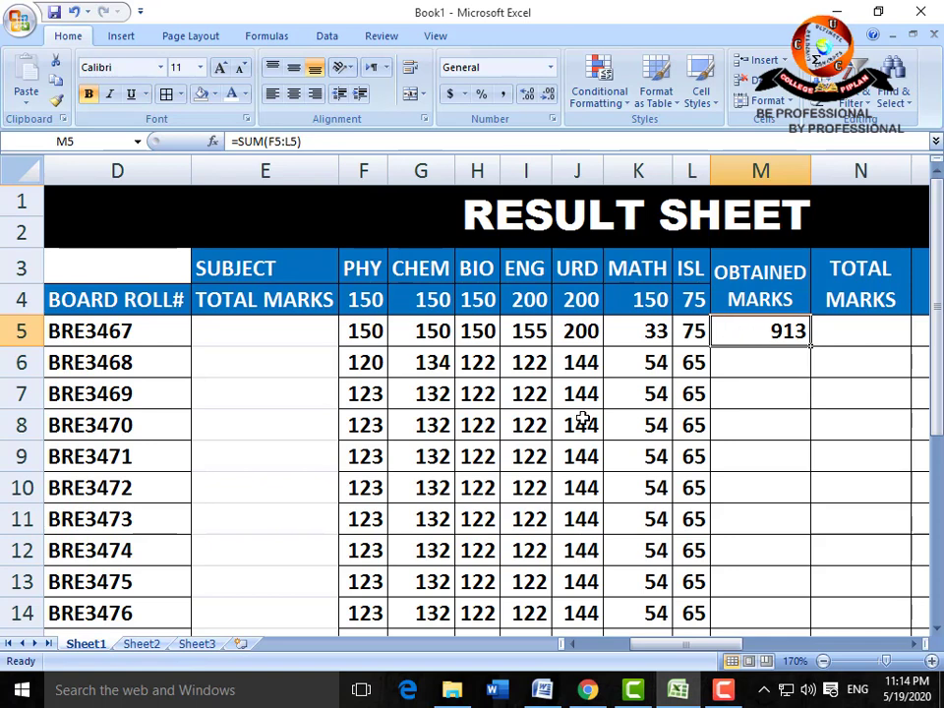
key(Delete)
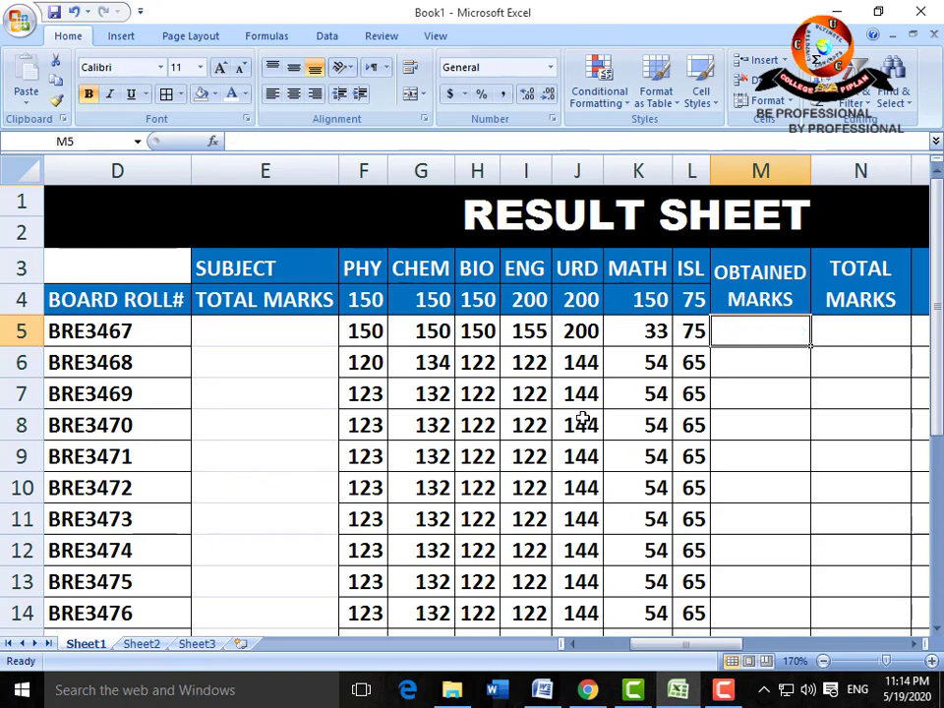
key(alt+equal)
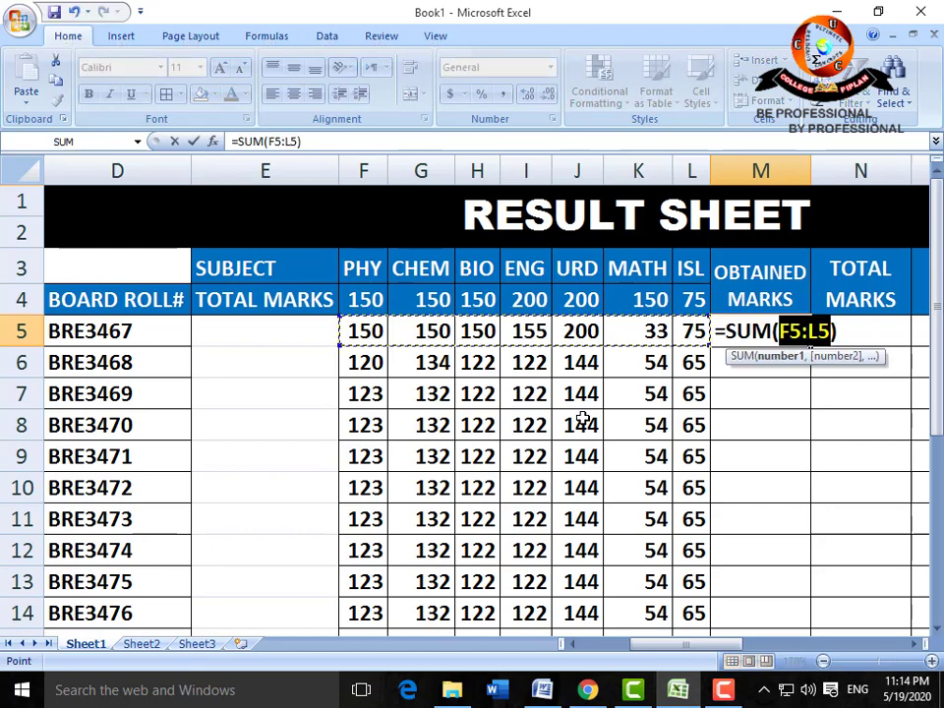
key(Return)
key(Up)
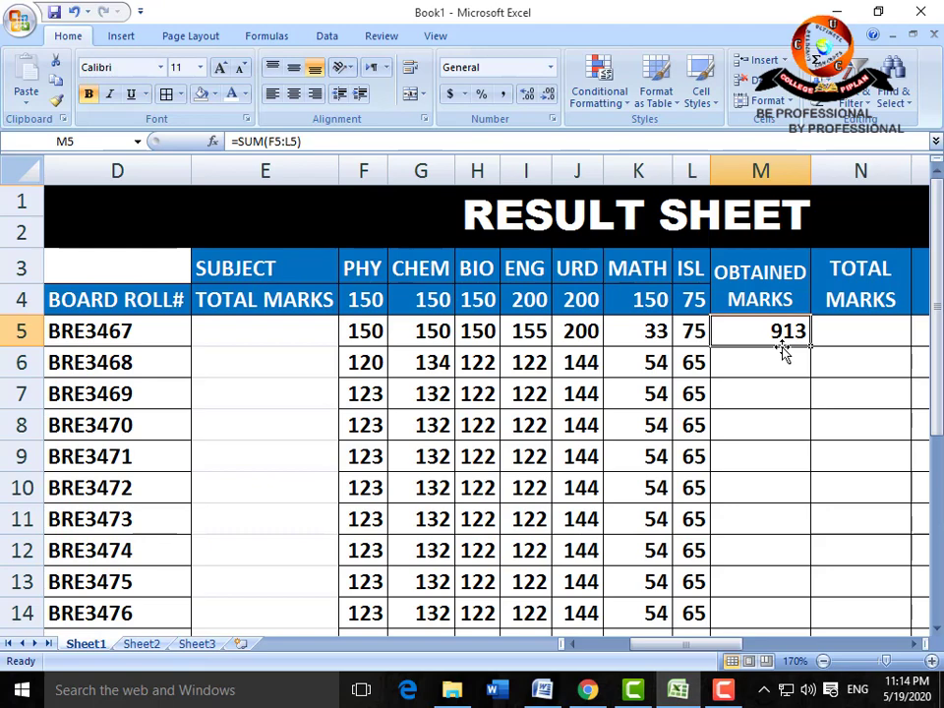
Calculate the first student's total marks in N5 with the formula =sum(F4:L4)
click(842, 335)
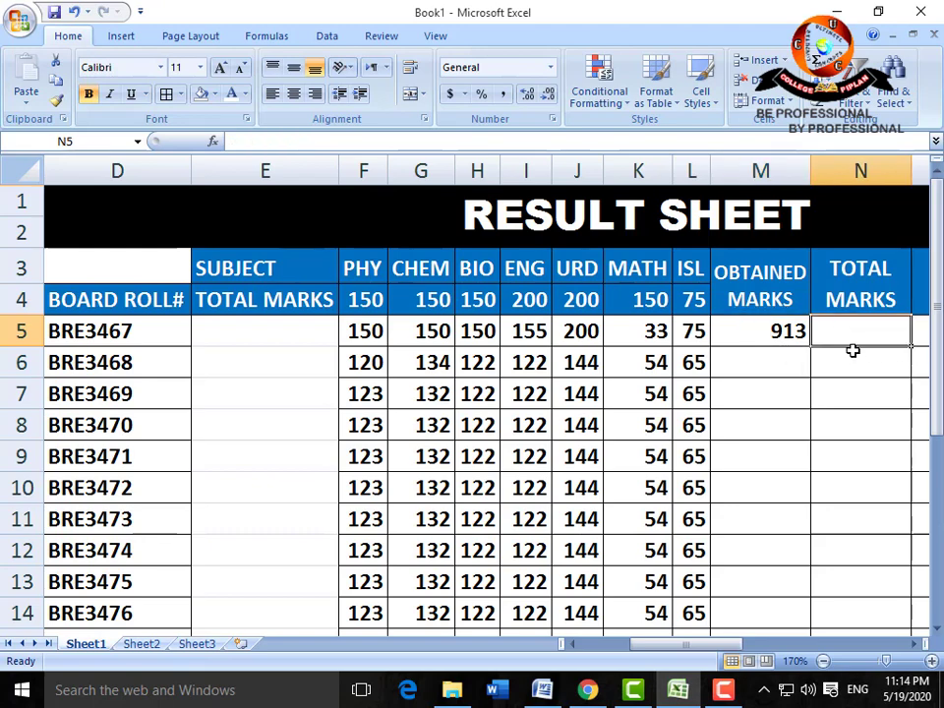
text(=s)
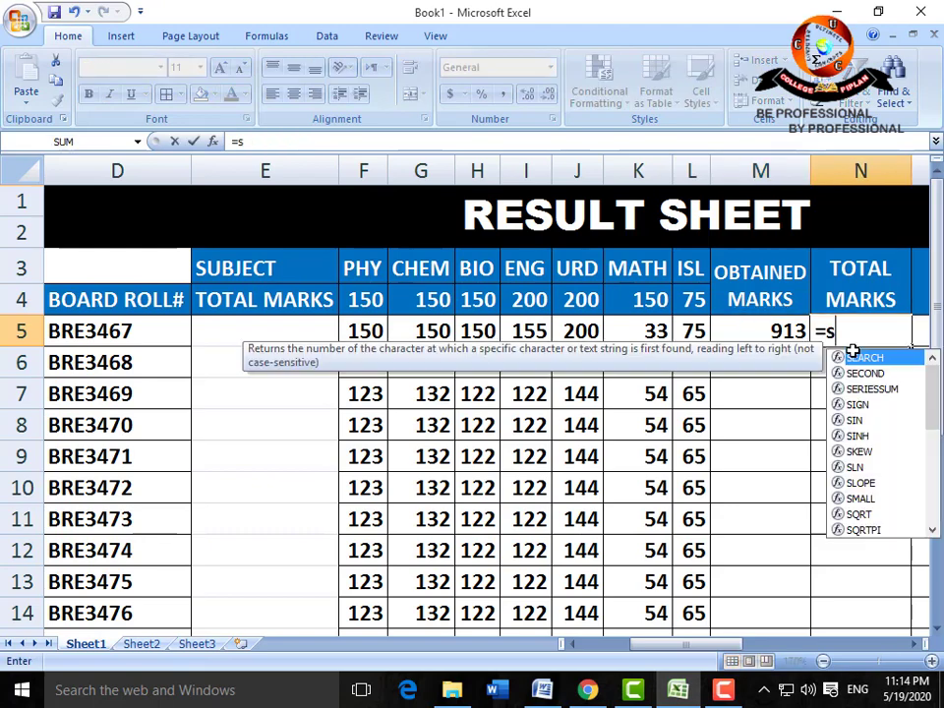
text(um()
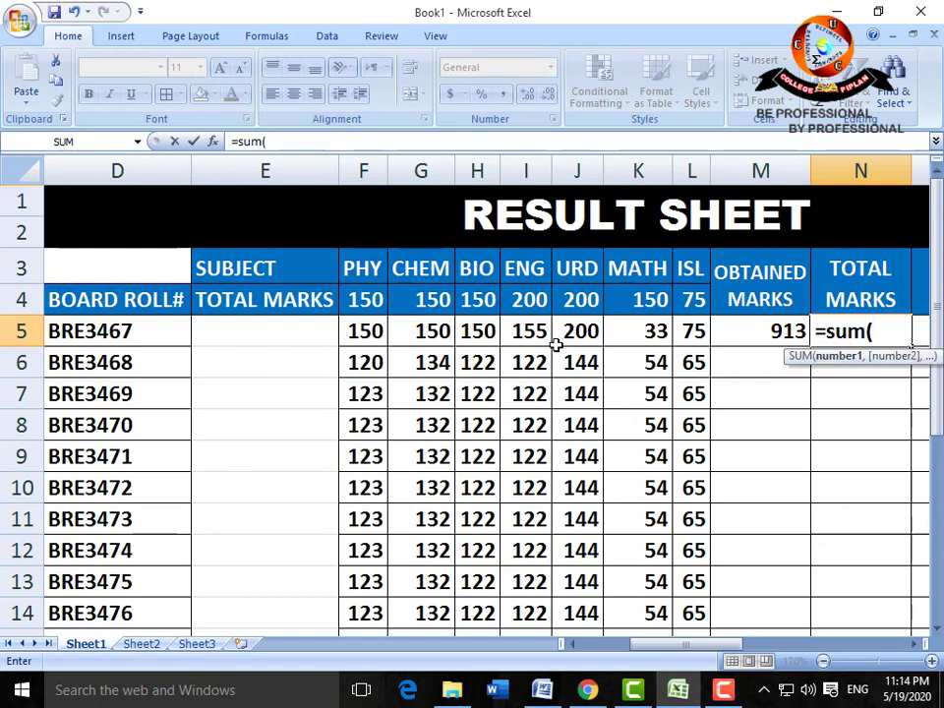
click(377, 300)
drag(383, 300, 682, 302)
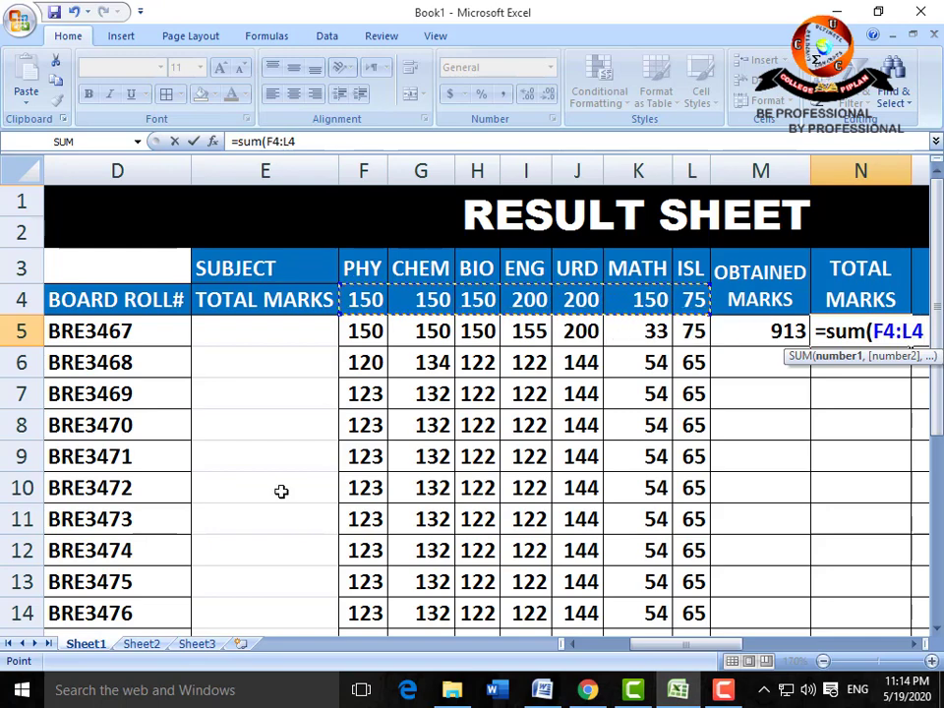
text())
key(Return)
key(Up)
key(Right)
key(Right)
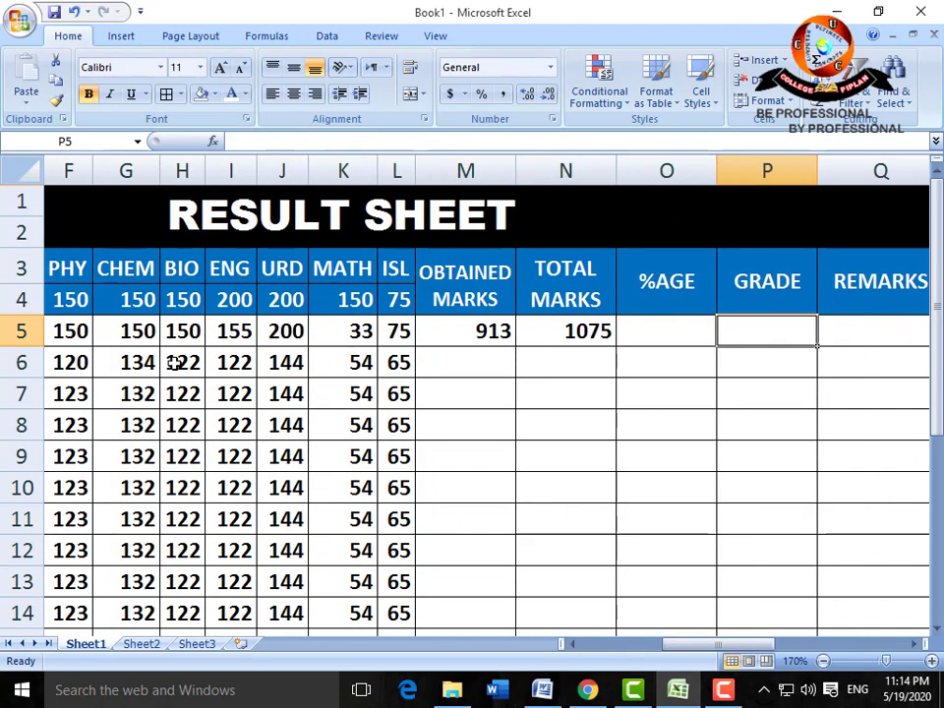
Calculate the first student's percentage in O5 with the formula =M5*100/N5
click(475, 340)
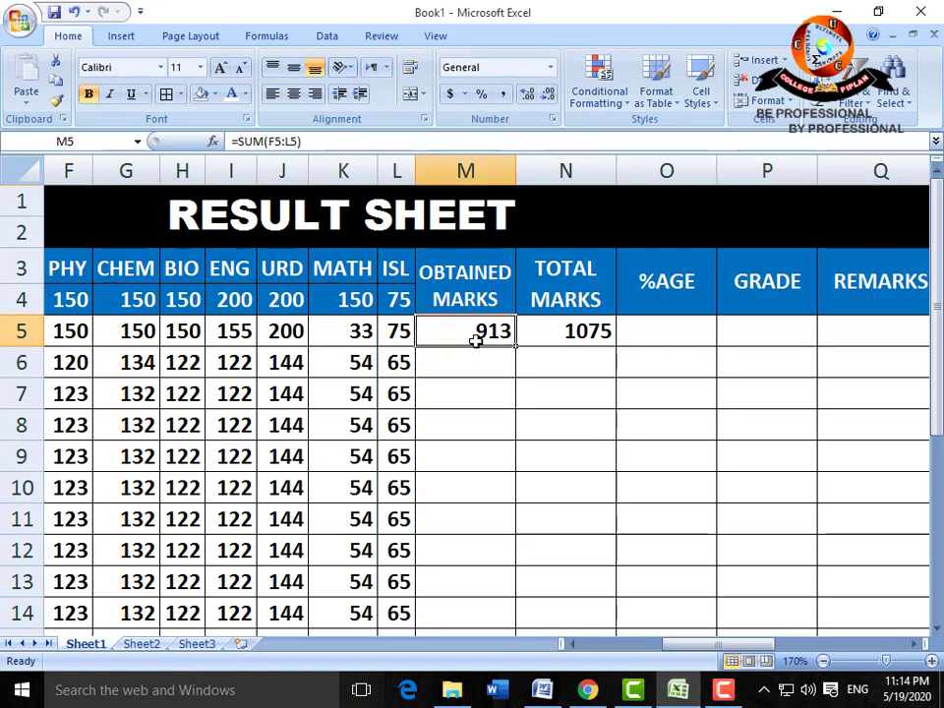
click(635, 328)
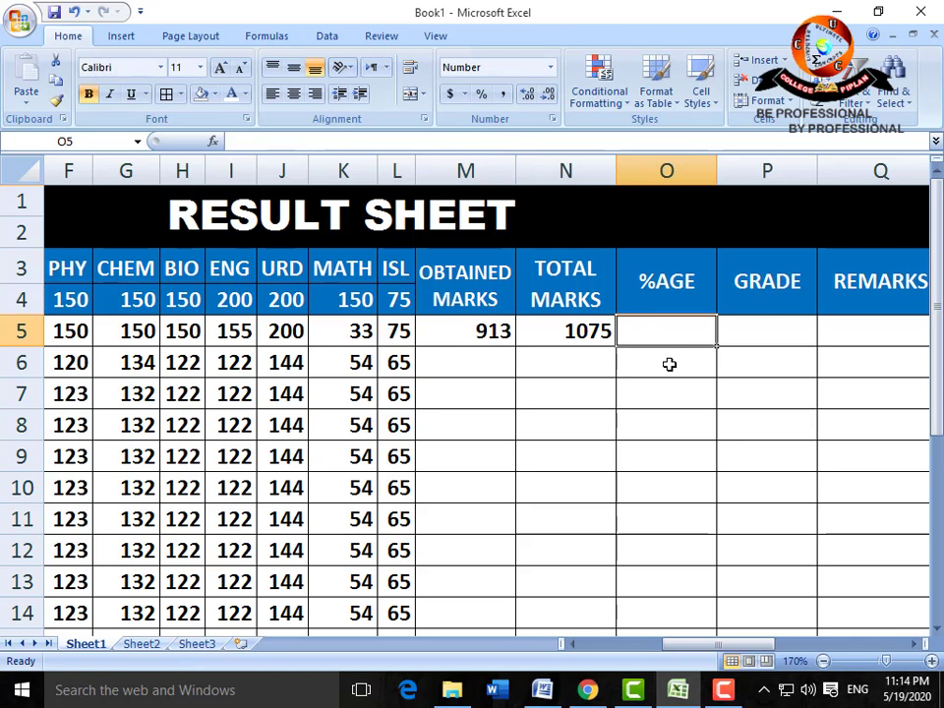
text(=)
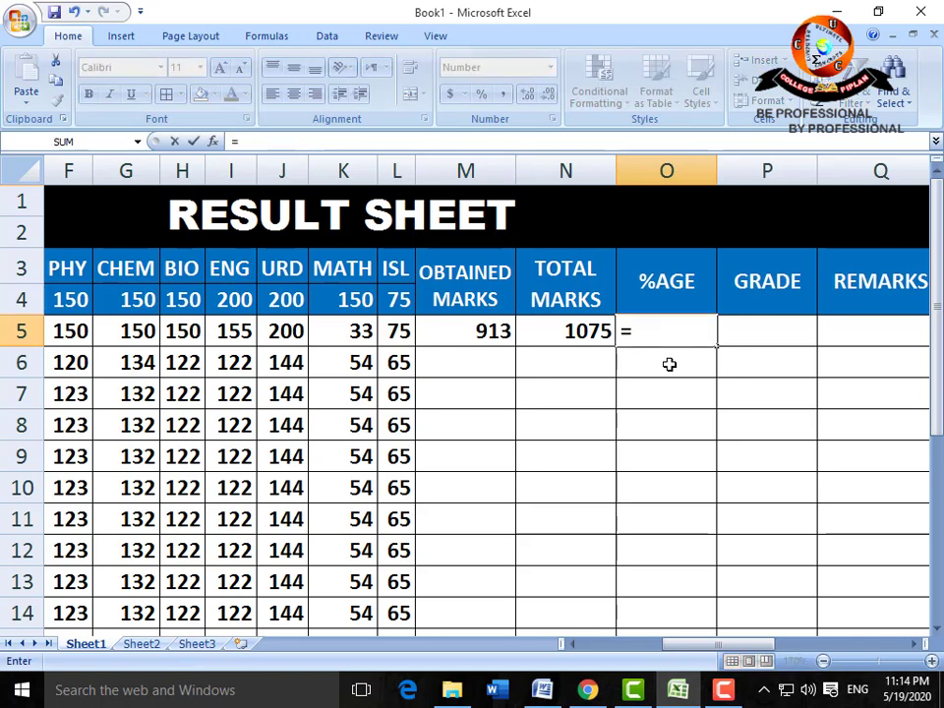
click(487, 332)
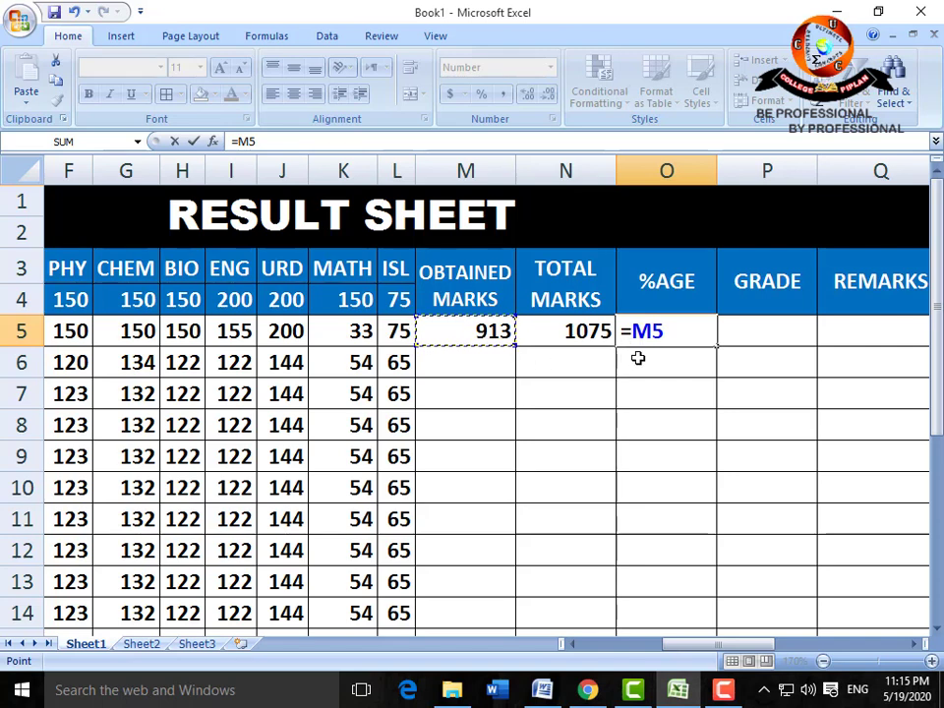
text(*)
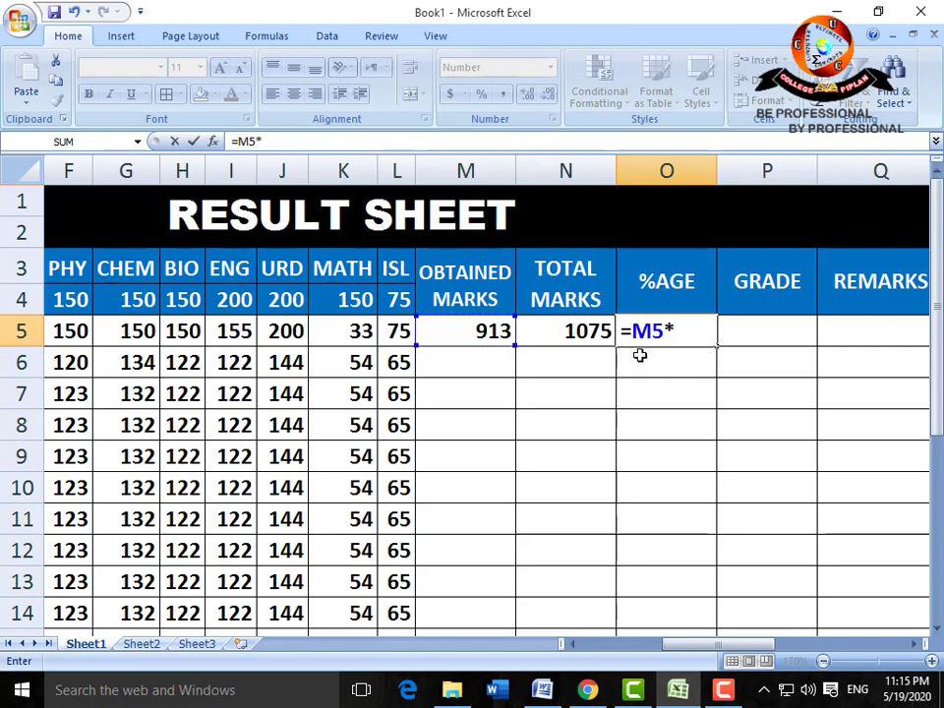
text(100)
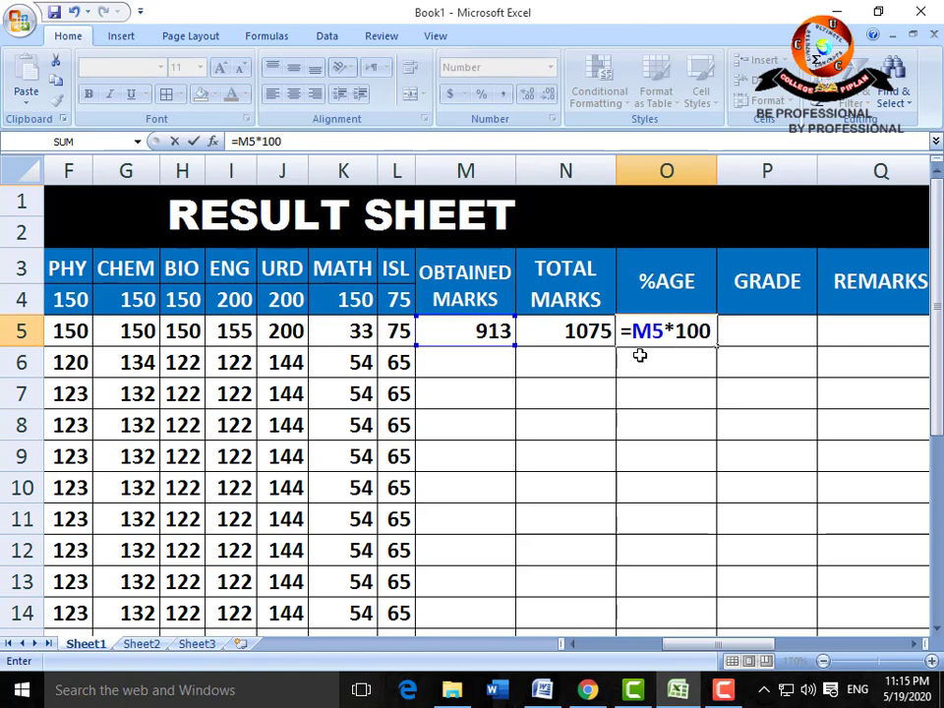
text(/)
click(581, 336)
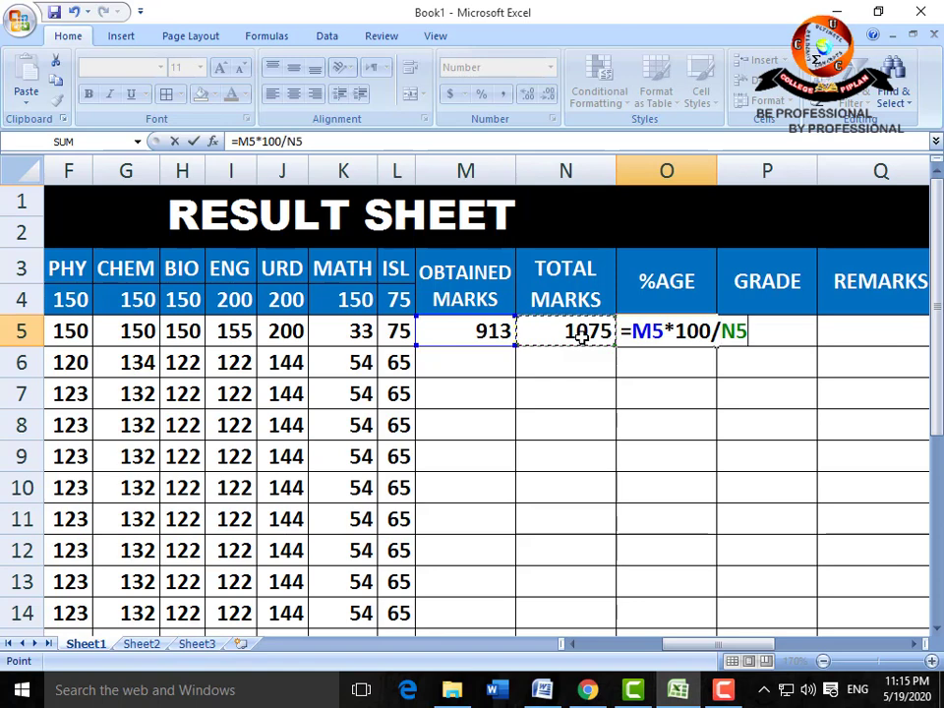
key(Return)
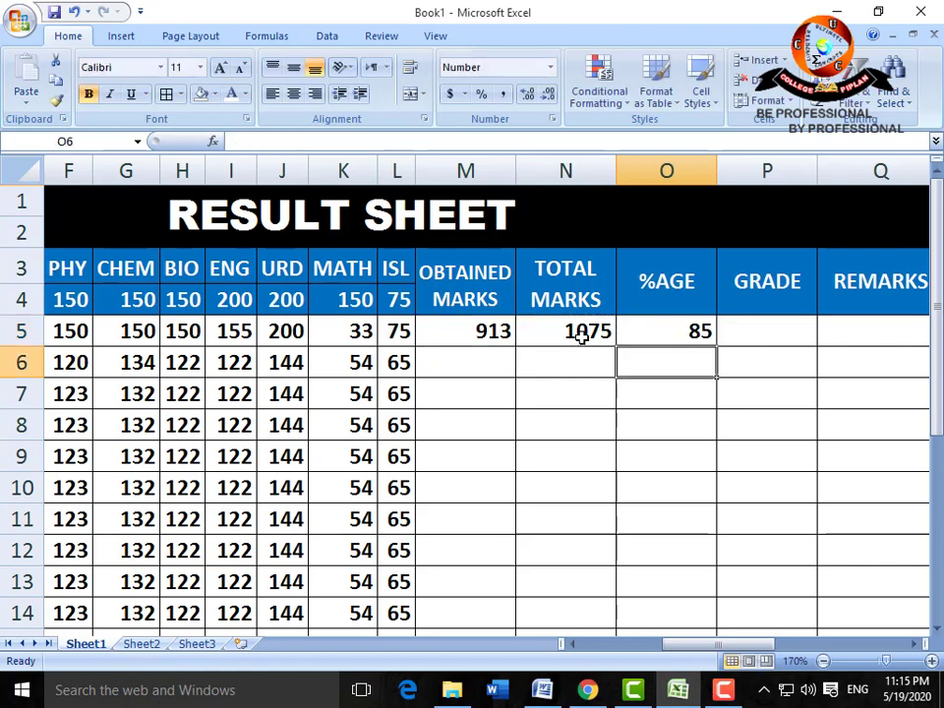
click(677, 332)
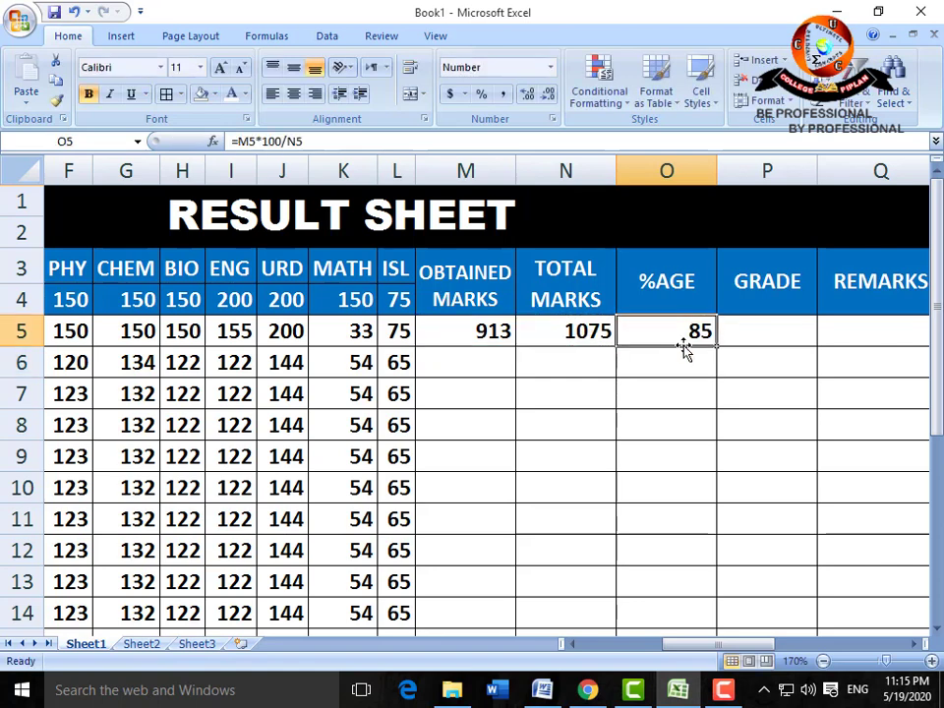
Begin the first student's grade formula in P5 with =if(O5>=90,"A+", for the A+ grade
click(748, 337)
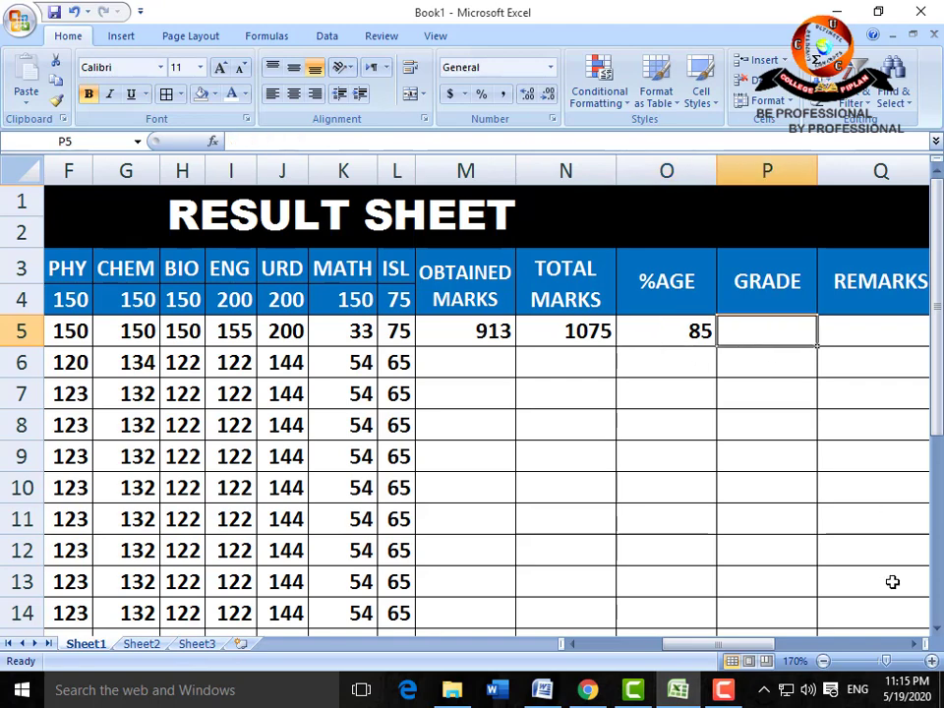
click(913, 645)
click(913, 645)
click(914, 644)
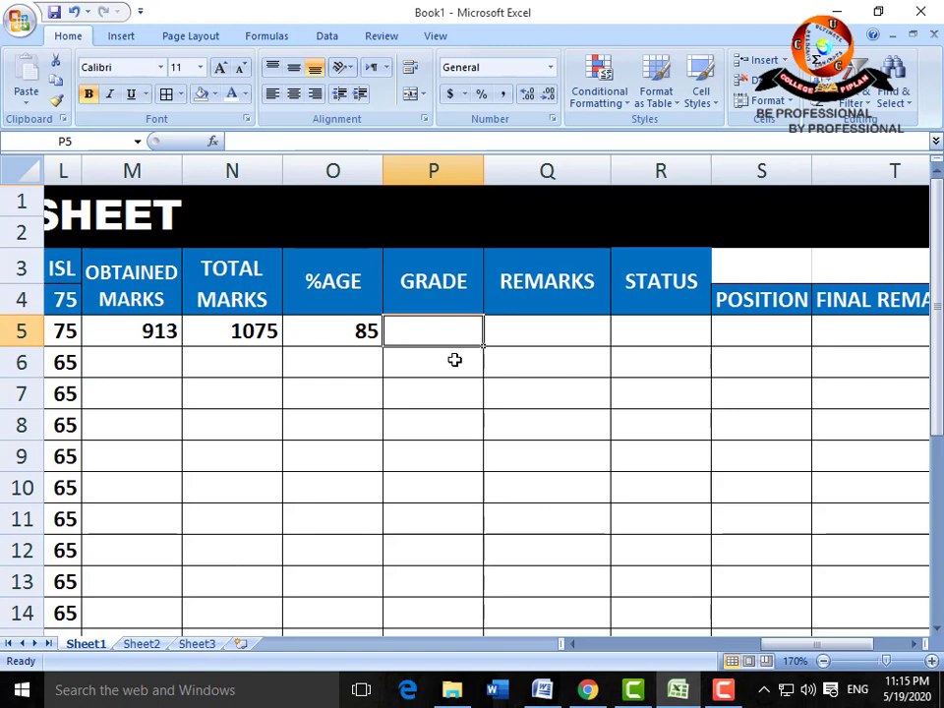
text(=)
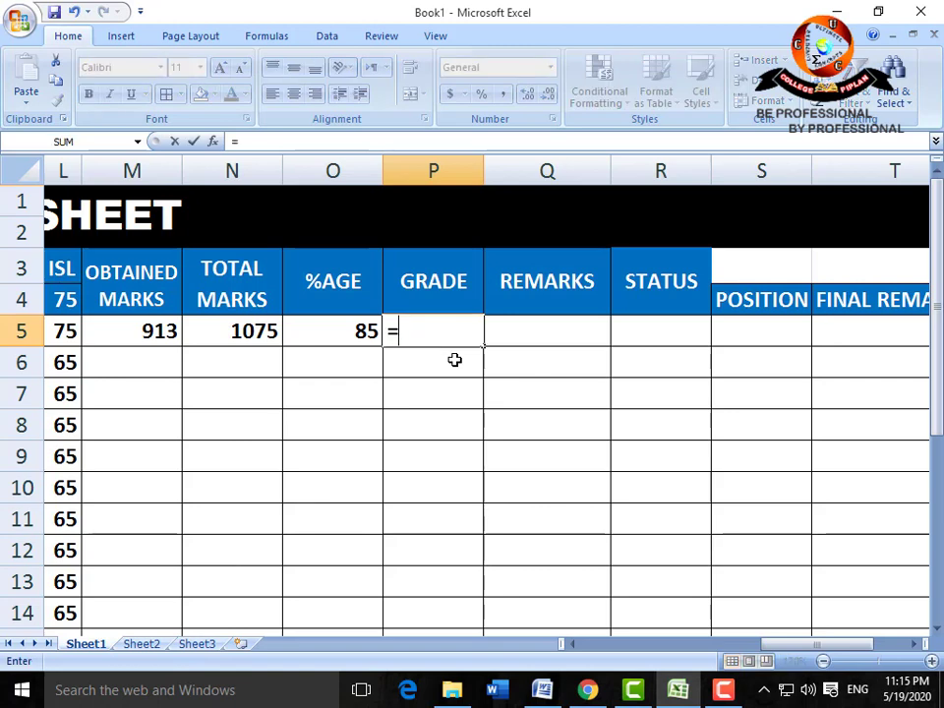
text(if)
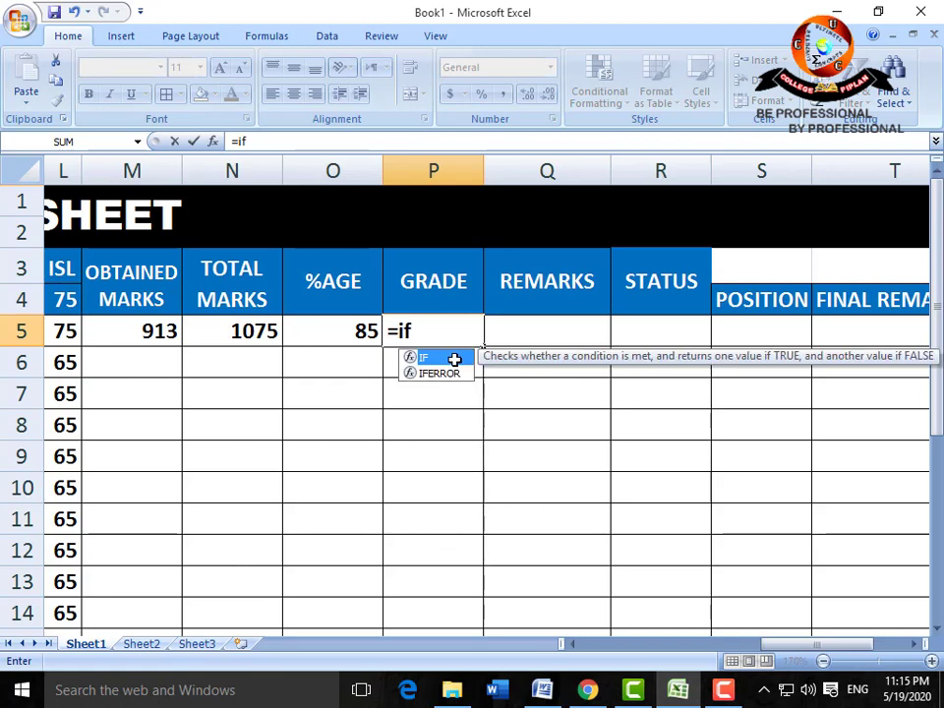
text(()
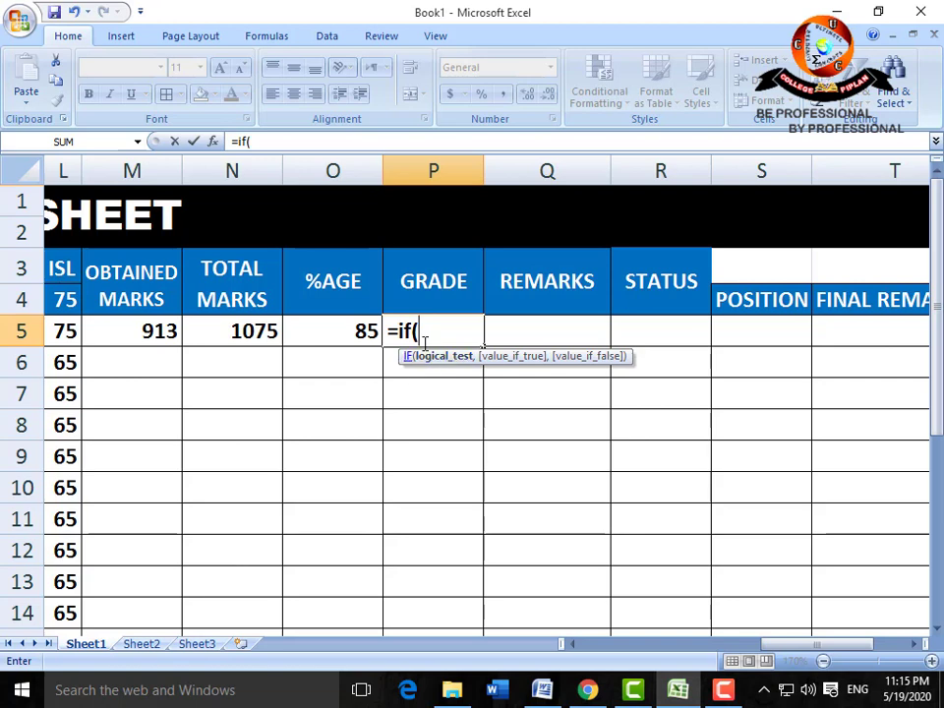
click(333, 330)
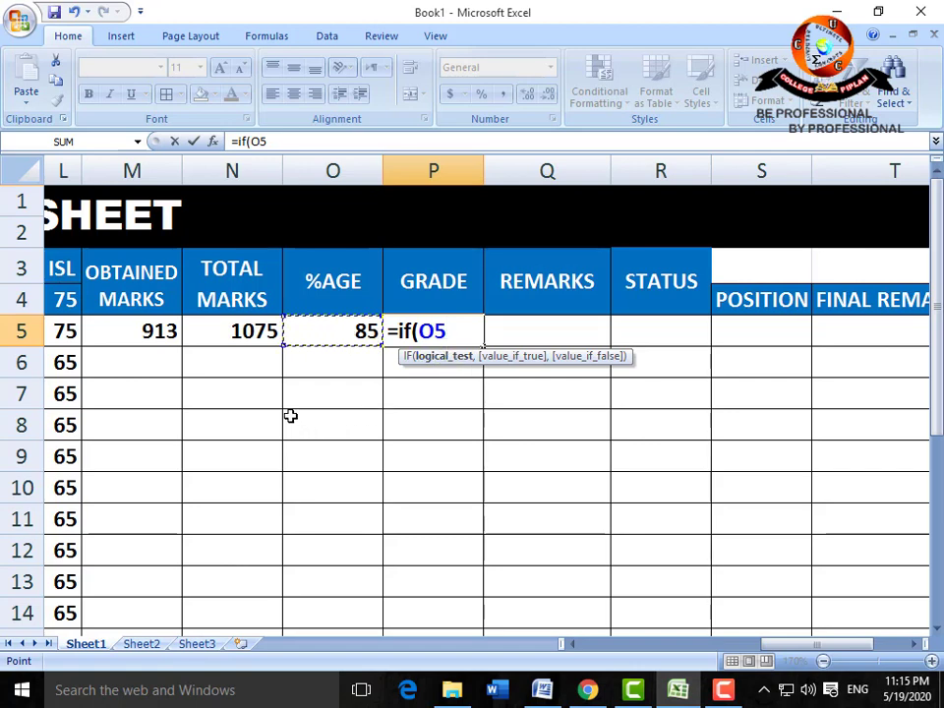
text(>=90,)
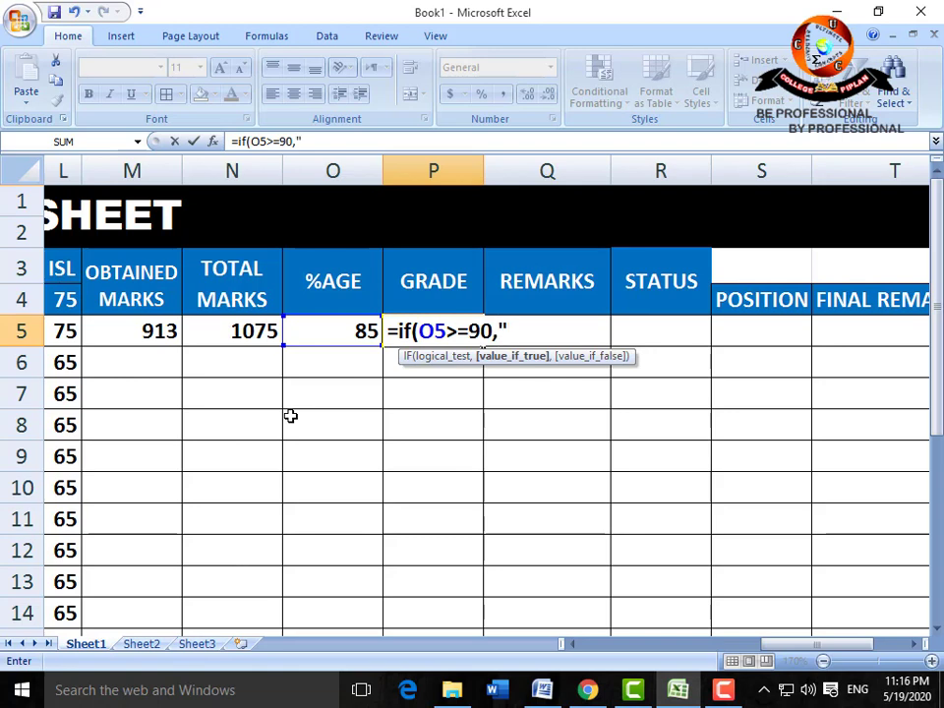
text("A)
text(+")
text(,)
Extend the grade formula in P5 with a nested IF(O5>=80,"A", condition for the A grade
text(I)
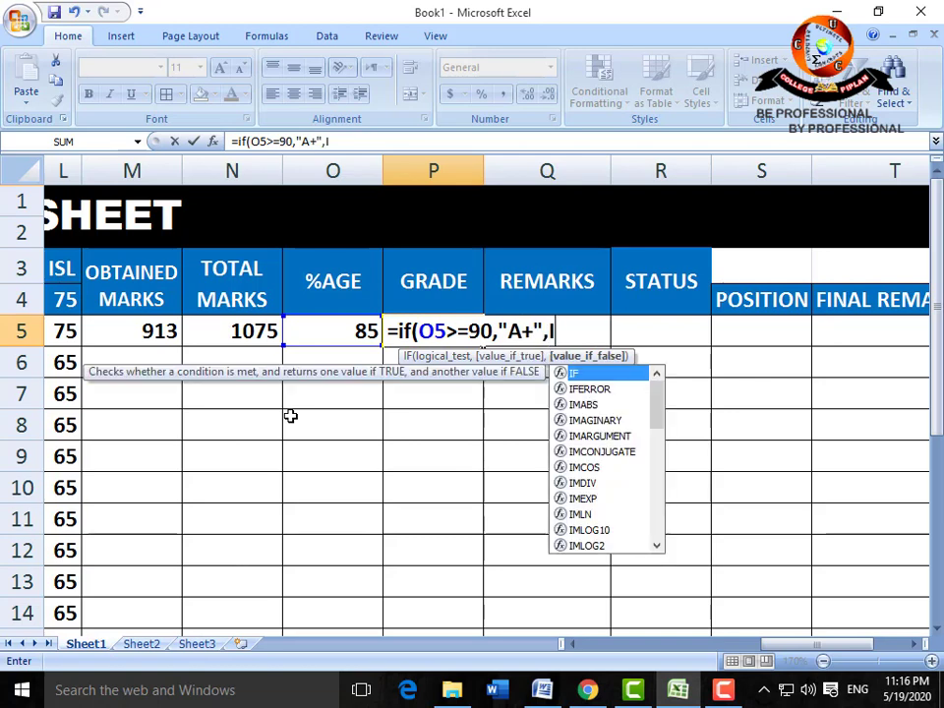
text(F()
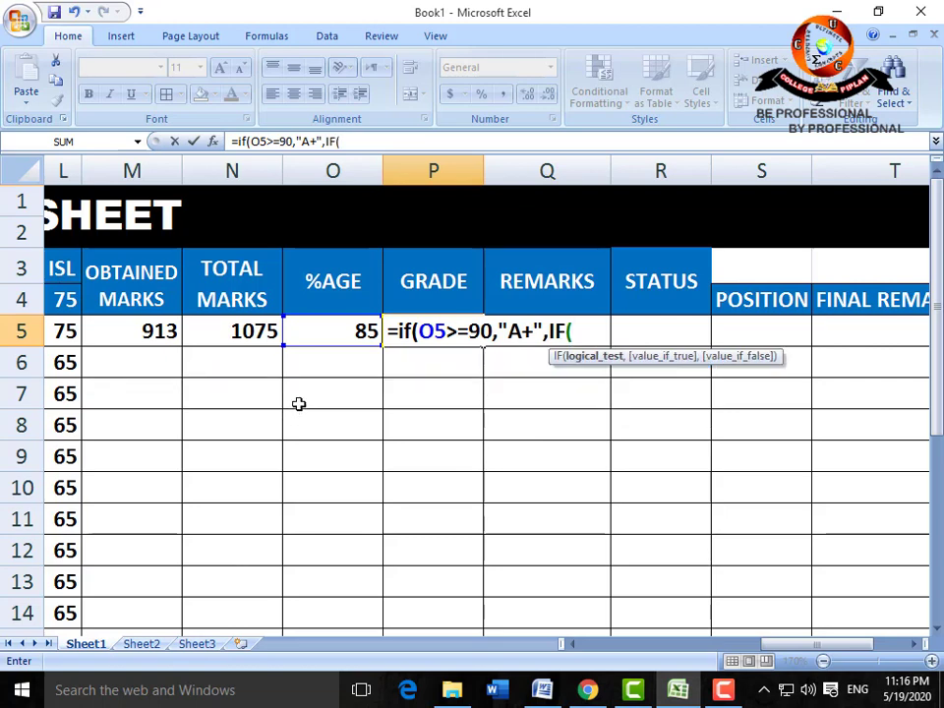
click(317, 324)
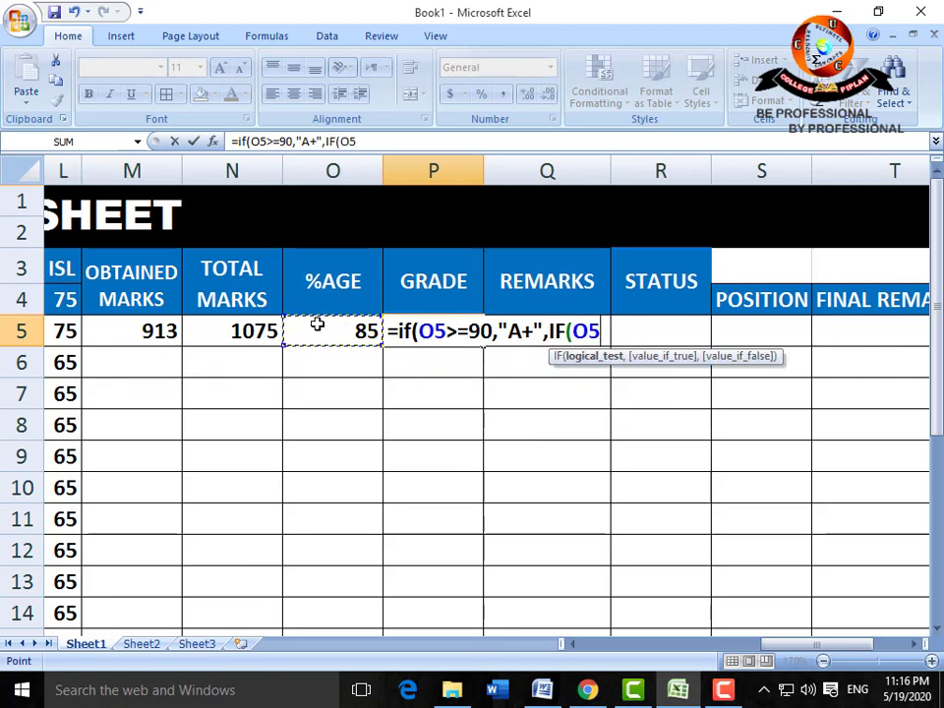
text(>=)
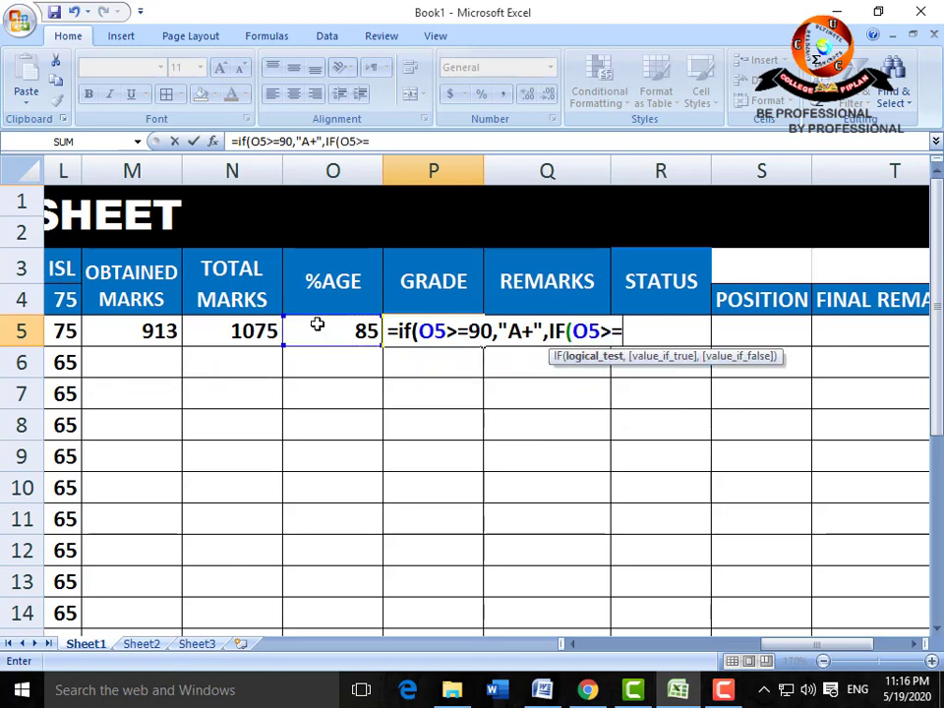
text(80,)
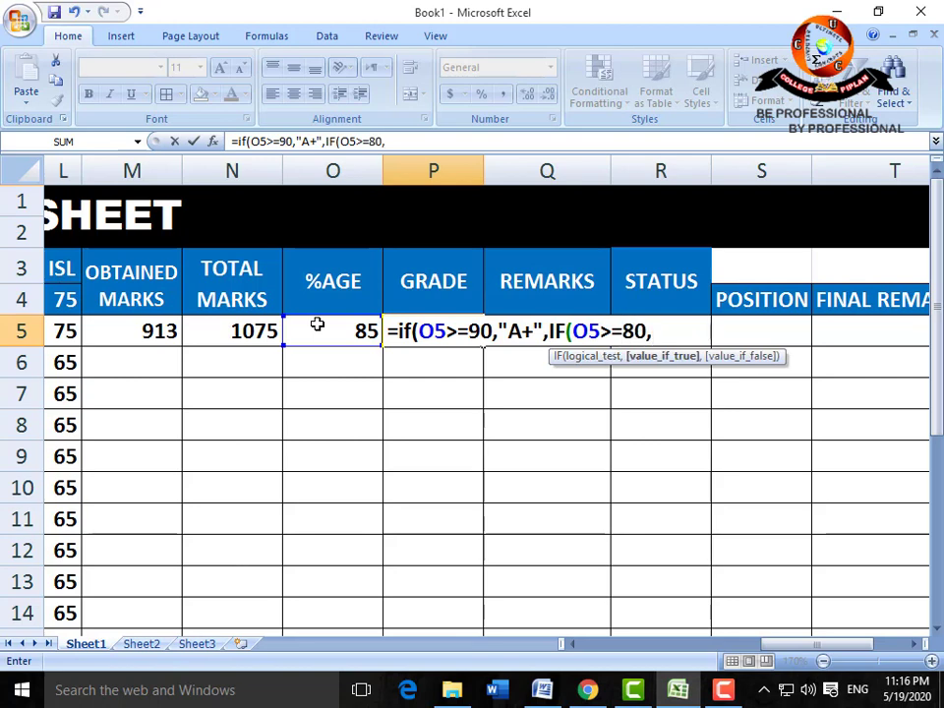
text("A)
text(",IF)
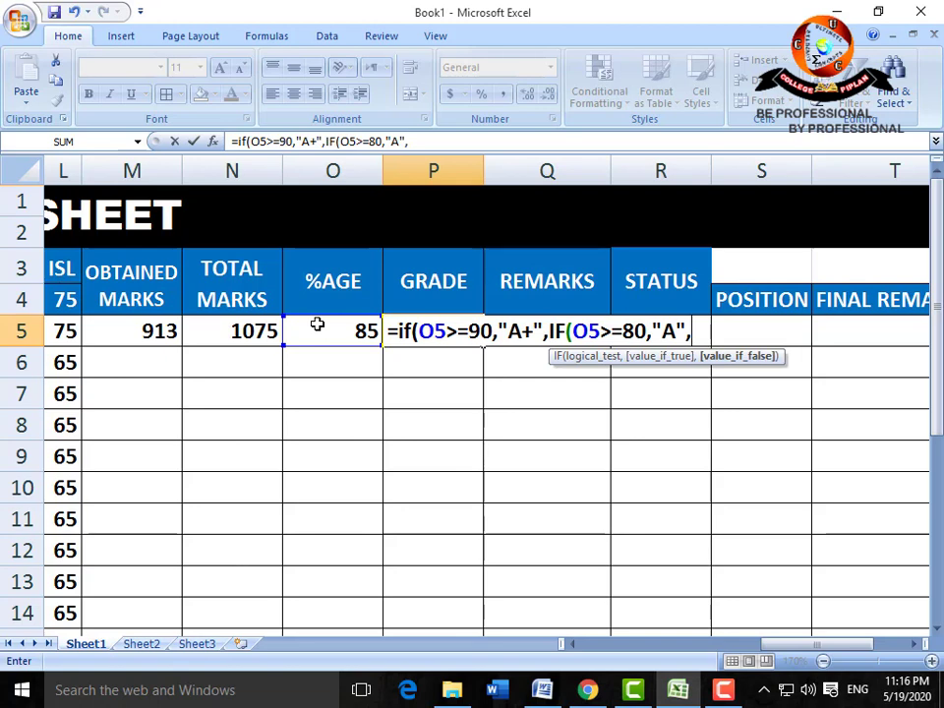
Add a nested IF(O5>=70,"B+", condition for the B+ grade to the formula in P5
text(()
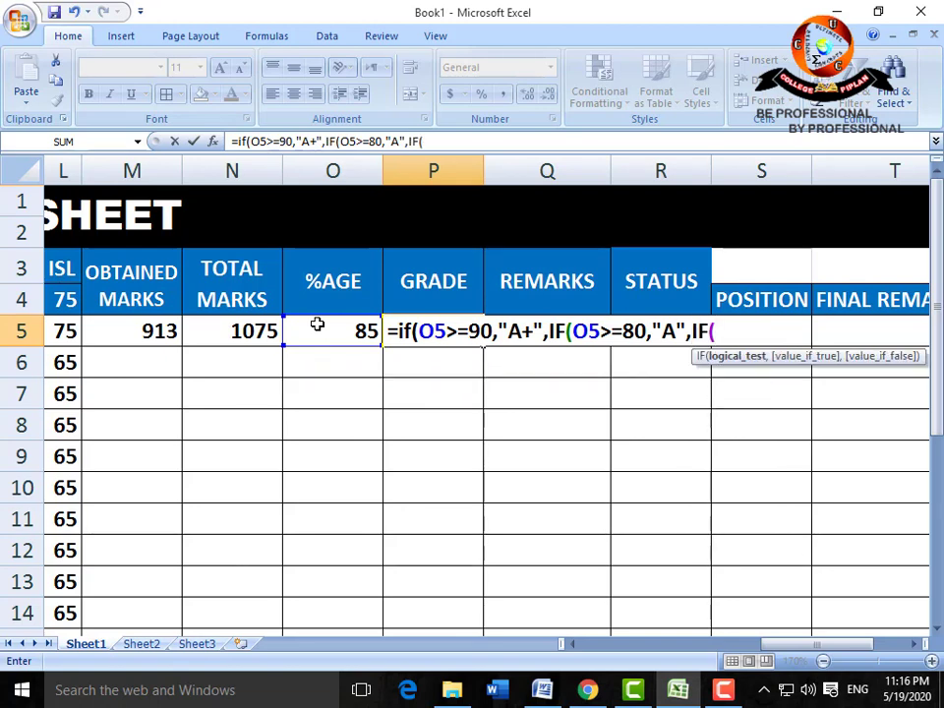
text(O5>)
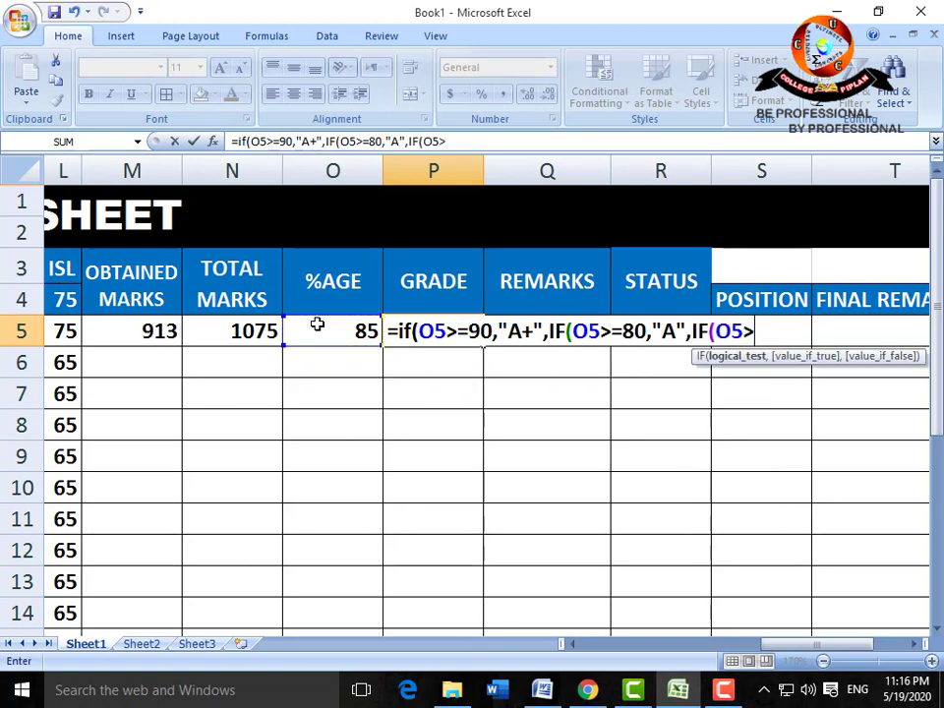
text(=)
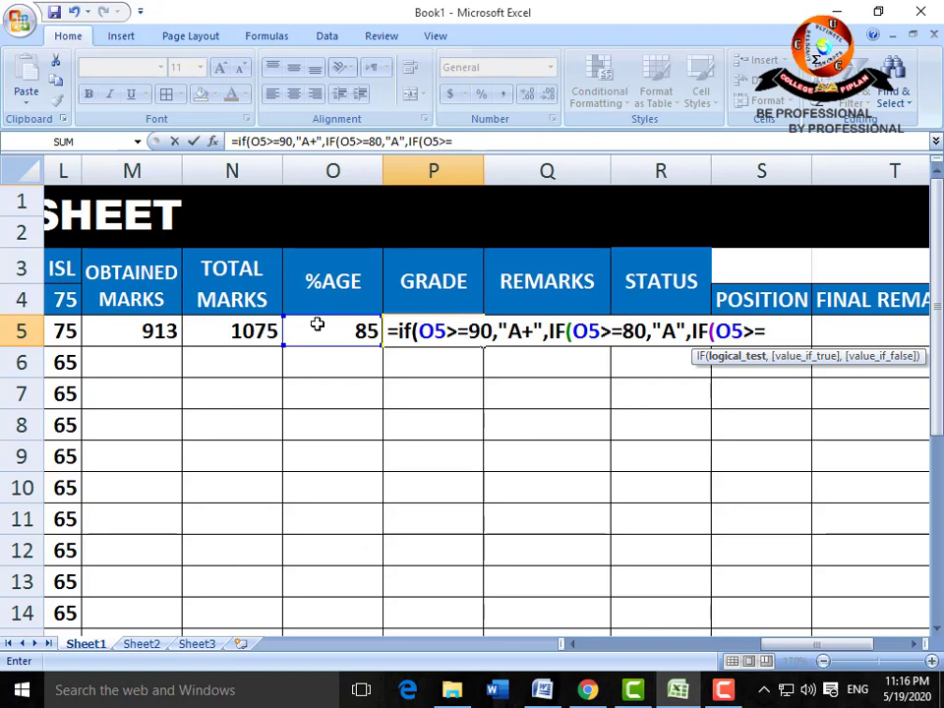
text(70,")
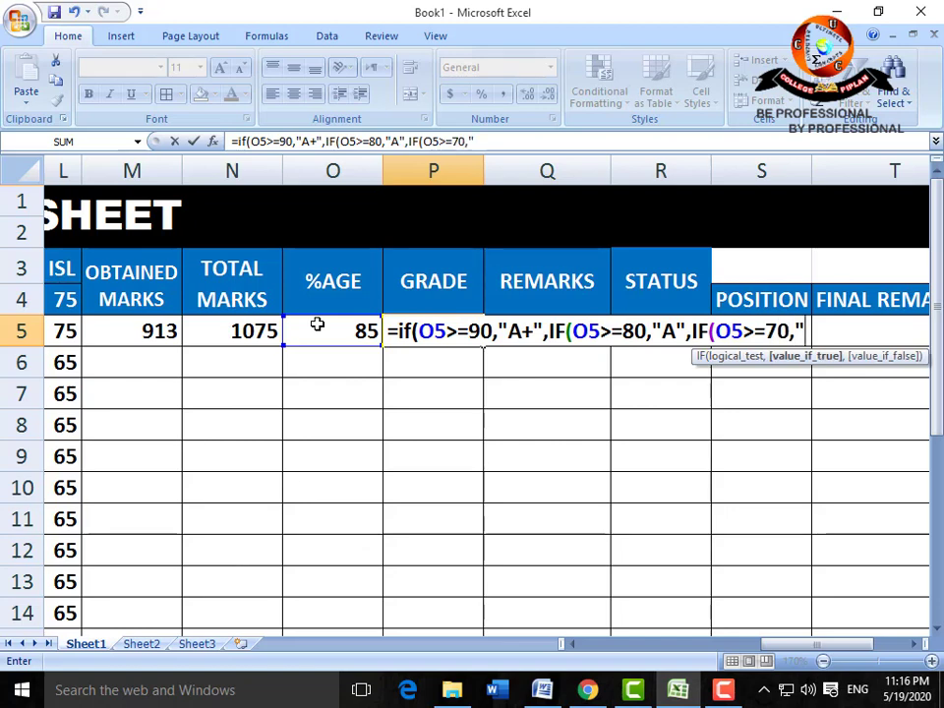
text(B)
text(+",I)
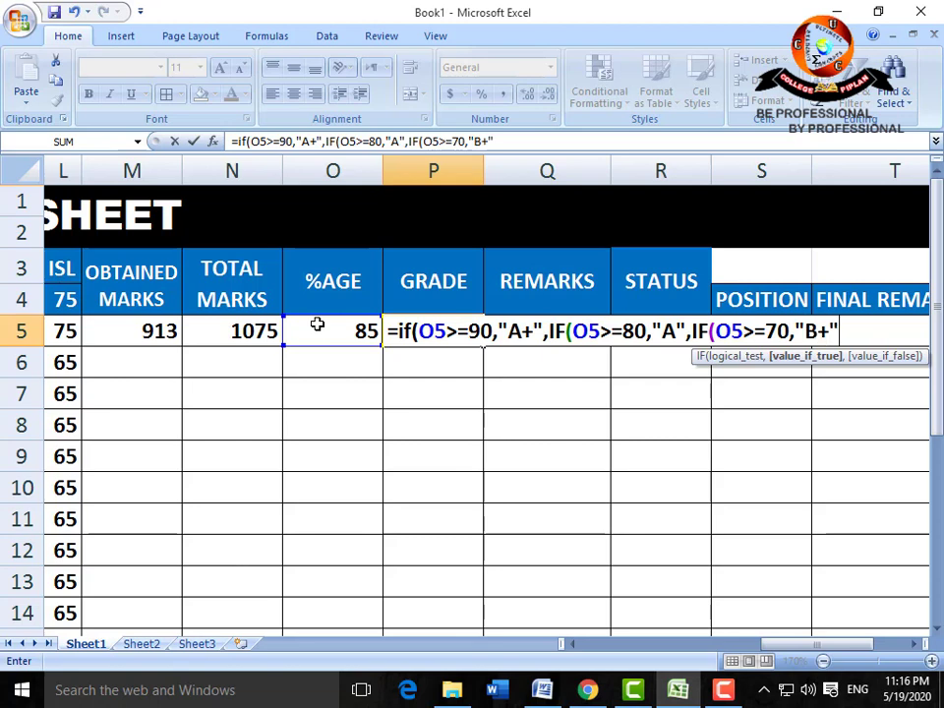
Add a nested IF(O5>=60,"B", condition for the B grade to the formula in P5
text(F)
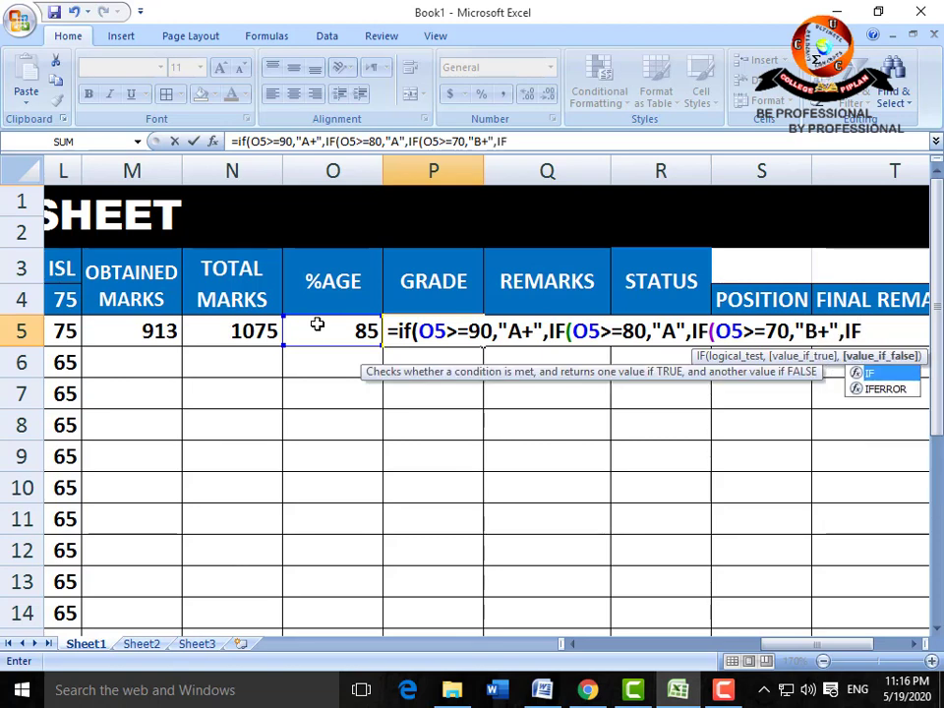
text(()
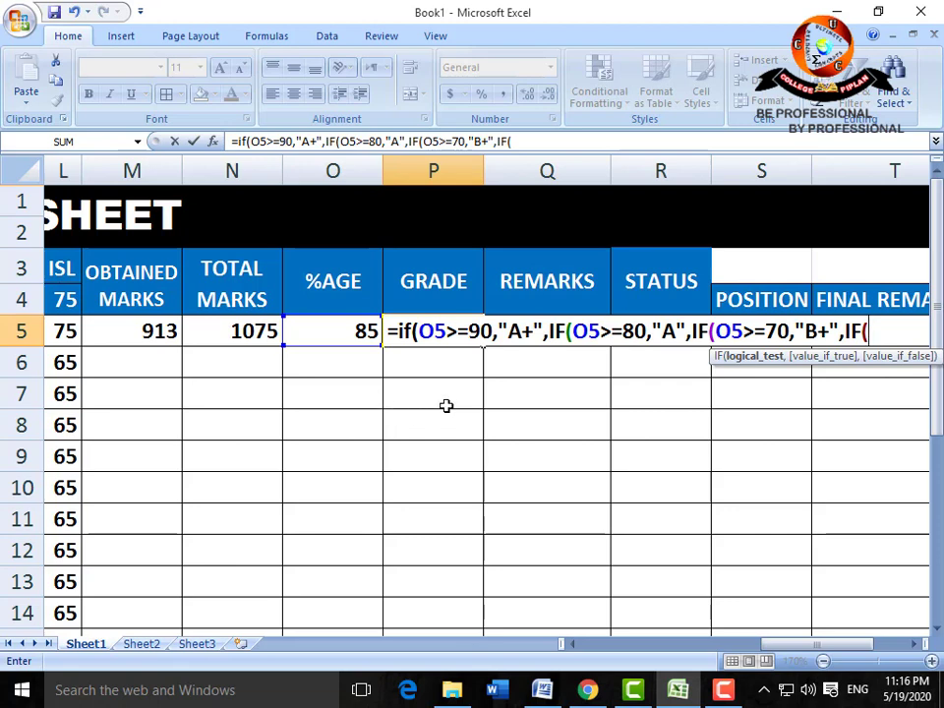
click(352, 338)
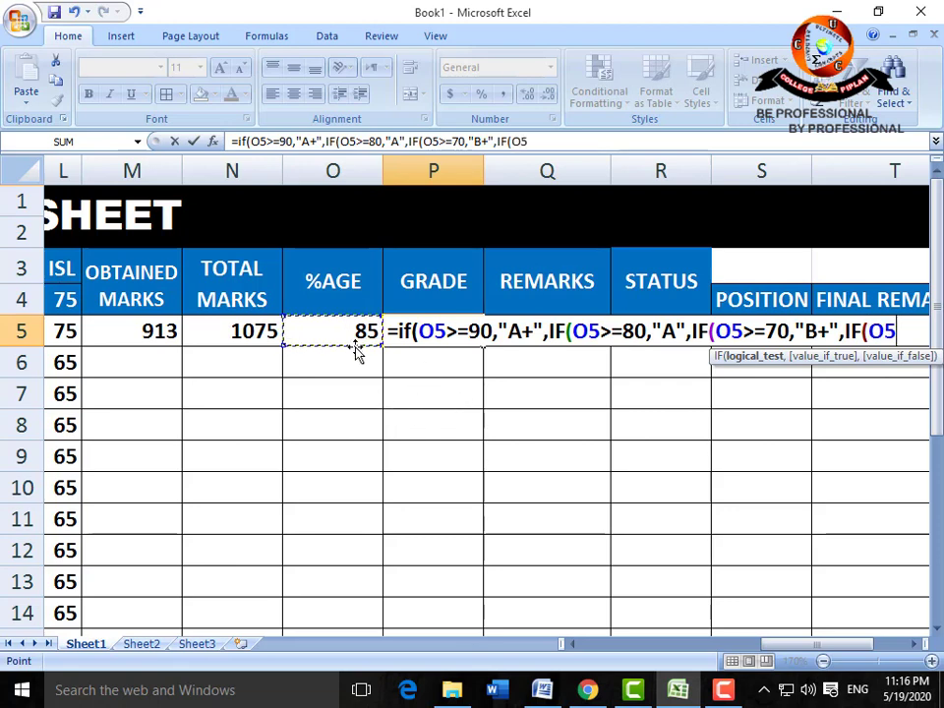
text(>=)
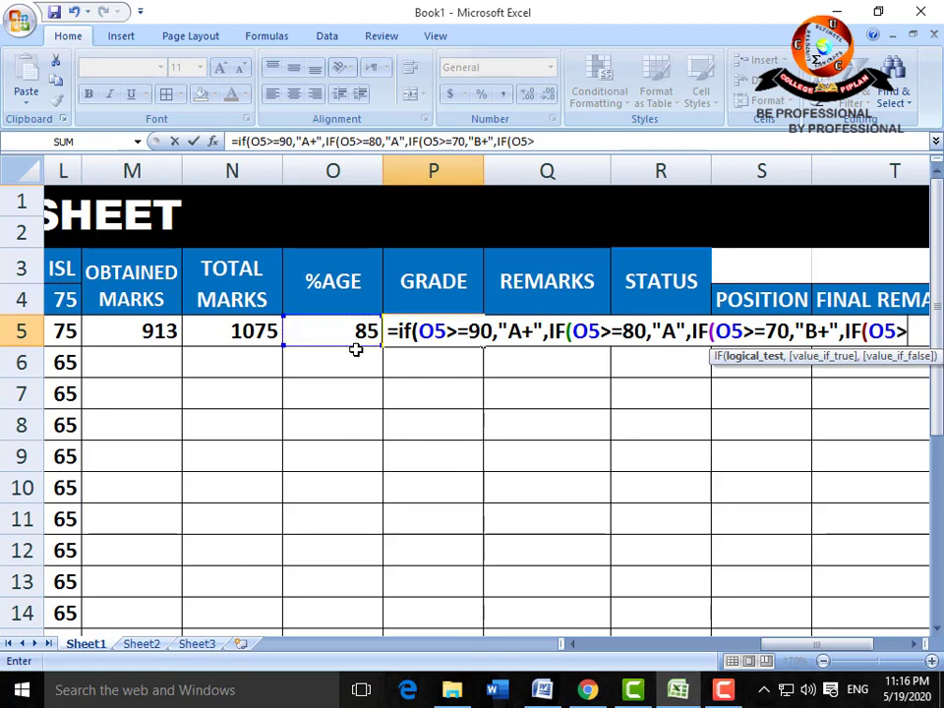
text(6)
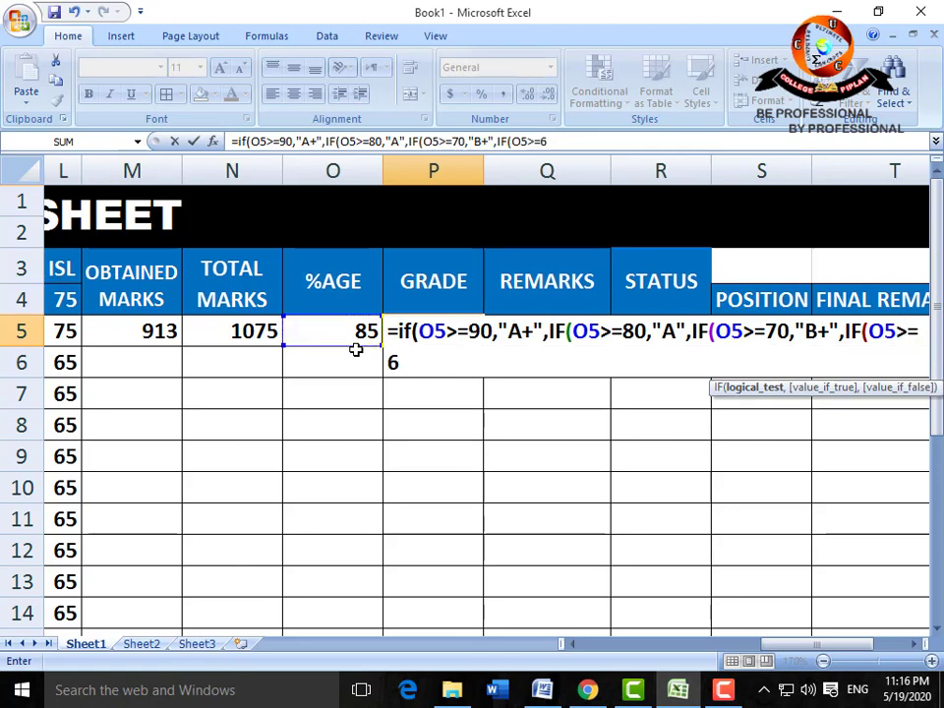
text(0,")
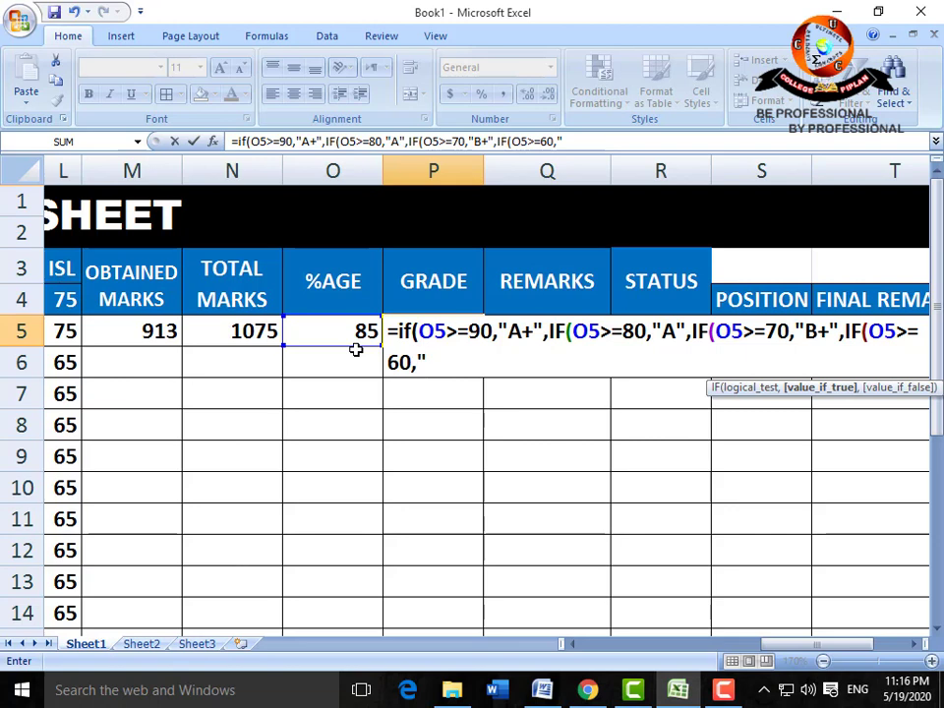
text(B)
text(",IF)
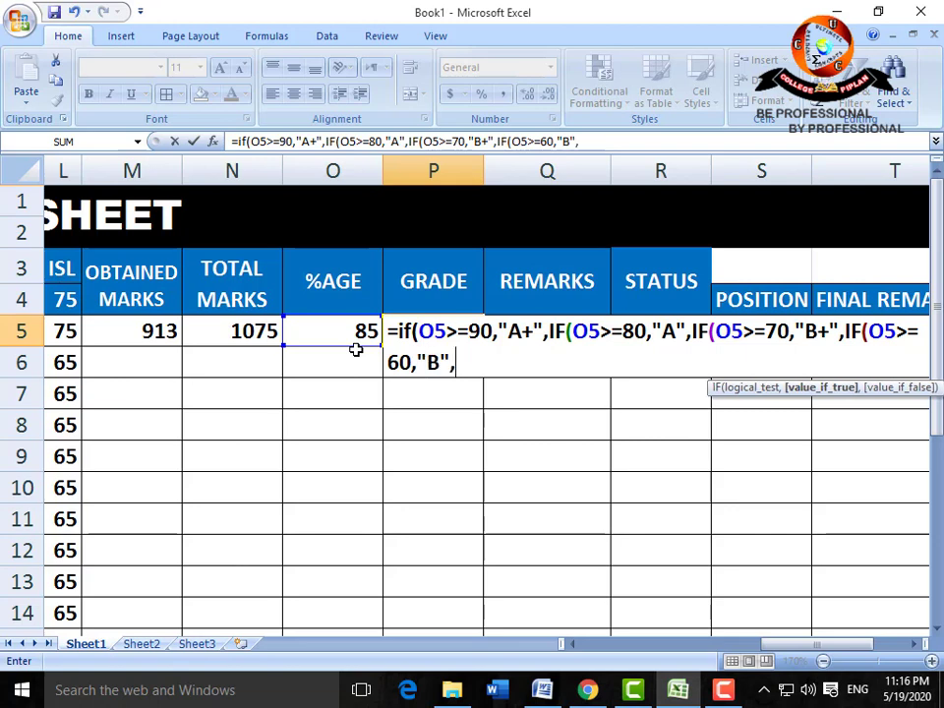
Add a nested IF(O5>=50,"C", condition for the C grade to the formula in P5
text(()
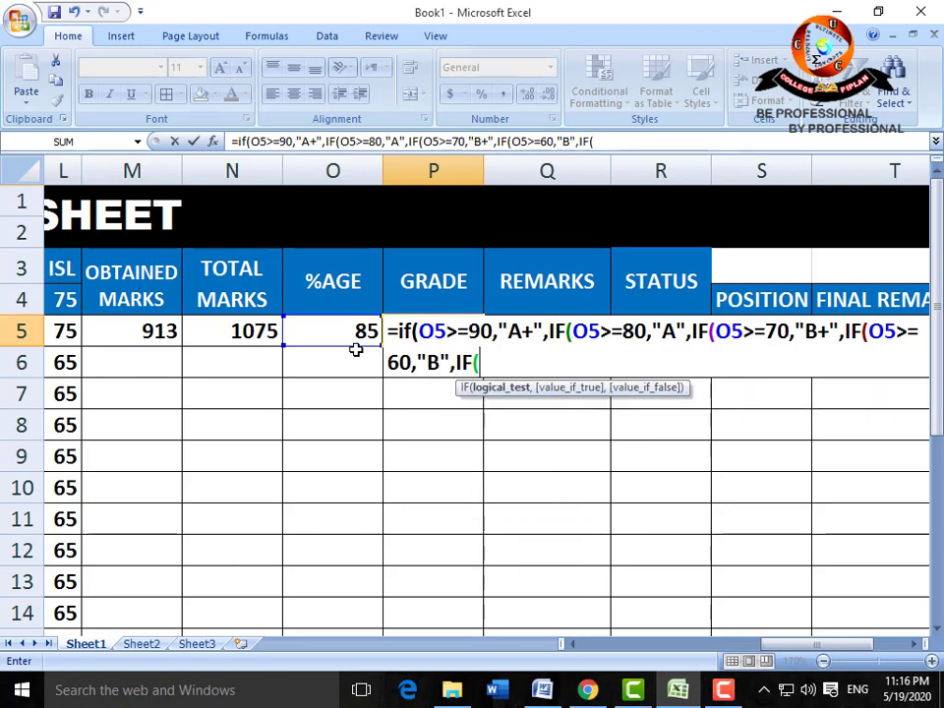
click(356, 333)
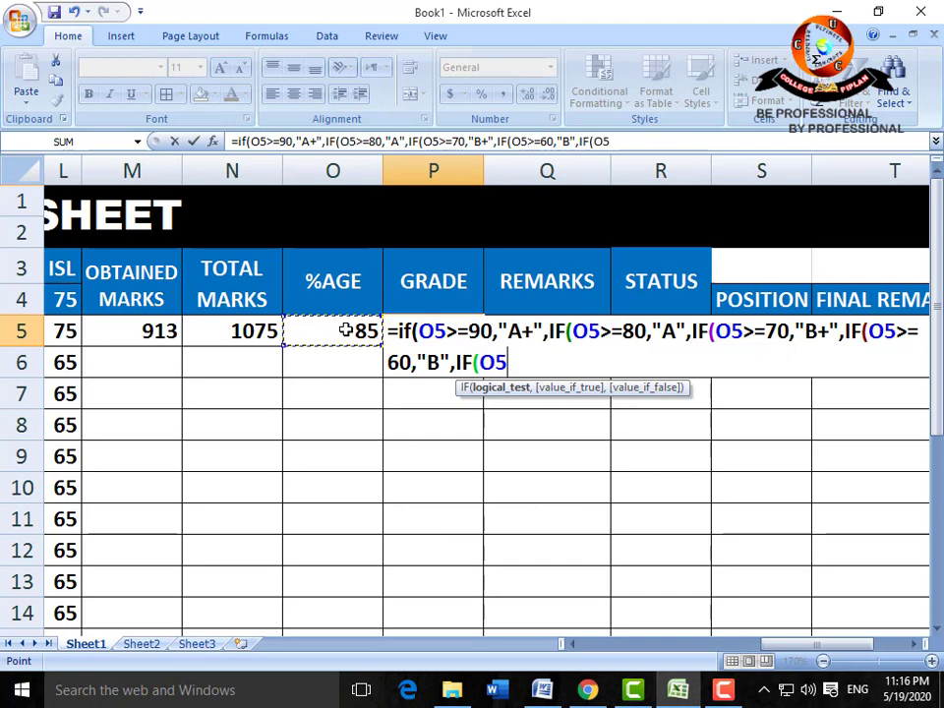
text(>=)
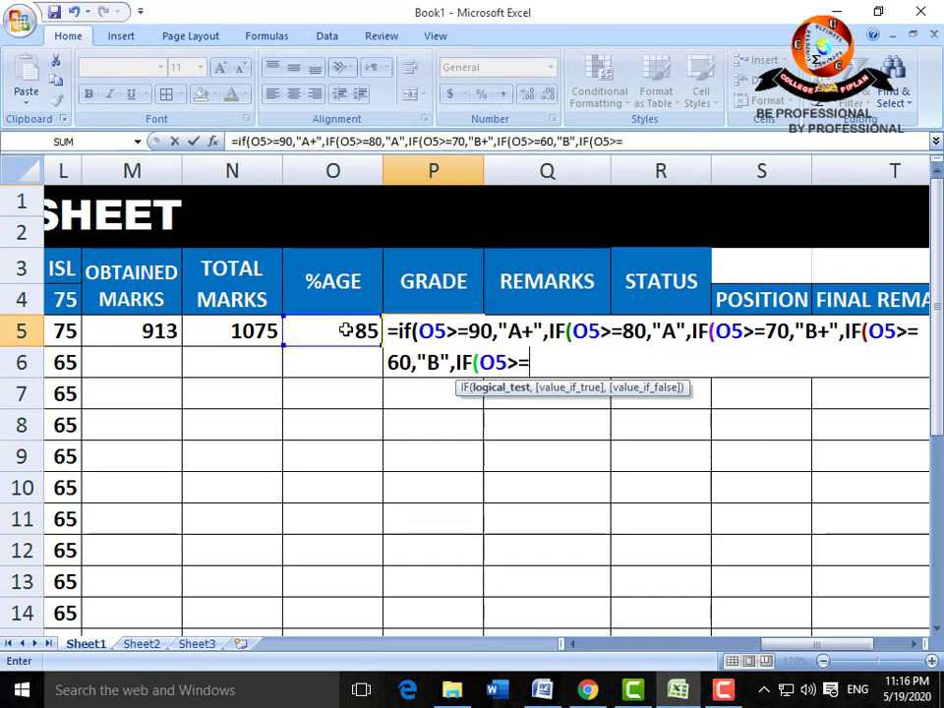
text(50,")
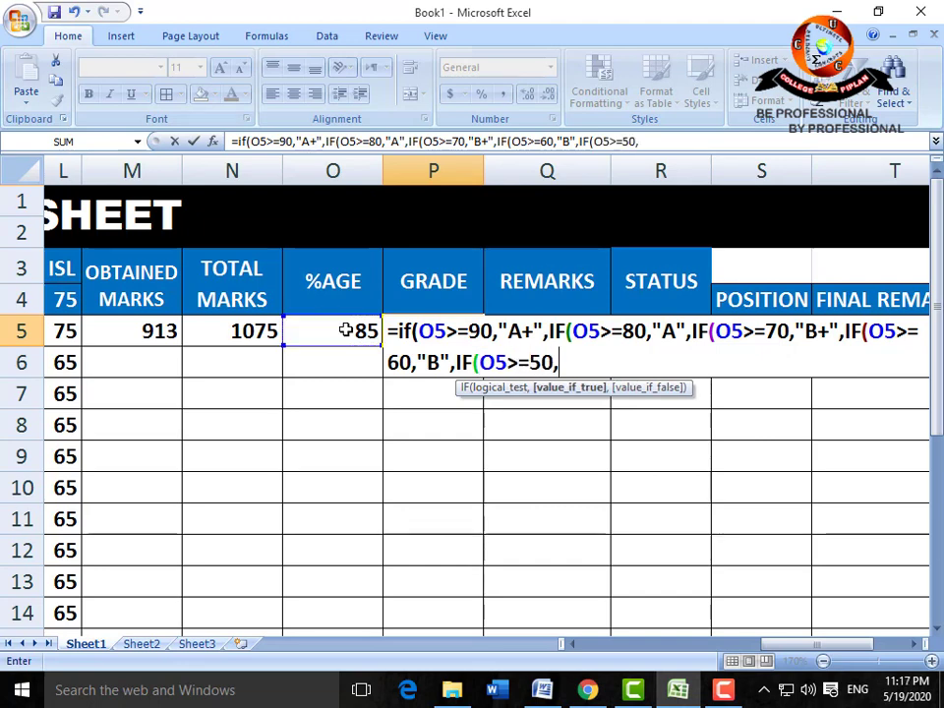
text(C",I)
Add a nested IF(O5>=33,"D", condition for the D grade to the formula in P5
text(F()
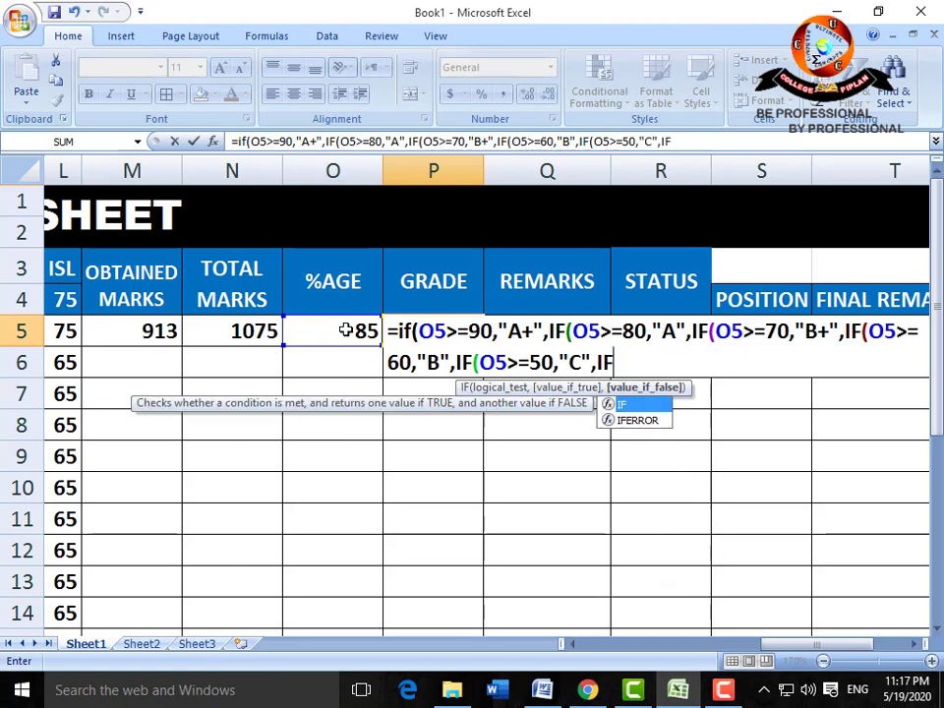
click(346, 331)
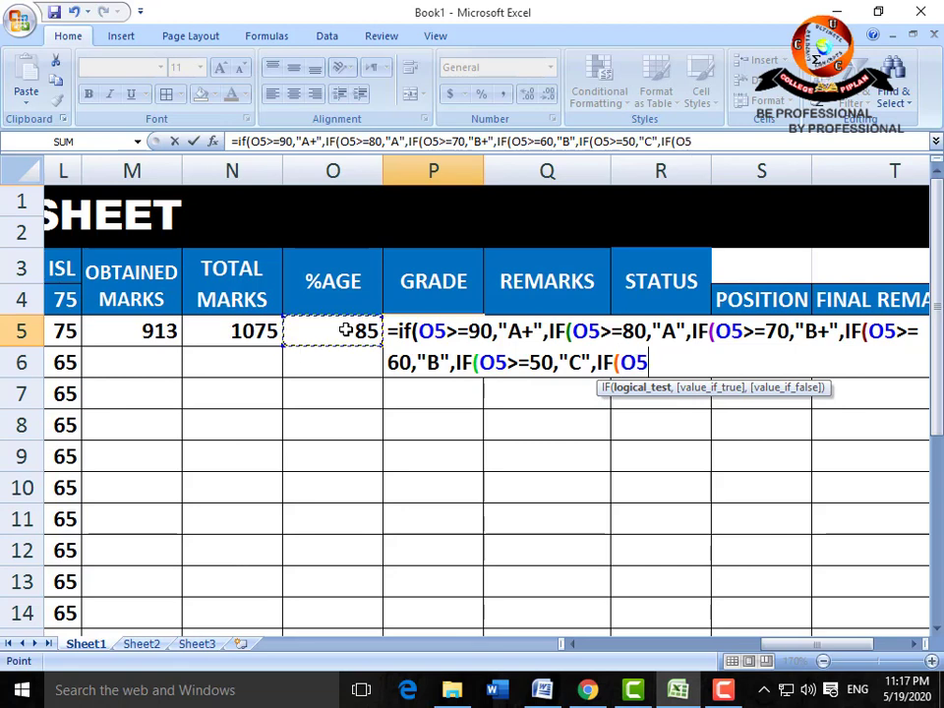
text(>=)
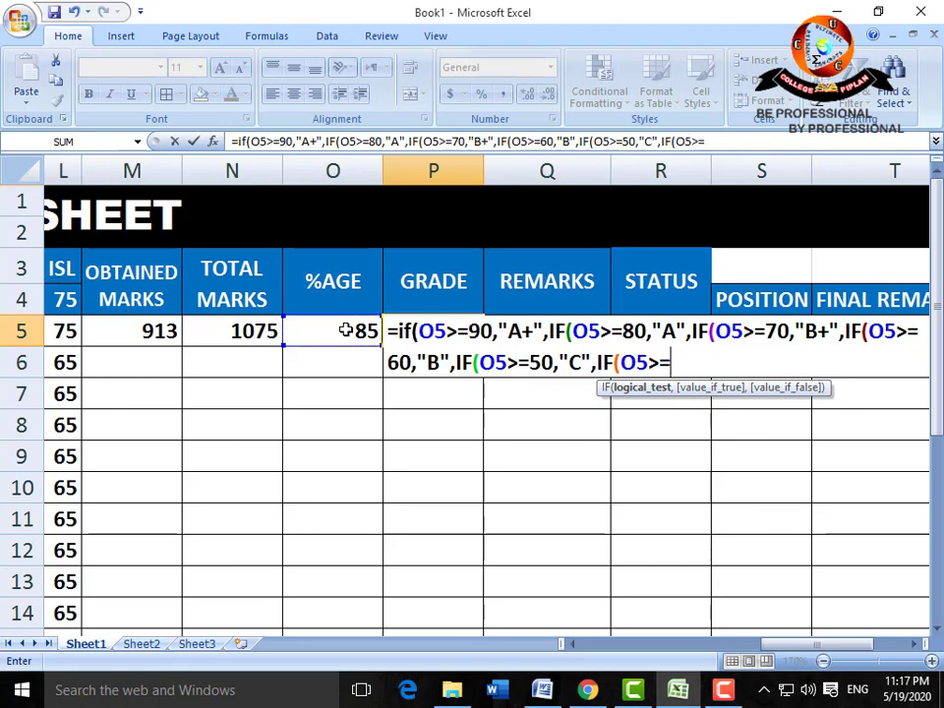
text(33,")
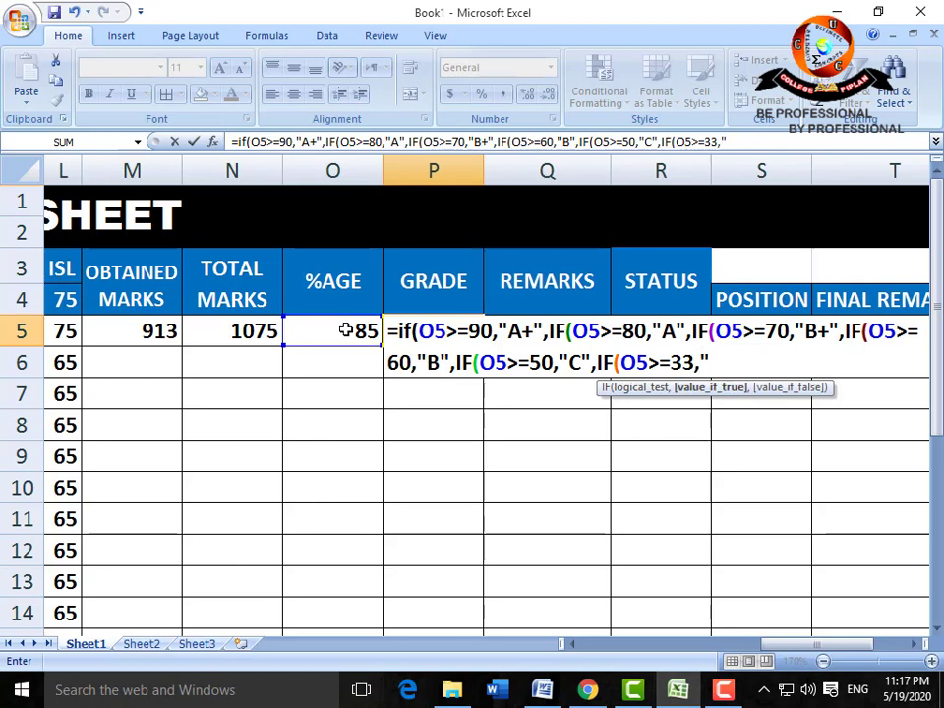
text(D",IF)
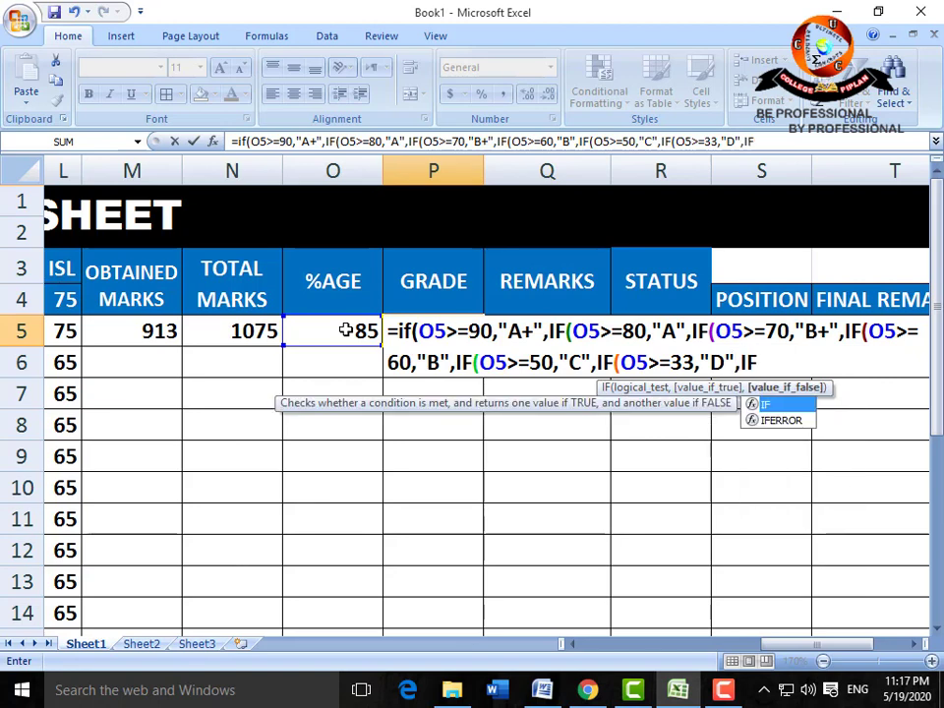
Finish the grade formula in P5 with IF(O5<=32,"E" and seven closing parentheses, and enter it
text(()
text(O5)
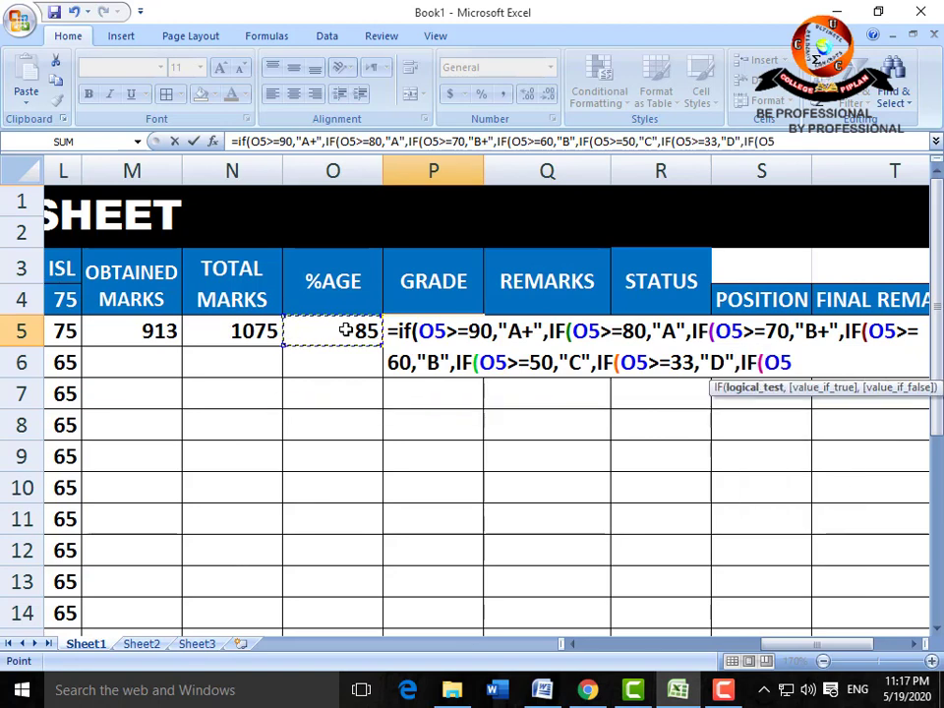
text(<=32)
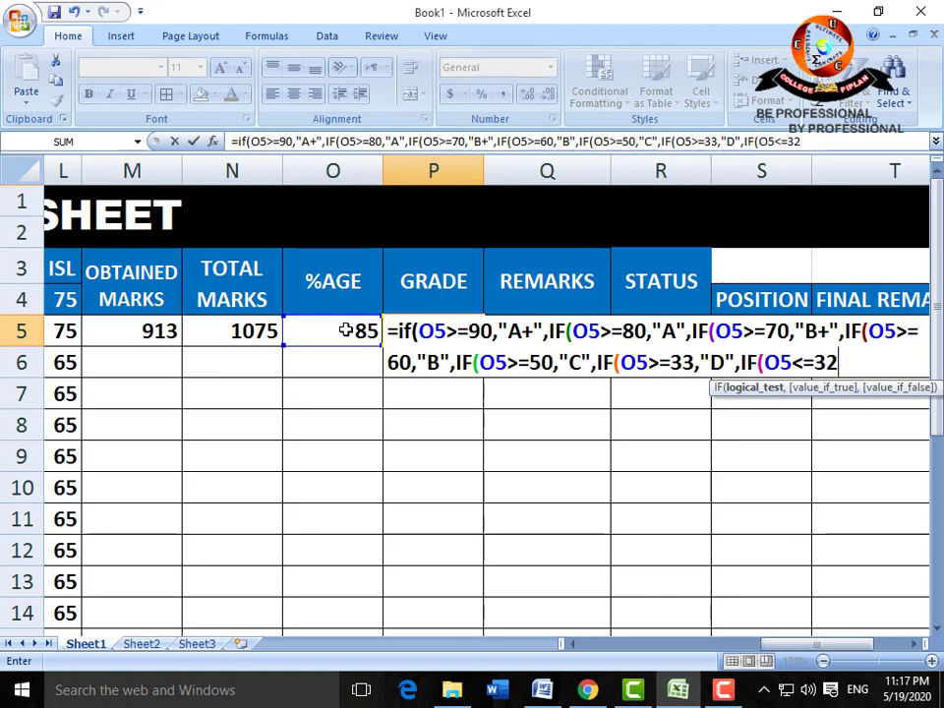
text(,")
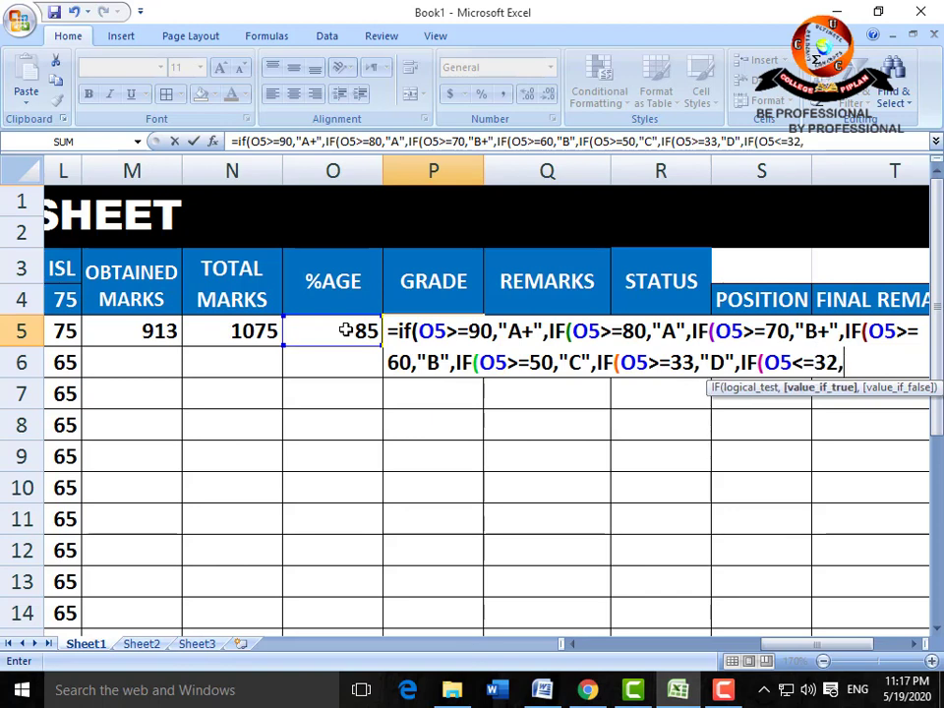
text(E")
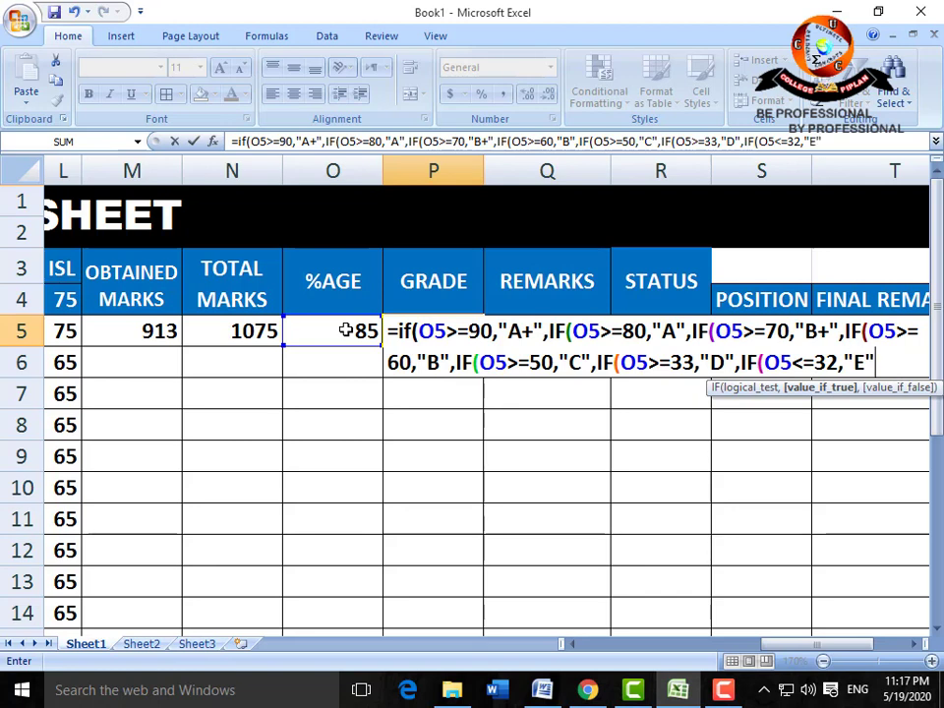
text())))
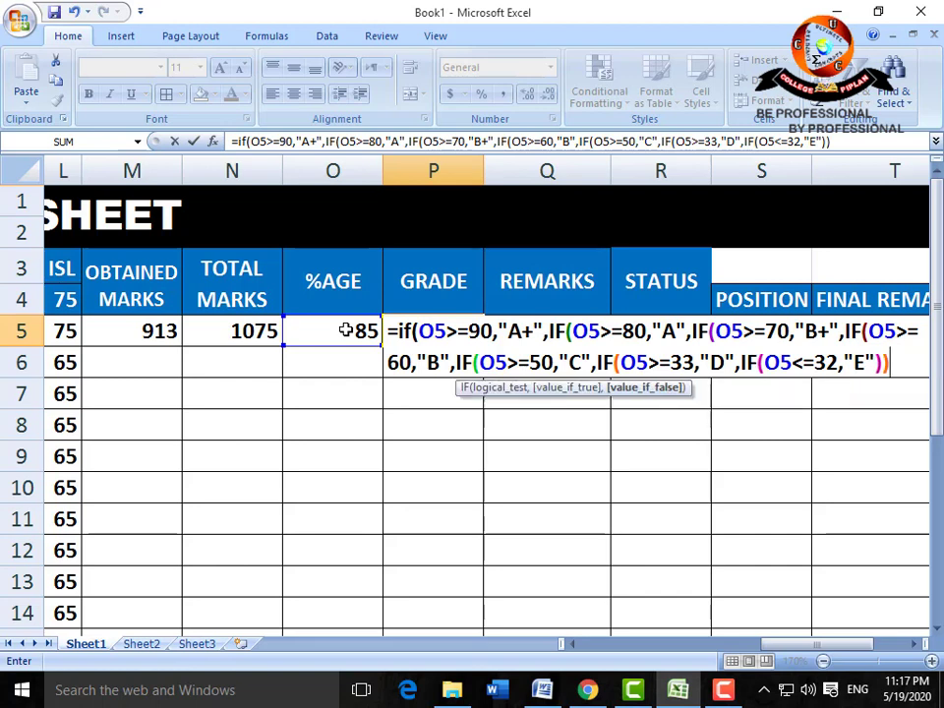
text()))
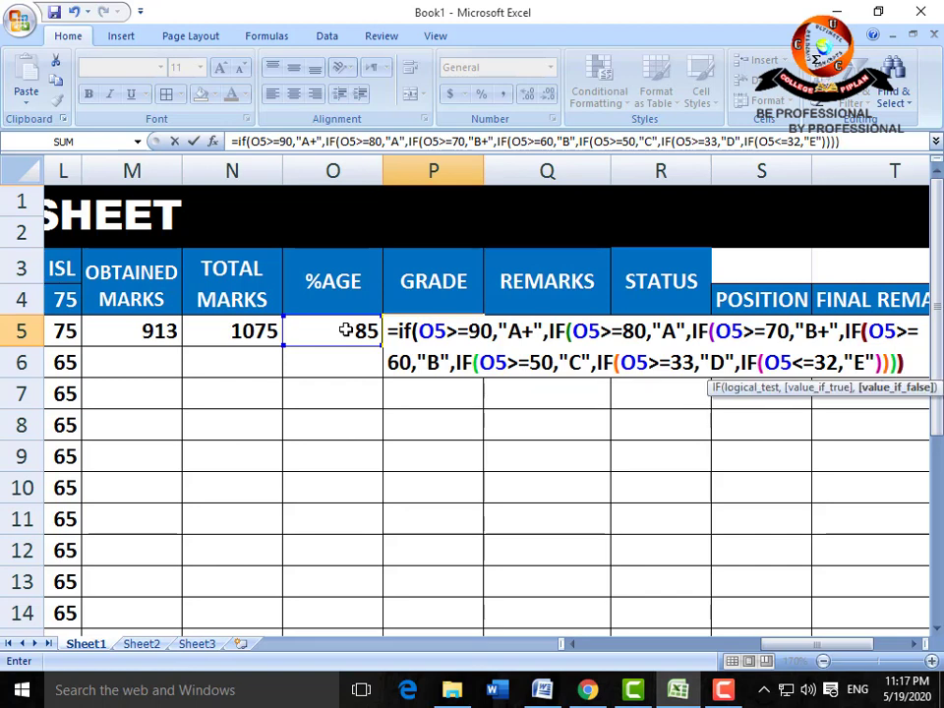
text())))
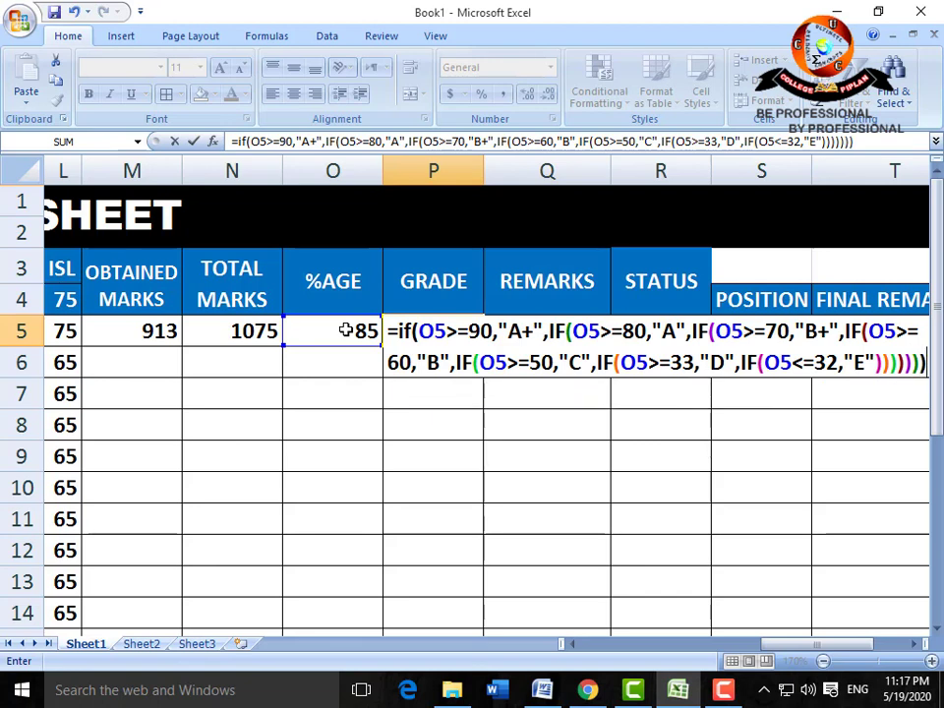
key(Return)
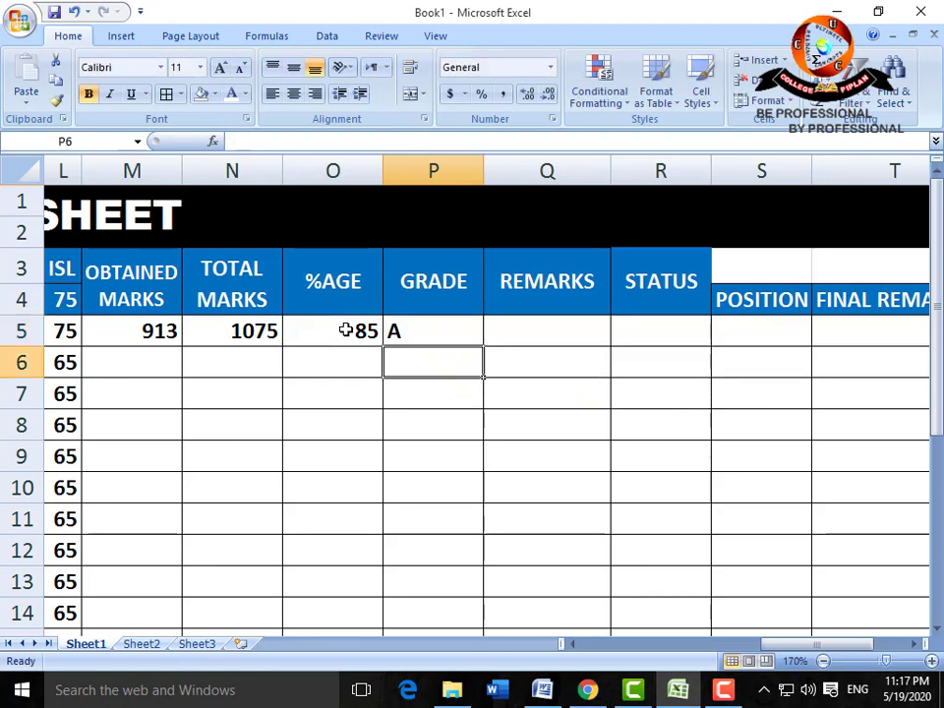
Set the first student's MATH marks in K5 to 150
key(Up)
key(Left)
key(Left)
key(Left)
key(Left)
key(Left)
key(Left)
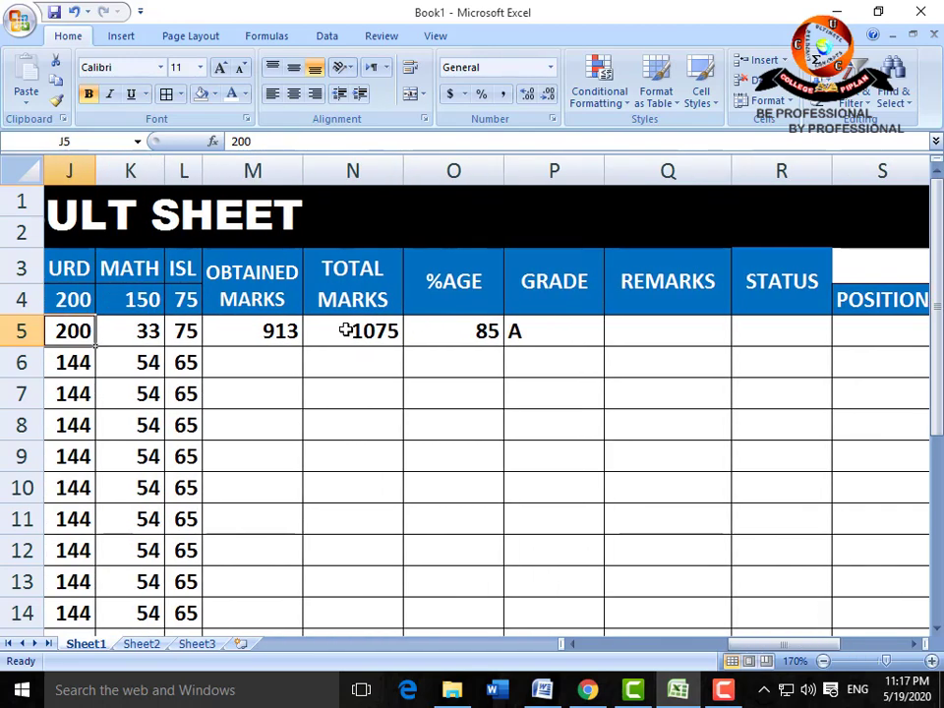
key(Right)
text(150)
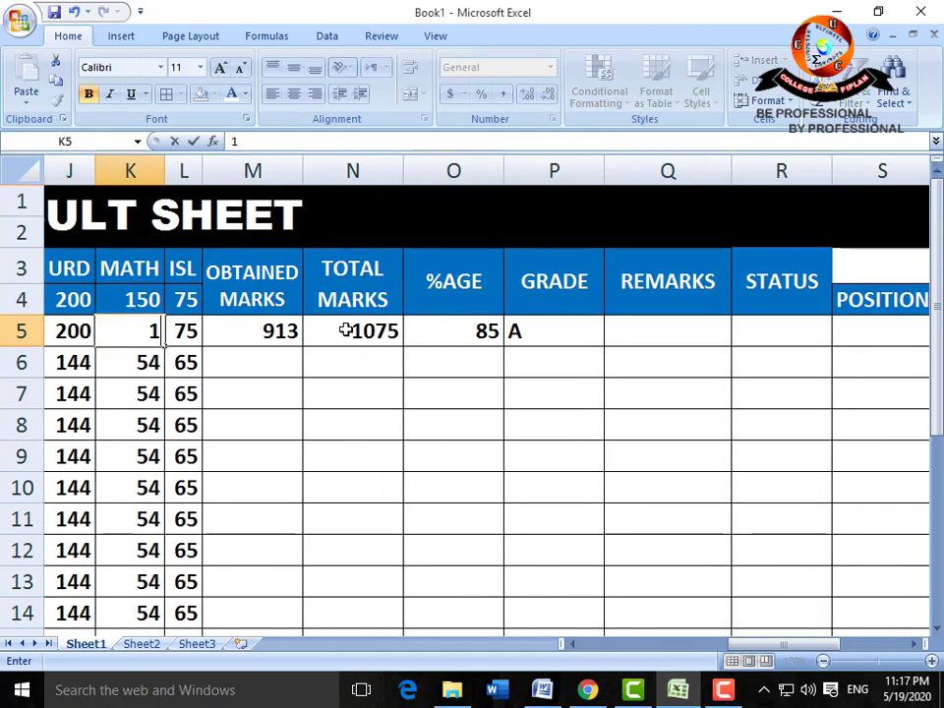
key(Right)
Start the remarks formula in Q5 with =IF(P5="A+","EXCELLENT" as its first condition
key(Right)
key(Right)
key(Right)
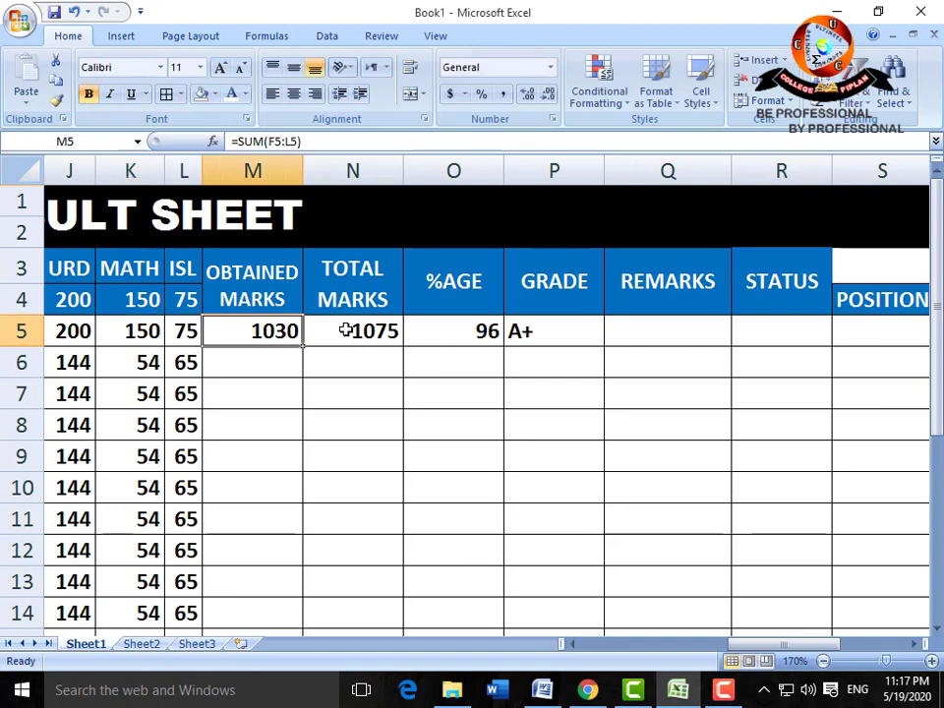
key(Right)
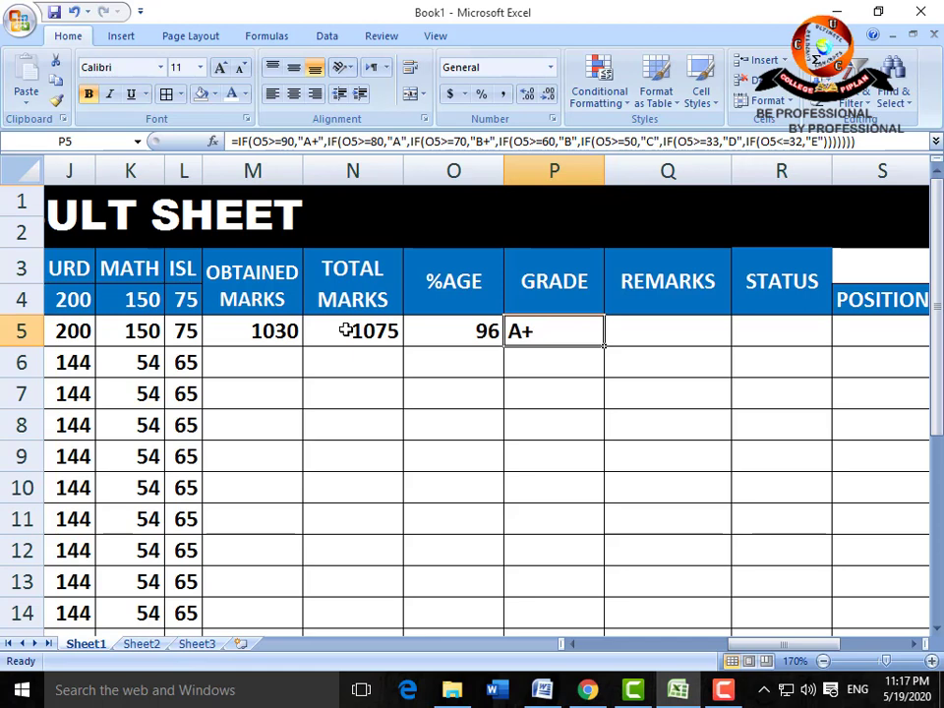
key(Right)
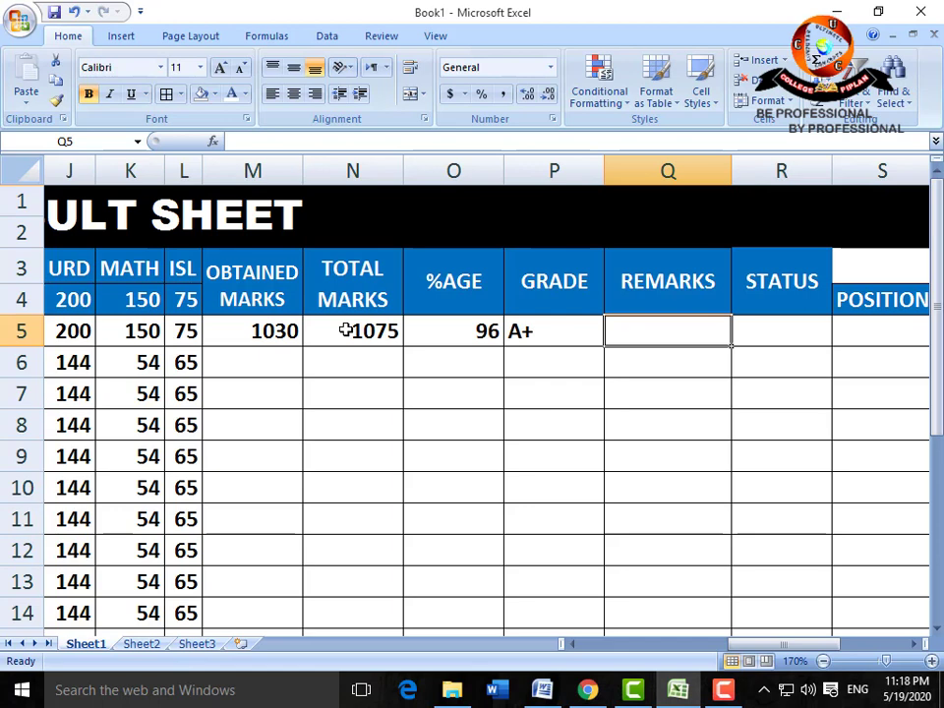
text(=IF()
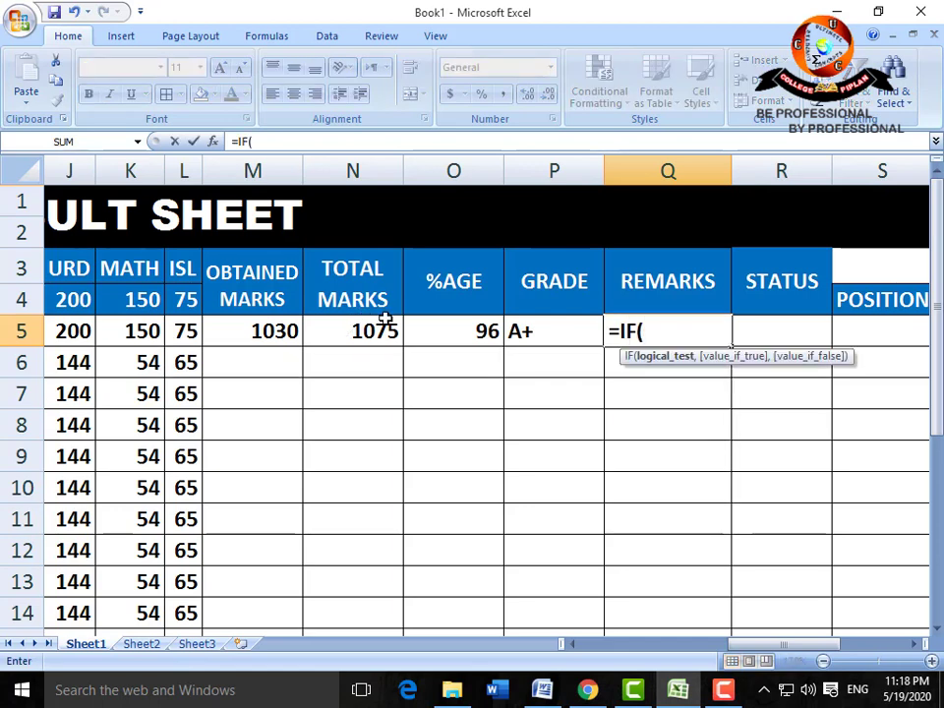
click(513, 329)
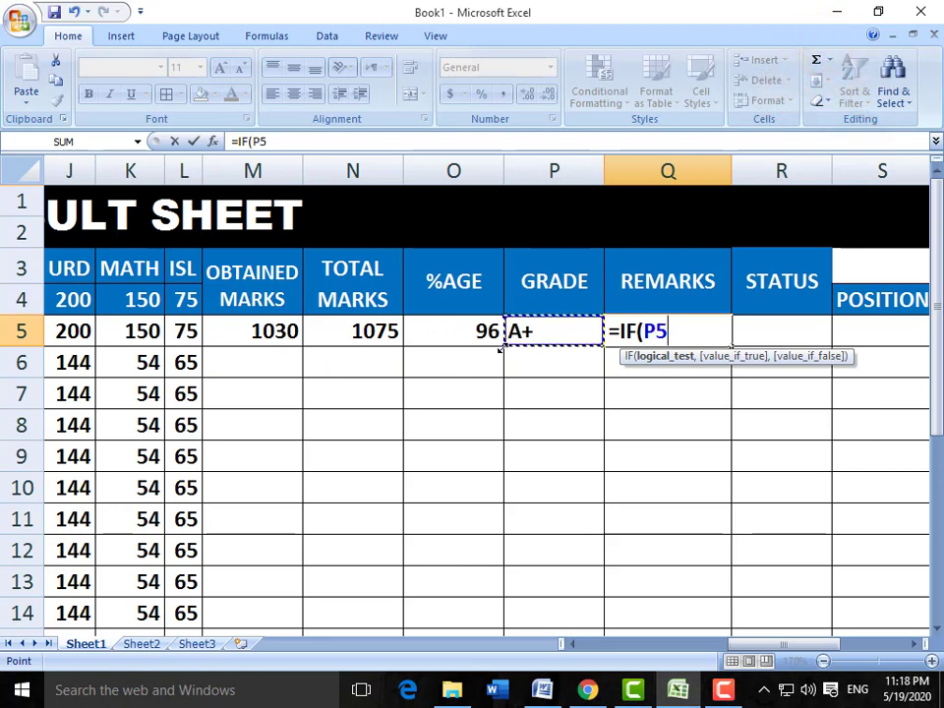
text(="A)
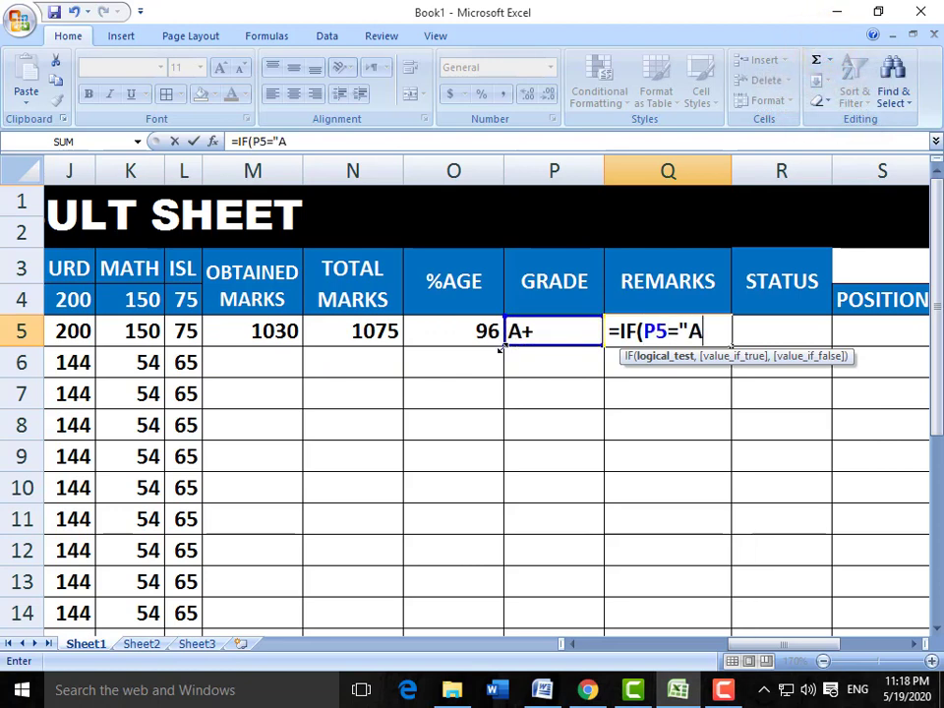
text(+",")
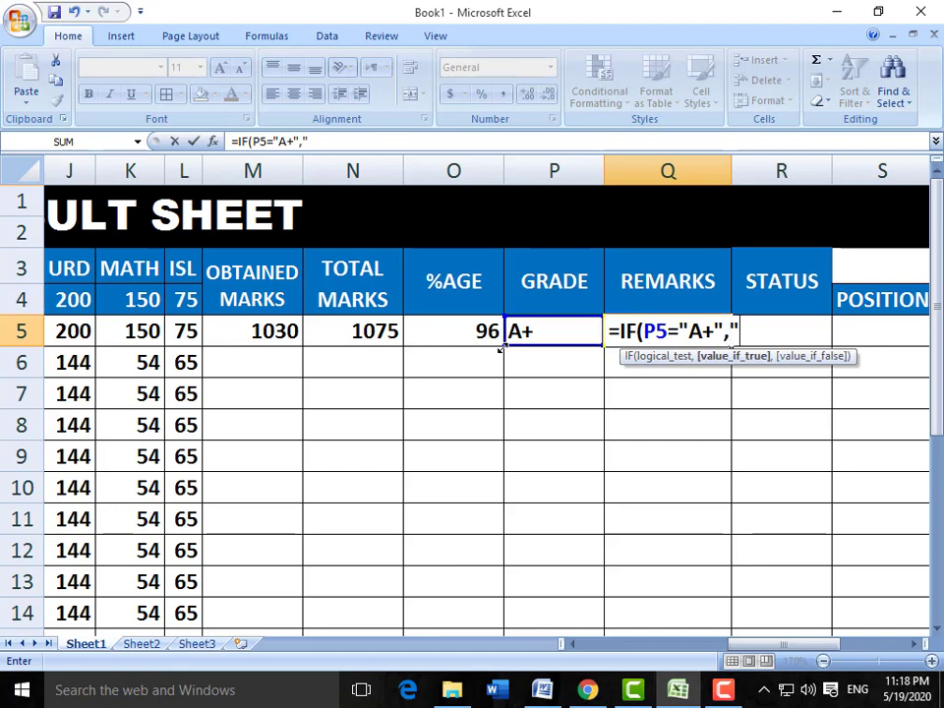
text(EXCE)
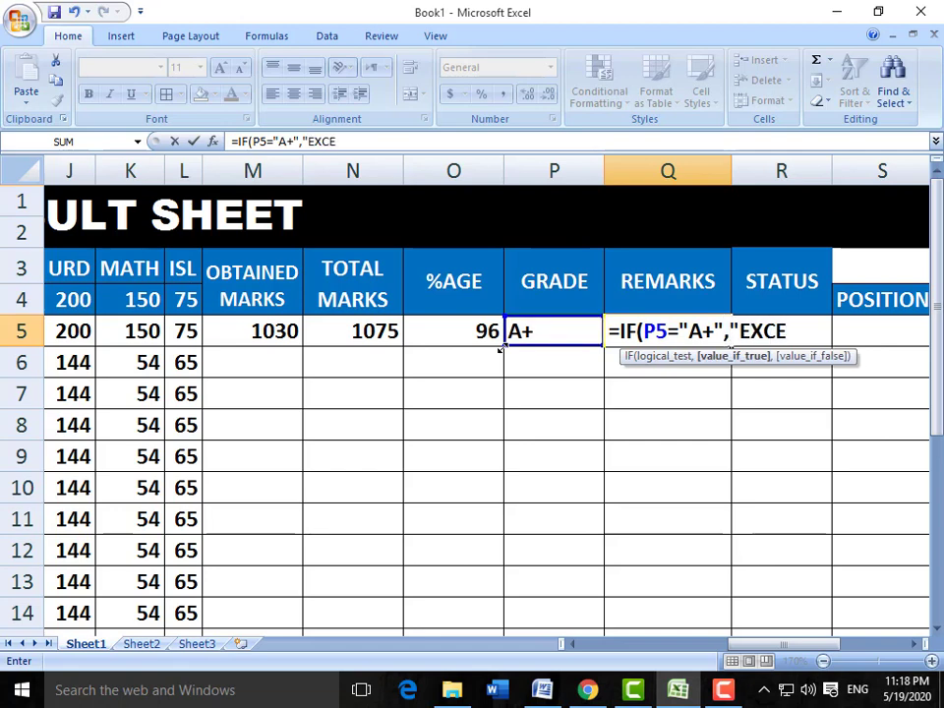
text(LLENT)
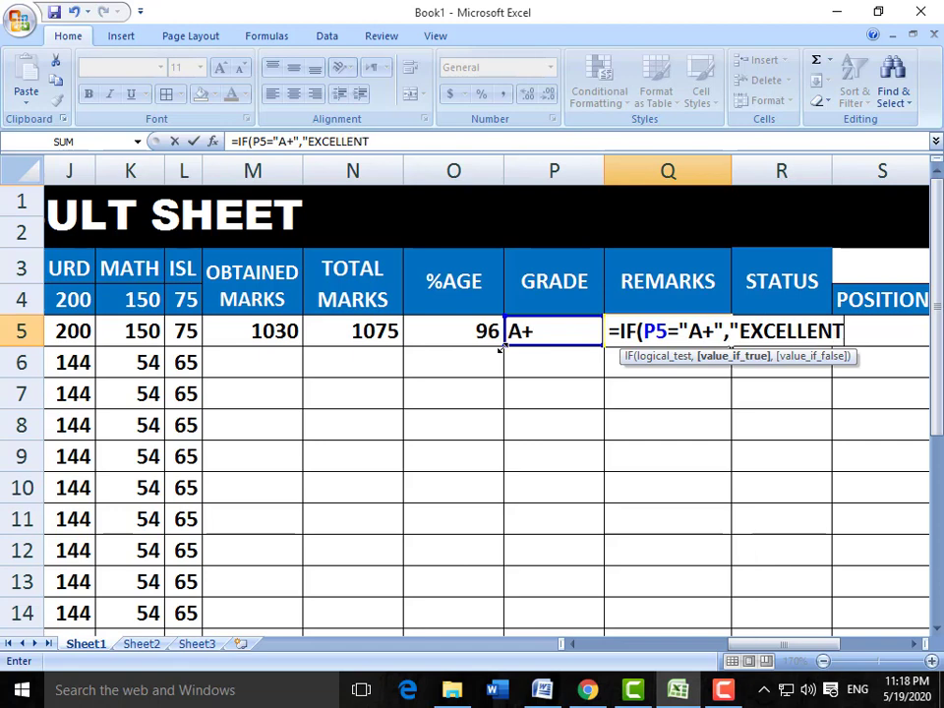
Add a nested IF(P5="B","GOOD" condition for the B grade to the remarks formula in Q5
text(",IF()
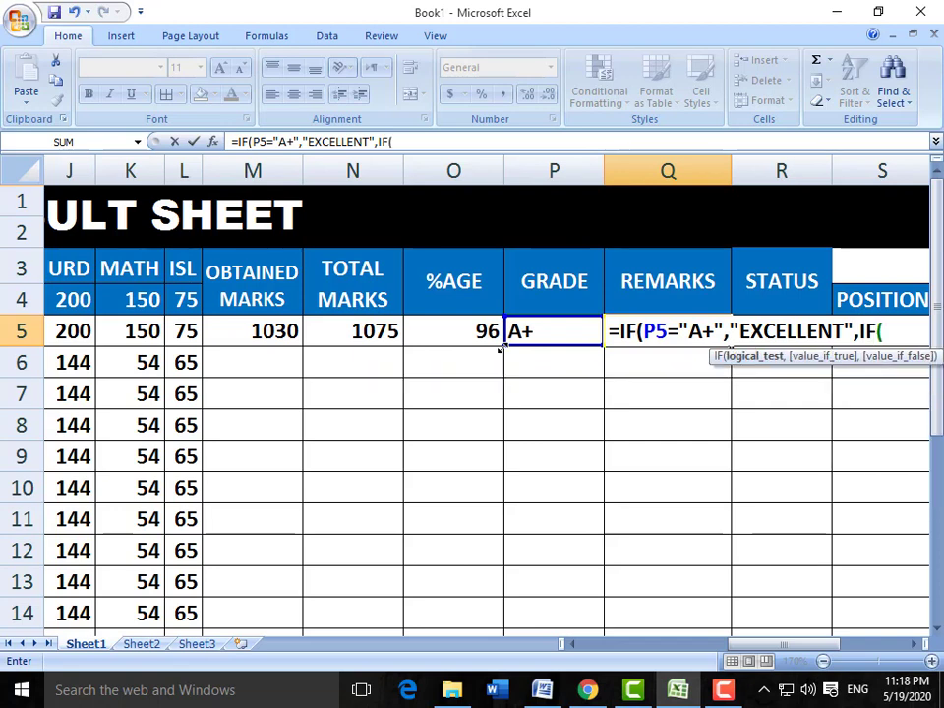
click(518, 331)
text(=)
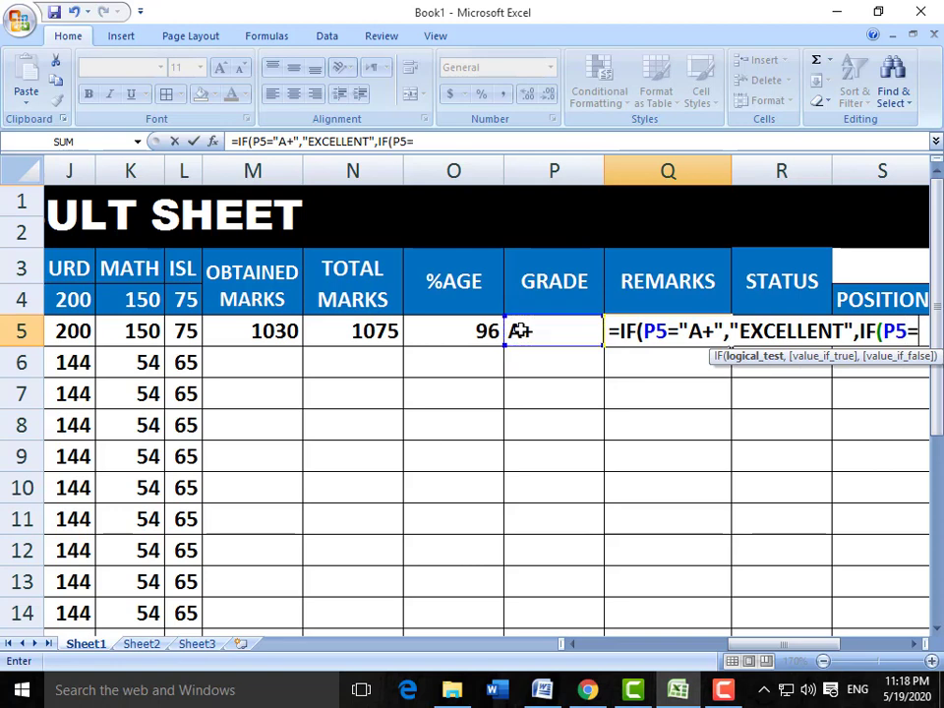
text("B")
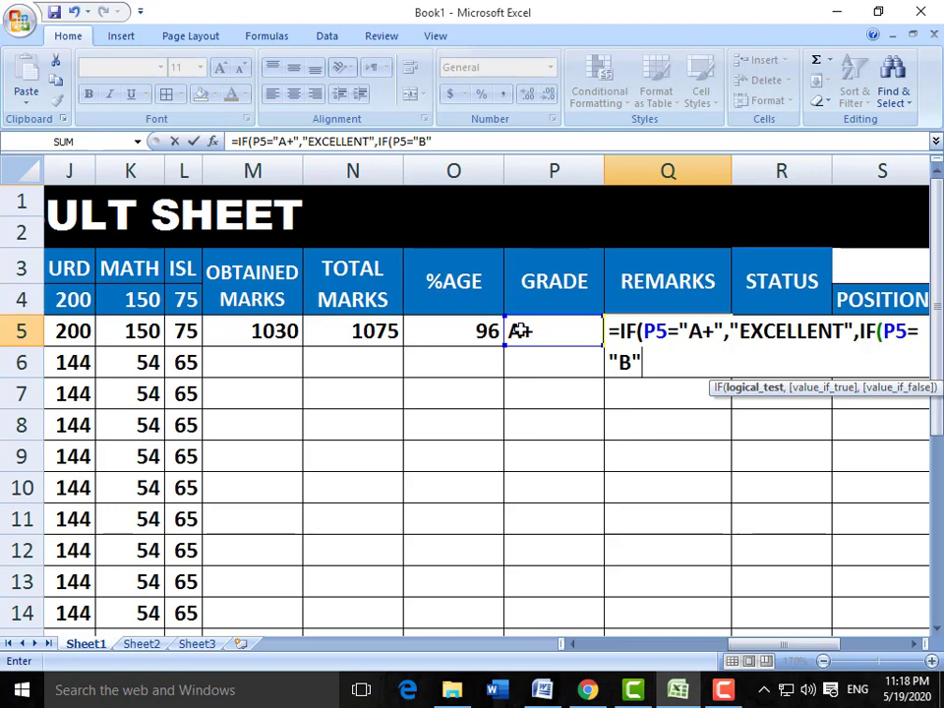
text(,)
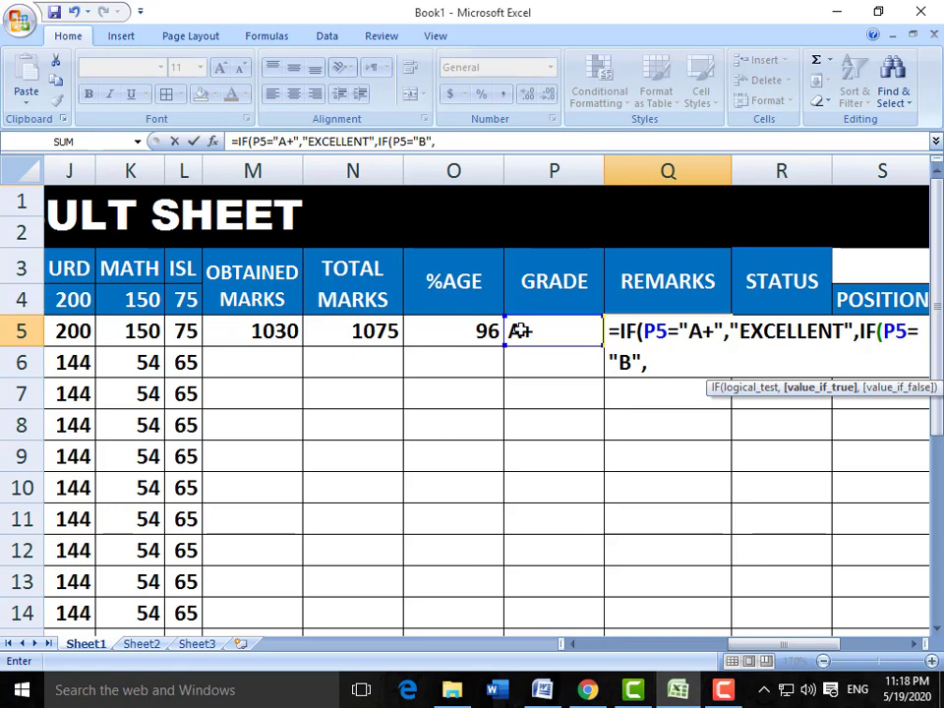
text("GOOD)
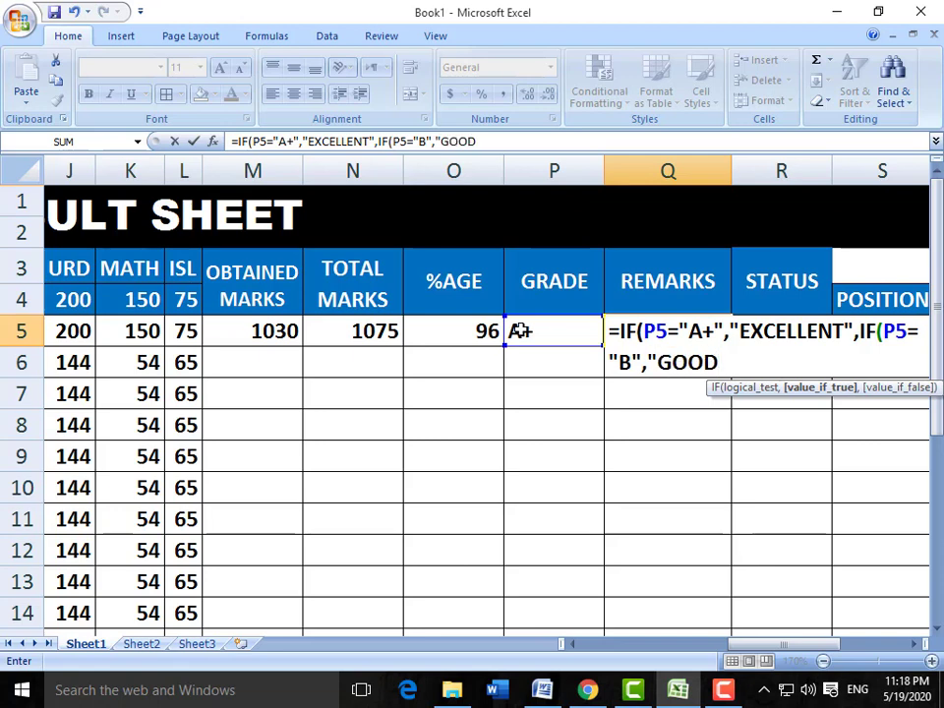
Finish the remarks formula in Q5 with IF(P5="E","BHAAG JAW" and three closing parentheses, and enter it
text(",IF)
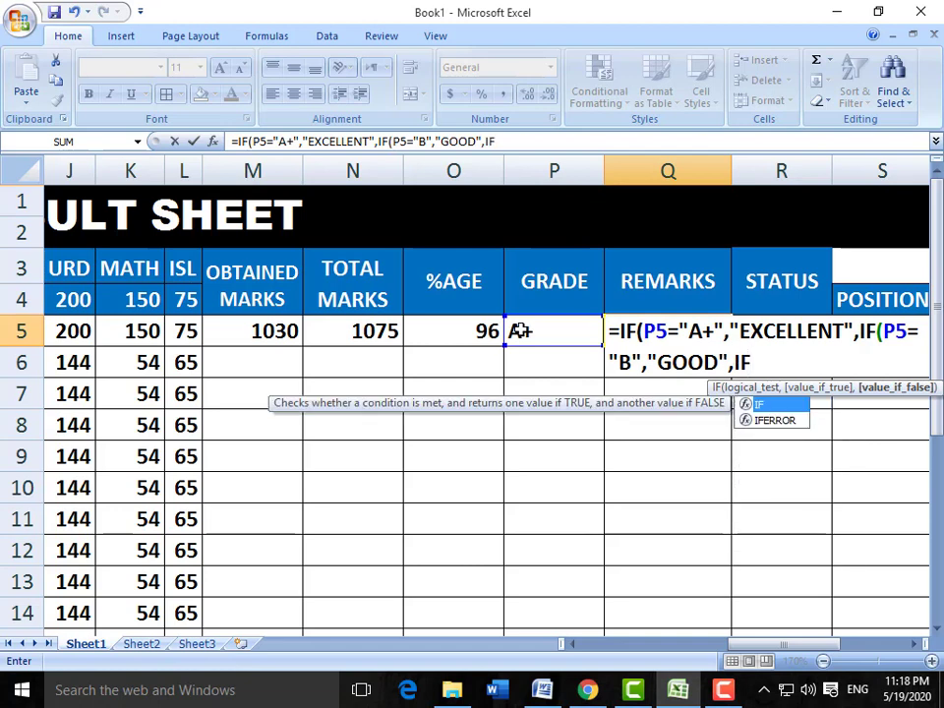
text(()
click(519, 331)
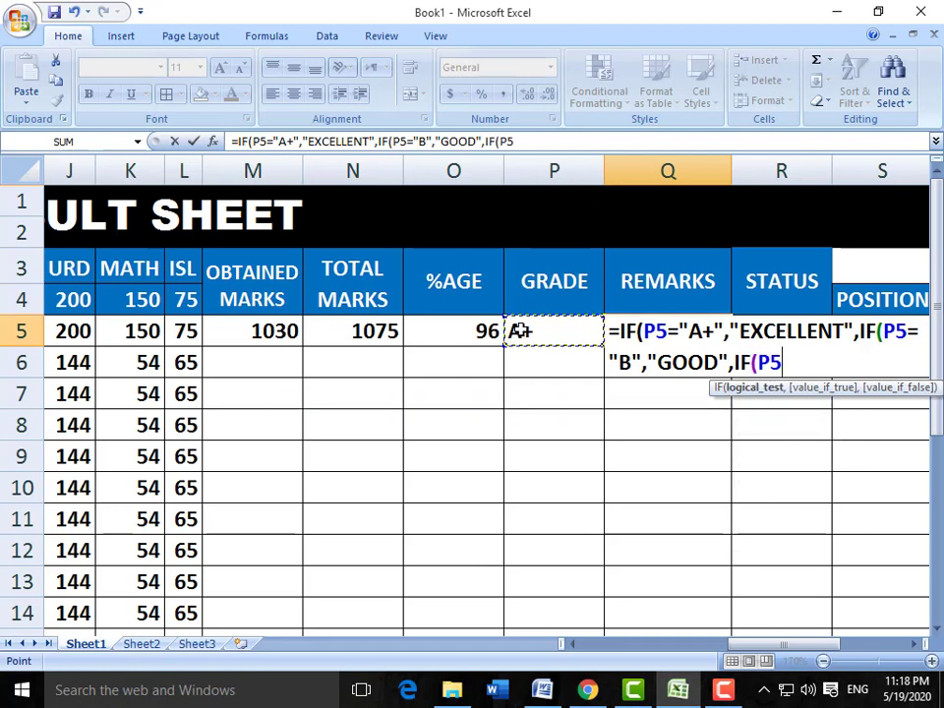
text(=)
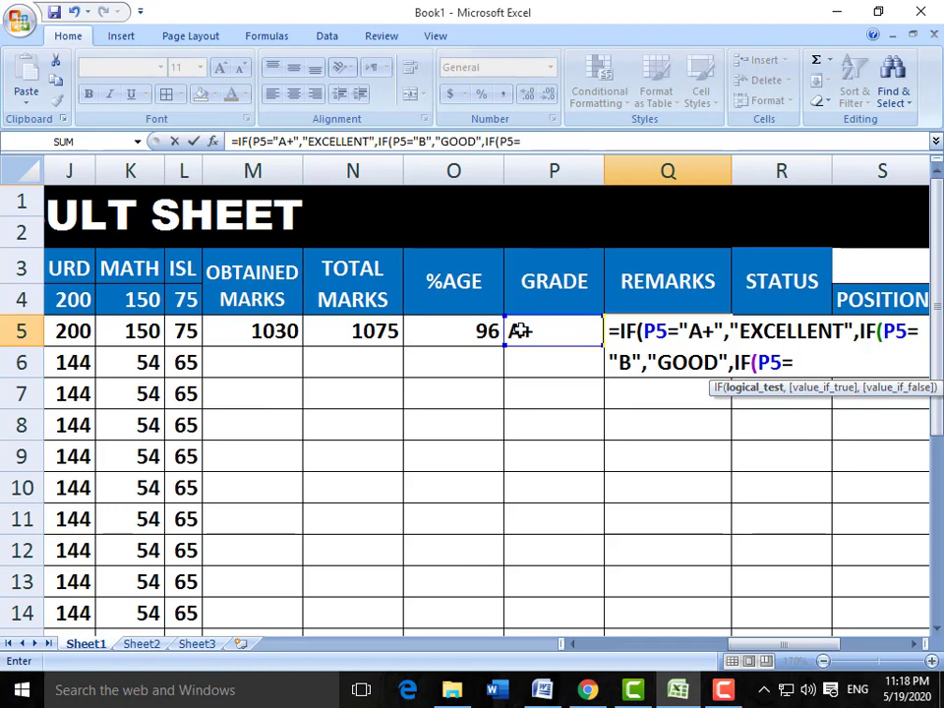
text("E",)
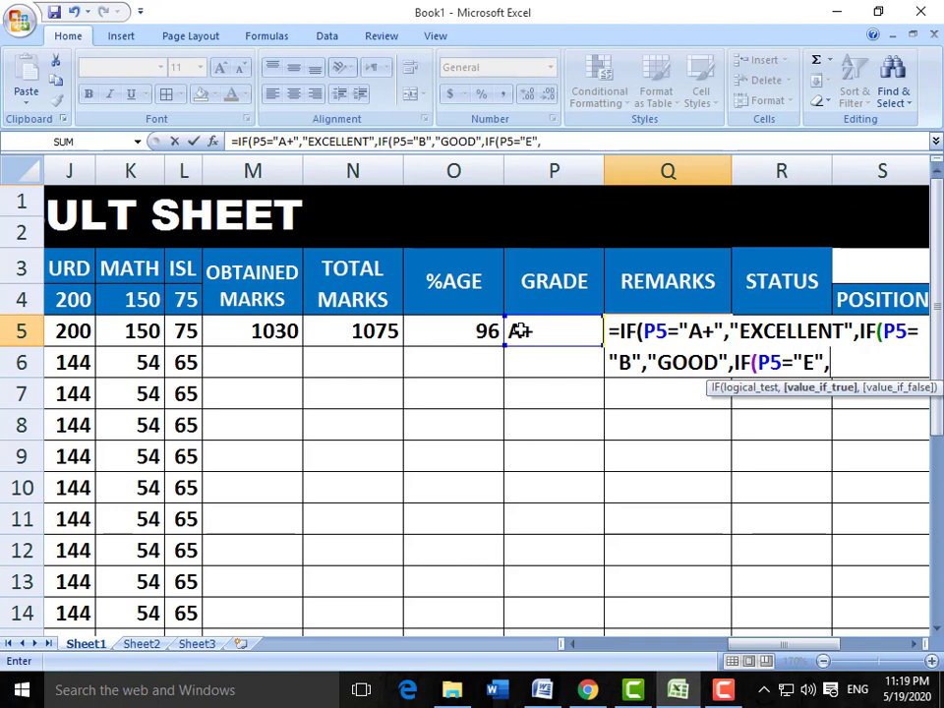
text("BHAAG)
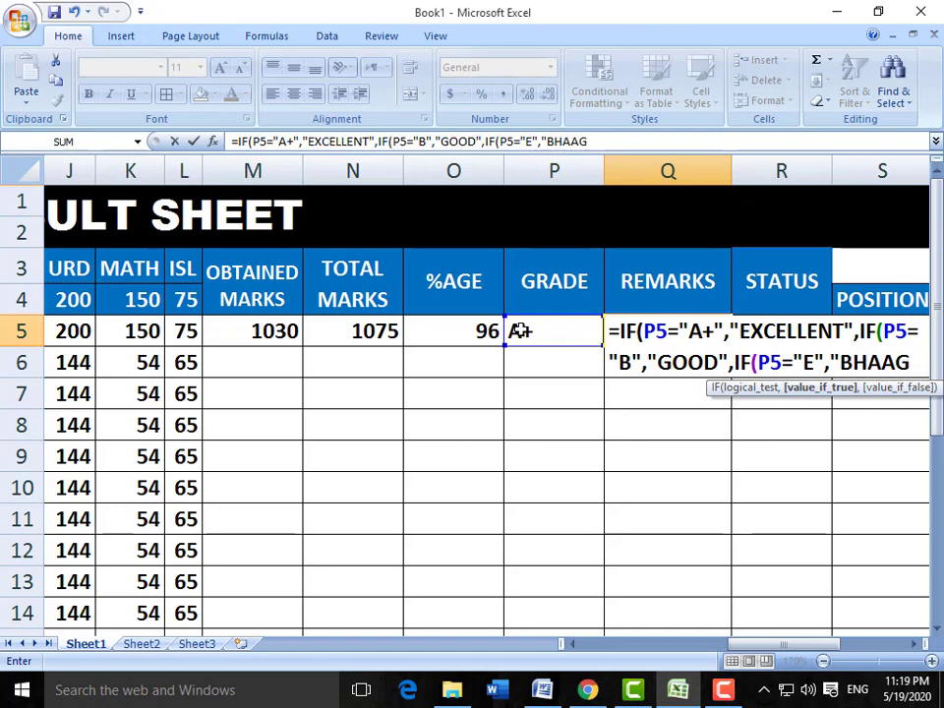
click(914, 644)
click(915, 645)
click(915, 644)
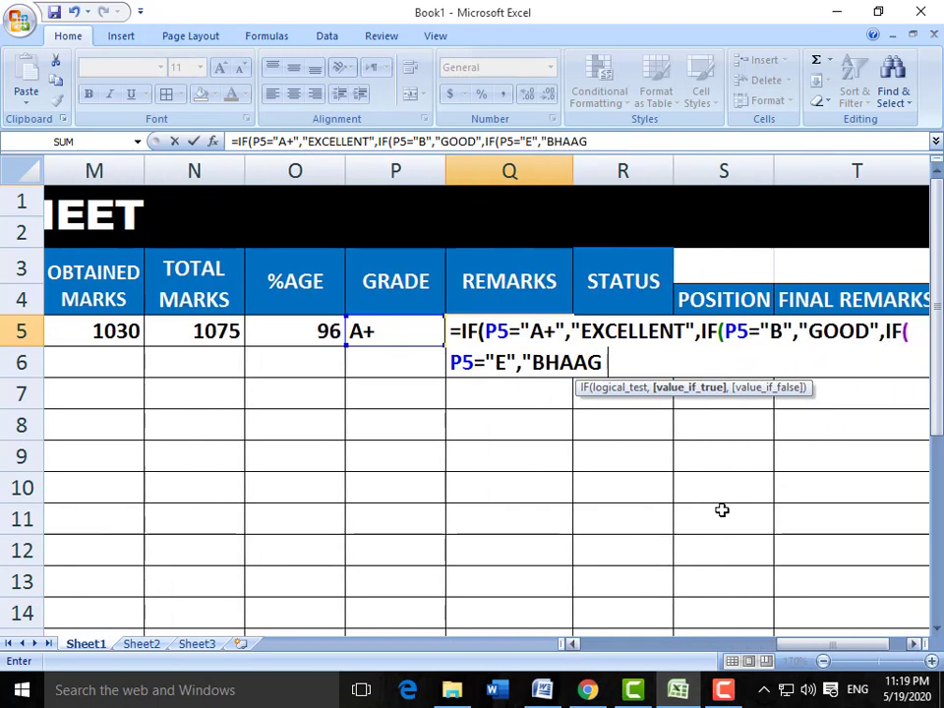
text(JAW)
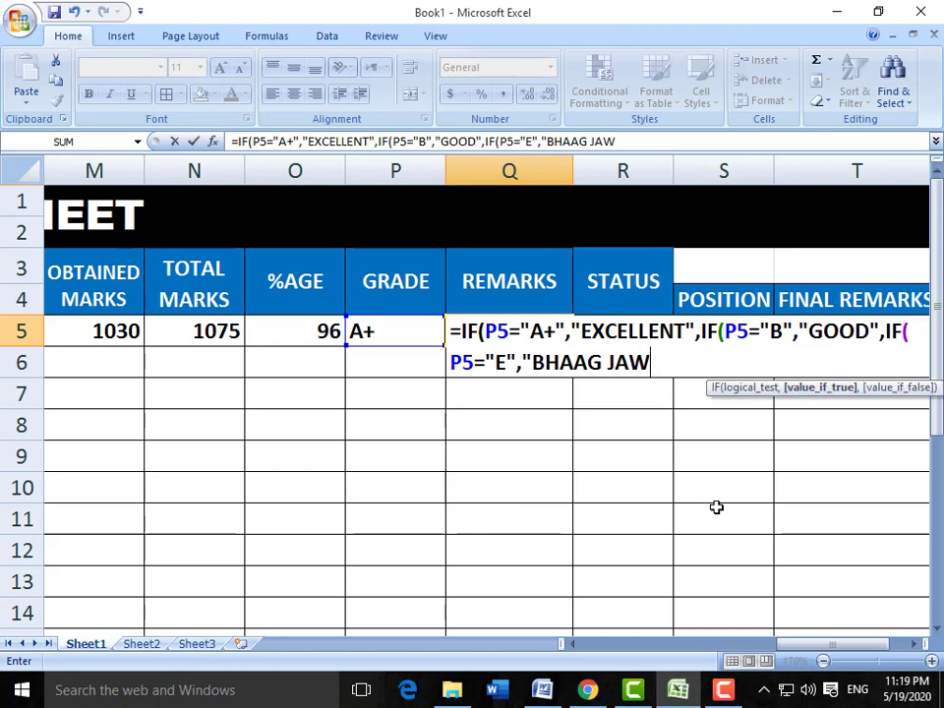
text(")))
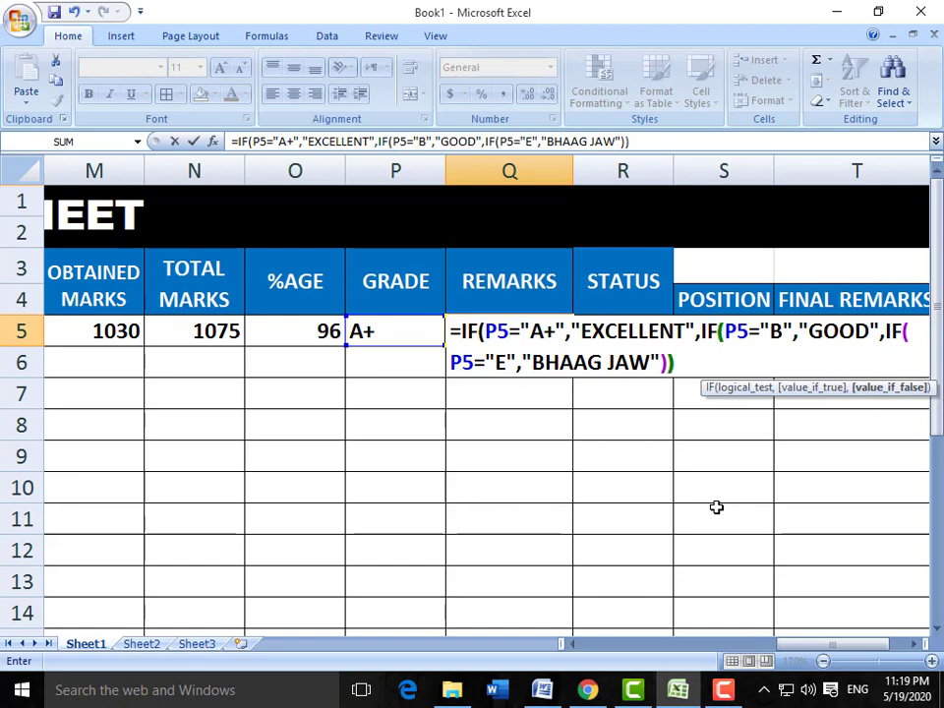
text())
key(Return)
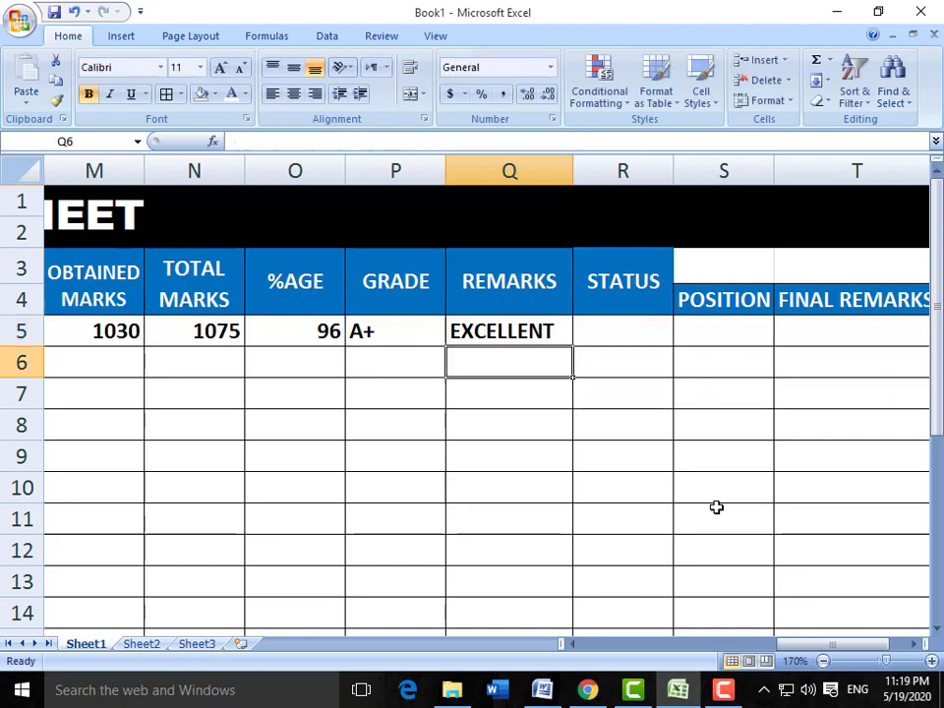
Set the first student's ISL marks in L5 and MATH marks in K5 to 0
key(Up)
key(Left)
key(Left)
key(Left)
key(Left)
key(Left)
key(Left)
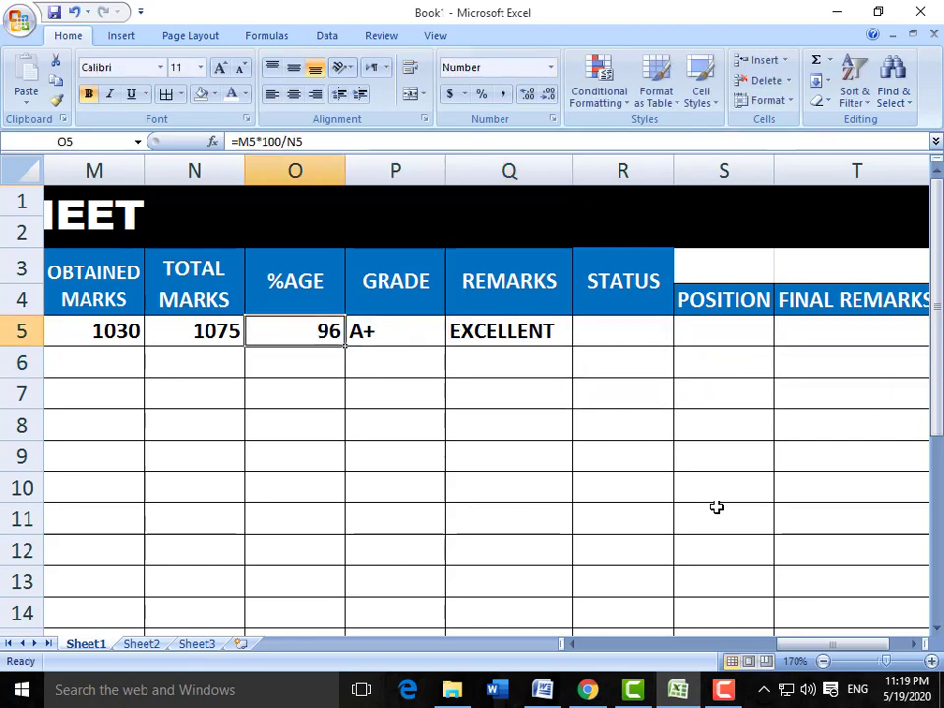
key(Right)
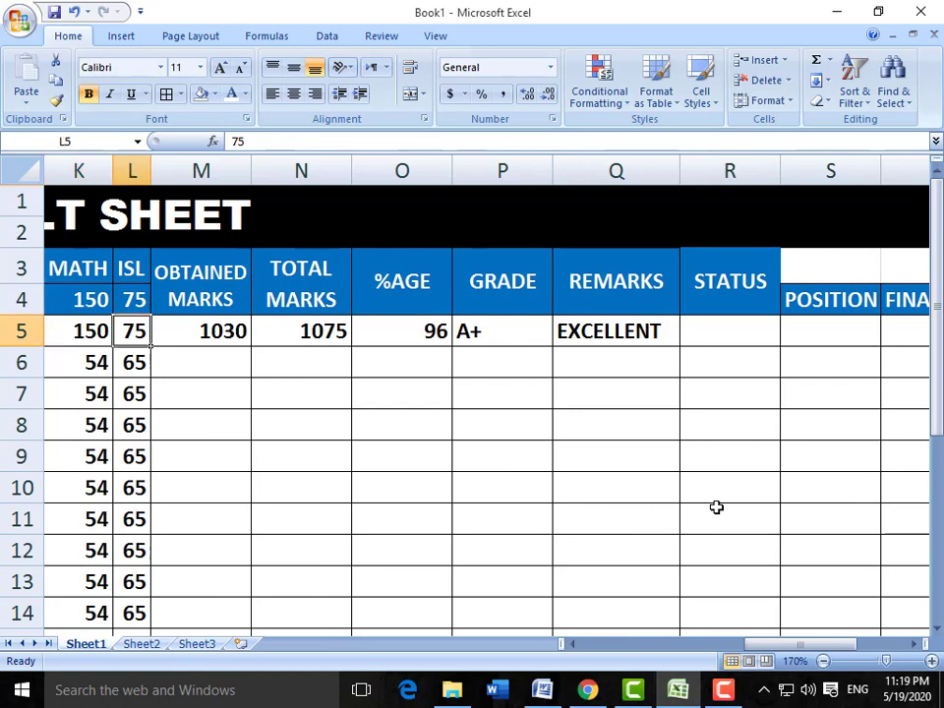
text(0)
key(Left)
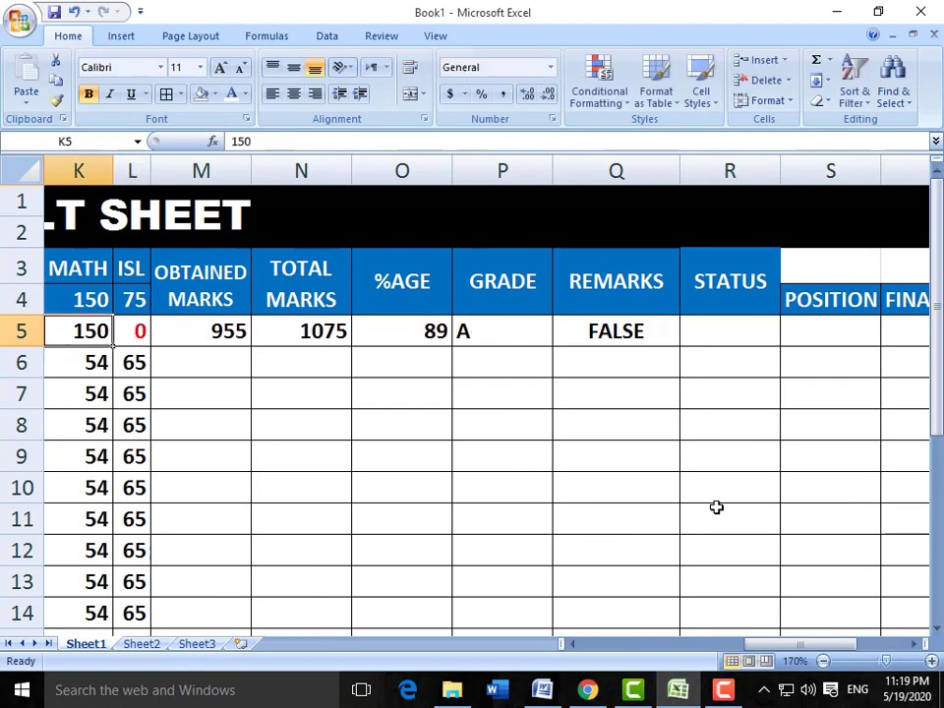
text(0)
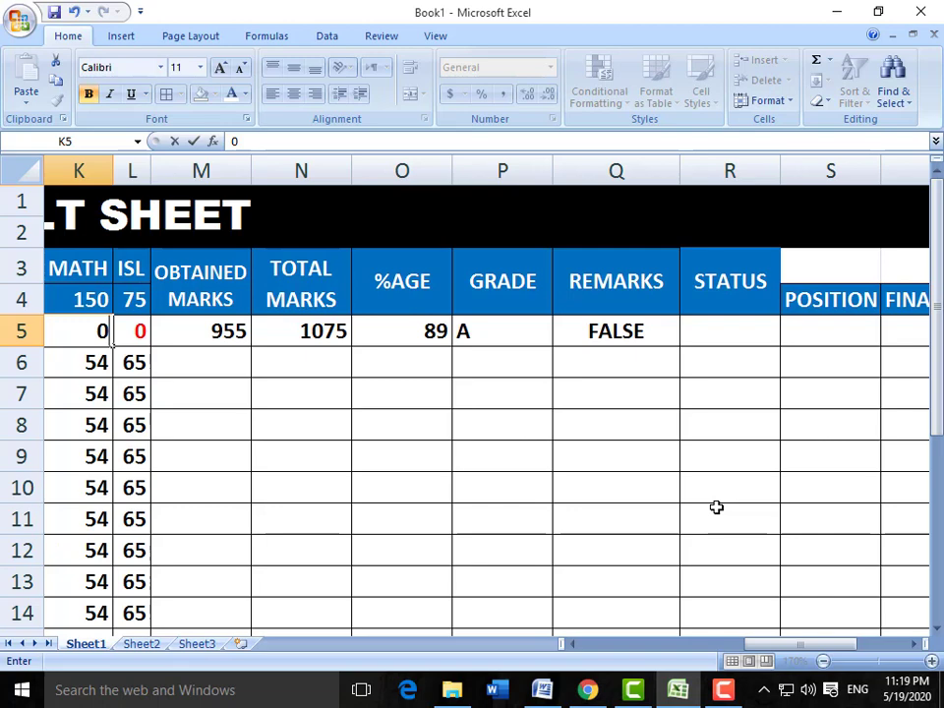
Set the first student's URD, ENG and BIO marks in J5, I5 and H5 to 0
key(Left)
text(0)
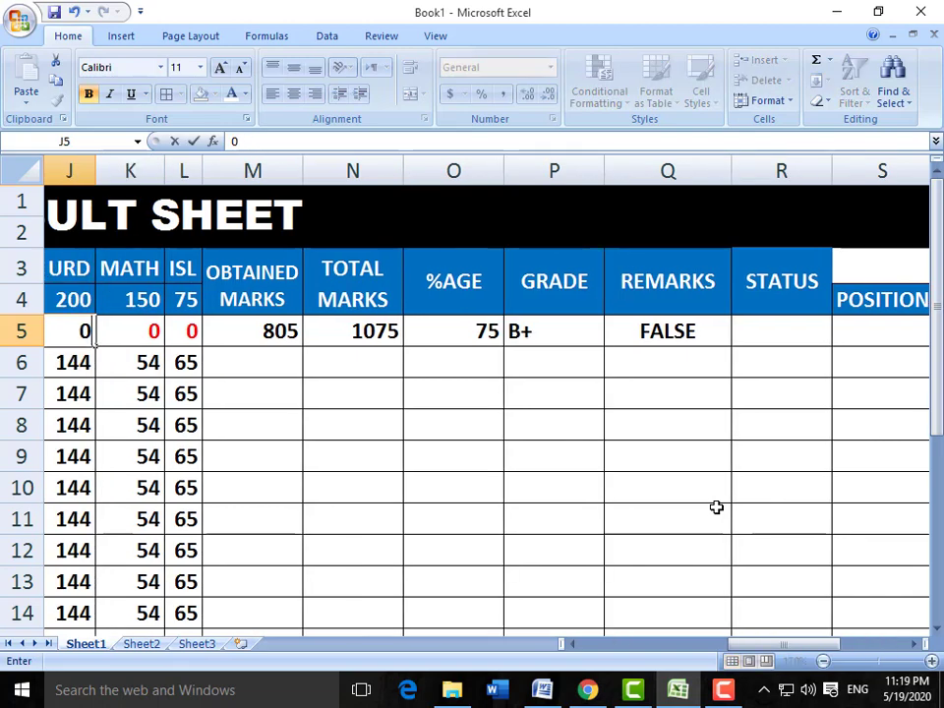
key(Left)
text(0)
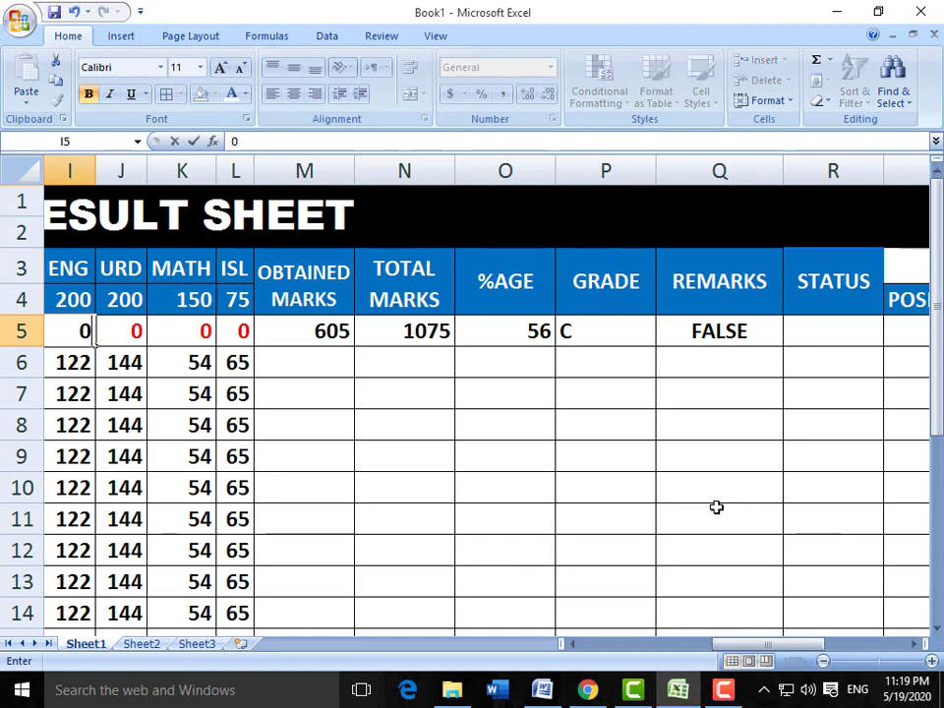
key(Left)
text(0)
key(Left)
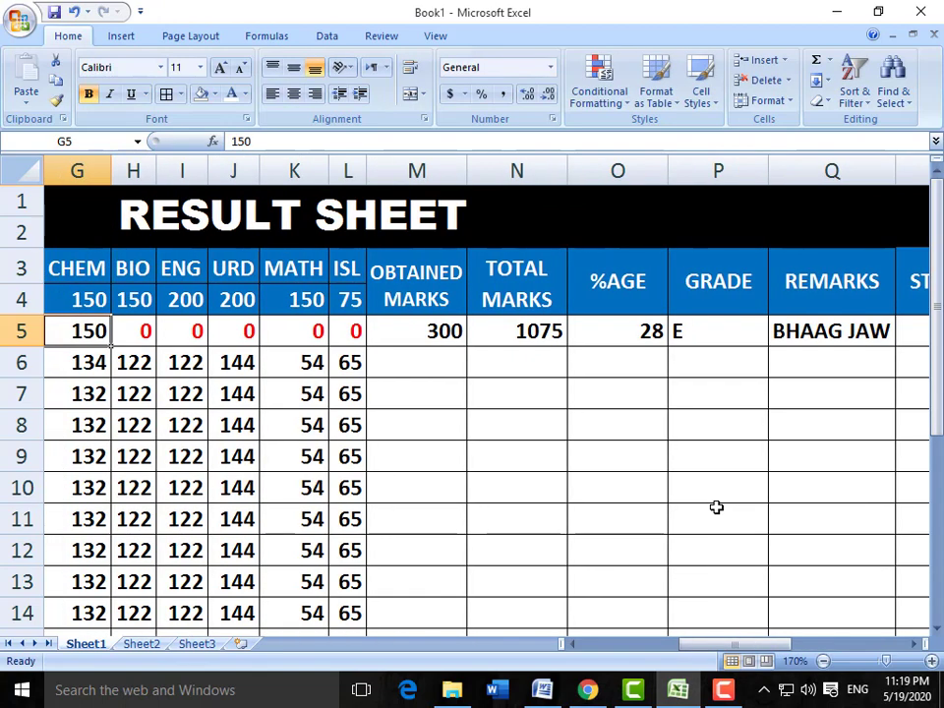
Examine the first student's obtained marks, percentage, grade and remarks across row 5
key(Right)
key(Right)
key(Right)
key(Right)
key(Right)
key(Right)
key(Right)
key(Right)
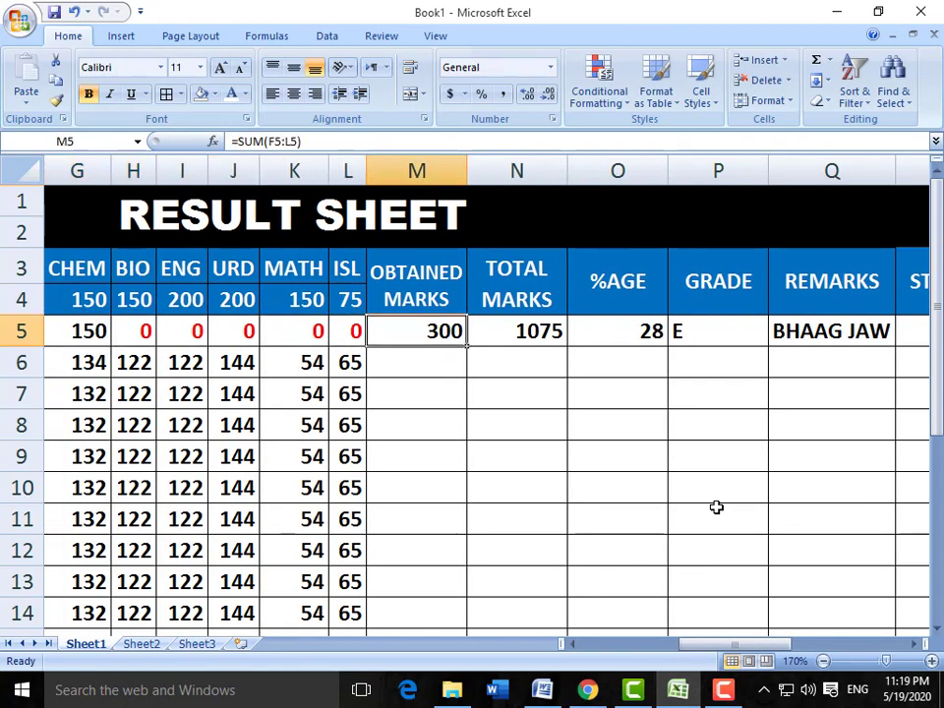
key(Right)
key(Right)
key(Right)
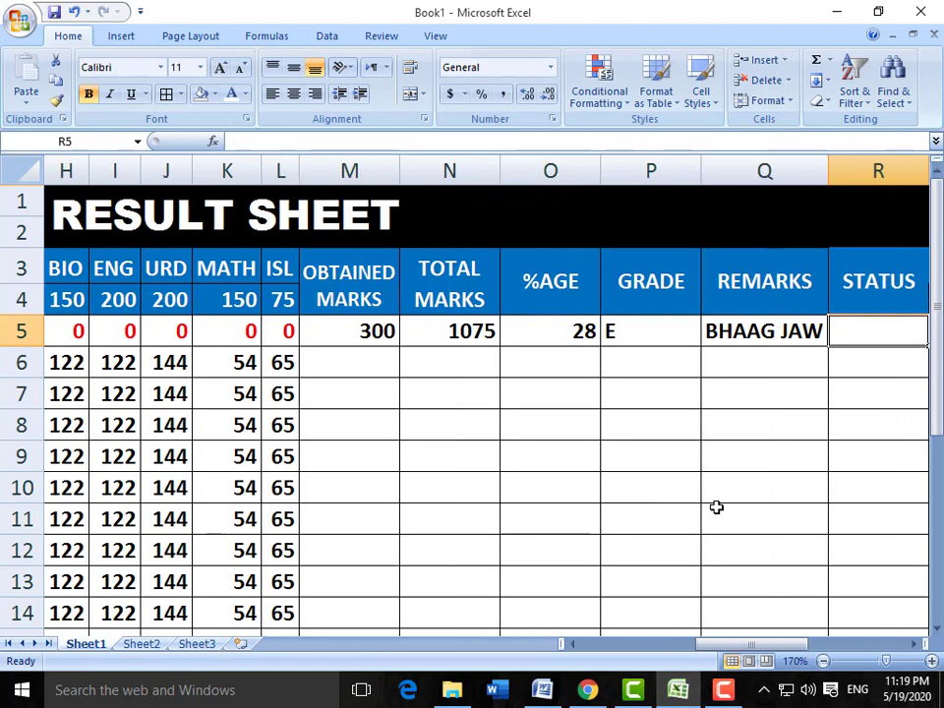
key(Left)
key(Left)
key(Left)
key(Left)
key(Left)
key(Left)
key(Left)
key(Left)
key(Left)
key(Left)
key(Left)
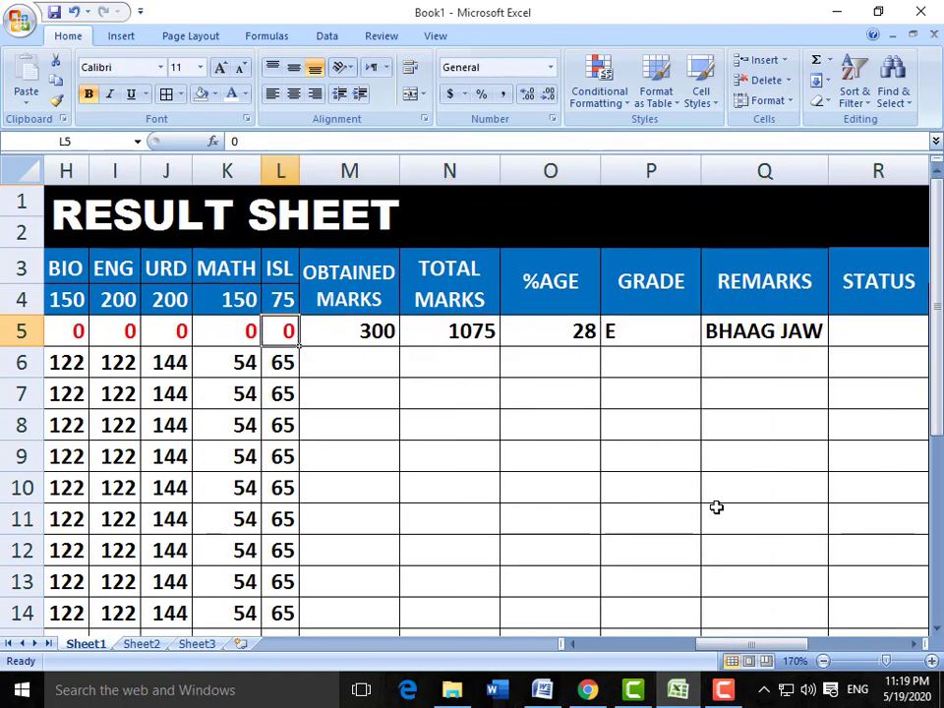
key(Right)
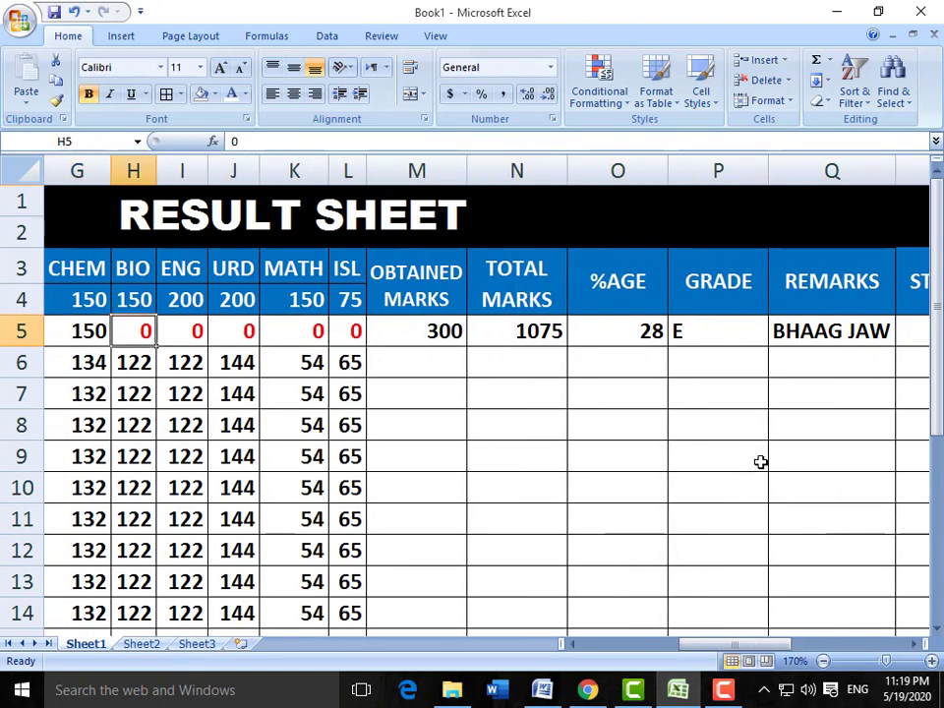
Clear the conditional formatting rules from the first student's subject marks in F5:L5
mouse_move(356, 332)
mouse_down()
mouse_move(29, 334)
mouse_move(190, 348)
mouse_move(373, 331)
mouse_up()
click(600, 83)
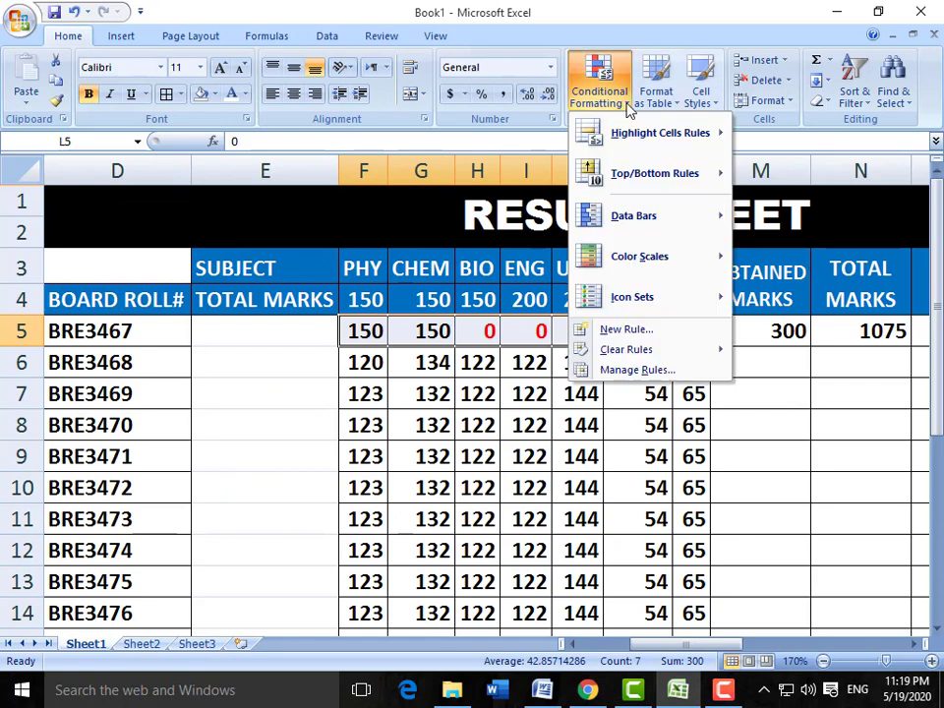
mouse_move(644, 349)
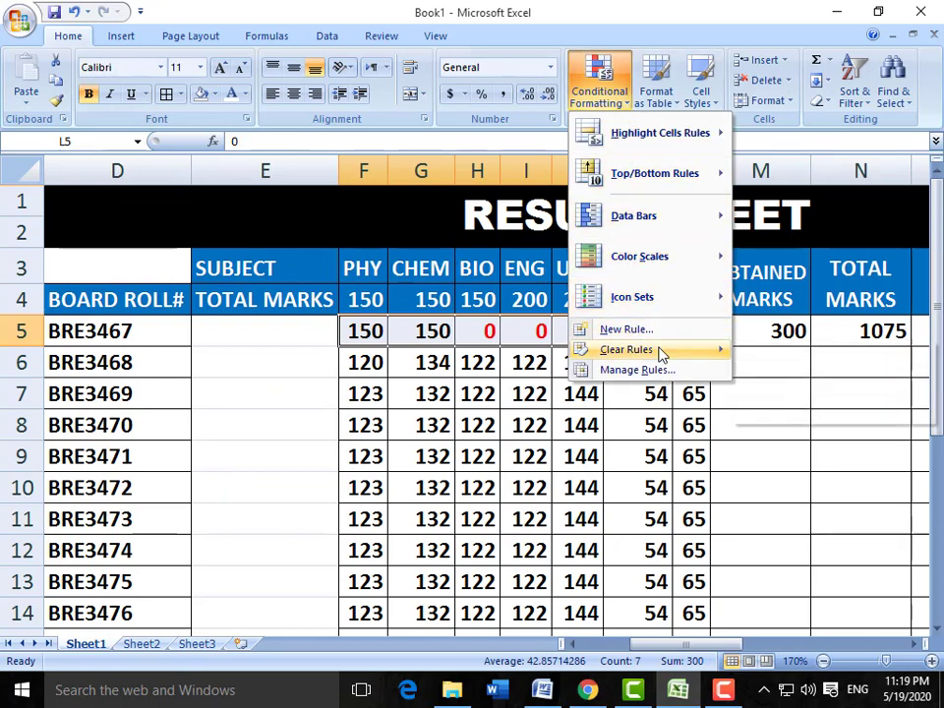
click(773, 354)
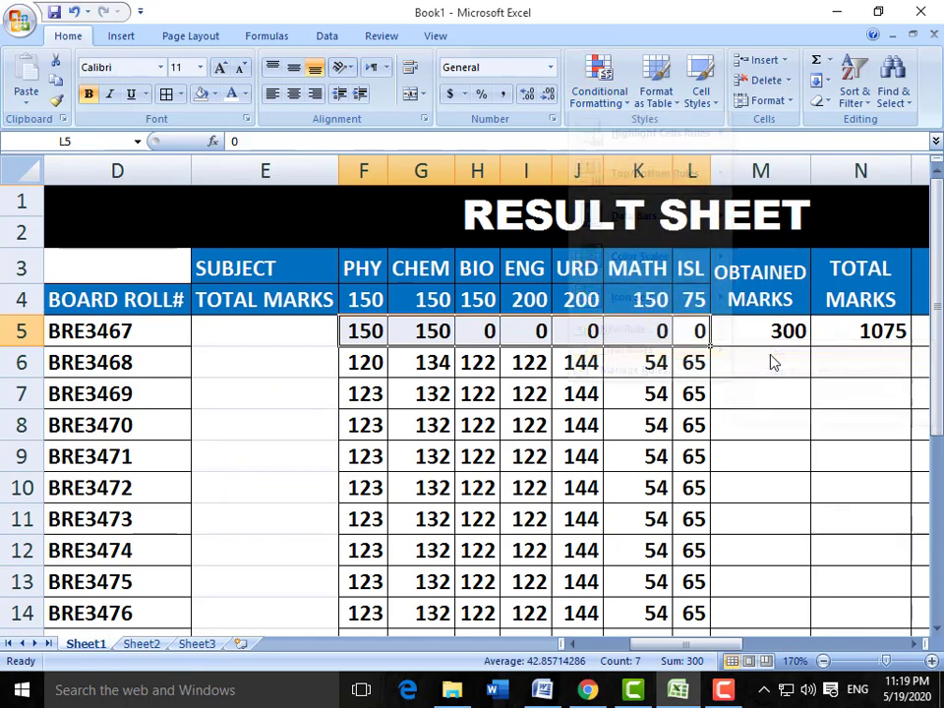
Start a COUNTIF formula in the first student's status cell R5
click(695, 333)
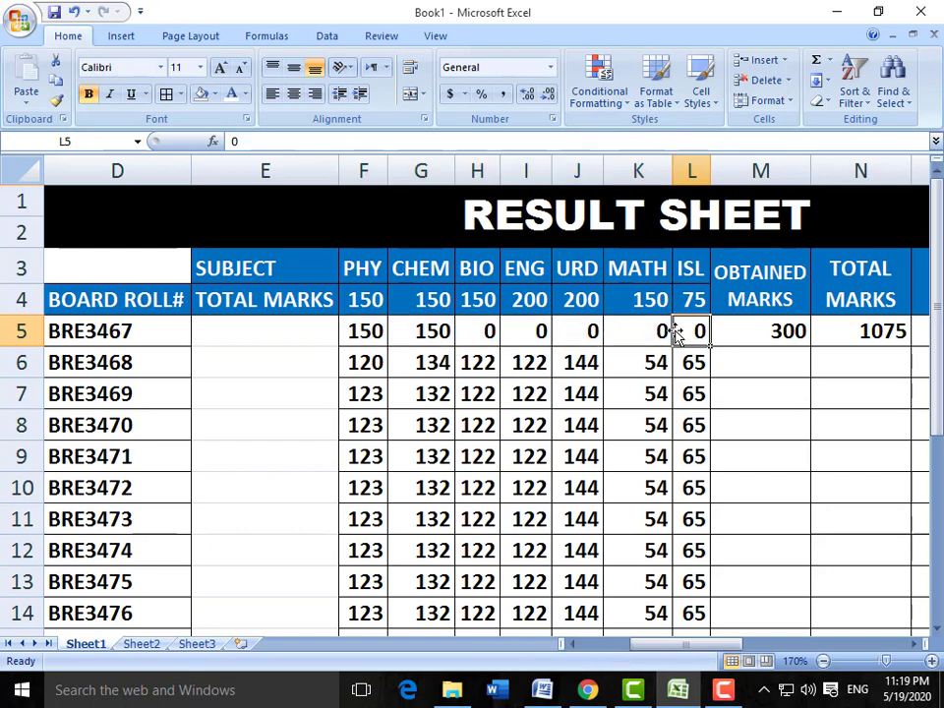
key(Right)
key(Right)
key(Right)
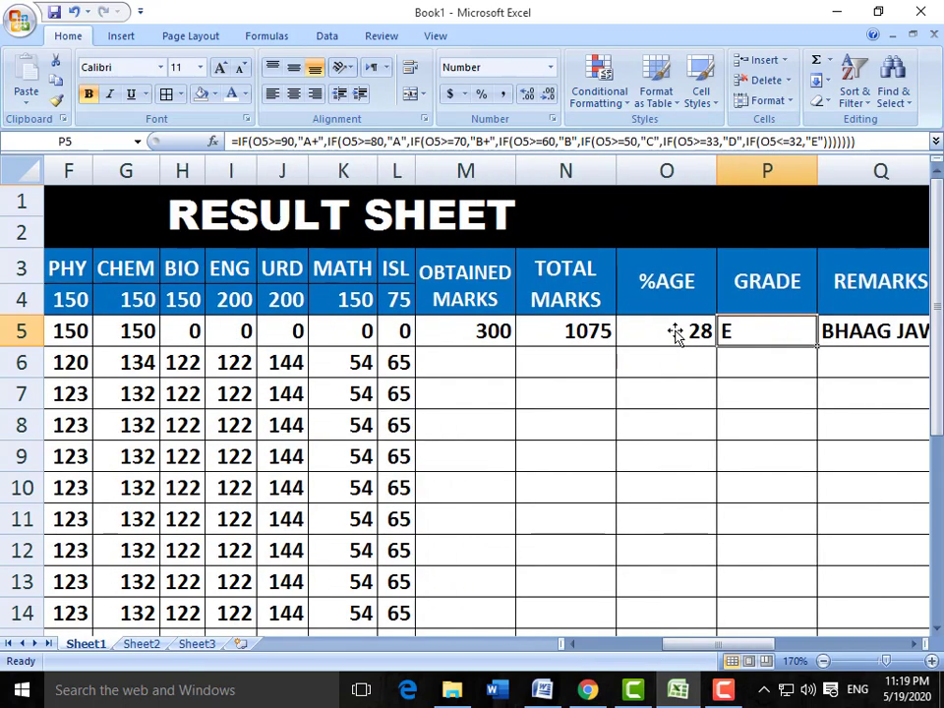
key(Right)
key(Right)
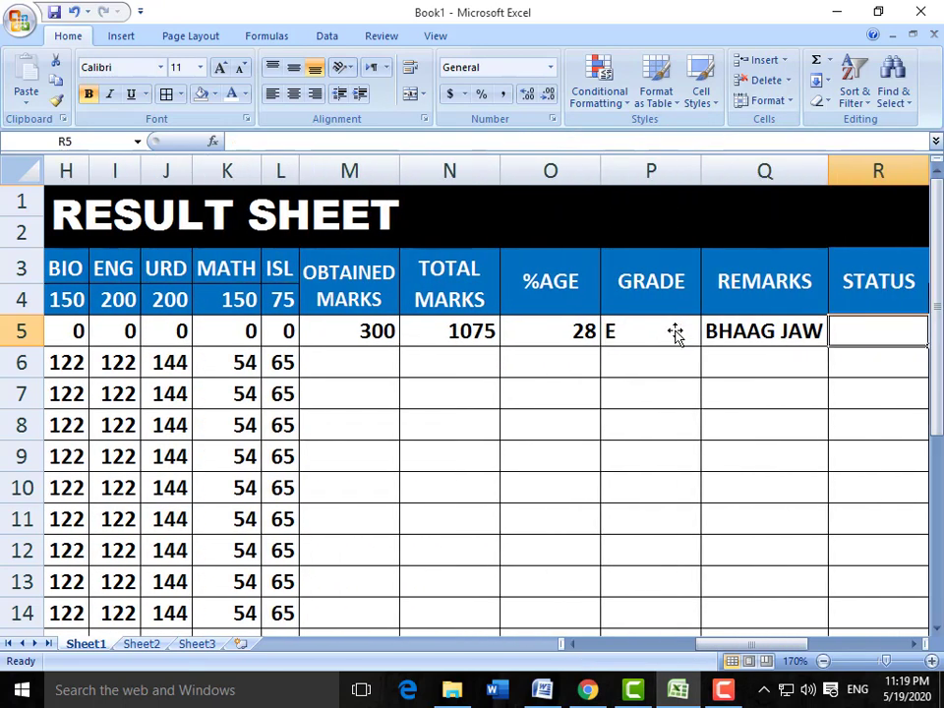
key(Left)
key(Left)
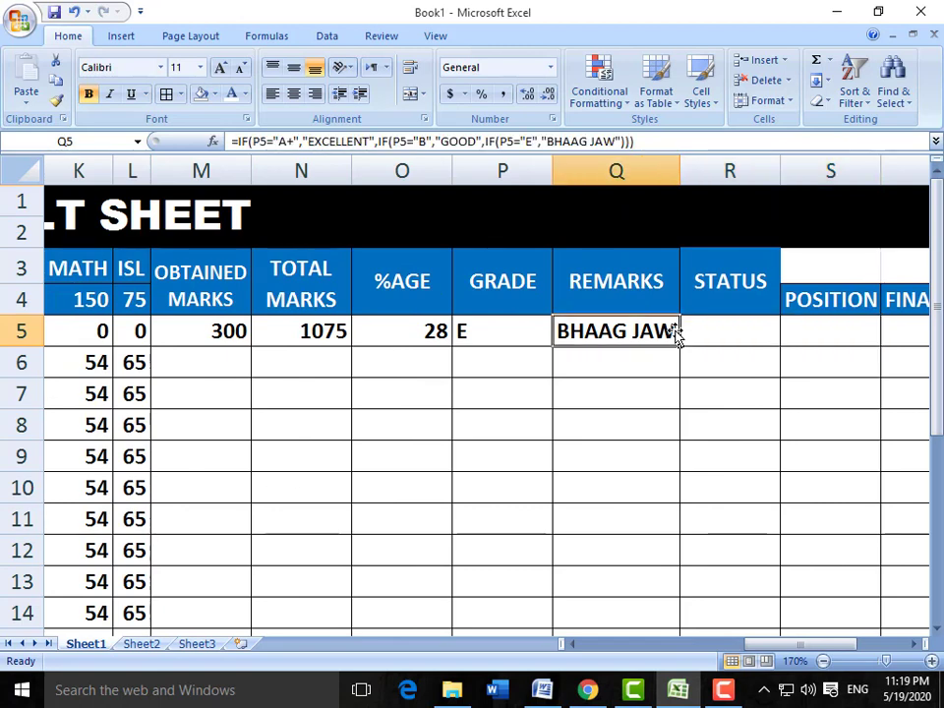
key(Right)
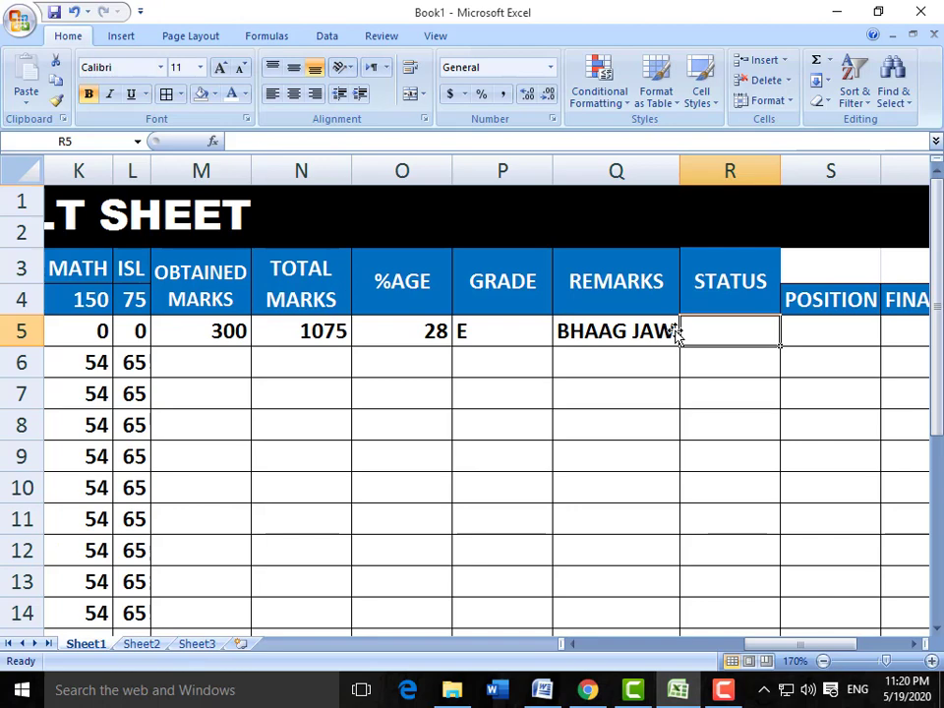
text(=C)
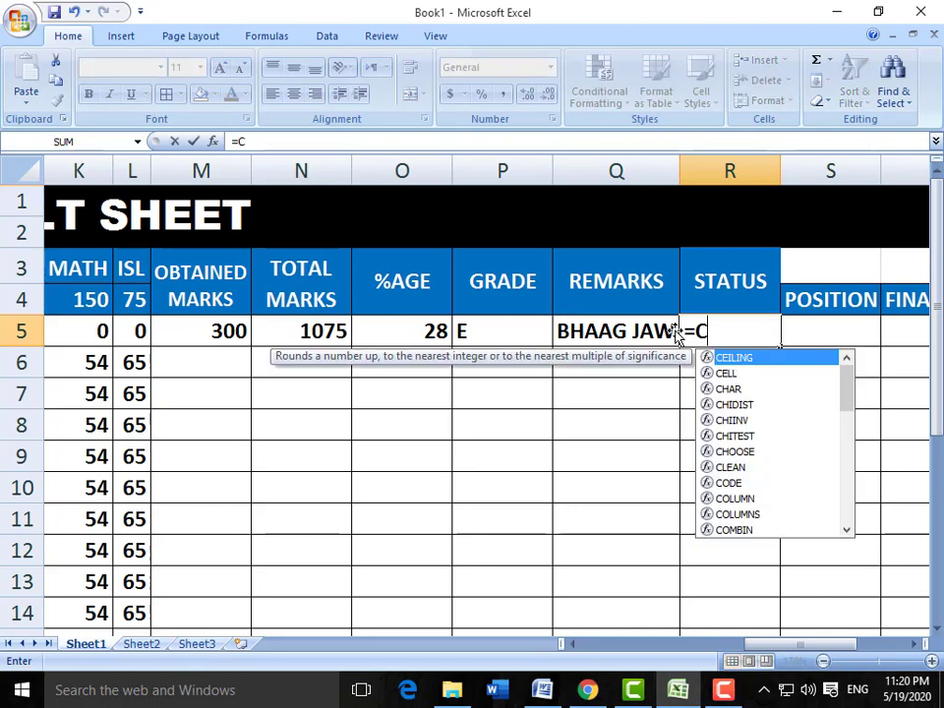
text(OUNTI)
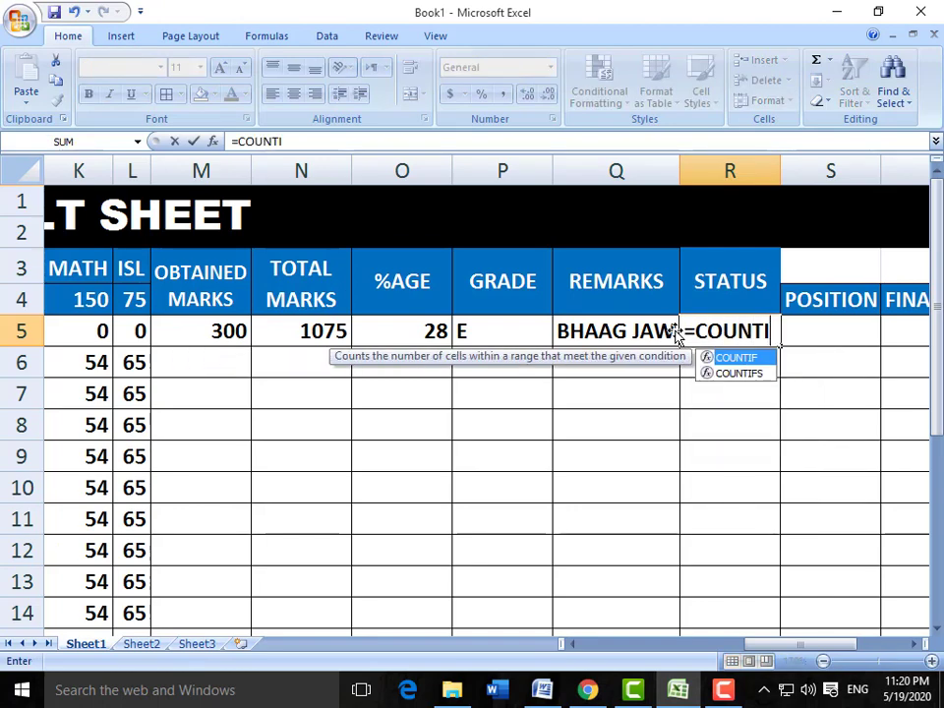
text(F()
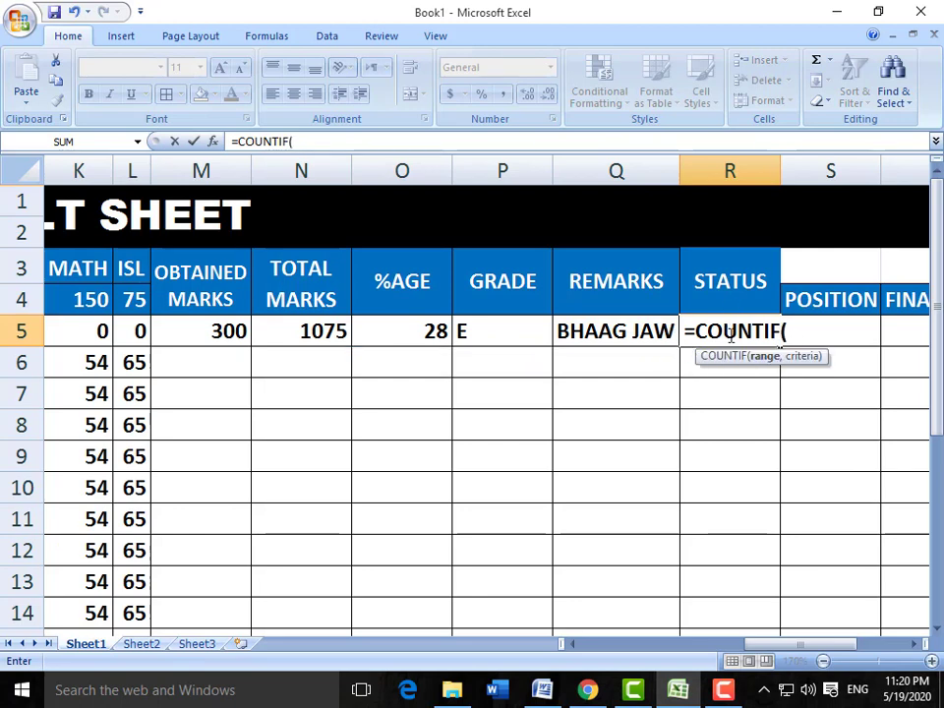
Use the first student's subject marks F5:L5 as the range of the COUNTIF formula in R5
click(573, 645)
click(574, 645)
click(573, 646)
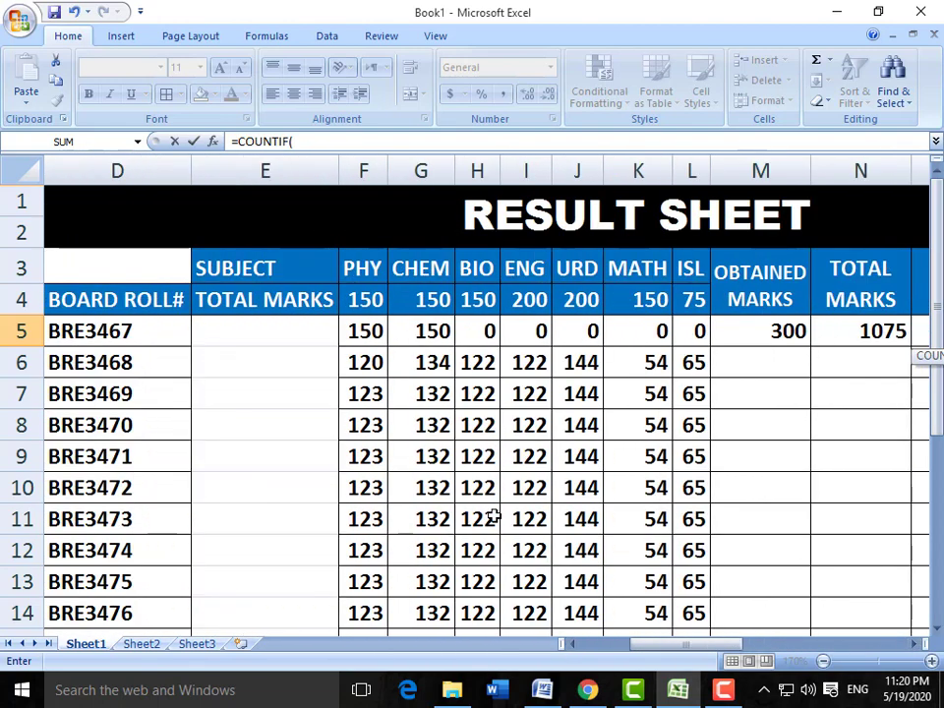
drag(378, 336, 679, 337)
click(914, 644)
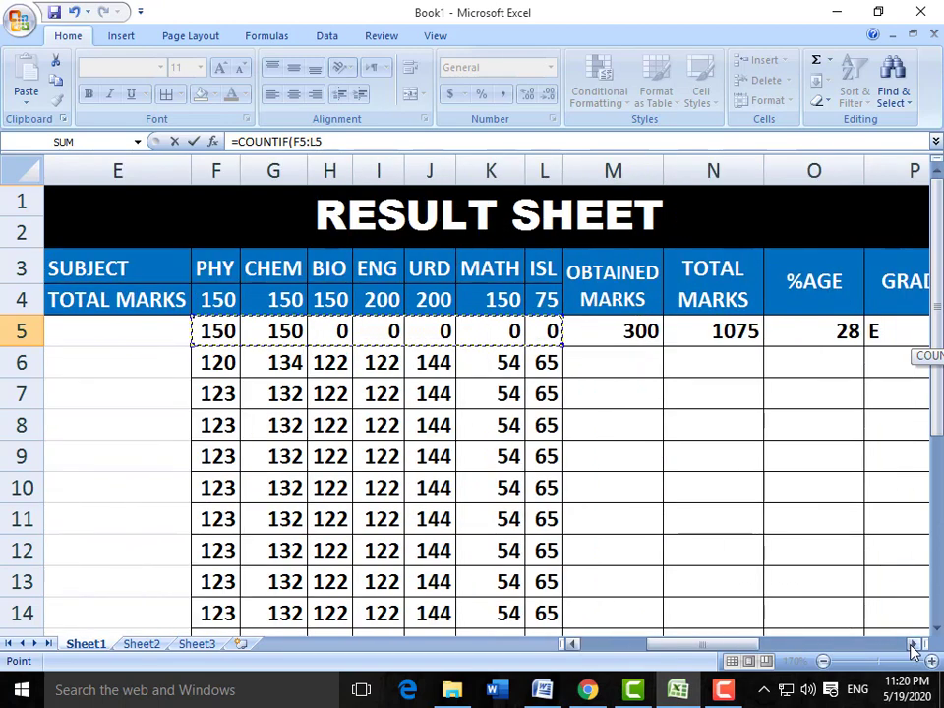
click(913, 645)
click(914, 644)
click(913, 644)
click(913, 644)
click(913, 645)
click(913, 644)
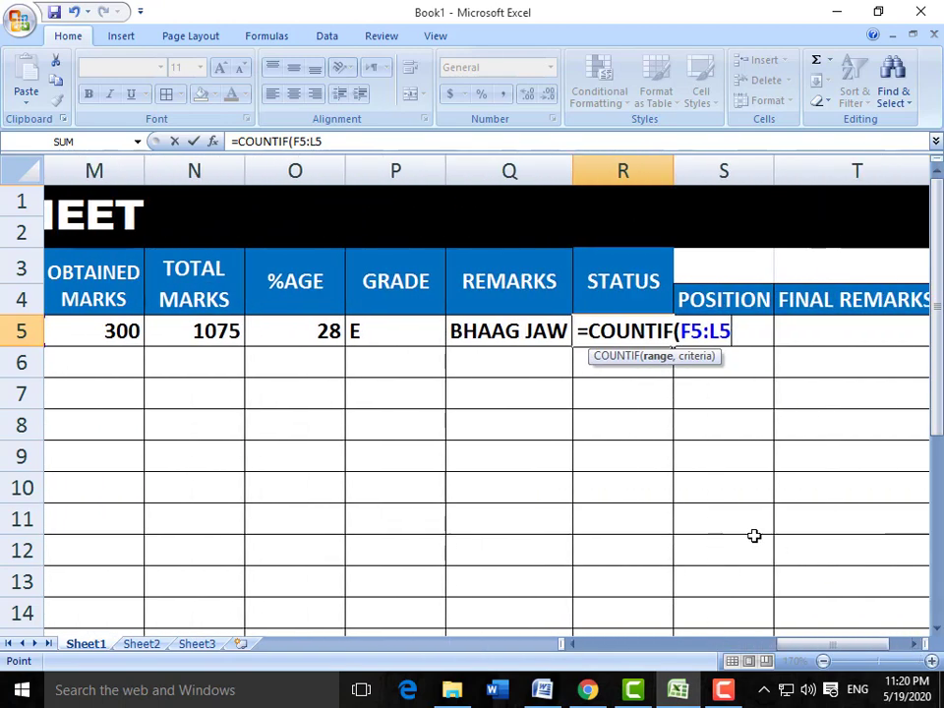
Complete the COUNTIF formula in R5 with the criterion "<33" and enter it
text(,")
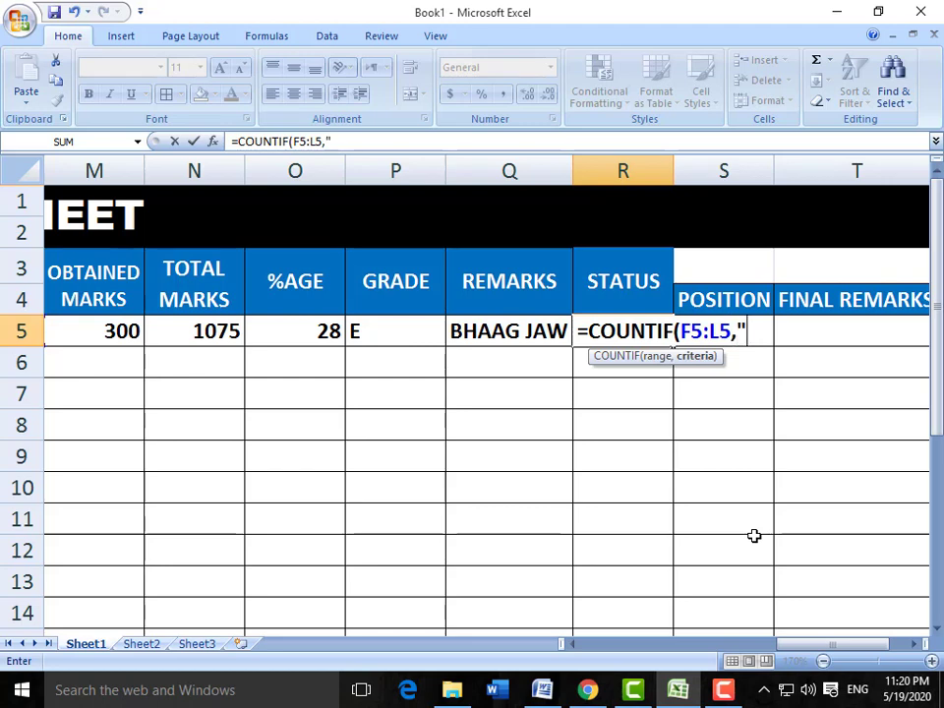
text(<33"))
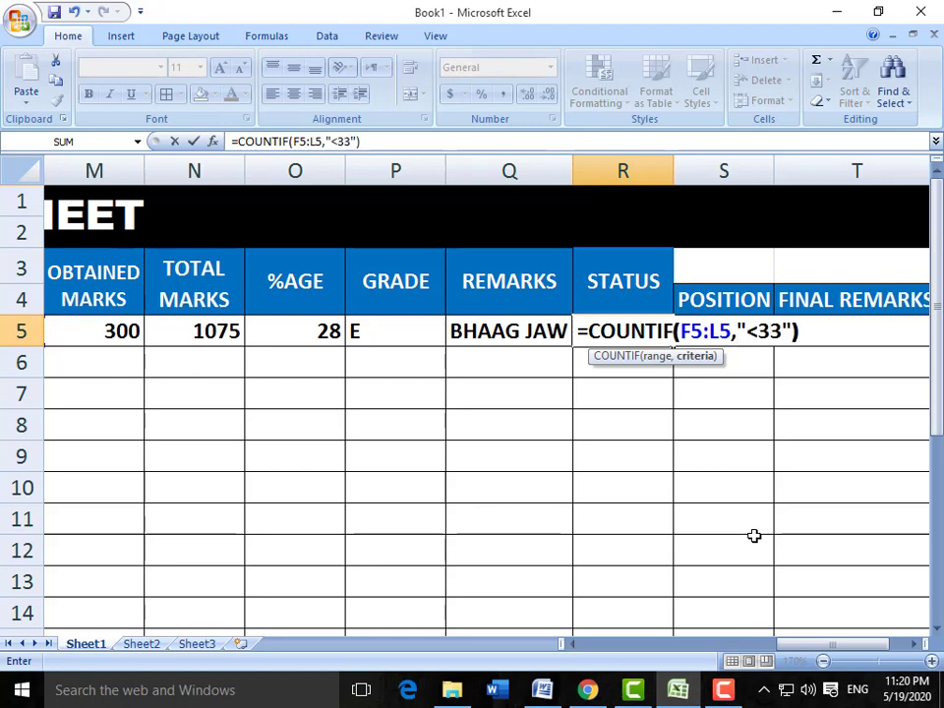
key(Return)
key(Up)
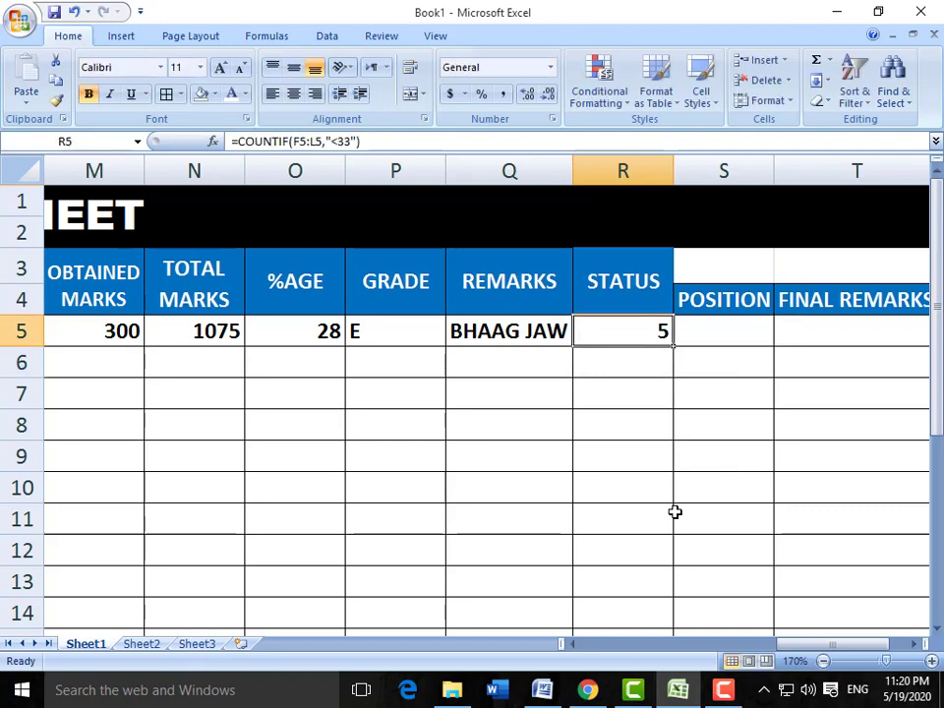
Examine the first student's subject marks across row 5 against the failed-subject count in the status cell
key(Left)
key(Left)
key(Left)
key(Left)
key(Left)
key(Left)
key(Left)
key(Left)
key(Left)
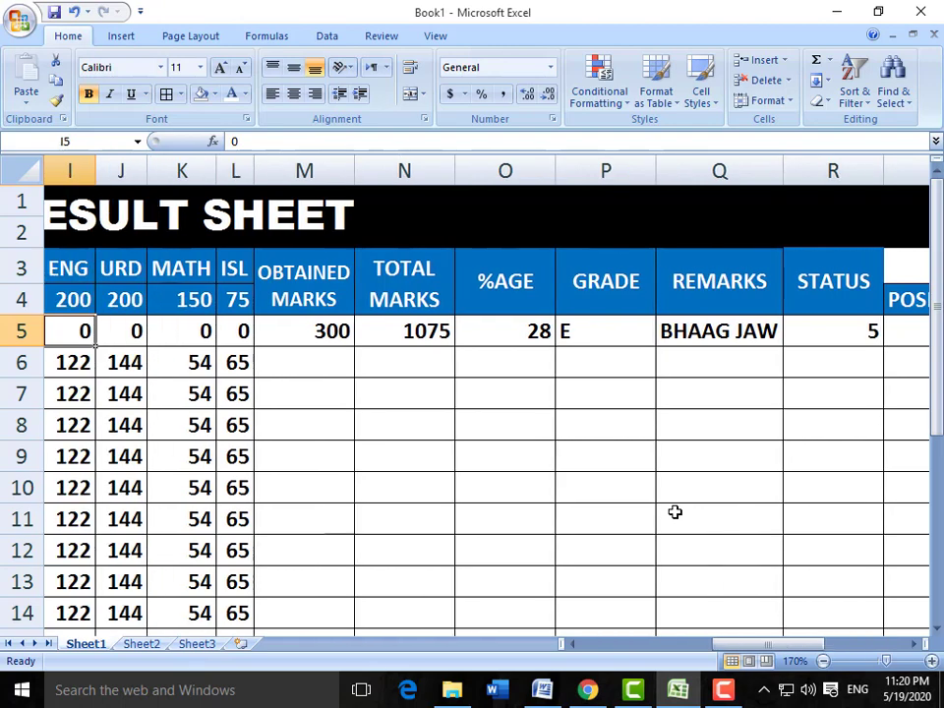
key(Left)
key(Left)
key(Right)
key(Right)
key(Right)
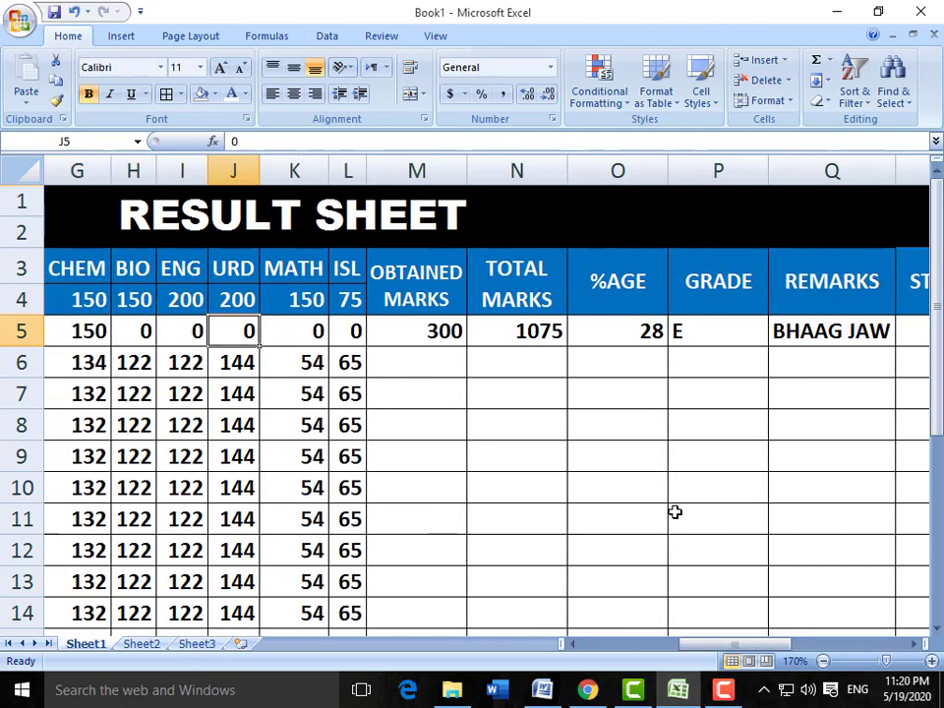
key(Right)
key(Right)
key(Right)
key(Right)
key(Right)
Set the first student's ISL marks in L5 to 75 and MATH marks in K5 to 33
key(Left)
key(Left)
key(Left)
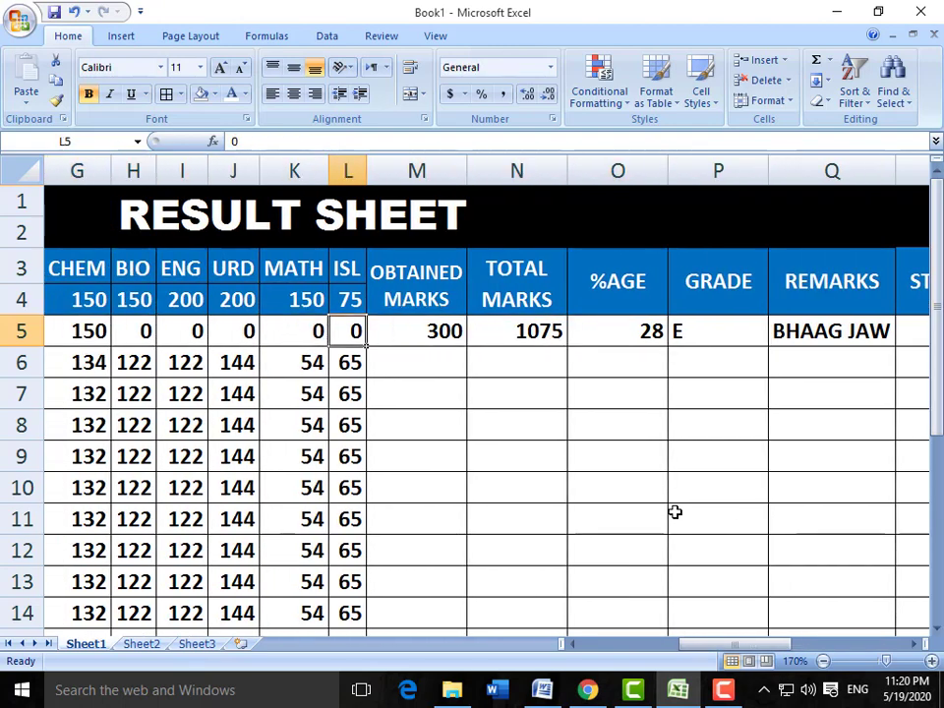
text(75)
key(Left)
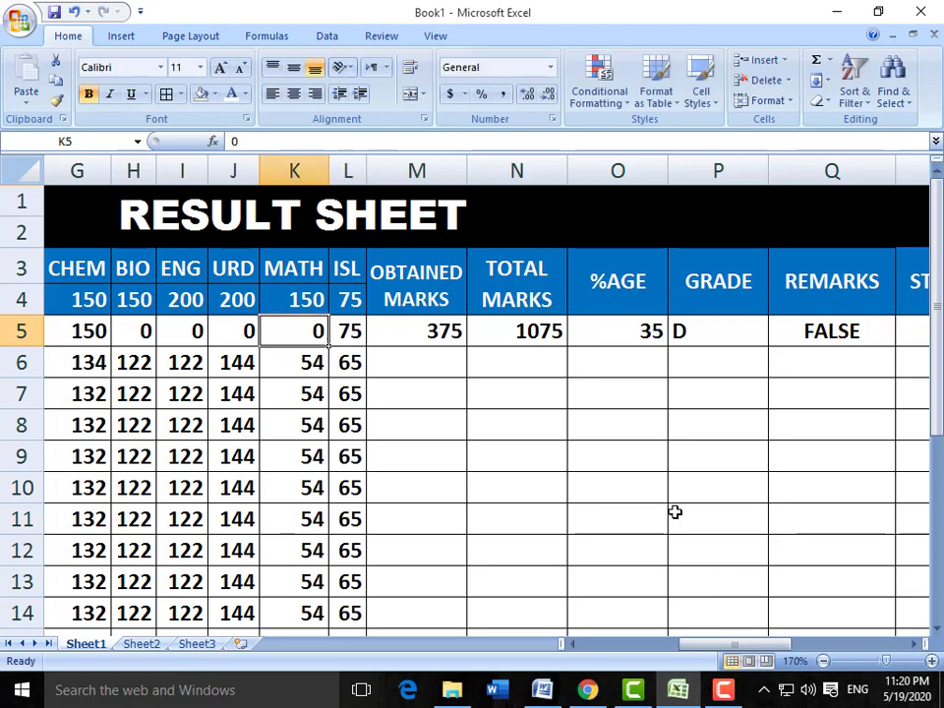
text(33)
key(Left)
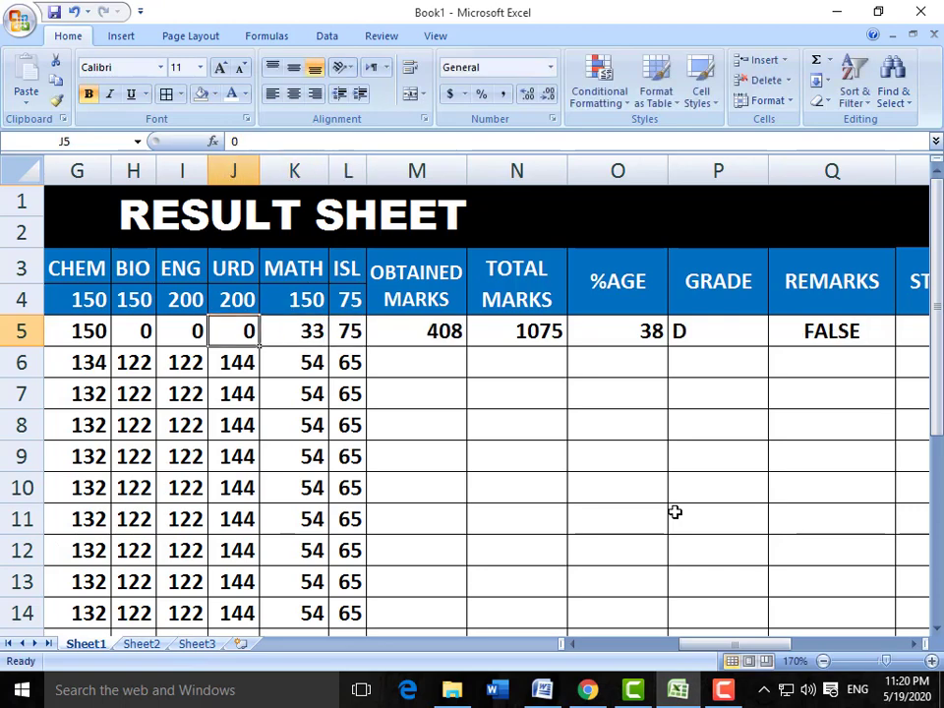
Set the first student's URD, ENG and BIO marks in J5, I5 and H5 to 33
text(33)
key(Left)
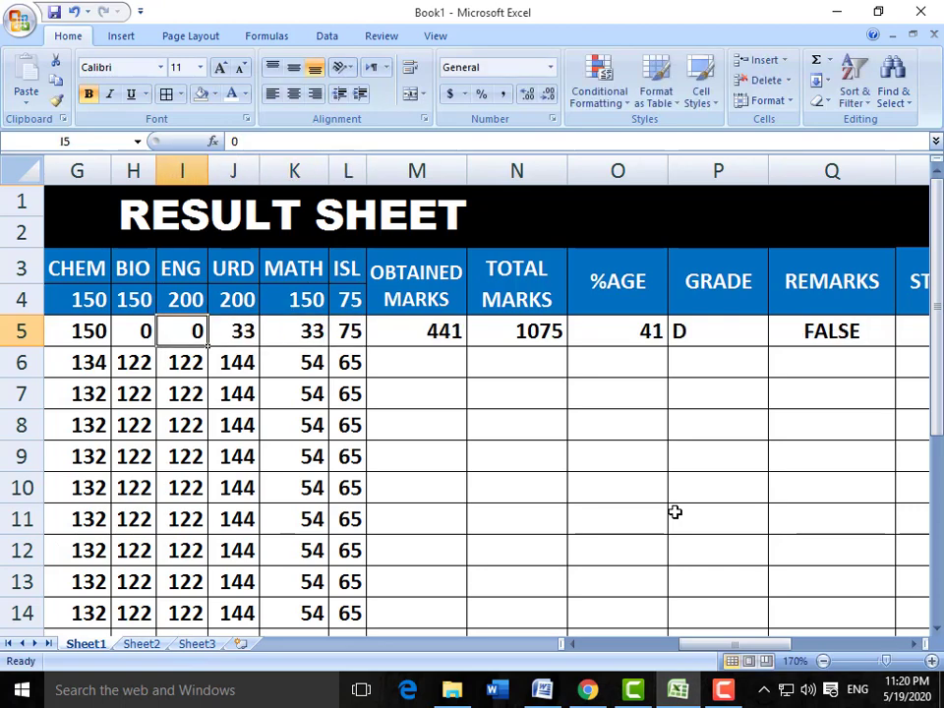
text(33)
key(Left)
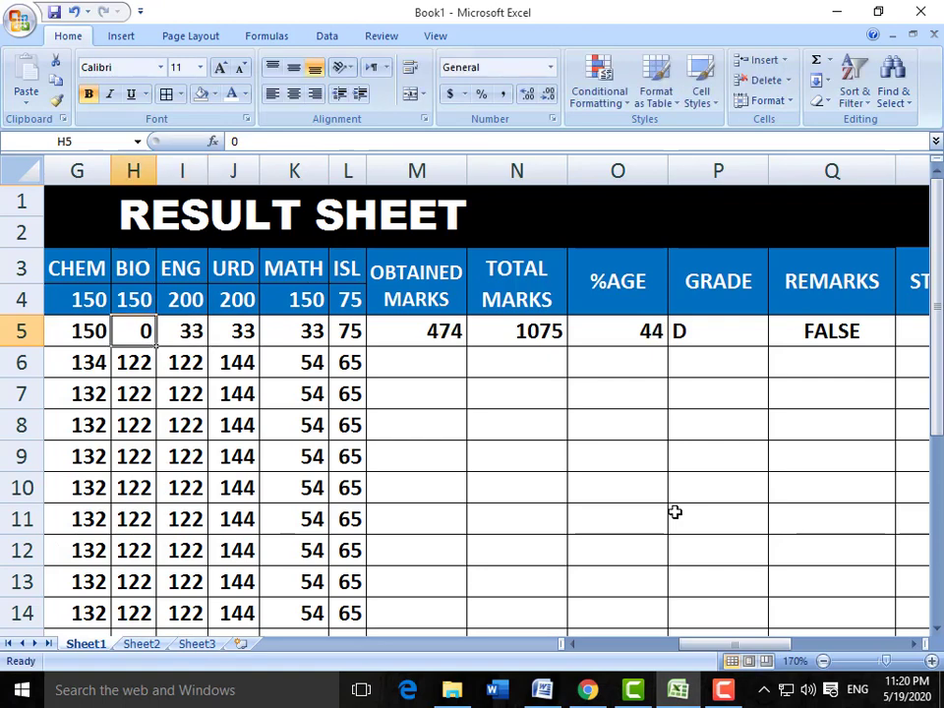
text(33)
Review the first student's recalculated results in row 5, from the marks through to the status and position cells
key(Right)
key(Right)
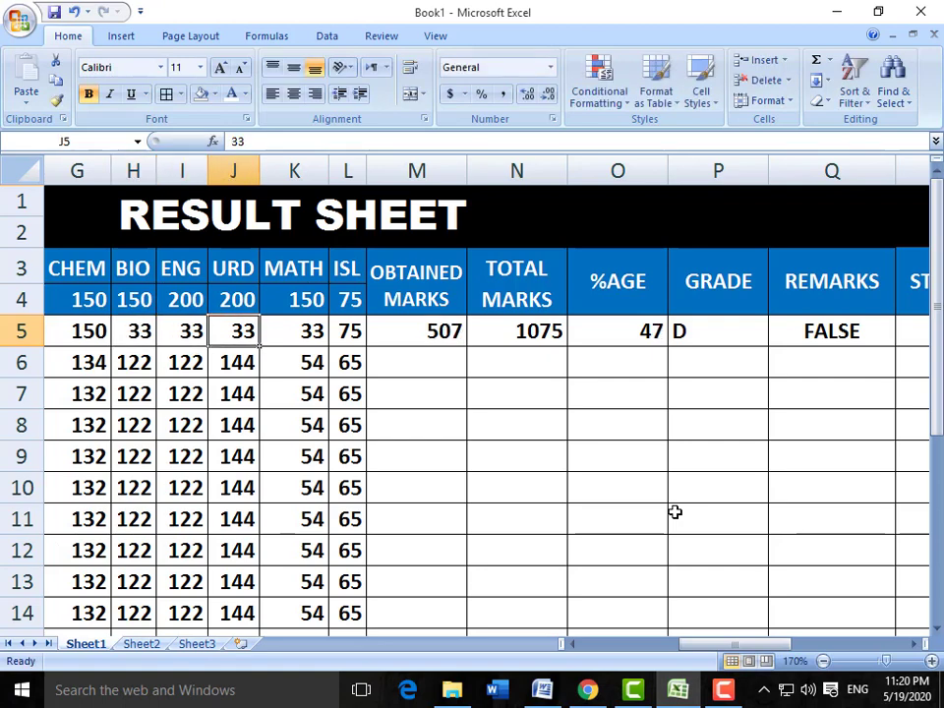
key(Right)
key(Right)
key(Right)
key(Right)
key(Right)
key(Right)
key(Right)
key(Right)
key(Right)
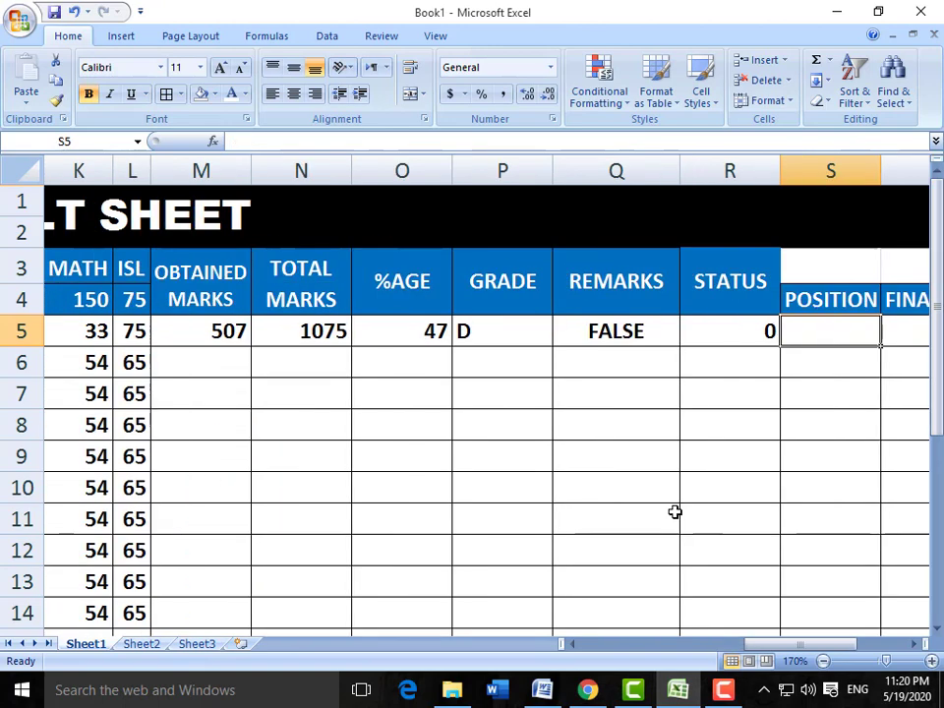
key(Left)
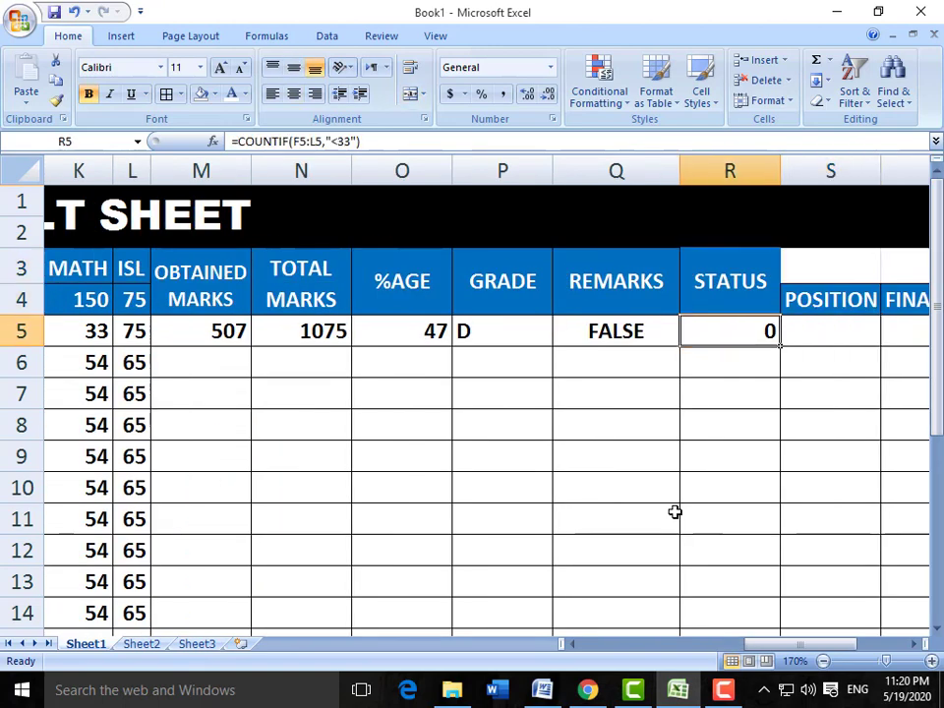
key(Right)
key(Right)
key(Left)
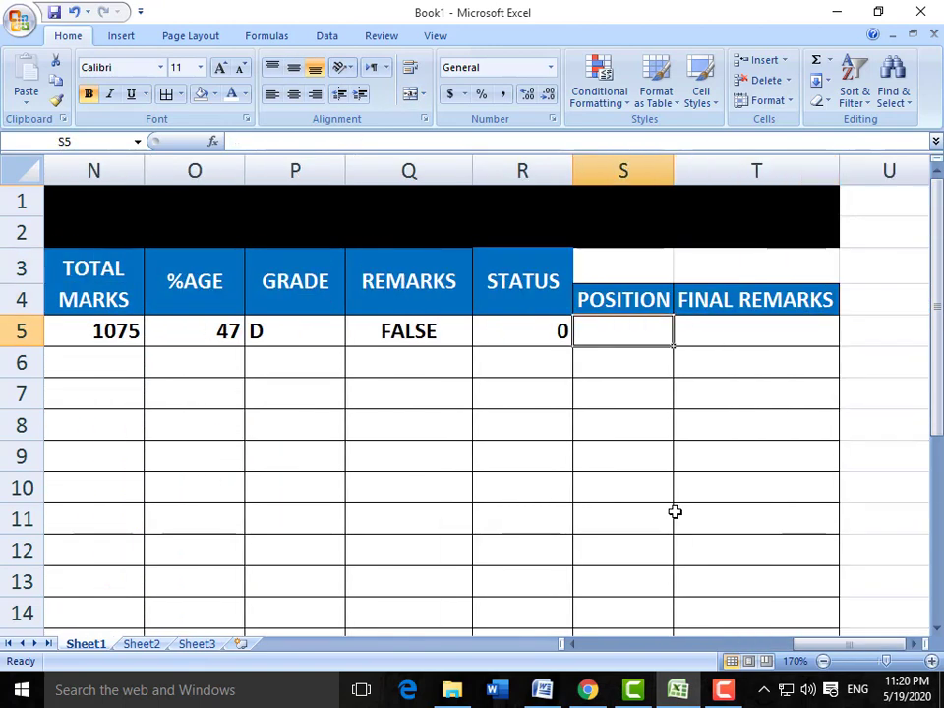
key(Right)
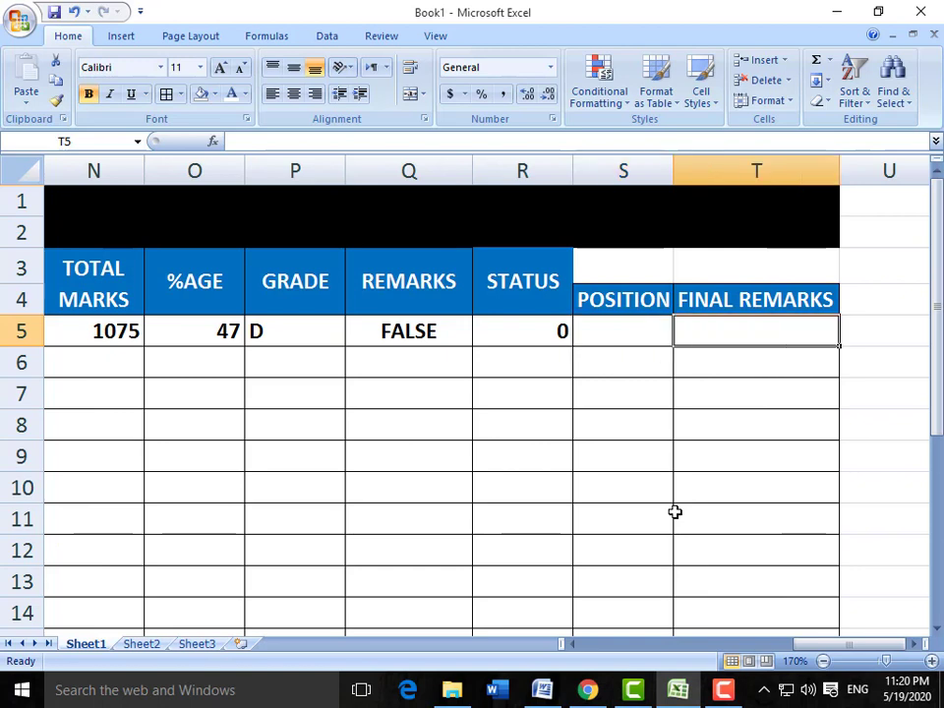
key(Left)
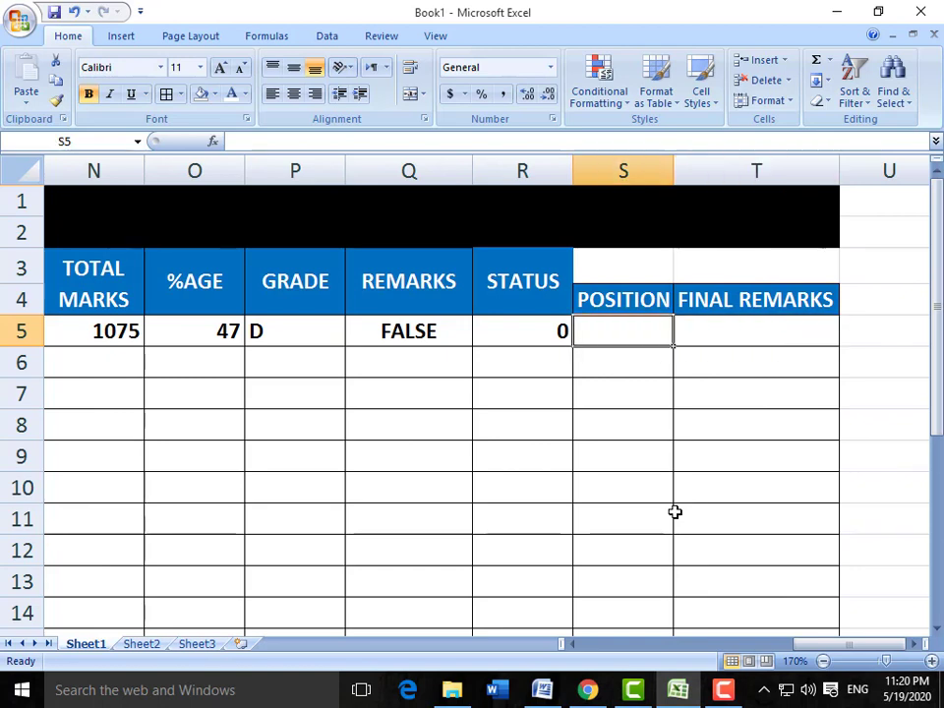
Enter the formula =IF(R5=0,"PASS","FAIL") in the first student's final remarks cell T5
key(Right)
text(=)
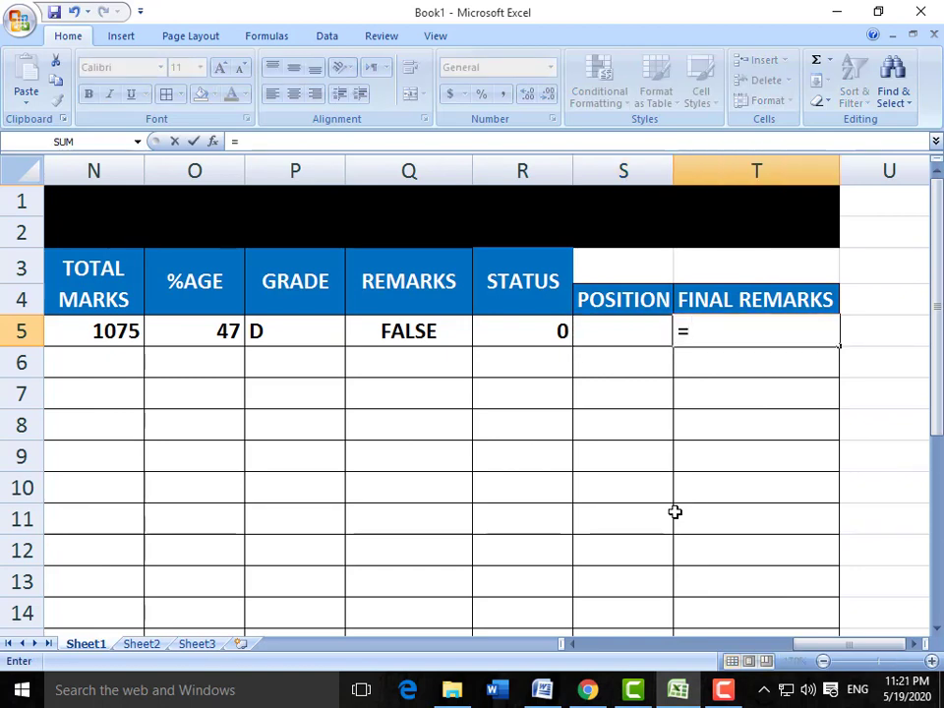
text(IF()
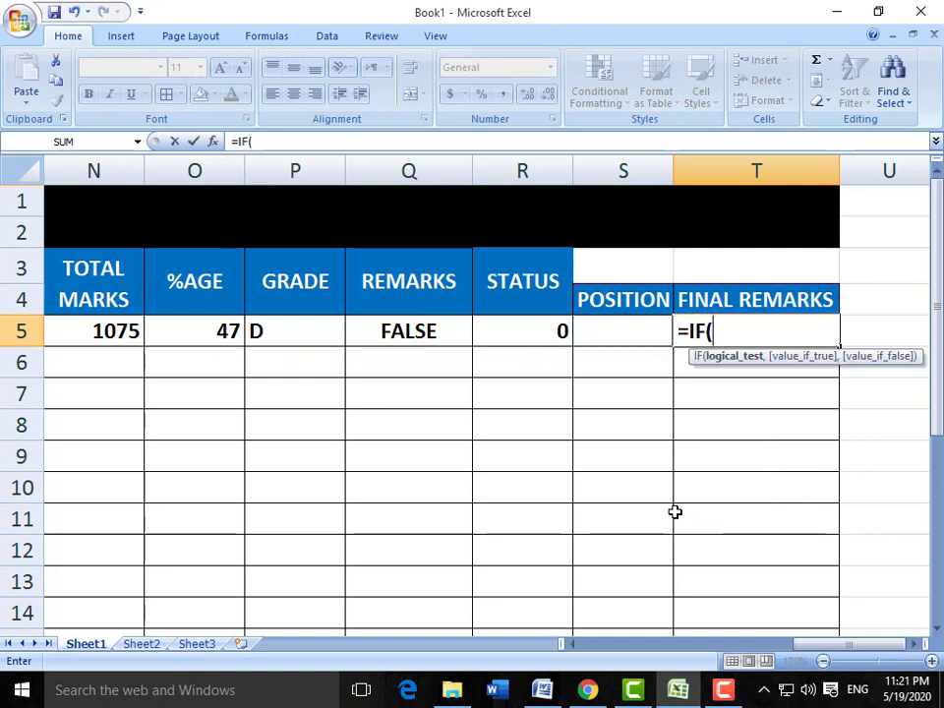
click(533, 330)
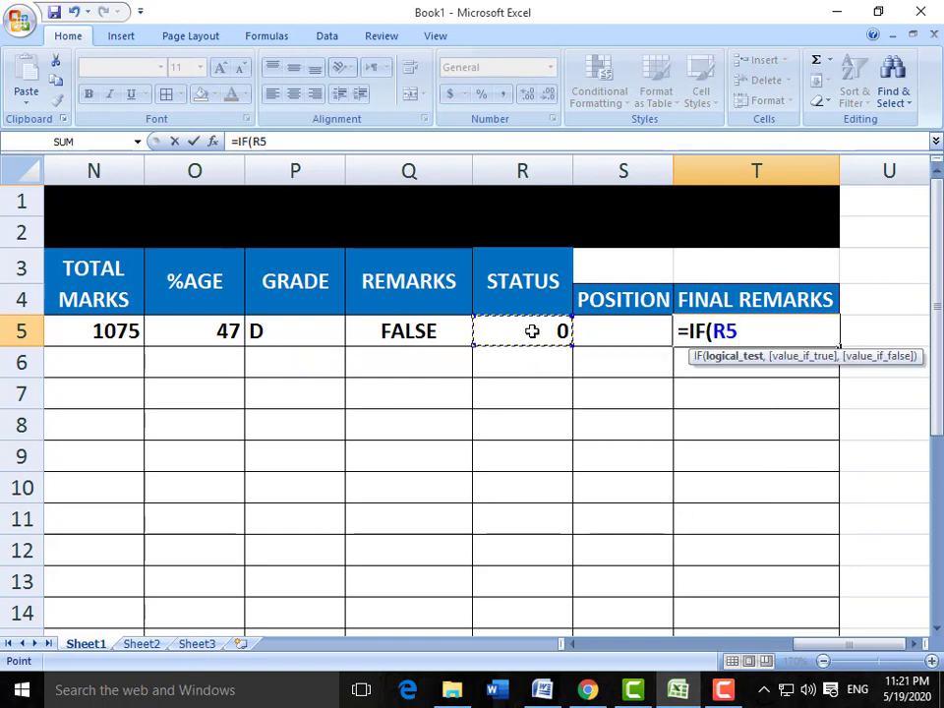
text(=0,)
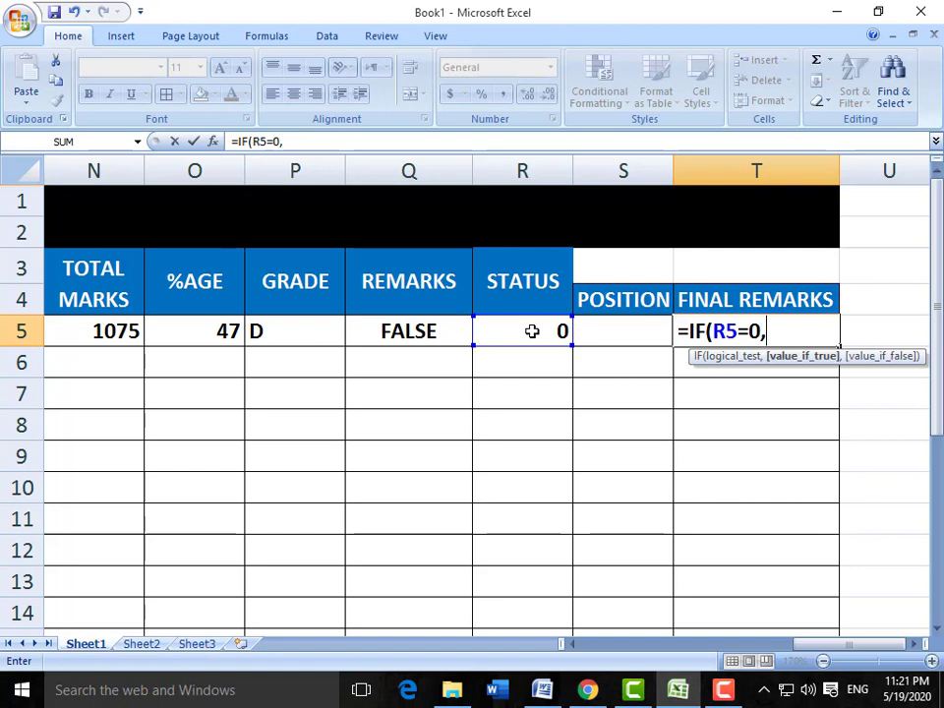
text("PASS)
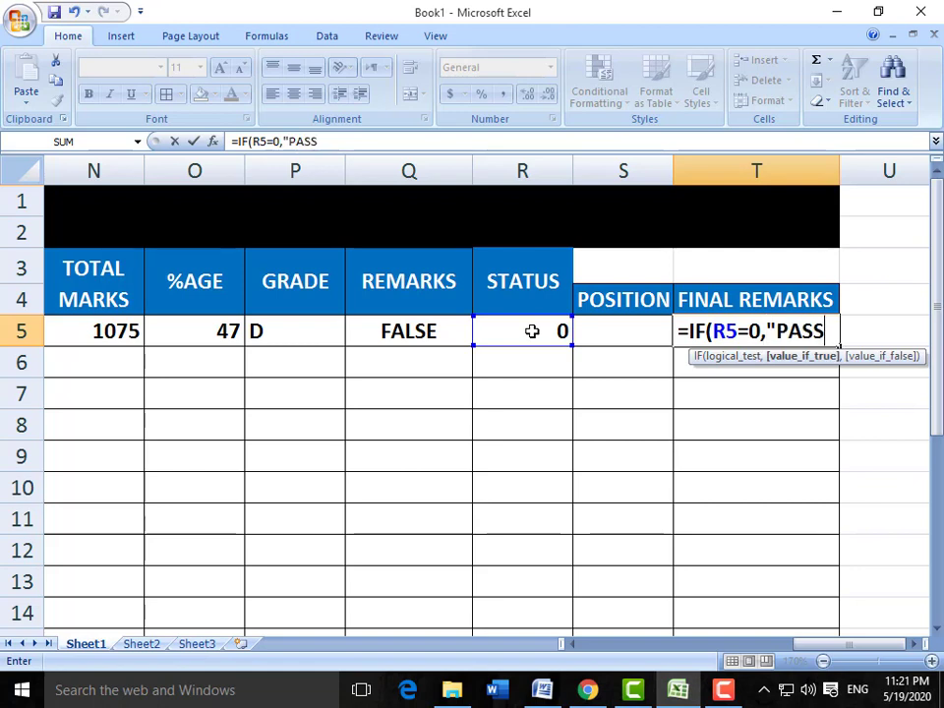
text(",)
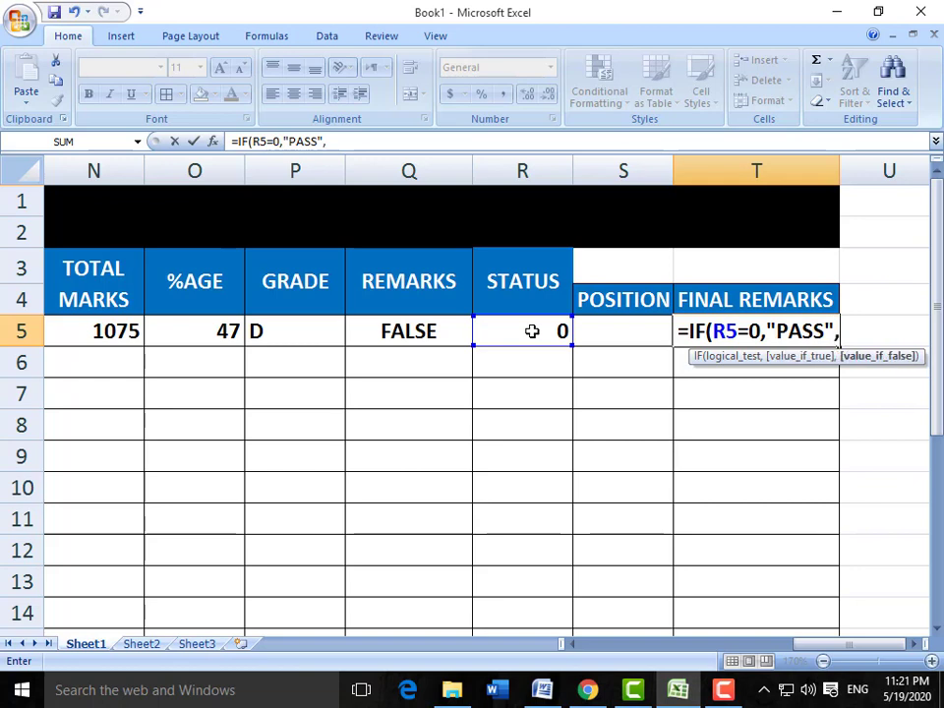
text("FAIL")
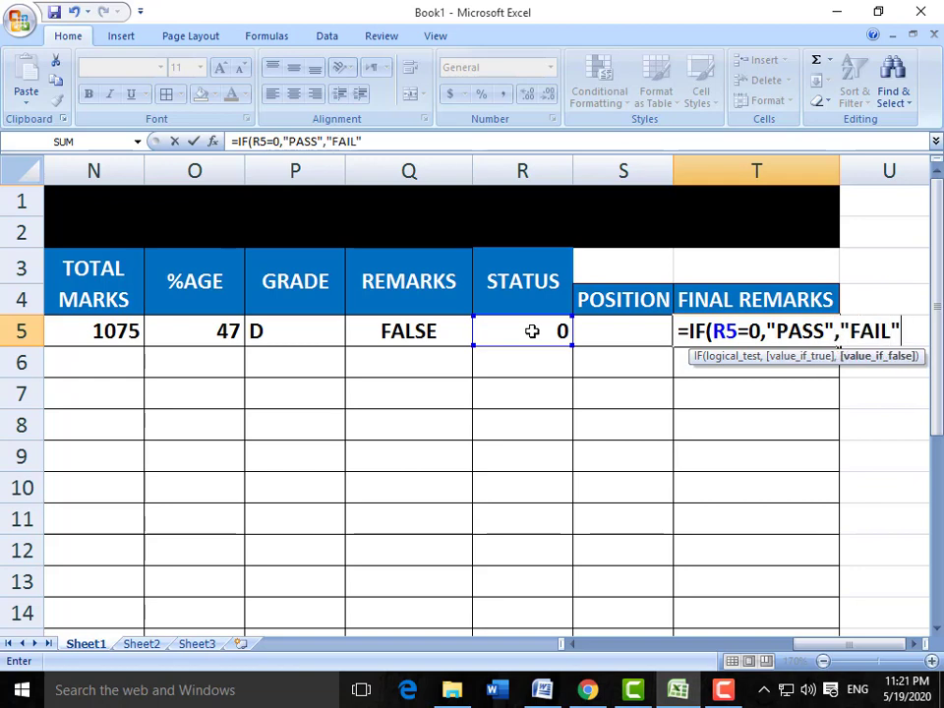
text())
key(Return)
key(Up)
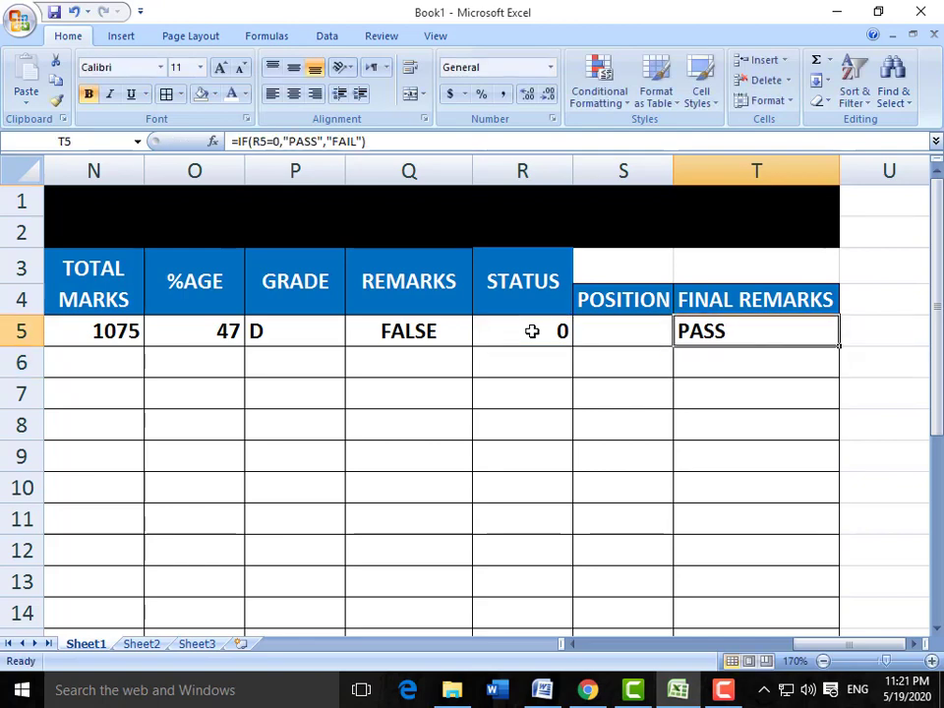
Set the first student's ISL marks in L5 to 31
key(Left)
key(Left)
key(Left)
key(Left)
key(Left)
key(Left)
key(Left)
key(Left)
key(Left)
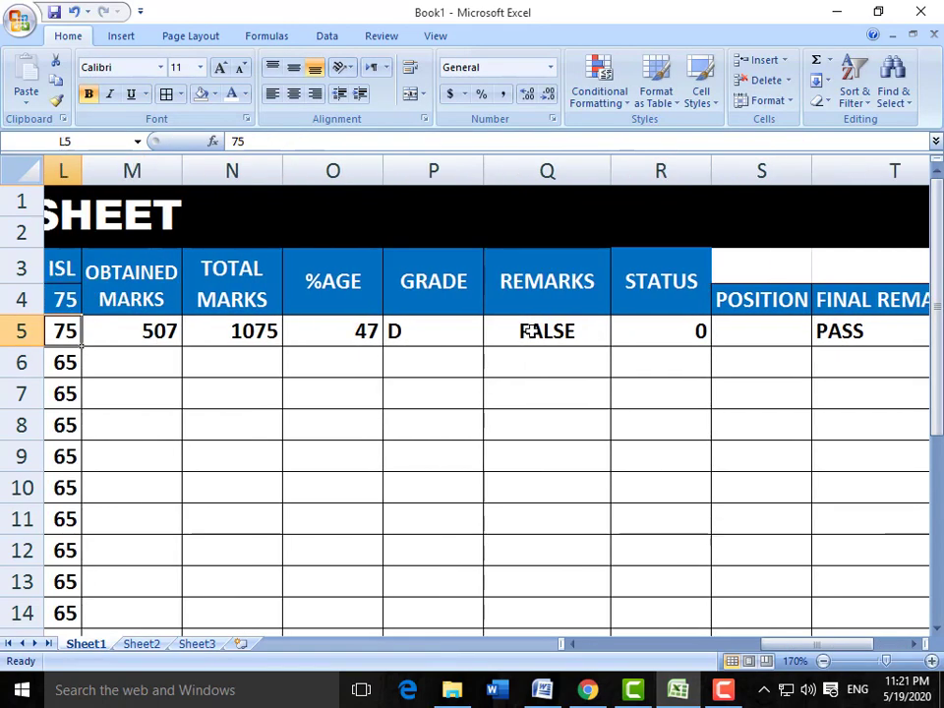
key(Right)
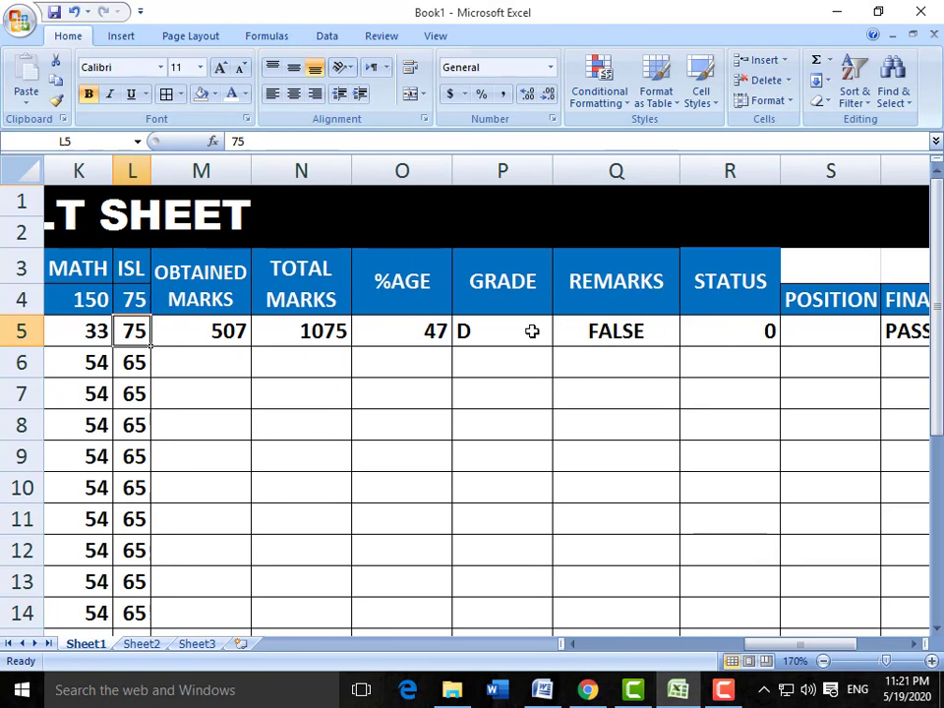
text(31)
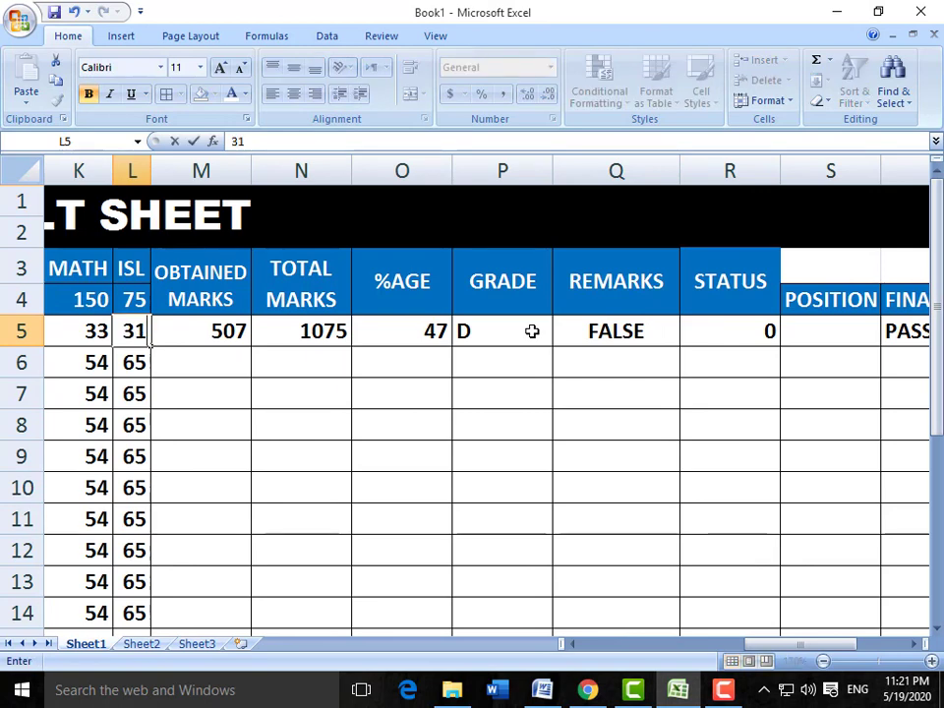
key(Right)
Check how the first student's status in R5 and final remarks in T5 respond to the changed ISL marks
key(Right)
key(Right)
key(Right)
key(Right)
key(Right)
key(Right)
key(Left)
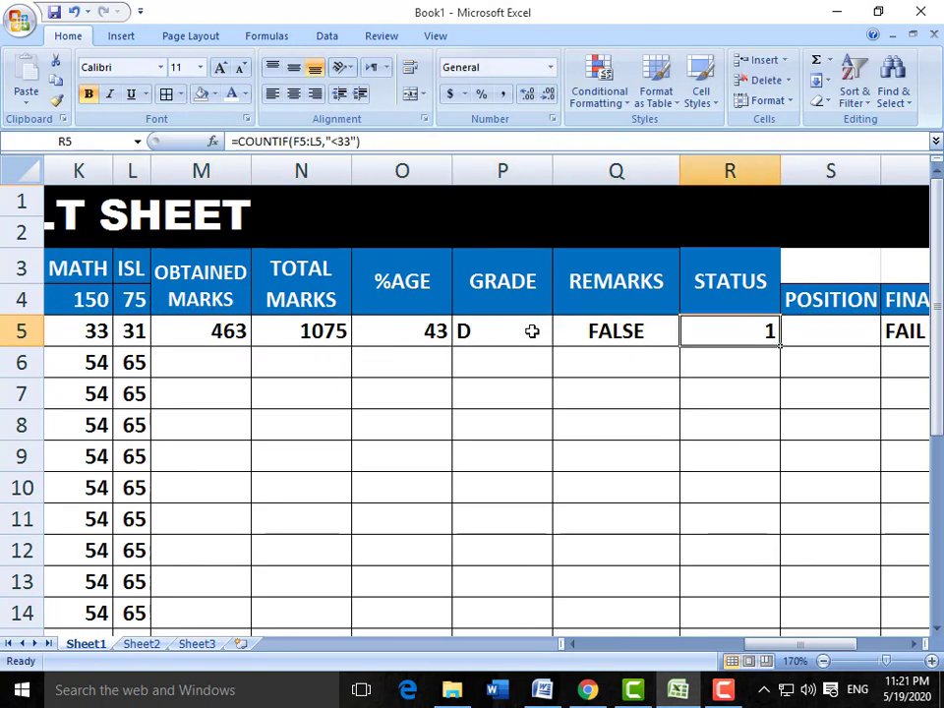
key(Right)
key(Right)
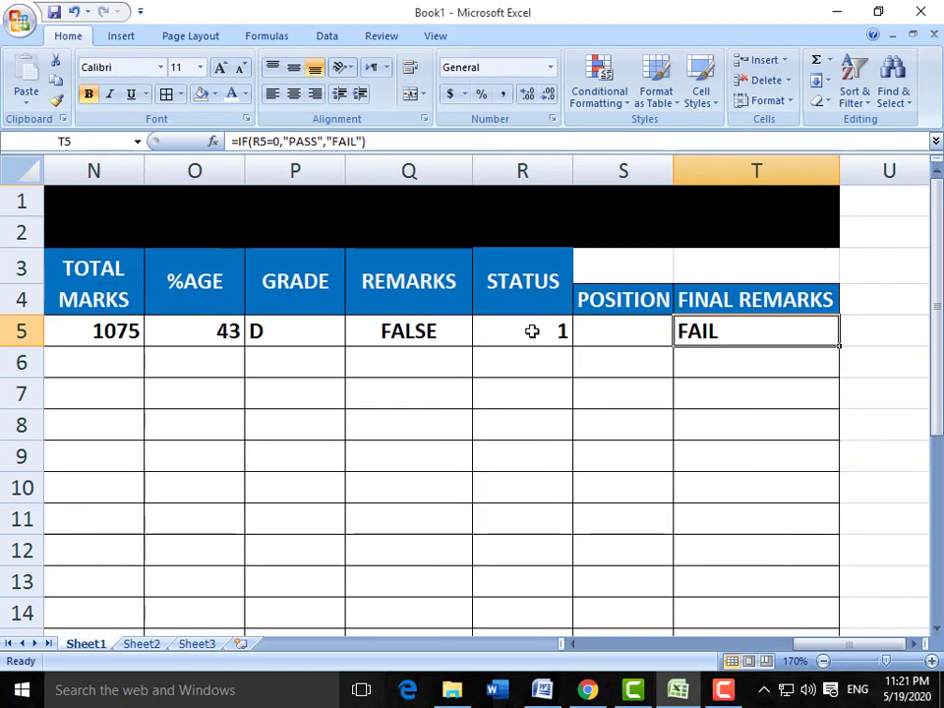
Enter the formula =RANK(O5,O5:O24) in the first student's position cell S5 to rank the percentage
key(Left)
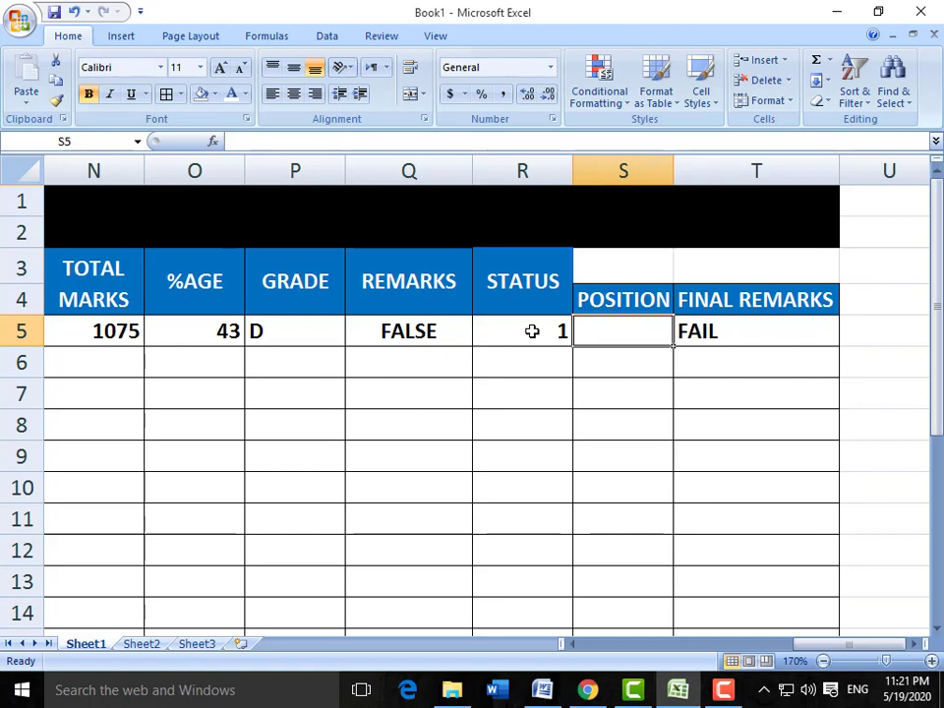
text(=)
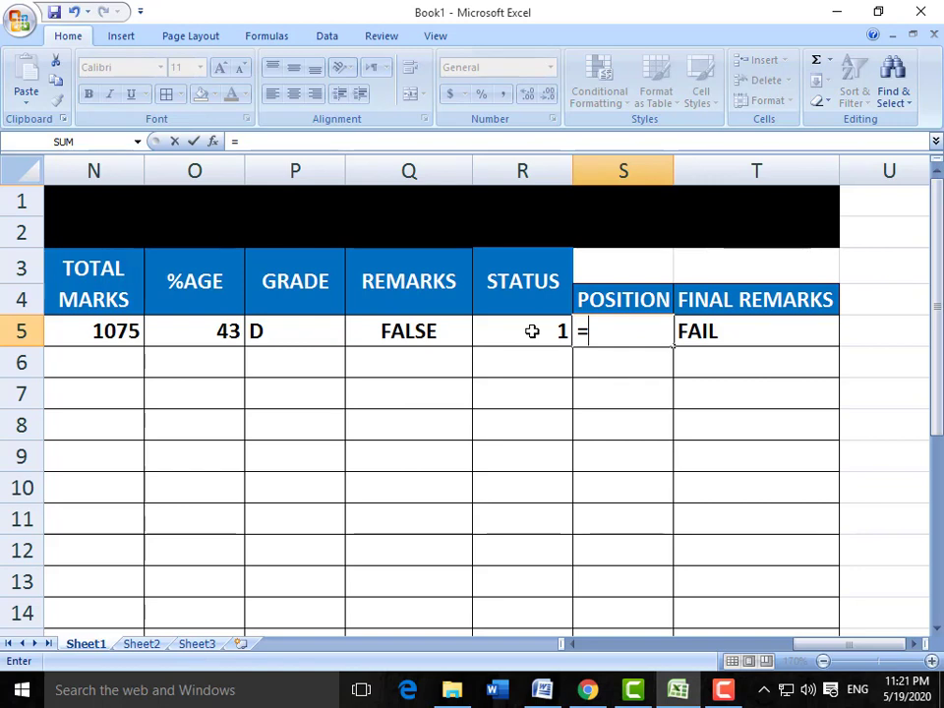
text(R)
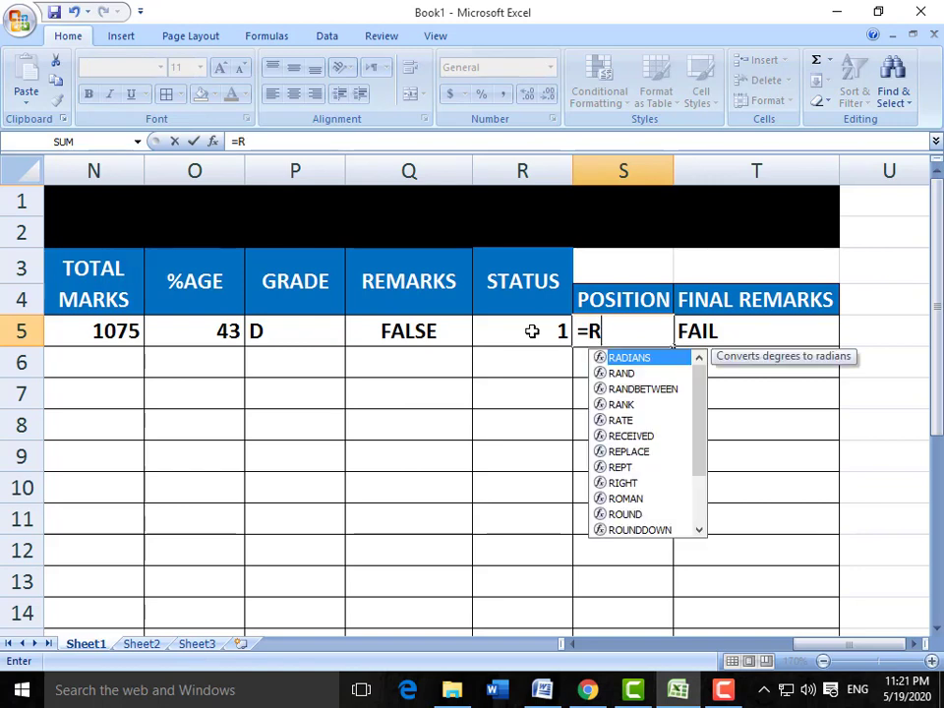
text(ANK)
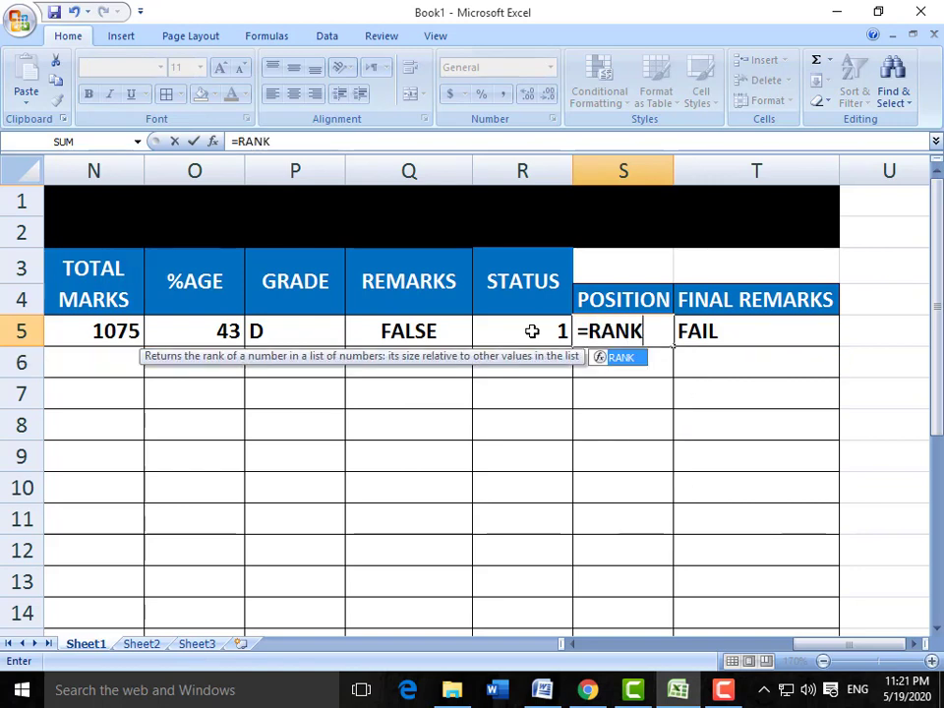
text(()
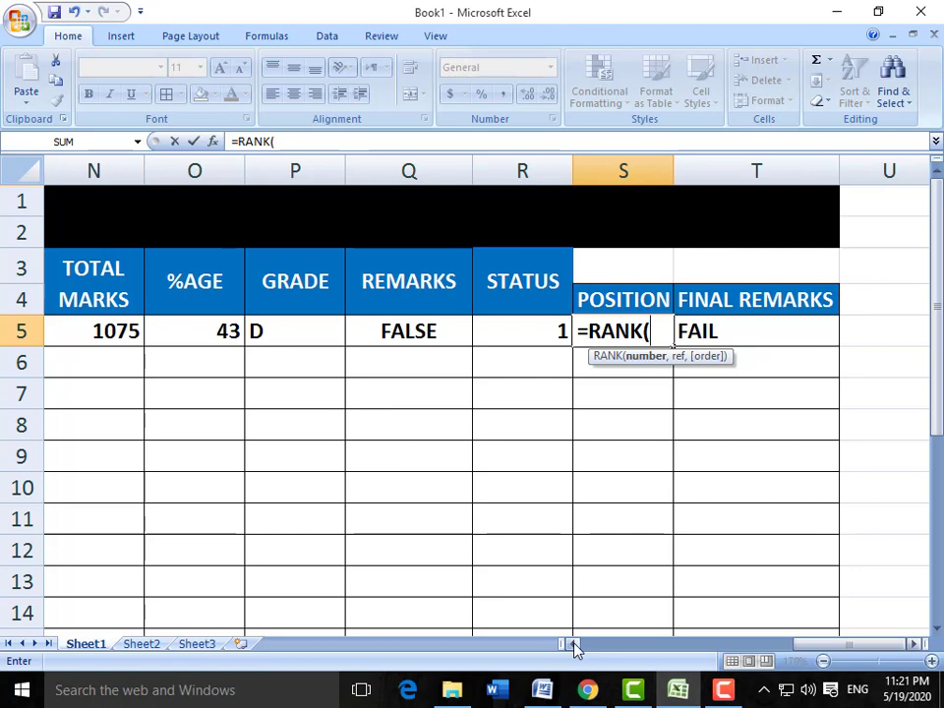
click(228, 331)
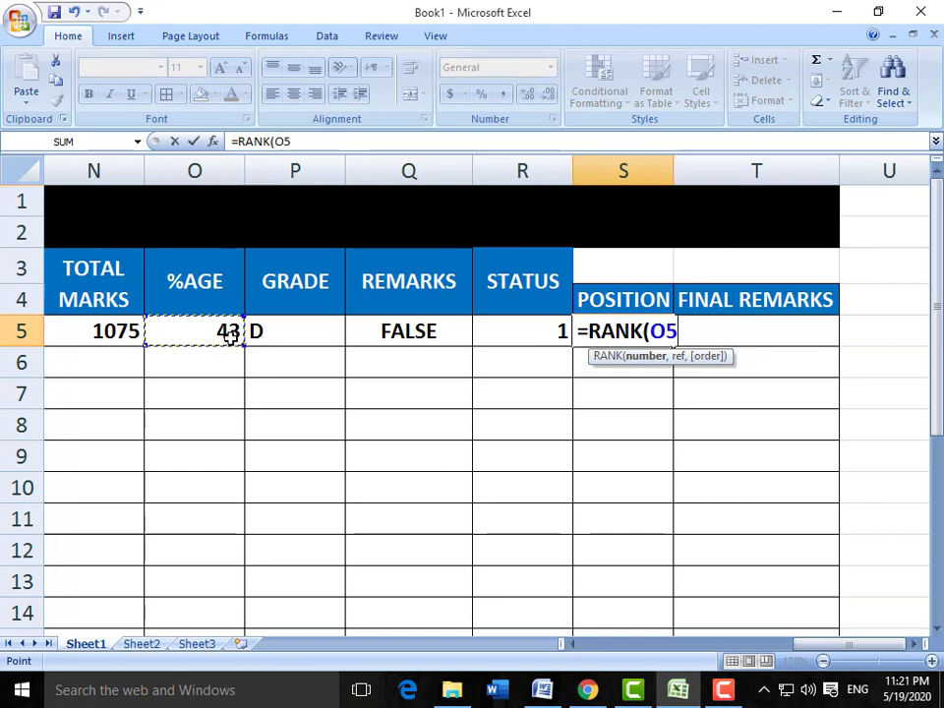
text(,)
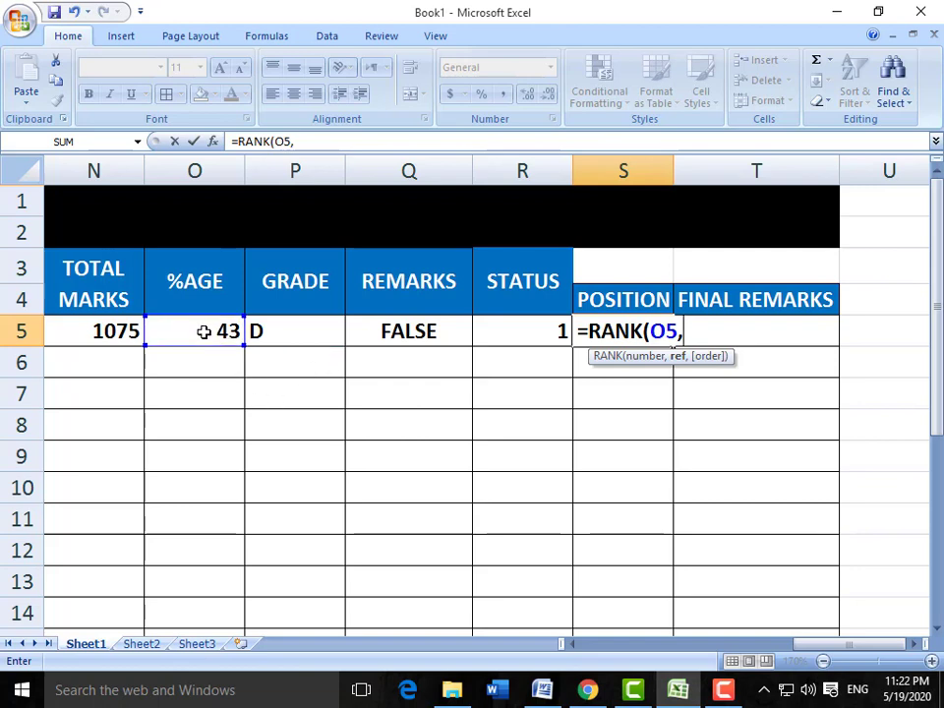
drag(204, 332, 209, 575)
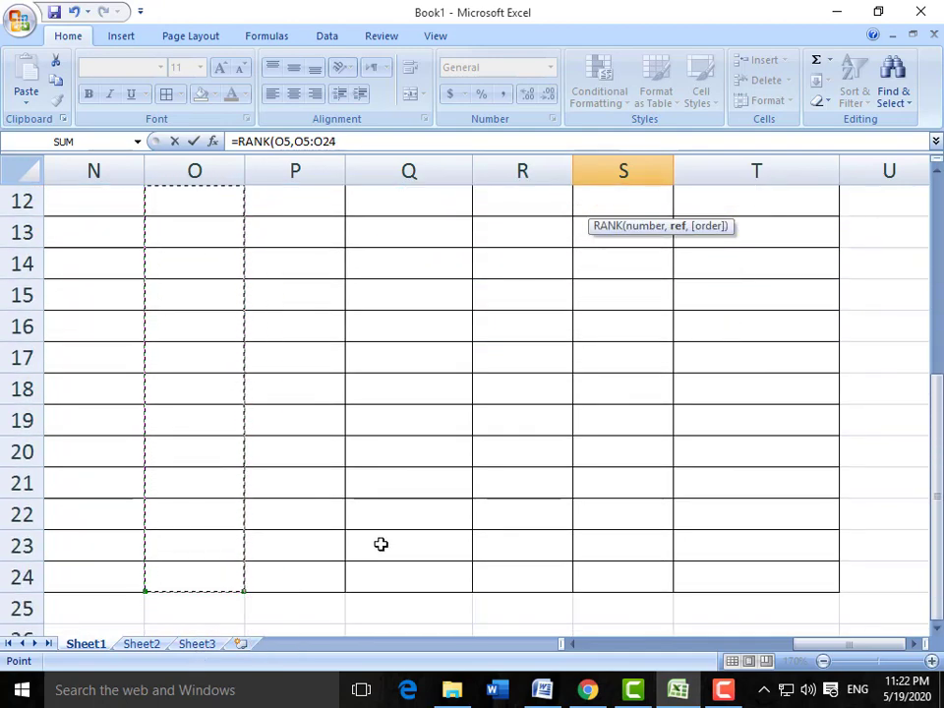
scroll(381, 544, up, 4)
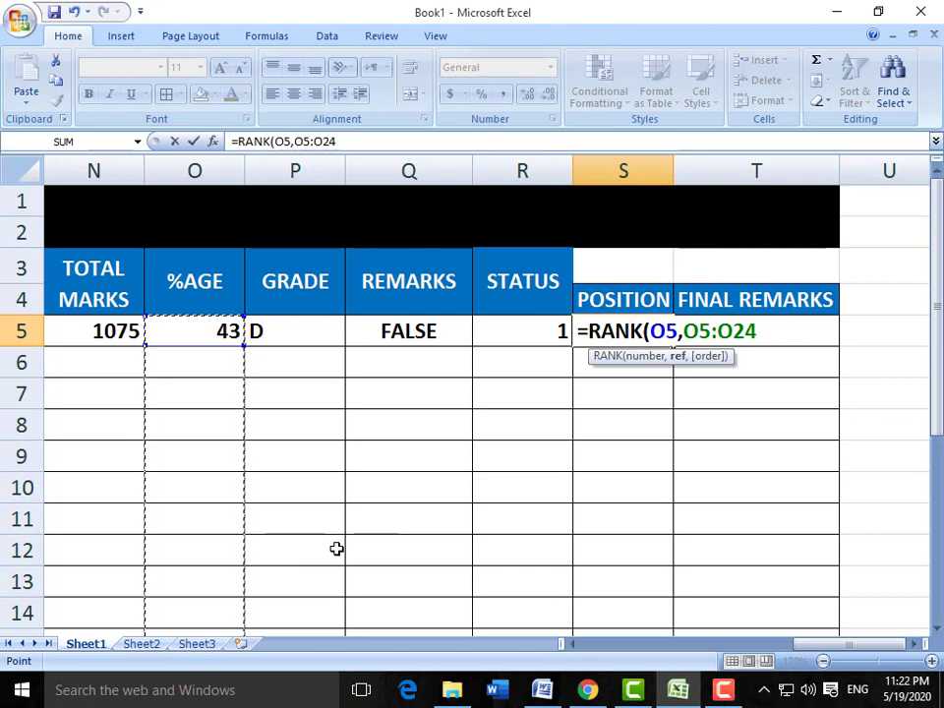
text())
key(Return)
key(Up)
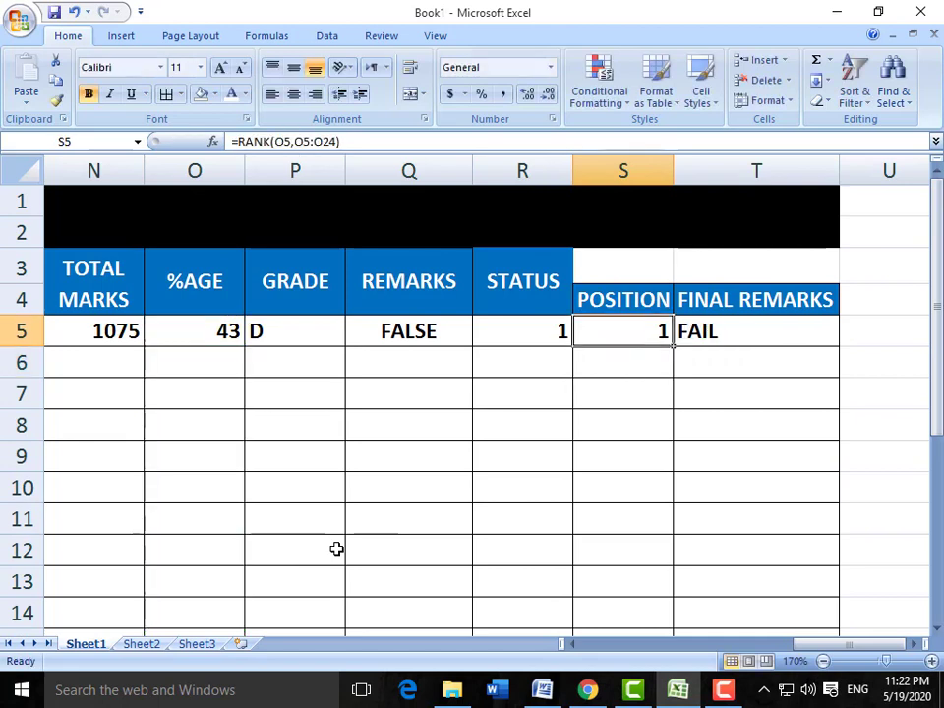
Edit the rank formula in S5 to make the start of its percentage range absolute as $O$5
key(F2)
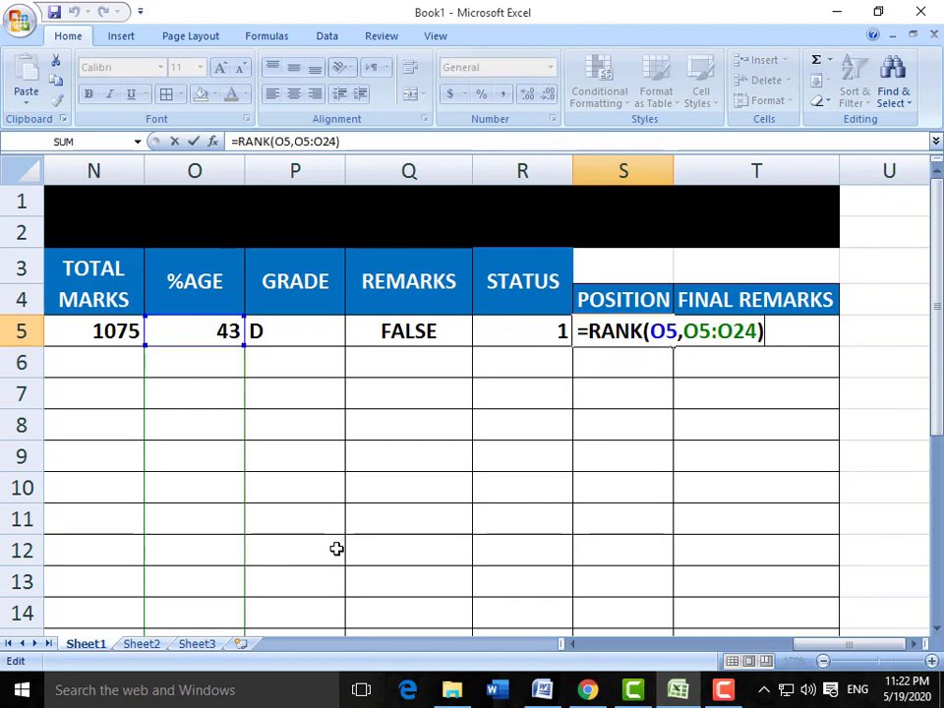
key(Left)
key(Left)
key(Left)
key(Left)
key(Left)
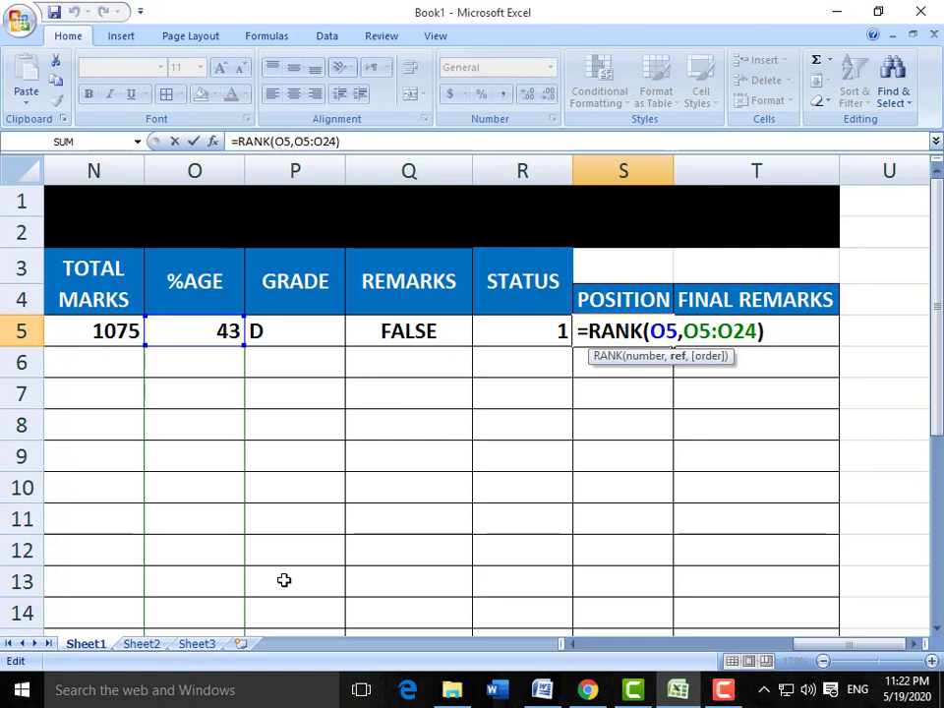
key(Left)
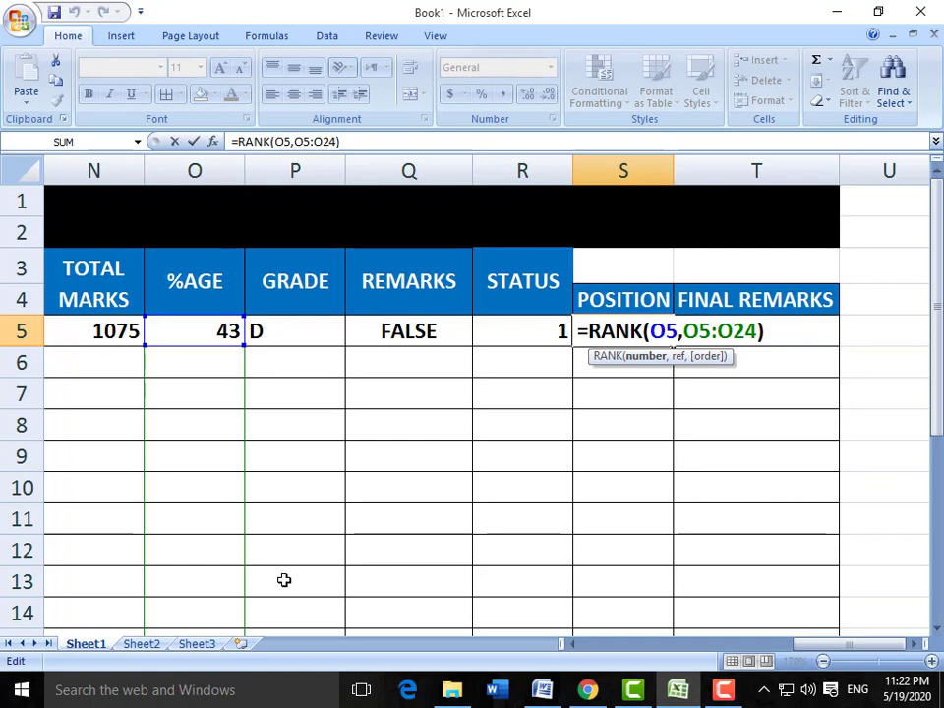
key(Left)
key(Right)
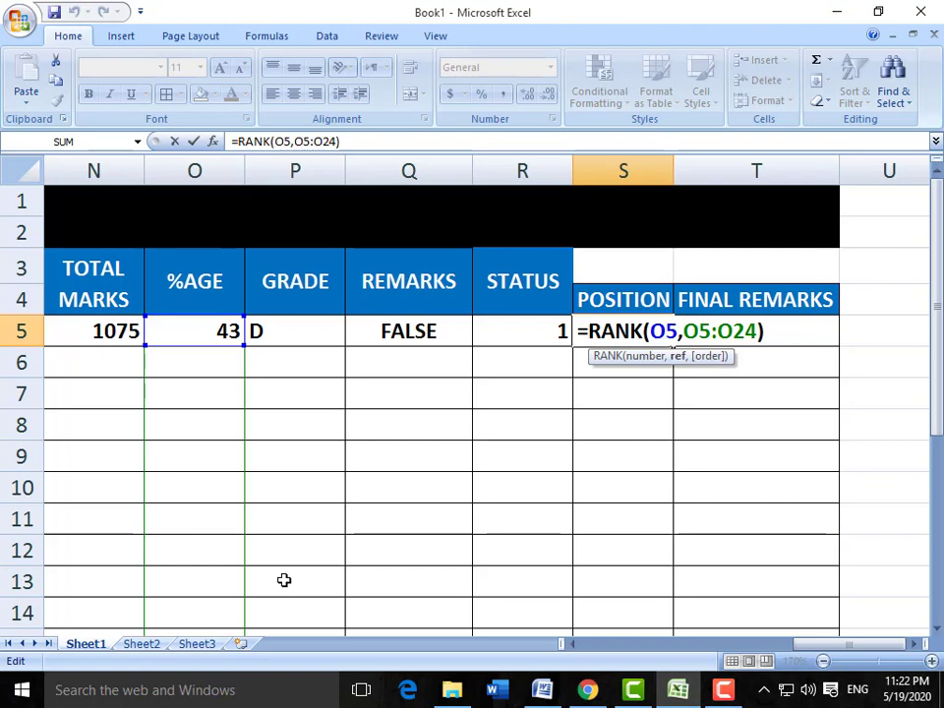
key(Right)
key(F4)
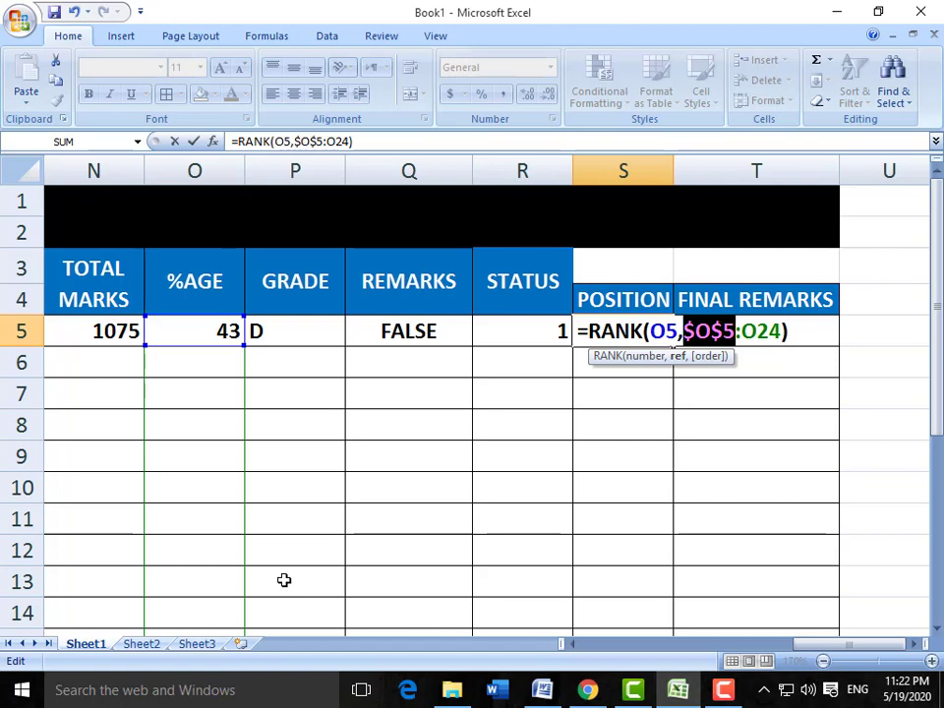
Cycle the range's starting reference through its mixed and relative forms, back to the absolute $O$5
key(F4)
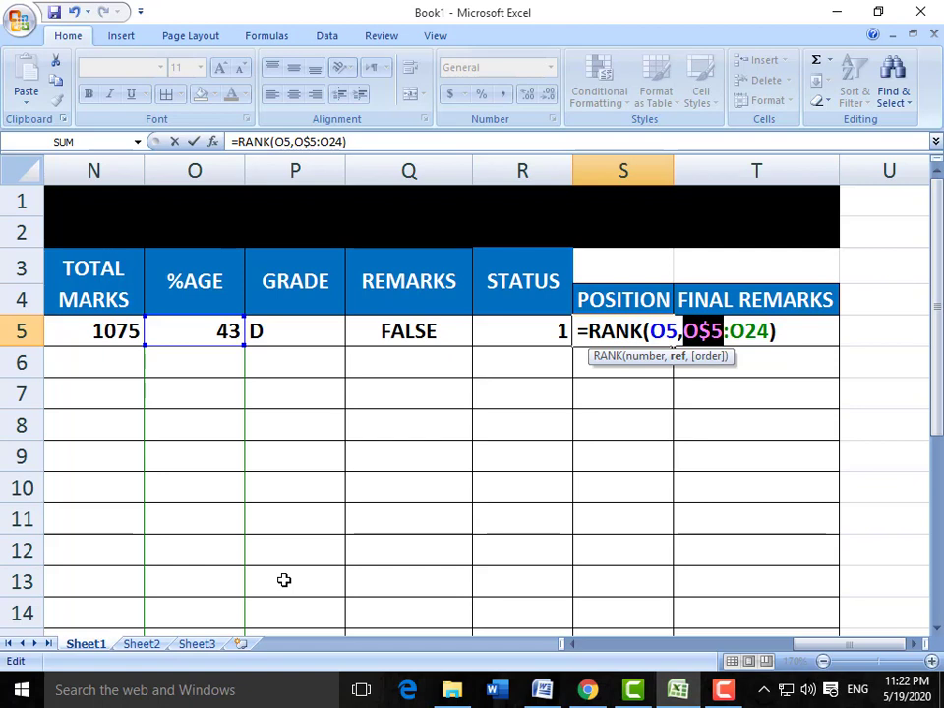
key(F4)
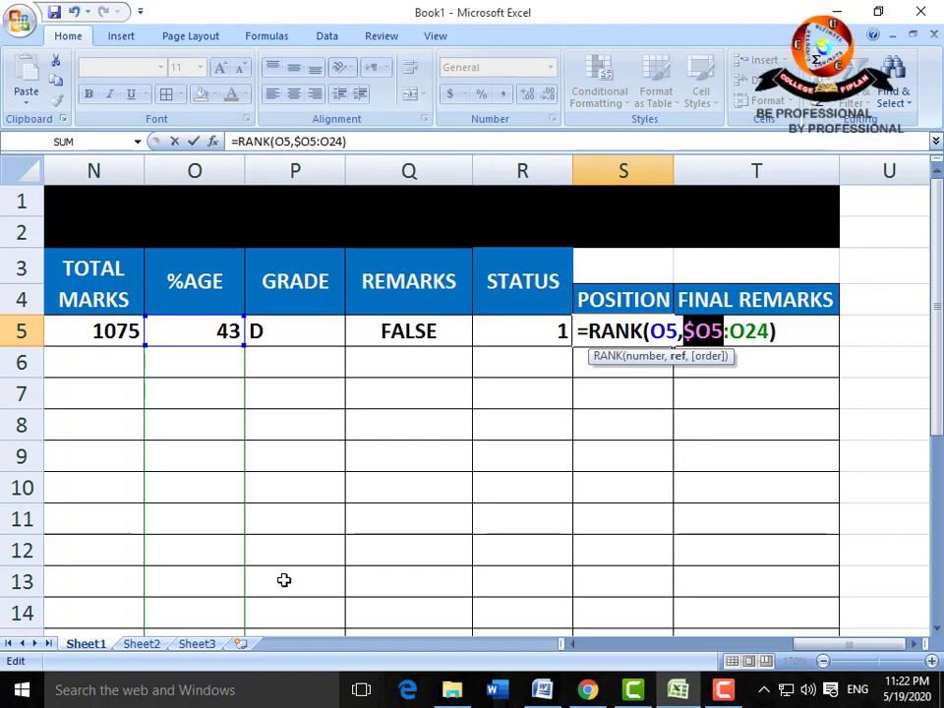
key(F4)
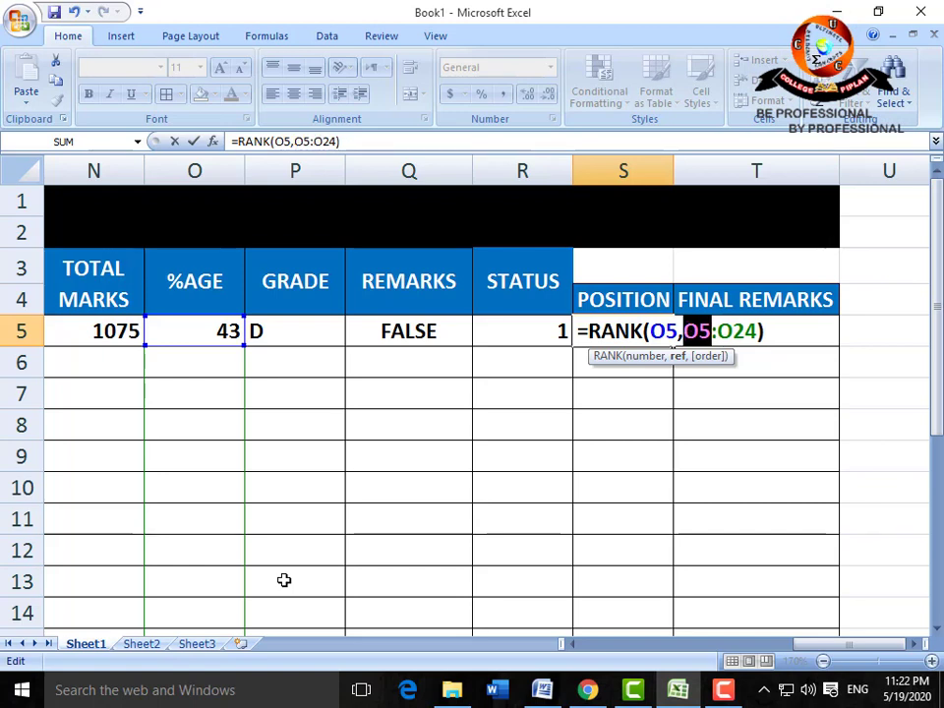
key(F4)
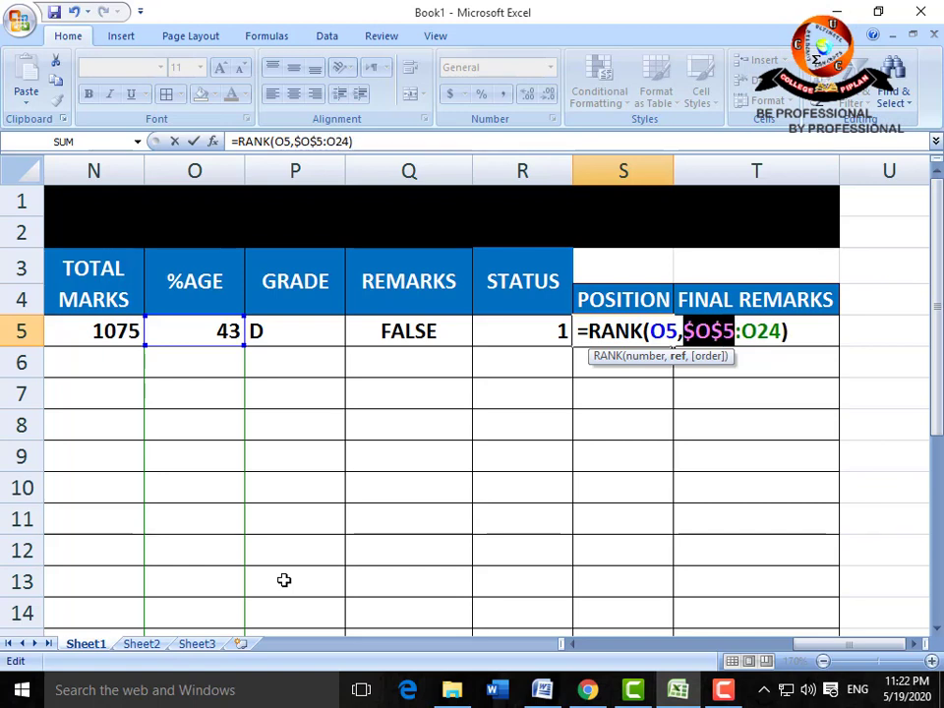
Make the end of the rank range in S5 absolute as $O$24, completing the formula =RANK(O5,$O$5:$O$24)
key(Right)
key(Right)
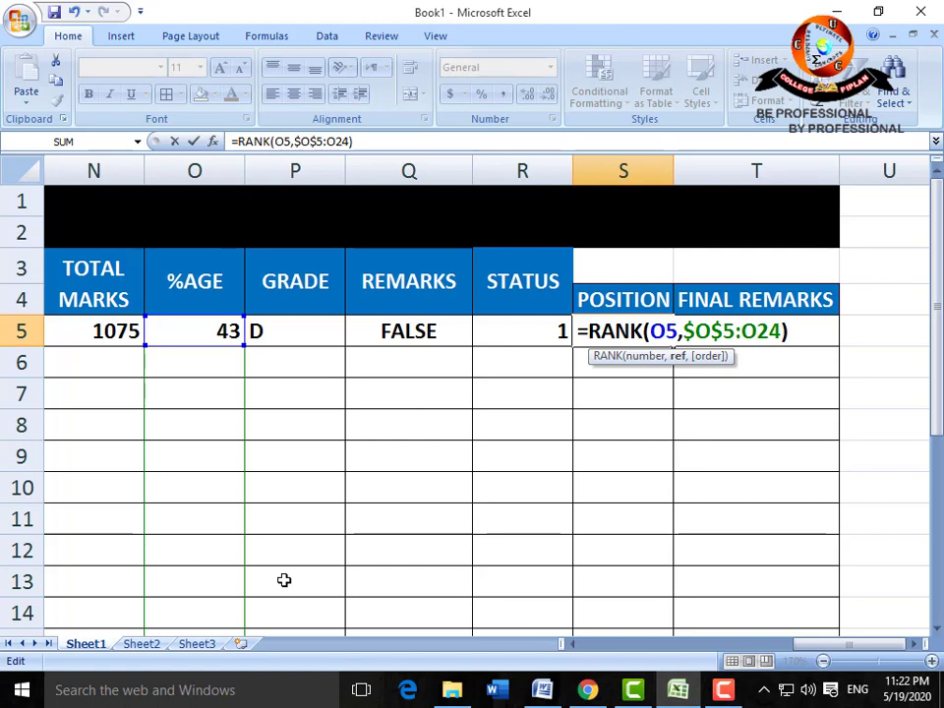
key(F4)
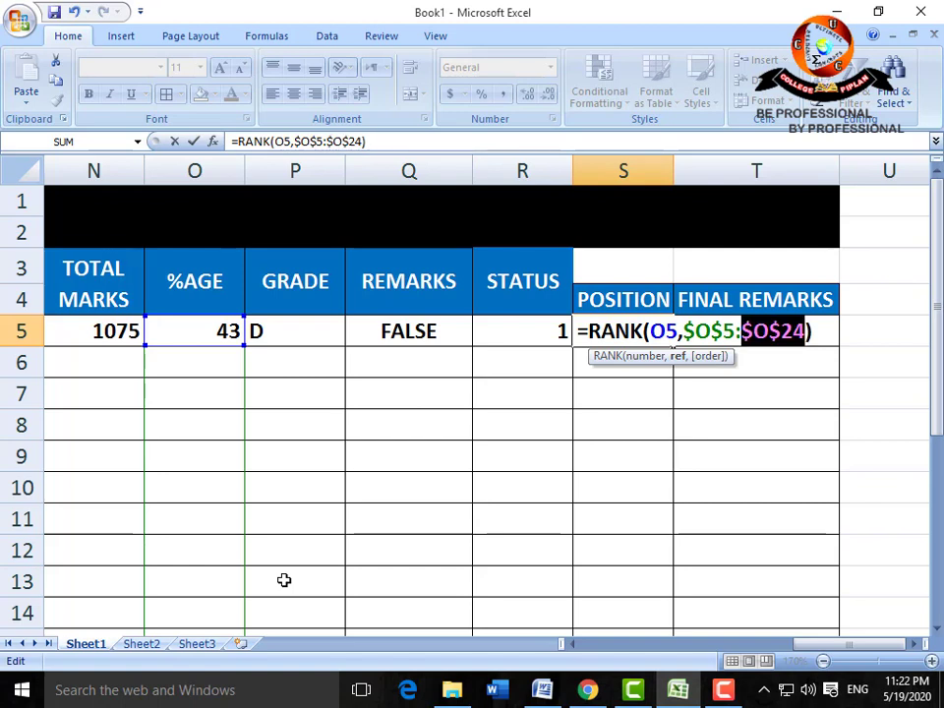
key(Right)
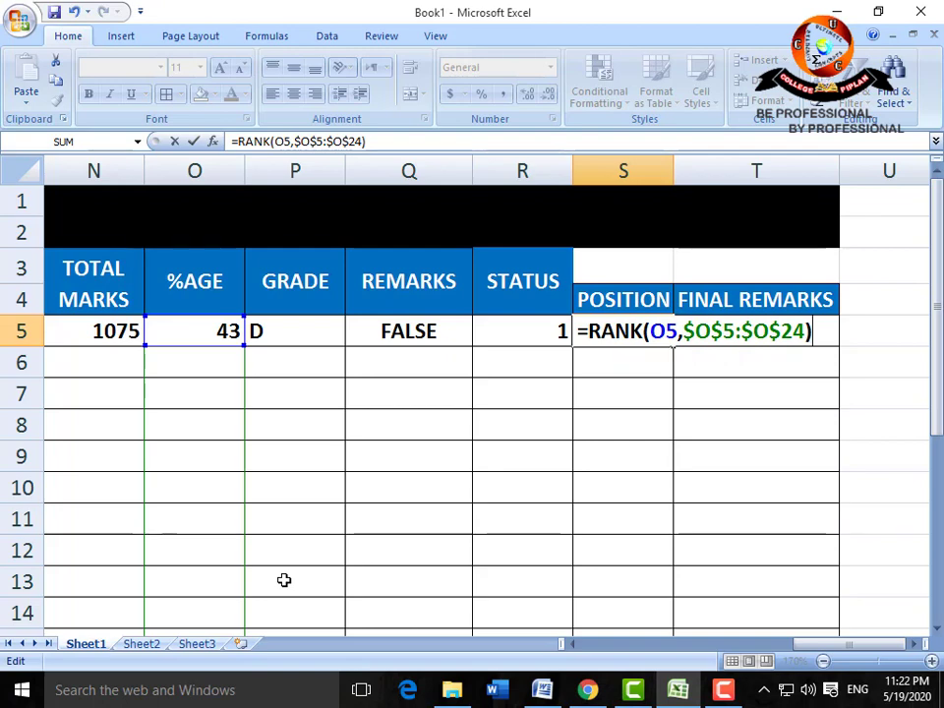
key(Return)
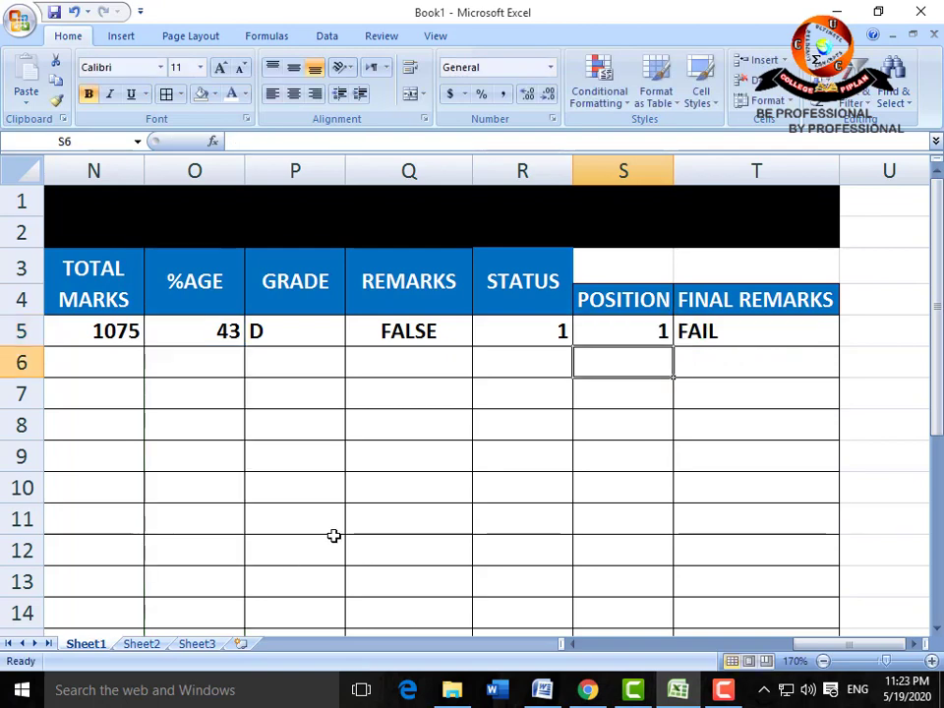
Try copying the relative total marks formula from N5 down to N6, and clear the copied cell
click(573, 644)
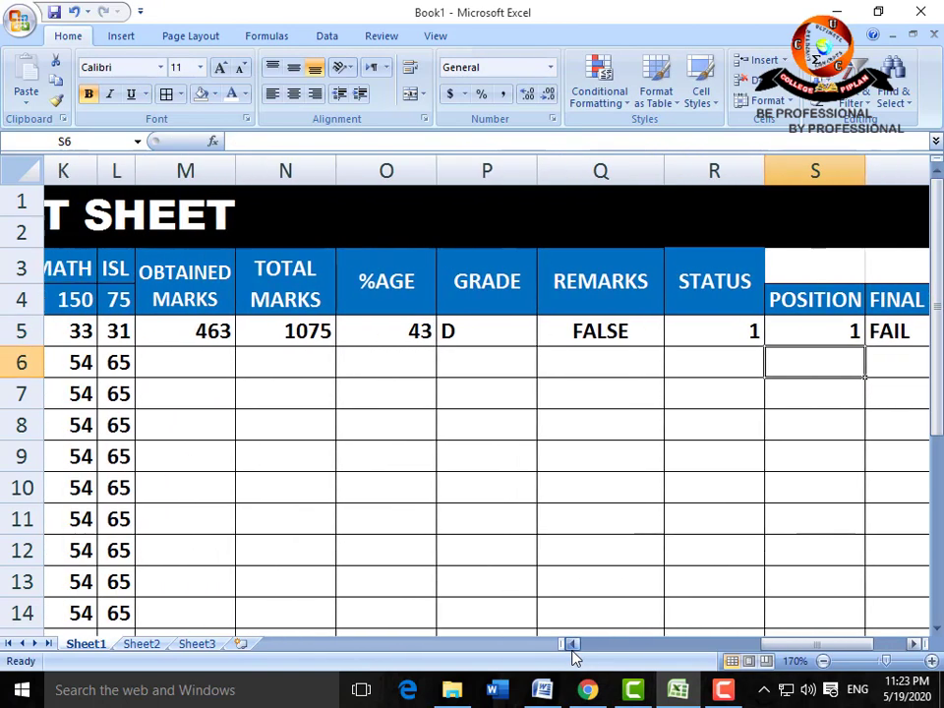
click(421, 334)
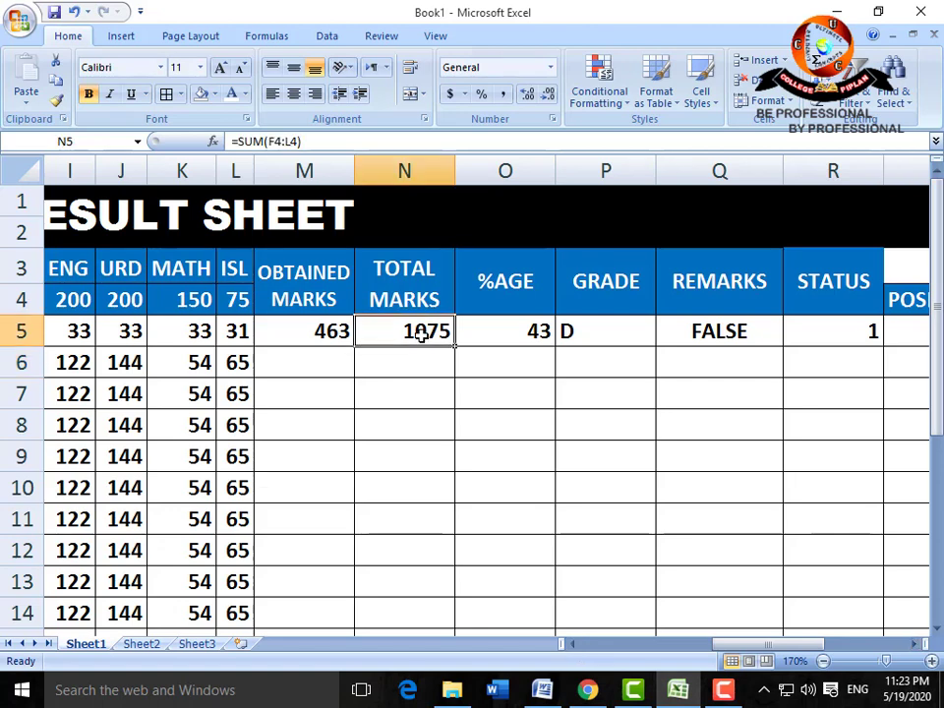
drag(454, 346, 455, 379)
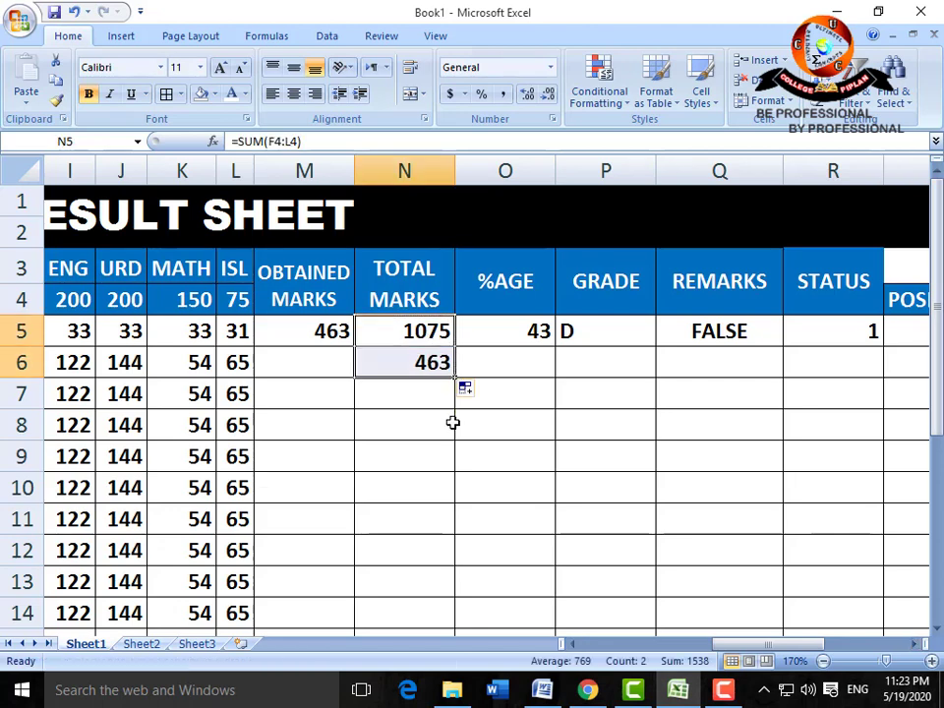
click(422, 364)
key(Delete)
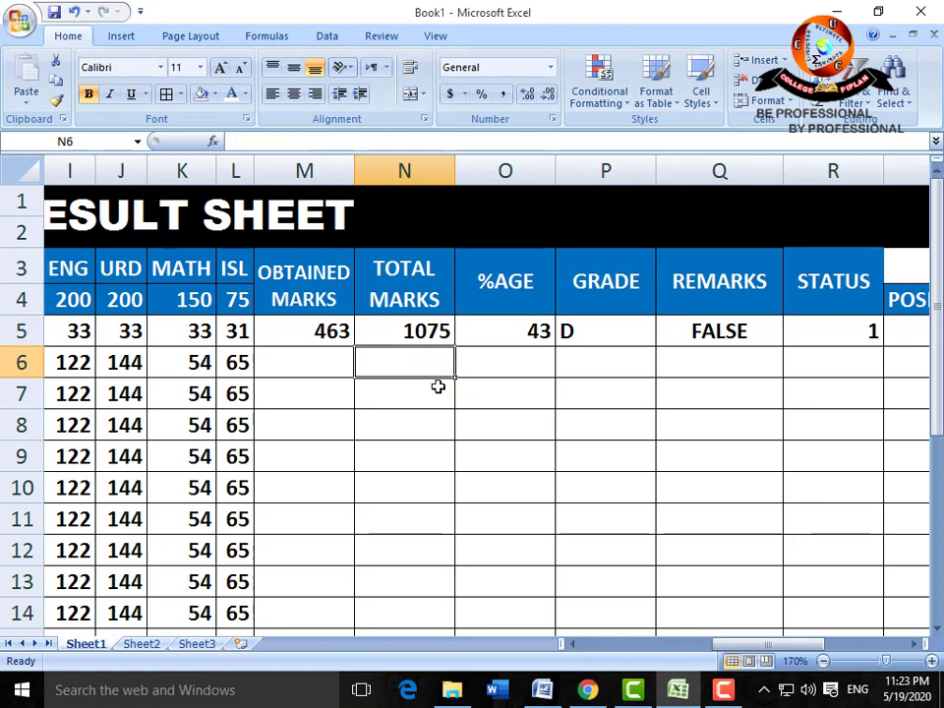
Make both references of the total marks formula in N5 absolute, giving =SUM($F$4:$L$4)
key(Up)
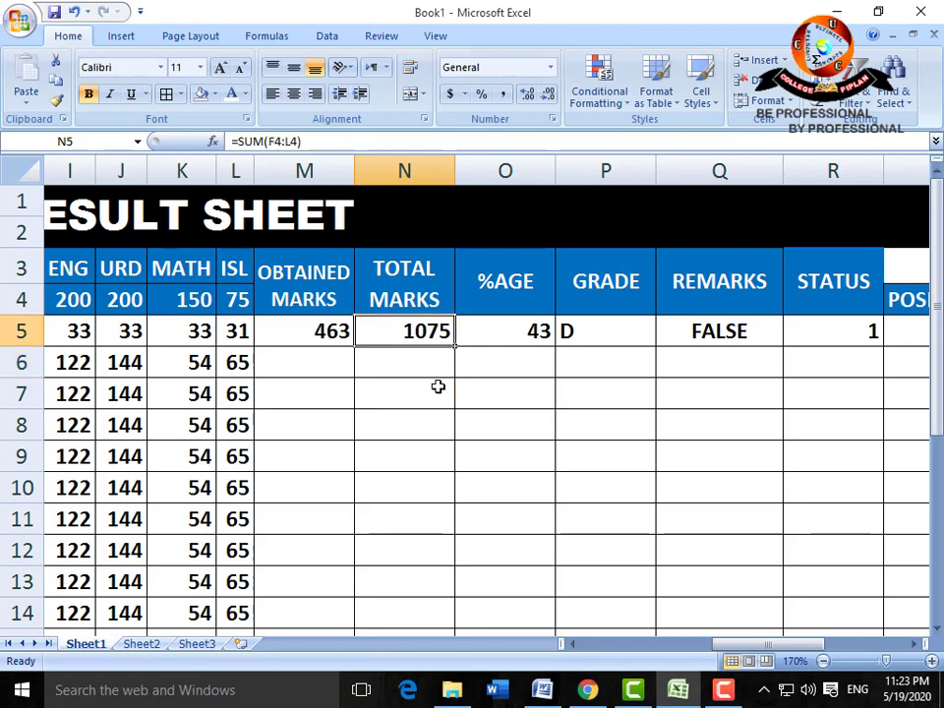
key(F2)
key(Left)
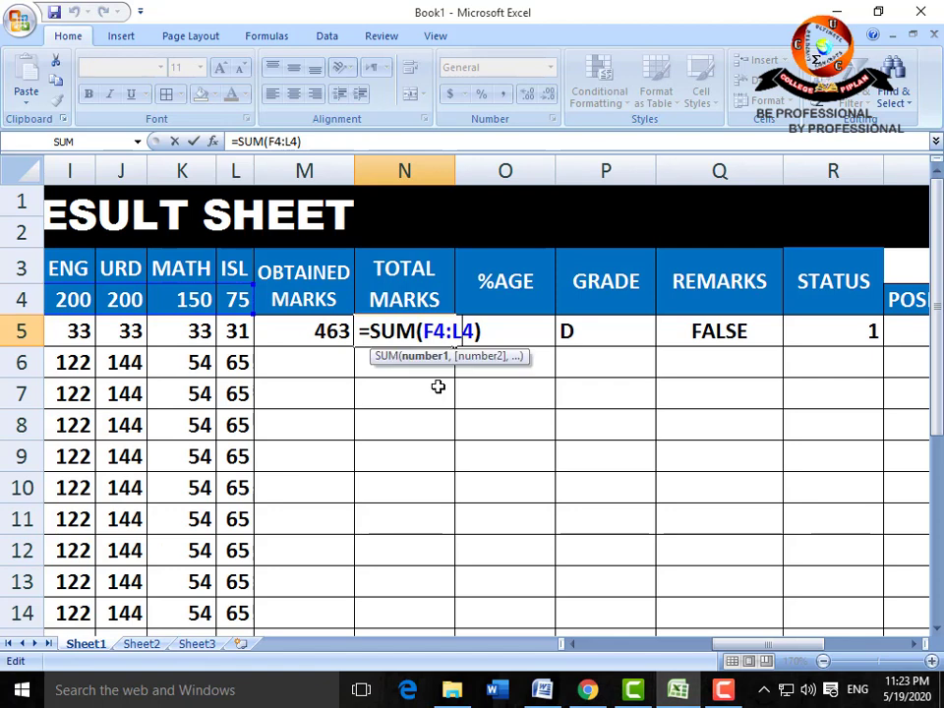
key(F4)
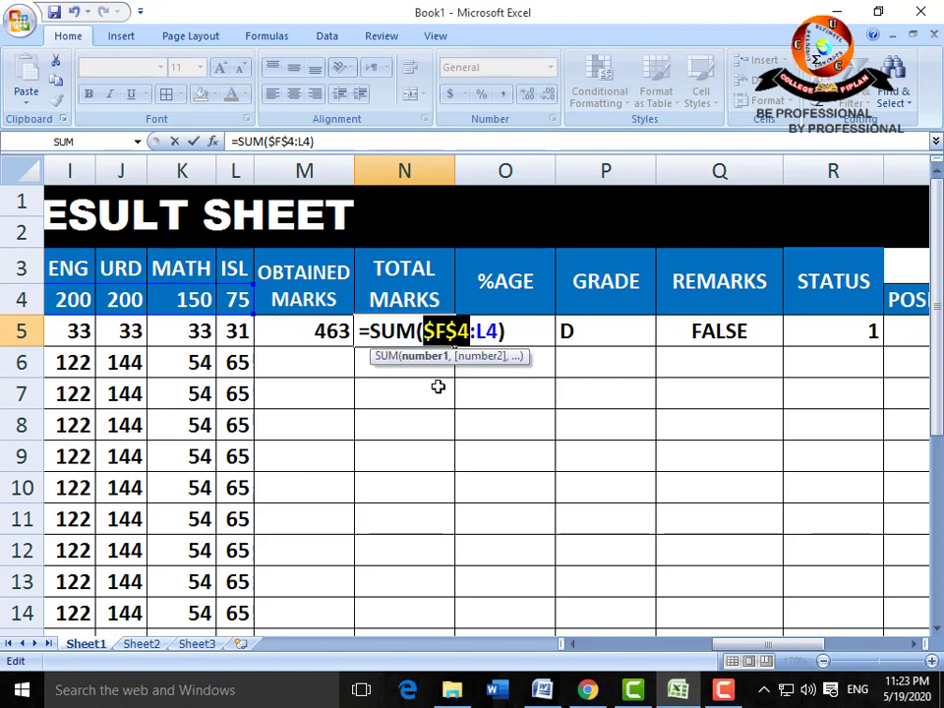
key(Right)
key(Right)
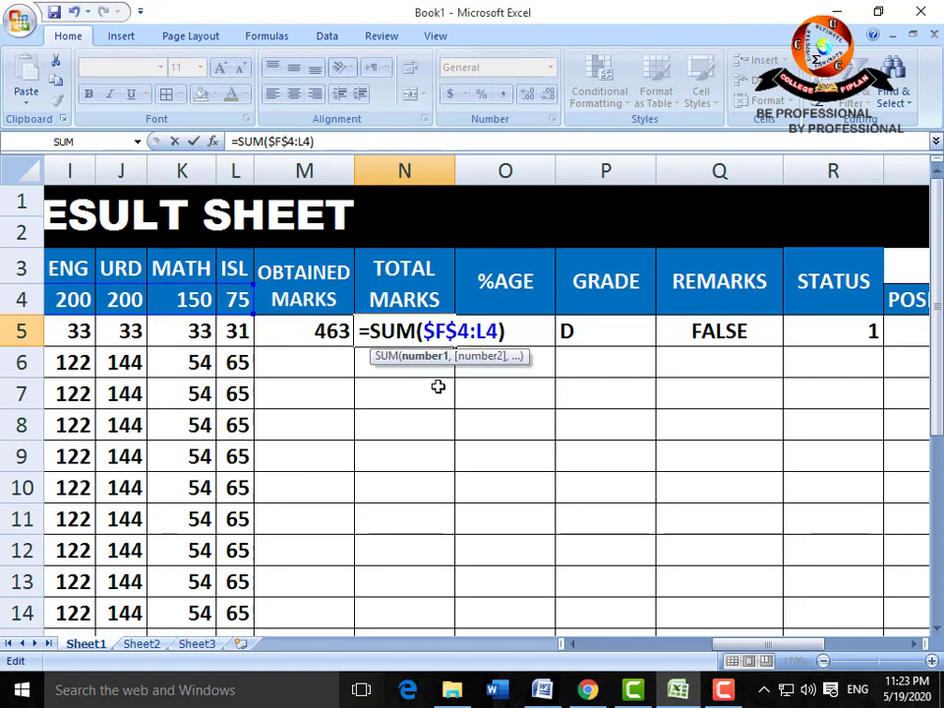
key(F4)
key(Return)
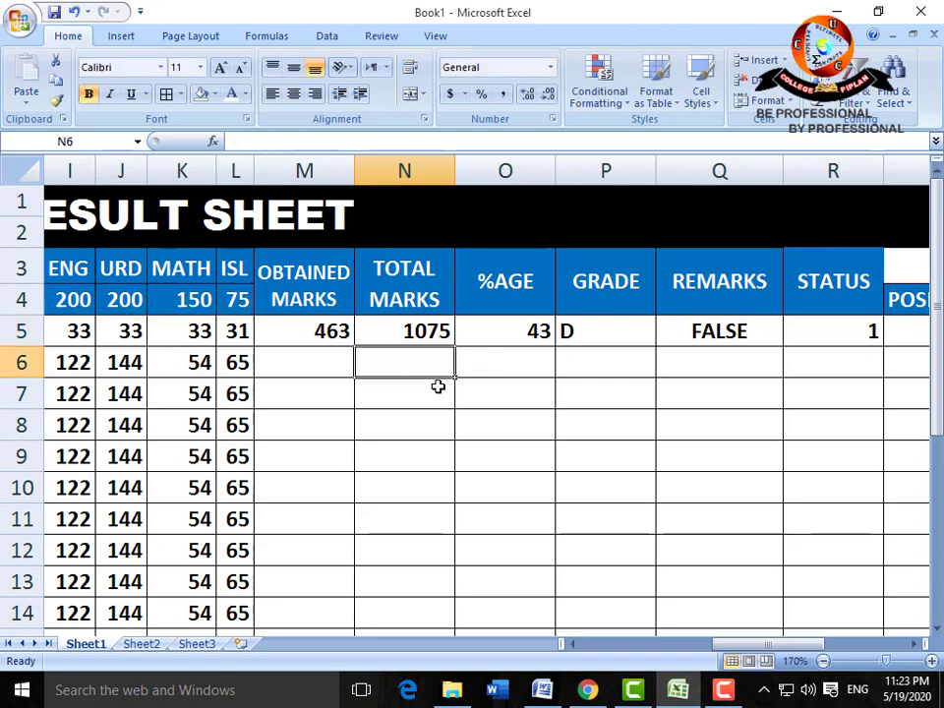
Fill the absolute total marks formula from N5 down to row 24 for all students
click(433, 337)
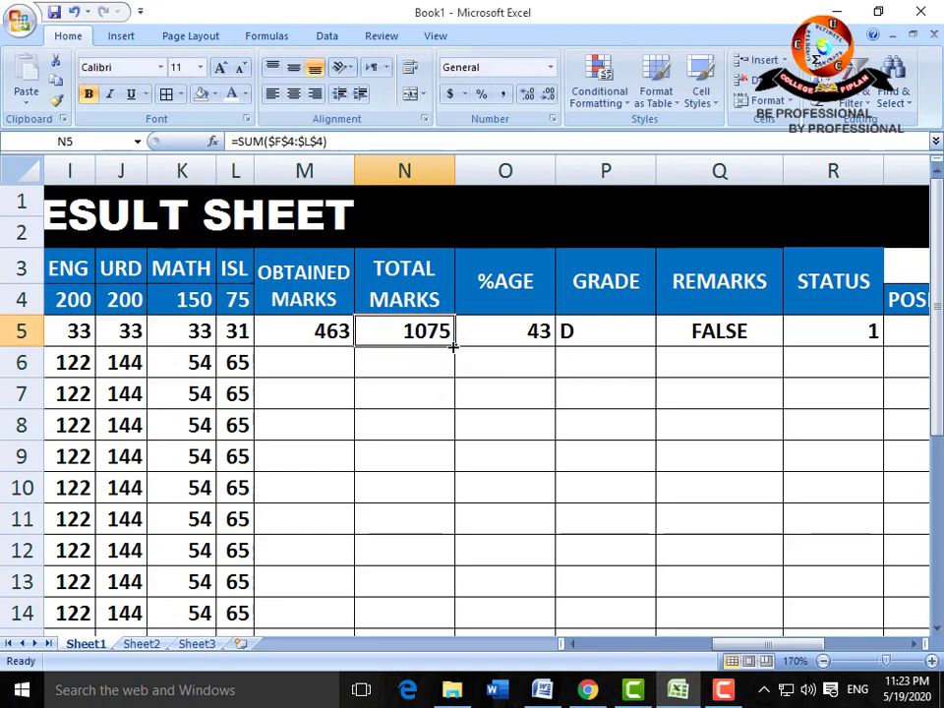
drag(453, 344, 455, 372)
scroll(462, 435, down, 1)
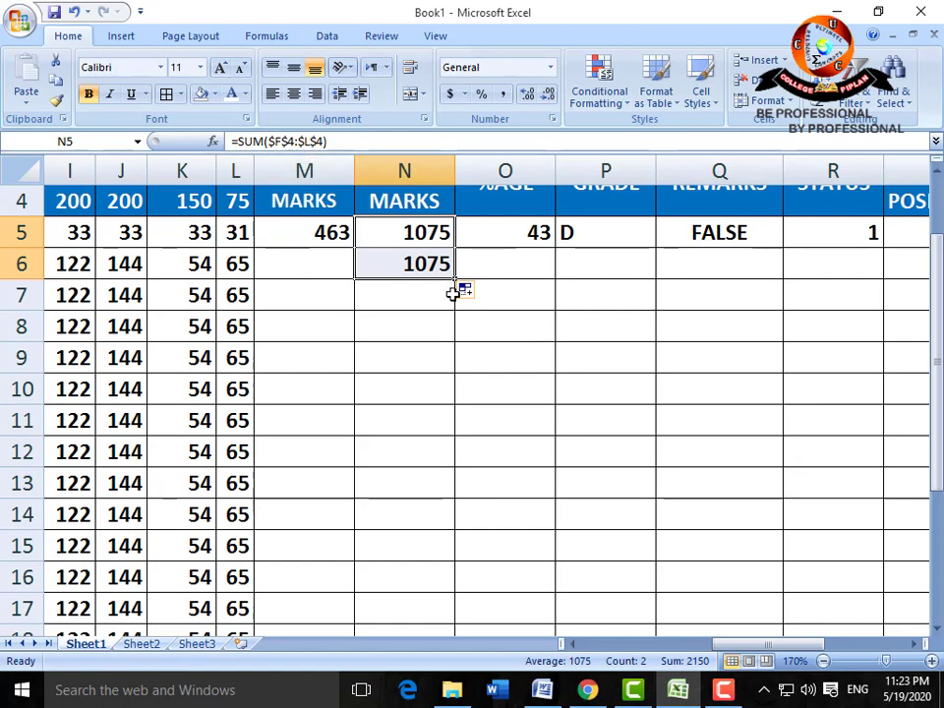
drag(453, 279, 454, 581)
scroll(399, 521, up, 4)
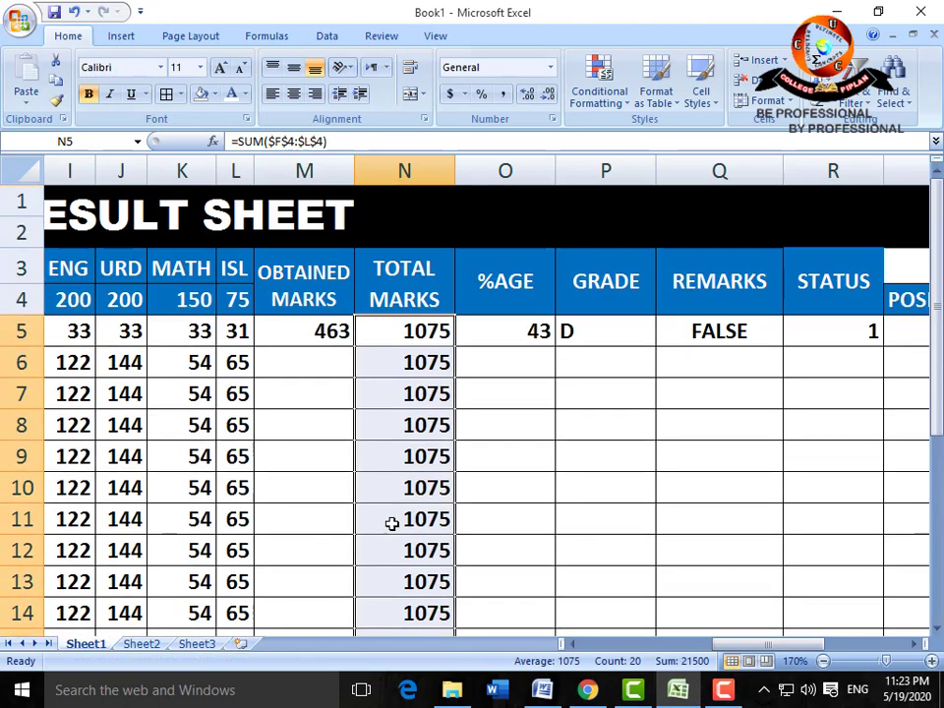
Fill the obtained marks formula from M5 down through M24
click(324, 338)
drag(352, 348, 352, 658)
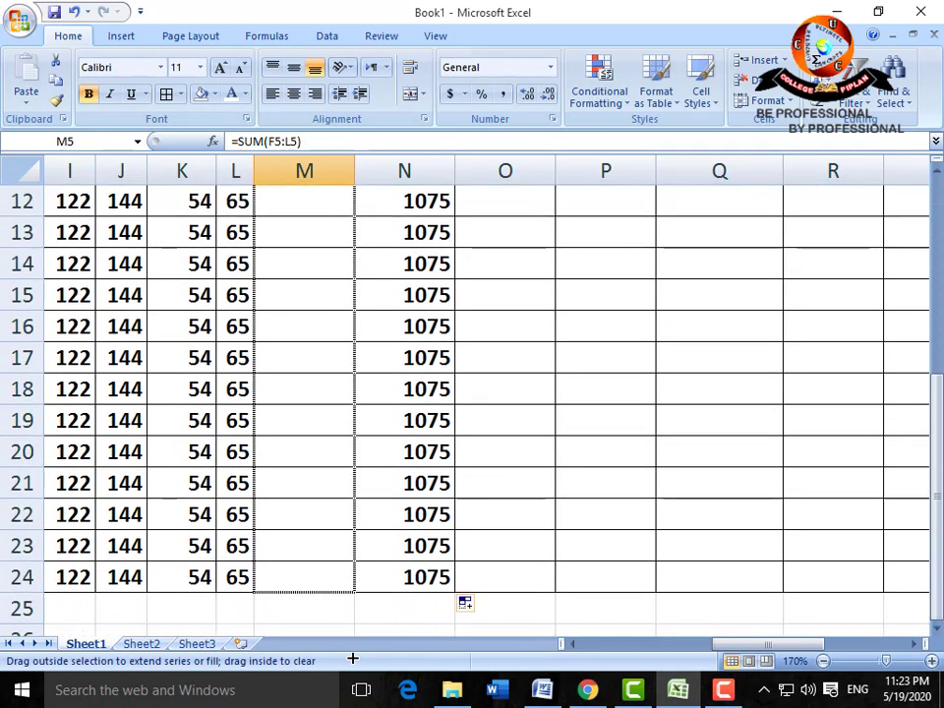
drag(352, 595, 352, 595)
scroll(376, 482, up, 3)
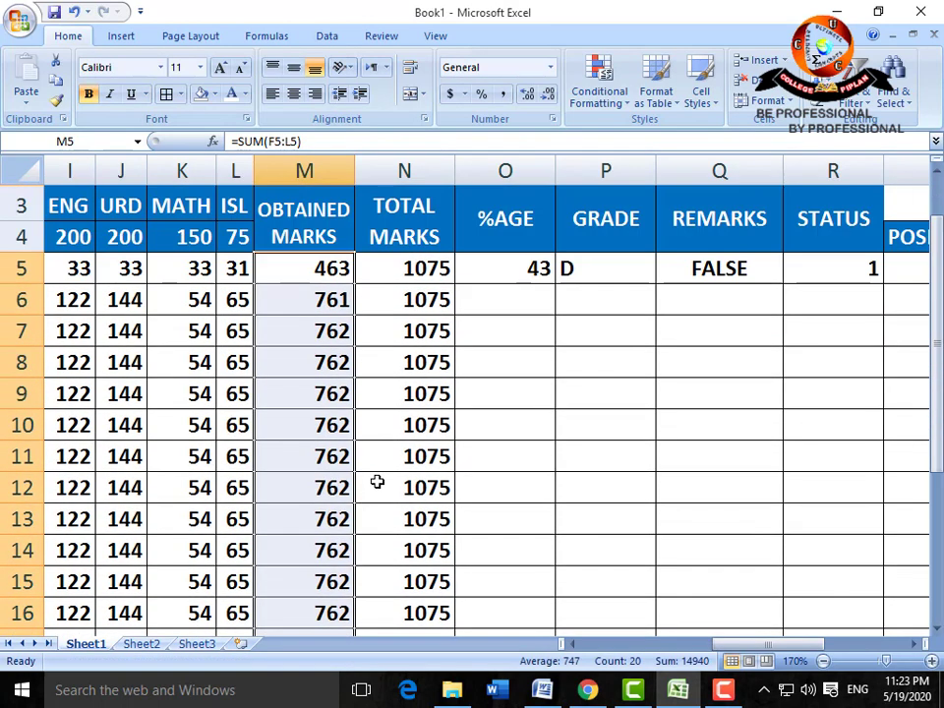
Change the third student's ISL marks in L7 to 44
click(236, 335)
text(44)
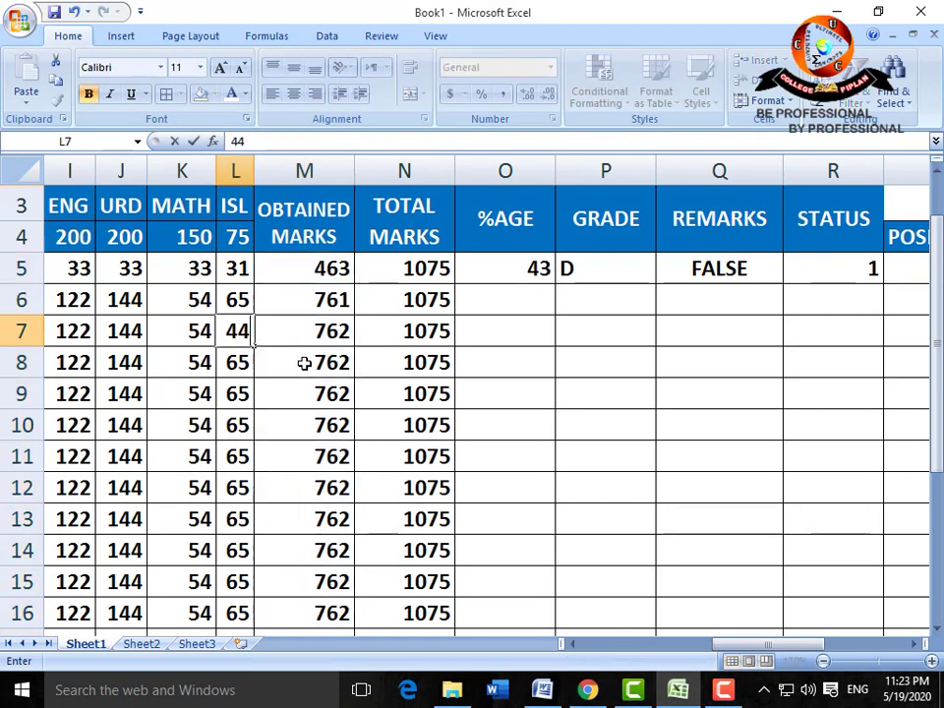
key(Tab)
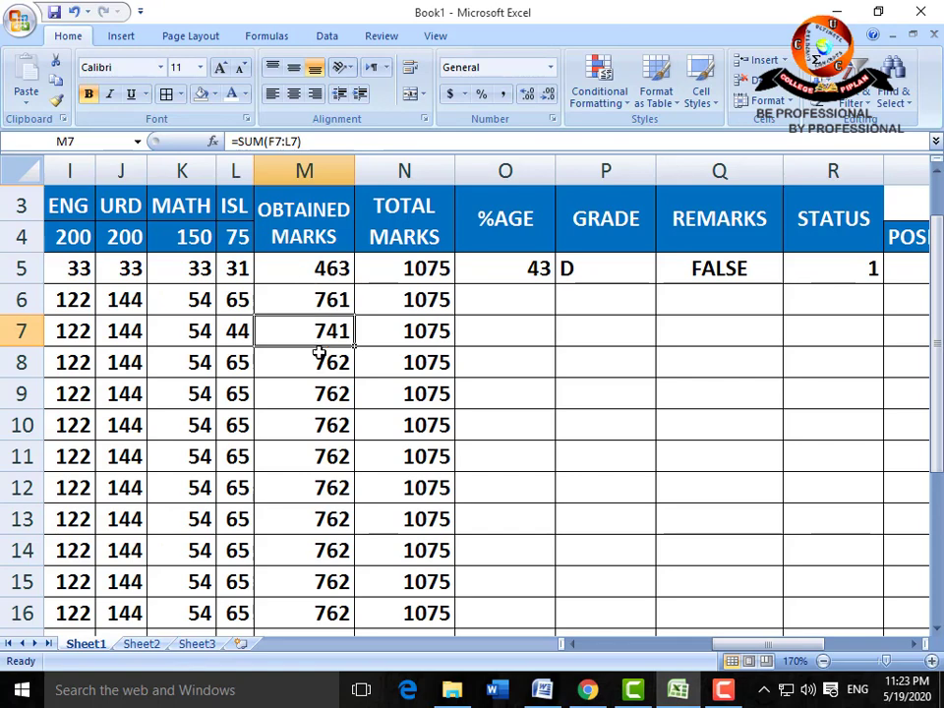
Fill the percentage formula in O5 and the grade formula in P5 down to row 24
click(484, 270)
drag(557, 281, 551, 590)
scroll(607, 500, up, 4)
click(629, 344)
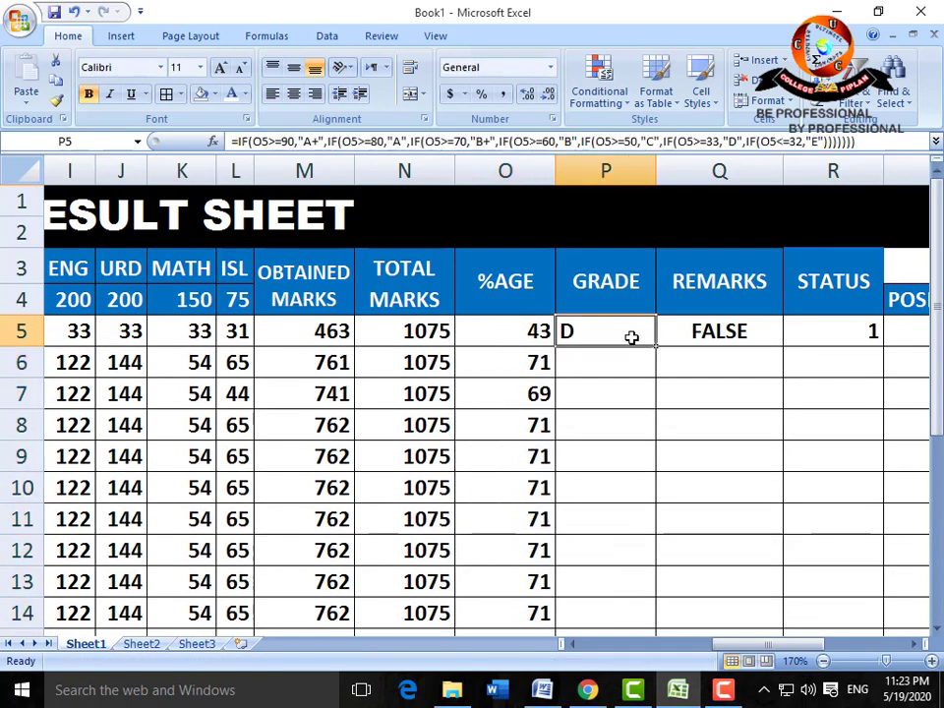
drag(655, 346, 655, 671)
drag(655, 593, 655, 593)
scroll(697, 516, up, 4)
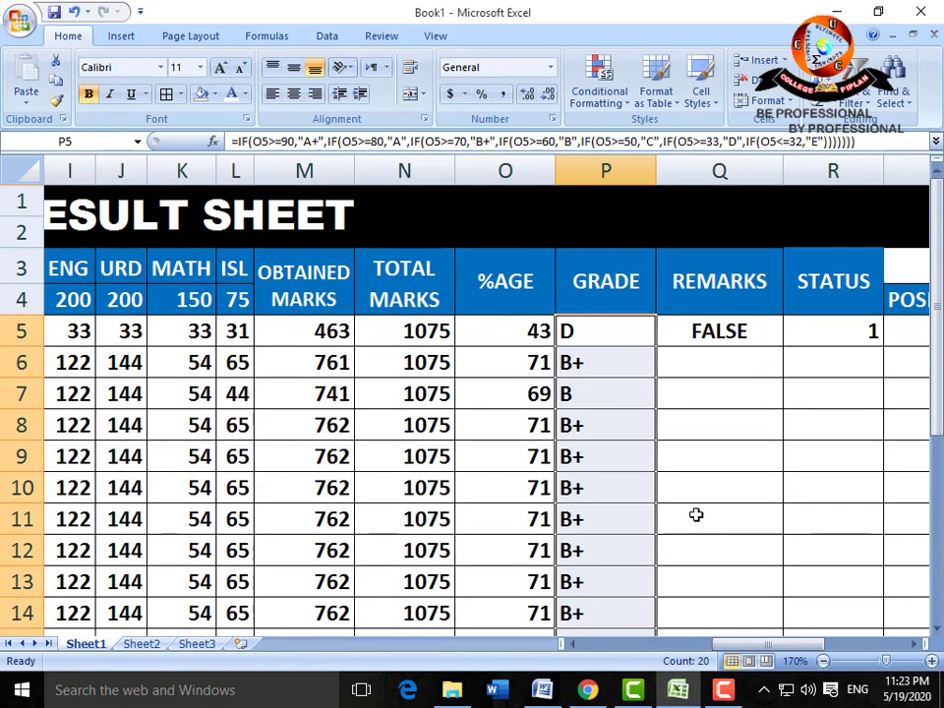
Fill the remarks formula in Q5 and the status formula in R5 down to row 24
click(757, 334)
drag(788, 348, 776, 579)
scroll(798, 553, up, 4)
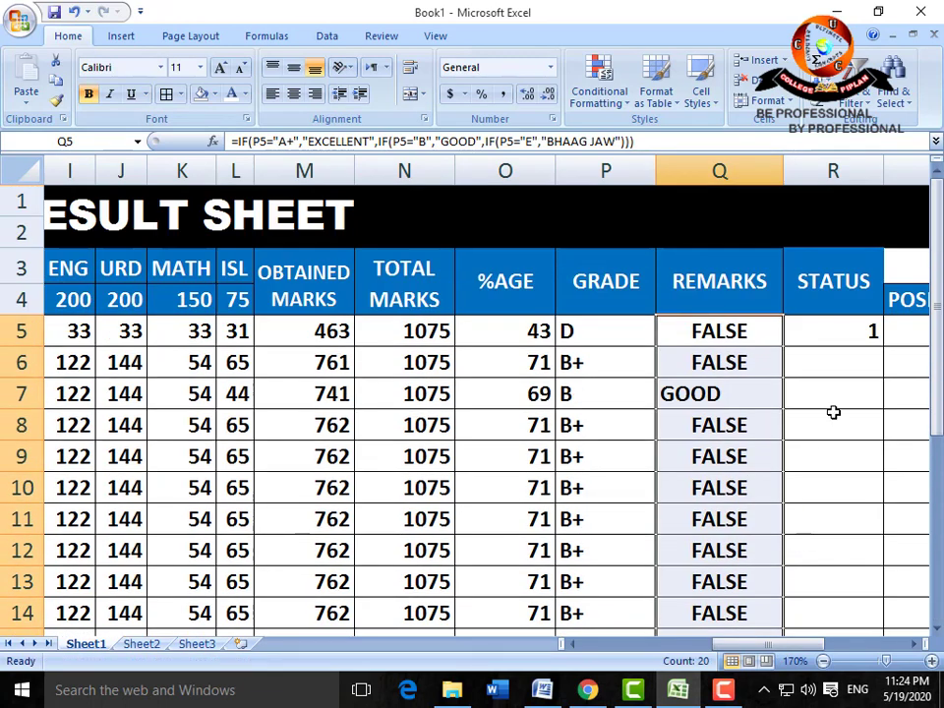
click(916, 646)
click(916, 646)
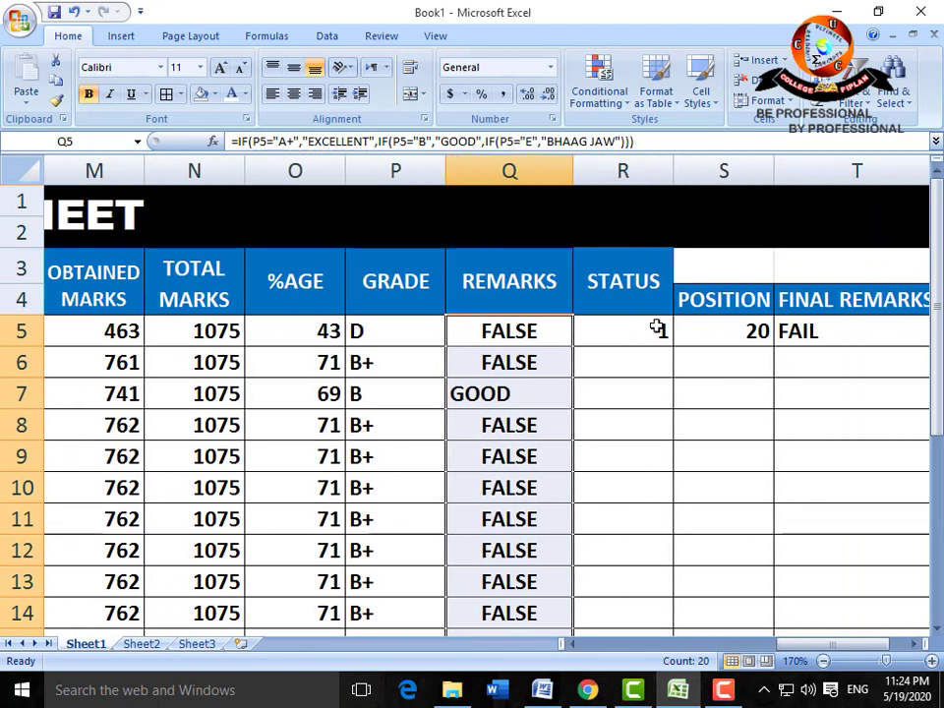
click(660, 331)
drag(677, 343, 687, 573)
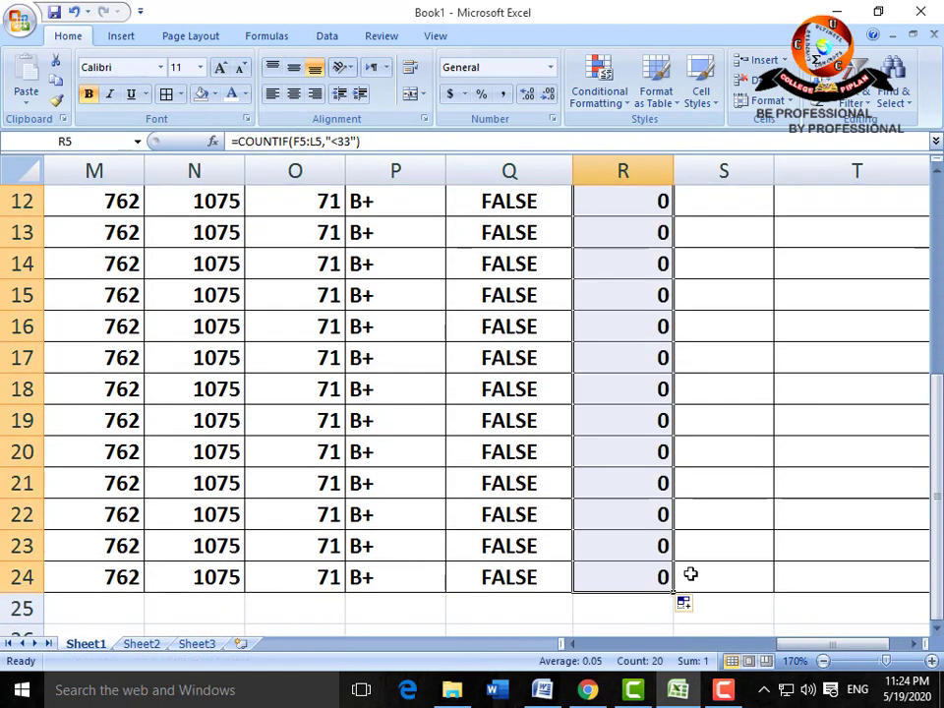
scroll(708, 560, up, 4)
Fill the position rank formula from S5 down through S24
click(688, 334)
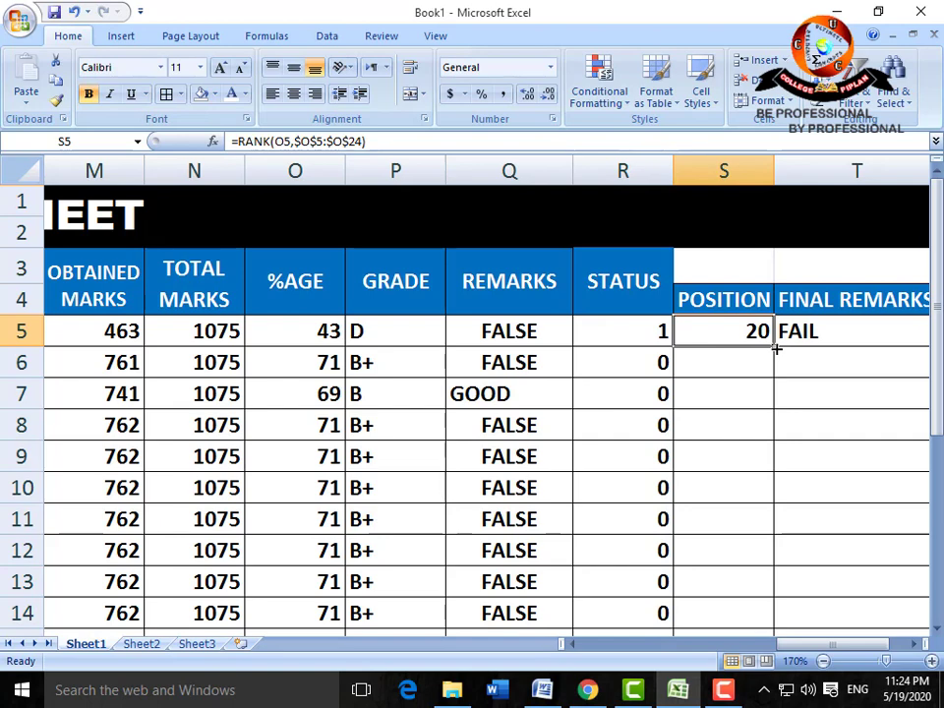
drag(778, 354, 769, 644)
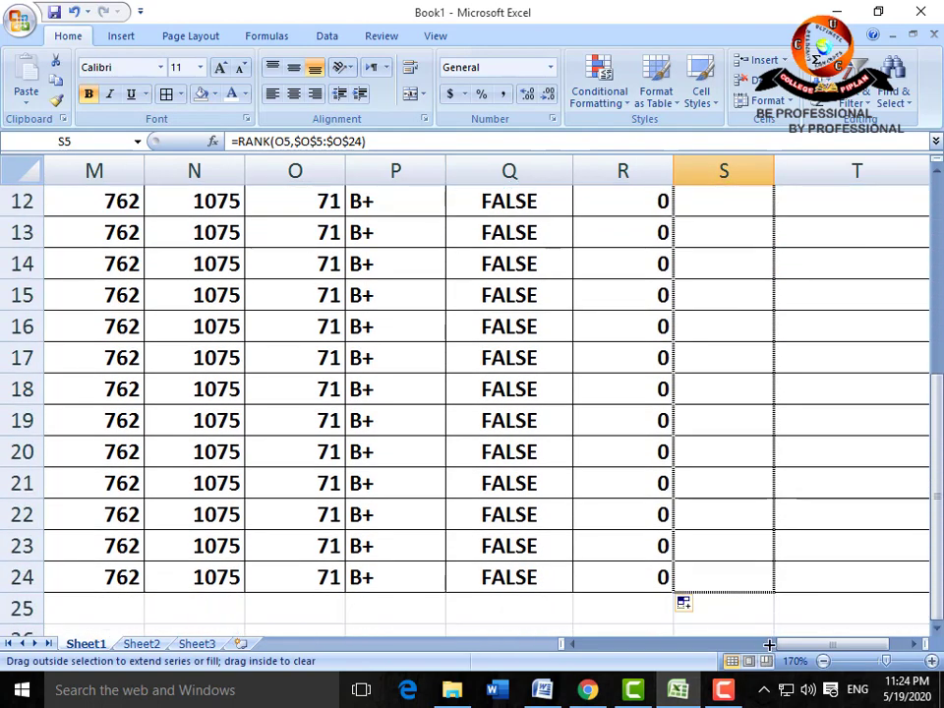
drag(776, 598, 776, 574)
scroll(776, 574, up, 3)
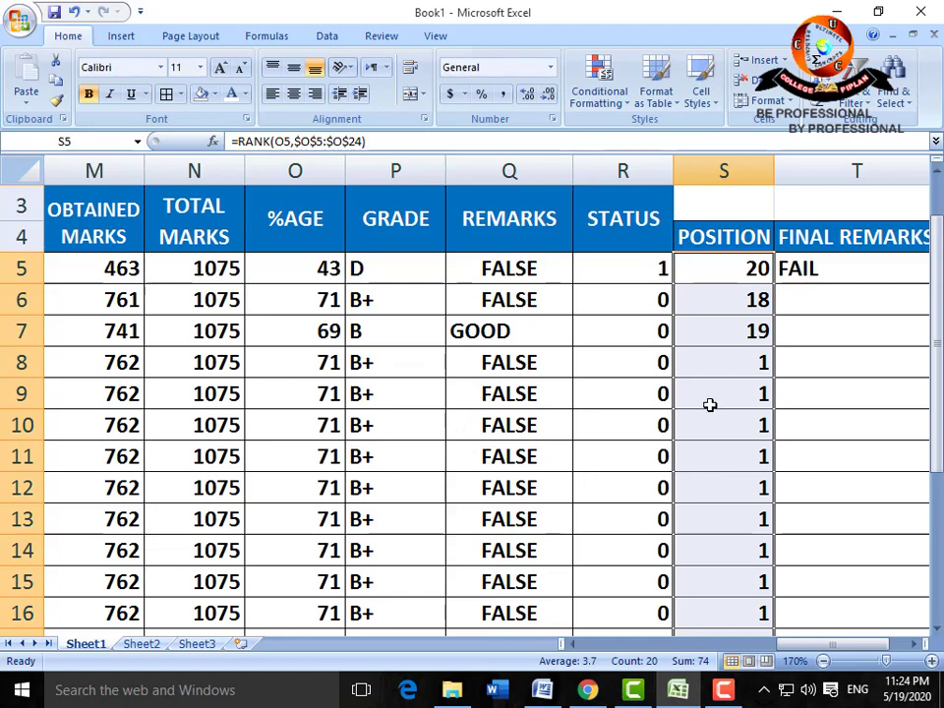
Fill the pass/fail final remarks formula from T5 down through T24 and check the filled column
scroll(874, 609, right, 3)
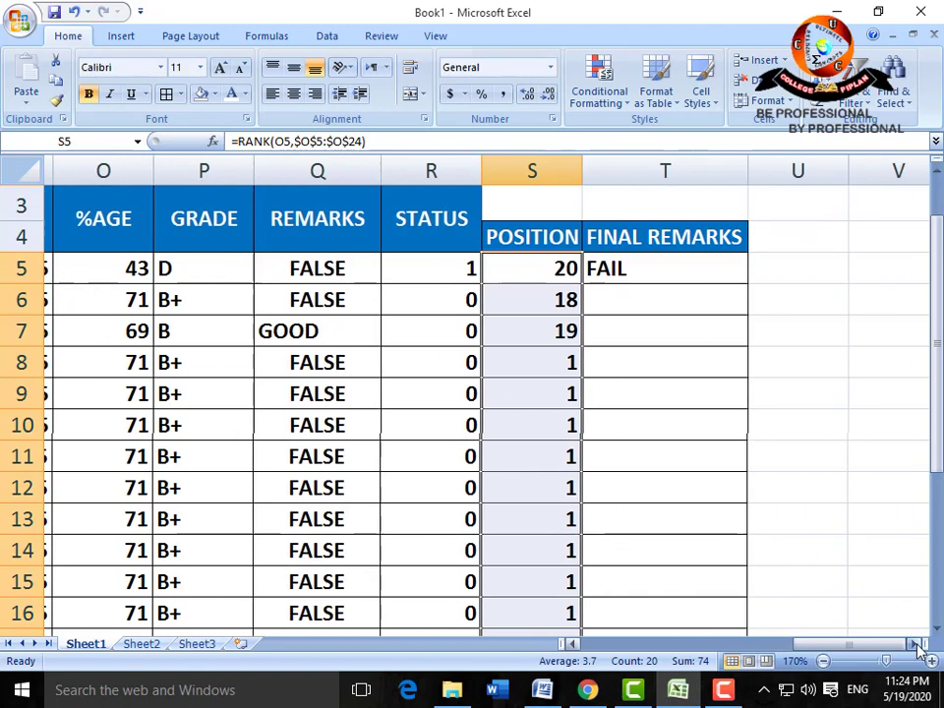
click(614, 285)
drag(639, 283, 634, 580)
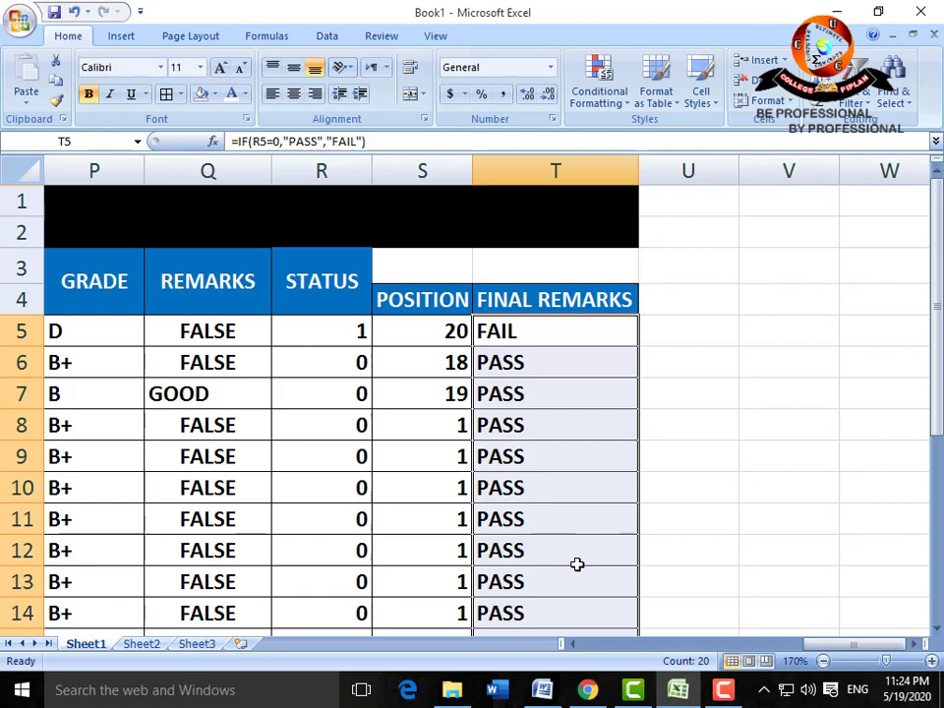
scroll(577, 564, down, 6)
scroll(577, 563, up, 5)
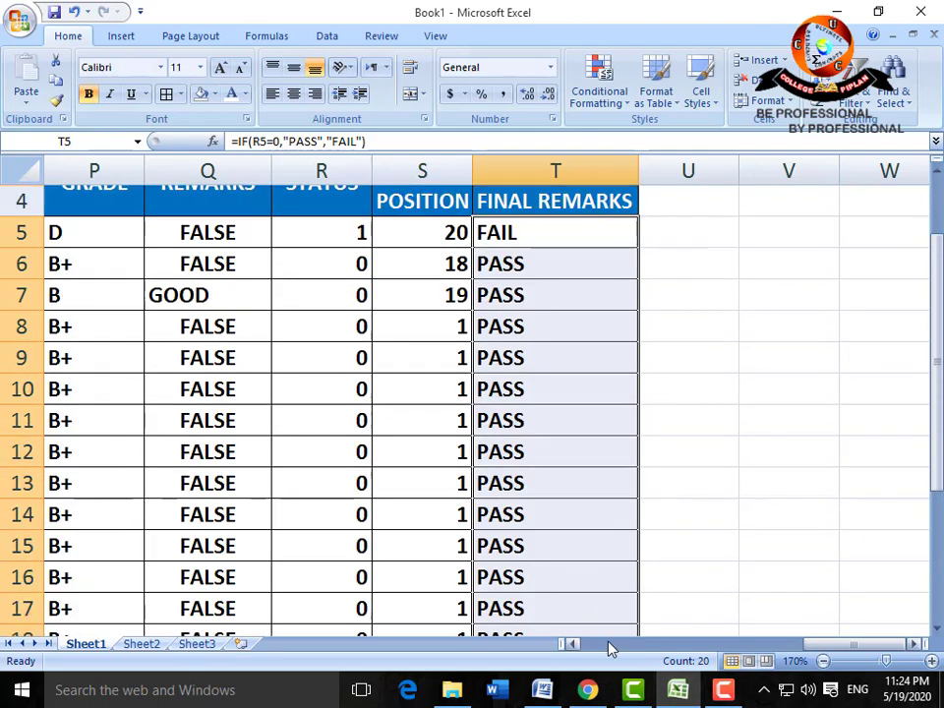
Select the first student's subject marks F5:L5 and review them against the calculated result columns
click(575, 645)
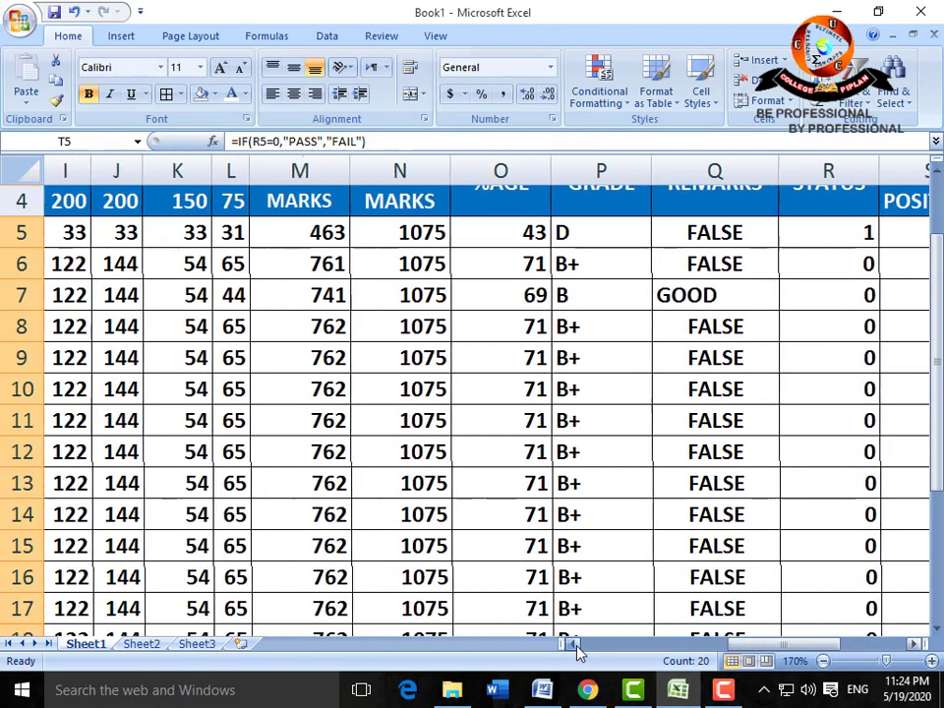
click(574, 646)
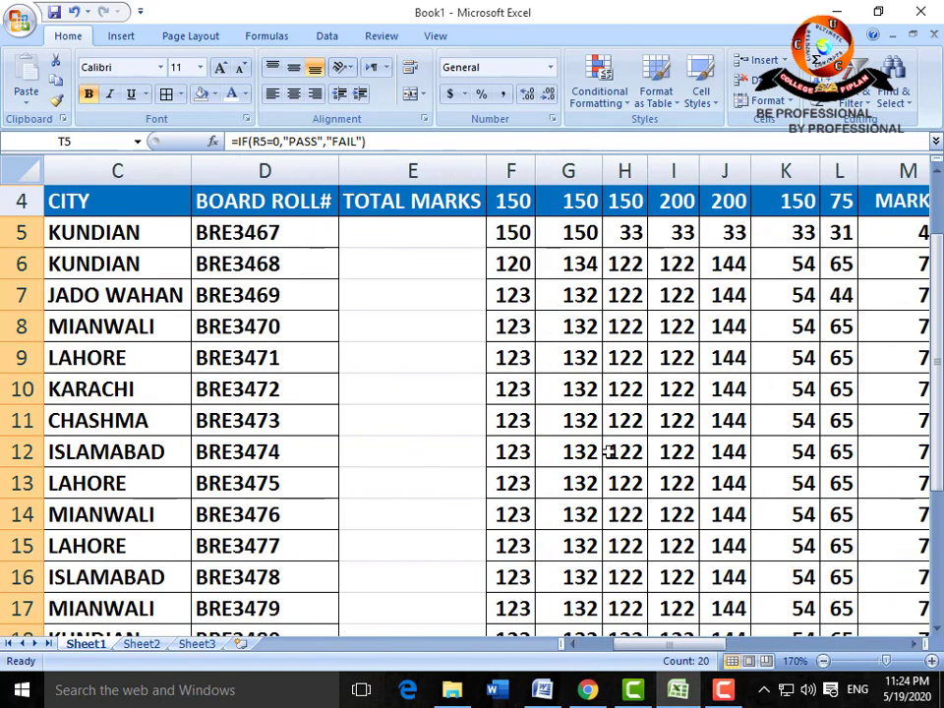
drag(517, 232, 826, 233)
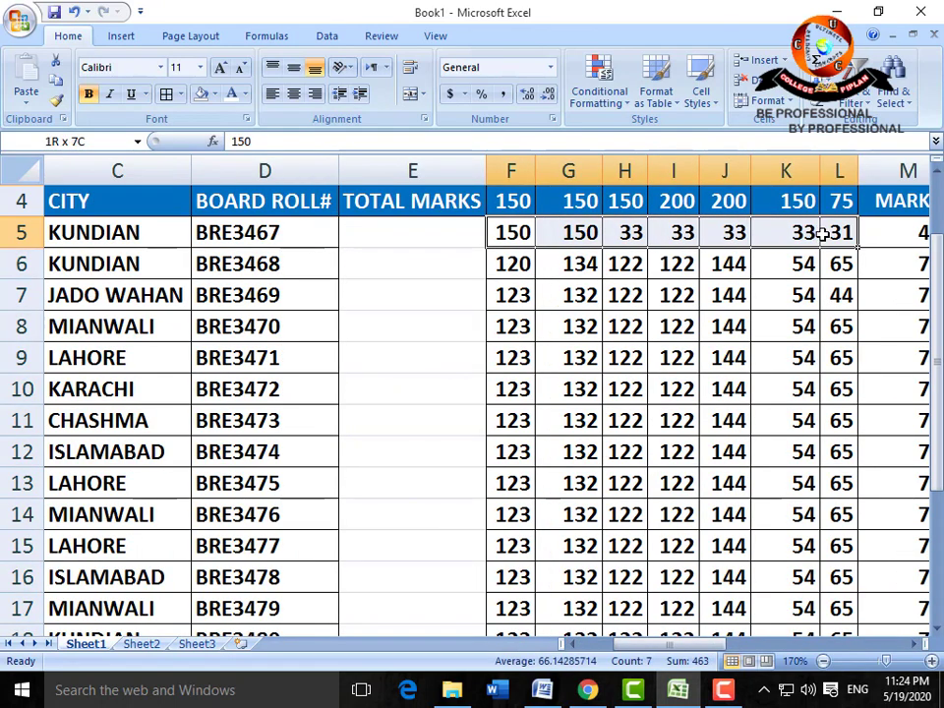
click(916, 644)
click(917, 644)
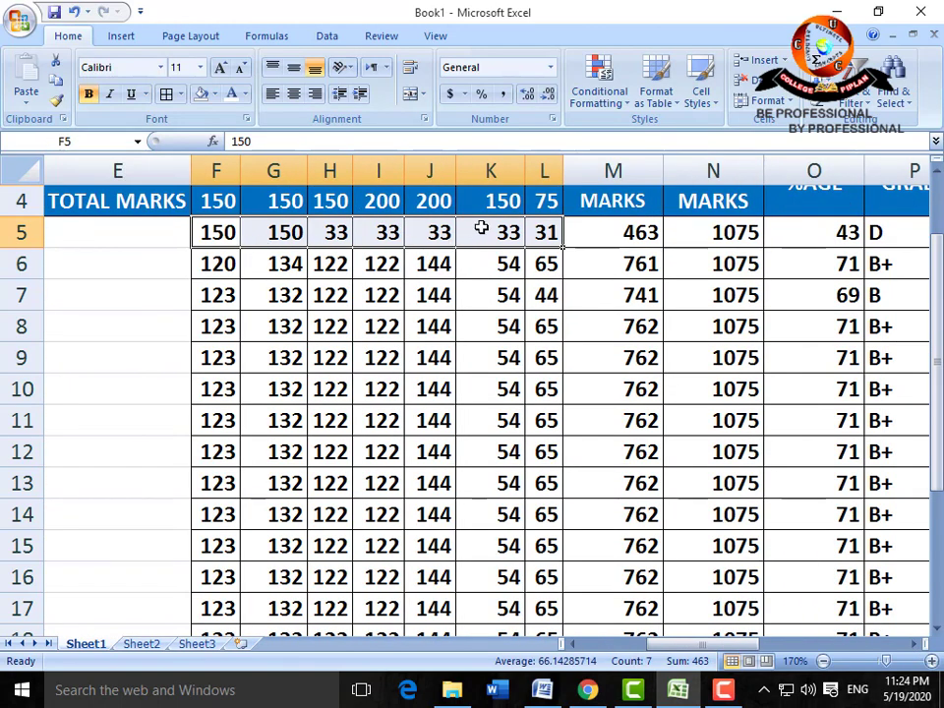
Add a Less Than 33 conditional formatting rule to F5:L5 with a custom format of bold red text
click(626, 109)
mouse_move(688, 131)
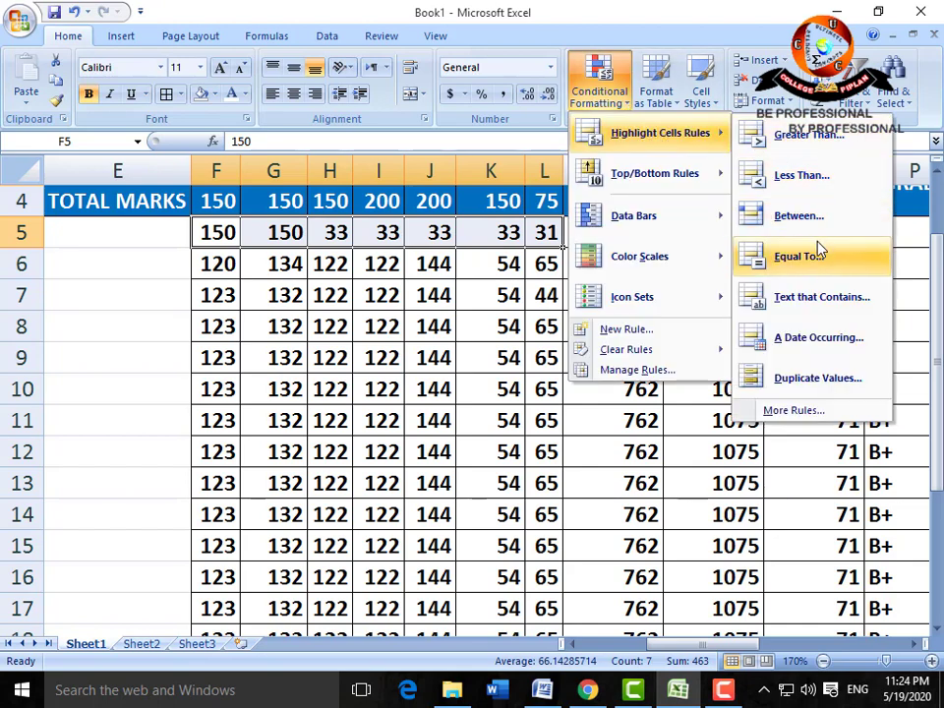
click(813, 180)
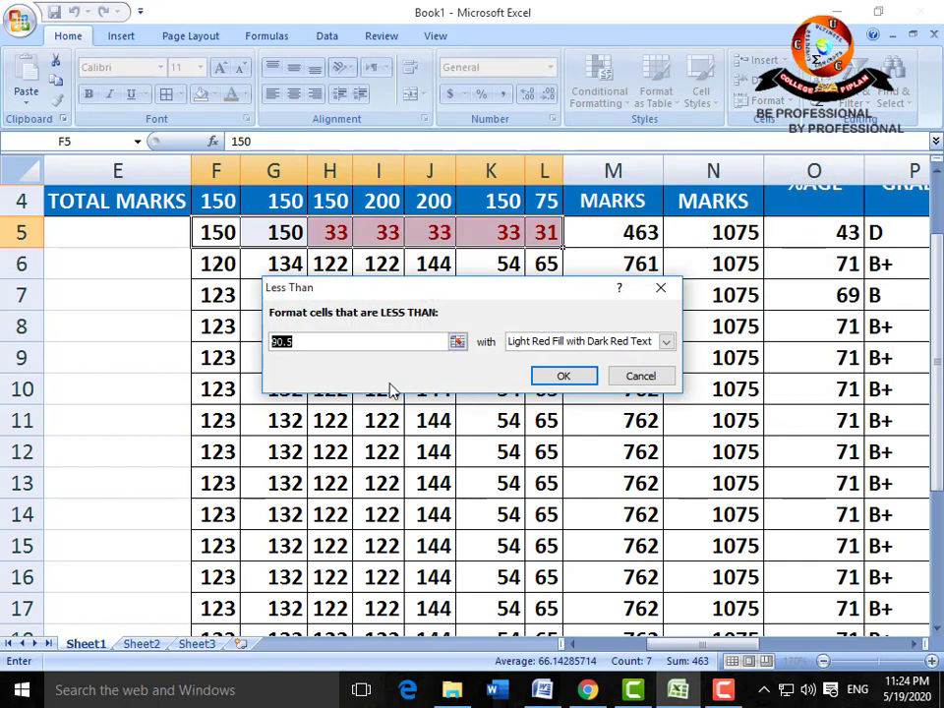
text(33)
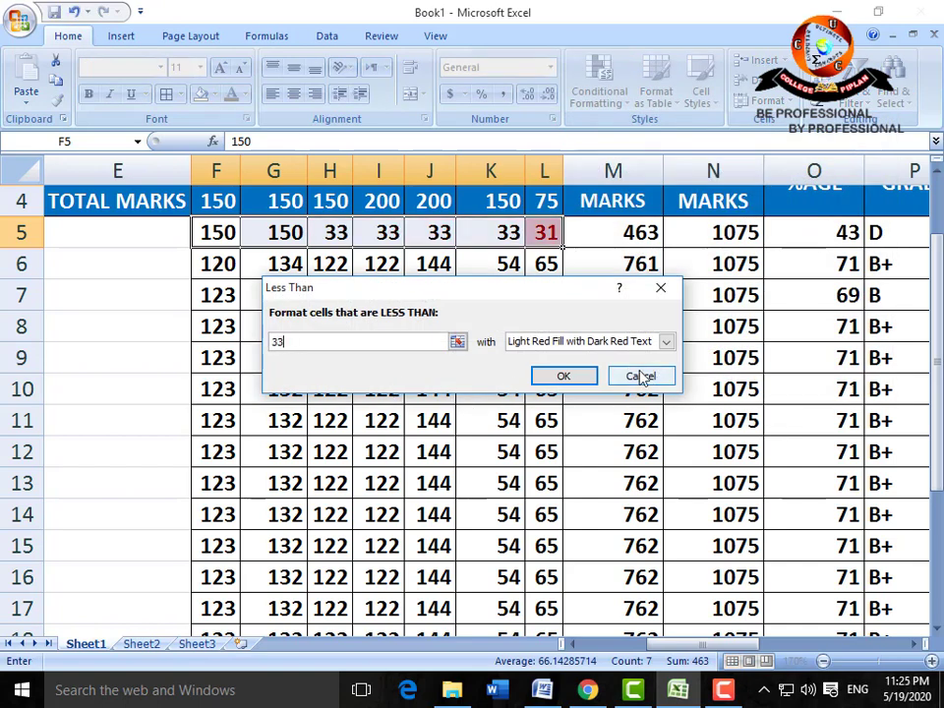
click(667, 342)
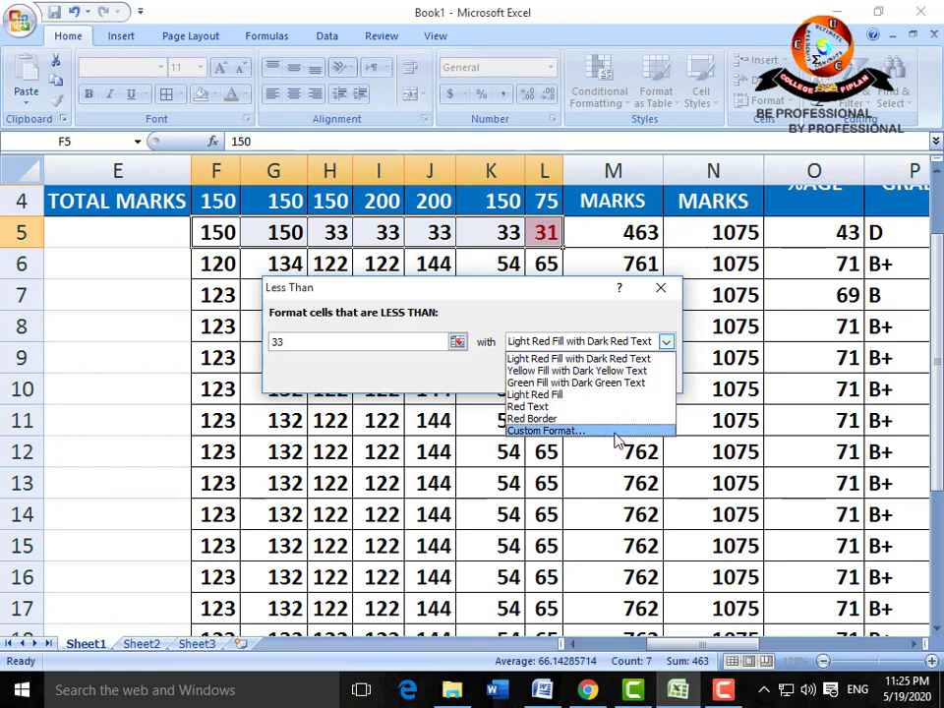
click(618, 433)
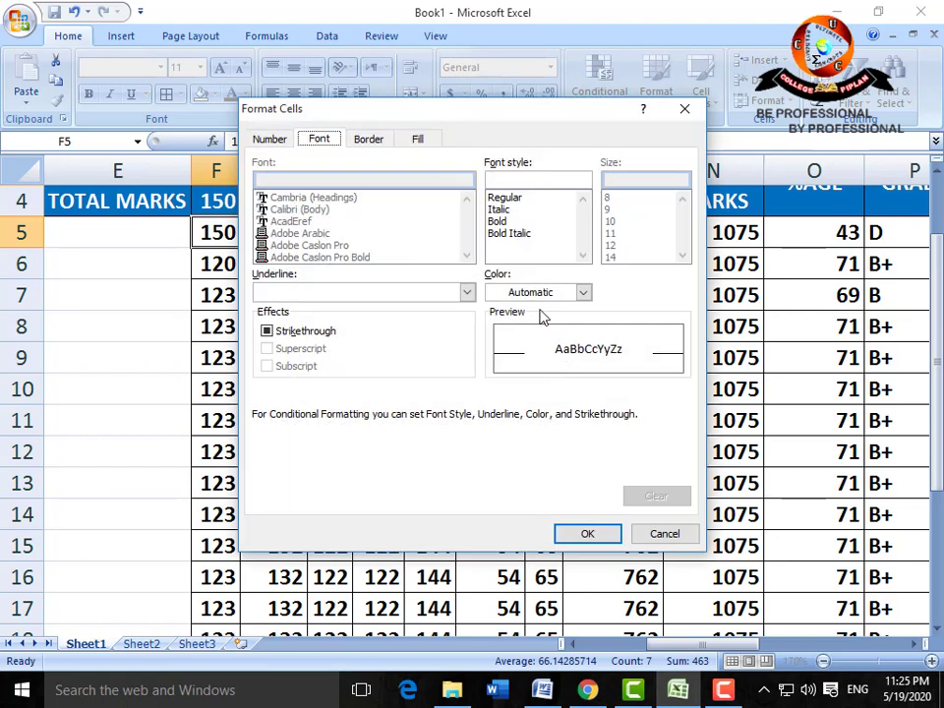
click(502, 221)
click(583, 293)
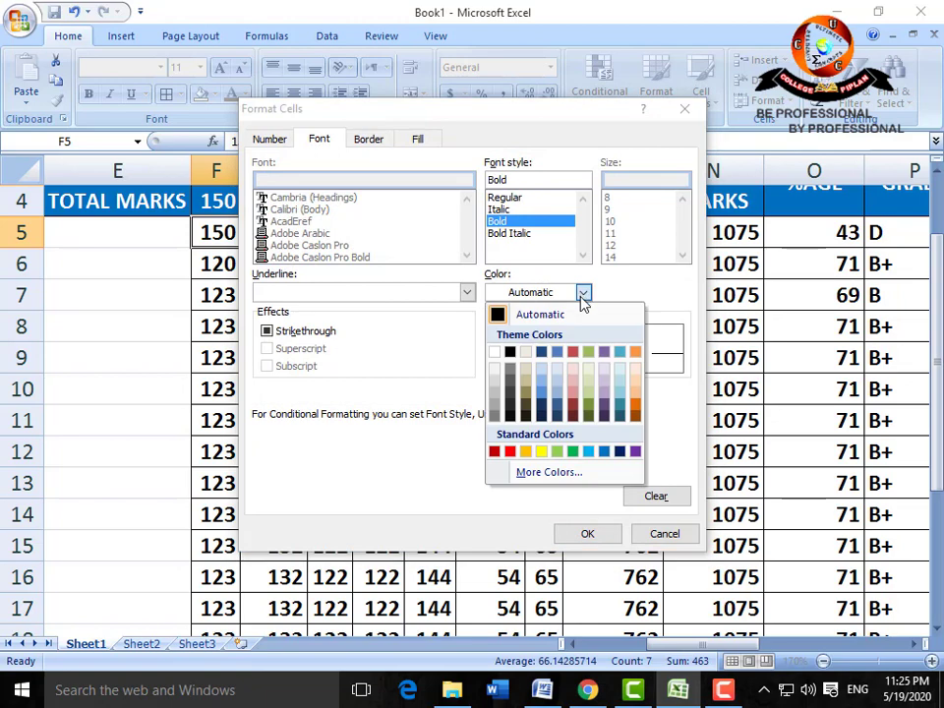
click(507, 450)
click(578, 533)
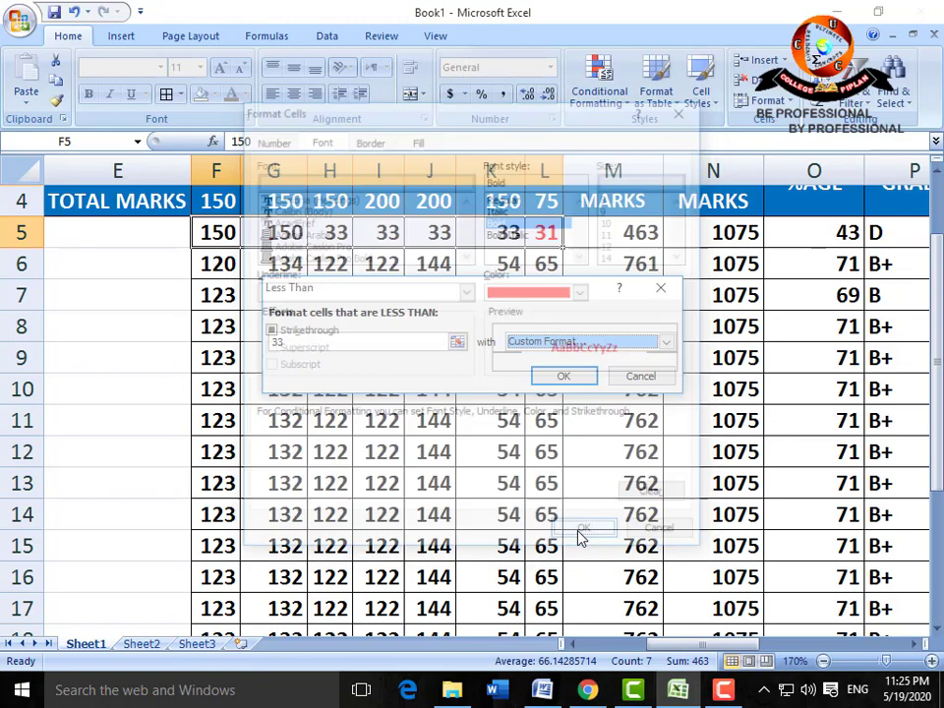
click(561, 373)
click(509, 294)
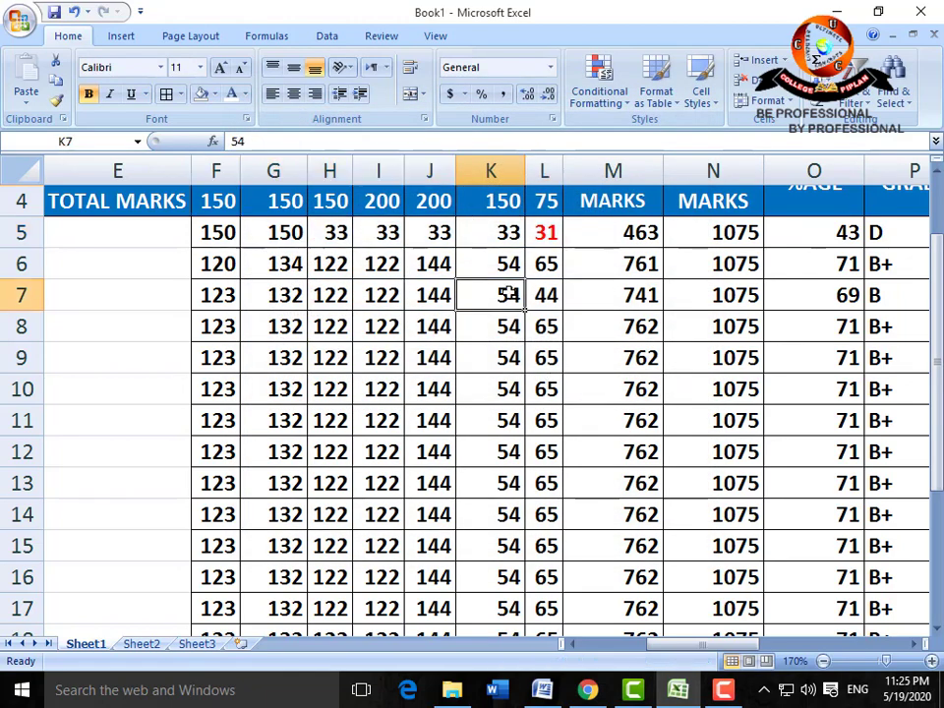
Test the rule by changing the first student's marks in F5:K5 to 0, 11, 12, 22, 30 and 32, and select F5:L5
click(547, 234)
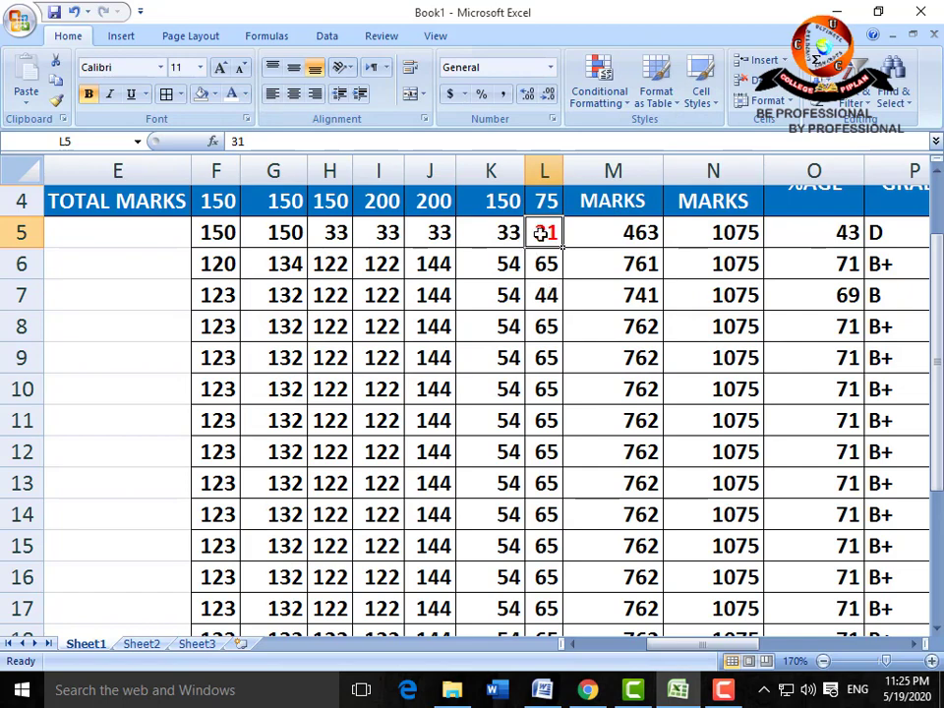
click(499, 236)
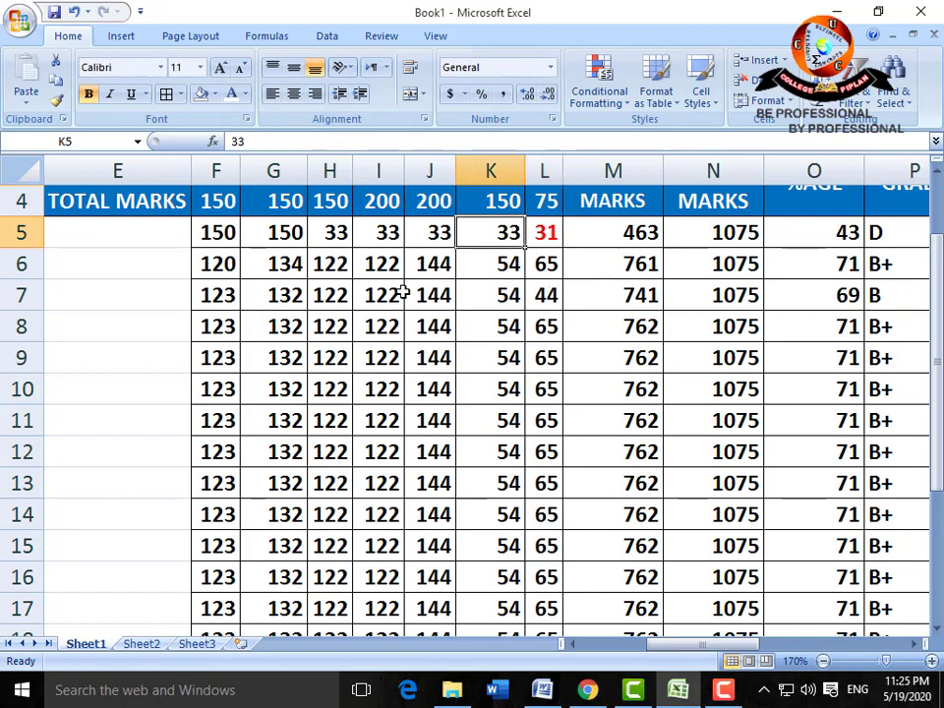
text(32)
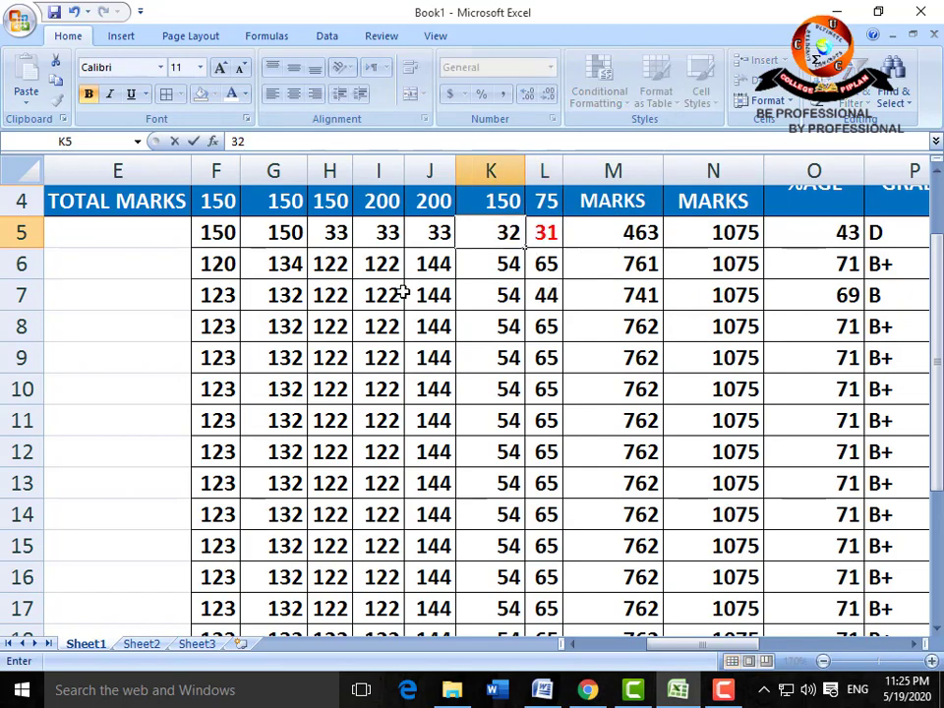
key(Left)
text(30)
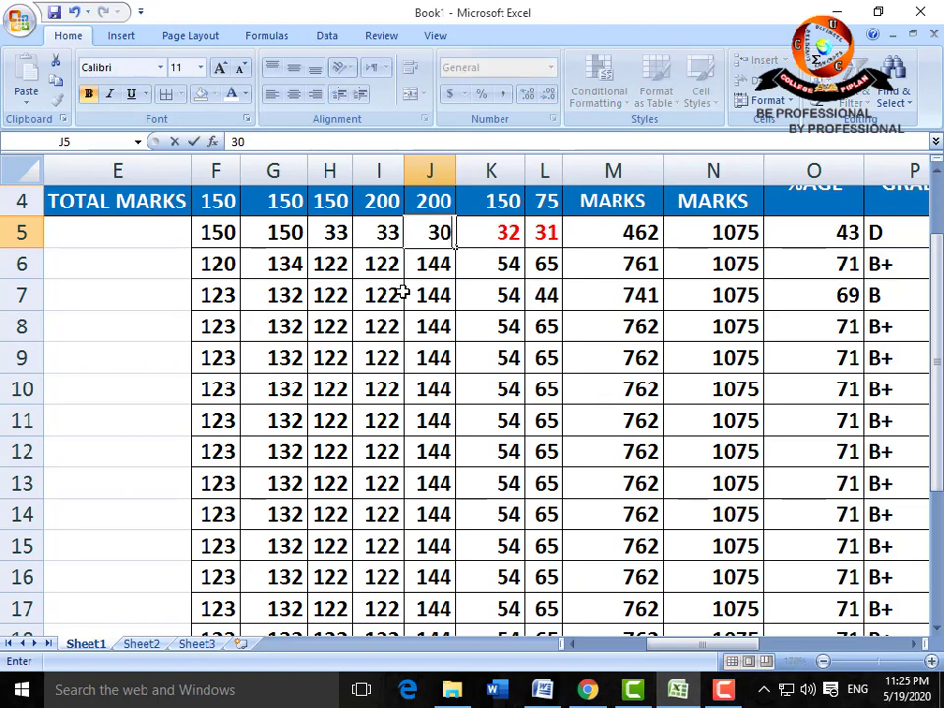
key(Left)
text(22)
key(Left)
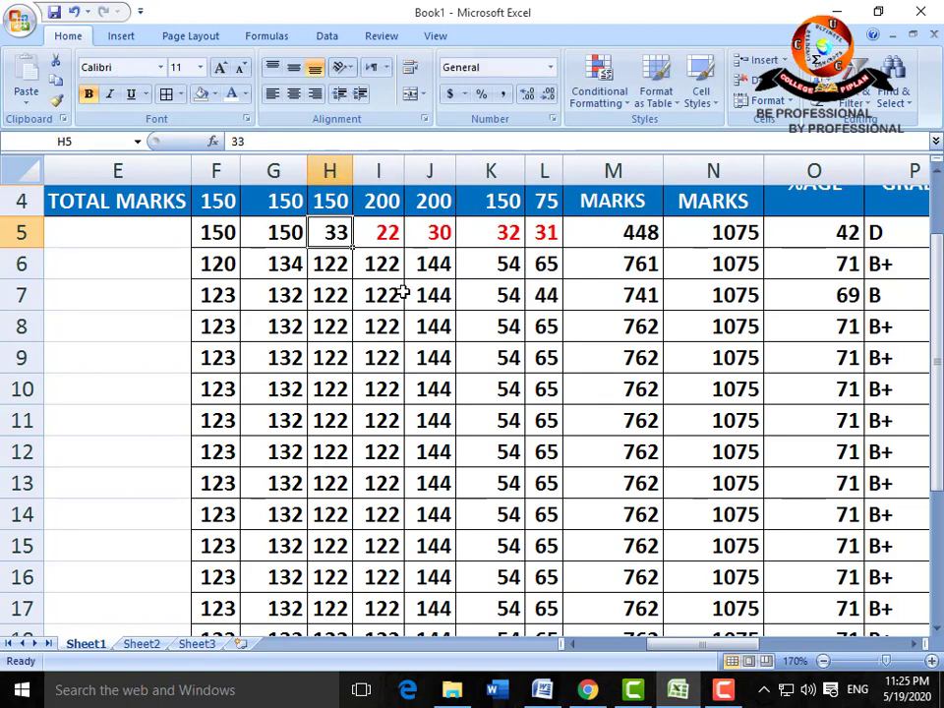
text(12)
key(Left)
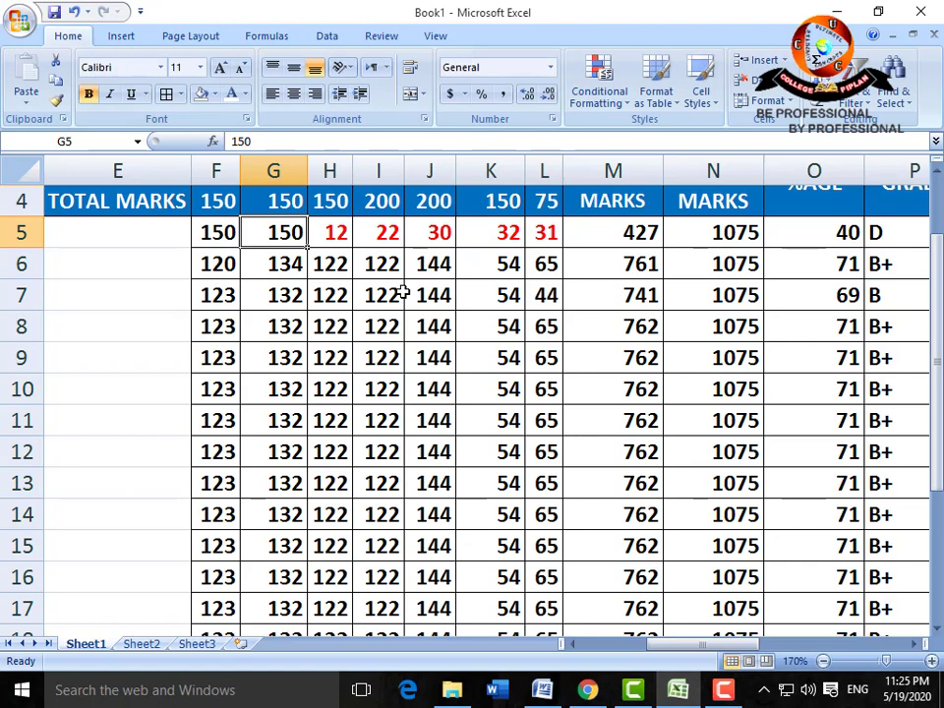
text(11)
key(Left)
text(0)
key(Right)
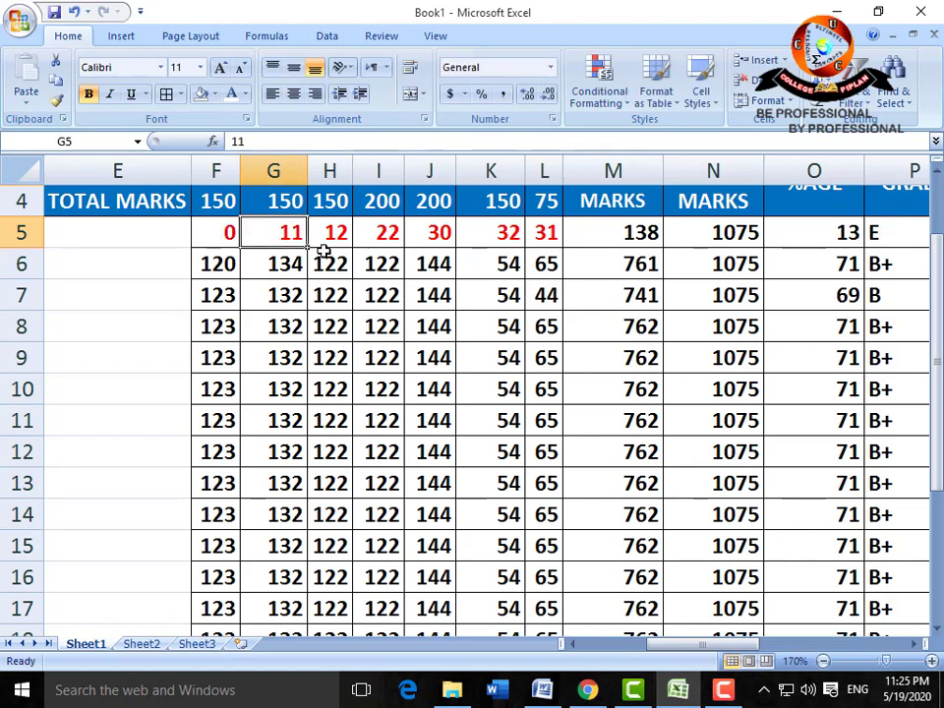
drag(231, 237, 556, 264)
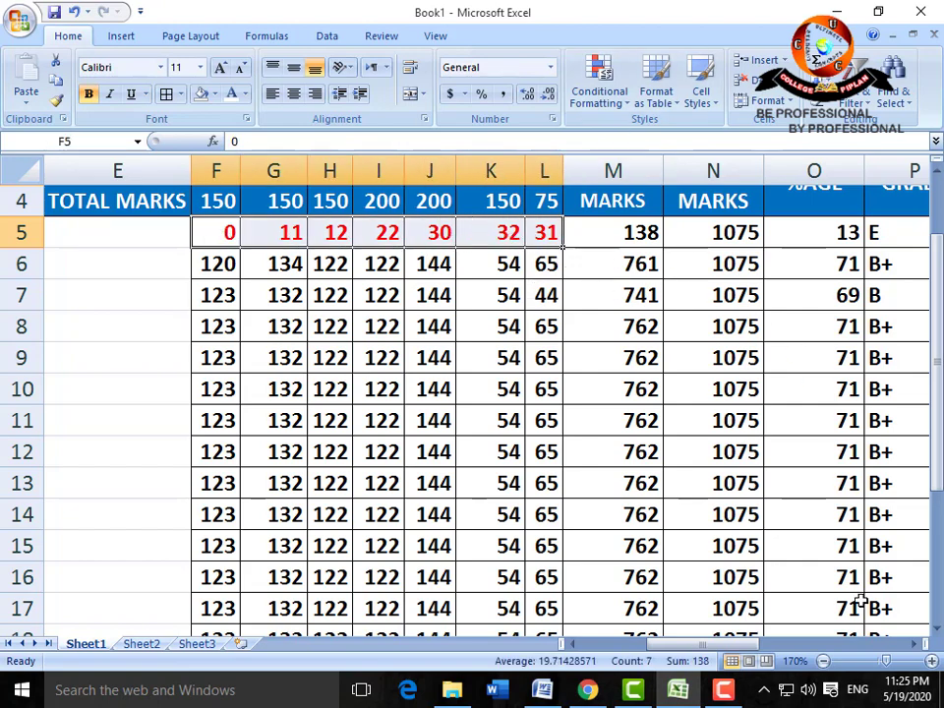
Set up a Greater Than 1000 conditional formatting rule for the obtained marks in M5:M24 with custom bold dark red text
click(916, 644)
click(916, 644)
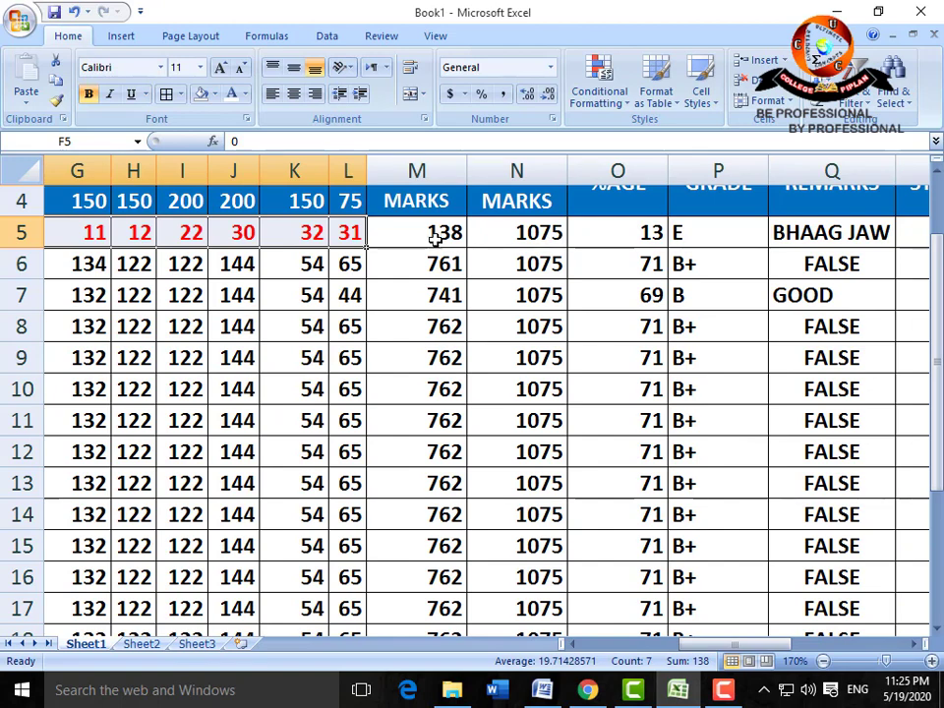
drag(433, 232, 430, 566)
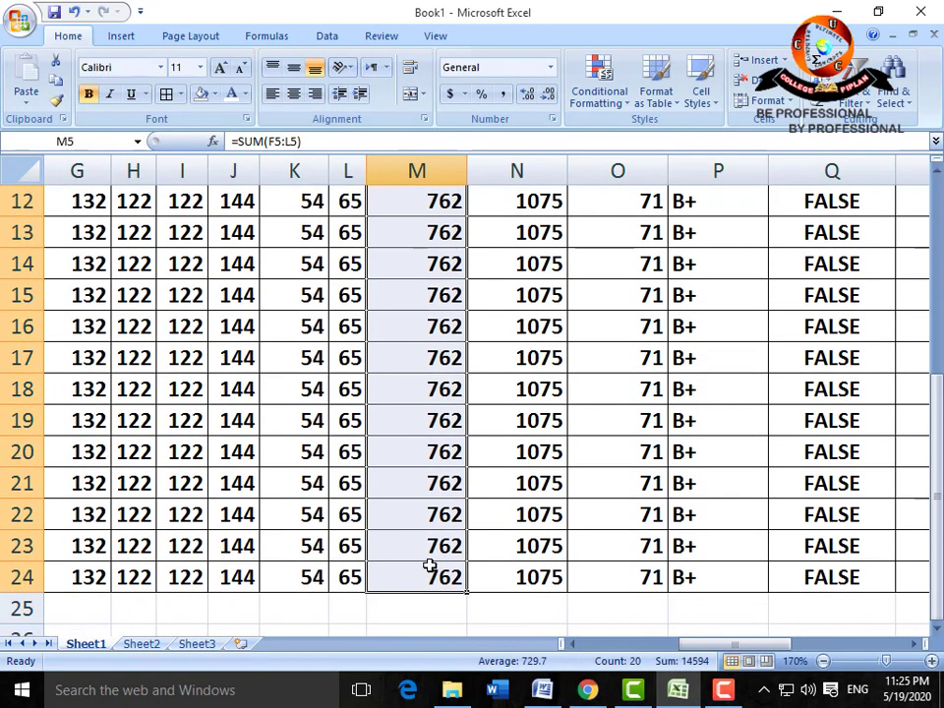
click(599, 84)
mouse_move(645, 131)
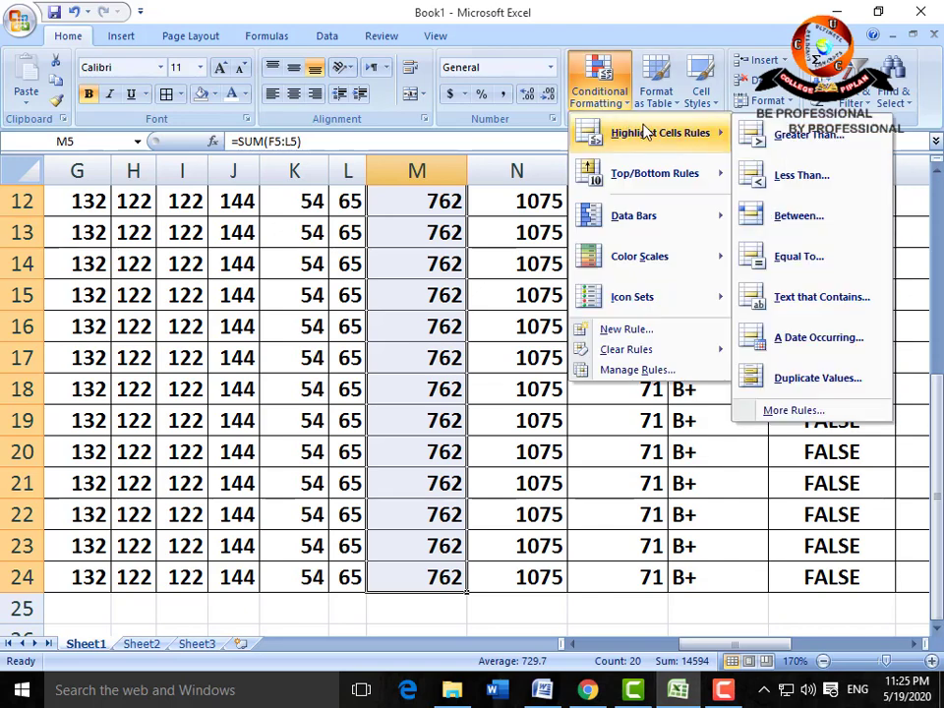
click(820, 150)
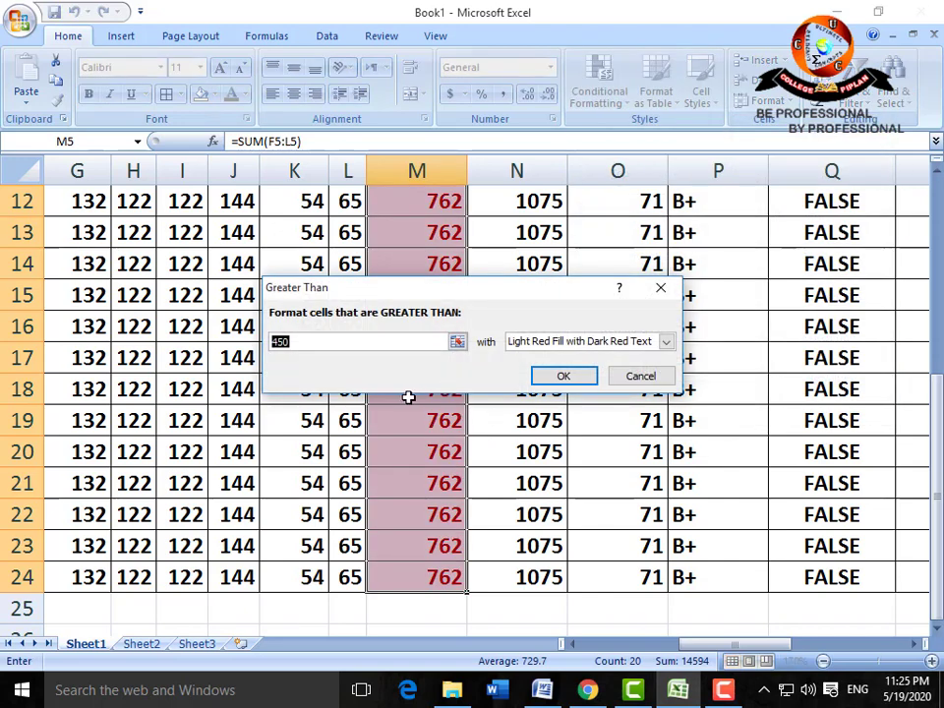
text(1000)
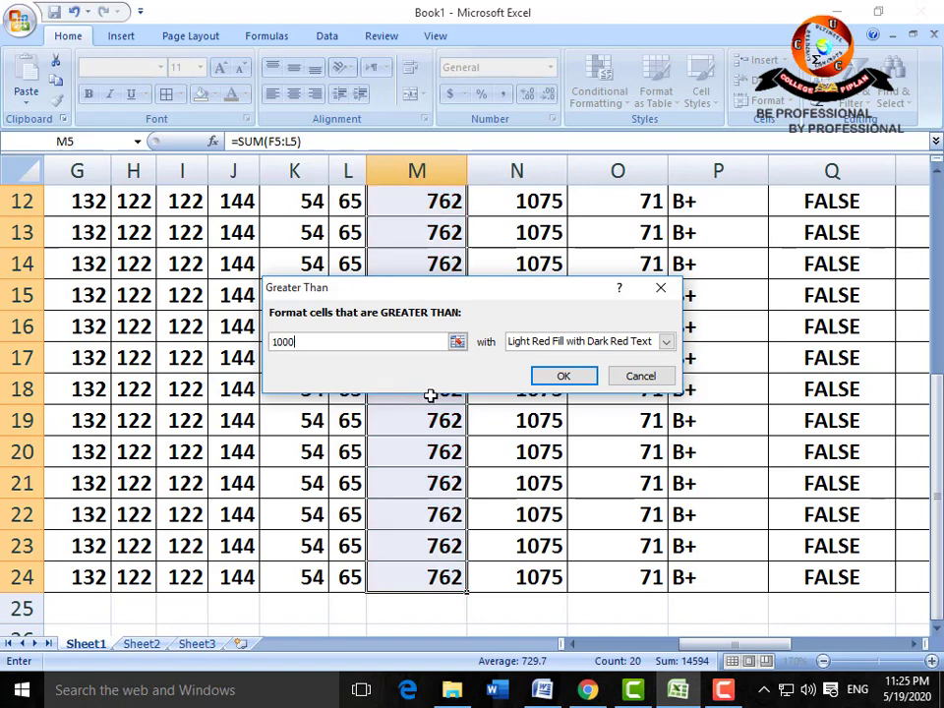
click(667, 342)
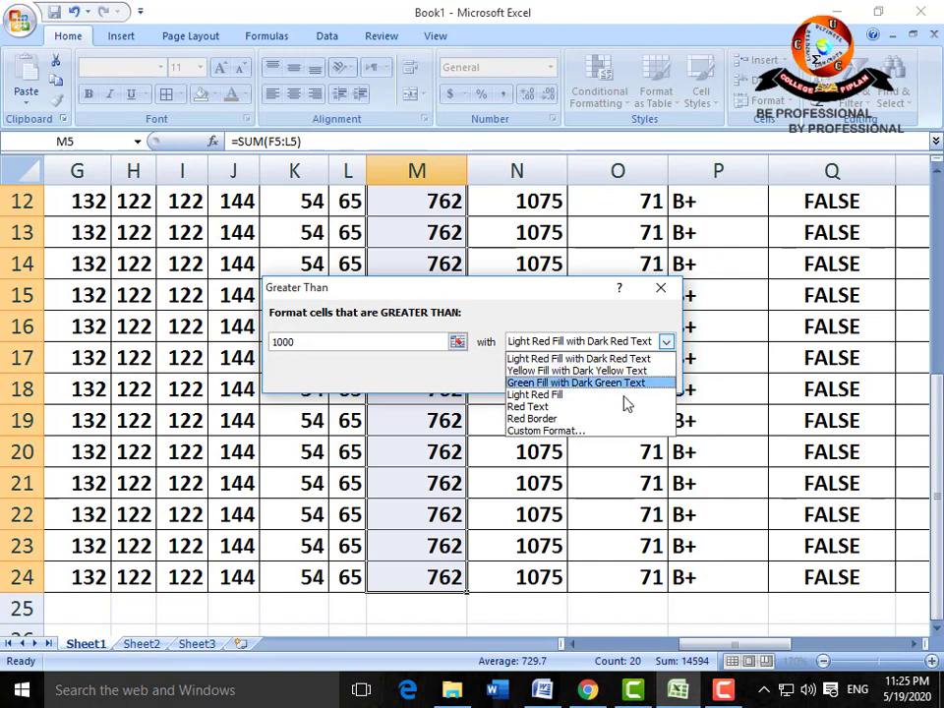
click(598, 433)
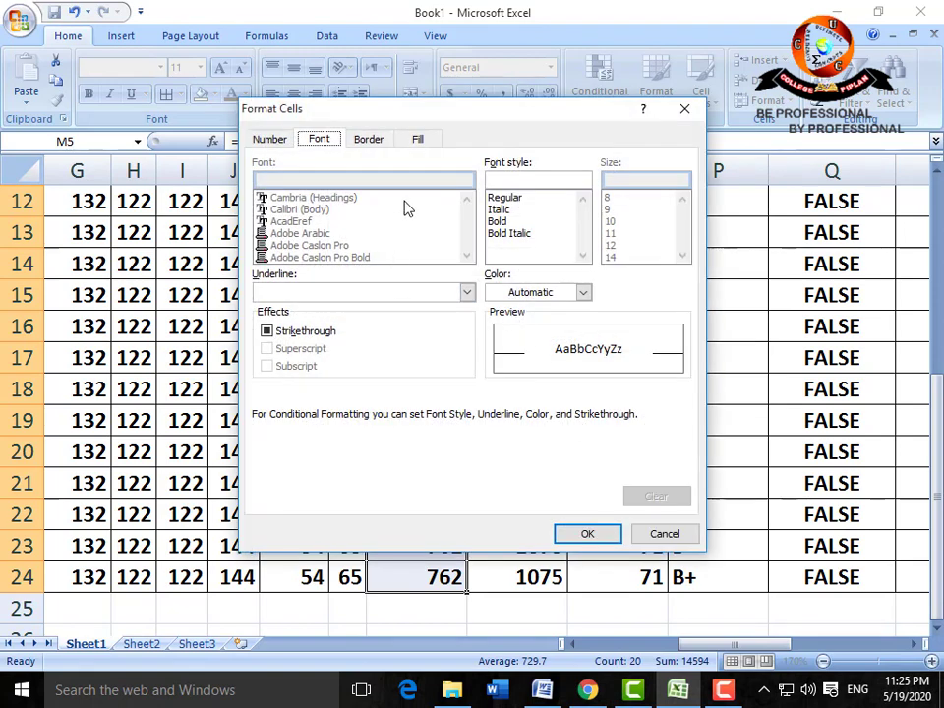
click(500, 222)
click(583, 293)
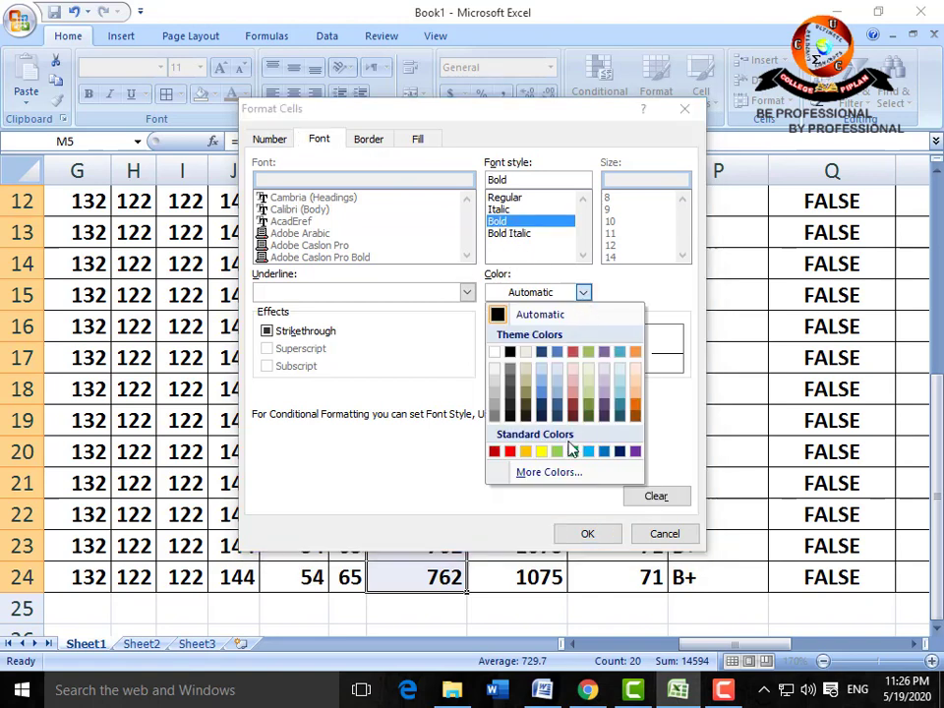
click(496, 451)
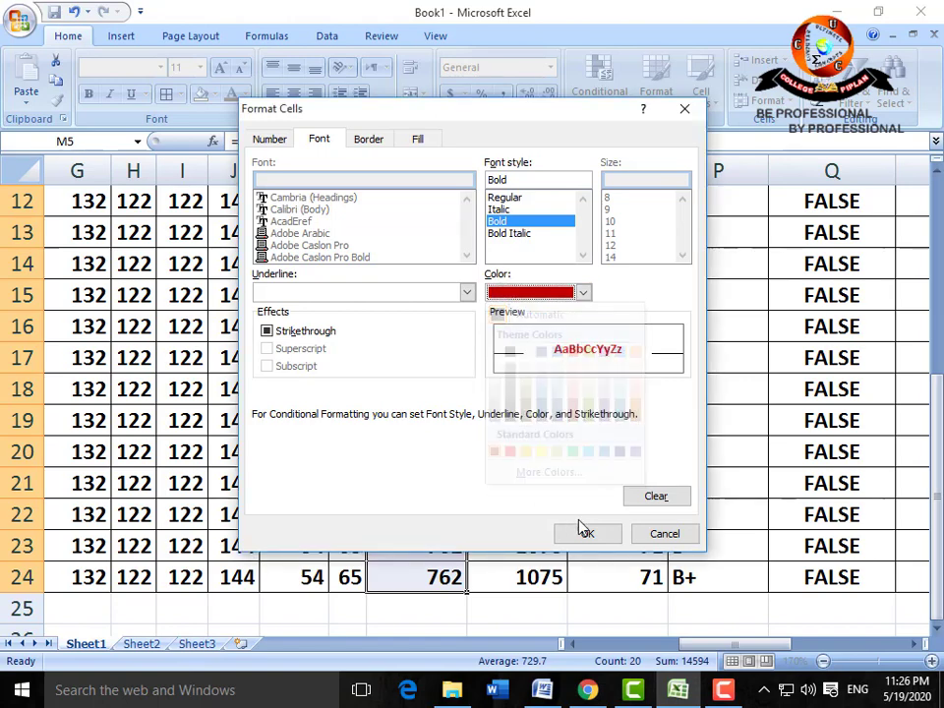
Apply the Greater Than 1000 rule with a bold dark red custom font to the obtained marks in M5:M24
click(587, 533)
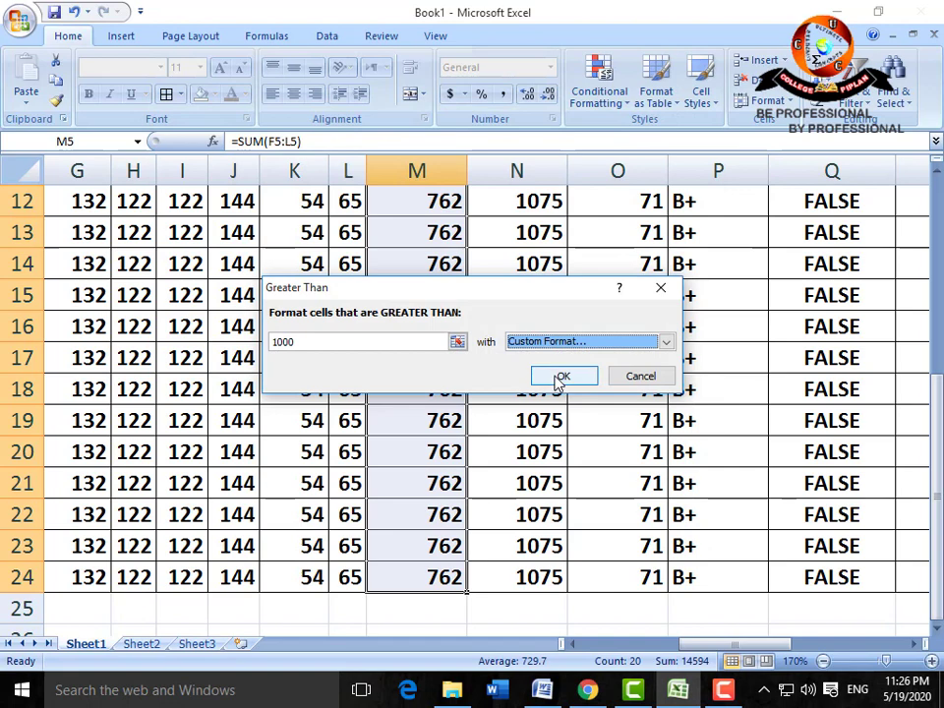
click(561, 375)
scroll(466, 452, up, 4)
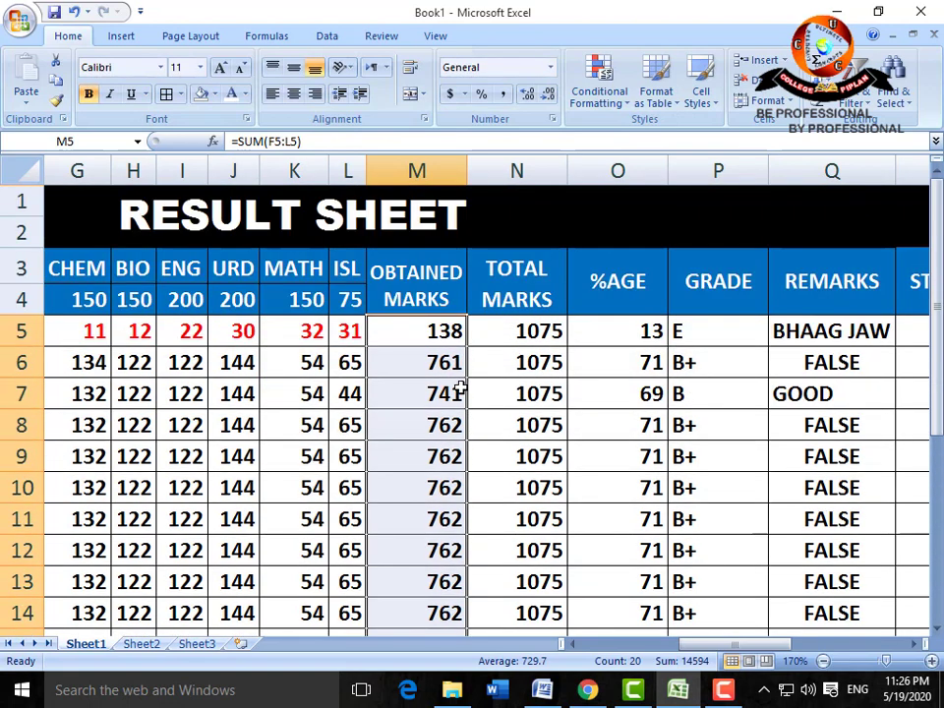
Set the row 5 marks to 75 for ISL, 150 for MATH and 190 for URD
click(350, 332)
text(75)
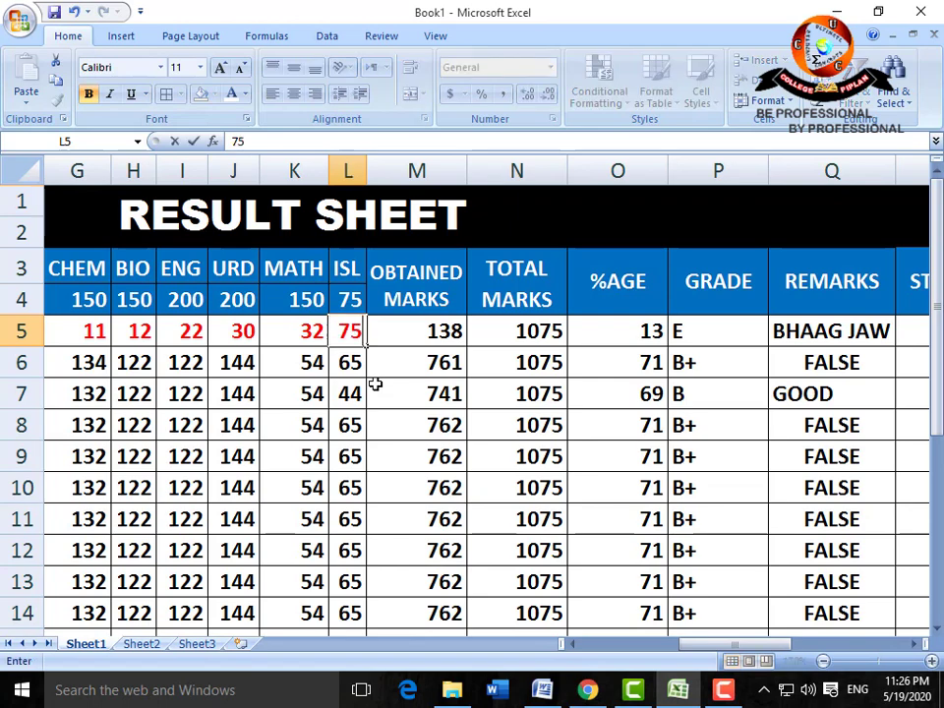
key(Left)
text(150)
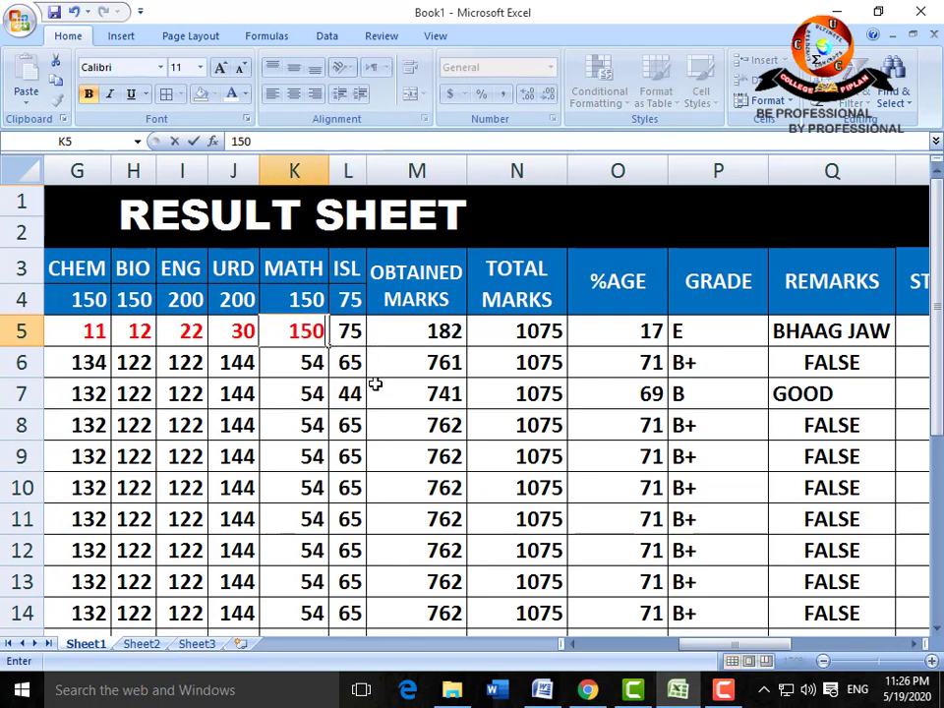
key(Left)
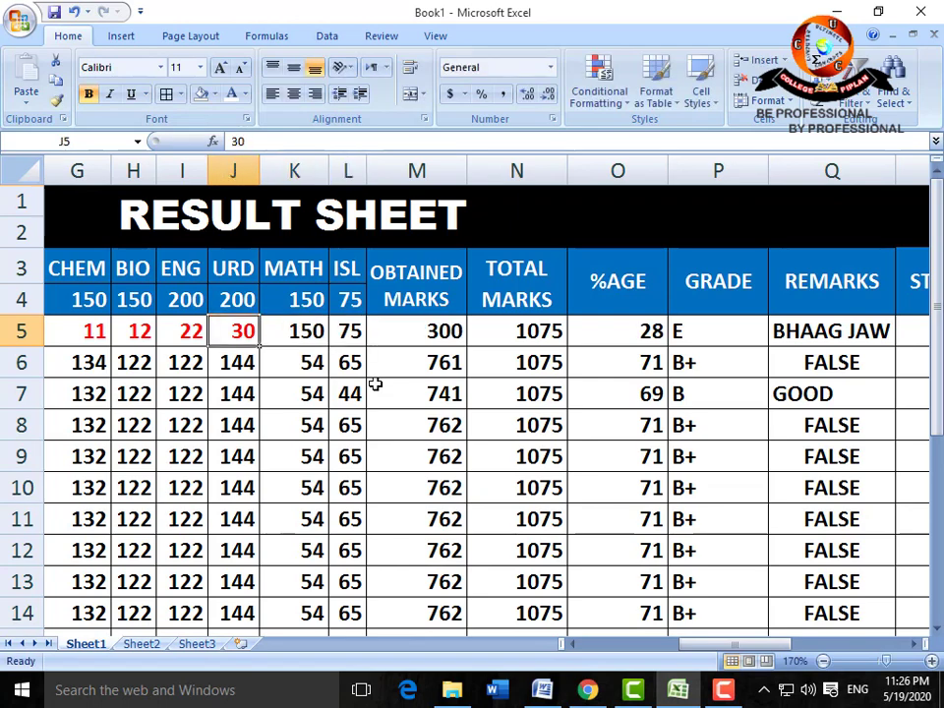
text(190)
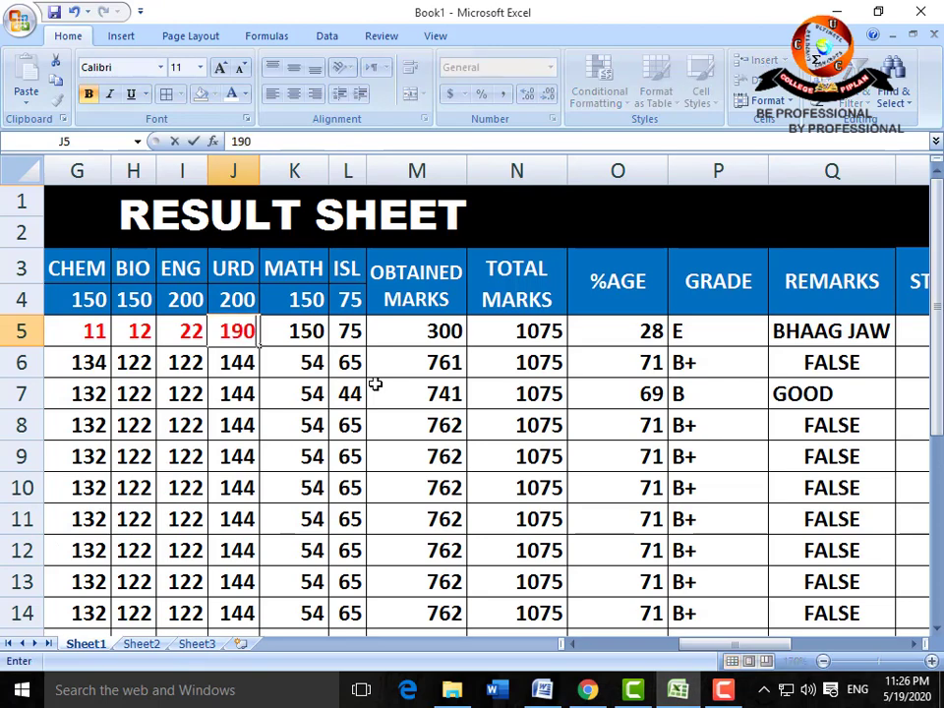
key(Left)
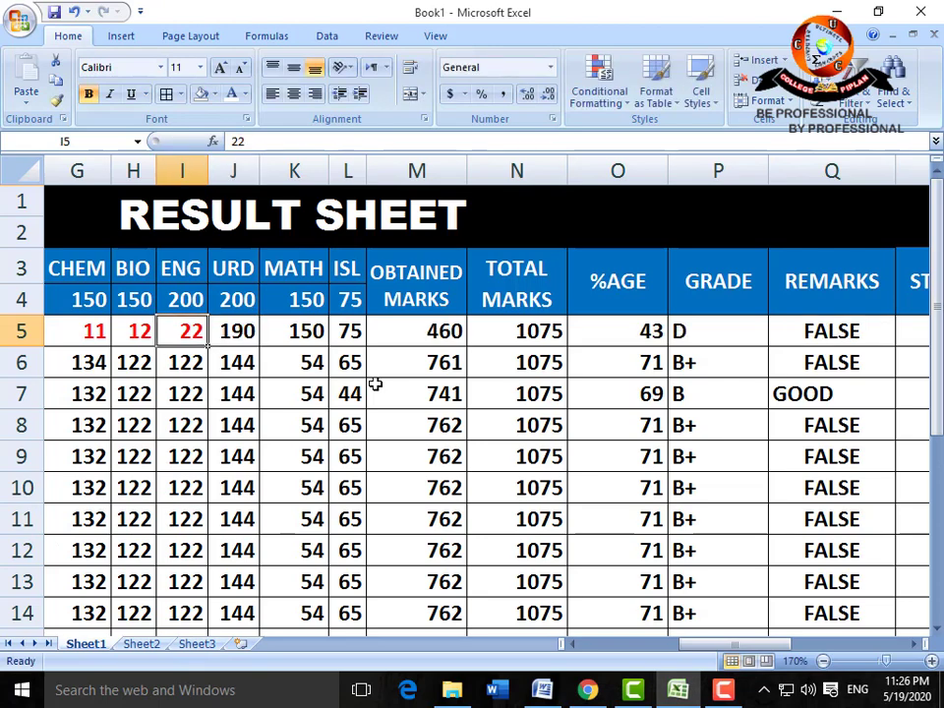
Set the row 5 marks to 200 for ENG and 150 each for BIO, CHEM and PHY
text(200)
key(Left)
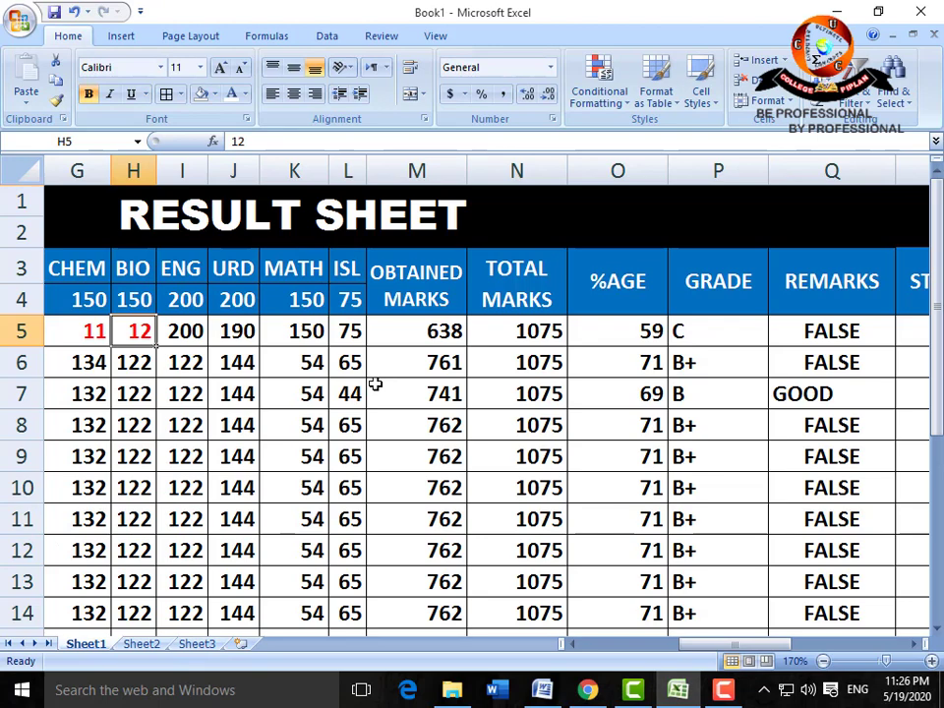
text(150)
key(Left)
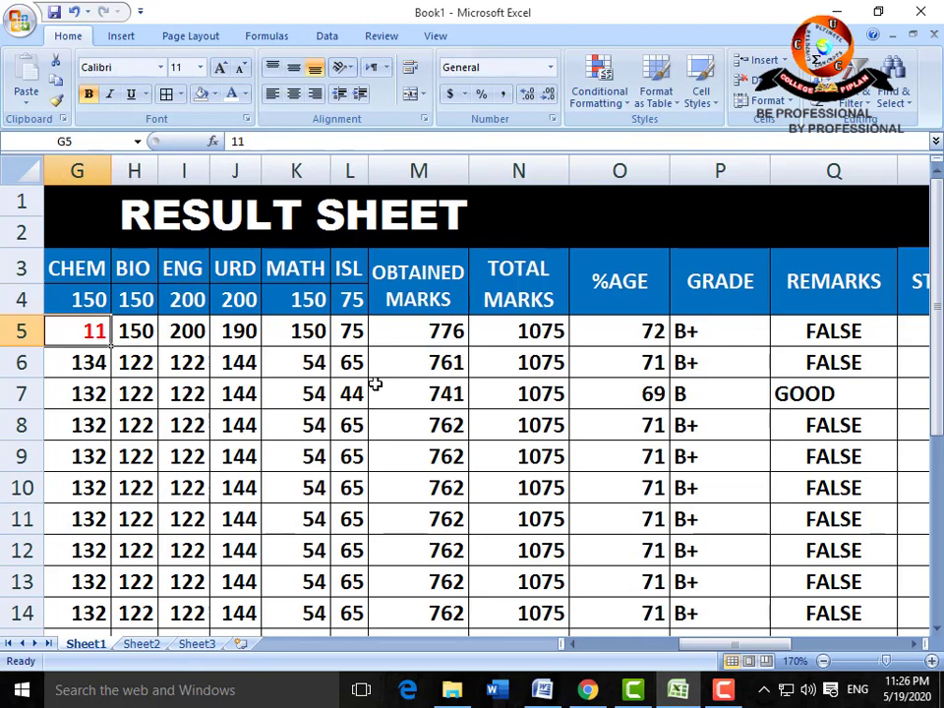
text(150)
key(Left)
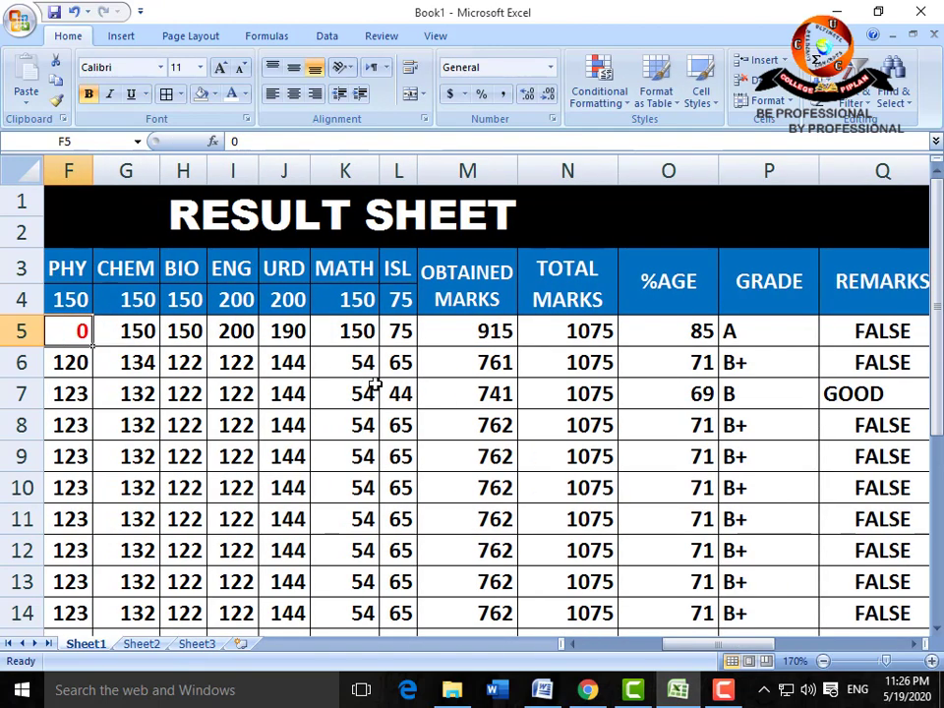
text(150)
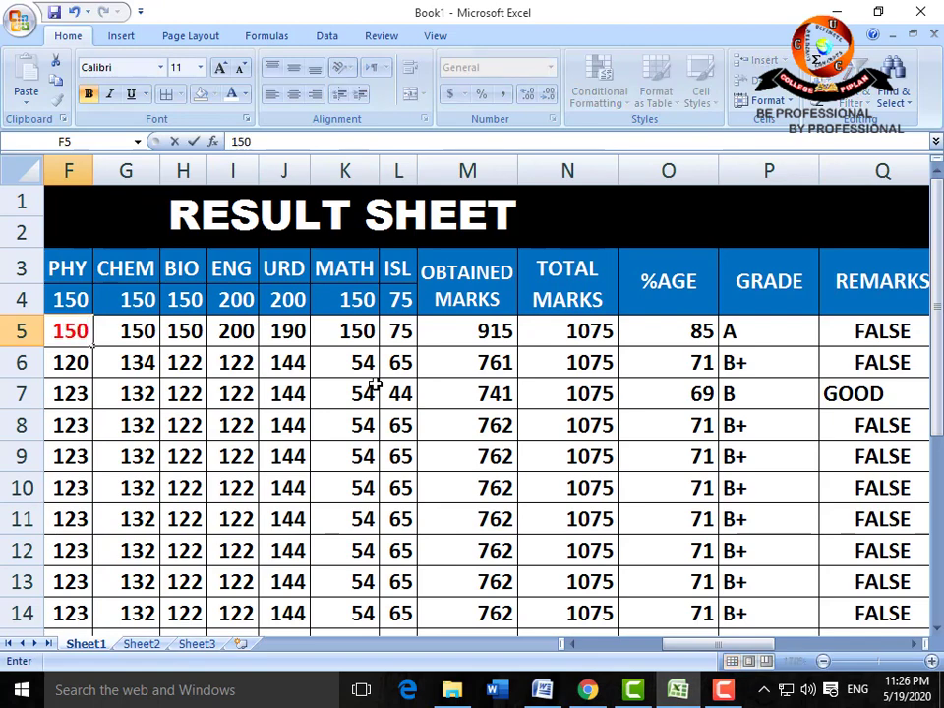
key(Right)
Examine row 5's obtained marks, percentage, grade, remarks and status cells along with their formulas
key(Right)
key(Right)
key(Right)
key(Right)
key(Right)
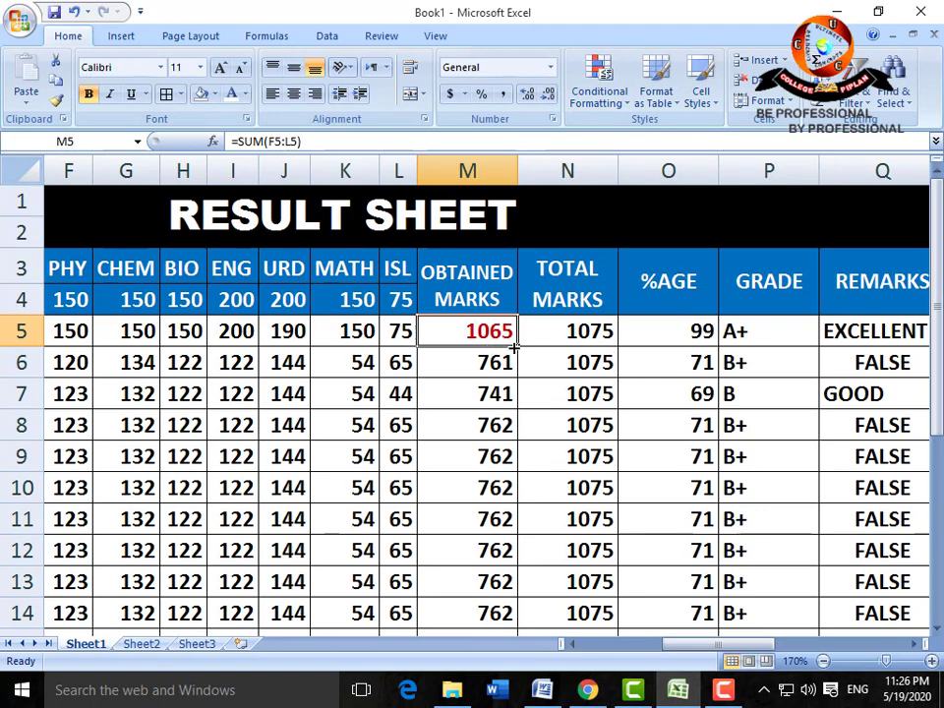
click(913, 643)
click(913, 644)
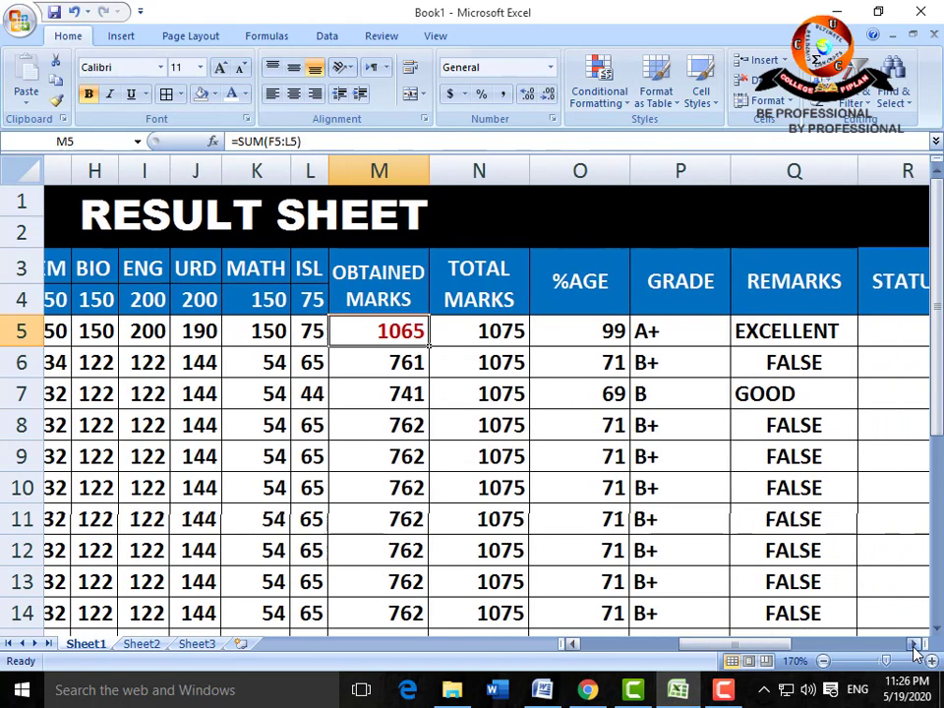
click(914, 643)
click(604, 332)
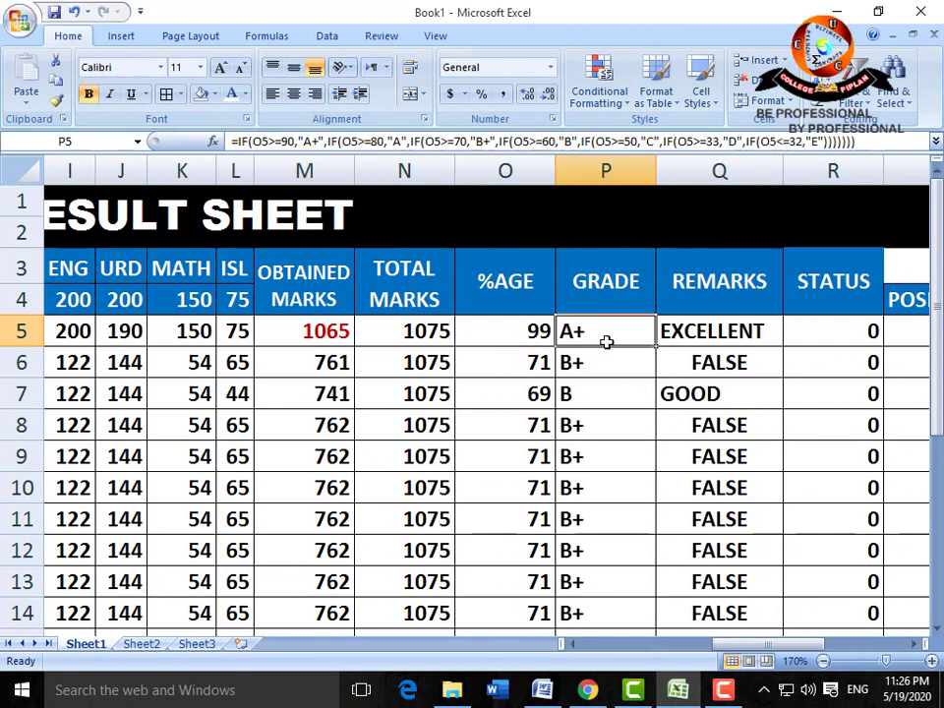
click(531, 335)
click(692, 331)
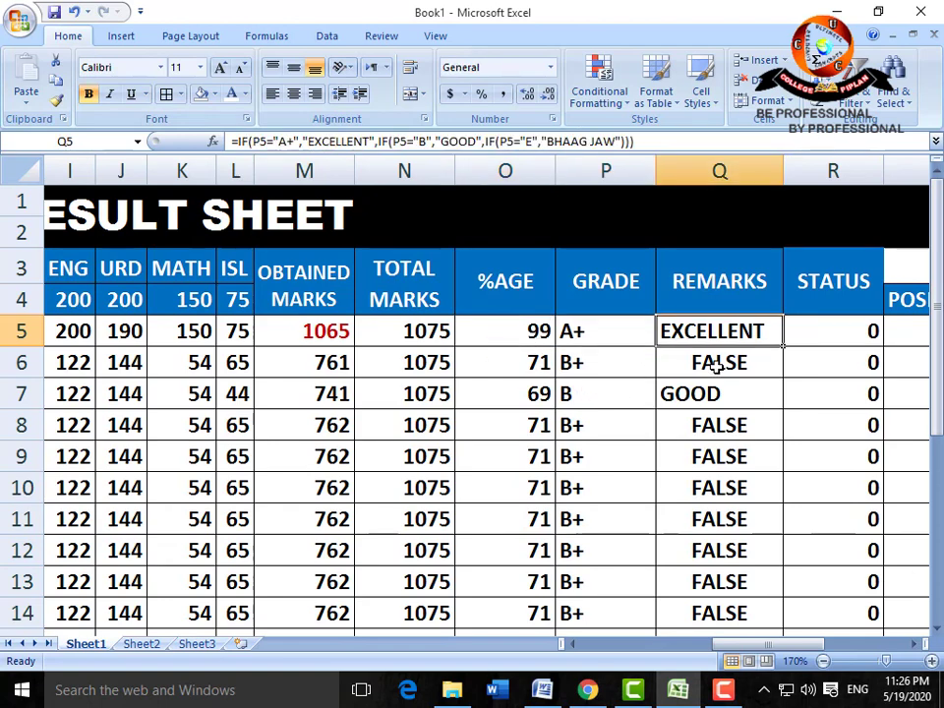
click(913, 645)
click(914, 645)
click(913, 645)
click(913, 646)
click(914, 645)
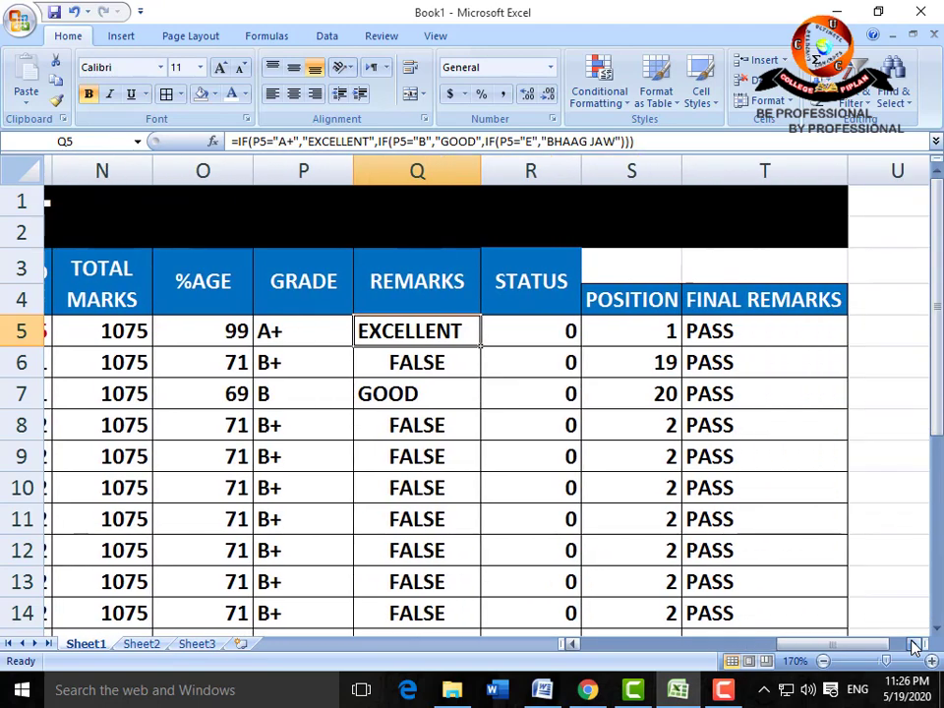
click(914, 645)
click(439, 329)
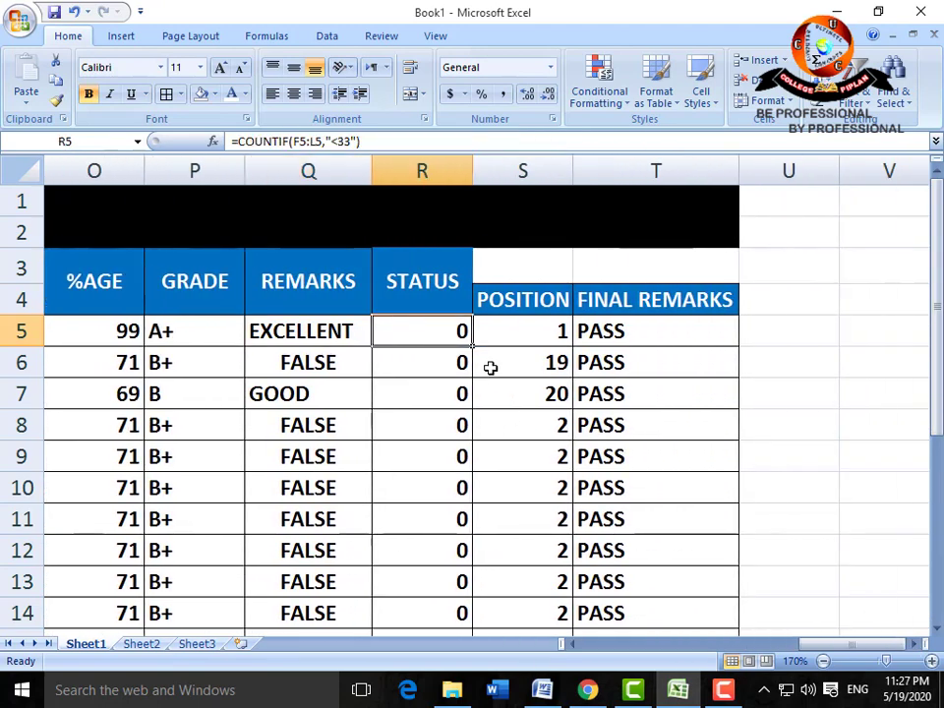
Start an Equal To highlight rule for PASS with a custom format on the first FINAL REMARKS cell, T5
click(632, 330)
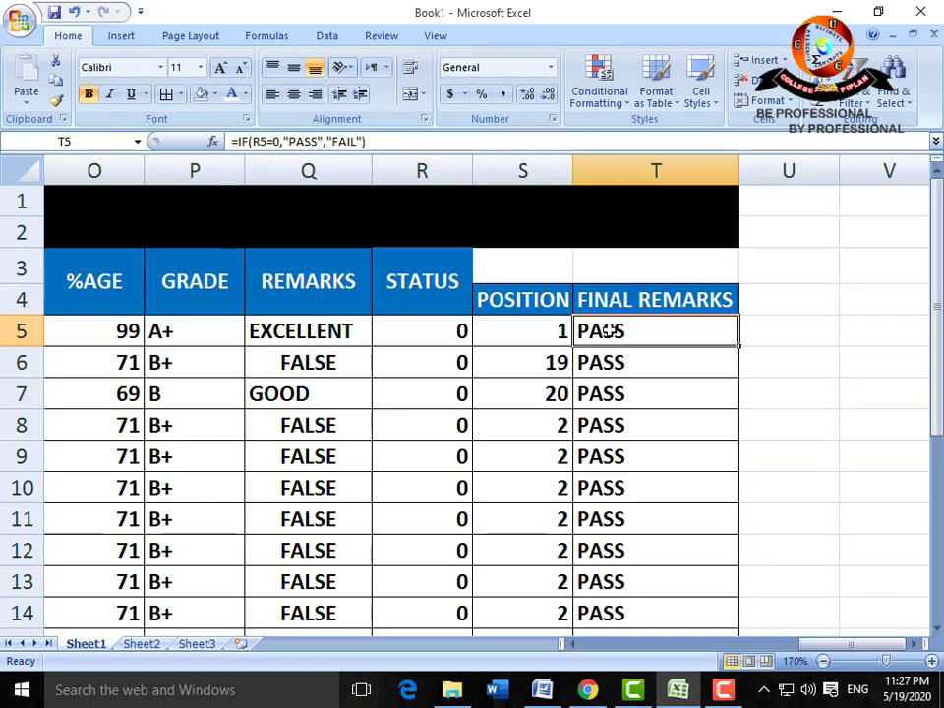
click(624, 104)
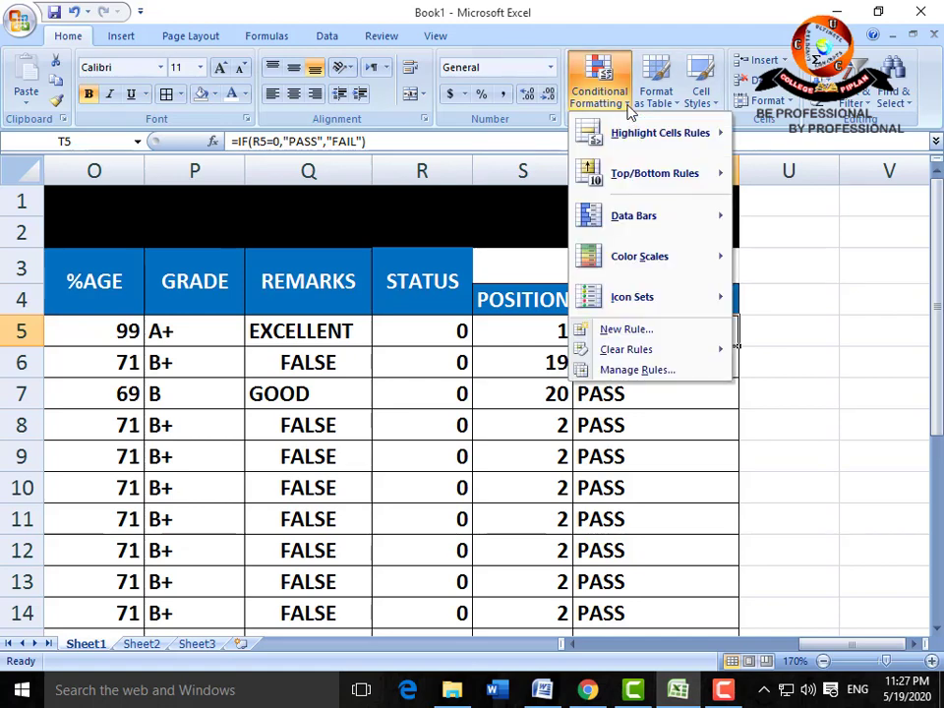
mouse_move(654, 134)
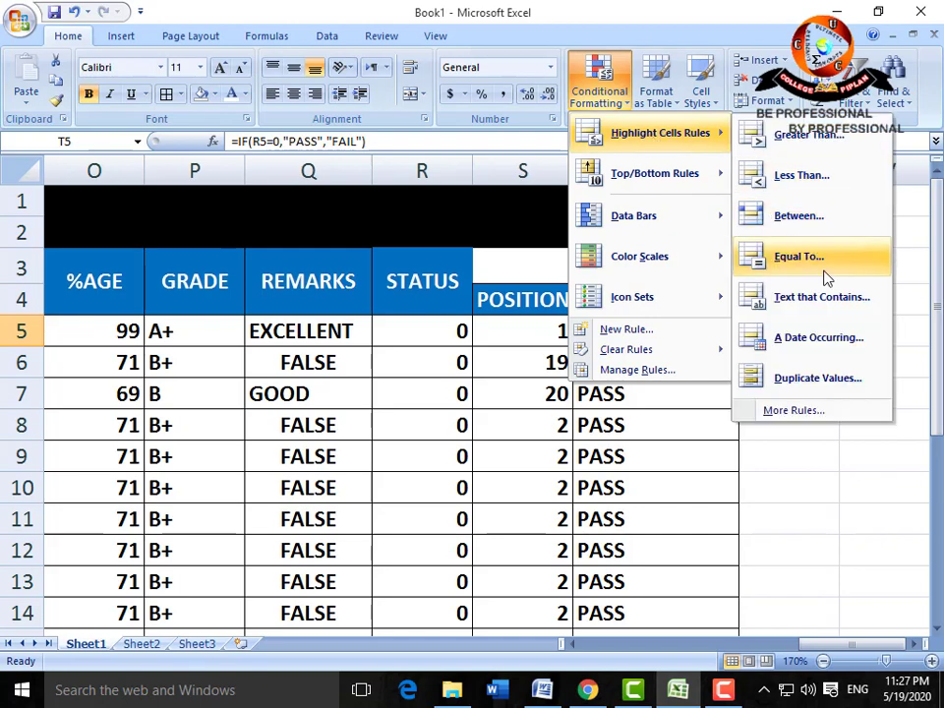
click(799, 256)
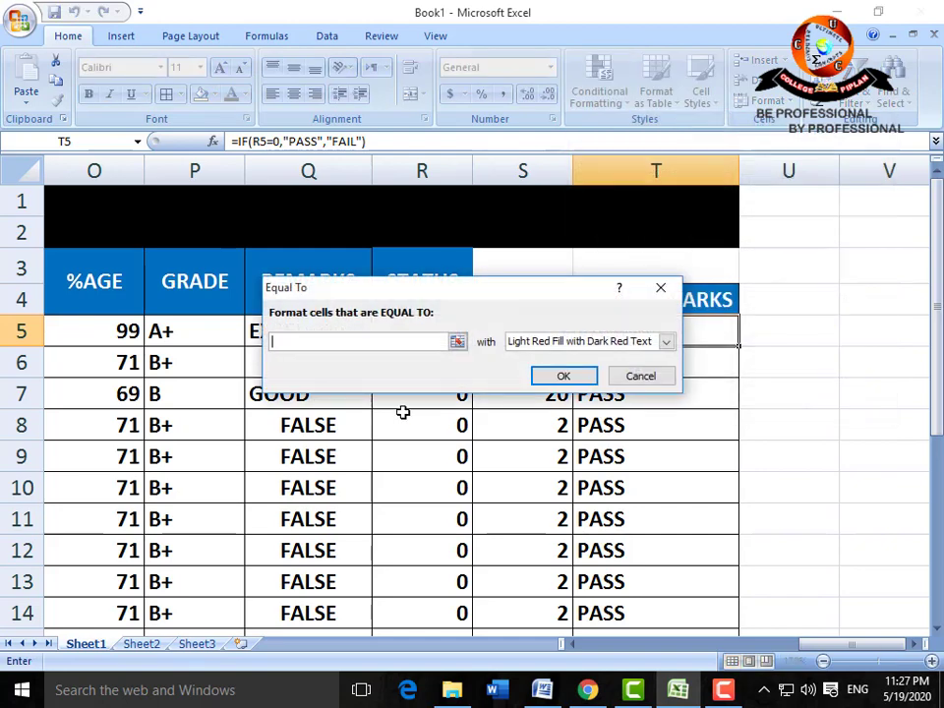
text(PASS)
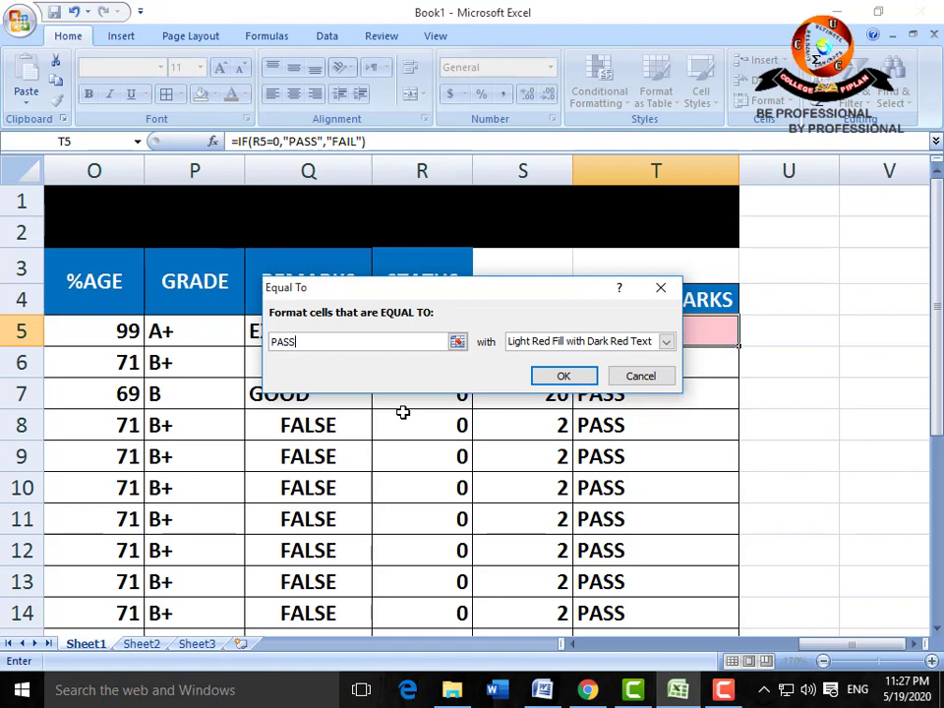
click(667, 341)
click(602, 433)
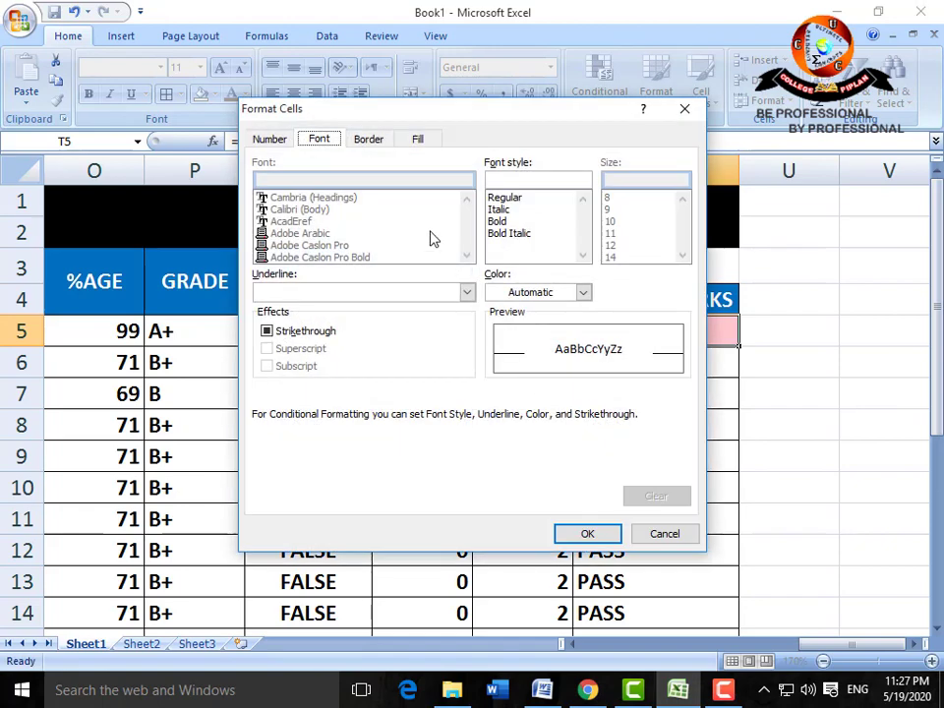
Give the PASS rule a green fill with bold white text and apply it to T5
click(417, 139)
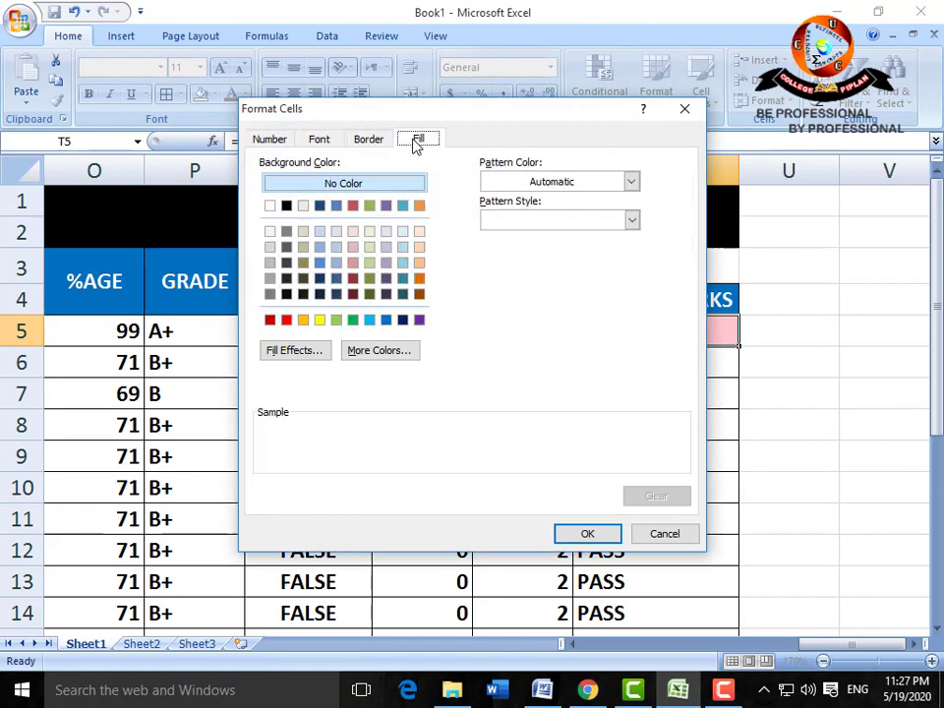
click(355, 320)
click(321, 139)
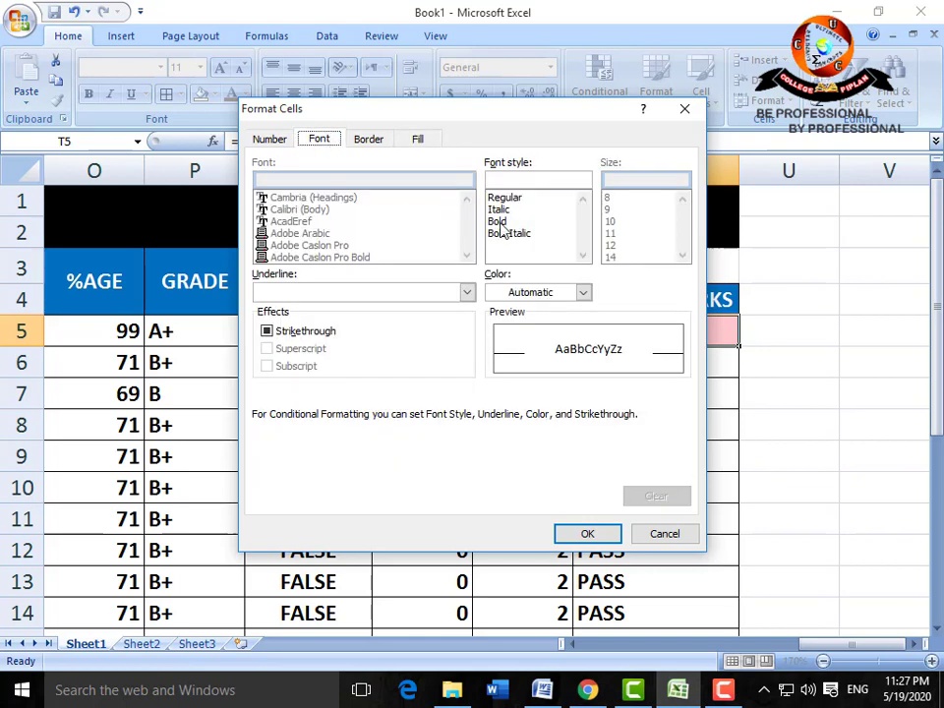
click(498, 221)
click(583, 292)
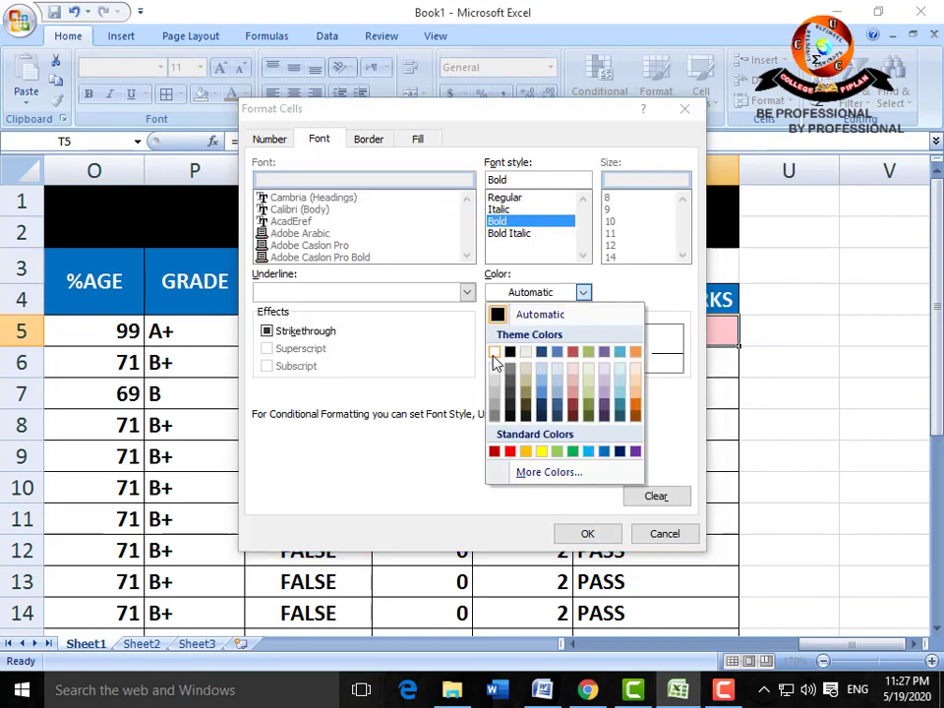
click(493, 353)
click(587, 533)
click(564, 377)
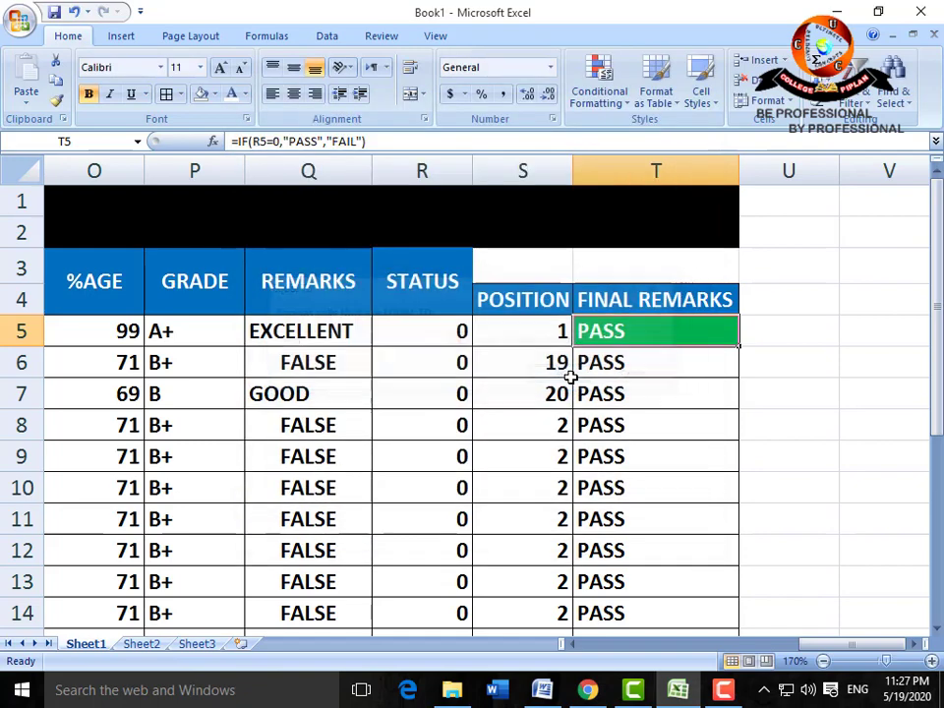
Start a second Equal To highlight rule on T5 for FAIL with a custom format
click(608, 104)
mouse_move(646, 144)
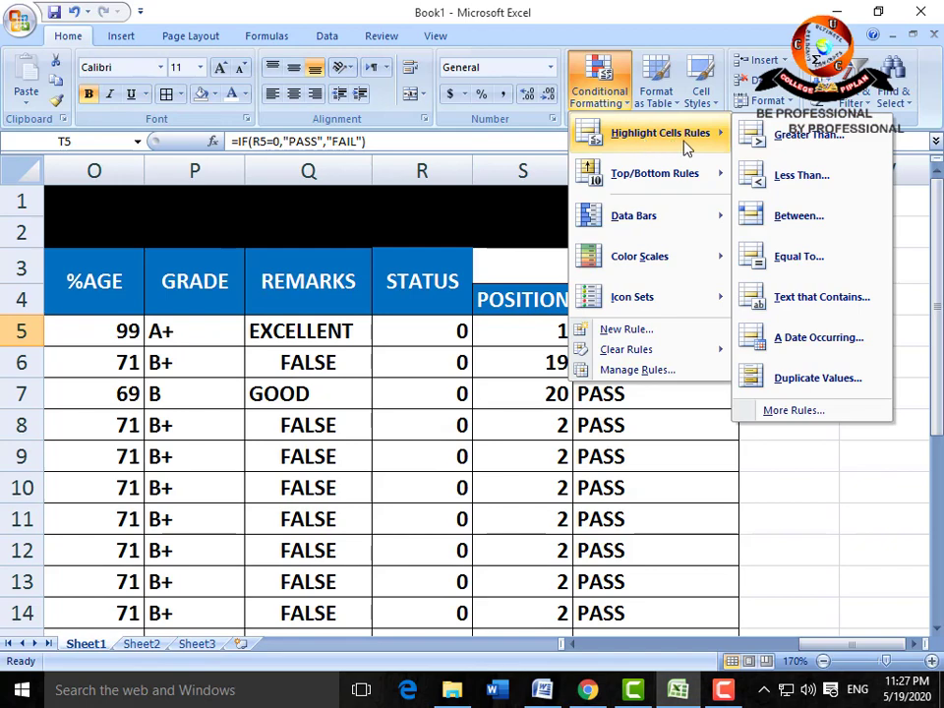
click(801, 258)
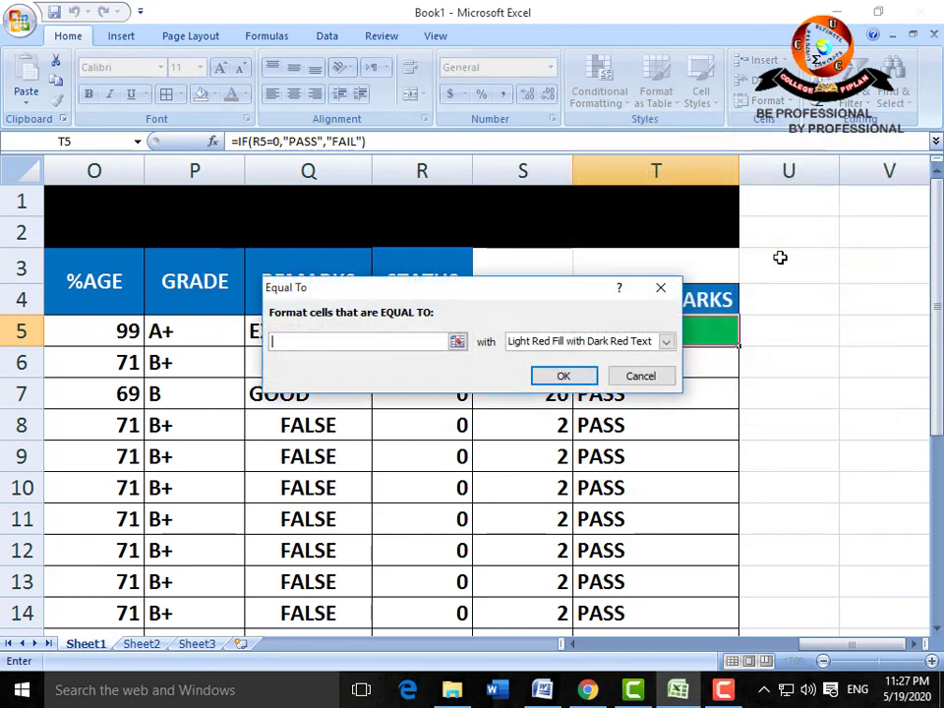
text(FAIL)
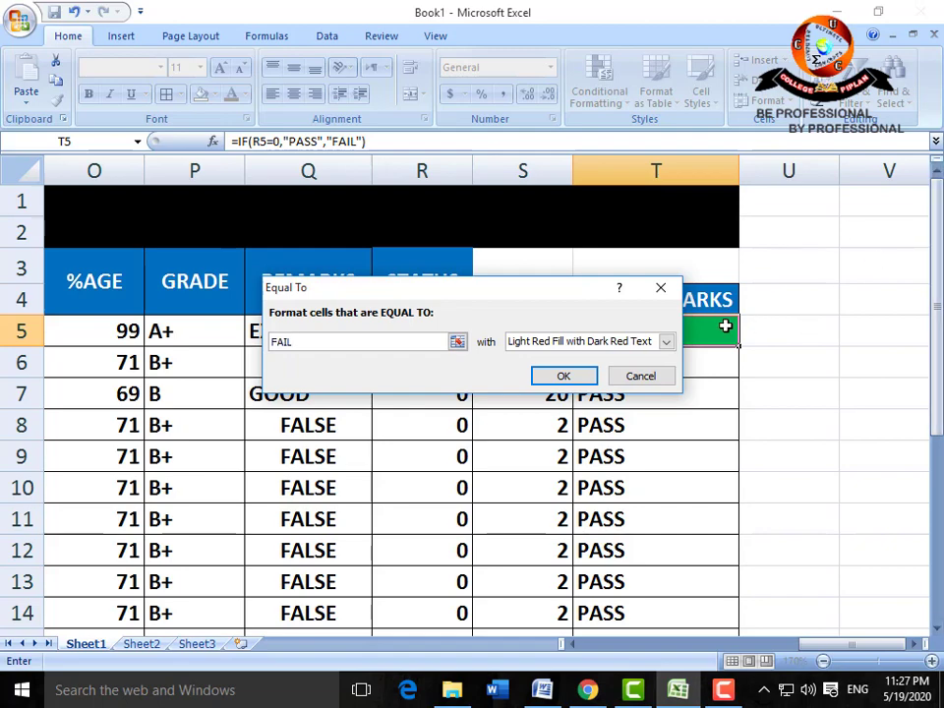
click(666, 342)
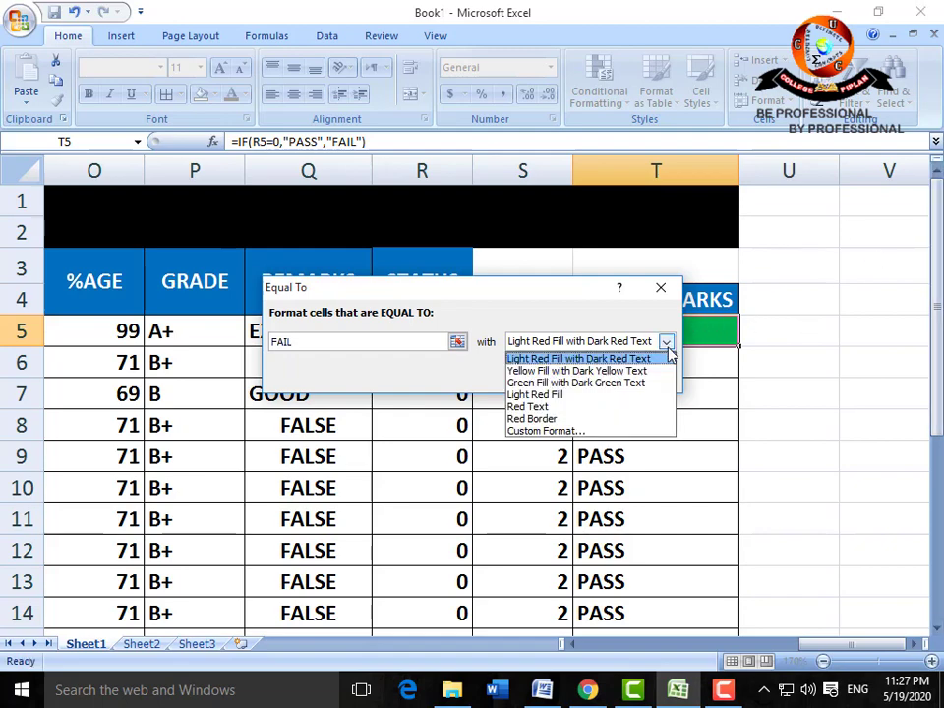
click(629, 431)
Give the FAIL rule a red fill with bold white text and apply it to T5
click(416, 140)
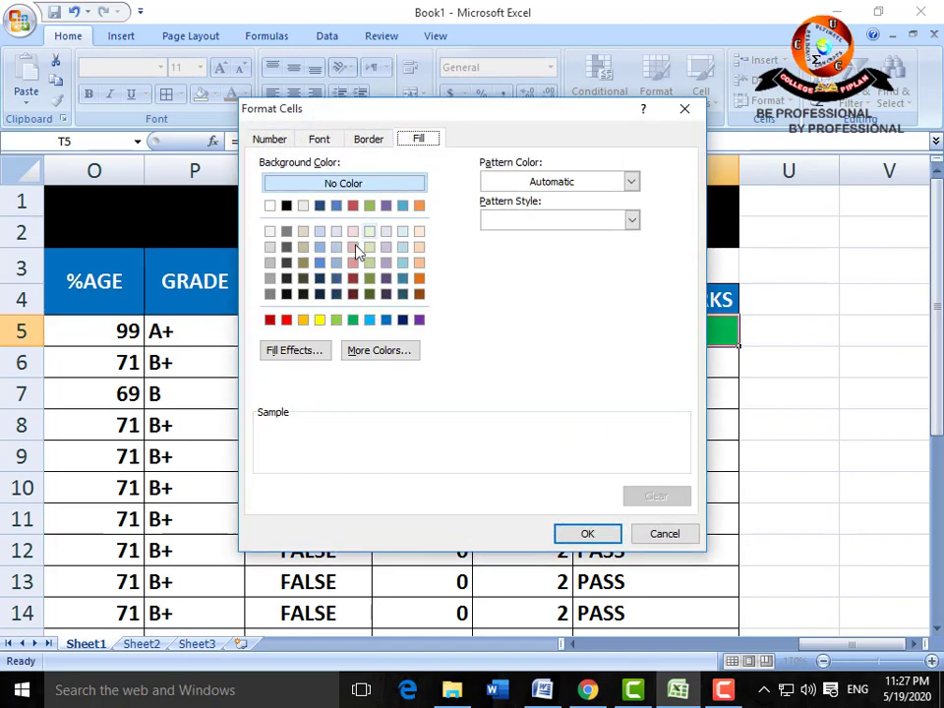
click(286, 319)
click(320, 139)
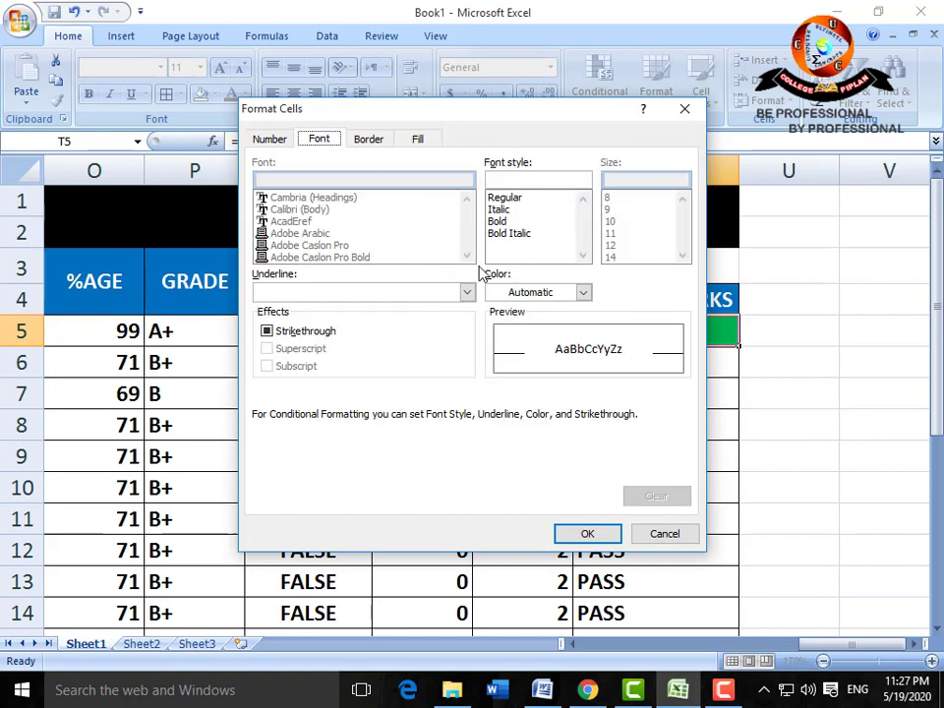
click(498, 221)
click(580, 292)
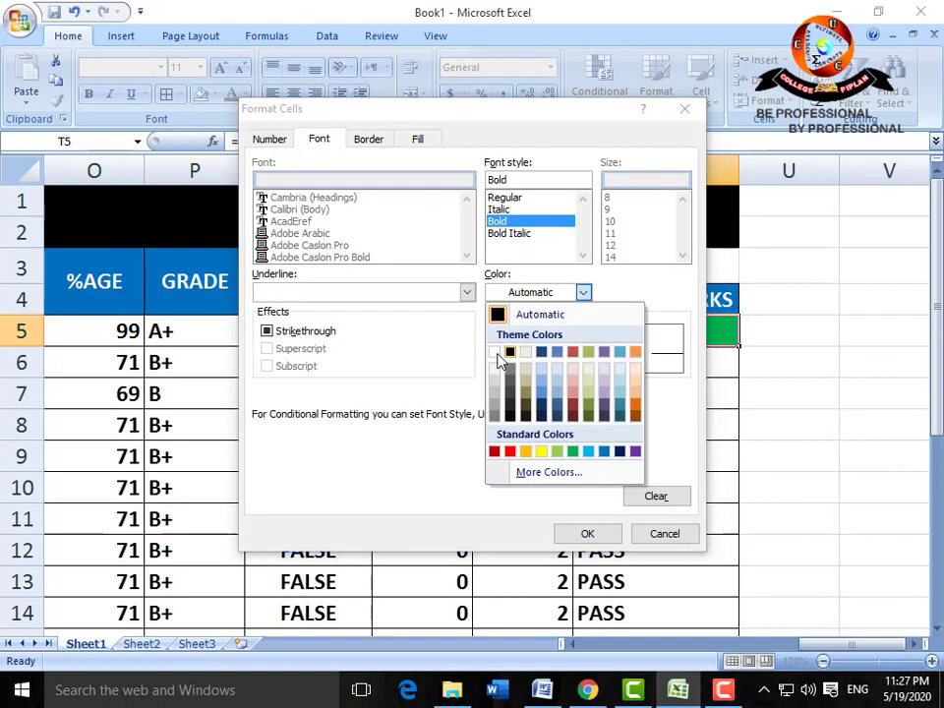
click(506, 397)
click(588, 533)
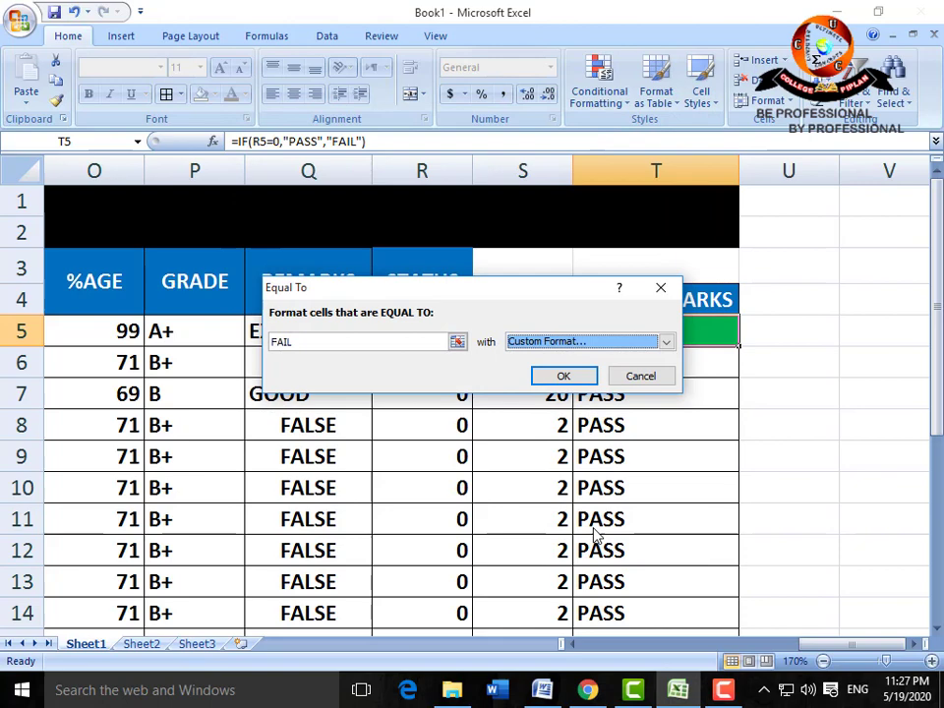
click(572, 371)
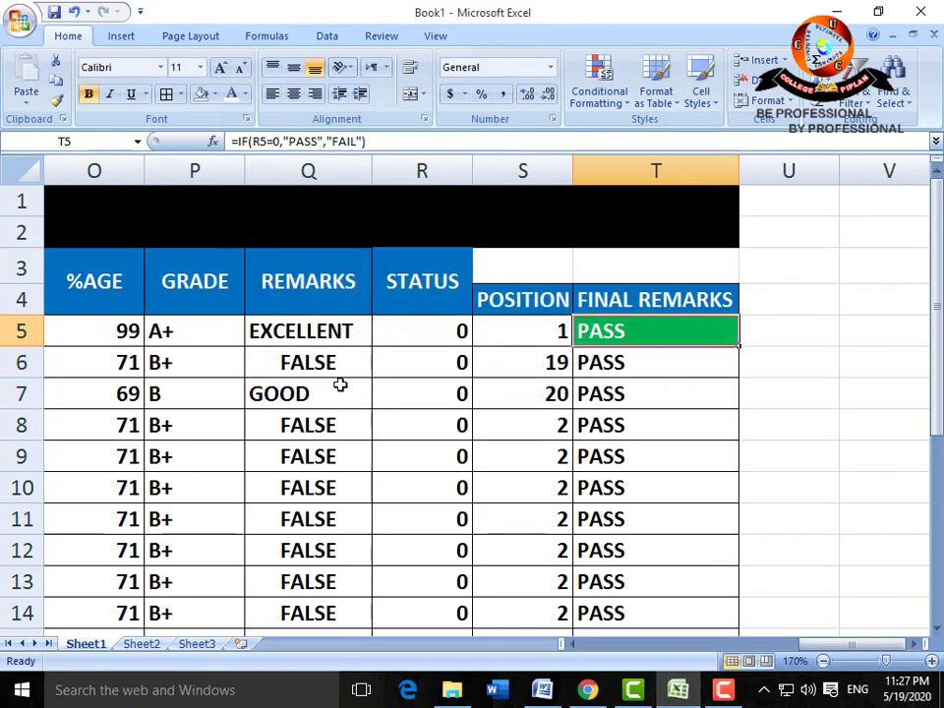
Set the first student's ISL mark in L5 to 22 to test the FAIL rule
click(227, 332)
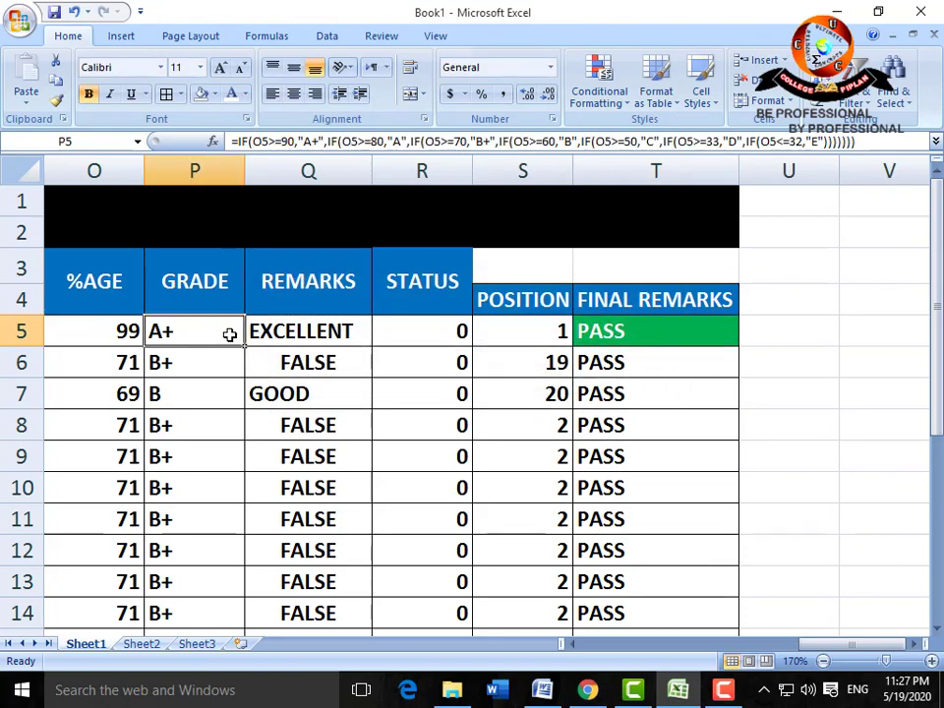
key(Left)
key(Left)
key(Left)
key(Left)
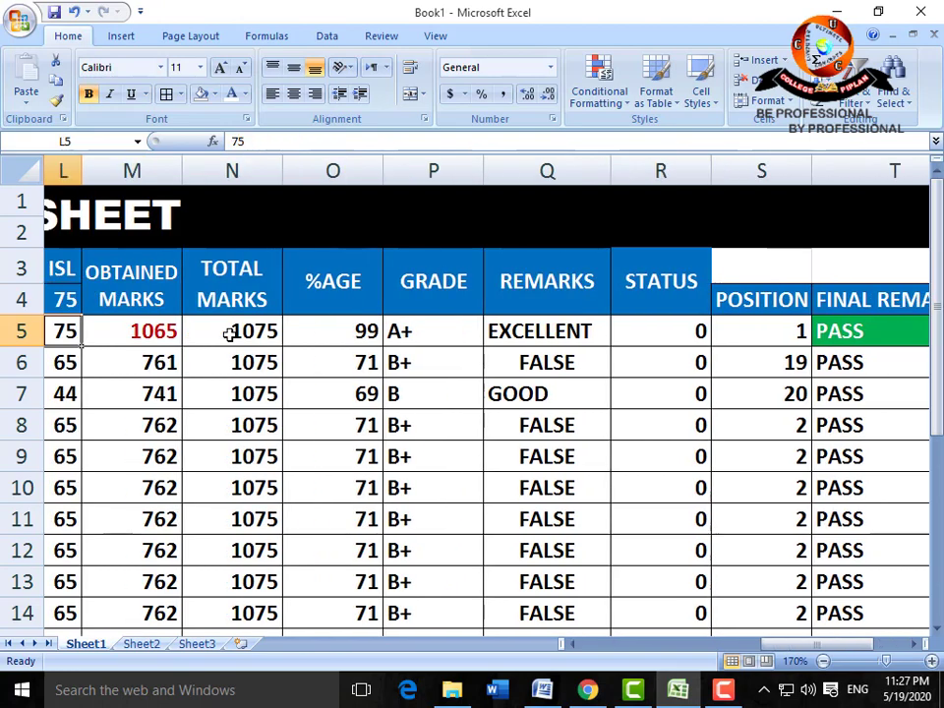
text(2)
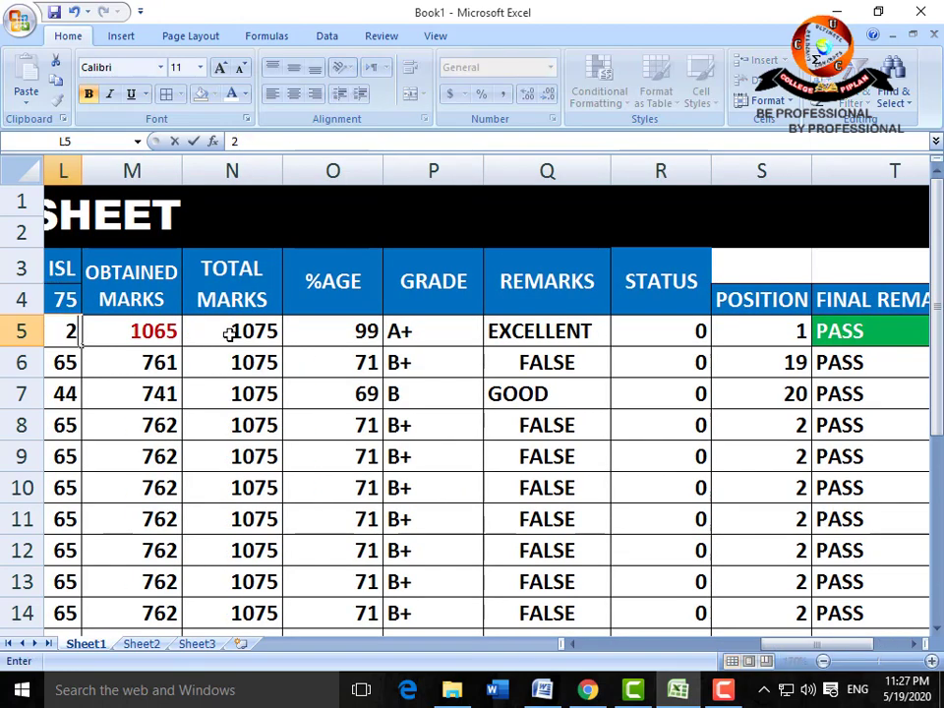
text(2)
key(Left)
Check how the first student's status in R5 and final remark in T5 respond to the changed mark
key(Right)
key(Right)
key(Right)
key(Right)
key(Right)
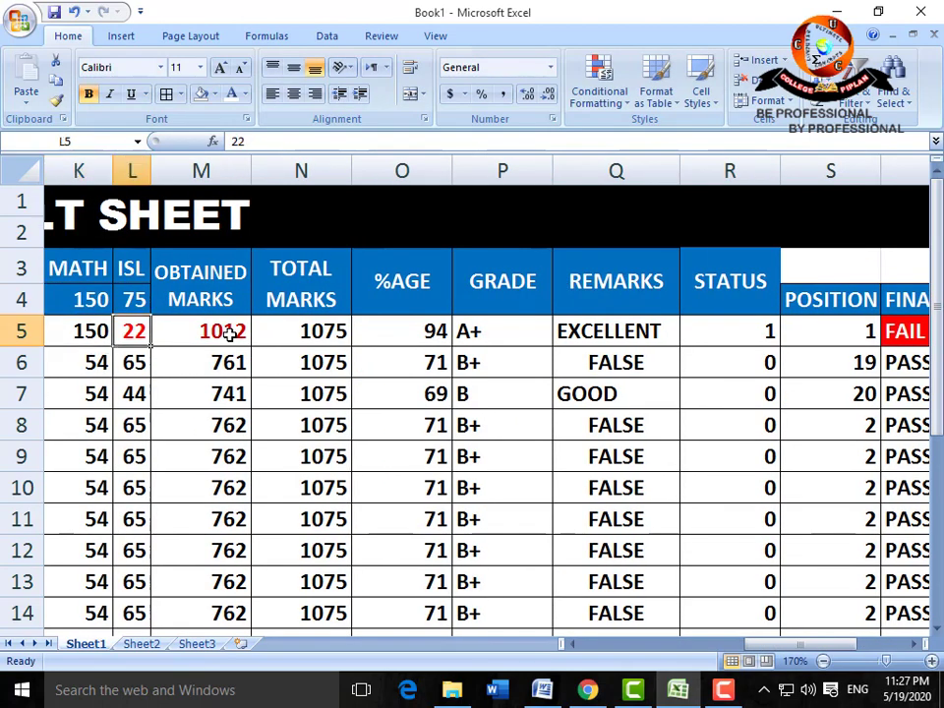
key(Right)
key(Right)
key(Right)
key(Right)
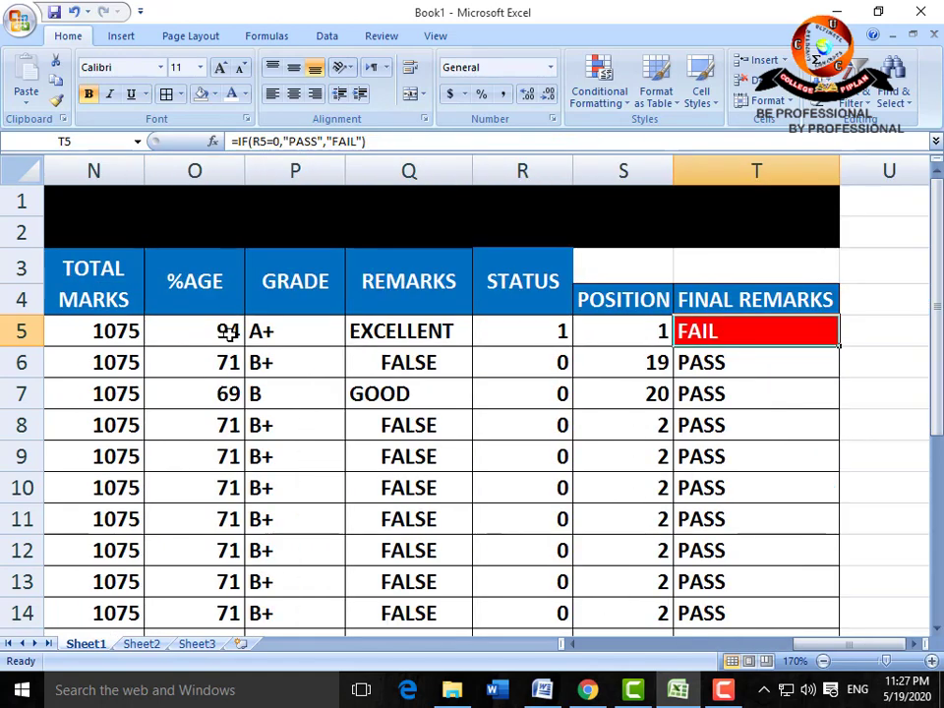
key(Left)
key(Left)
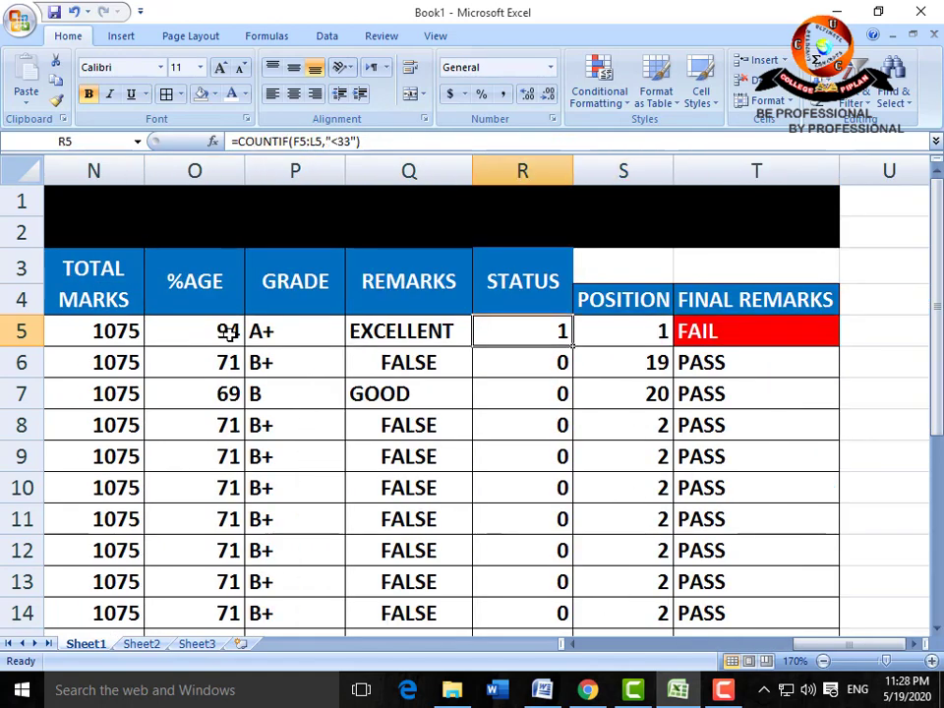
key(Right)
key(Right)
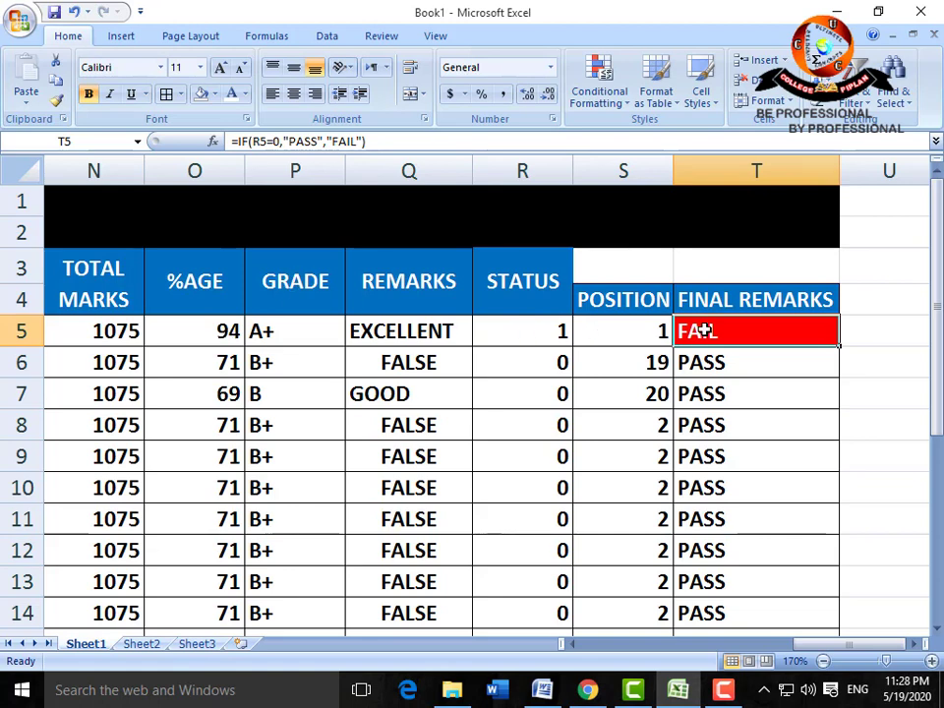
Copy T5's conditional formatting with Format Painter to the other FINAL REMARKS cells, T6 to T24
click(55, 102)
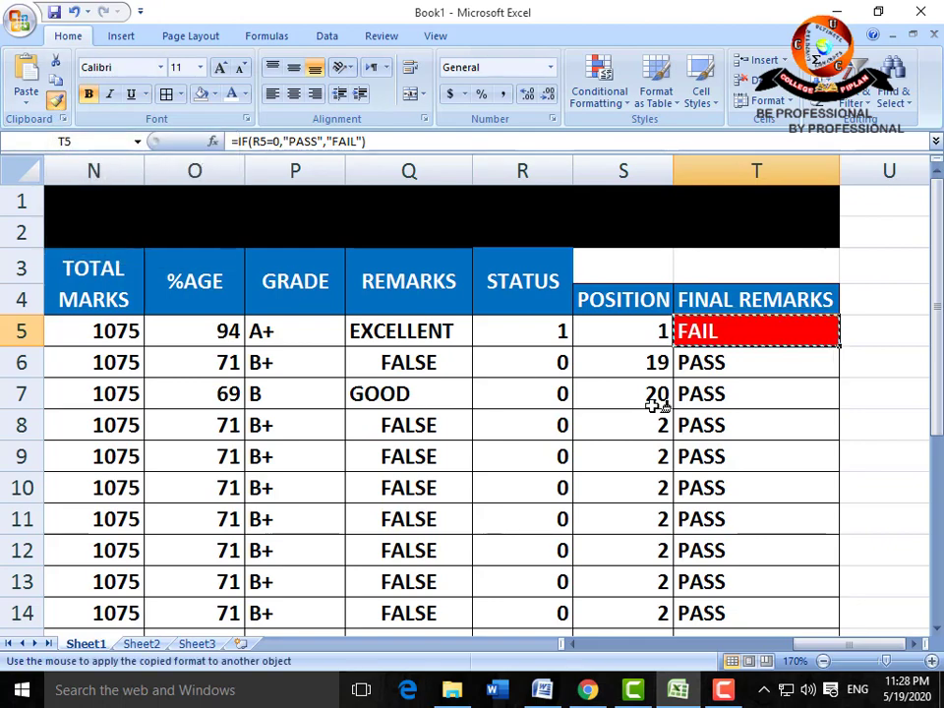
mouse_move(723, 363)
mouse_down()
mouse_move(733, 631)
mouse_move(734, 585)
mouse_up()
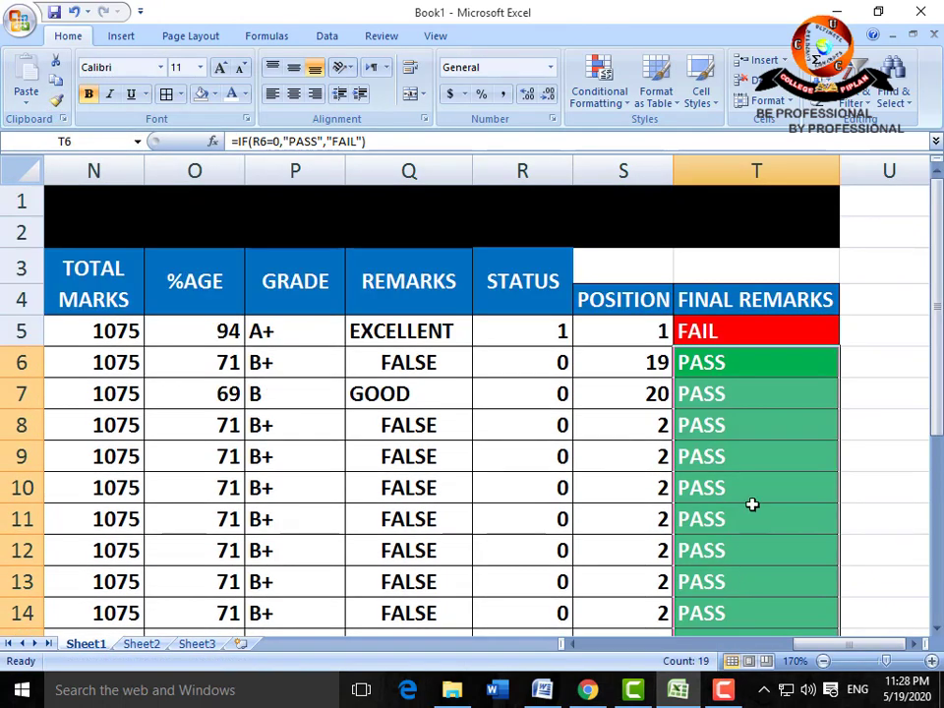
click(728, 433)
click(716, 365)
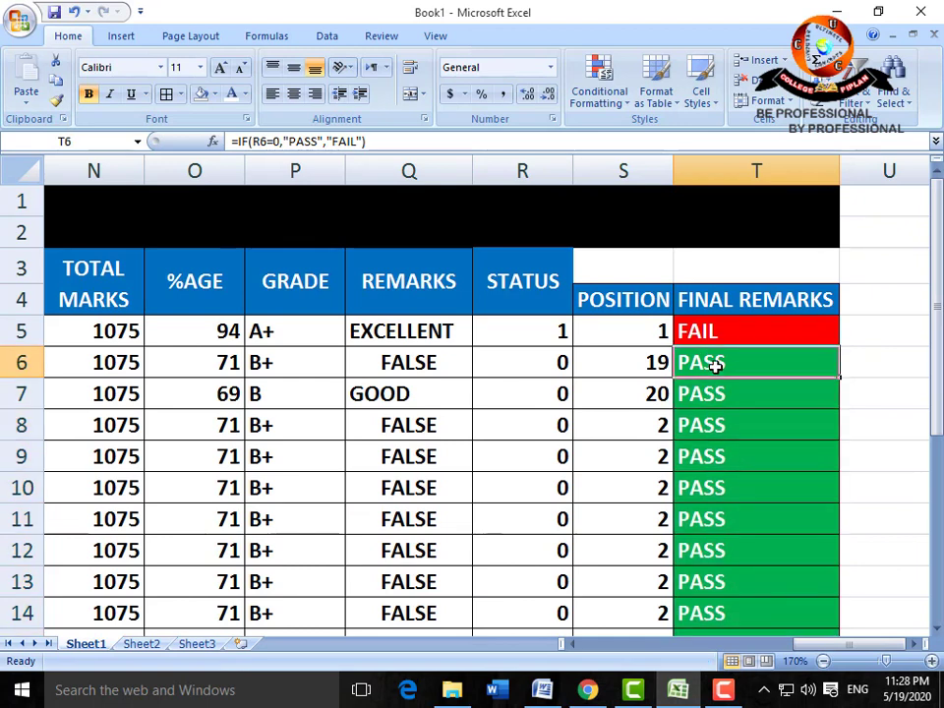
click(715, 331)
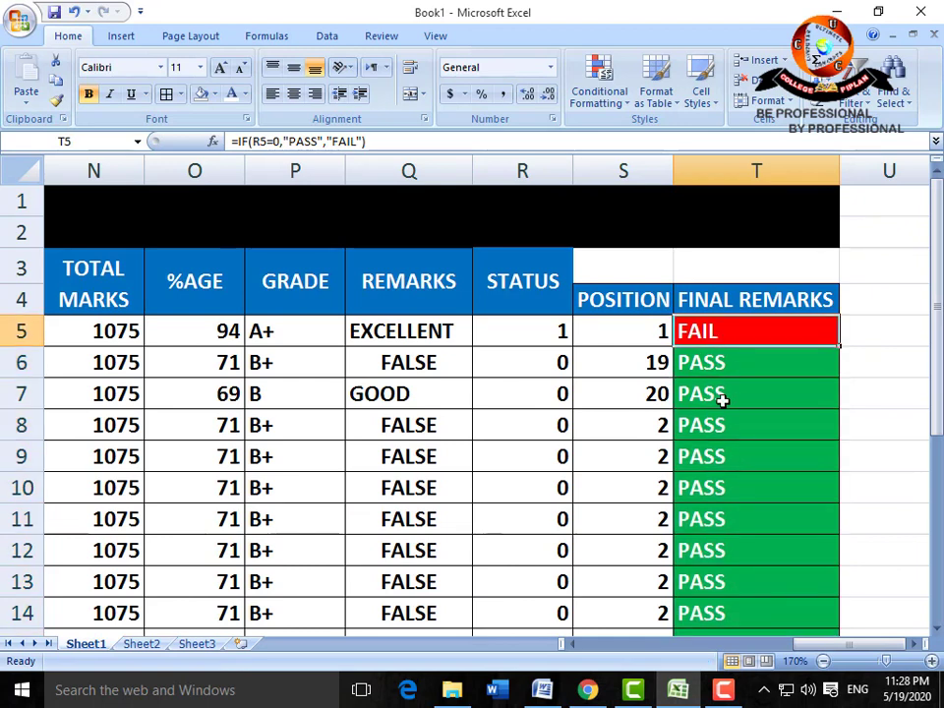
scroll(623, 411, down, 5)
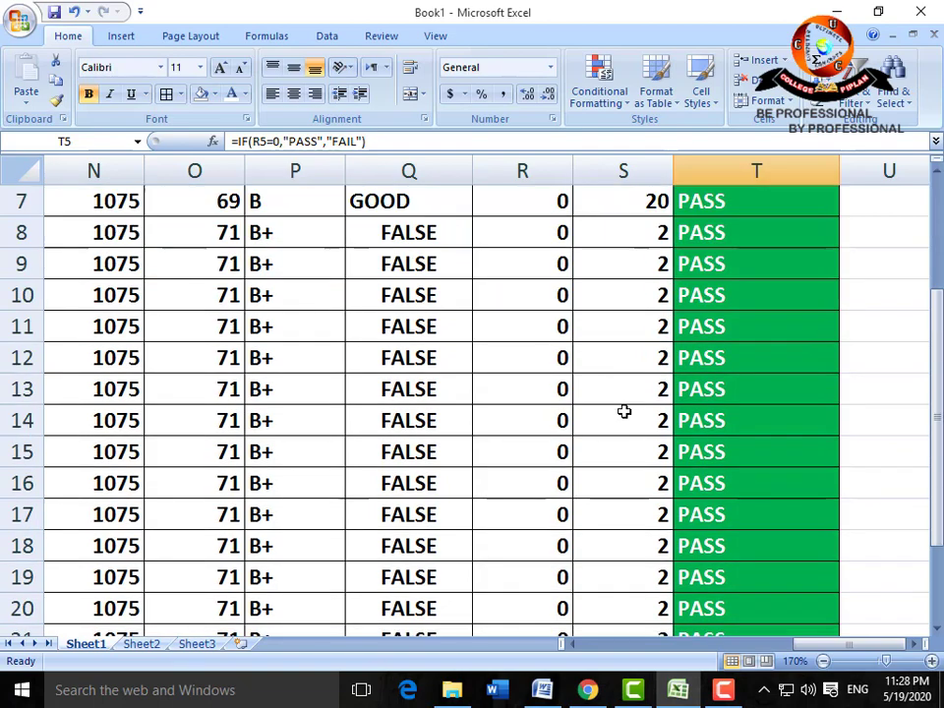
scroll(623, 411, up, 5)
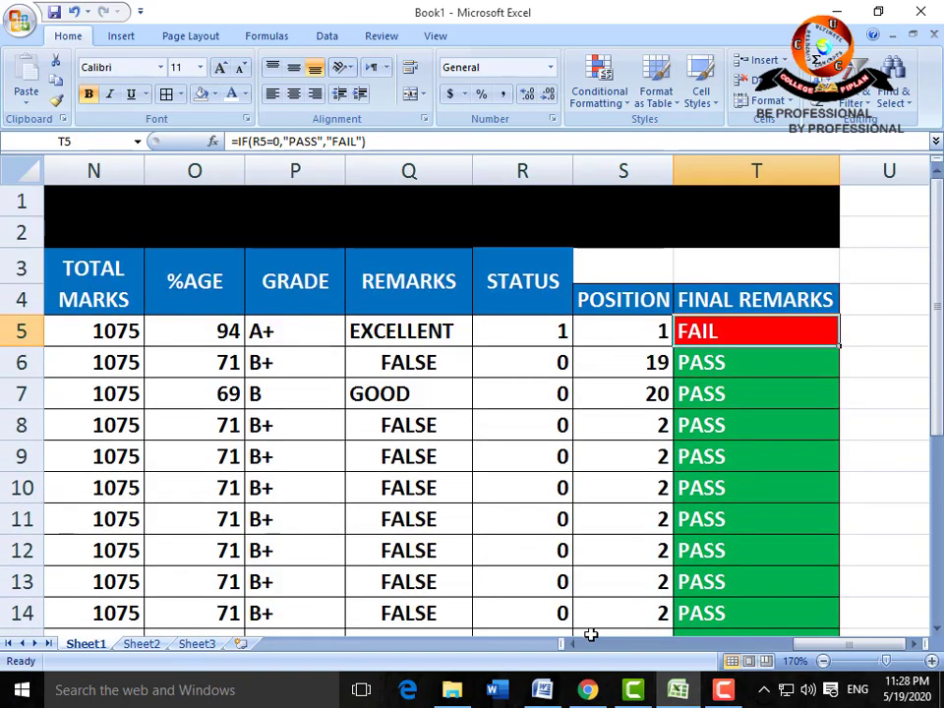
Look over the student list on Sheet1 and examine the result card's layout and fields on Sheet2
scroll(575, 649, left, 13)
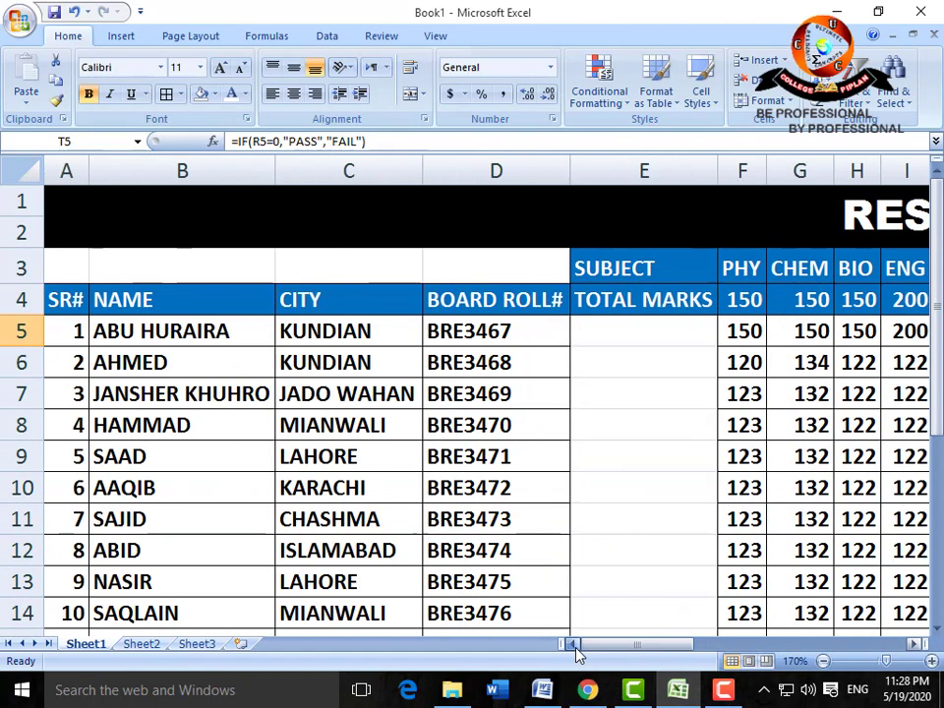
scroll(588, 522, down, 3)
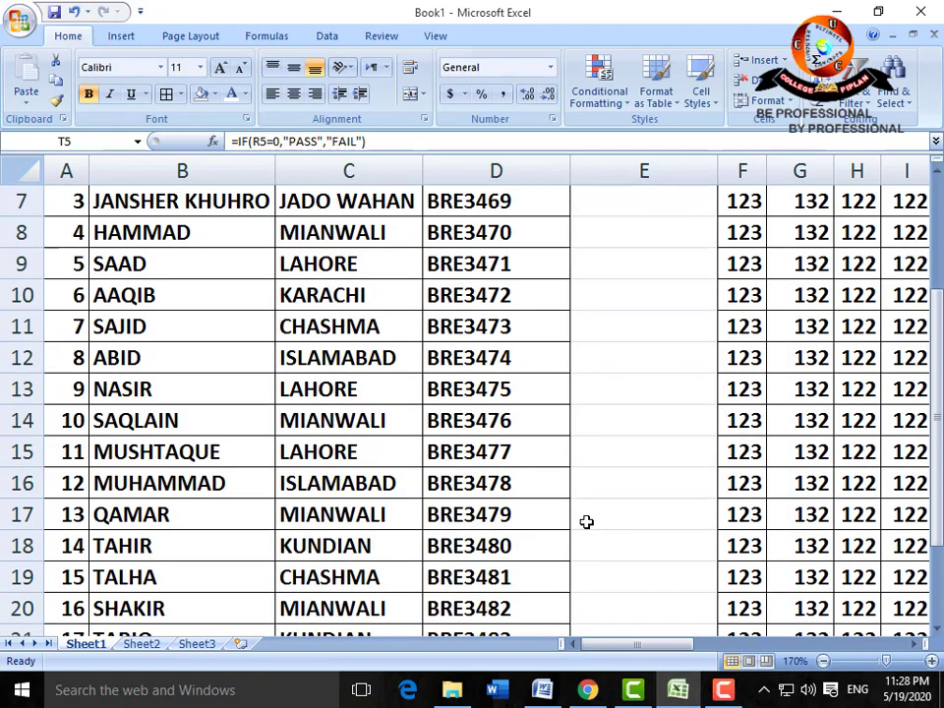
scroll(586, 522, down, 2)
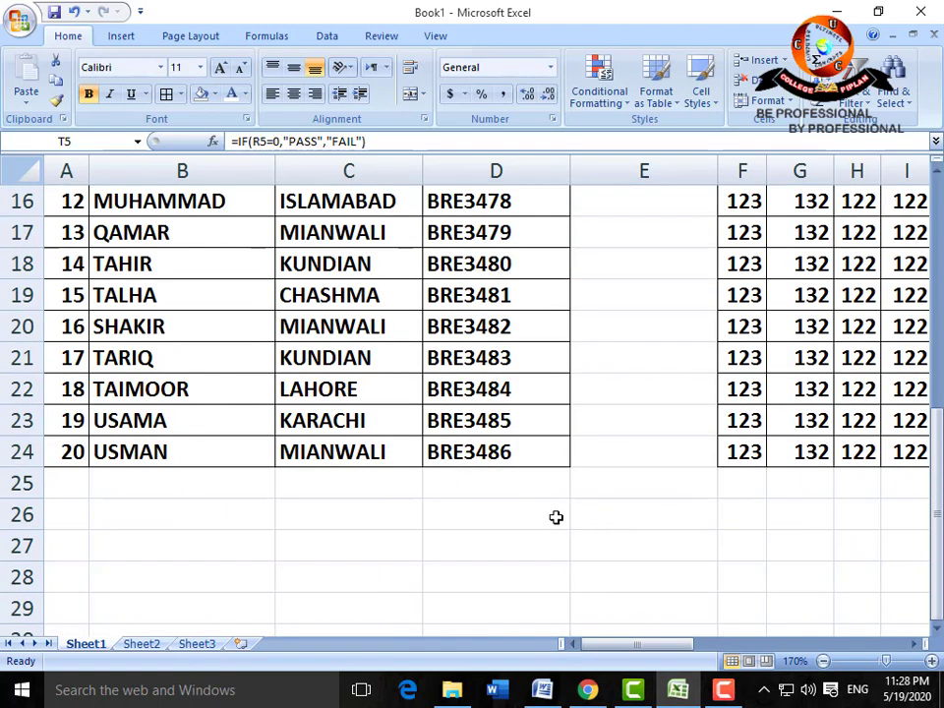
click(141, 644)
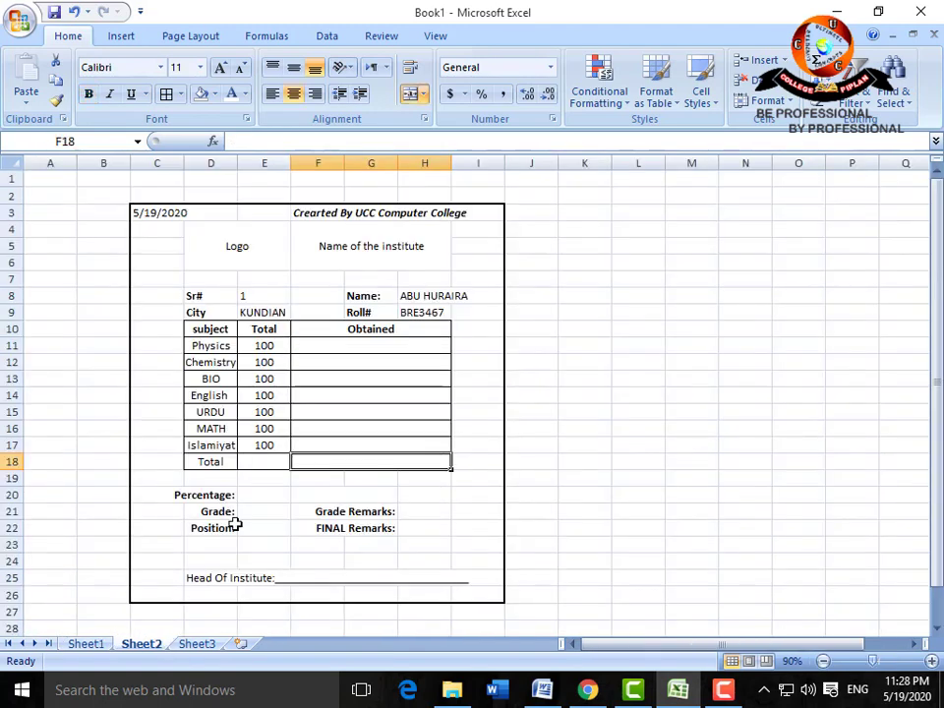
drag(152, 216, 487, 599)
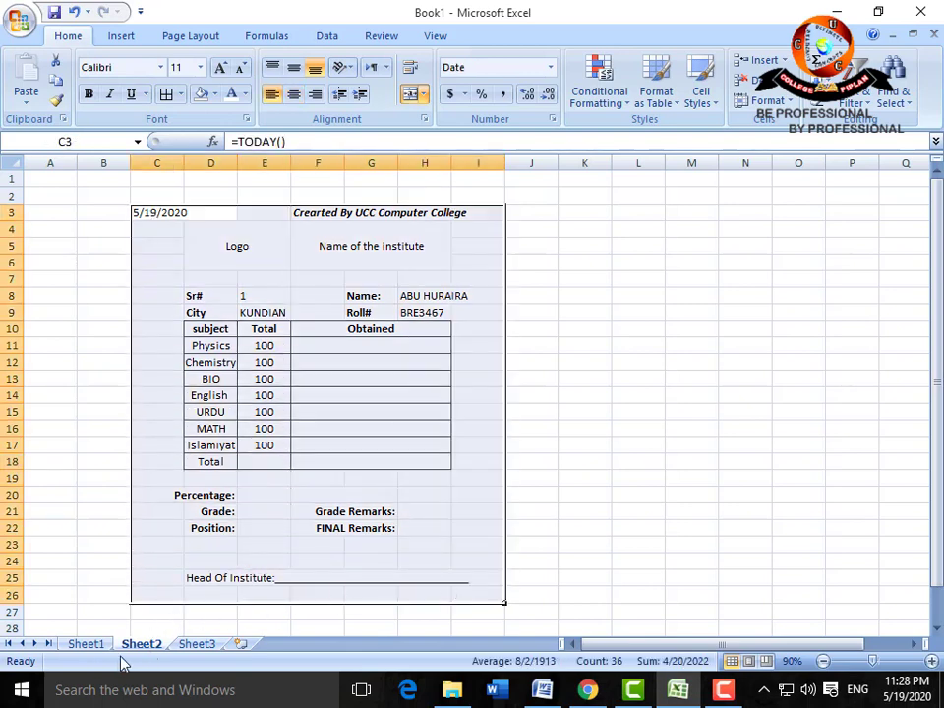
click(160, 296)
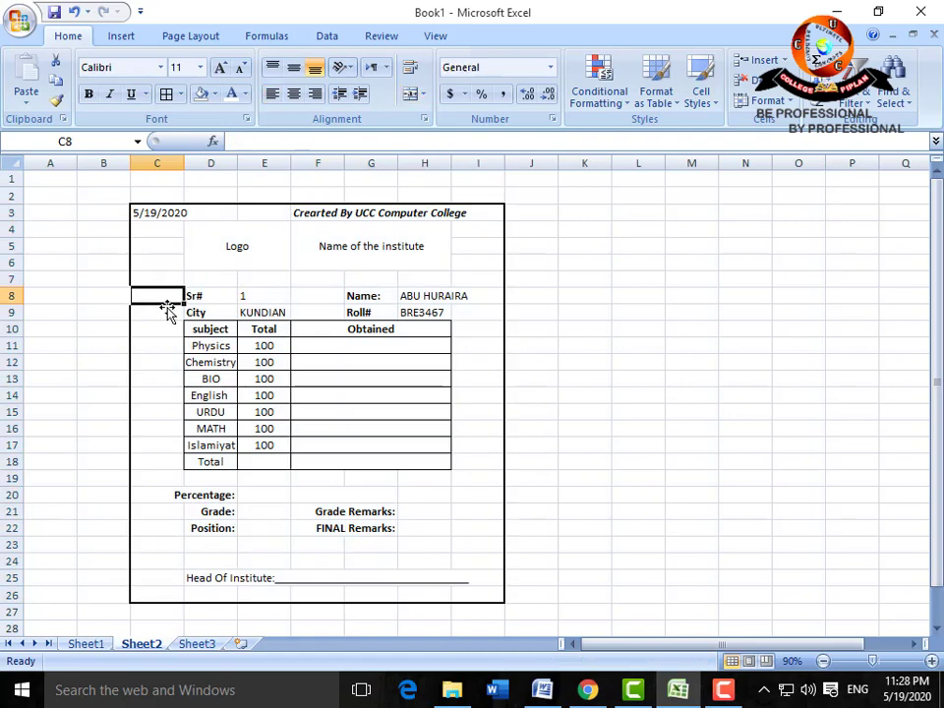
click(158, 212)
drag(204, 296, 472, 592)
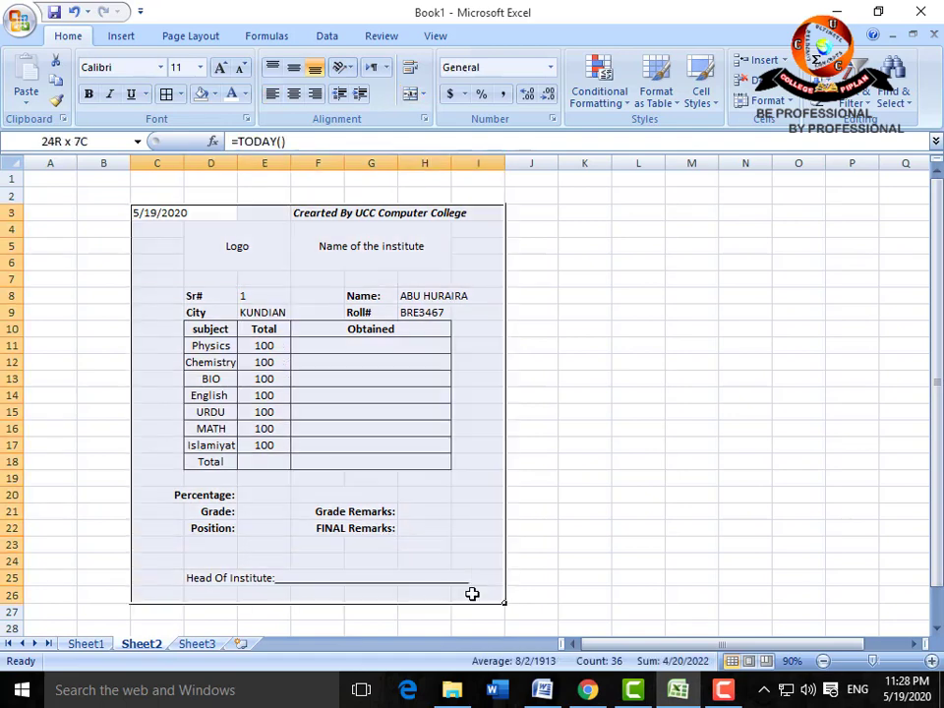
click(375, 462)
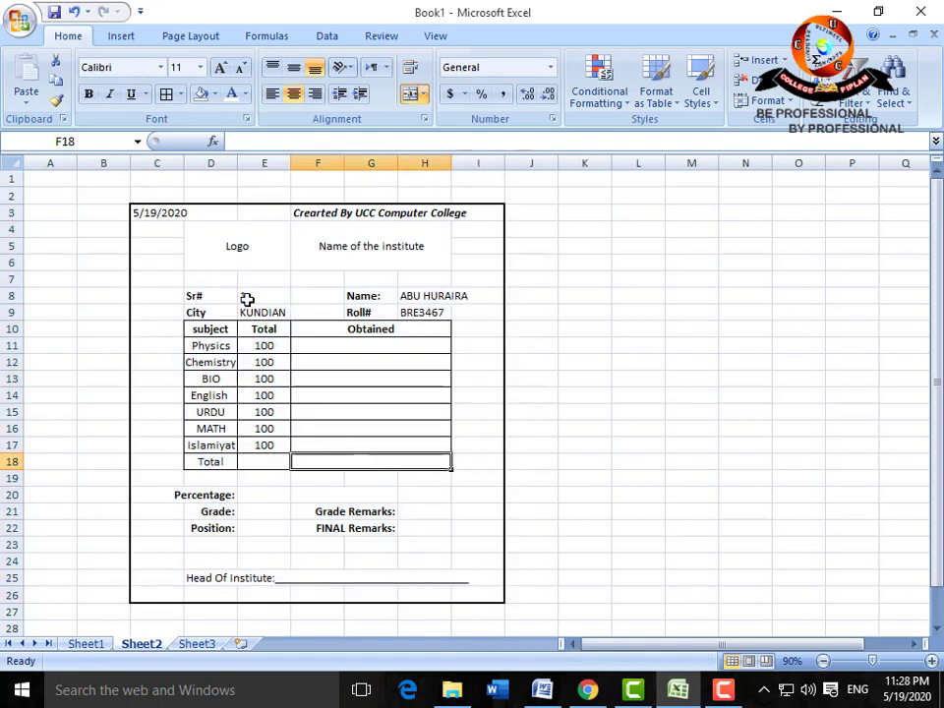
click(327, 214)
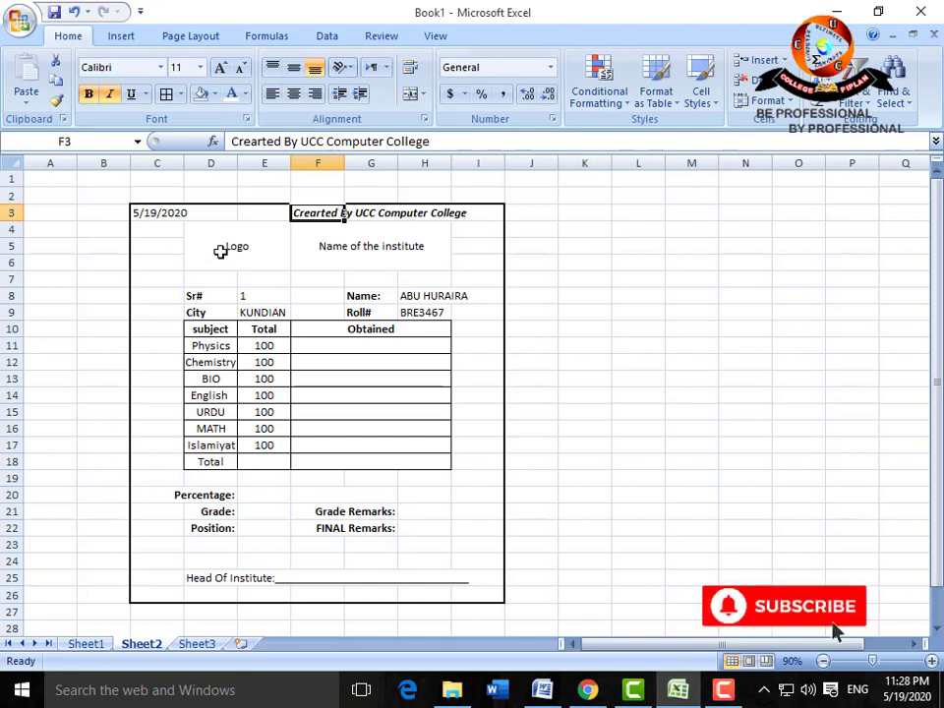
click(219, 249)
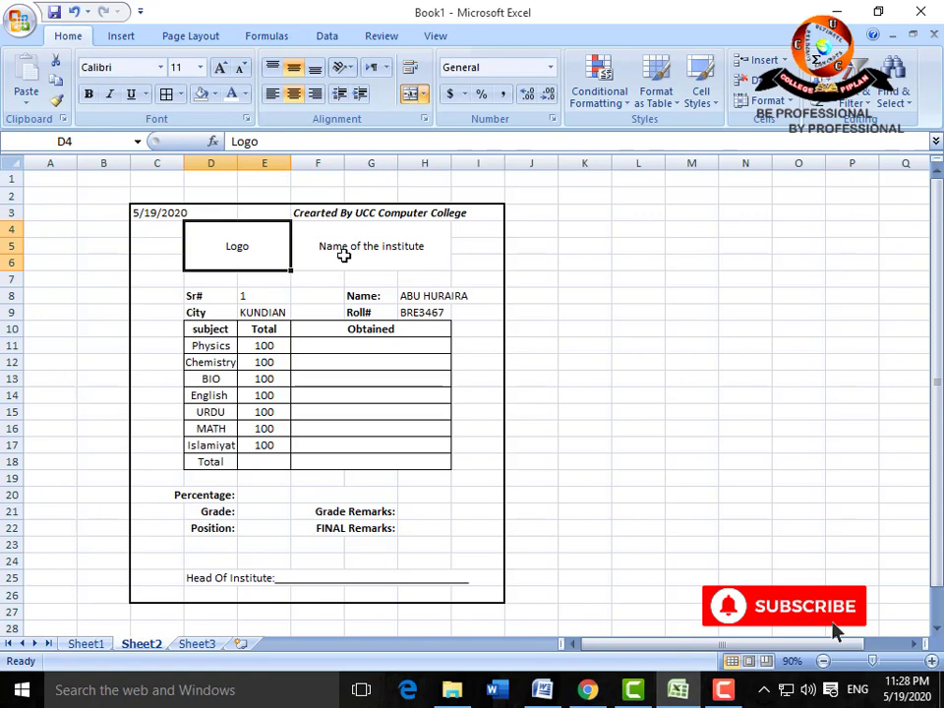
click(255, 295)
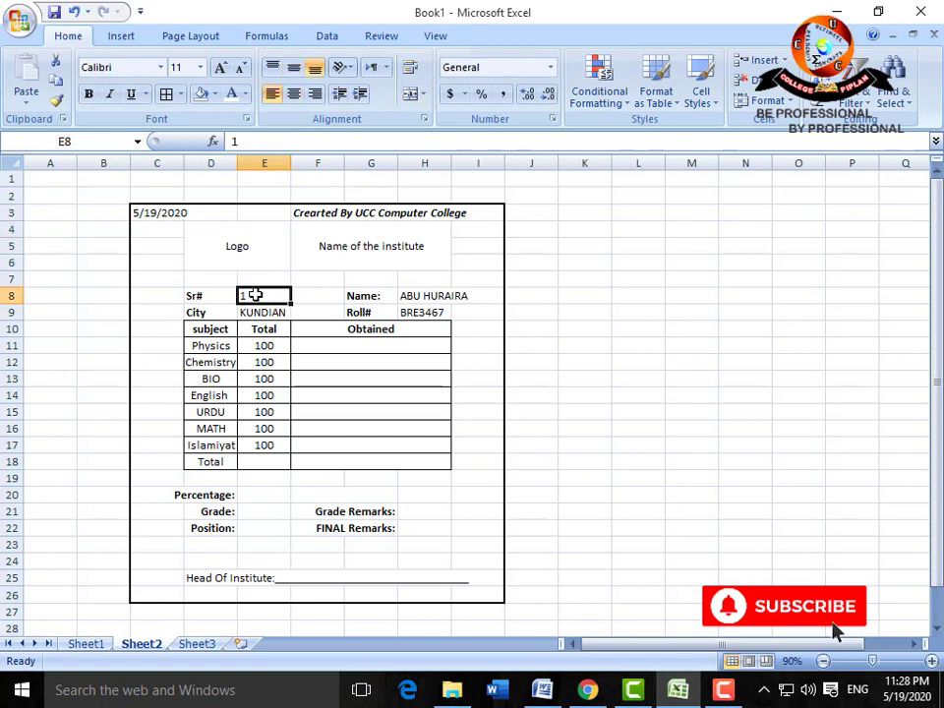
Clear the VLOOKUP formulas from the result card's name, roll number and city cells, H8, H9 and E9
click(421, 299)
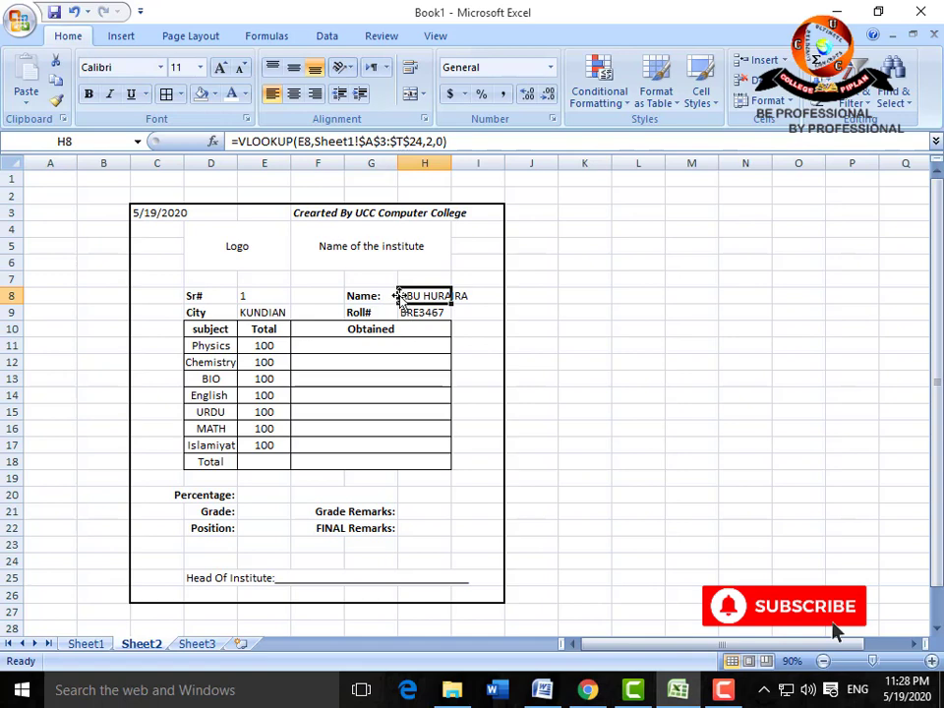
key(Delete)
key(Down)
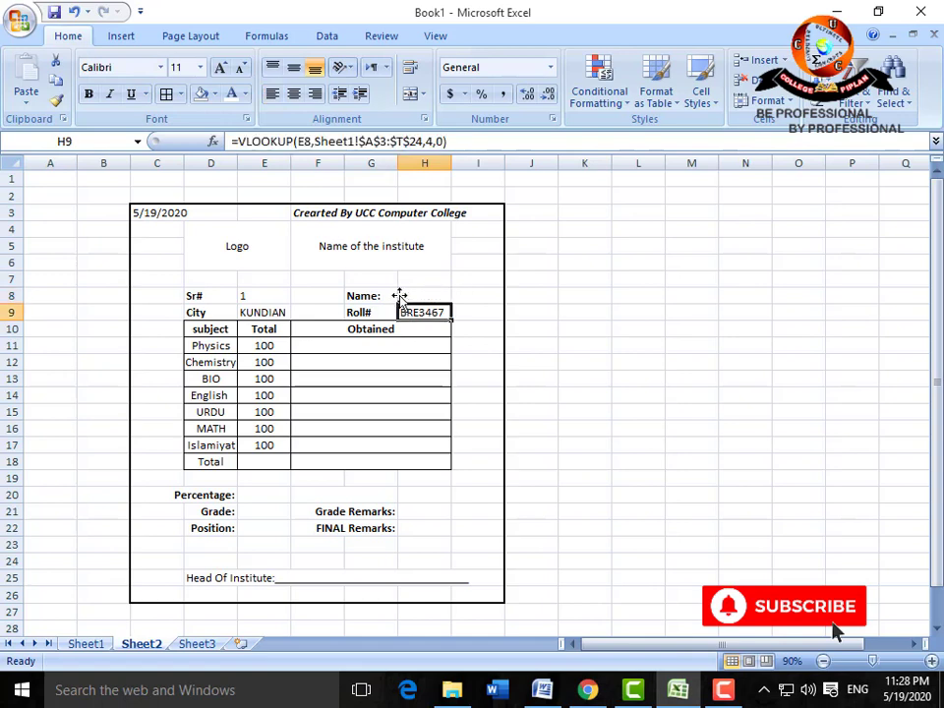
key(Delete)
key(Left)
key(Left)
key(Left)
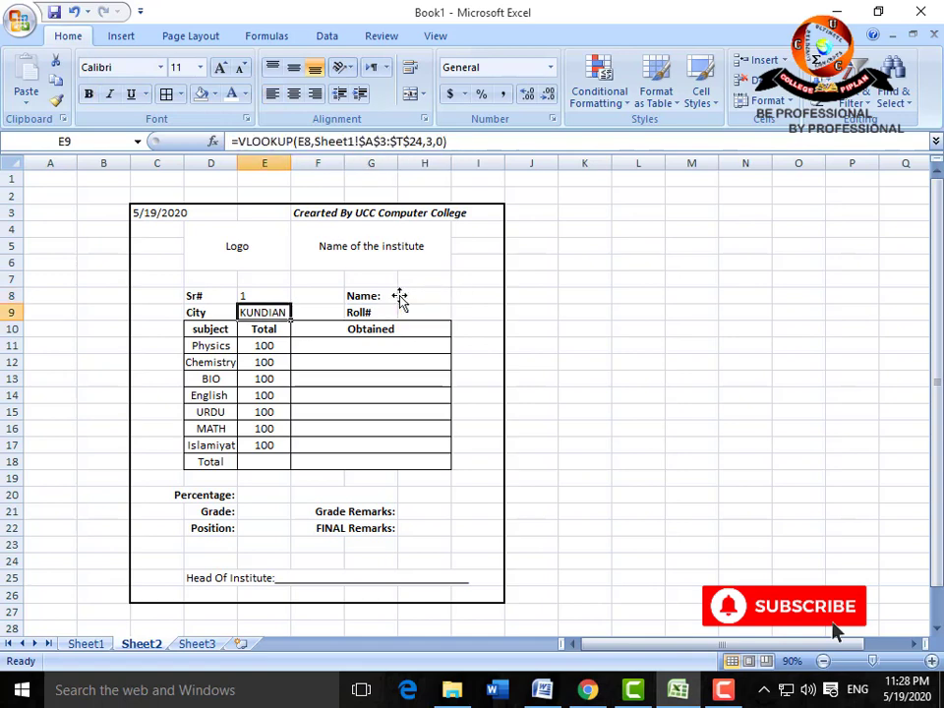
key(Delete)
Set the total marks for Physics, Chemistry and BIO in E11 to E13 to 150 each
key(Down)
key(Down)
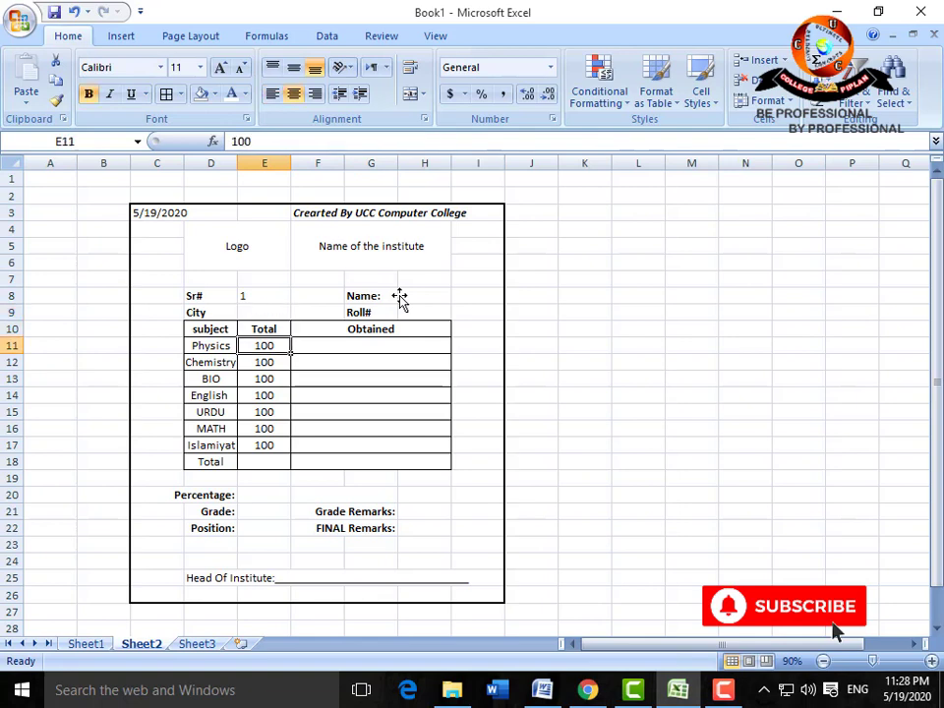
key(Left)
key(Right)
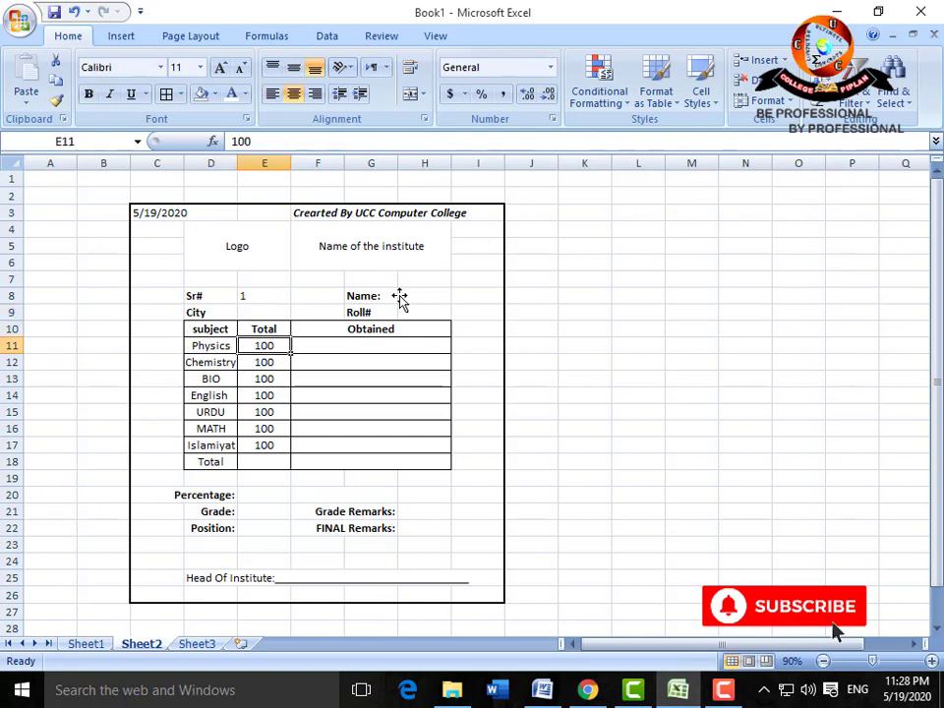
text(15)
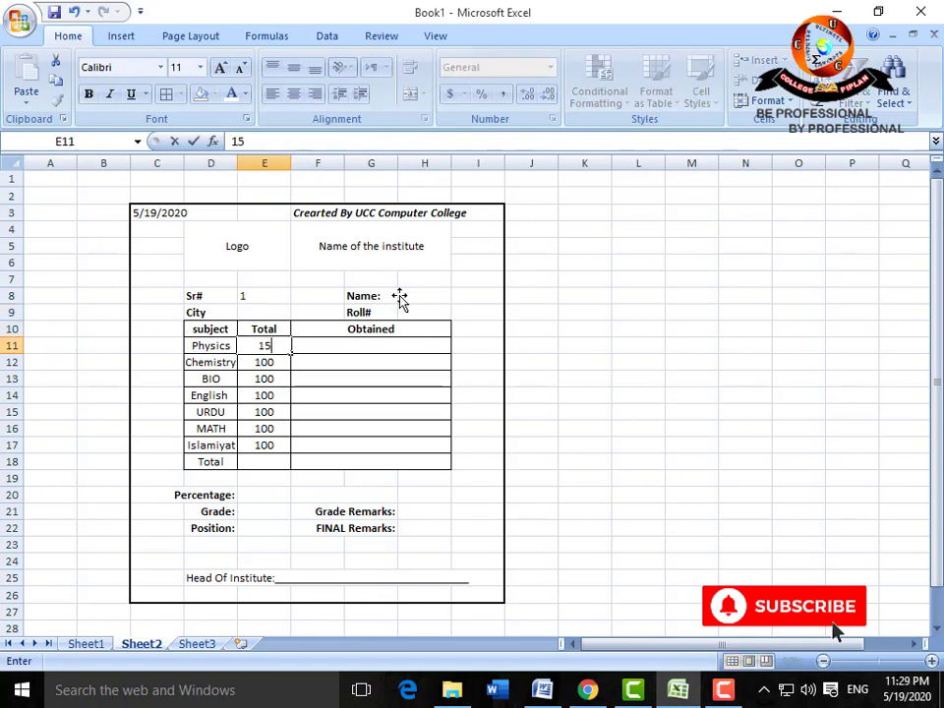
text(0)
key(Return)
text(150)
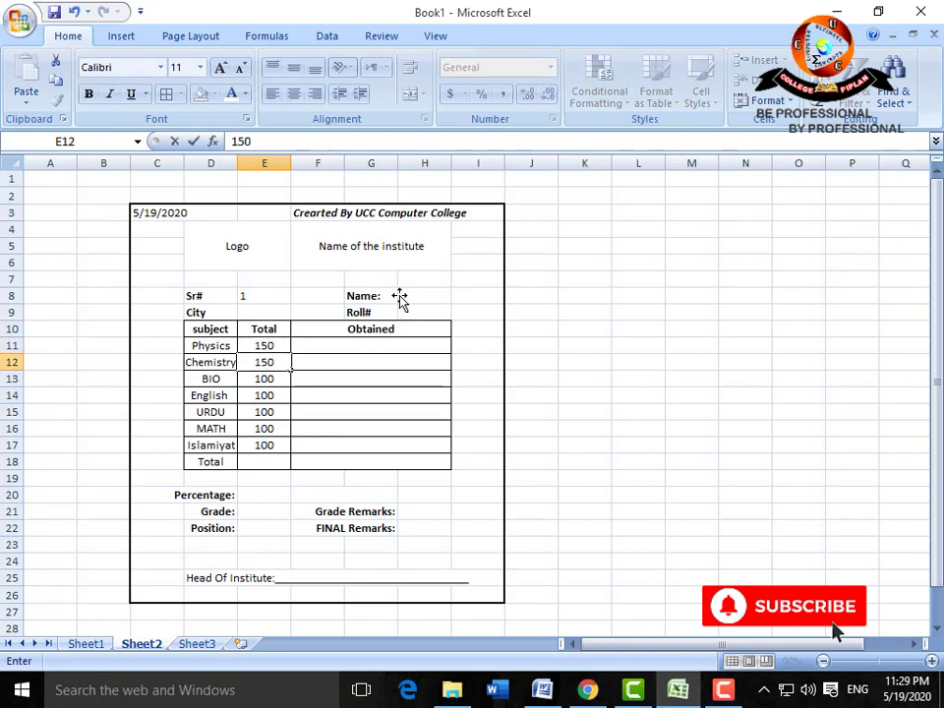
key(Return)
text(1)
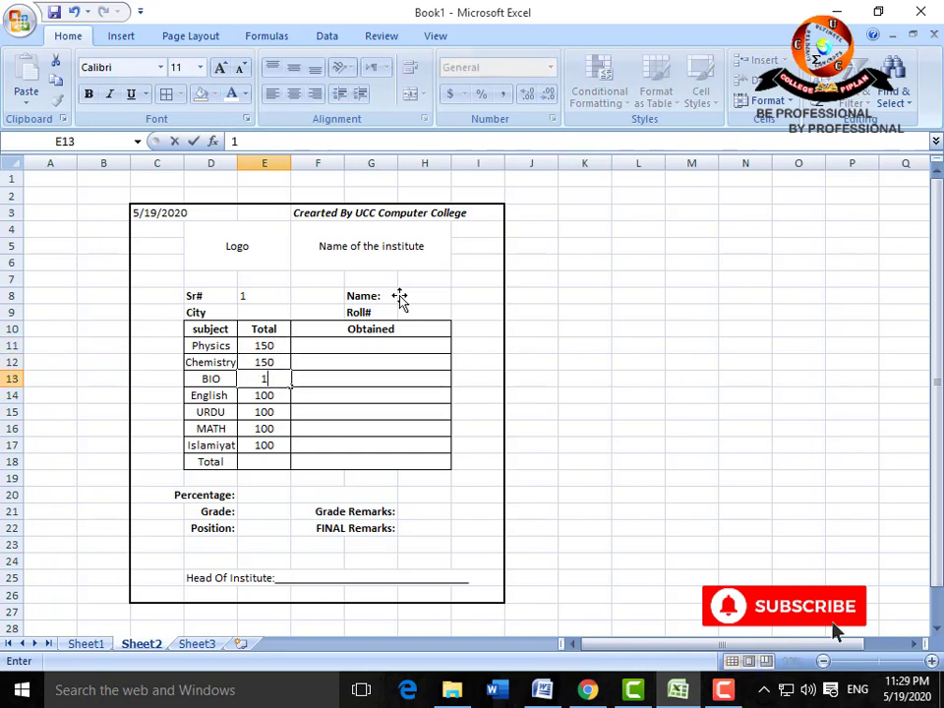
key(Return)
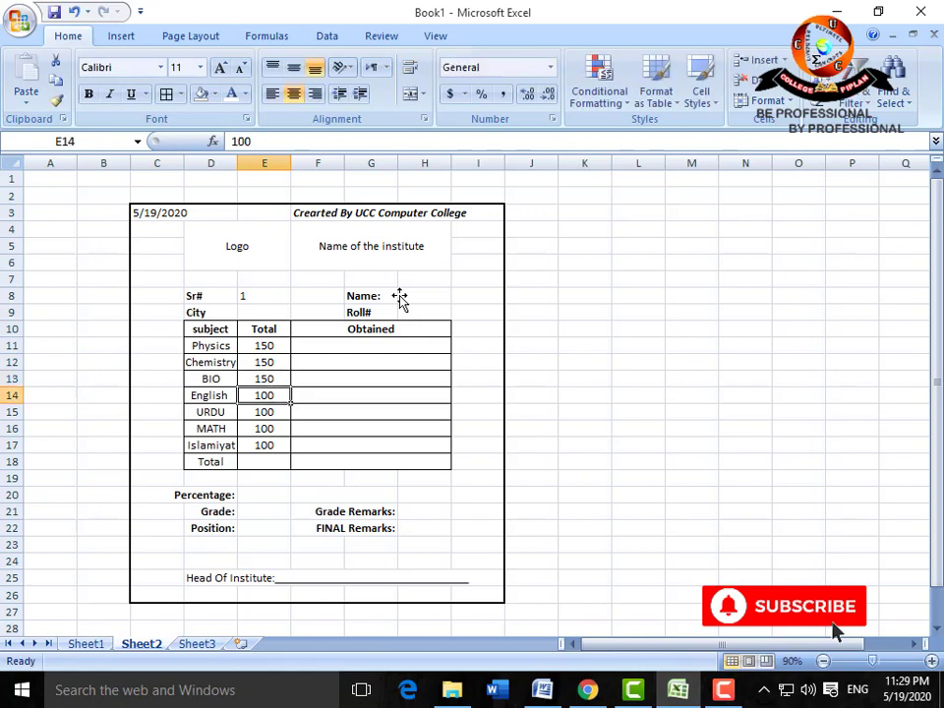
Set the total marks in E14 to E17 to 200 for English, 200 for URDU, 150 for MATH and 75 for Islamiyat
text(200)
key(Return)
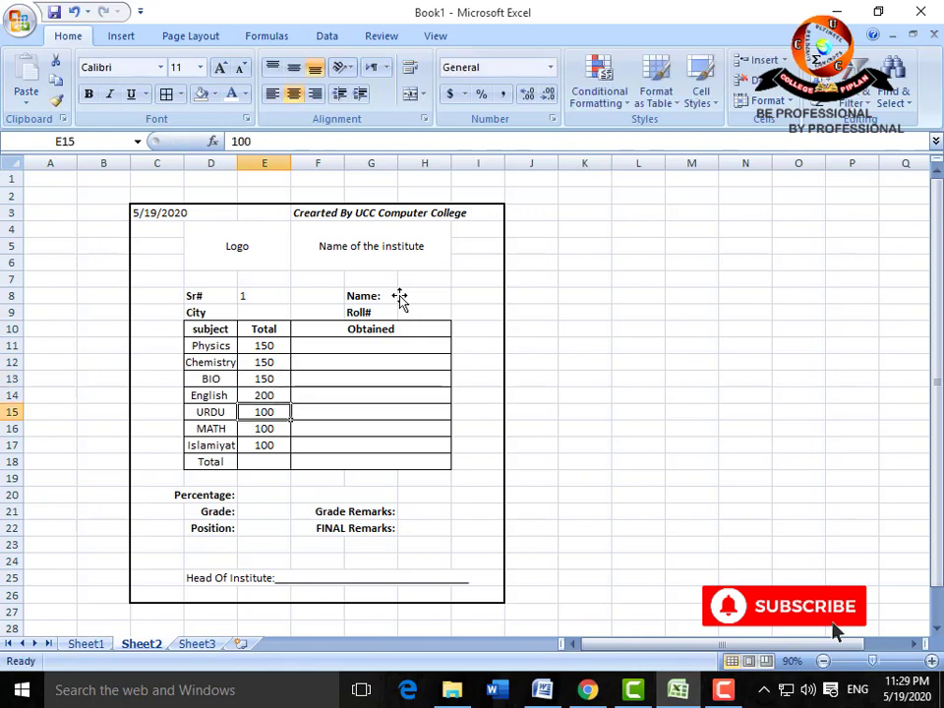
text(200)
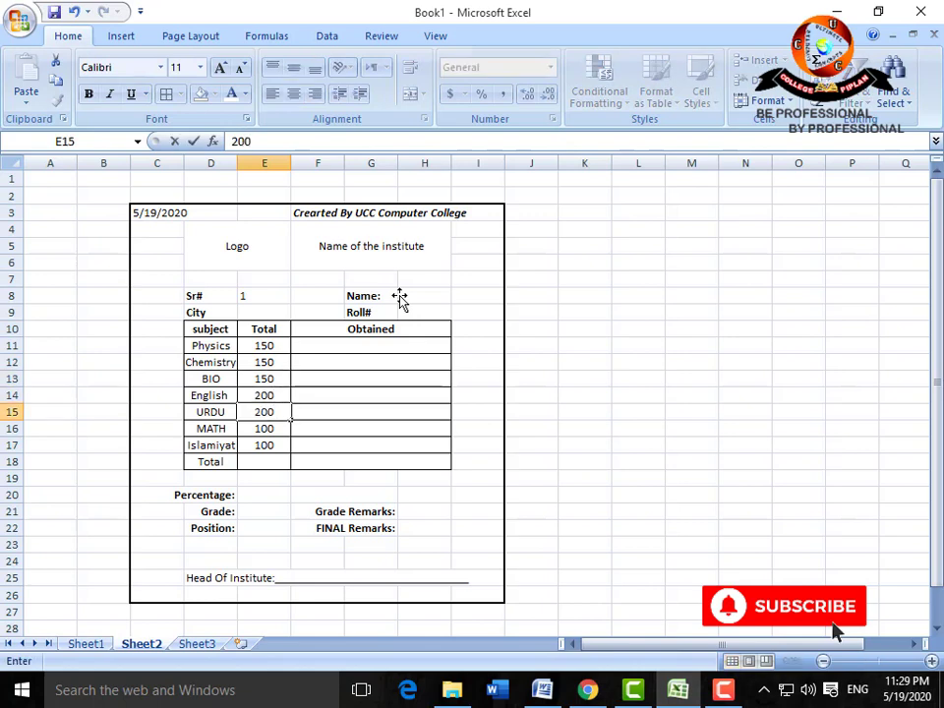
key(Return)
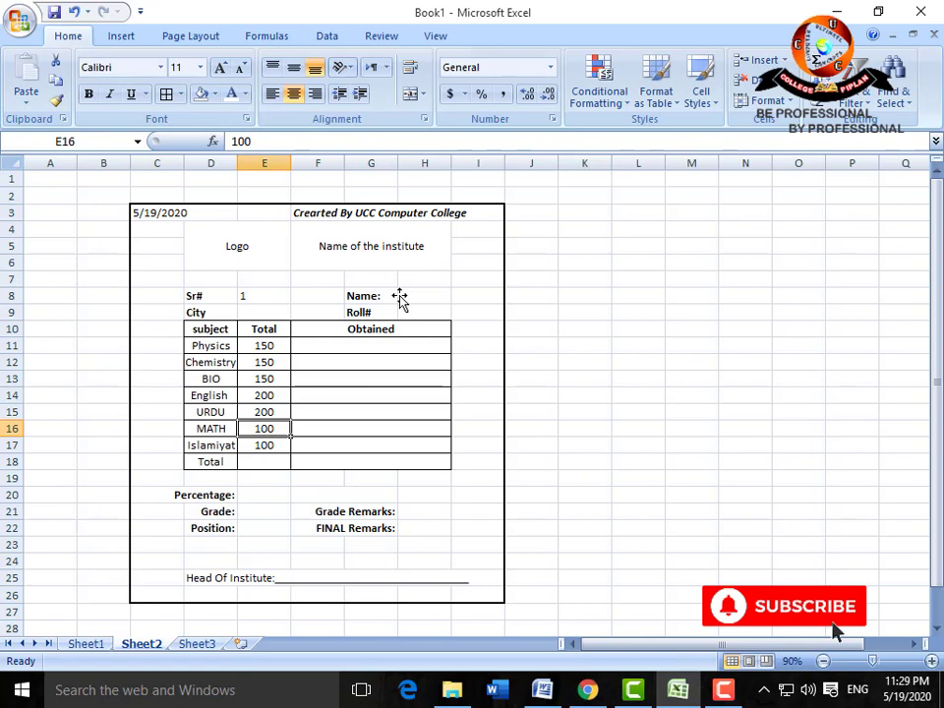
text(1)
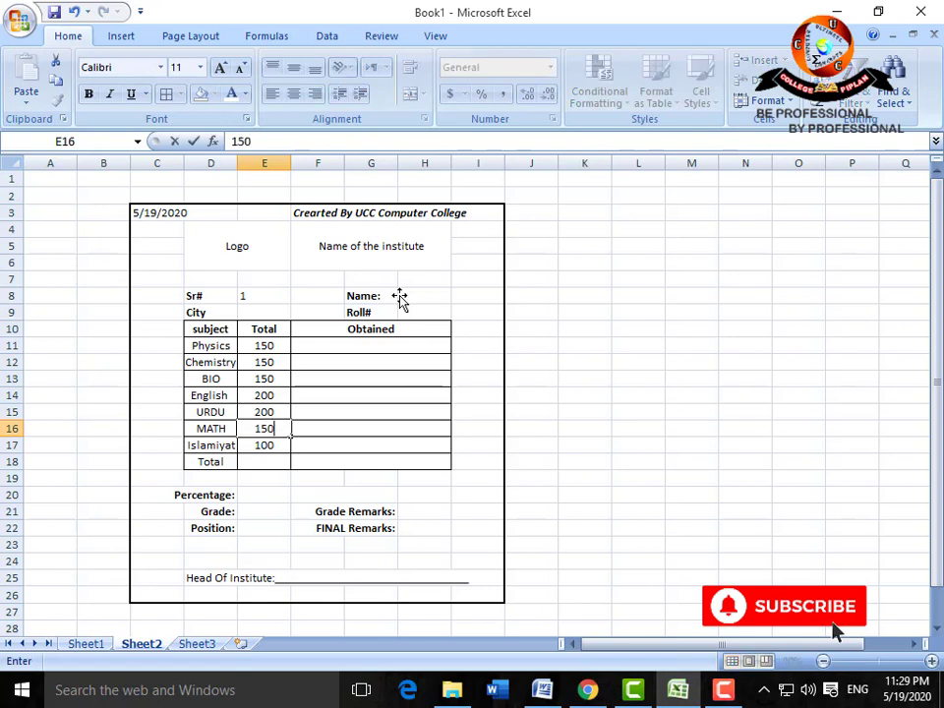
key(Return)
text(75)
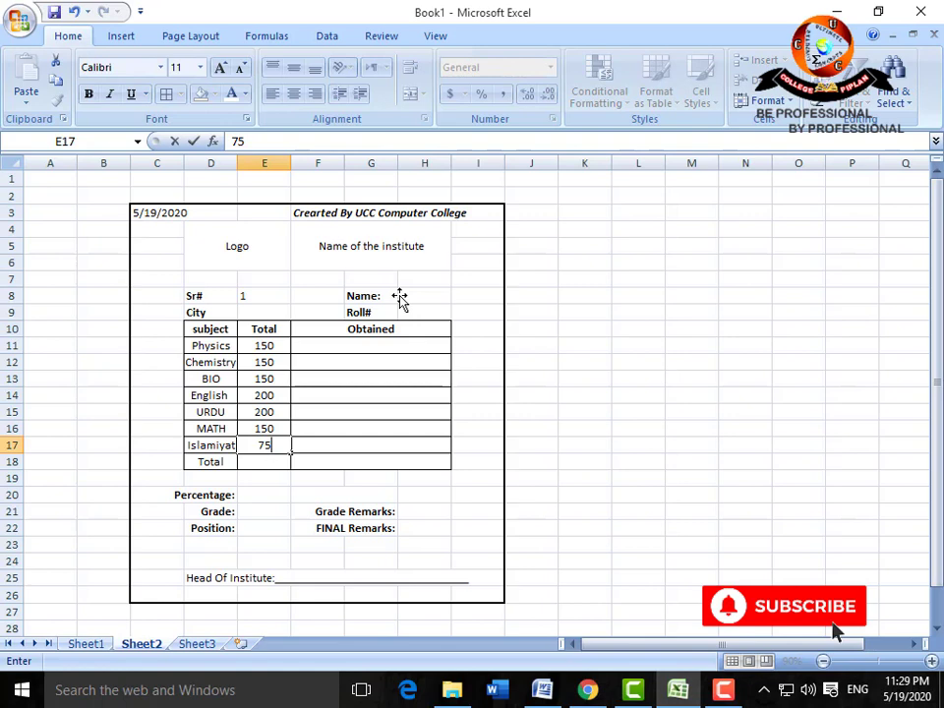
key(Return)
Sum the subject totals E11:E17 in the Total row's cell E18, and clear that formula again
key(alt+equal)
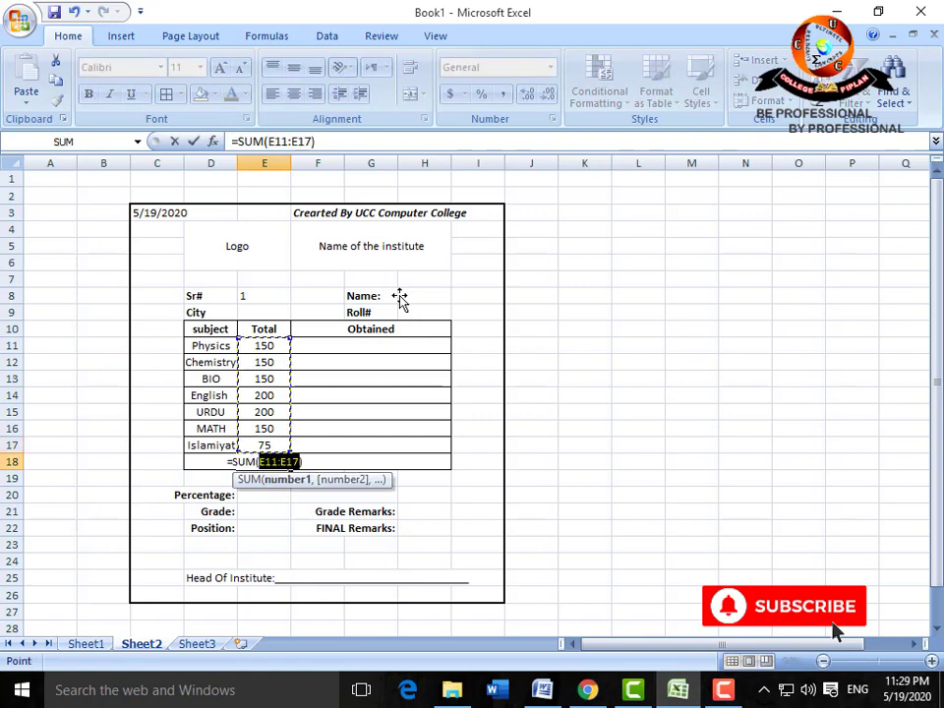
key(Return)
key(Up)
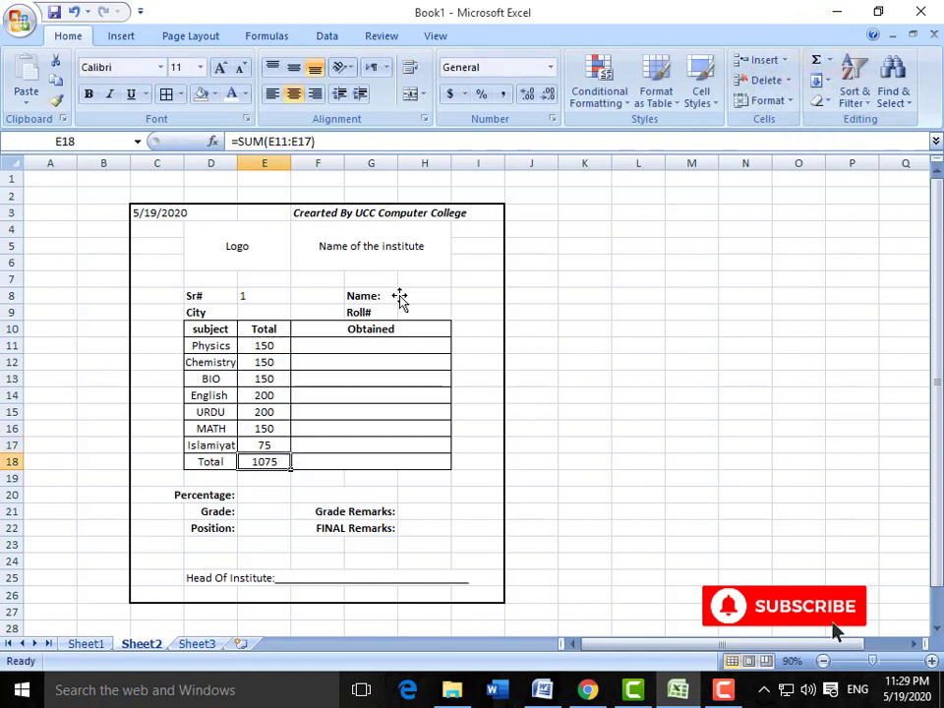
key(Delete)
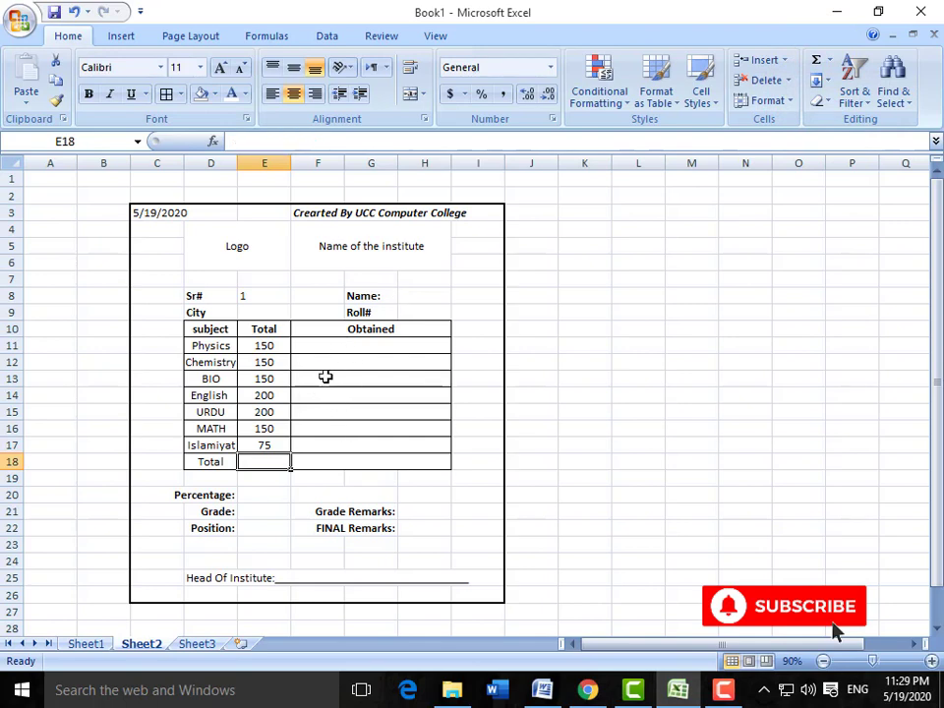
Begin a VLOOKUP formula in the result card's name cell H8 with the serial number cell E8 as lookup value
click(932, 661)
click(931, 661)
click(931, 661)
click(931, 661)
click(931, 660)
click(931, 661)
click(931, 661)
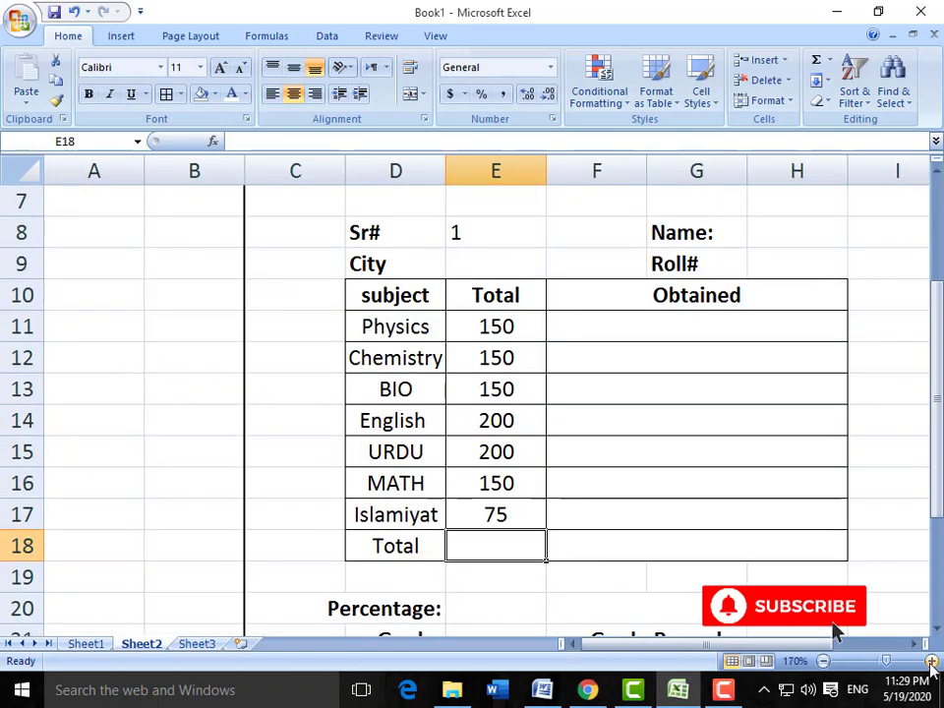
click(931, 661)
click(932, 661)
click(932, 661)
scroll(882, 602, up, 2)
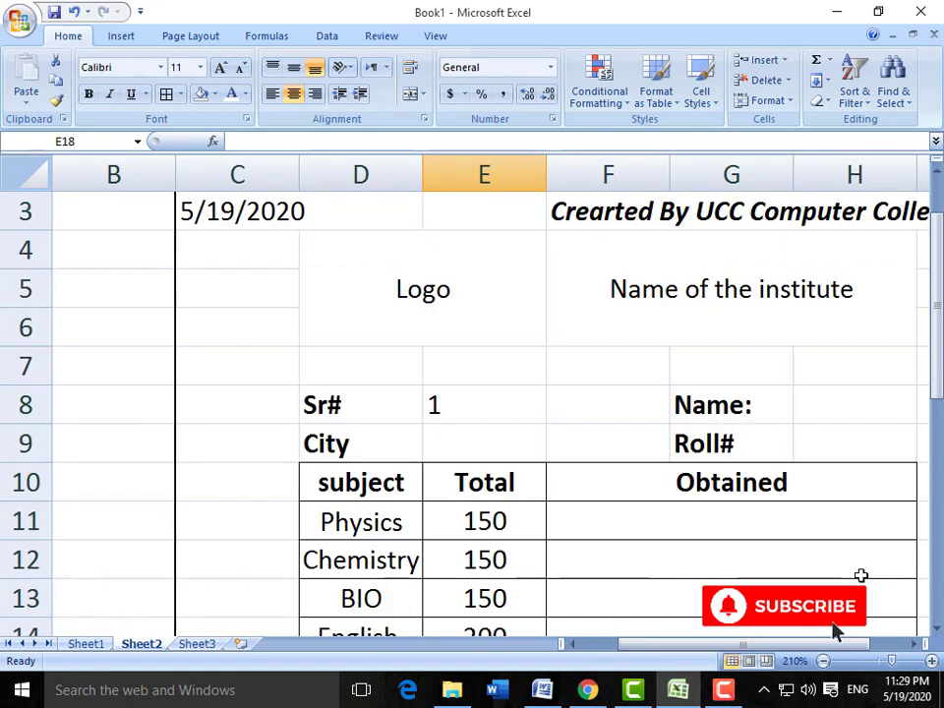
click(914, 644)
click(914, 644)
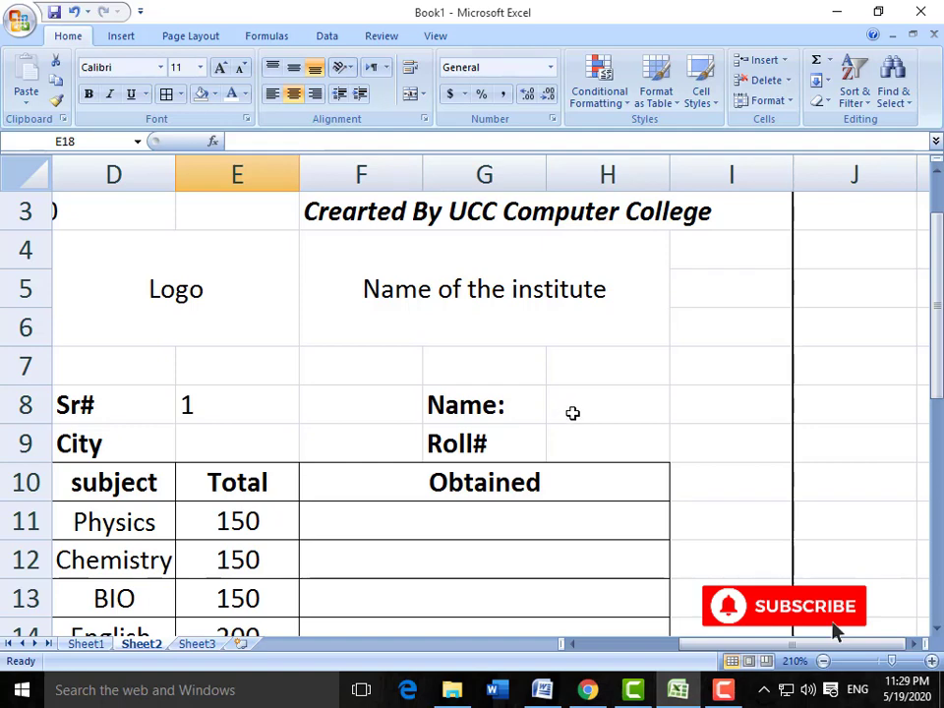
click(573, 413)
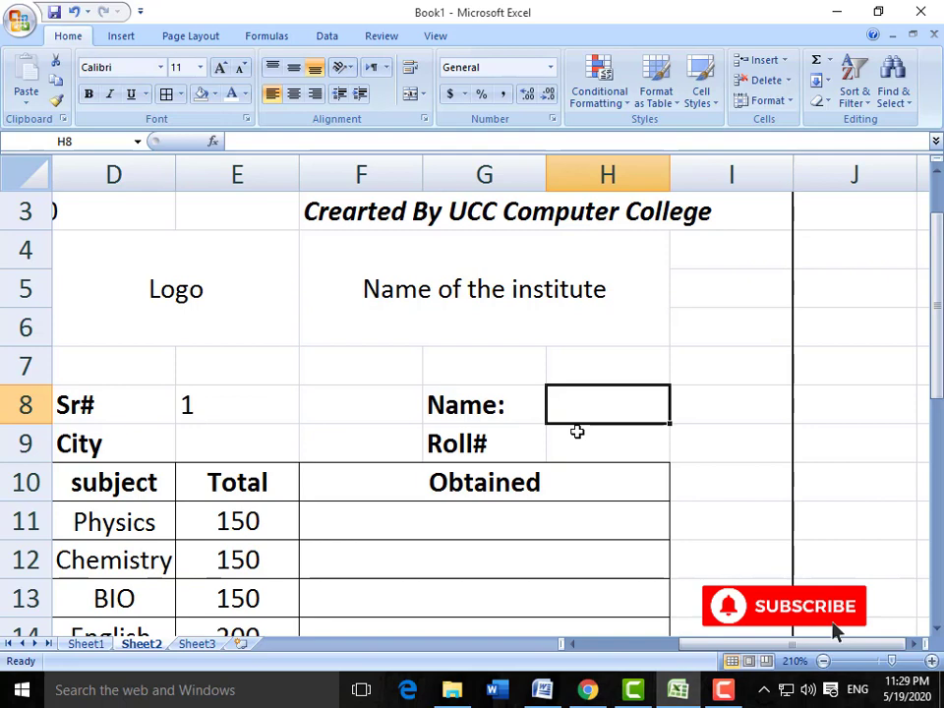
text(=VL)
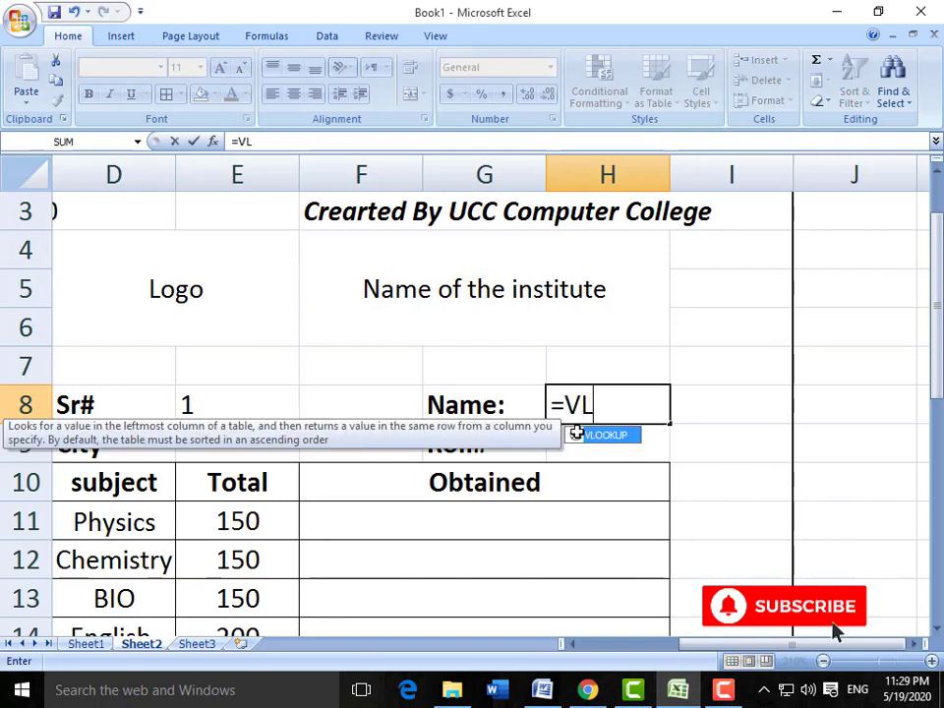
text(OOKUP)
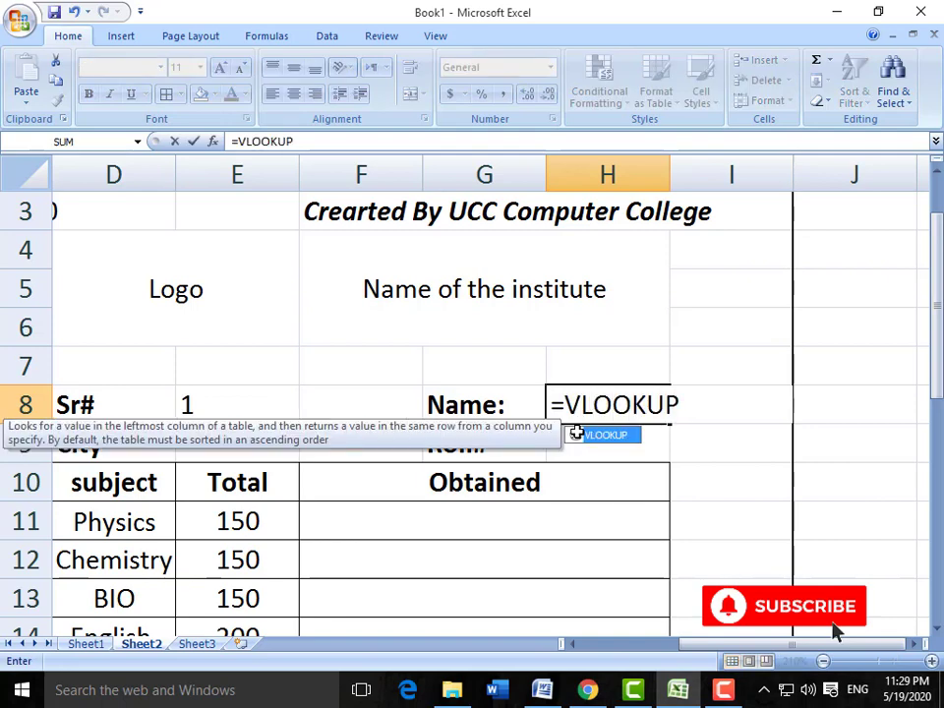
double_click(576, 433)
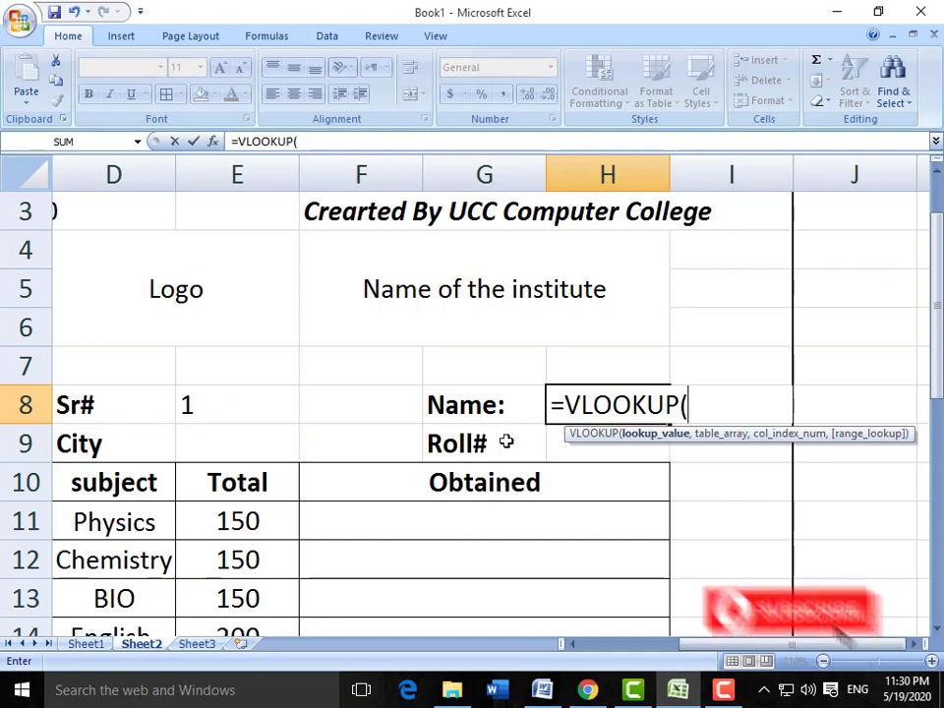
click(197, 406)
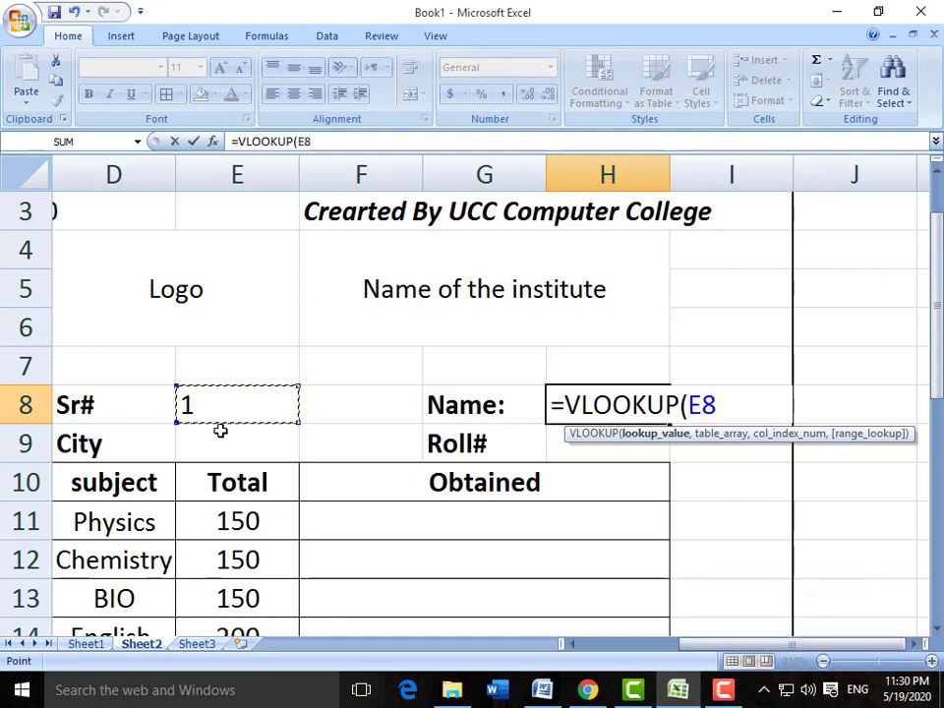
text(,)
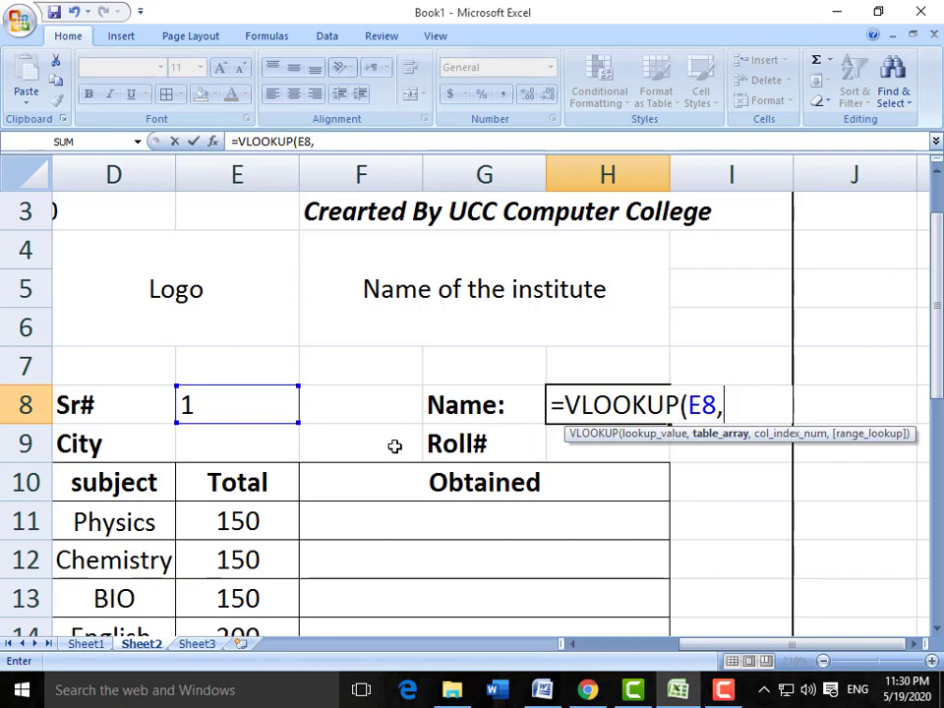
Select the student table A3:T24 on Sheet1 as the table array of the VLOOKUP formula
click(98, 645)
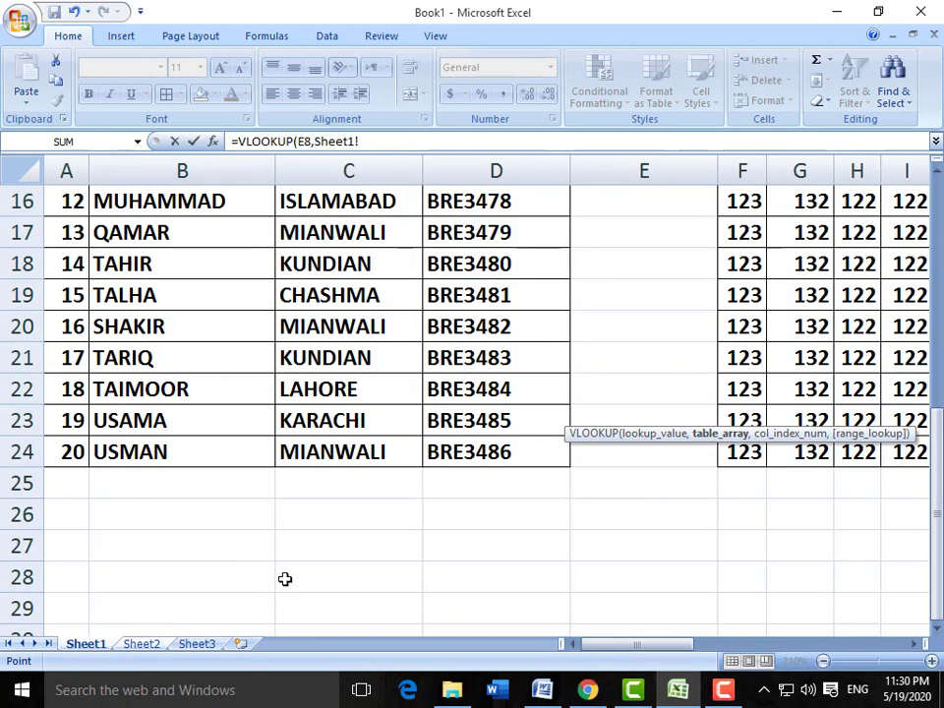
scroll(286, 560, up, 5)
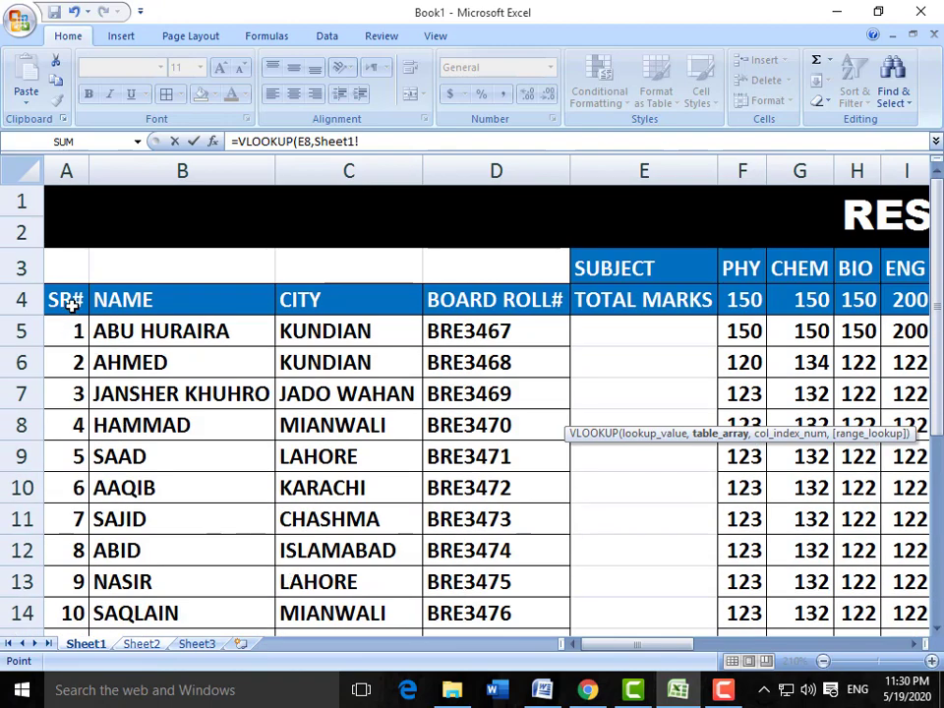
drag(70, 301, 75, 268)
scroll(784, 615, down, 3)
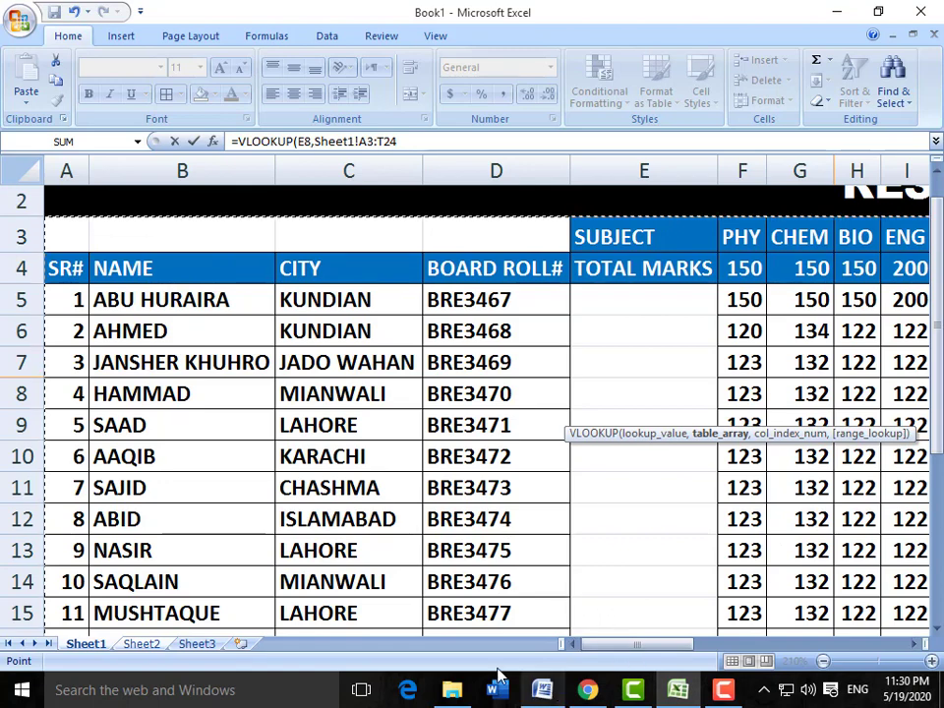
Return to the result card on Sheet2 and correct the table array's sheet reference in the formula to Sheet1
click(141, 643)
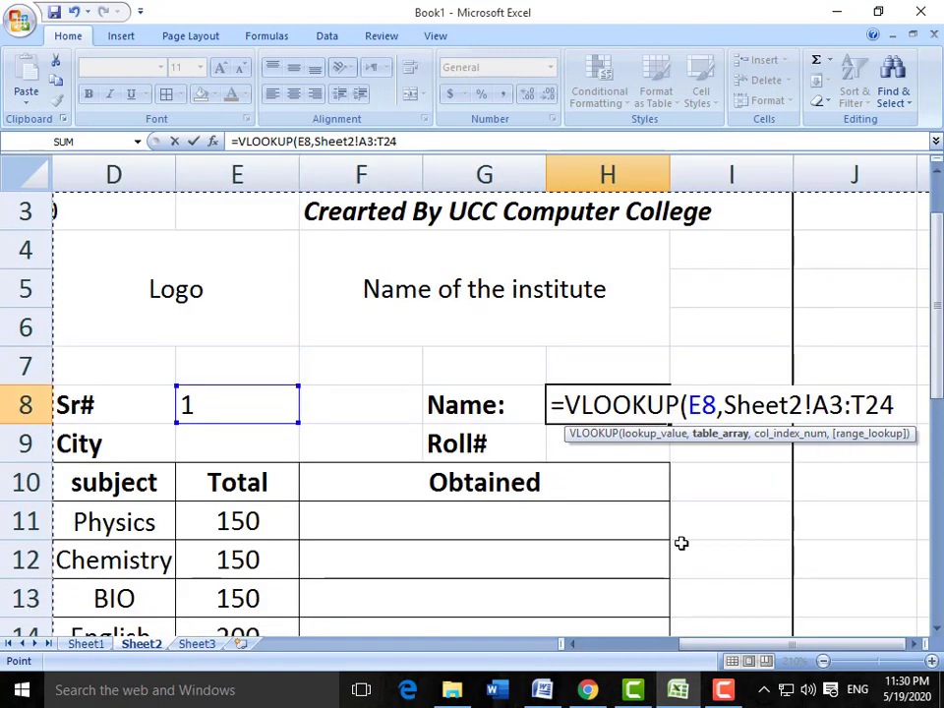
click(914, 646)
click(915, 645)
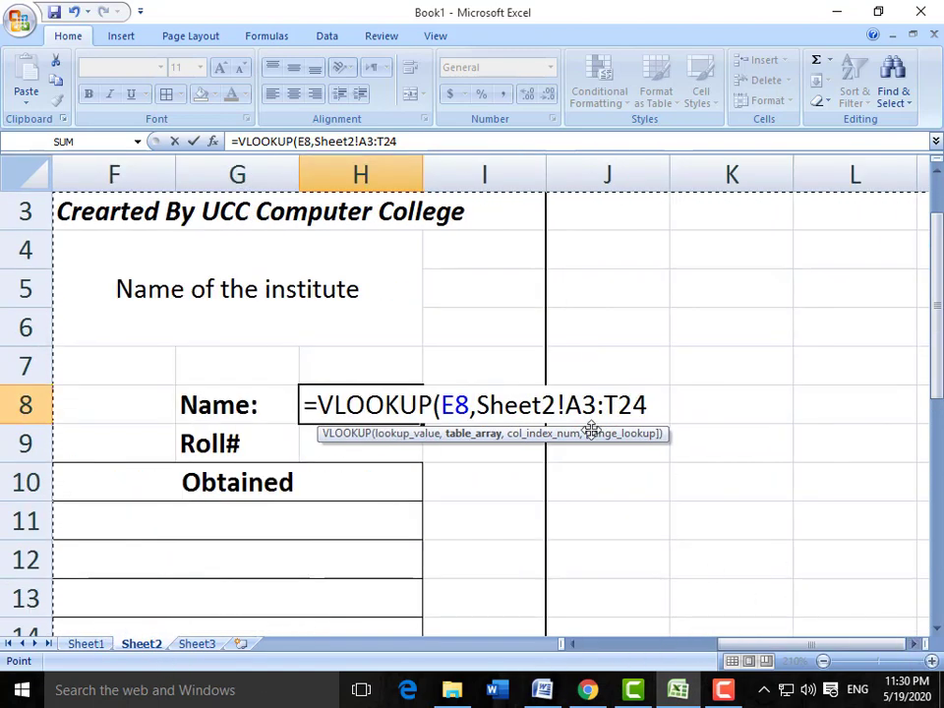
click(556, 405)
key(BackSpace)
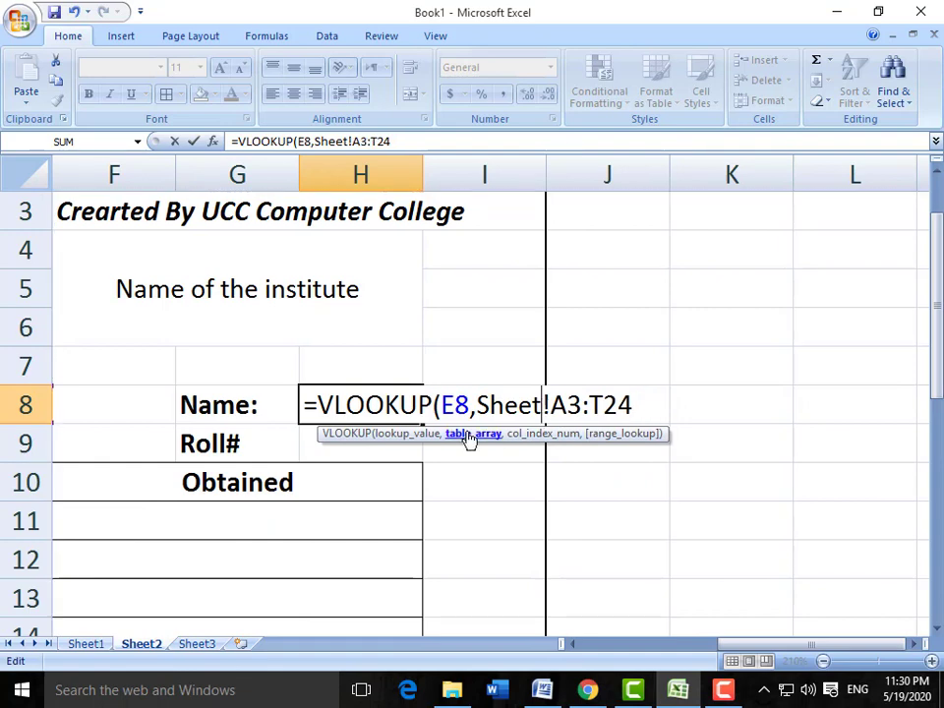
text(1)
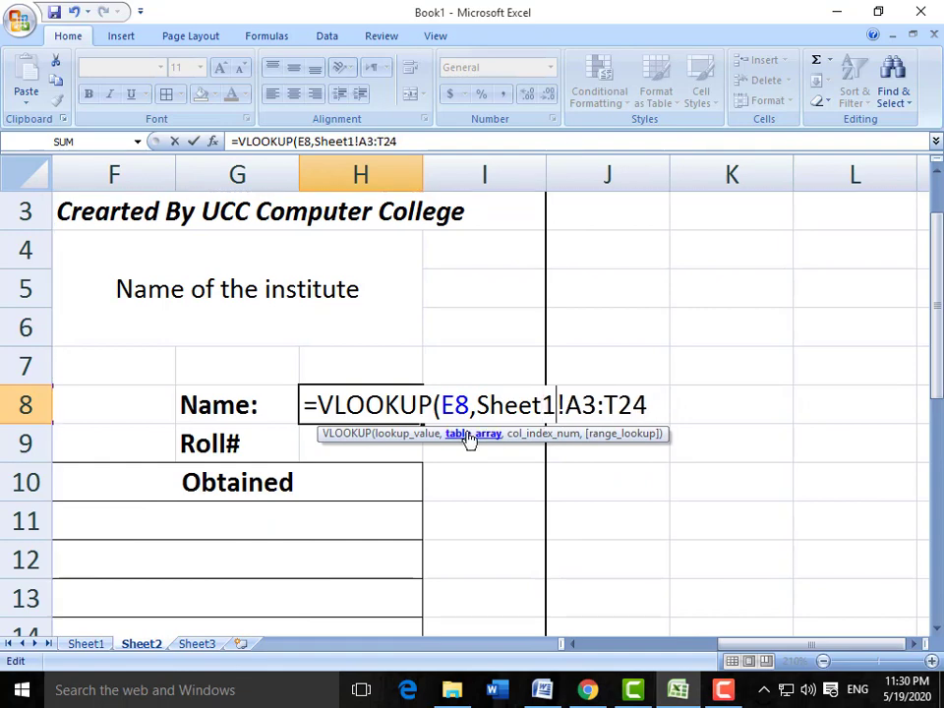
Make the table array absolute as $A$3:$T$24 and add the comma that leads to the column index argument
key(Right)
key(Right)
key(Right)
key(Right)
key(Right)
key(Right)
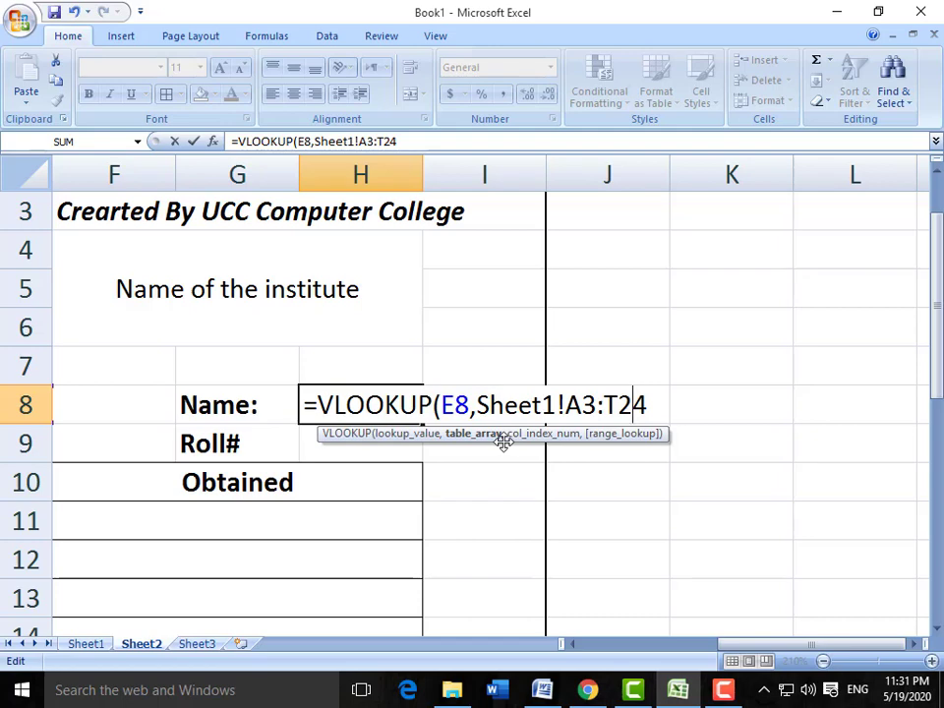
key(Left)
key(Left)
key(Left)
key(F4)
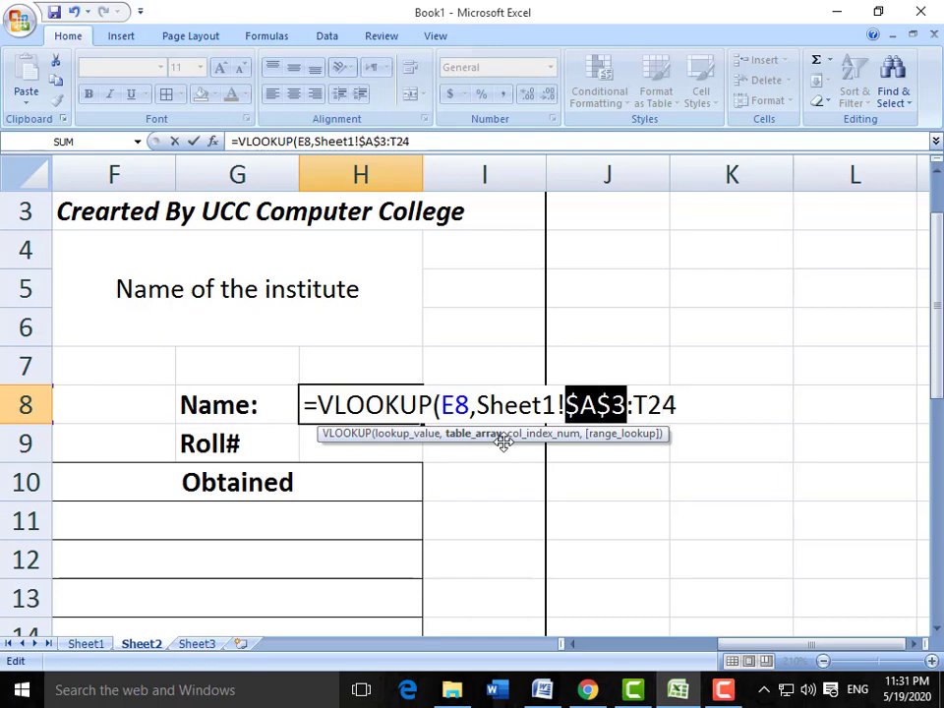
key(Right)
key(Right)
key(Right)
key(F4)
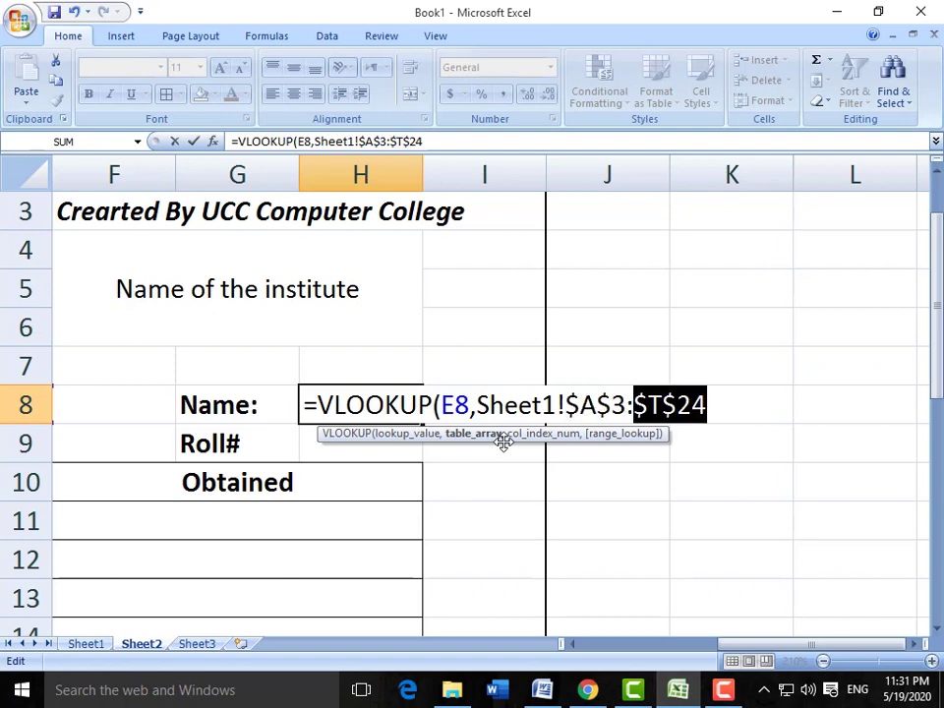
key(Right)
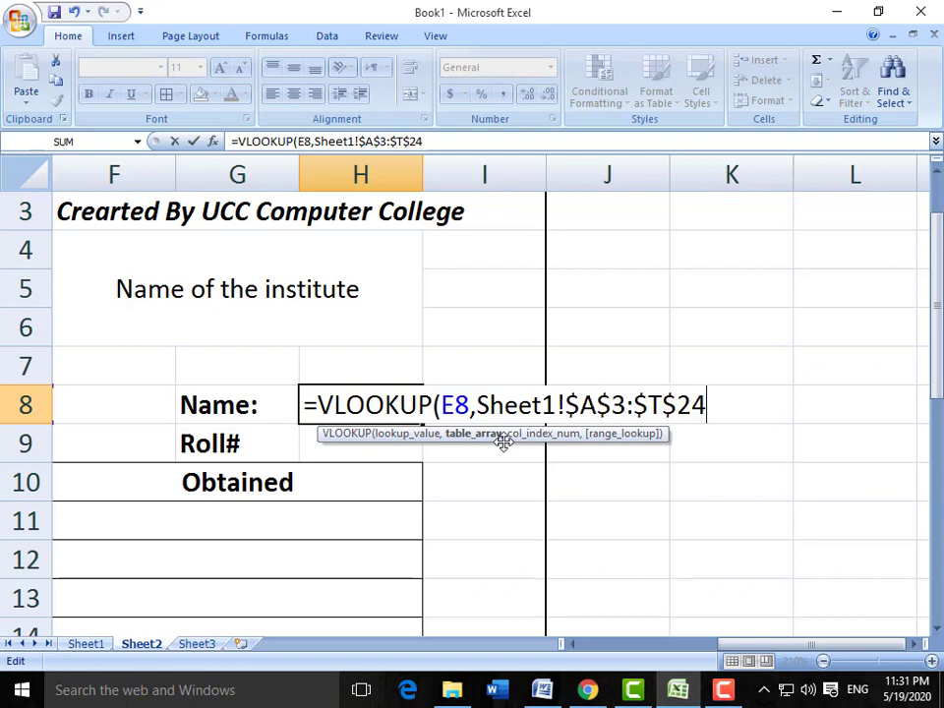
text(,)
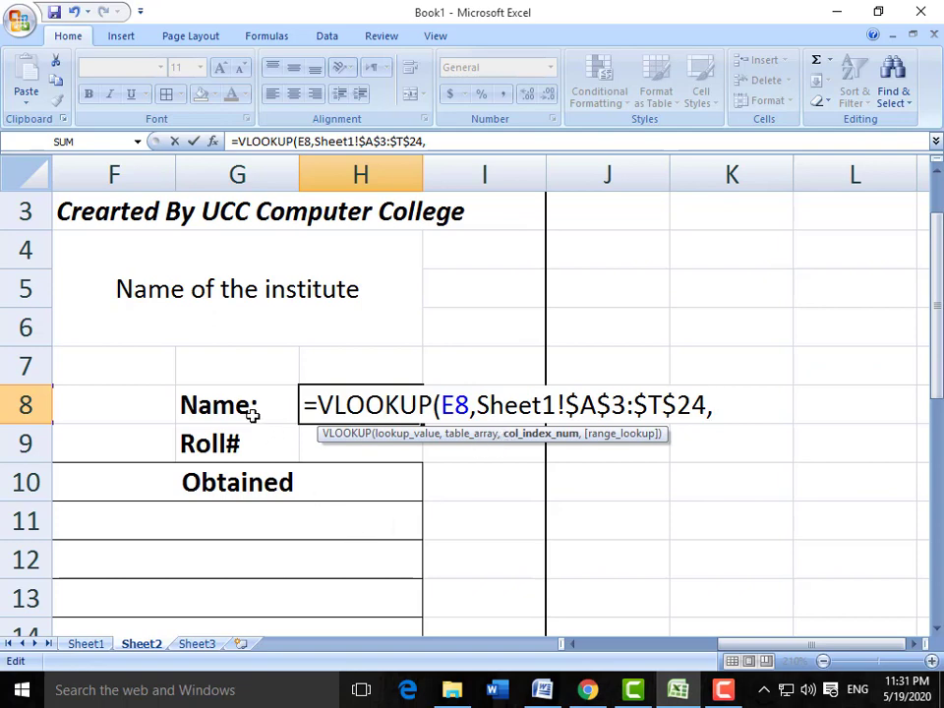
Check the name column's position in the student table on Sheet1, and return to Sheet2 keeping the H8 formula free of stray sheet references
click(84, 643)
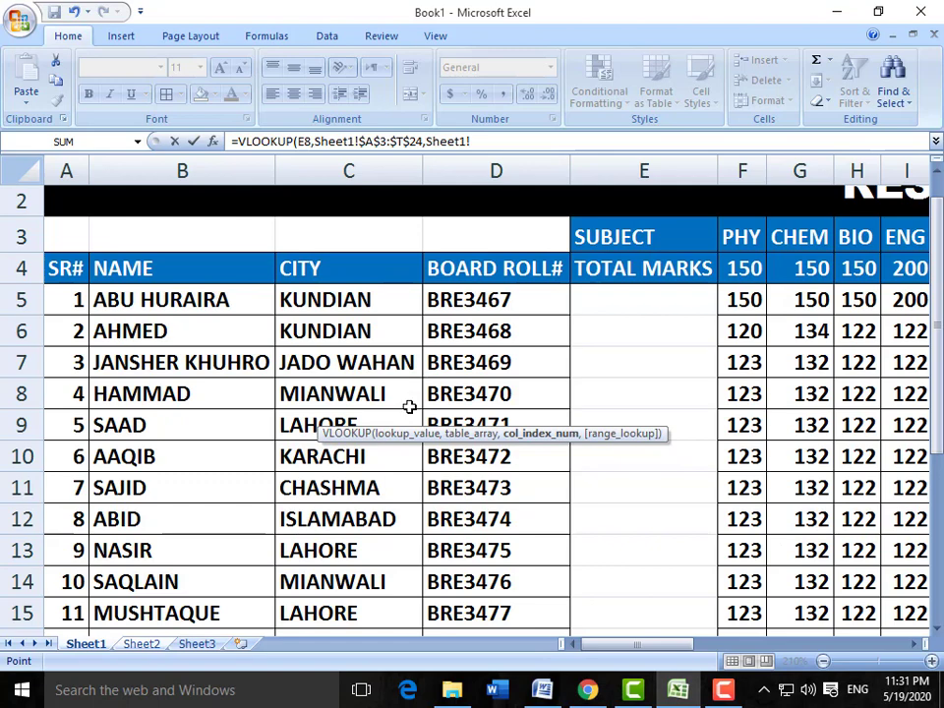
click(147, 645)
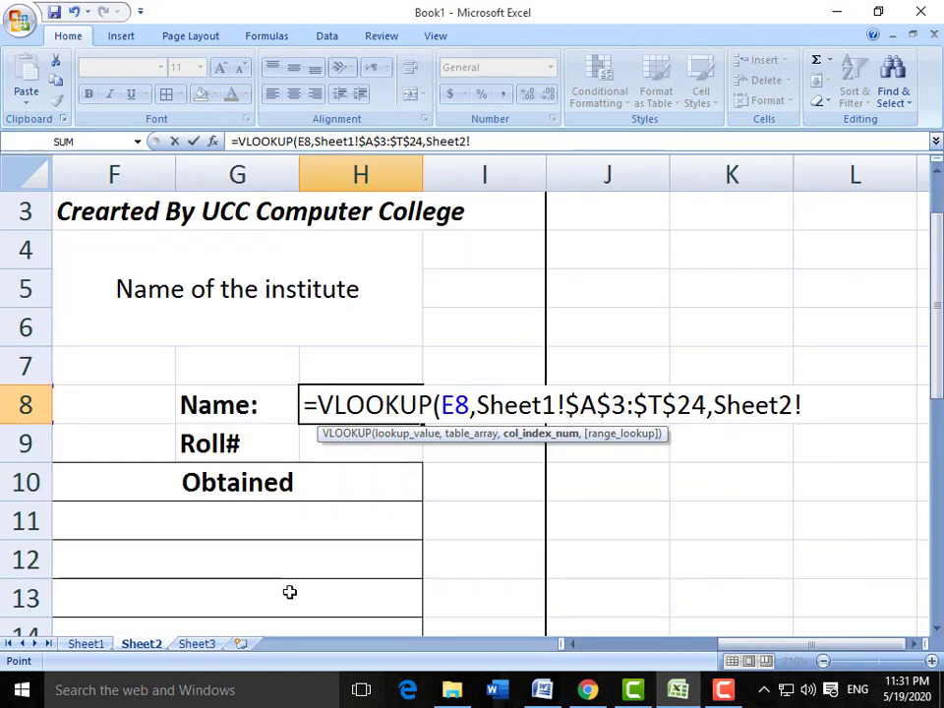
key(BackSpace)
key(BackSpace)
key(BackSpace)
key(BackSpace)
key(BackSpace)
key(BackSpace)
key(BackSpace)
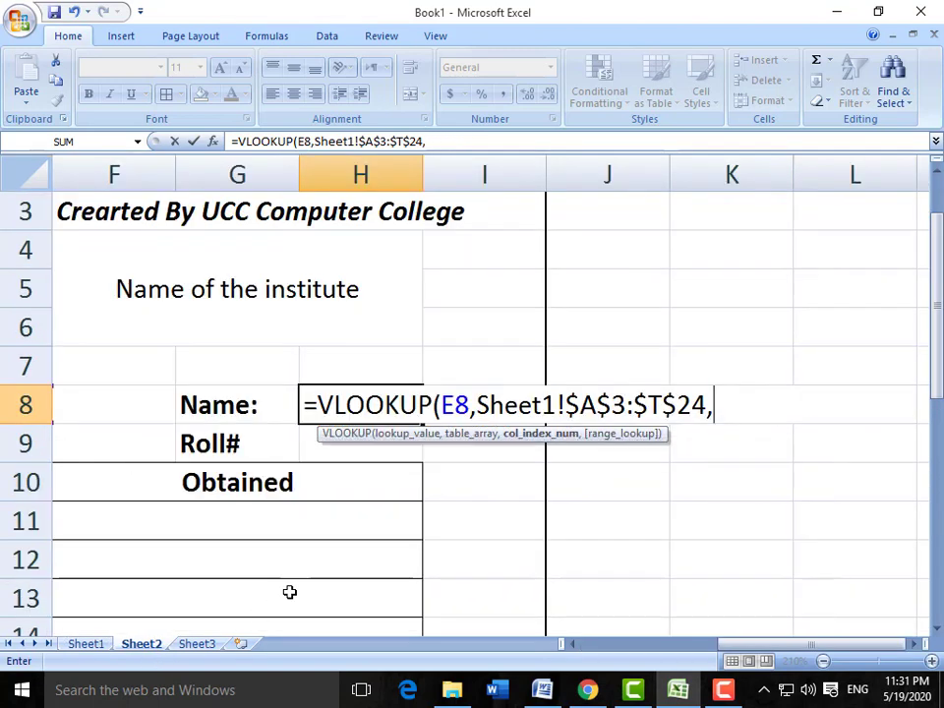
Complete the VLOOKUP formula in name cell H8 with column index 2 and 0 for an exact match
text(2,)
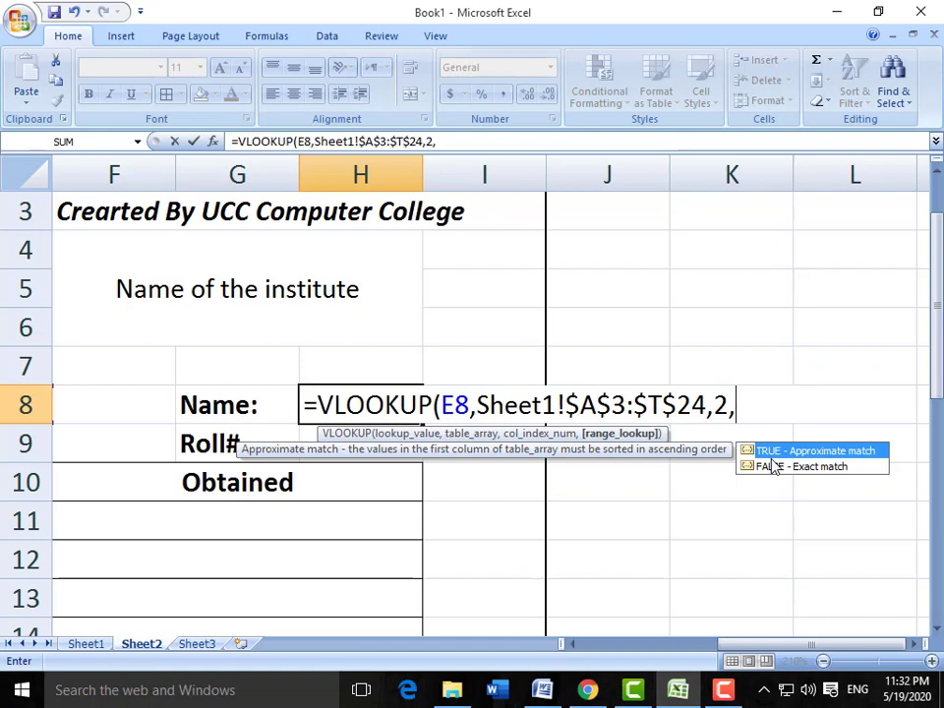
text(0))
key(Return)
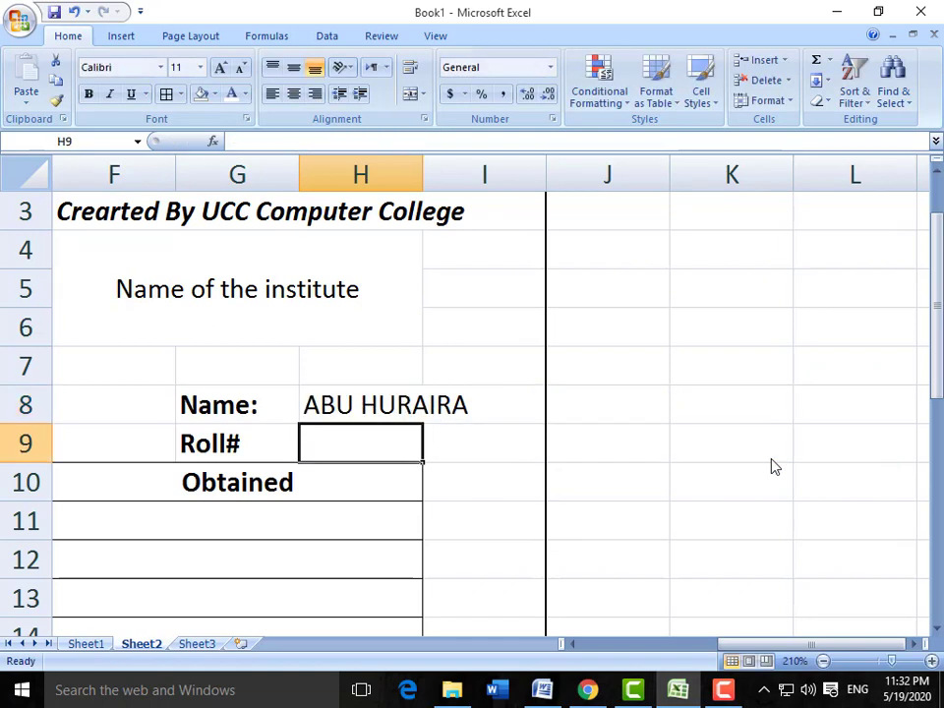
Test the name lookup by entering serial numbers 3, 2 and 20 one after another in cell E8
click(575, 644)
click(575, 644)
click(574, 644)
click(365, 417)
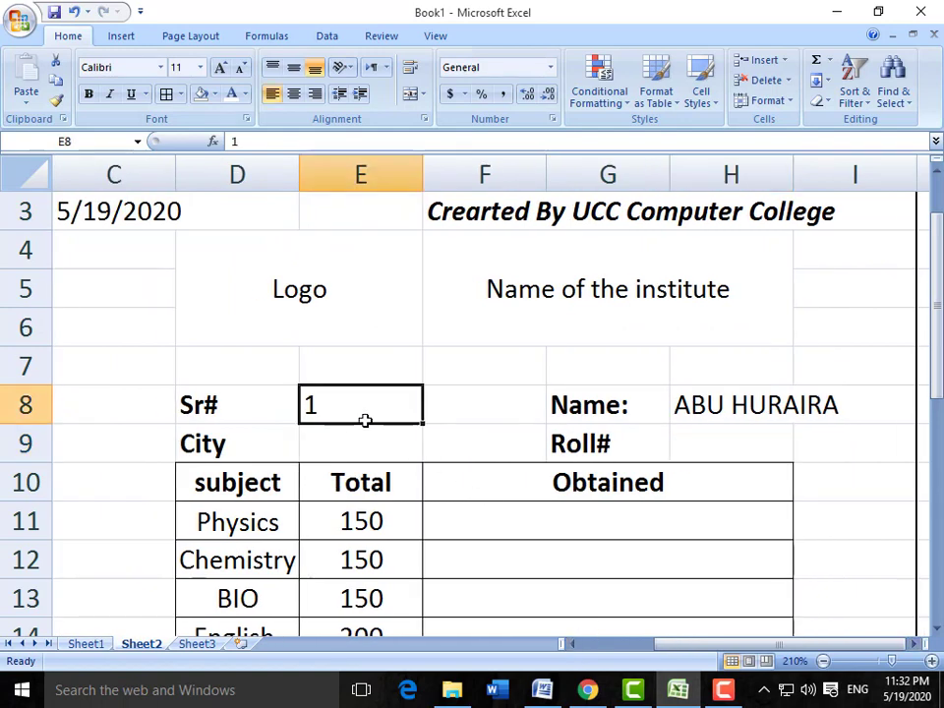
text(3)
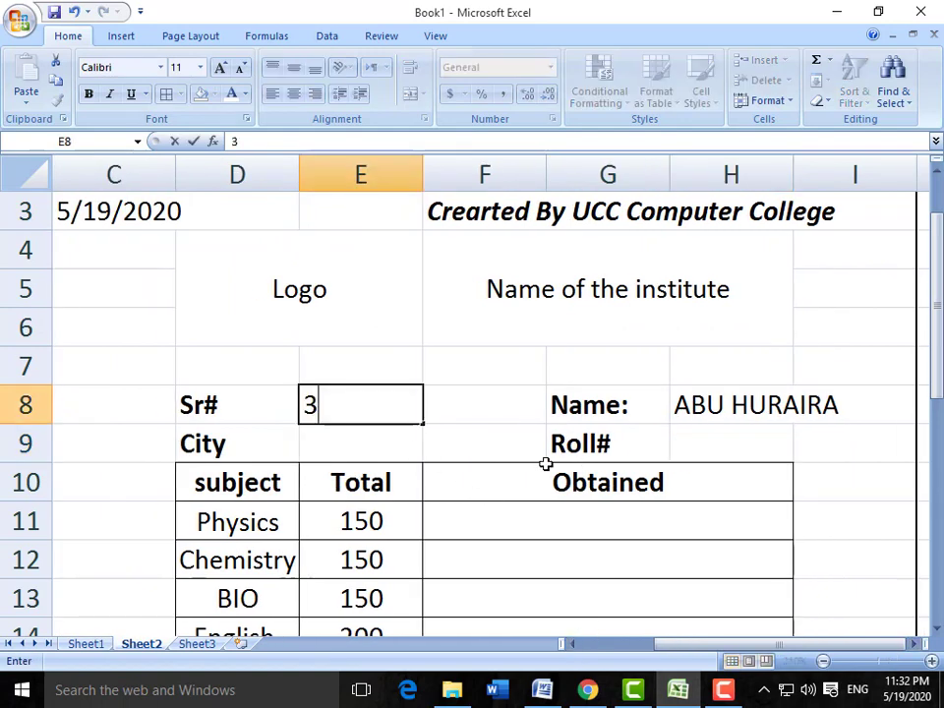
key(Return)
key(Up)
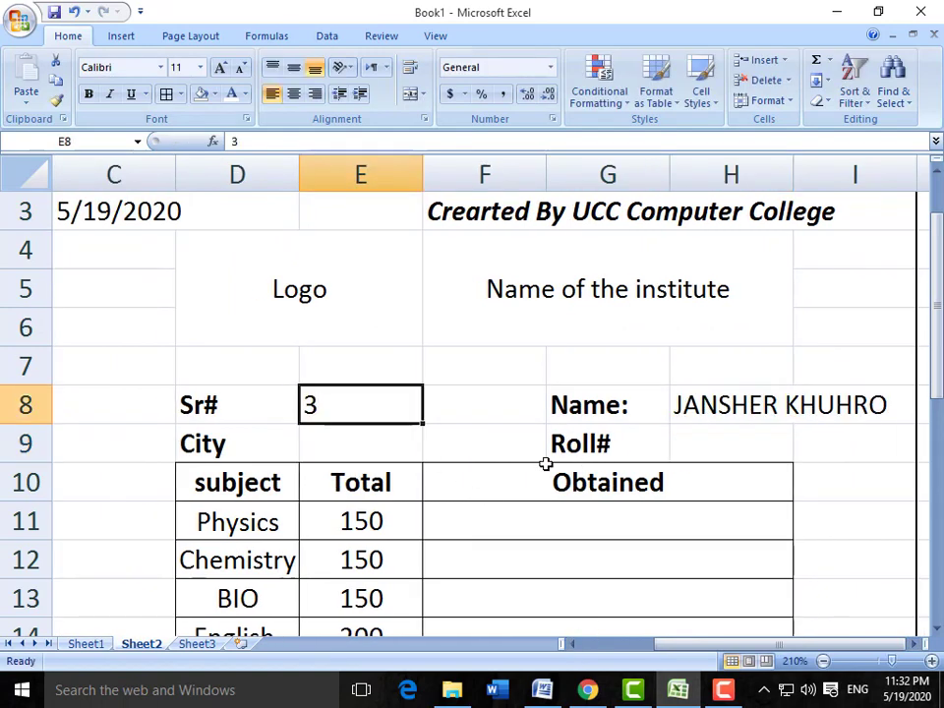
text(2)
key(Return)
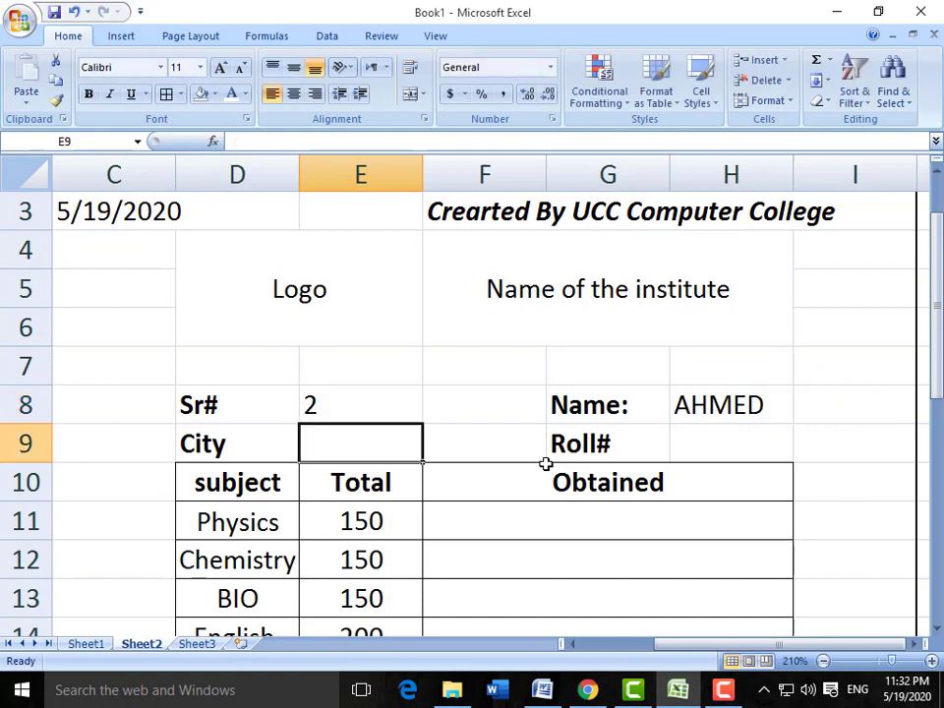
key(Up)
text(20)
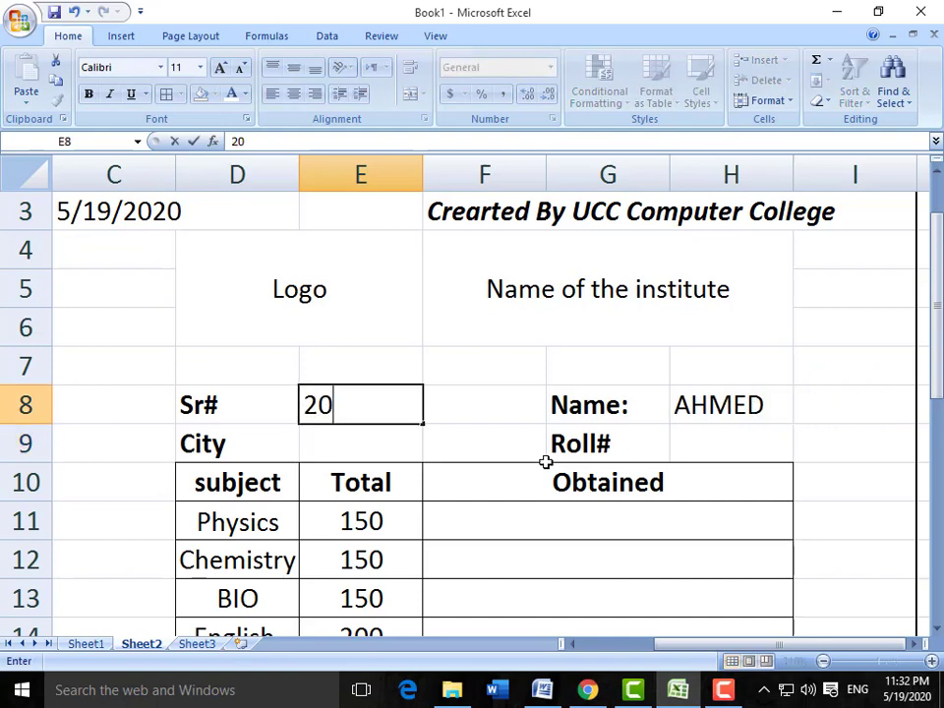
key(Return)
key(Up)
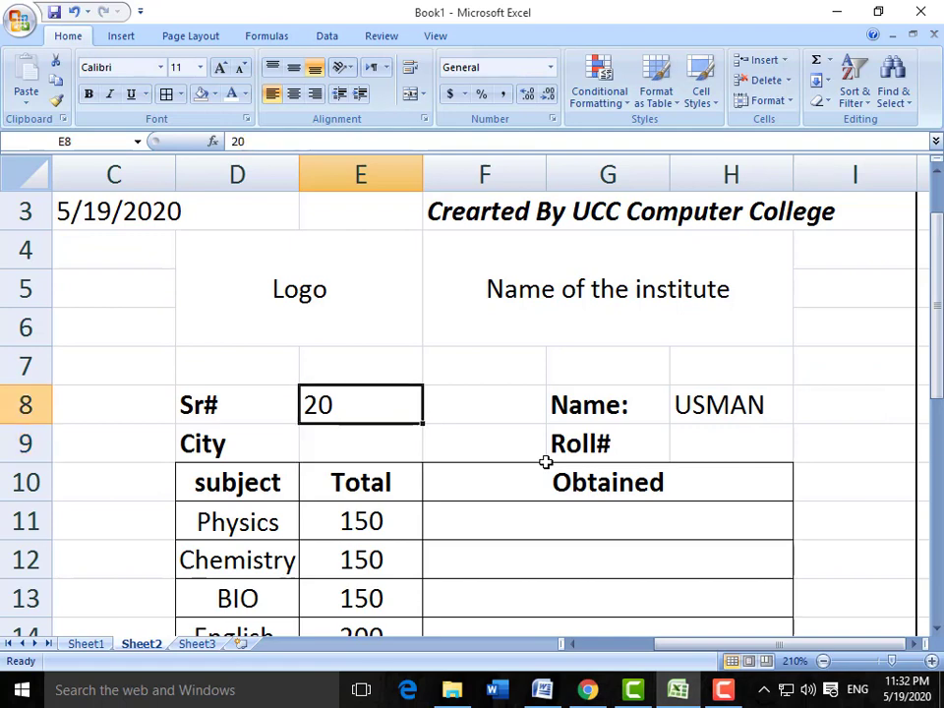
Test the name lookup with serial numbers 21 and 20, and set cell E8 back to 1
text(21)
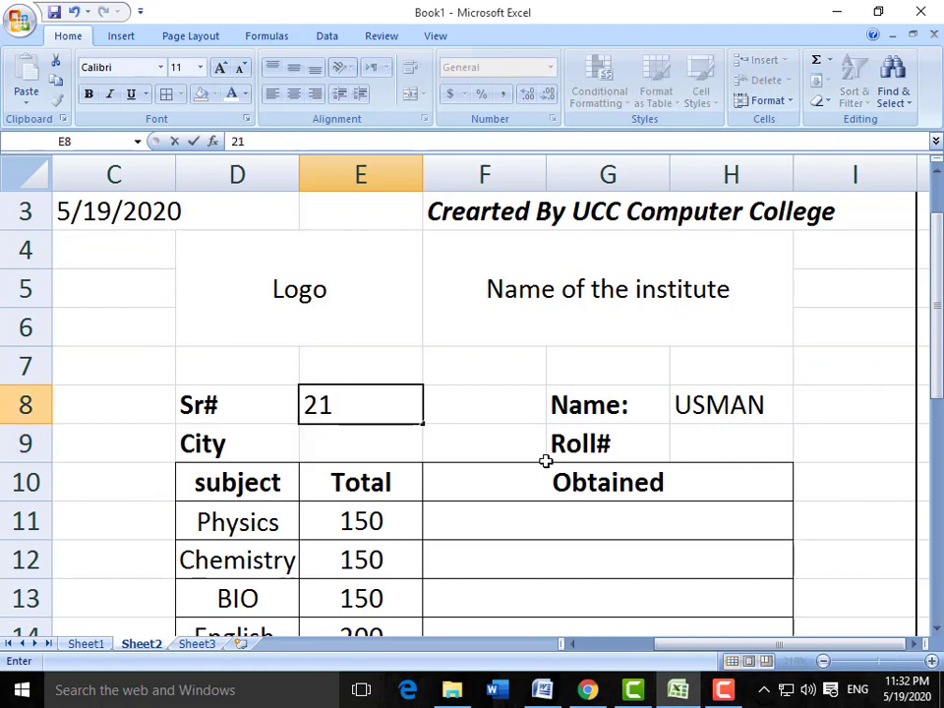
key(Return)
key(Up)
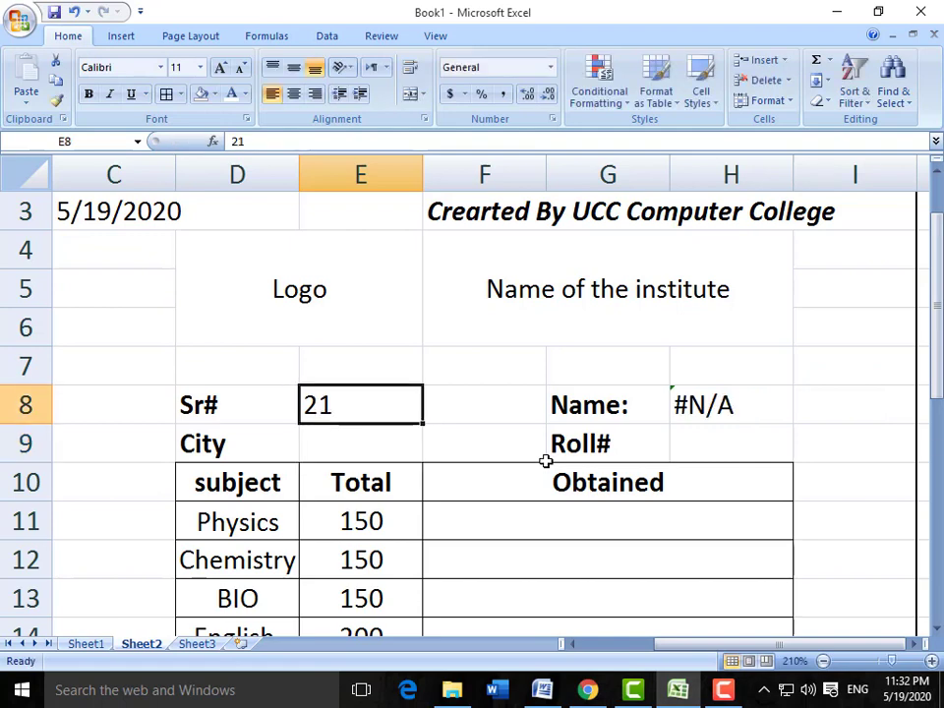
text(20)
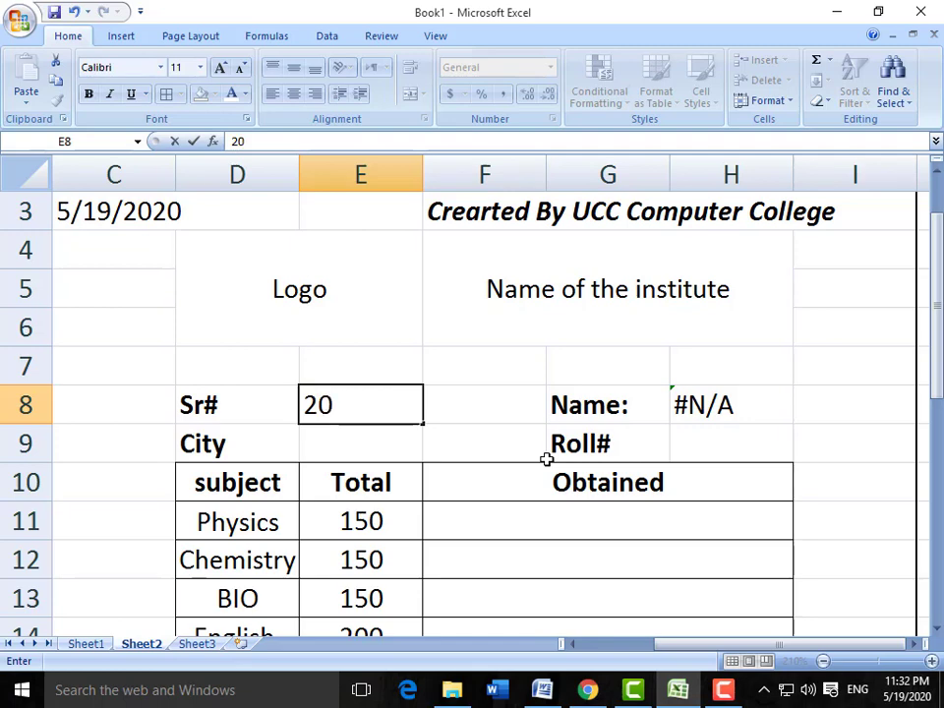
key(Return)
key(Up)
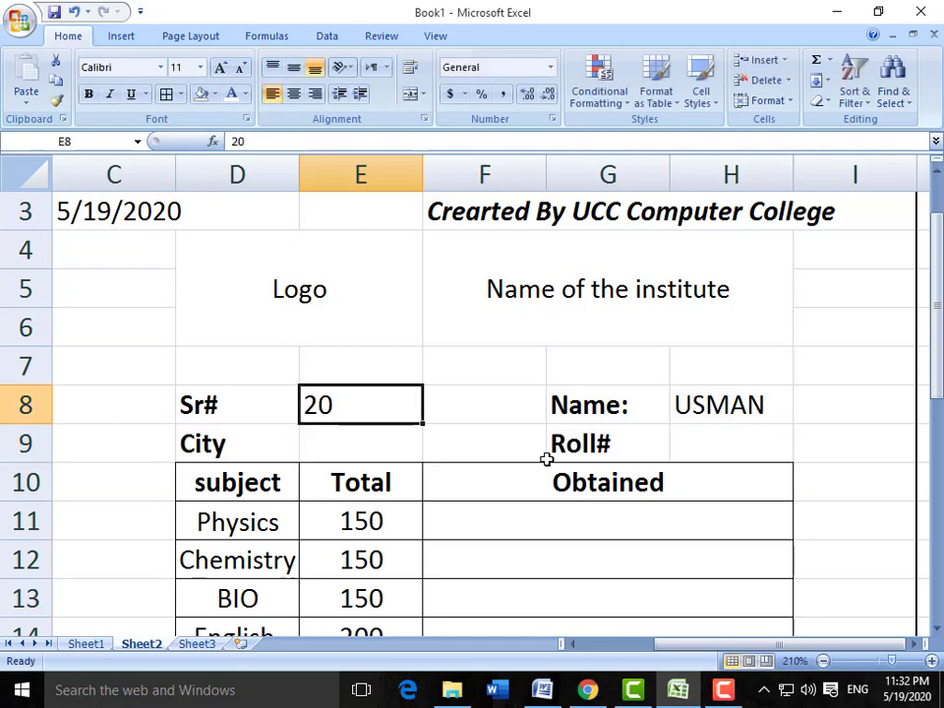
text(1)
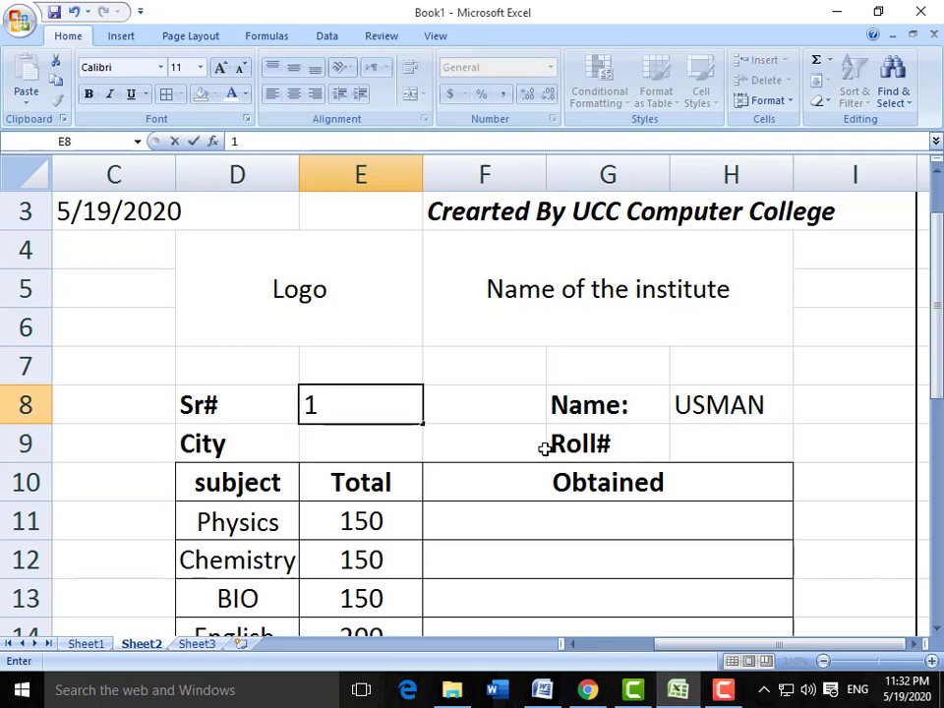
key(Return)
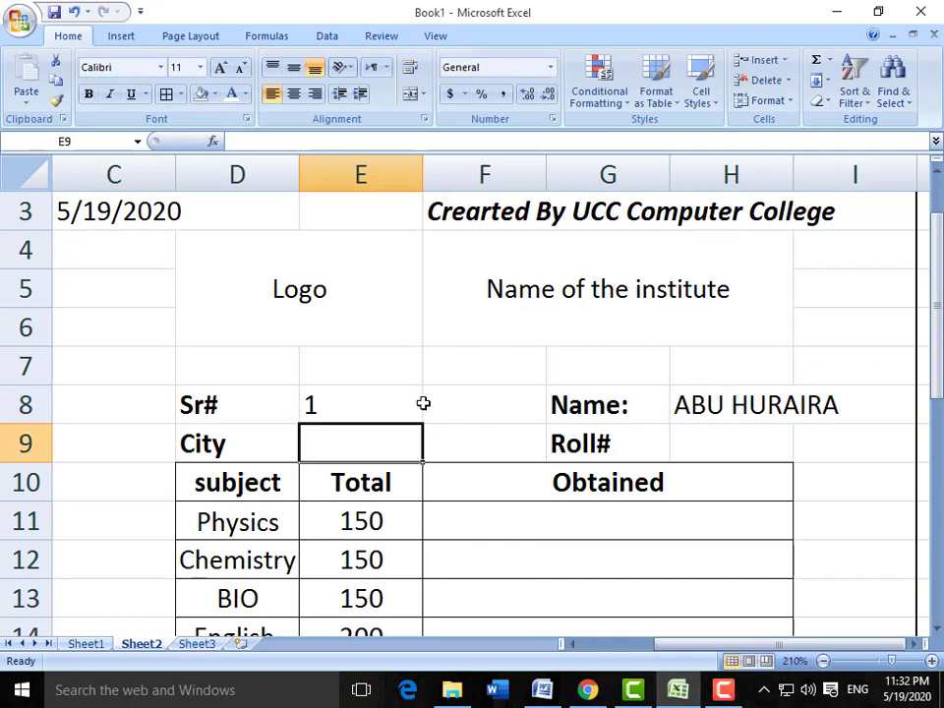
click(392, 409)
click(727, 413)
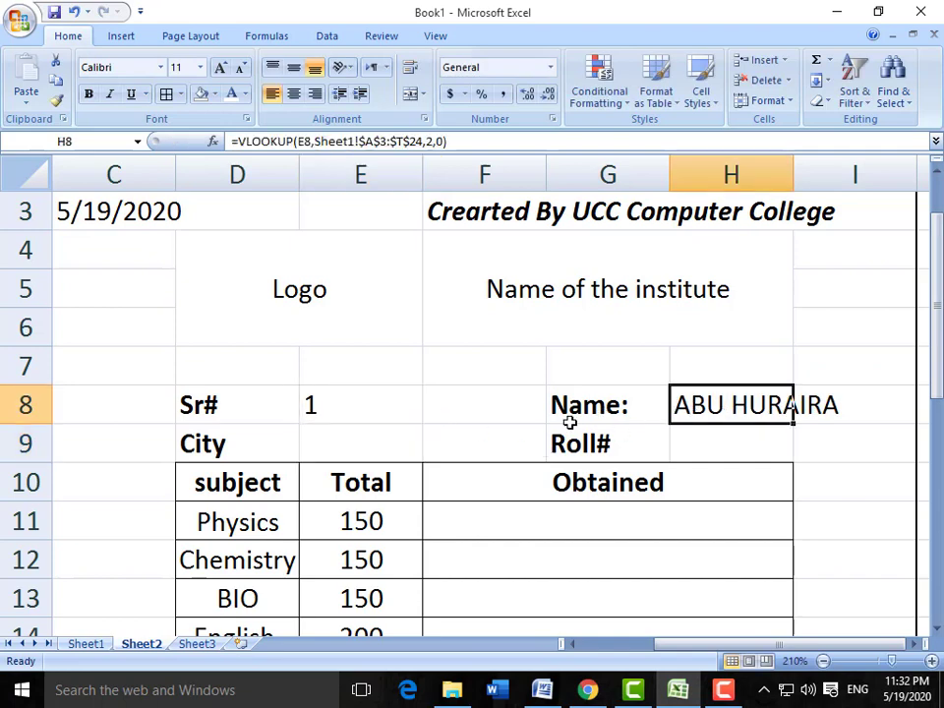
click(364, 441)
click(689, 443)
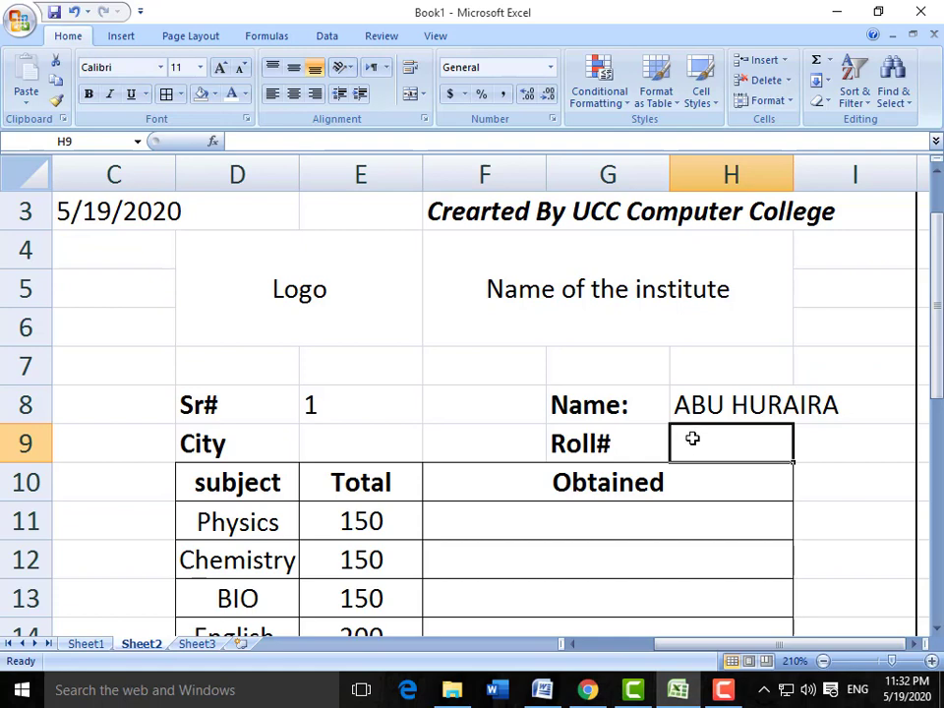
Begin a VLOOKUP formula in the result card's city cell E9 with serial number cell E8 as lookup value
click(375, 446)
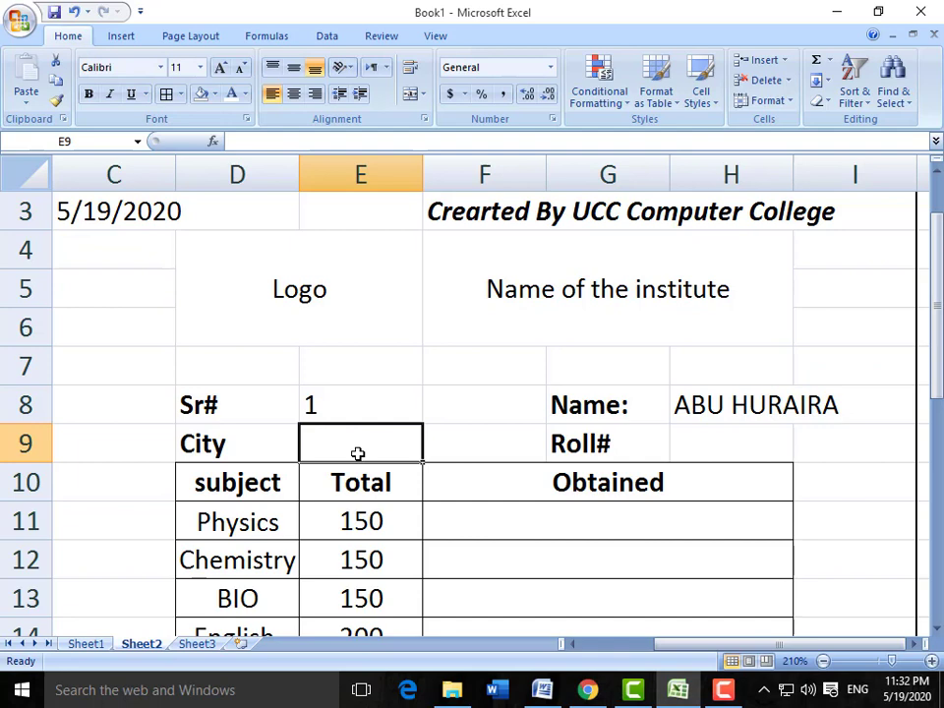
text(=)
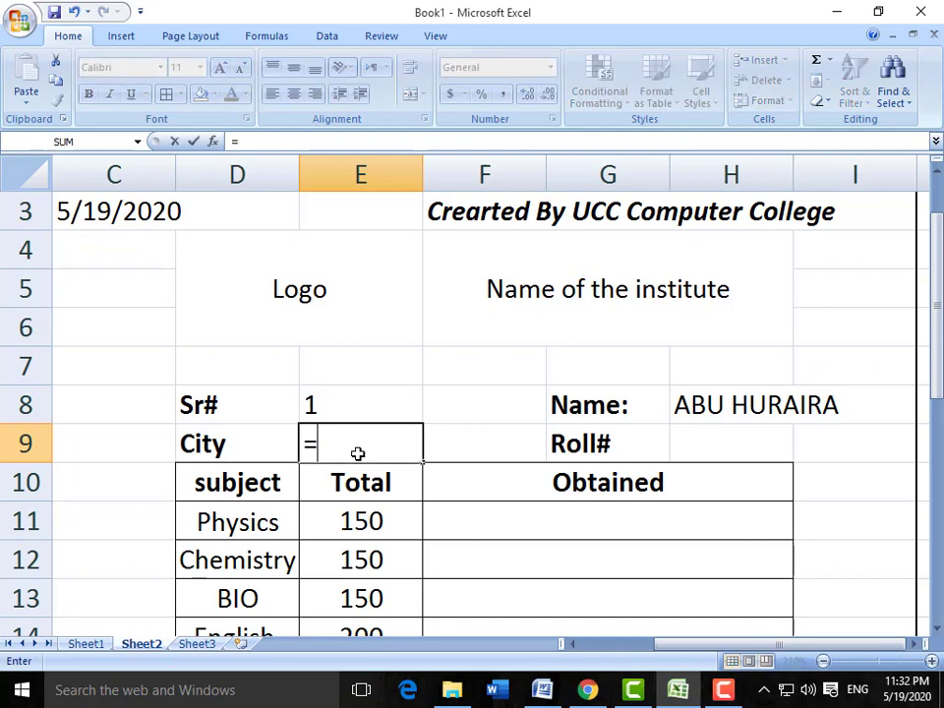
text(VLOOK)
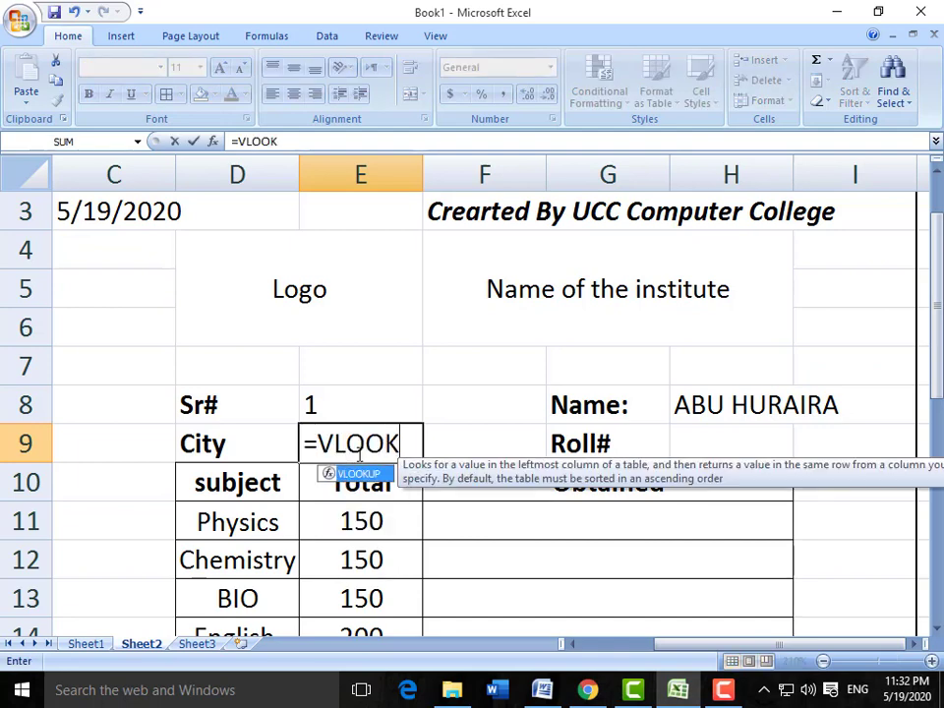
text(UP()
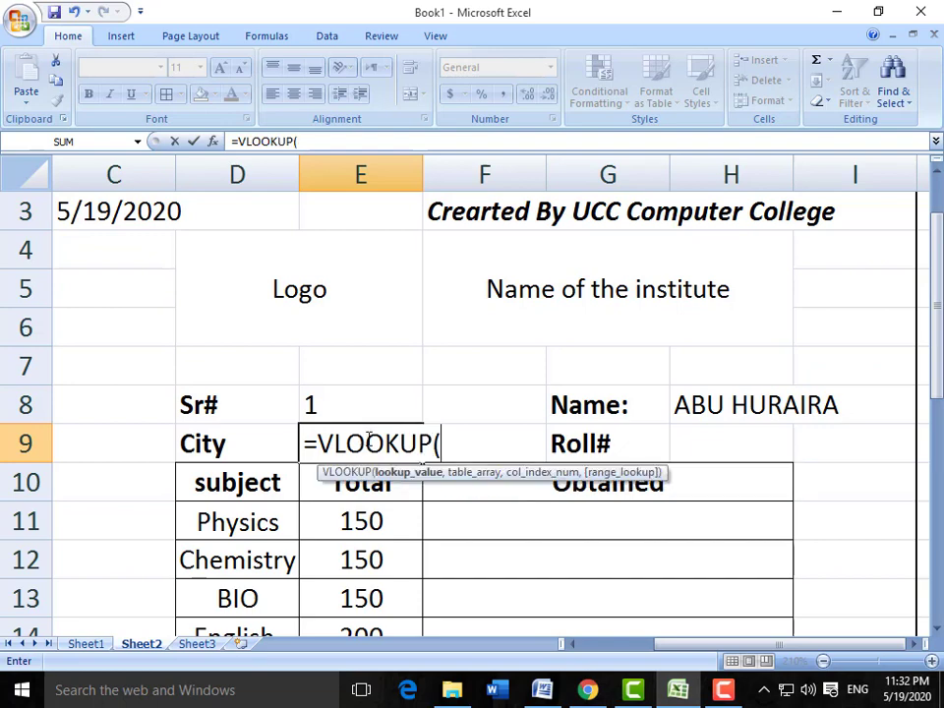
click(334, 405)
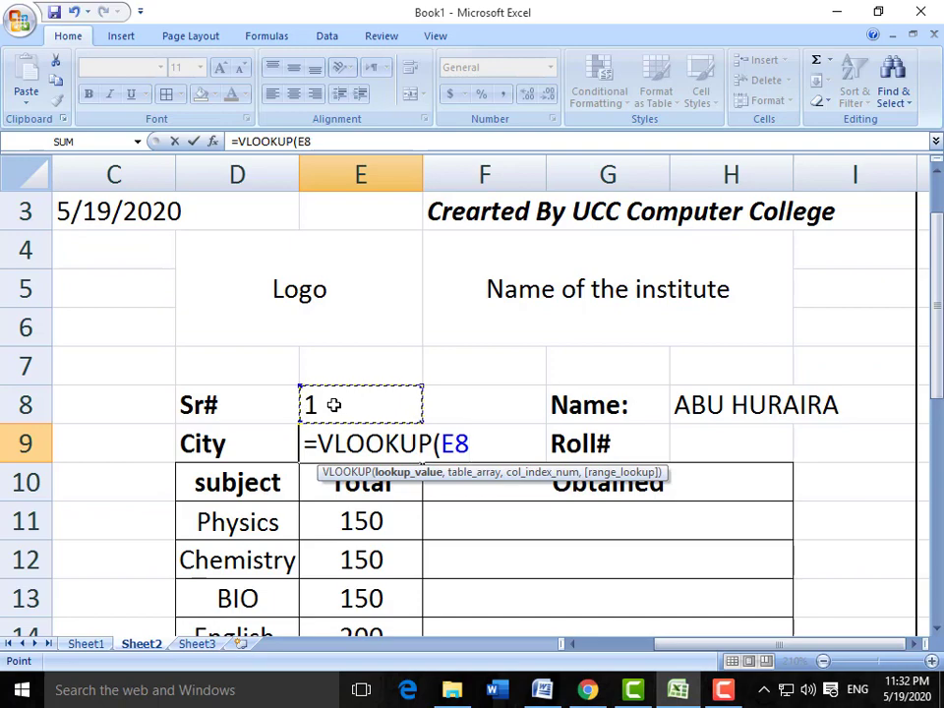
text(,)
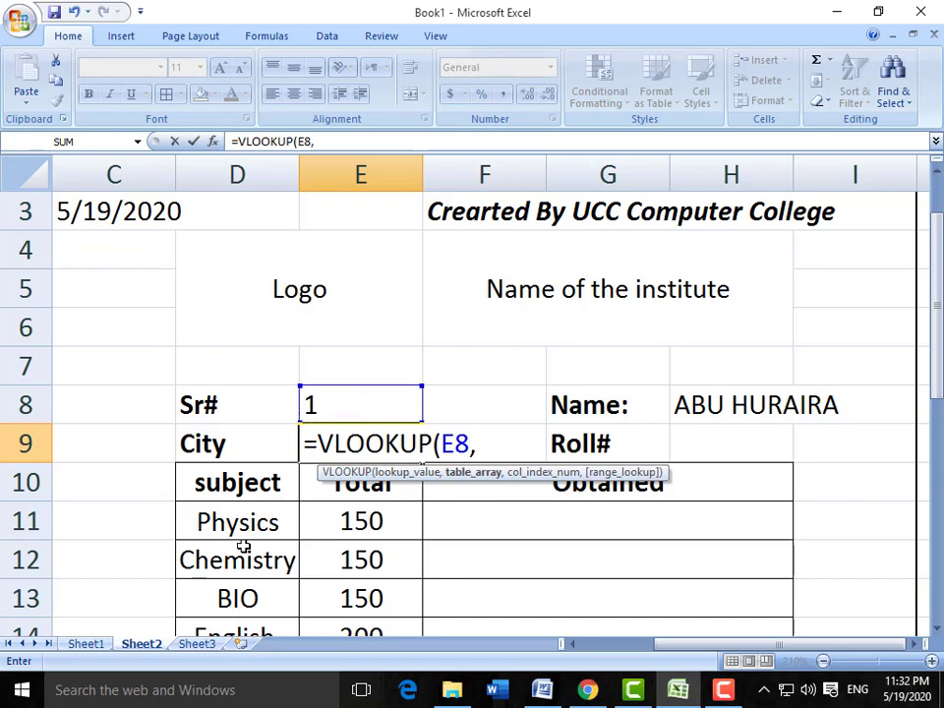
Select the student table A3:T24 on Sheet1 as the table array of the city formula
click(80, 645)
scroll(865, 498, down, 3)
scroll(864, 498, down, 3)
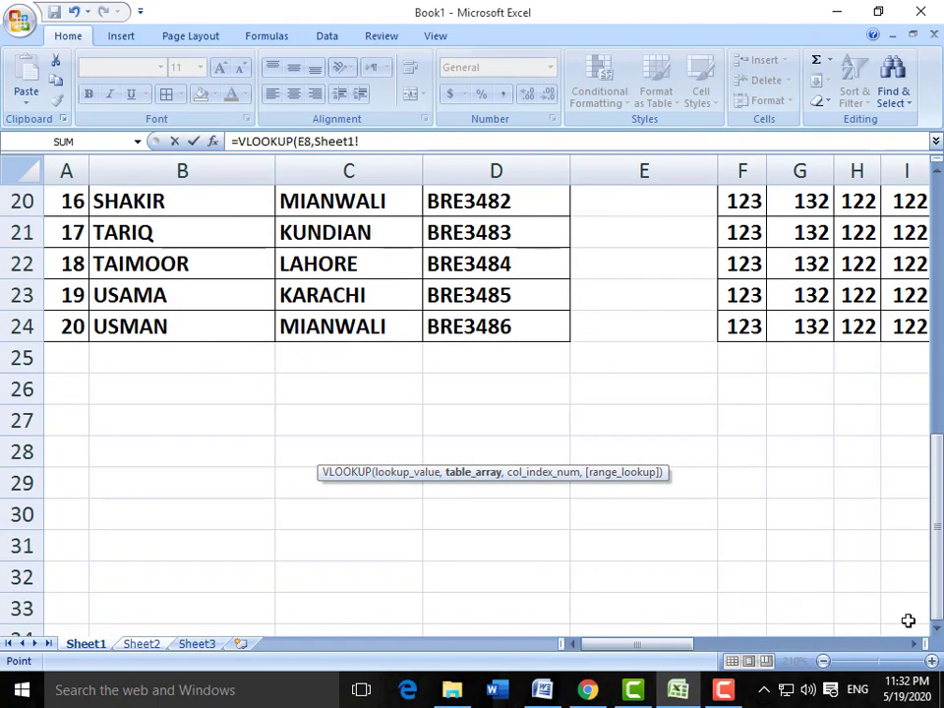
drag(913, 646, 913, 646)
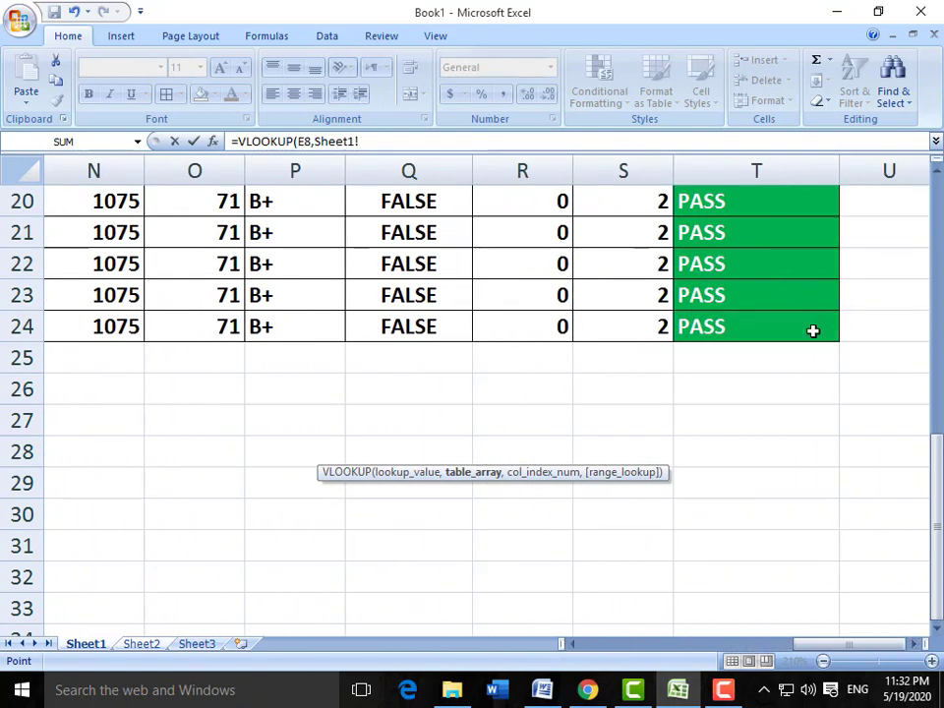
drag(812, 331, 86, 299)
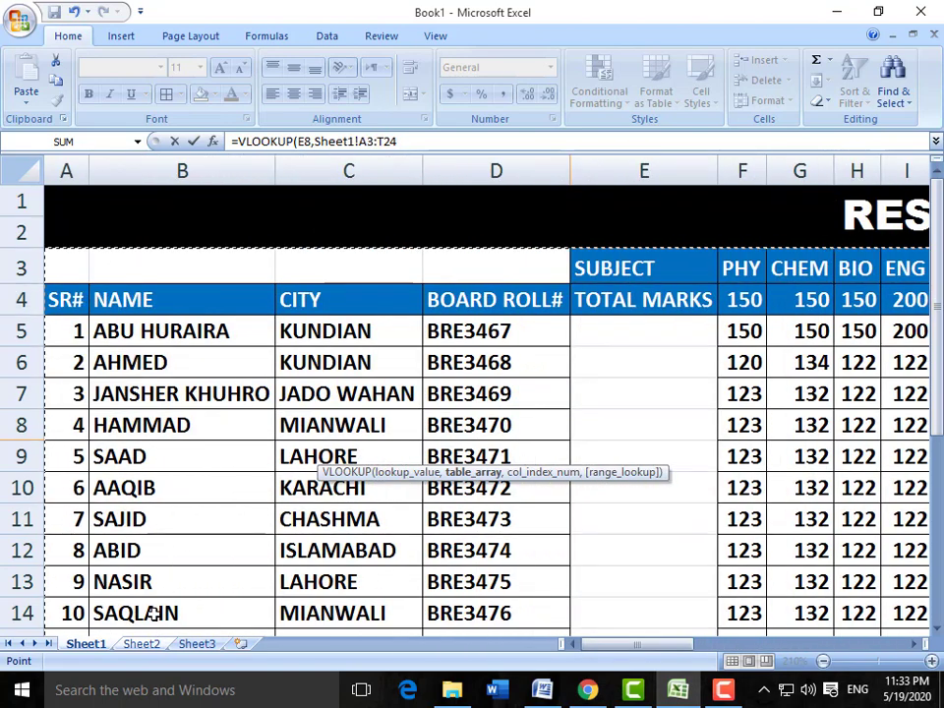
Return to the result card on Sheet2 and correct the city formula's table array sheet reference to Sheet1
click(140, 644)
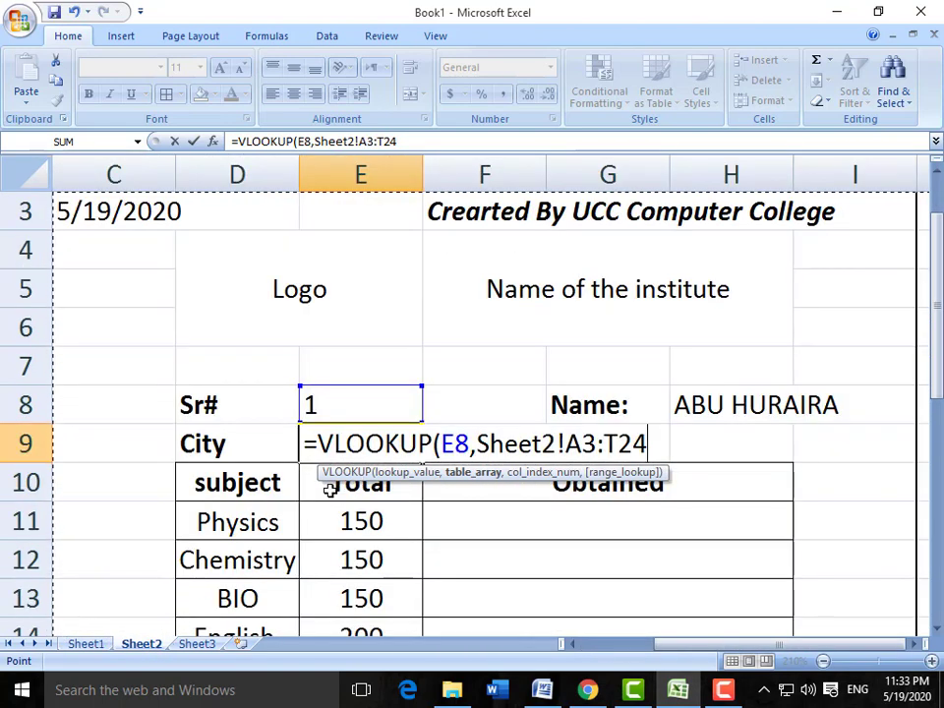
click(546, 443)
key(BackSpace)
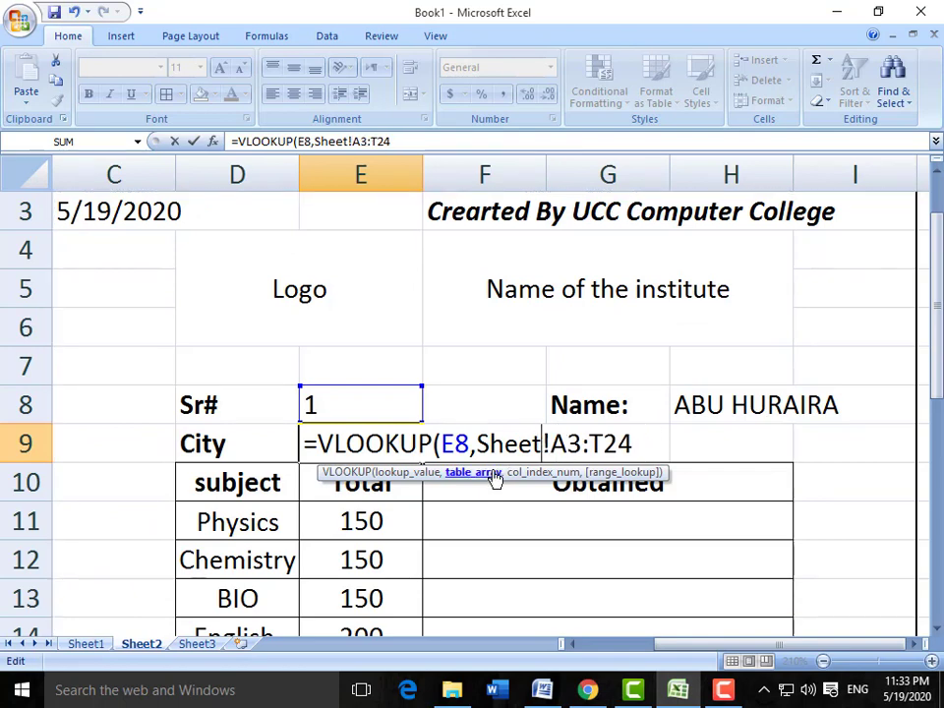
text(1)
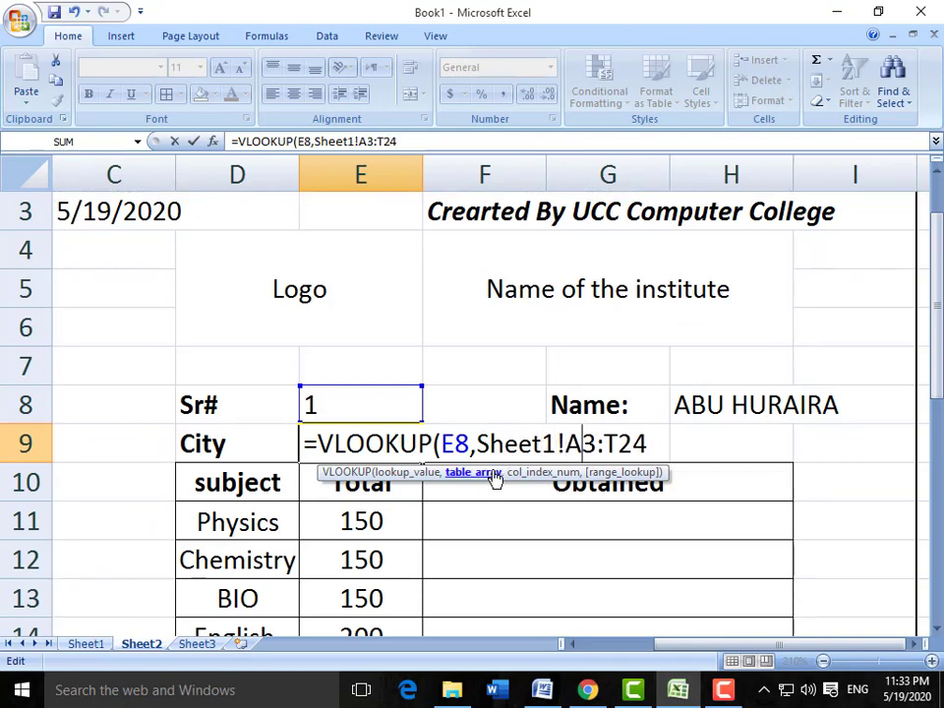
Make the city formula's table array absolute as $A$3:$T$24
key(F4)
key(Right)
key(Right)
key(Right)
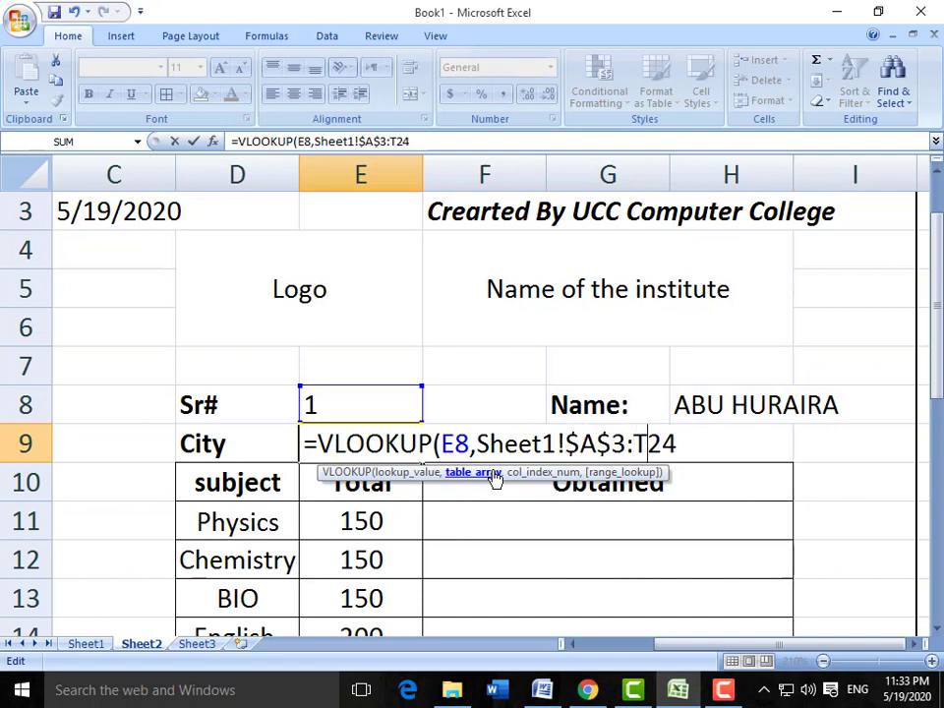
key(F4)
key(Right)
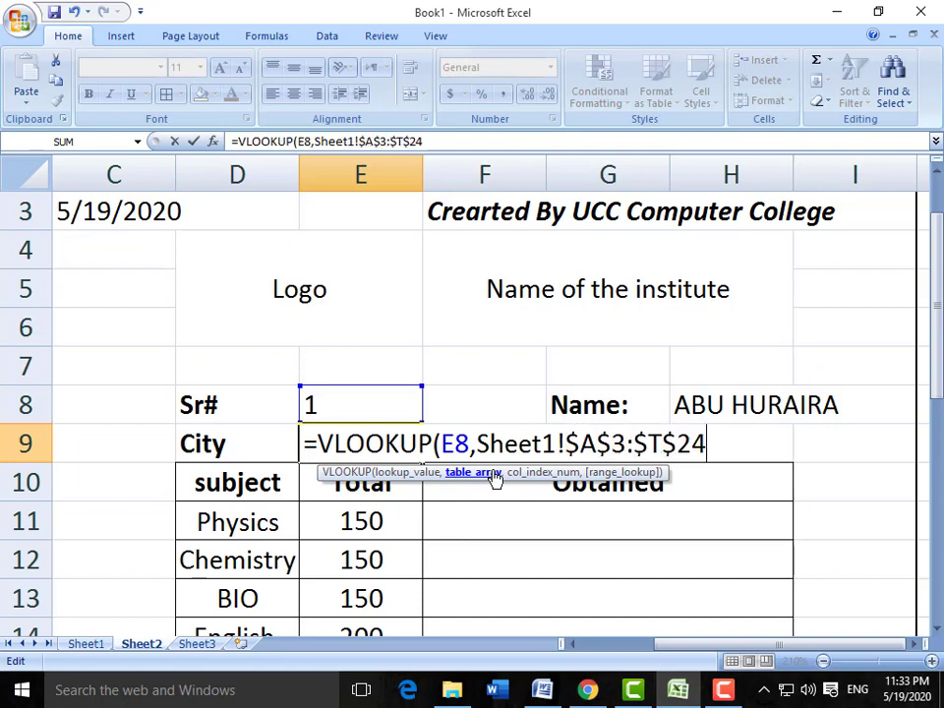
Complete the city formula in E9 with column index 3 and range lookup 0
text(,)
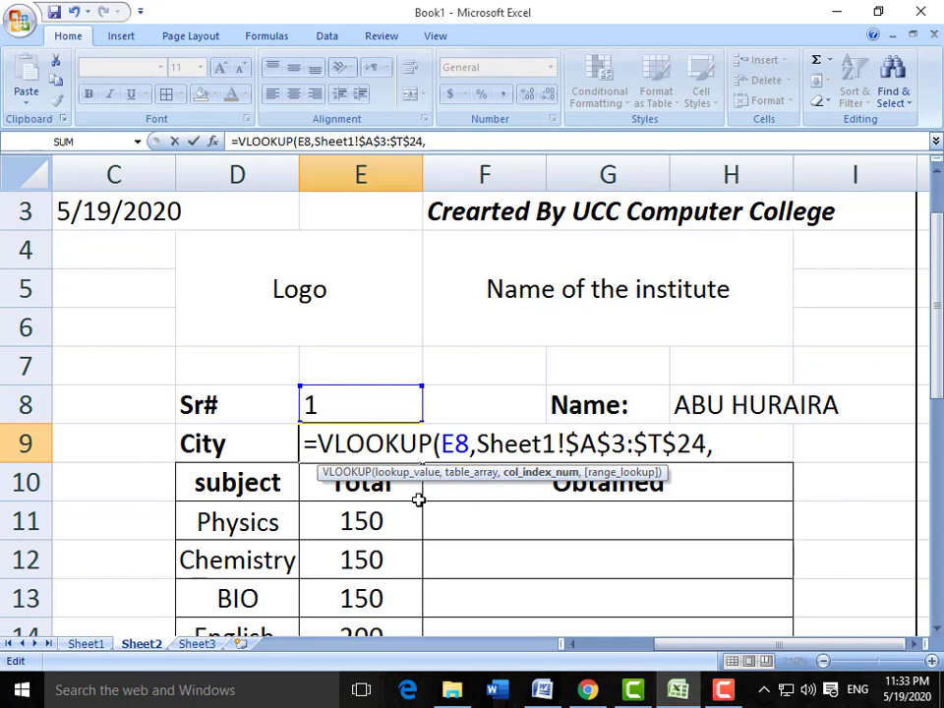
text(3,0)
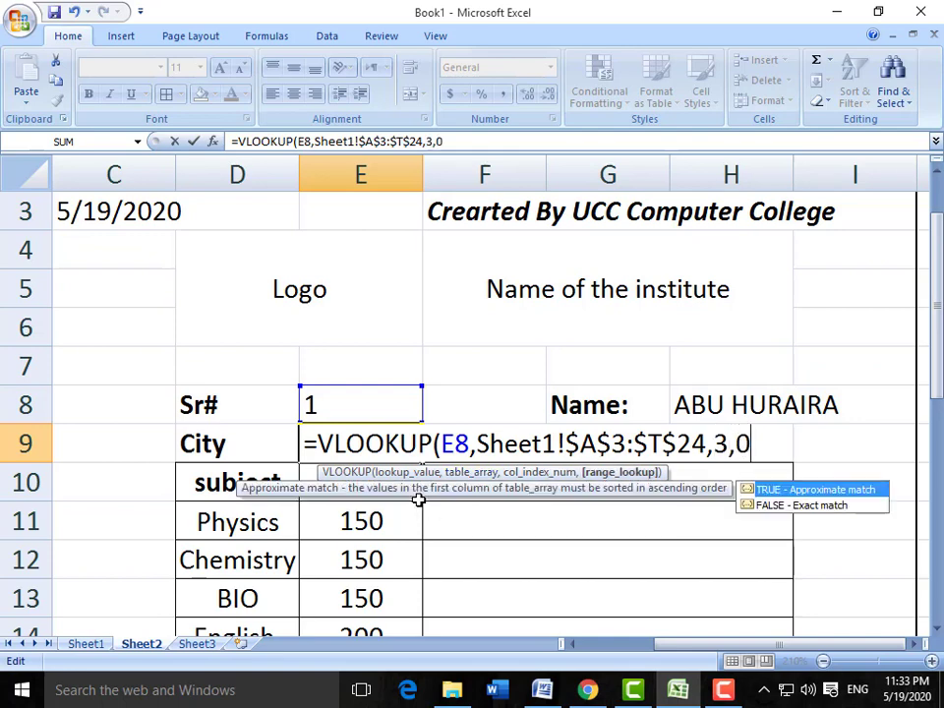
text())
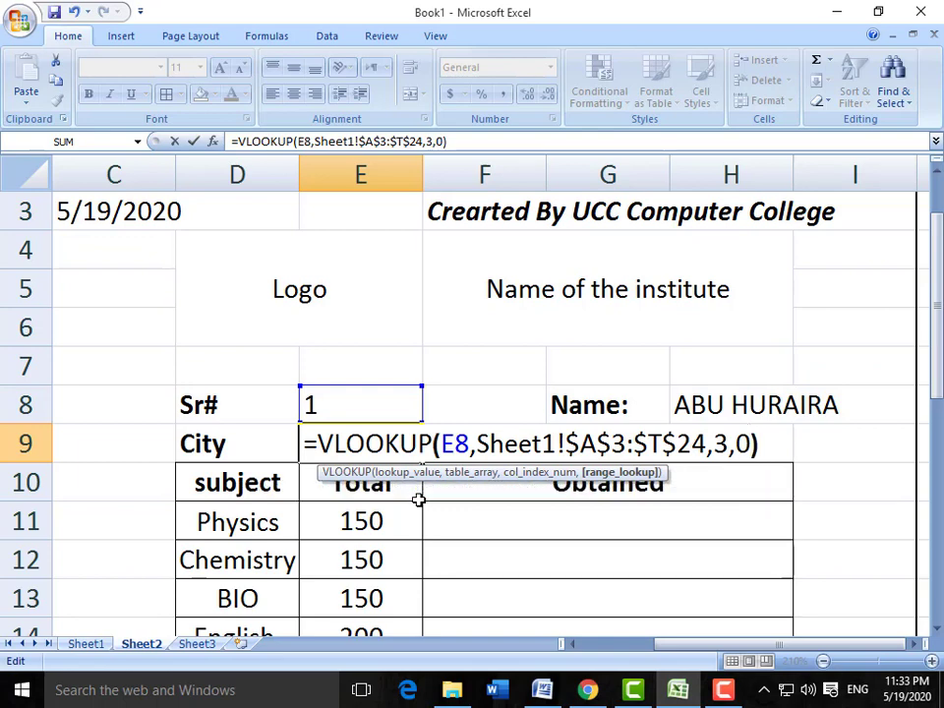
key(Return)
key(Up)
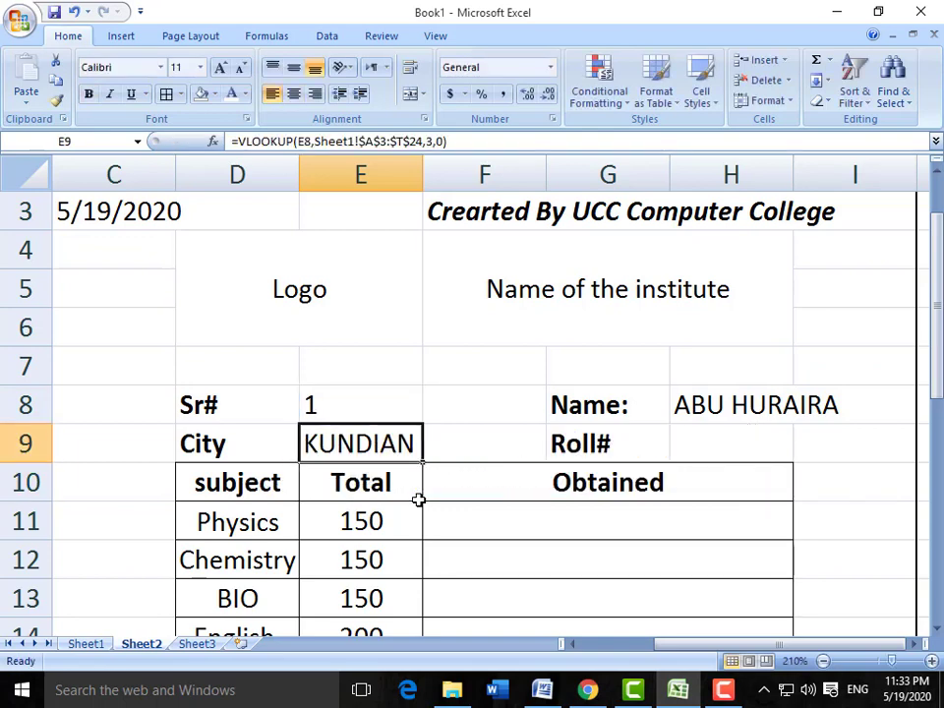
Test the card's lookups by entering serial number 3 and then 20 in cell E8
key(Up)
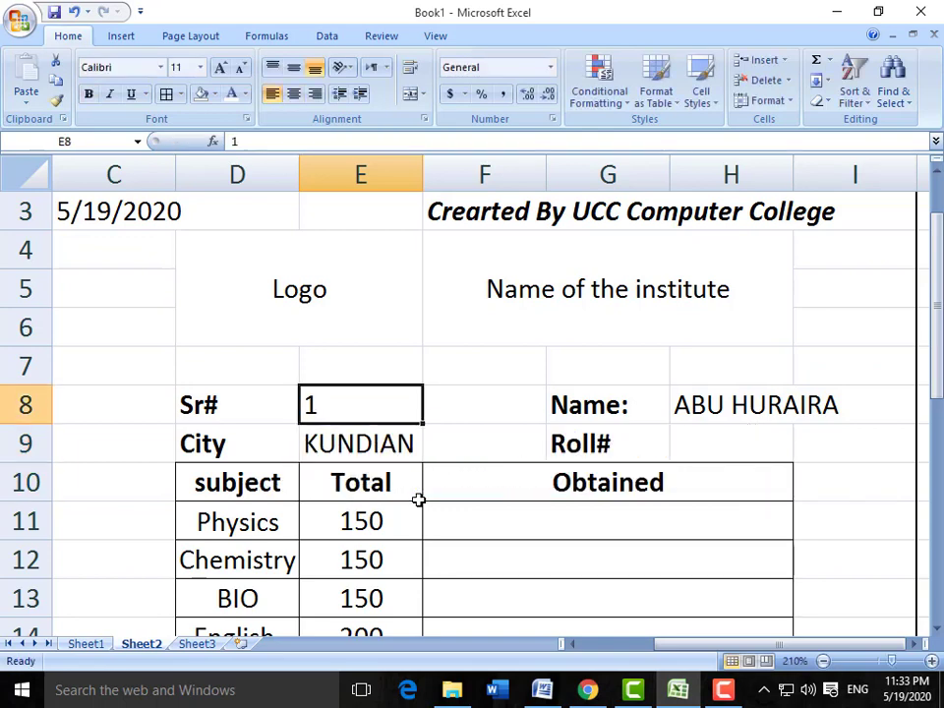
text(3)
key(Return)
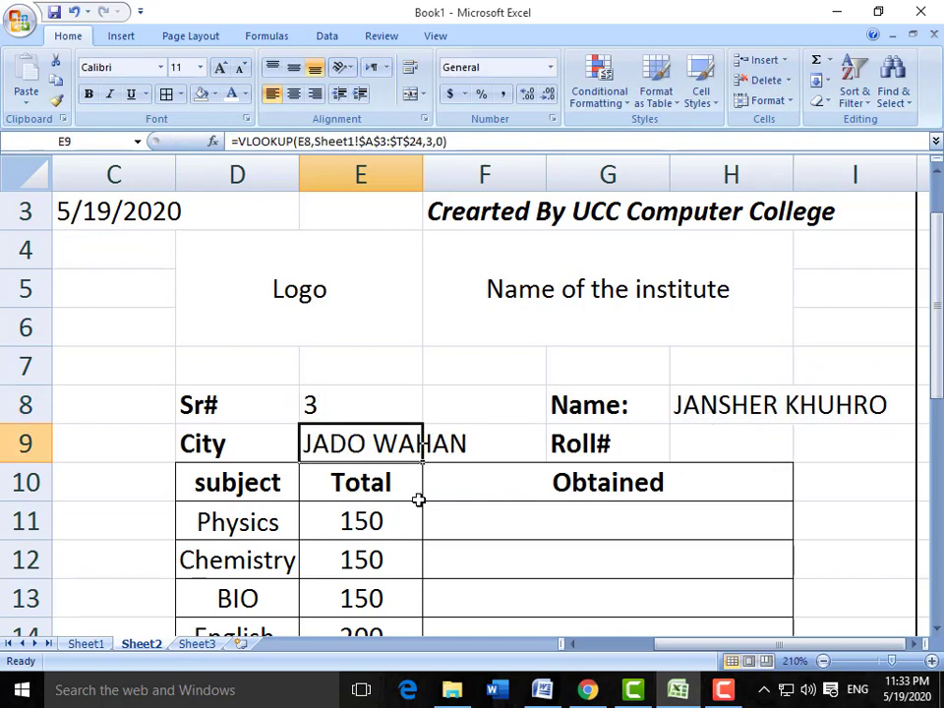
key(Up)
key(Down)
key(Up)
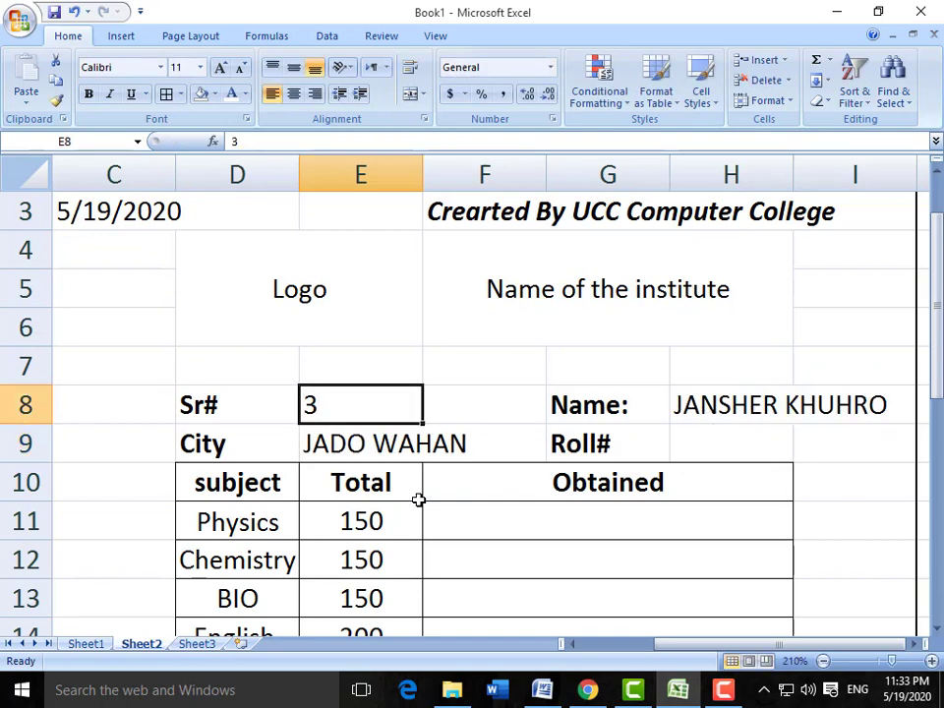
text(20)
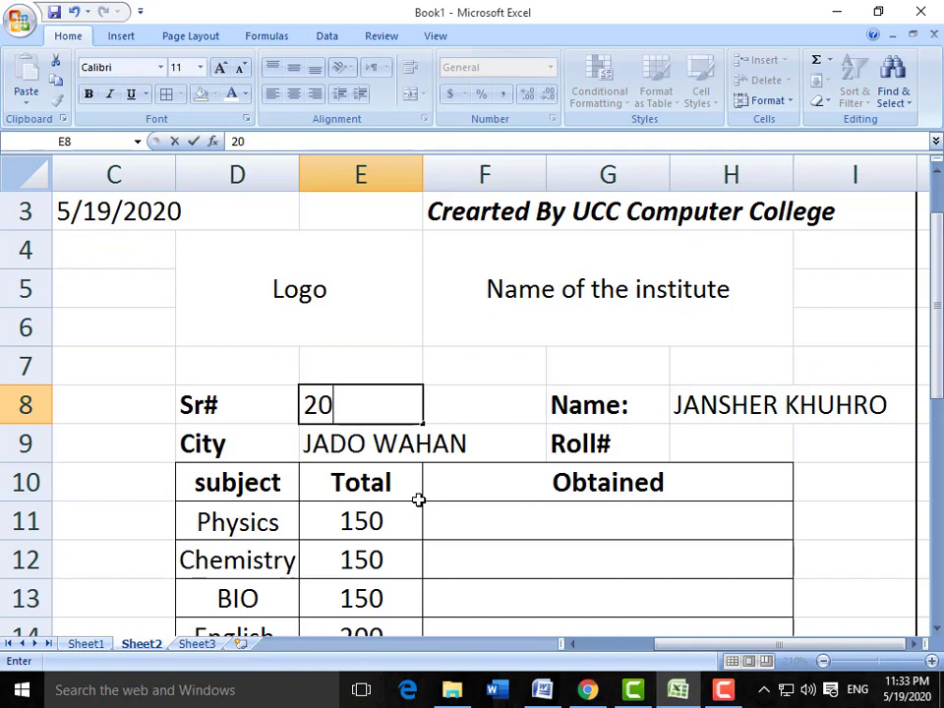
key(Return)
key(Up)
key(Down)
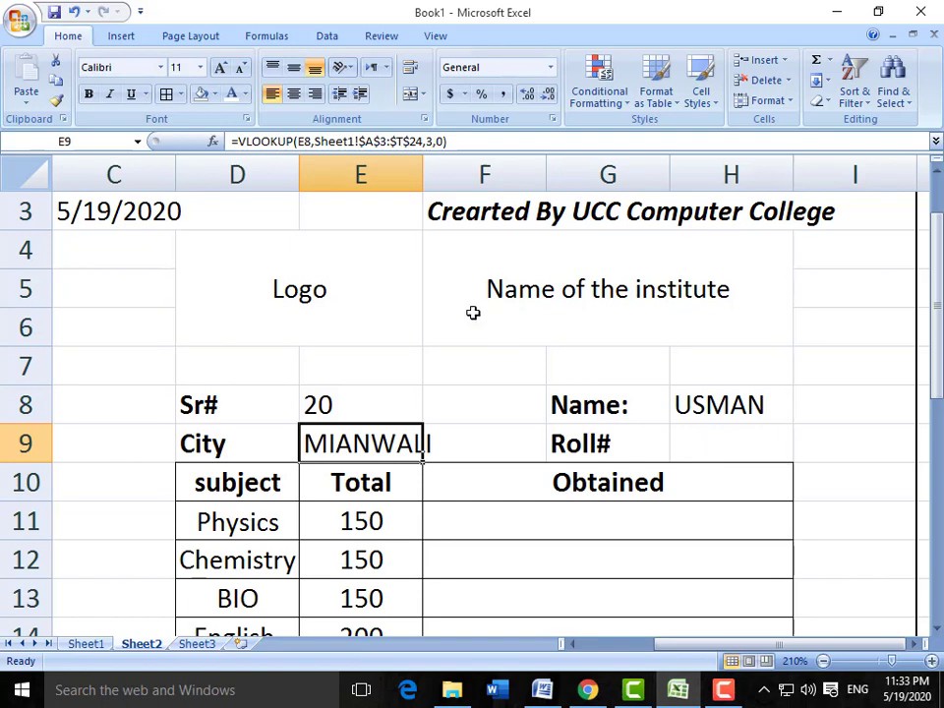
Copy the city formula's text from E9 into the roll number cell H9
drag(464, 143, 195, 145)
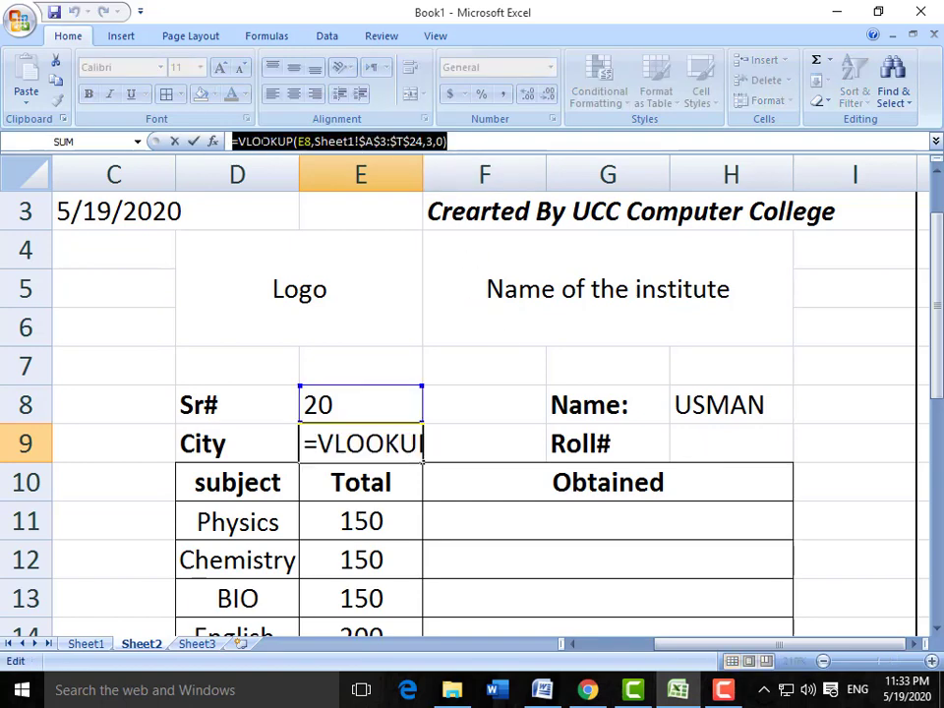
right_click(261, 142)
click(306, 174)
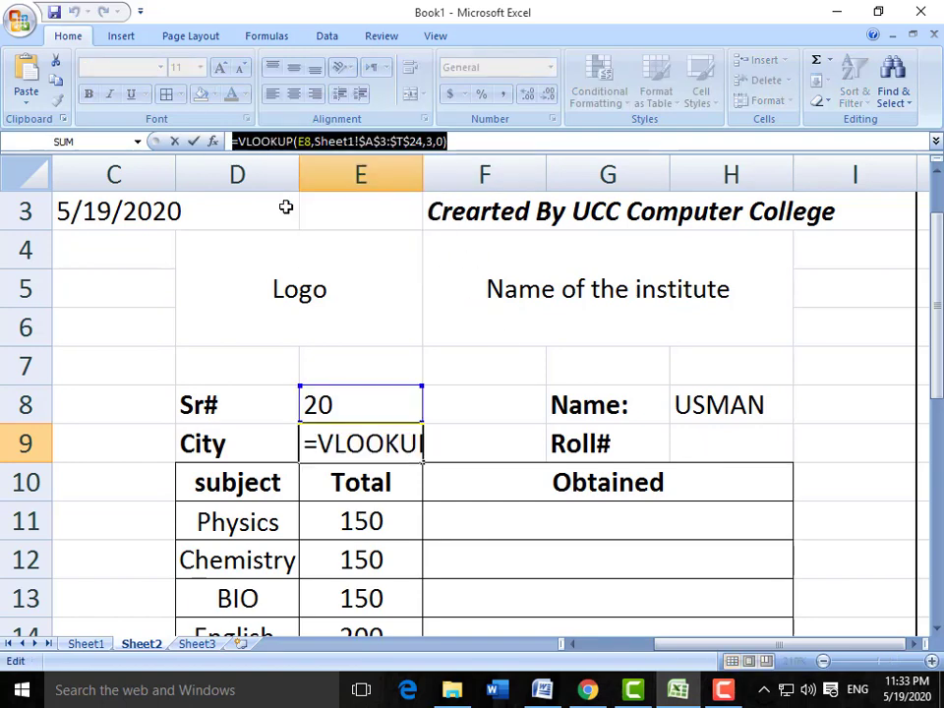
key(Escape)
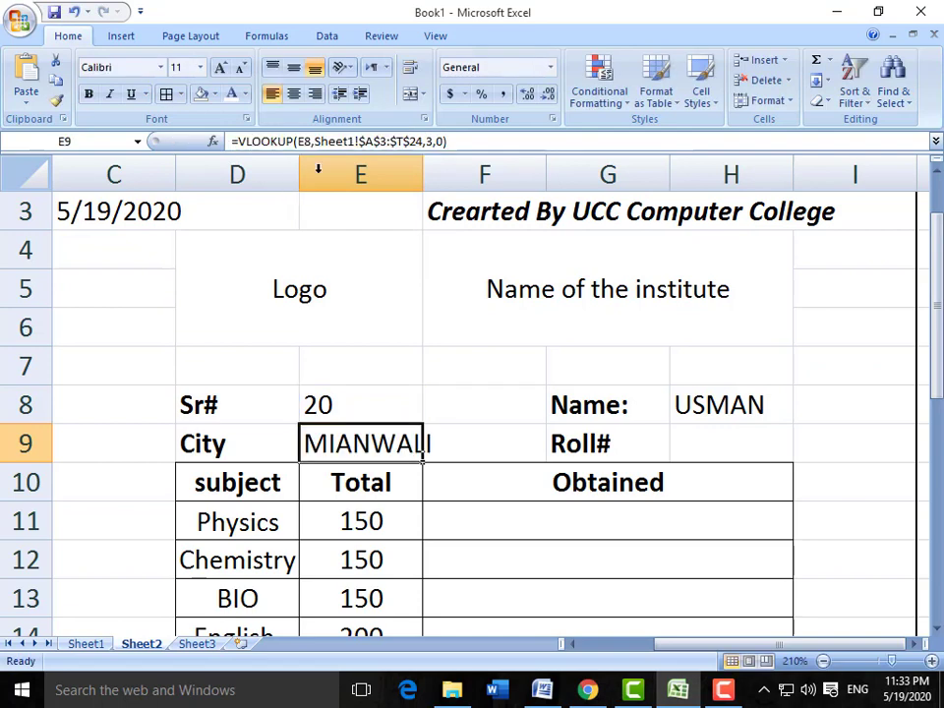
click(686, 437)
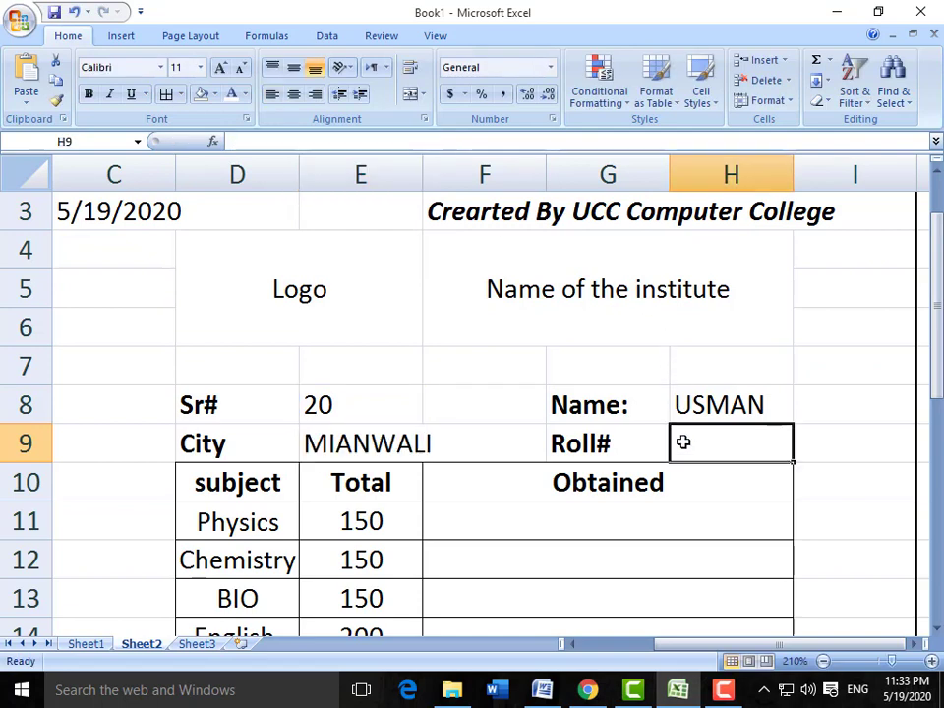
key(ctrl+v)
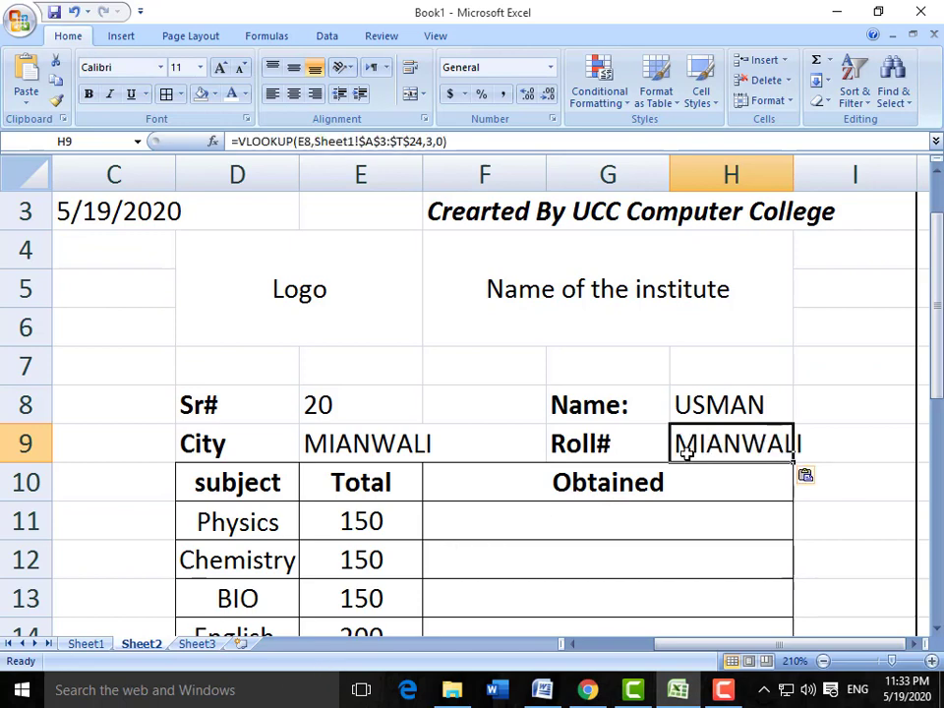
Set the column index of the roll number formula in H9 to 4
key(F2)
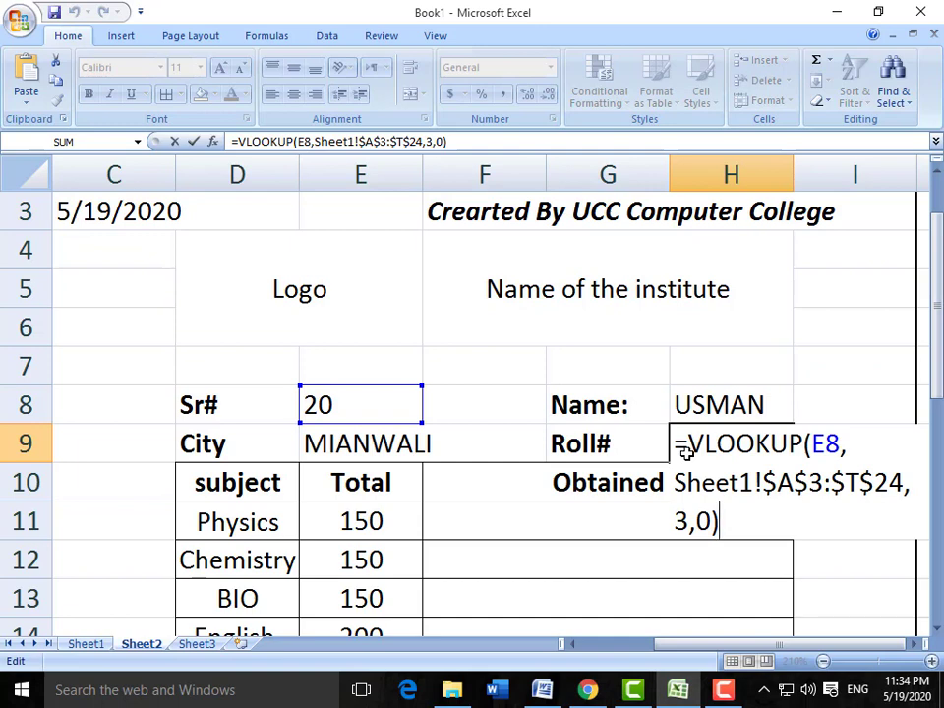
key(Left)
key(Left)
key(Left)
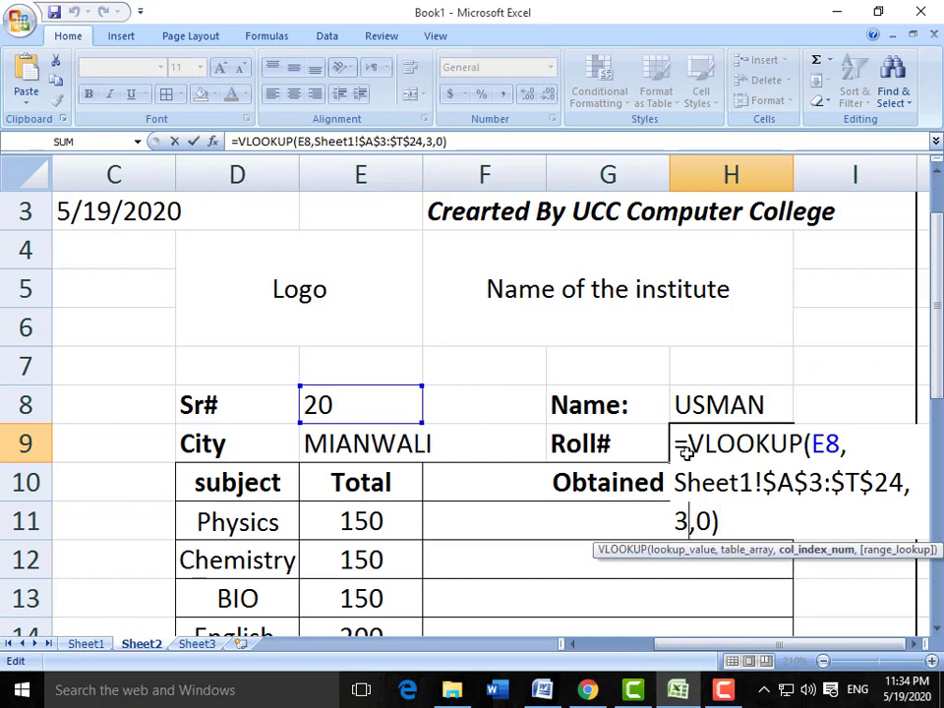
key(BackSpace)
text(4)
key(Return)
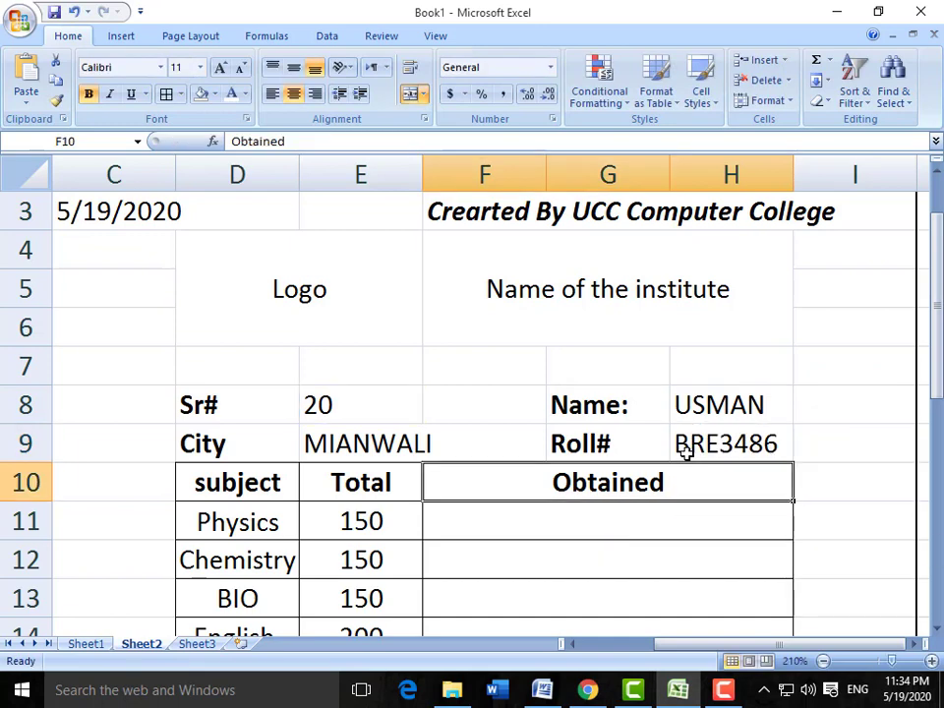
click(685, 450)
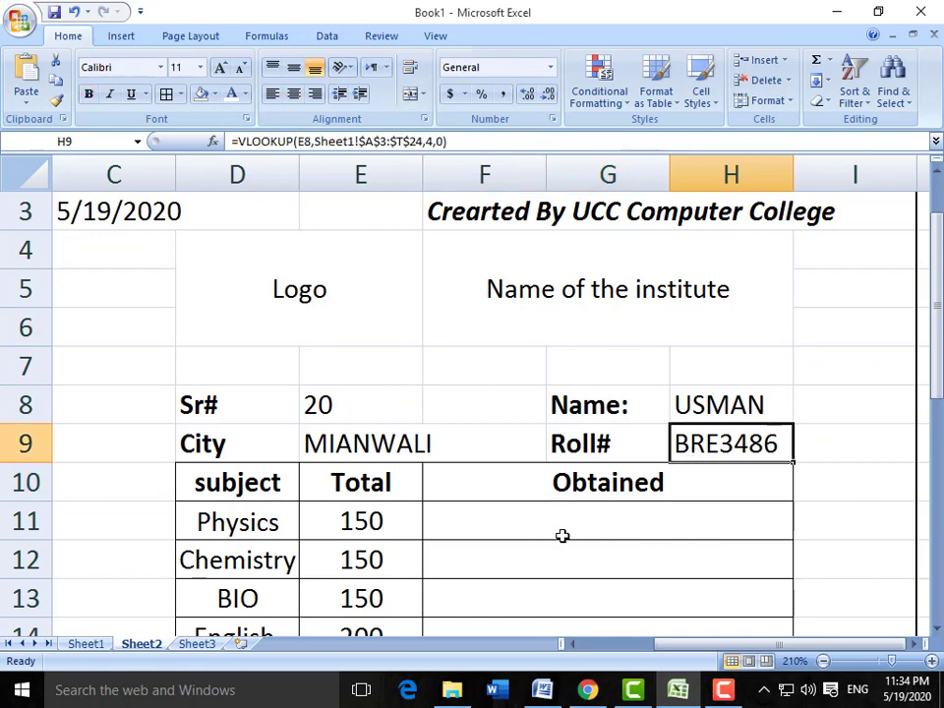
Try to copy the roll number formula from H9 into the merged Physics obtained-marks cell F11
scroll(574, 531, down, 1)
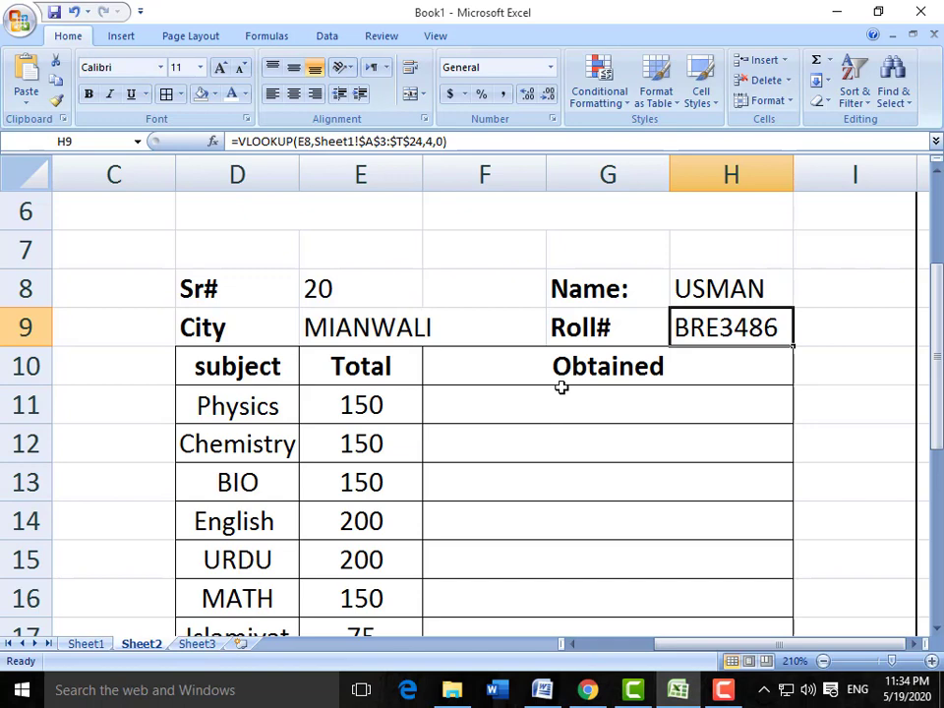
right_click(694, 332)
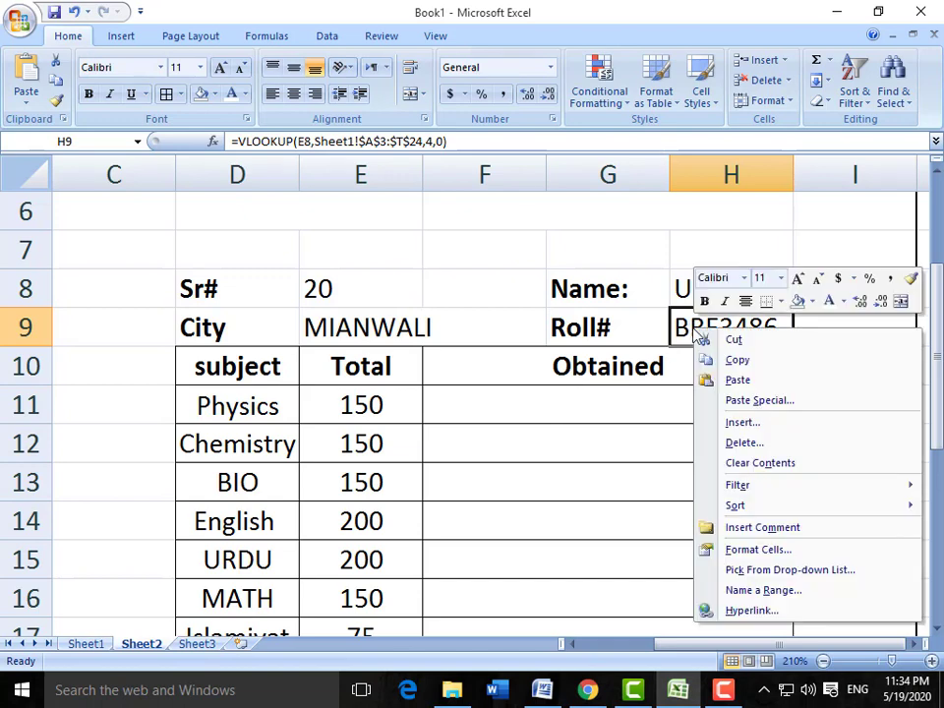
click(460, 141)
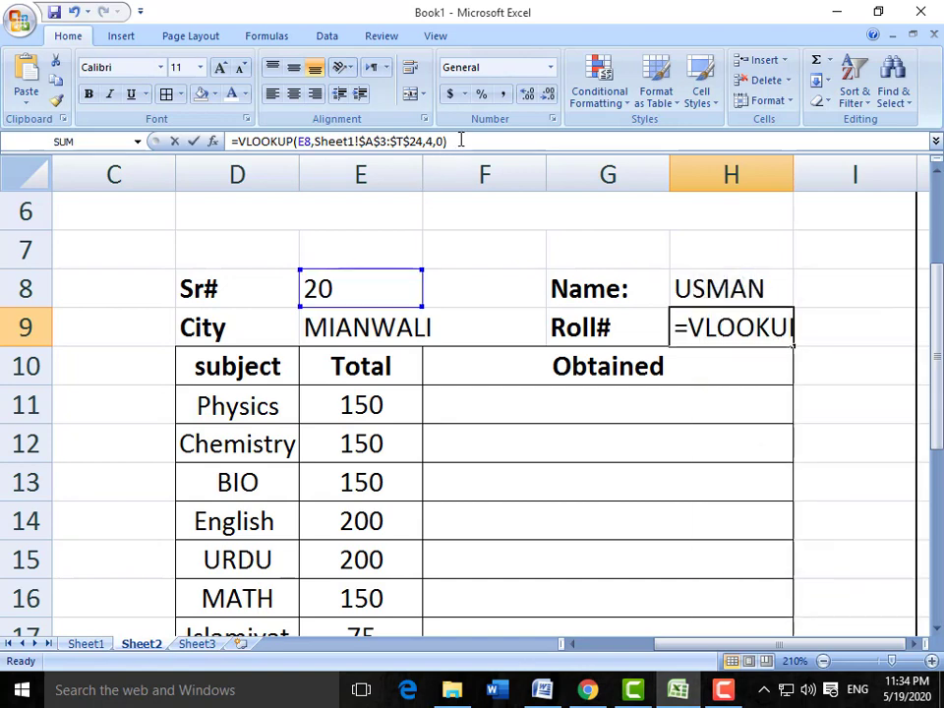
drag(460, 141, 232, 142)
right_click(249, 146)
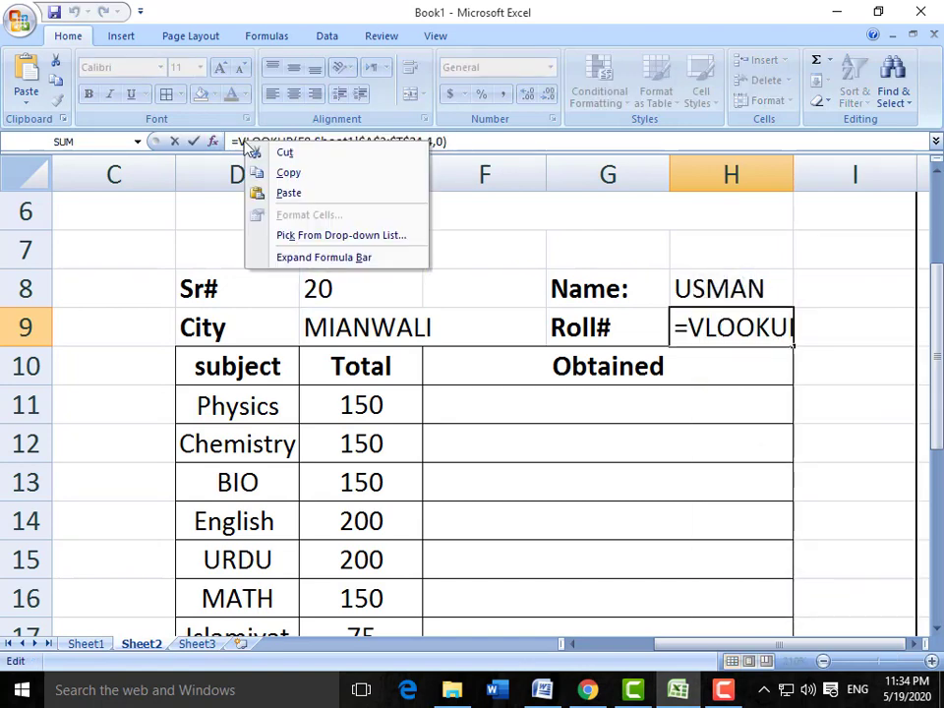
click(286, 172)
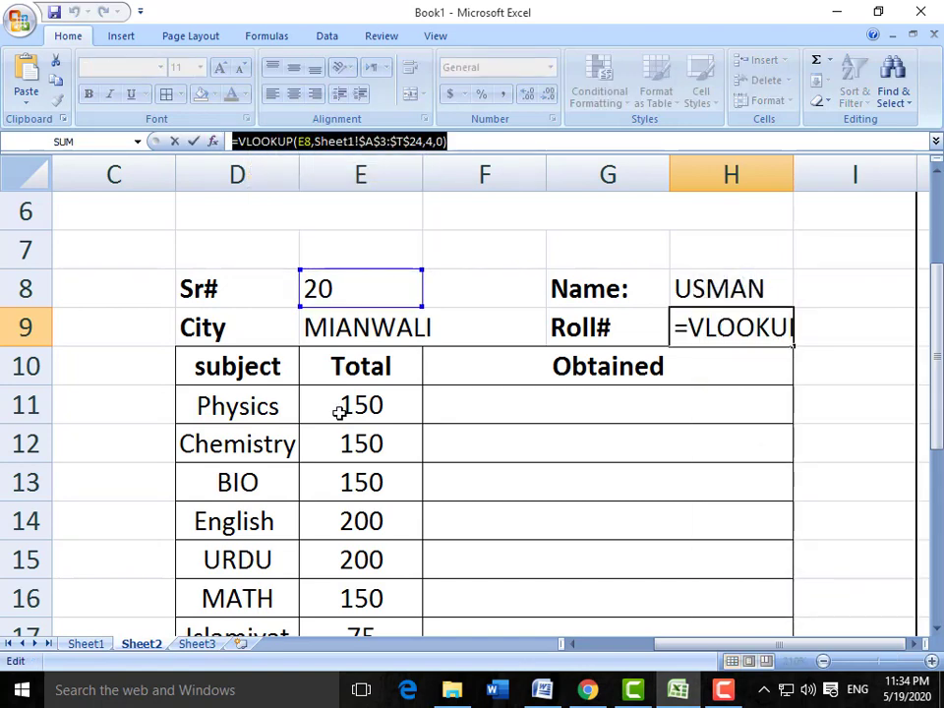
key(Escape)
key(Down)
key(Down)
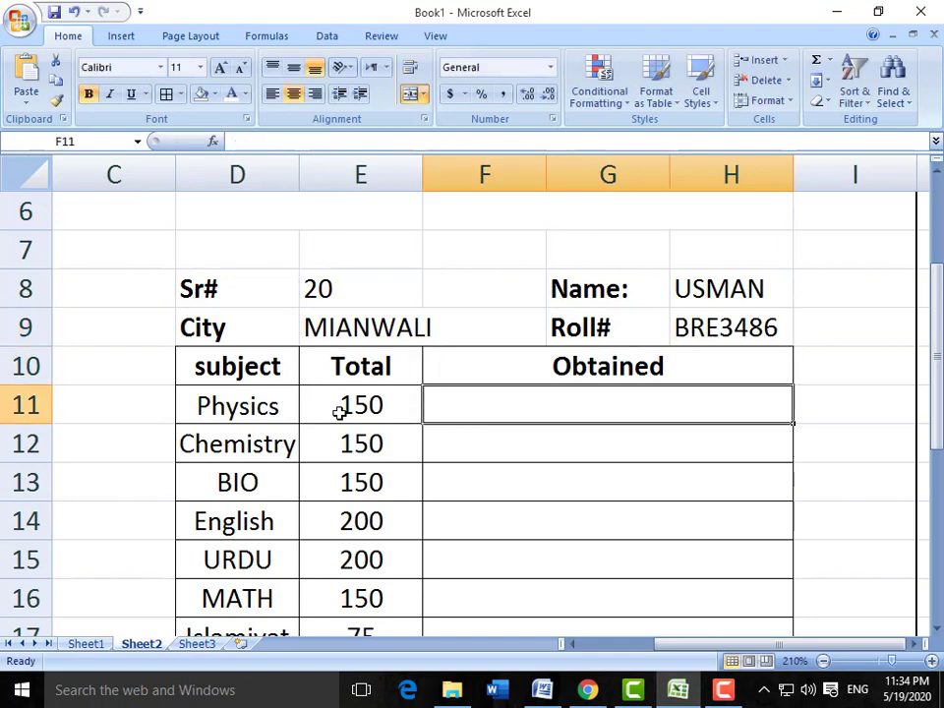
key(ctrl+v)
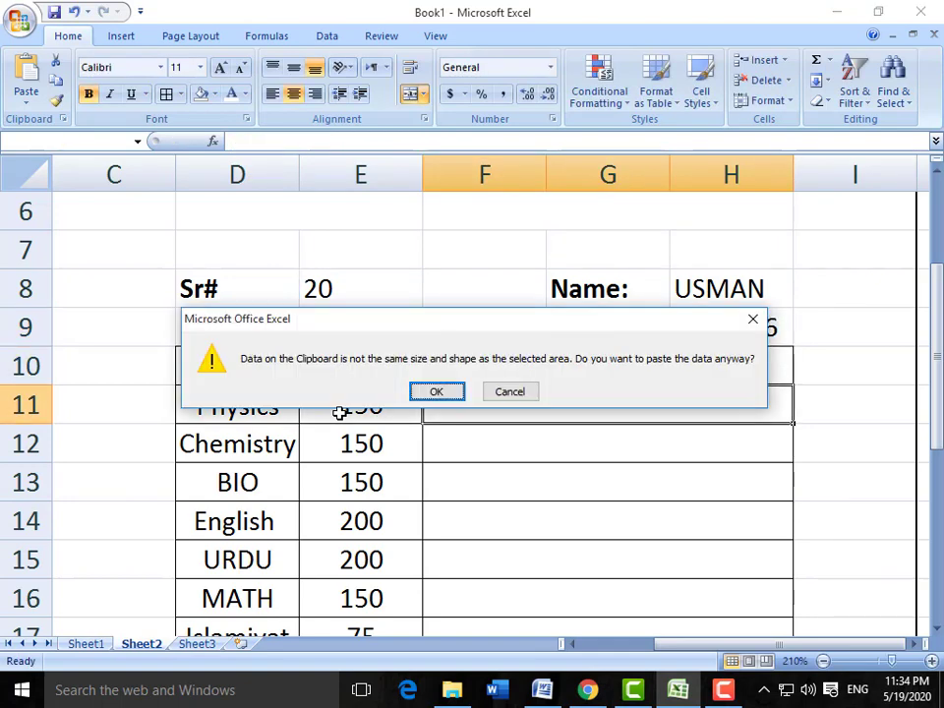
click(435, 393)
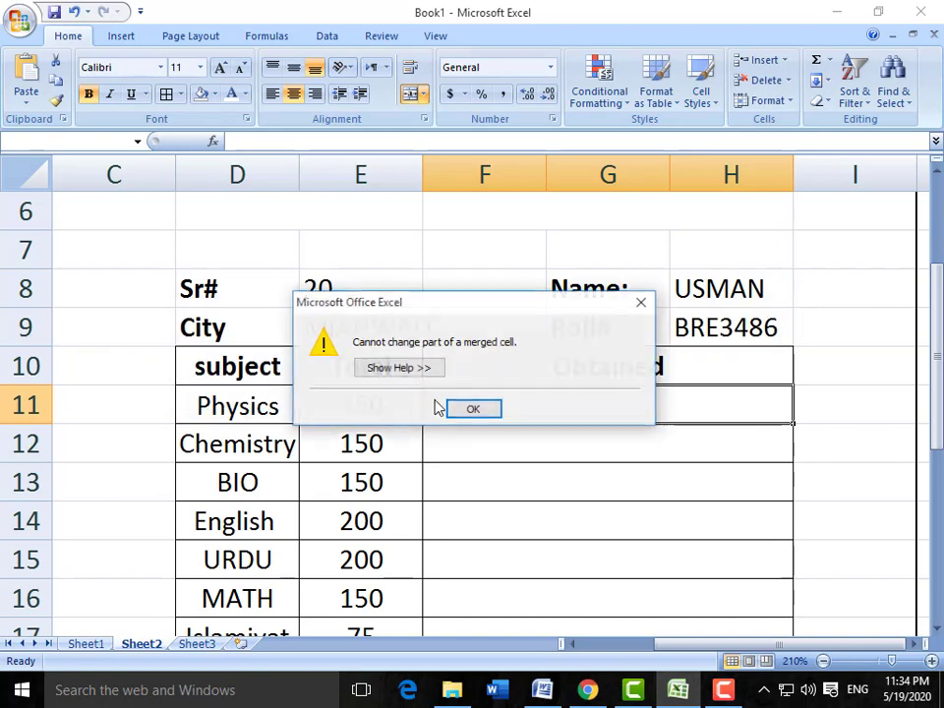
click(641, 304)
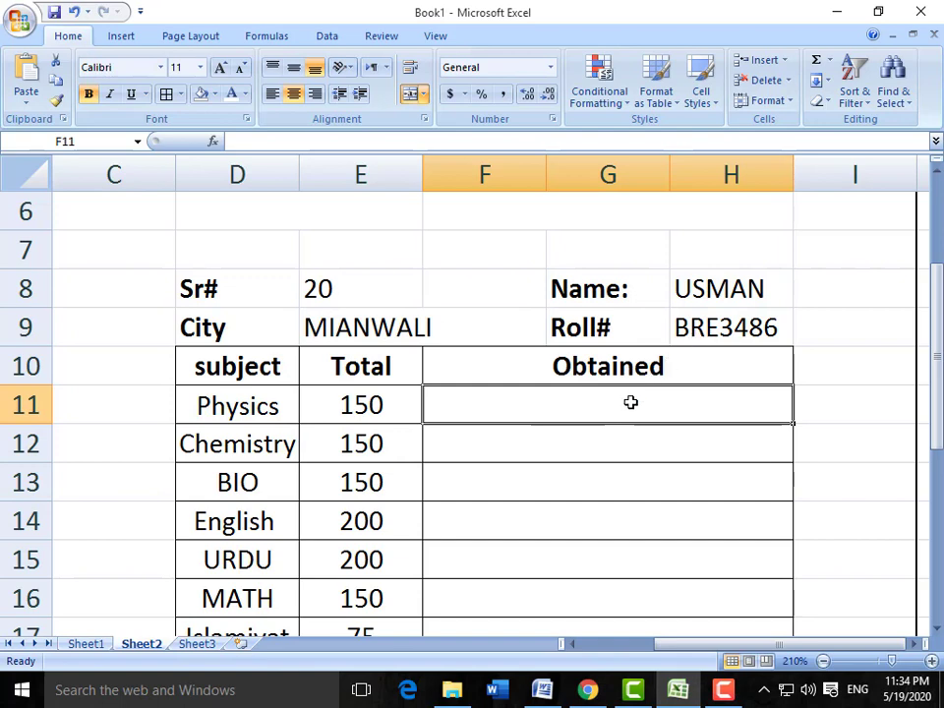
click(695, 332)
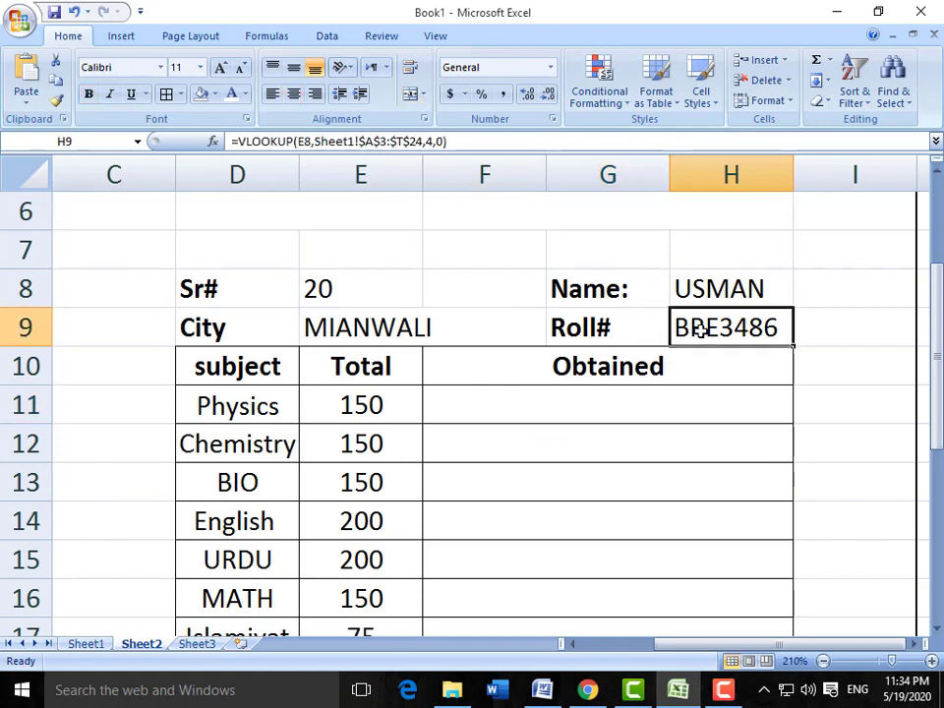
Begin a VLOOKUP formula in the Physics obtained-marks cell F11 with serial number cell E8 as lookup value
click(496, 405)
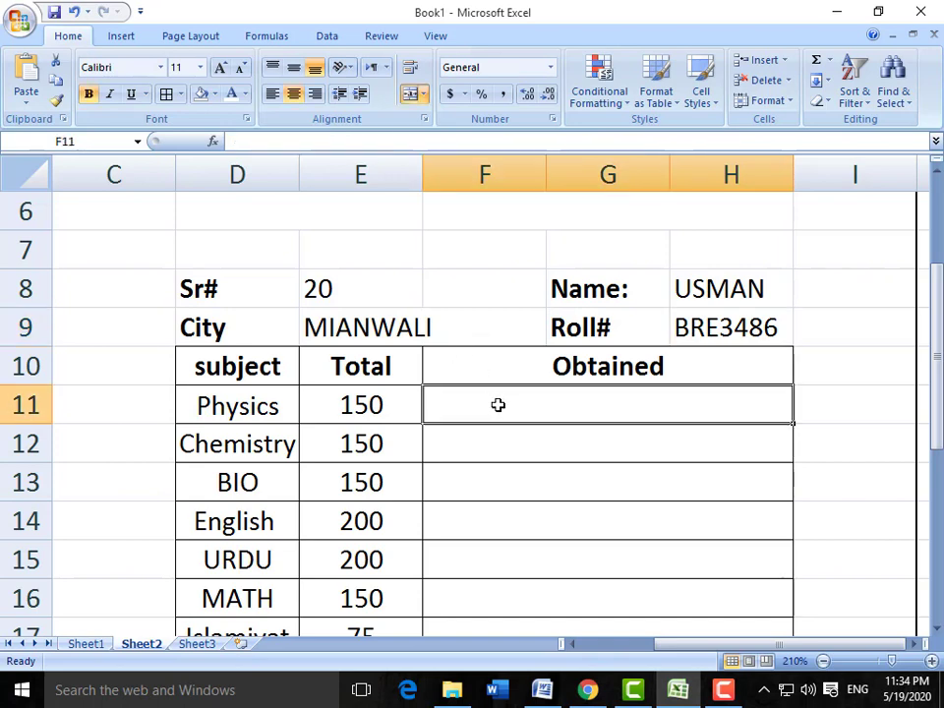
text(=V)
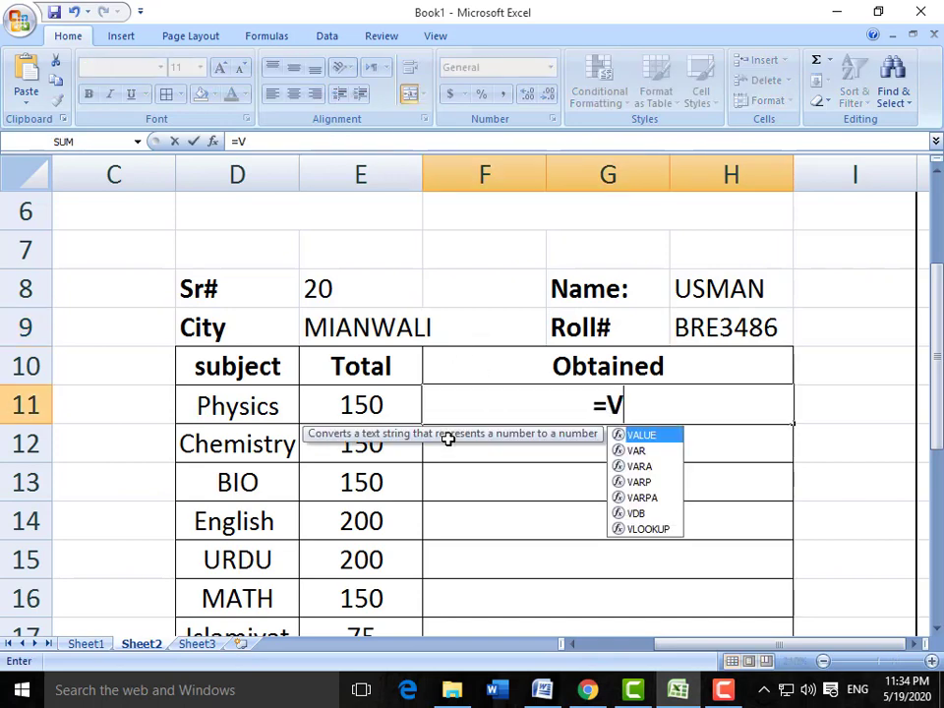
text(LOOKUP()
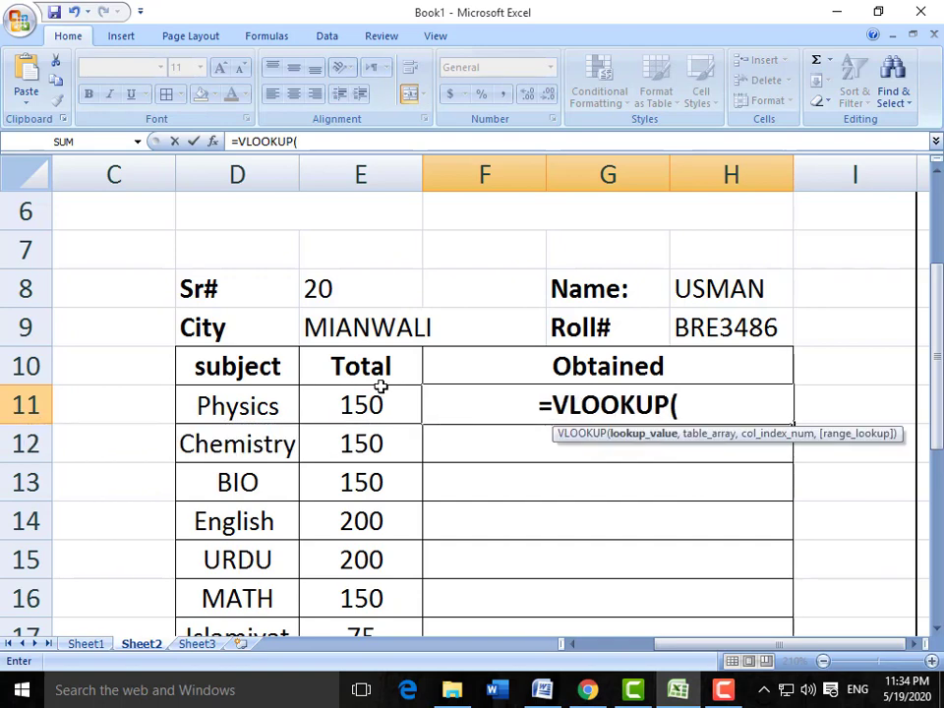
click(346, 289)
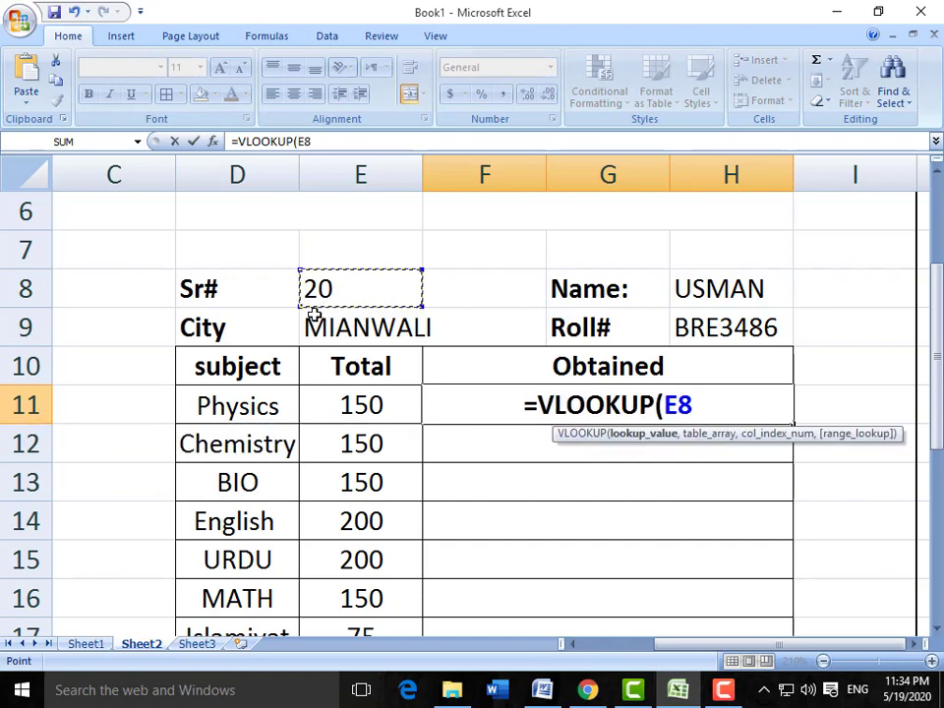
text(,)
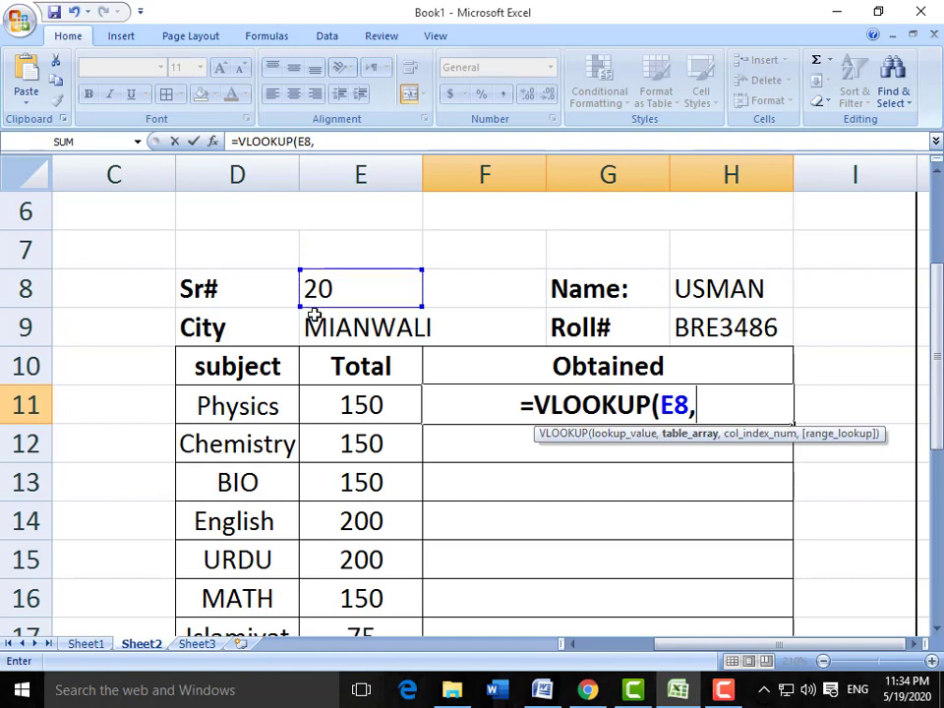
Set the table array of the F11 VLOOKUP formula to the range A3:T24 on Sheet1
click(86, 643)
click(916, 644)
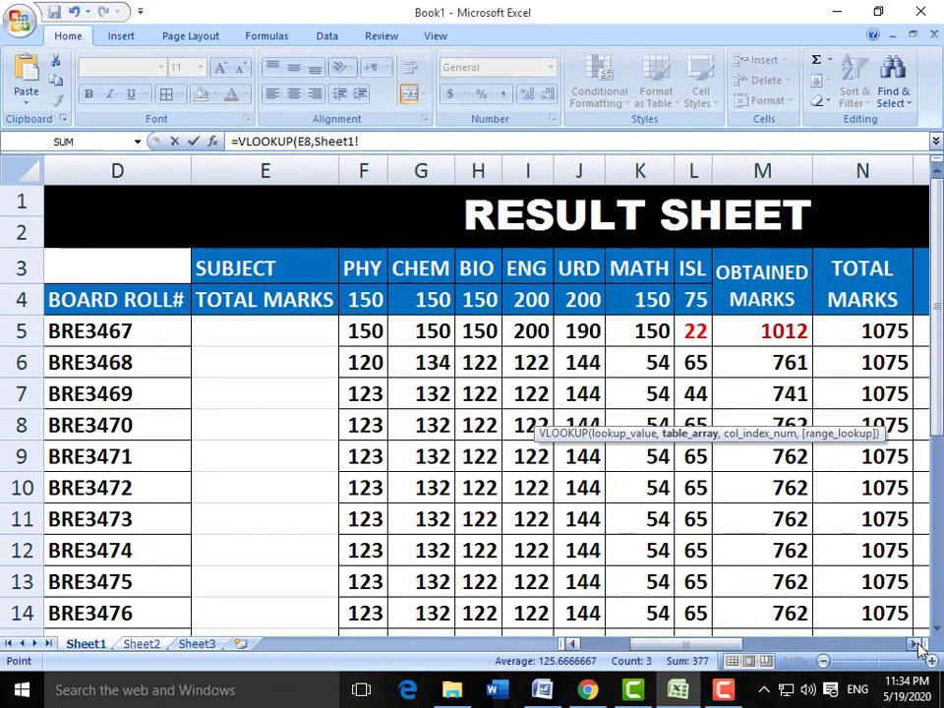
click(915, 644)
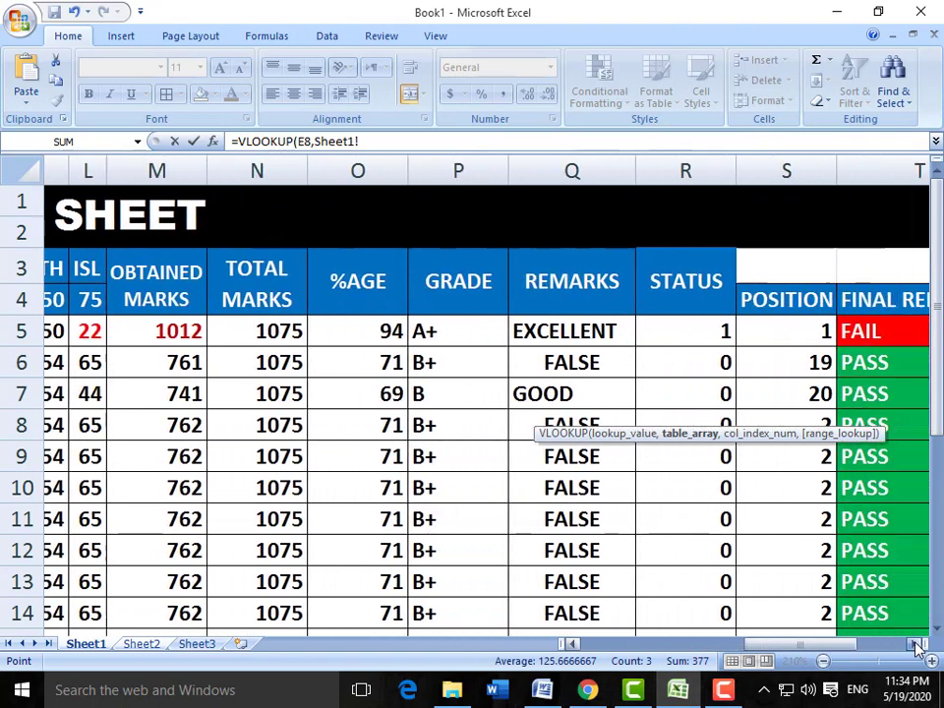
click(916, 644)
scroll(803, 566, down, 5)
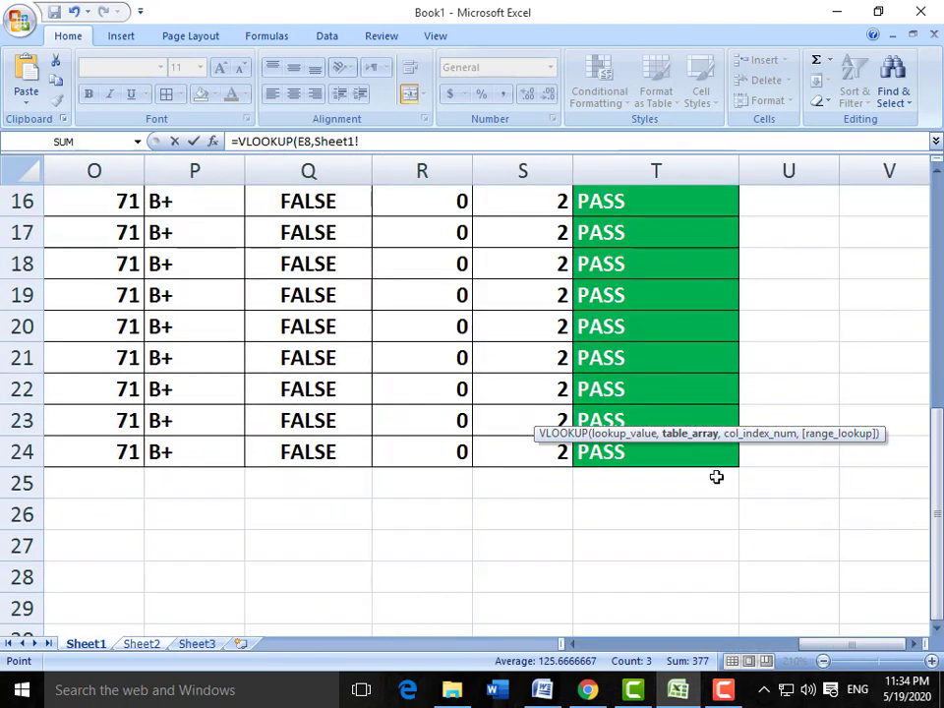
click(714, 448)
drag(714, 433, 40, 277)
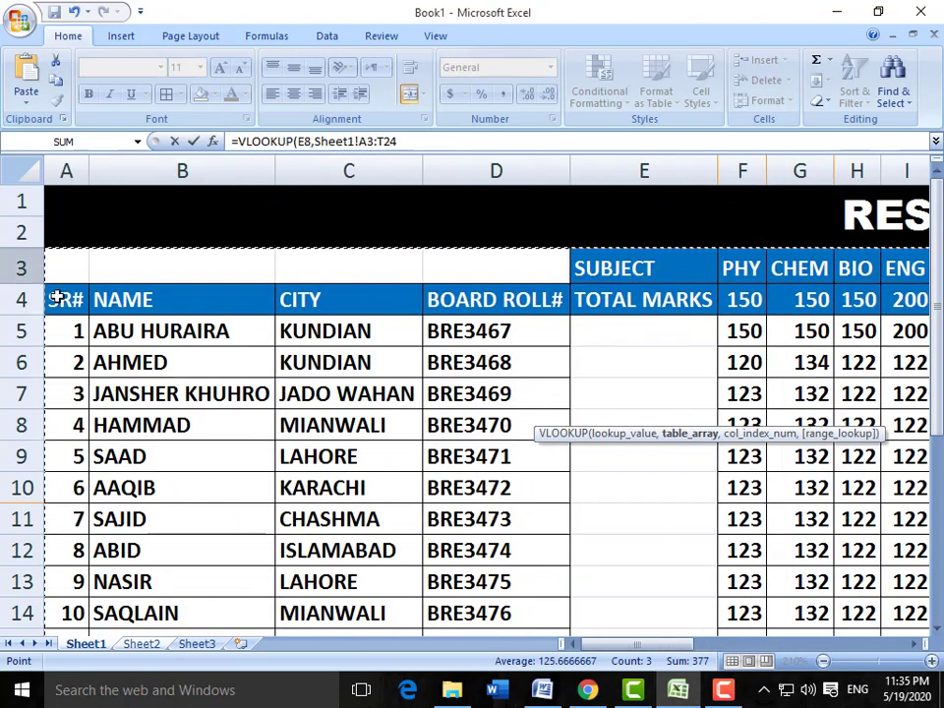
Return to Sheet2 and correct the sheet reference in the F11 formula's table array to Sheet1
click(136, 643)
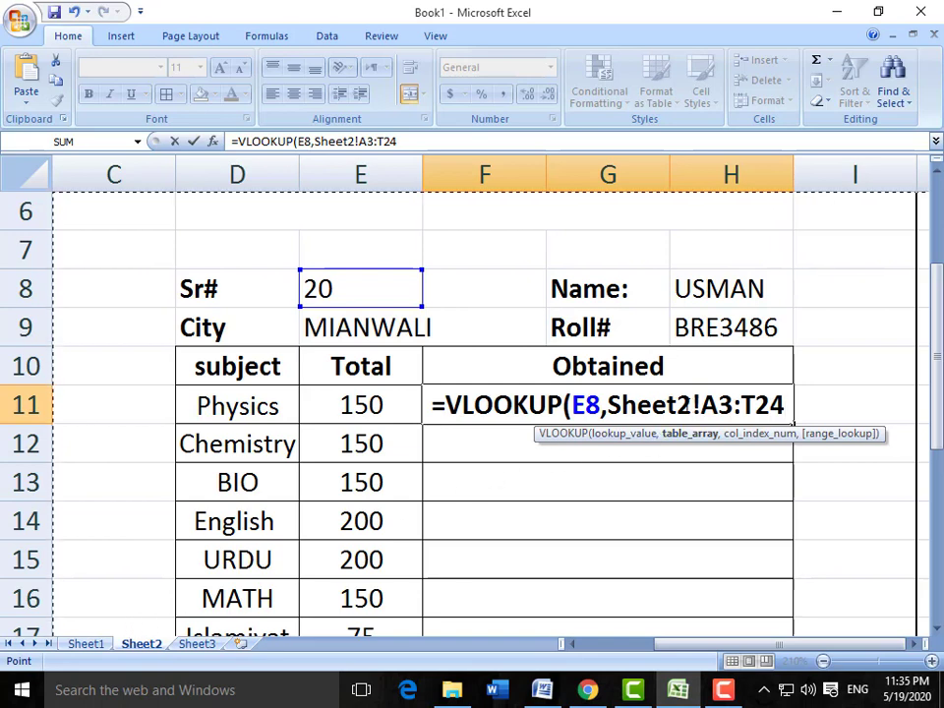
click(692, 405)
key(BackSpace)
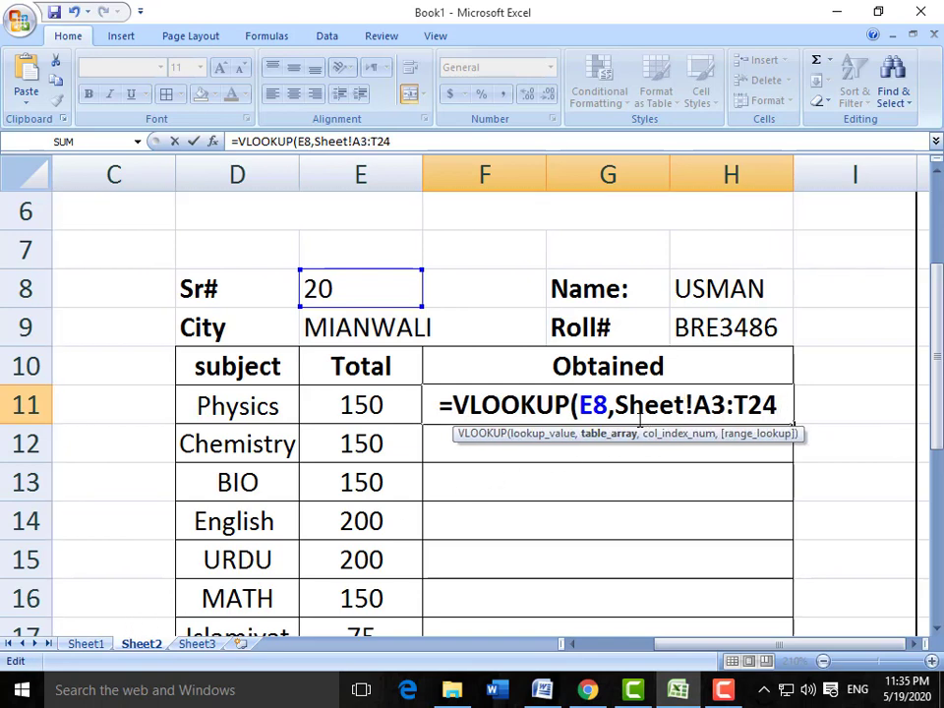
text(1)
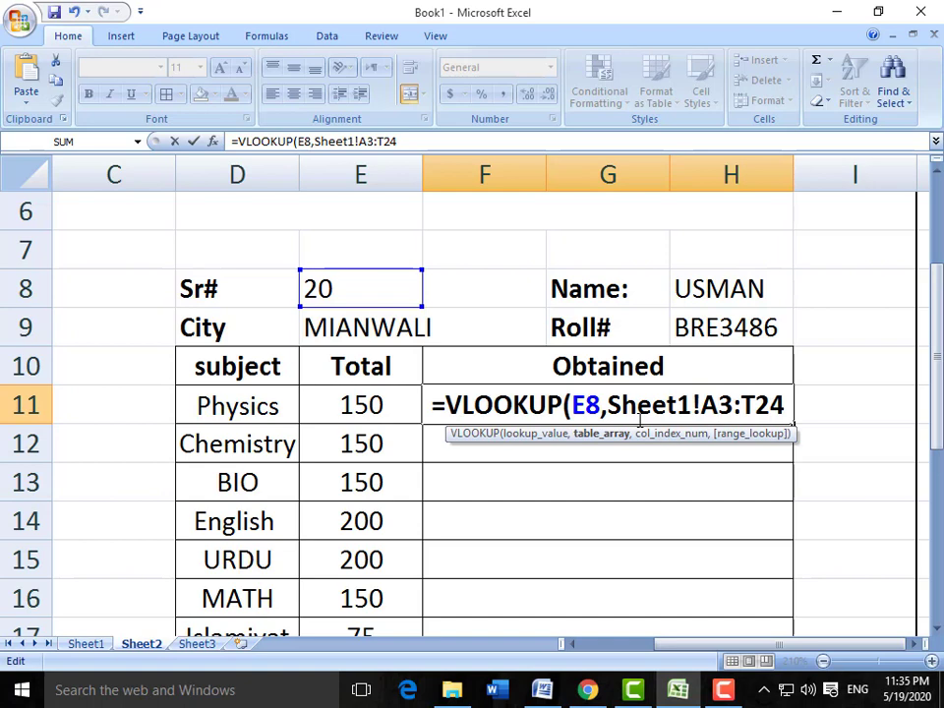
Make the table array in the F11 formula absolute as $A$3:$T$24
key(F4)
key(Right)
key(Right)
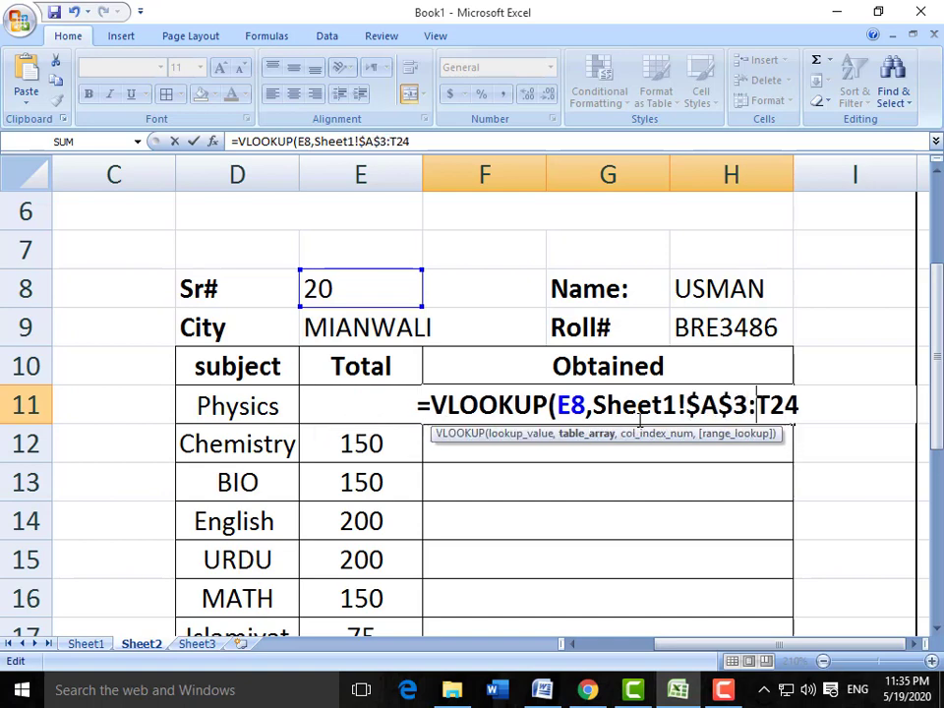
key(F4)
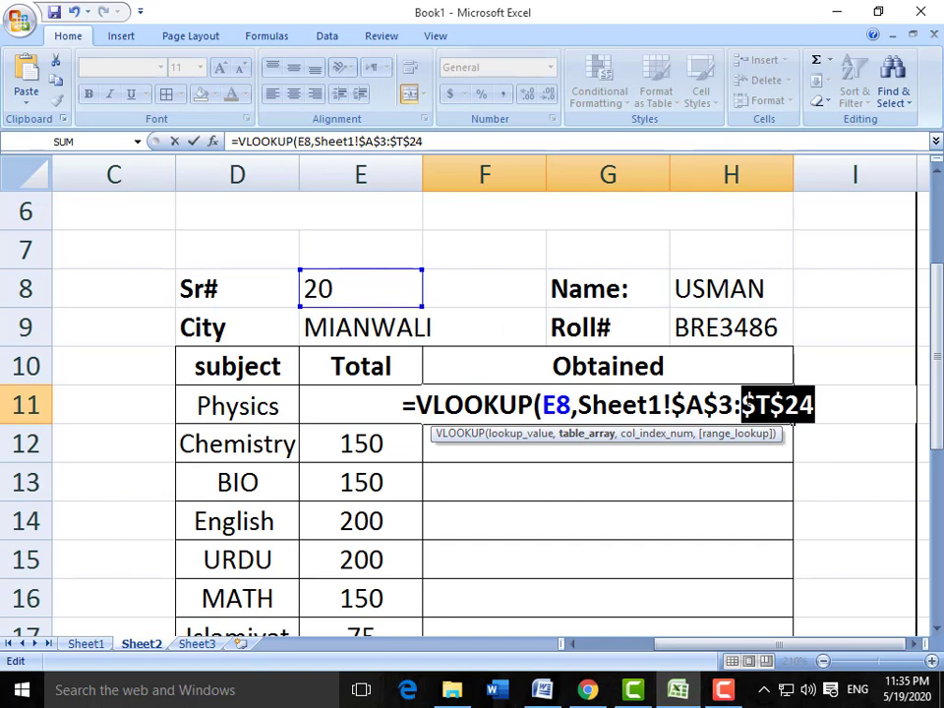
click(816, 405)
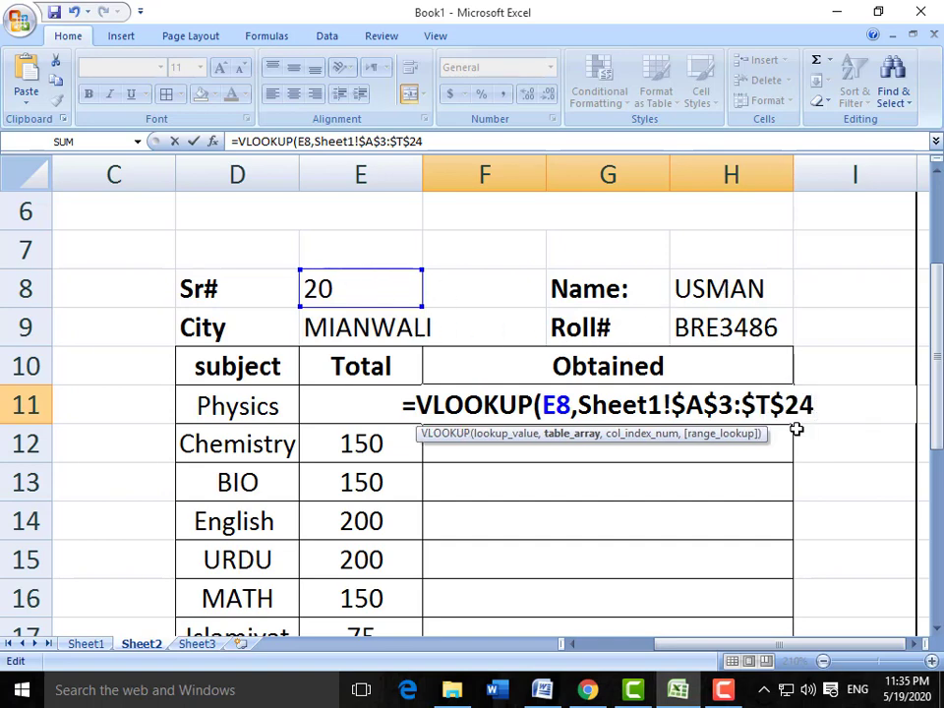
Complete the F11 VLOOKUP formula with column index 5 and range lookup 0
text(,5)
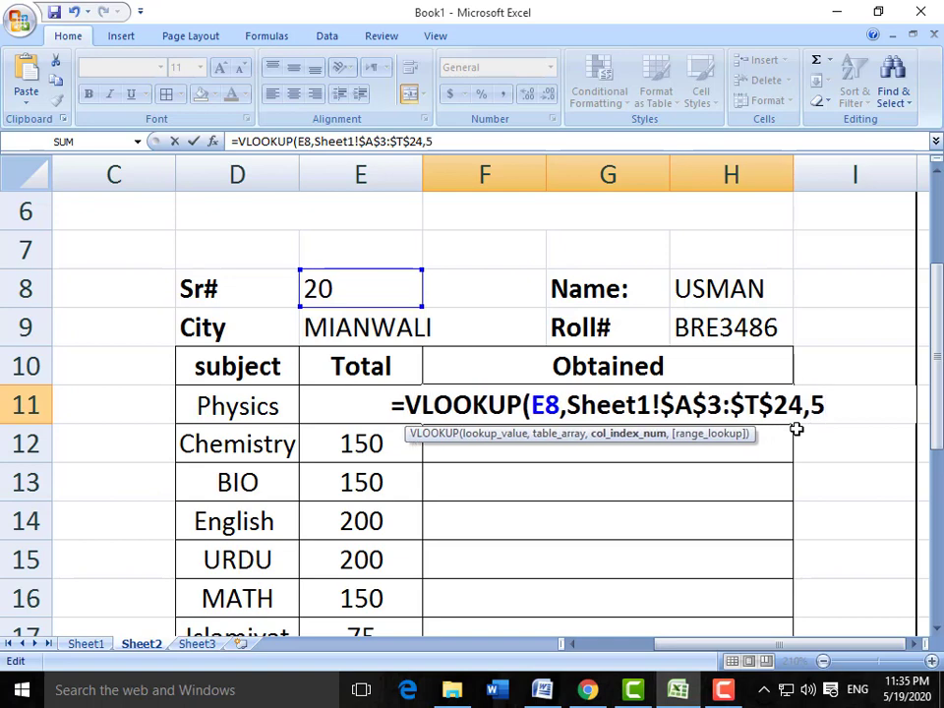
text(,0)
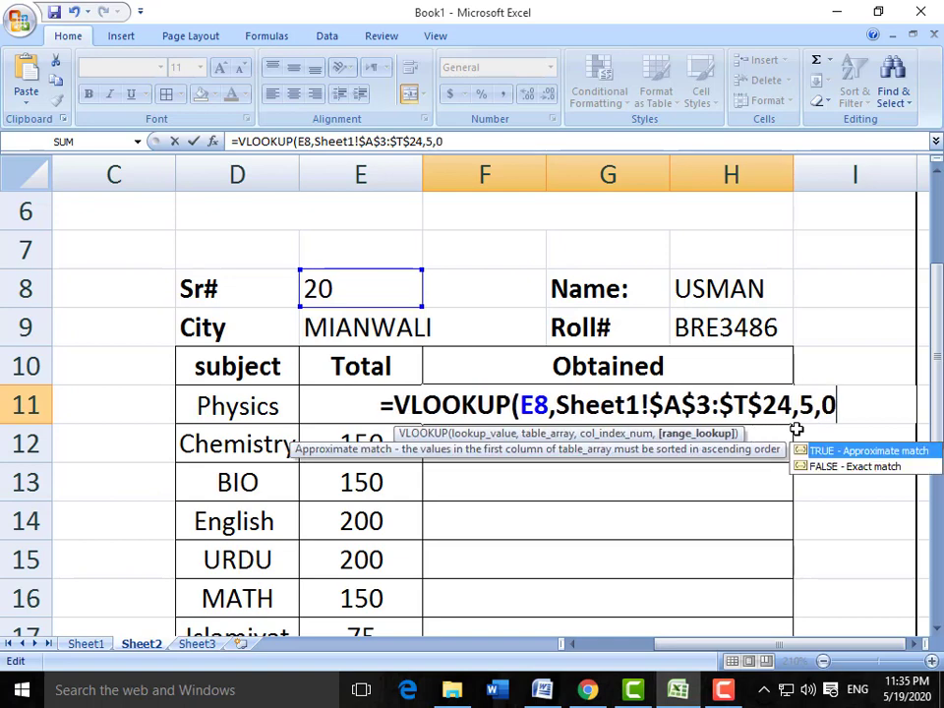
key(Return)
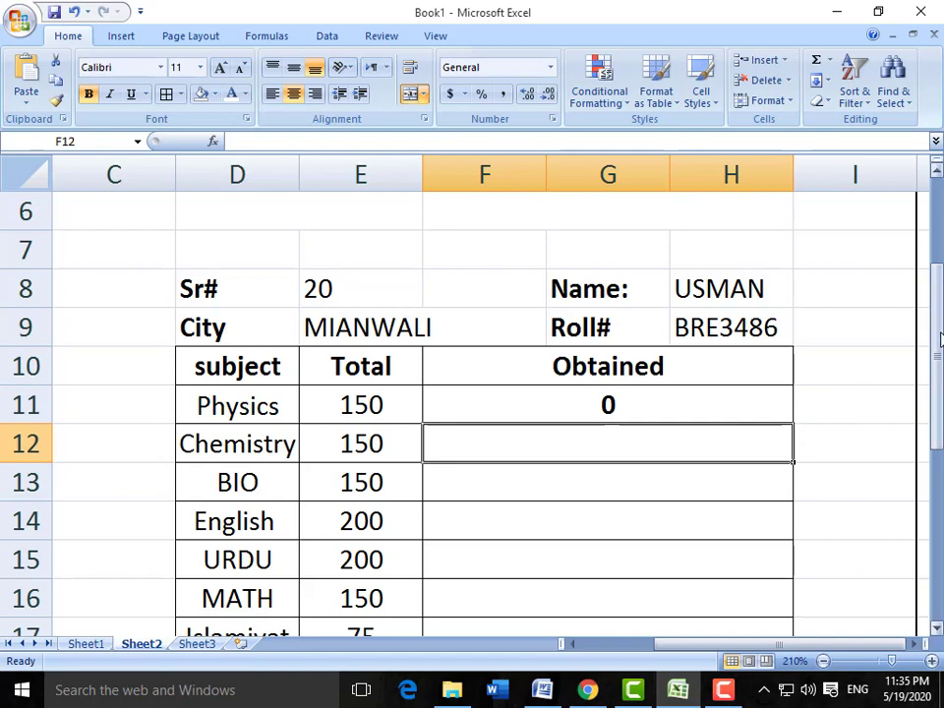
Check the F11 formula against columns E and F on Sheet1 to determine which column holds the Physics marks
click(561, 407)
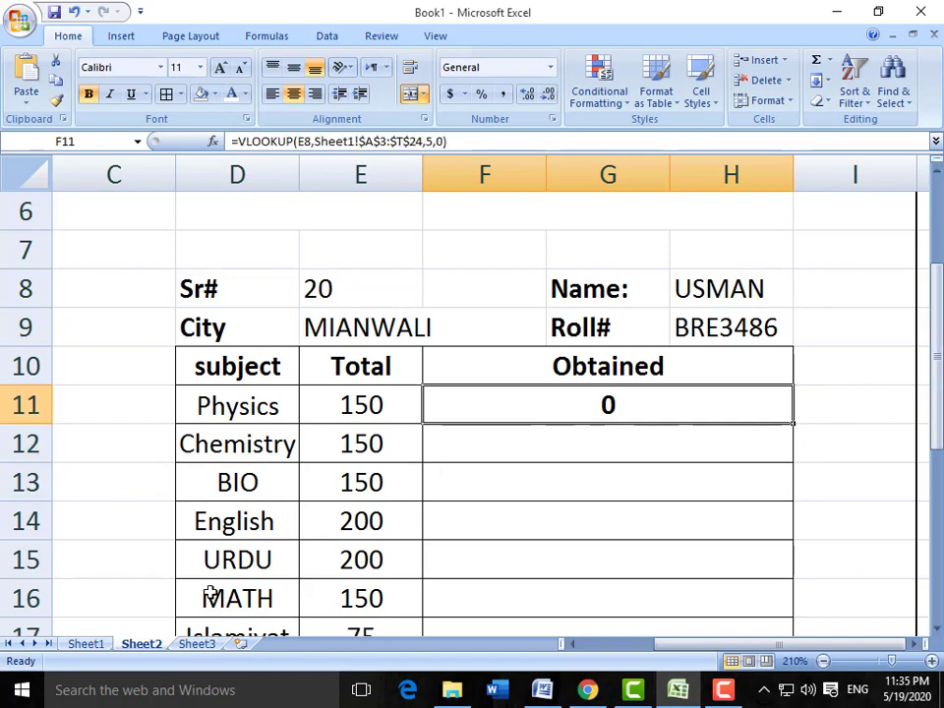
click(86, 644)
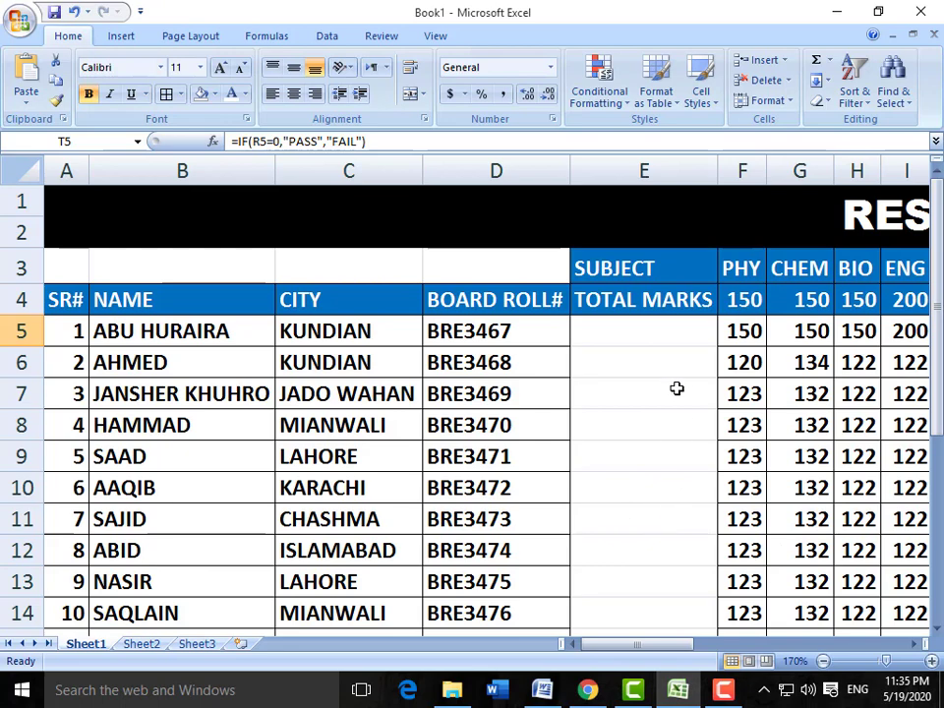
click(646, 171)
click(639, 334)
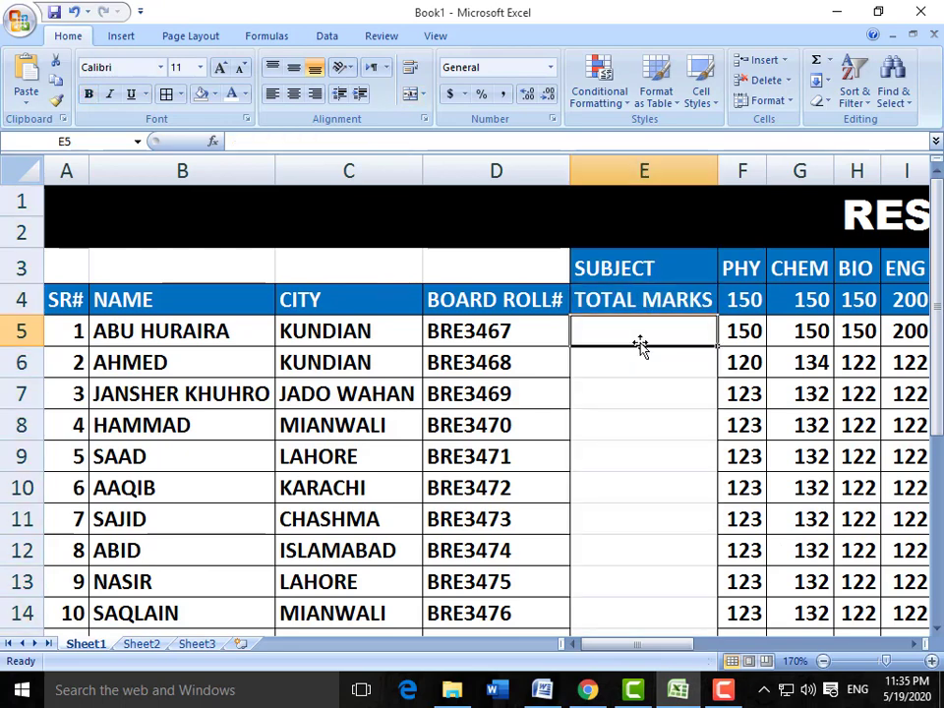
click(742, 171)
click(669, 339)
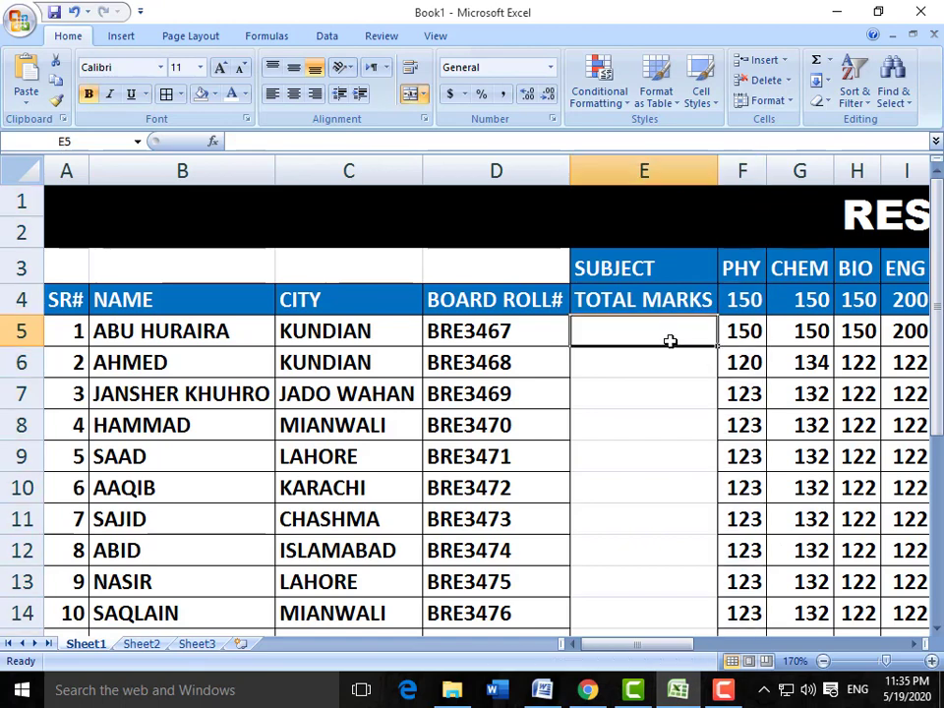
Set the column index of the Physics formula in Sheet2's F11 to 6
click(140, 643)
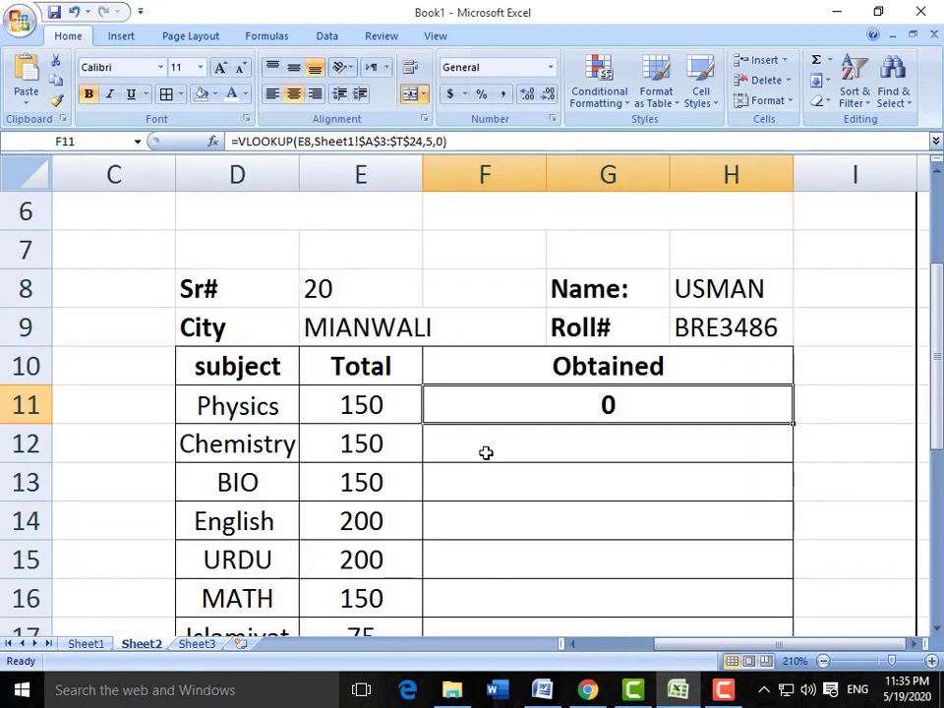
double_click(522, 423)
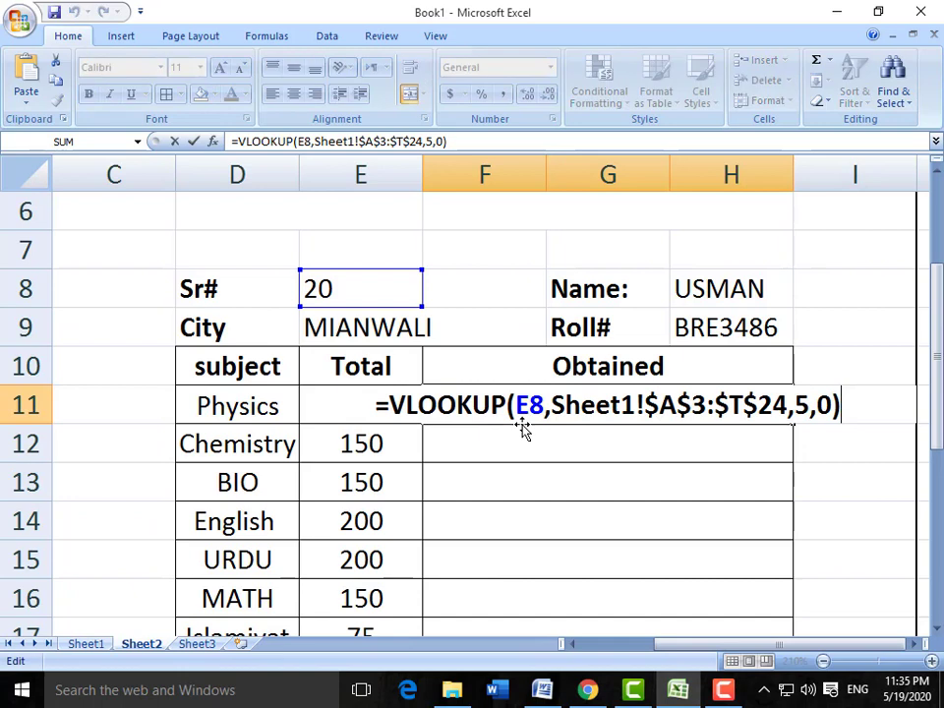
key(Left)
key(Left)
key(Left)
key(BackSpace)
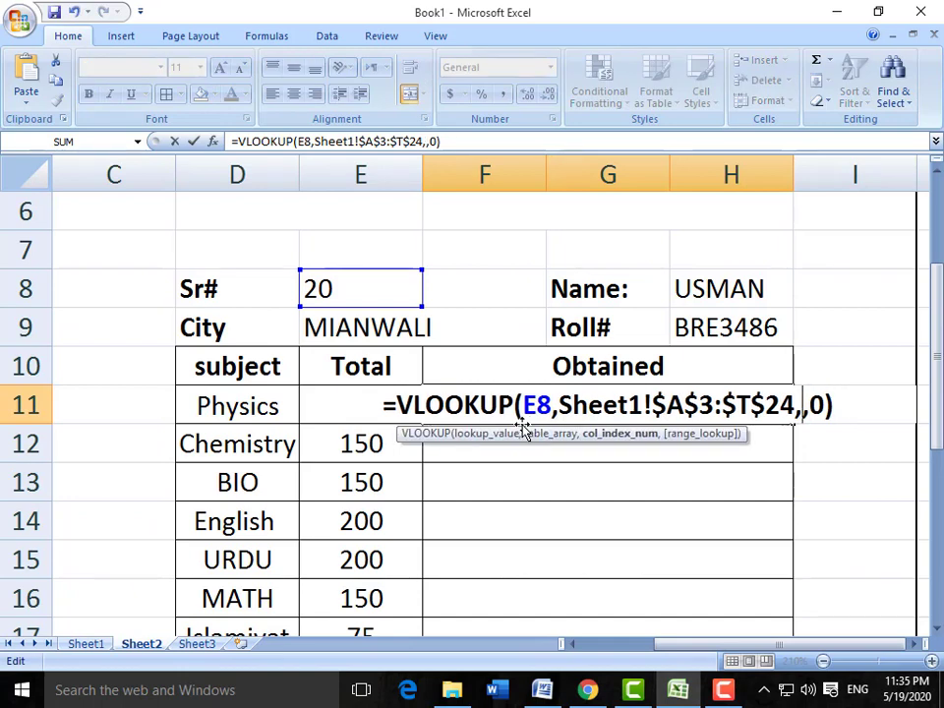
text(6)
key(Return)
key(Up)
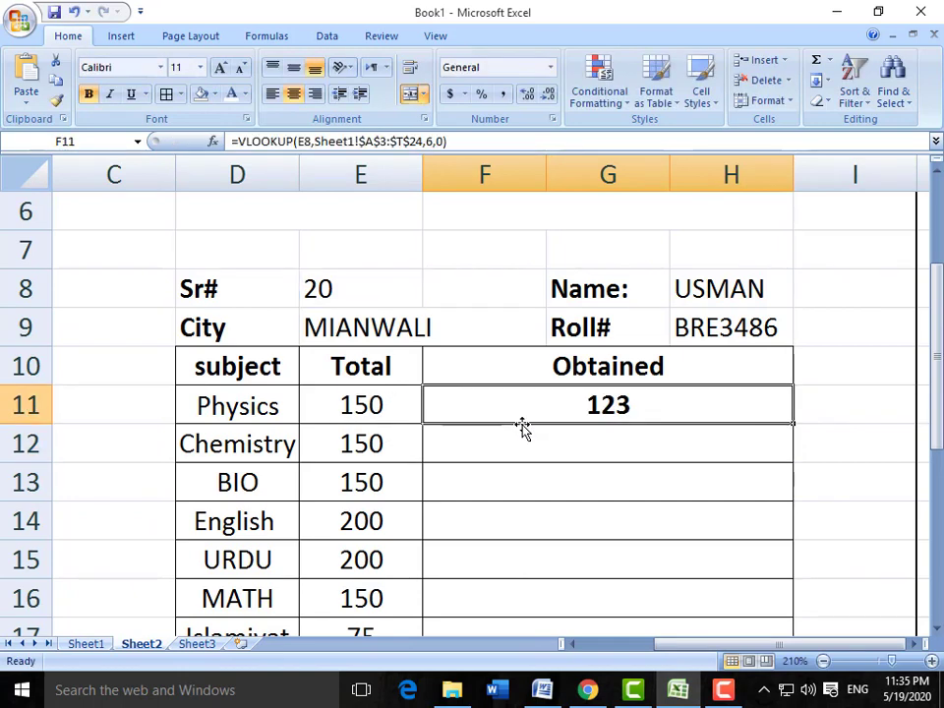
Examine the first student's Physics mark and the neighbouring subject marks on Sheet1
click(88, 644)
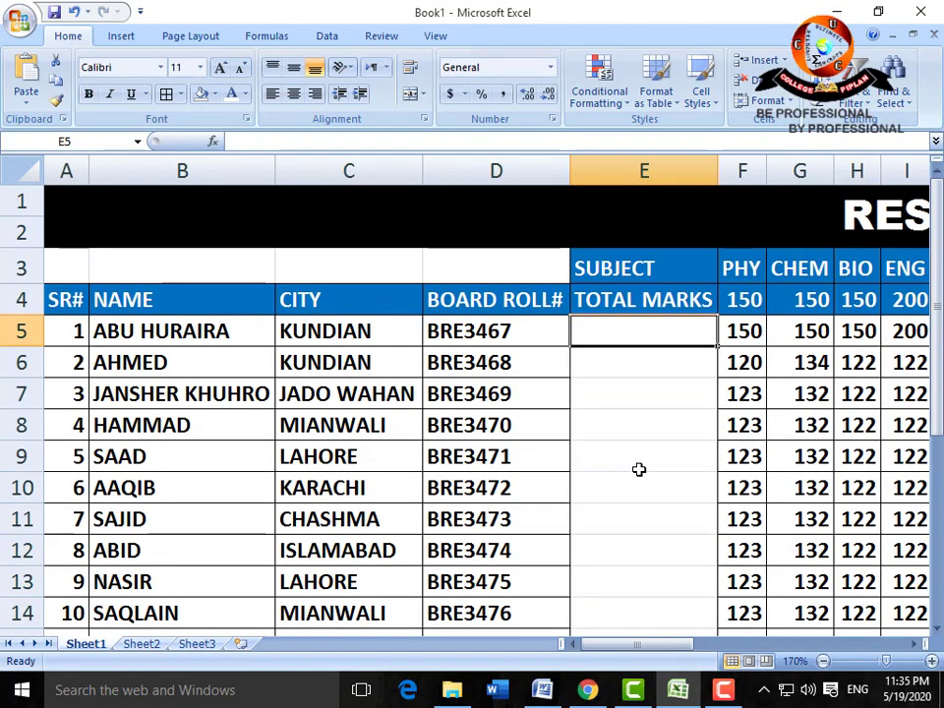
click(748, 337)
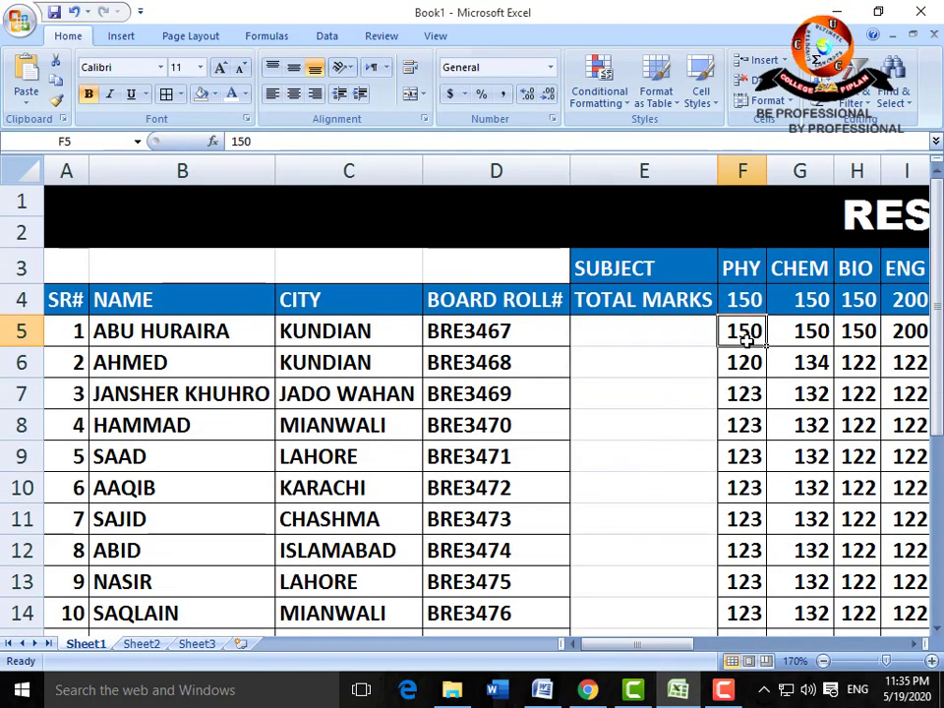
click(912, 644)
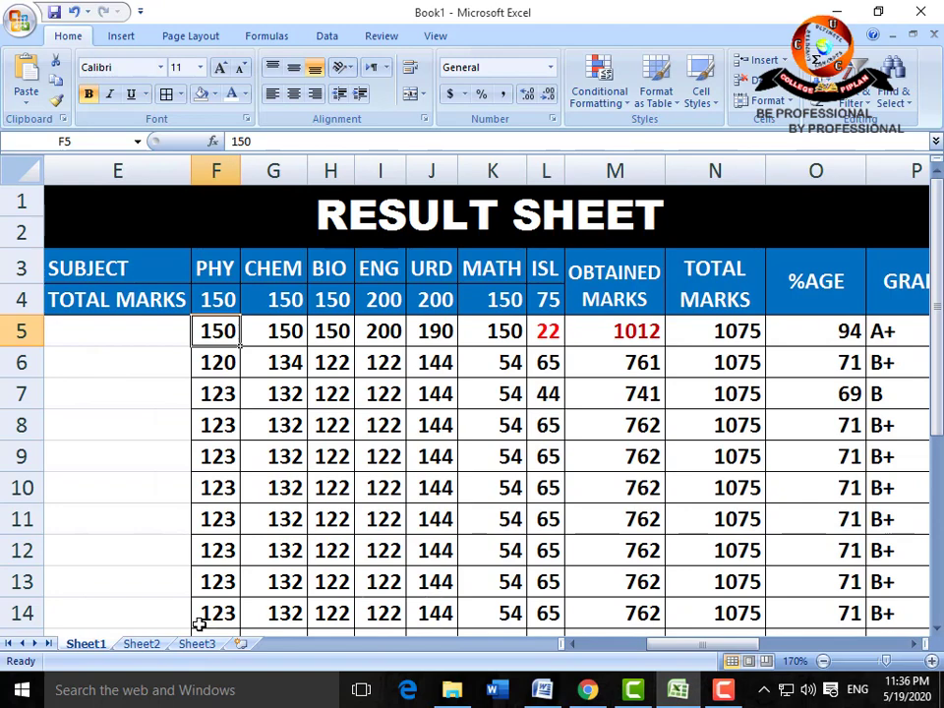
Set the serial number in cell E8 of the Sheet2 result card to 1
click(155, 646)
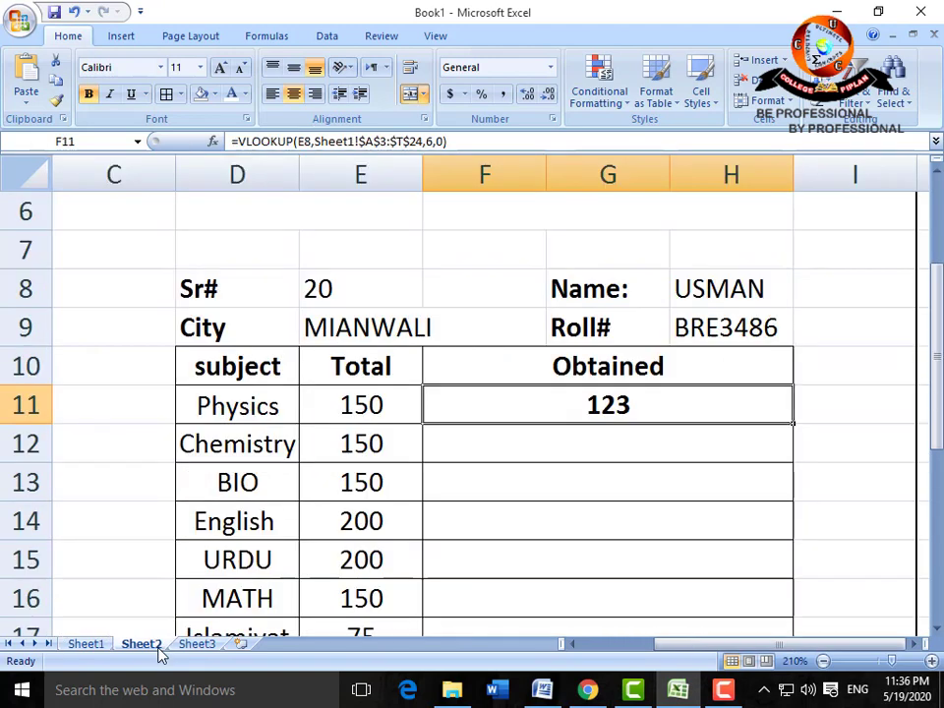
click(341, 298)
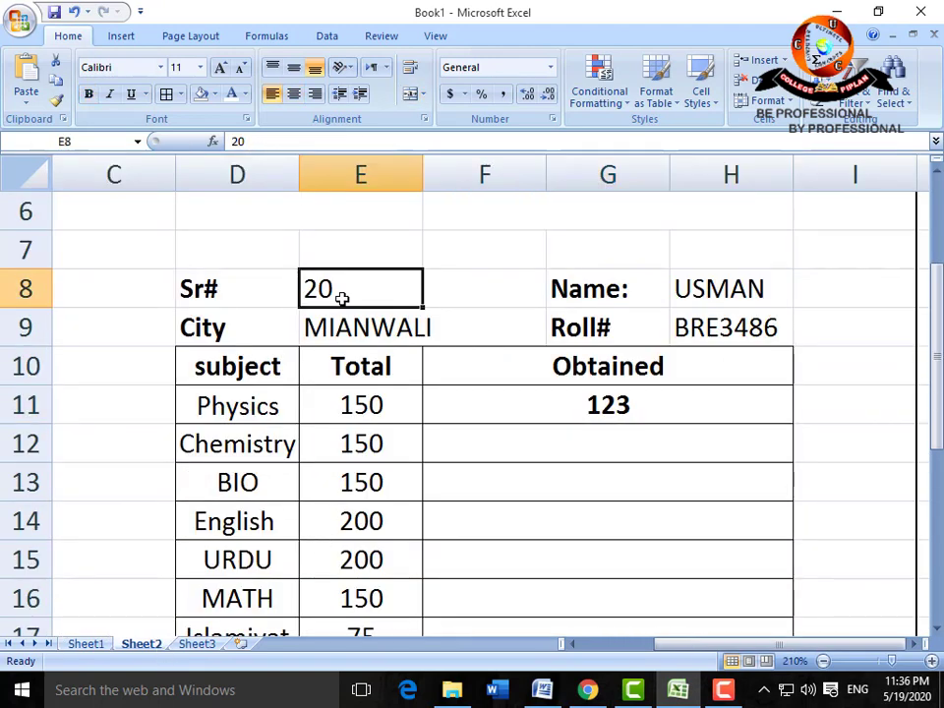
text(1)
key(Return)
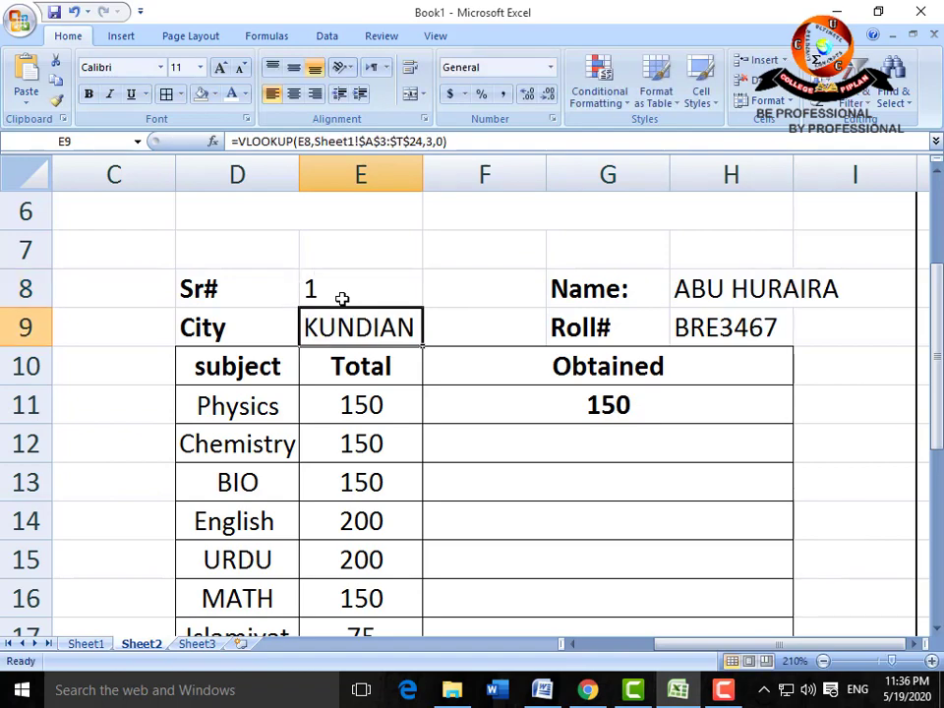
Compare the Physics obtained marks in F11 with the first student's Physics mark on Sheet1
click(553, 396)
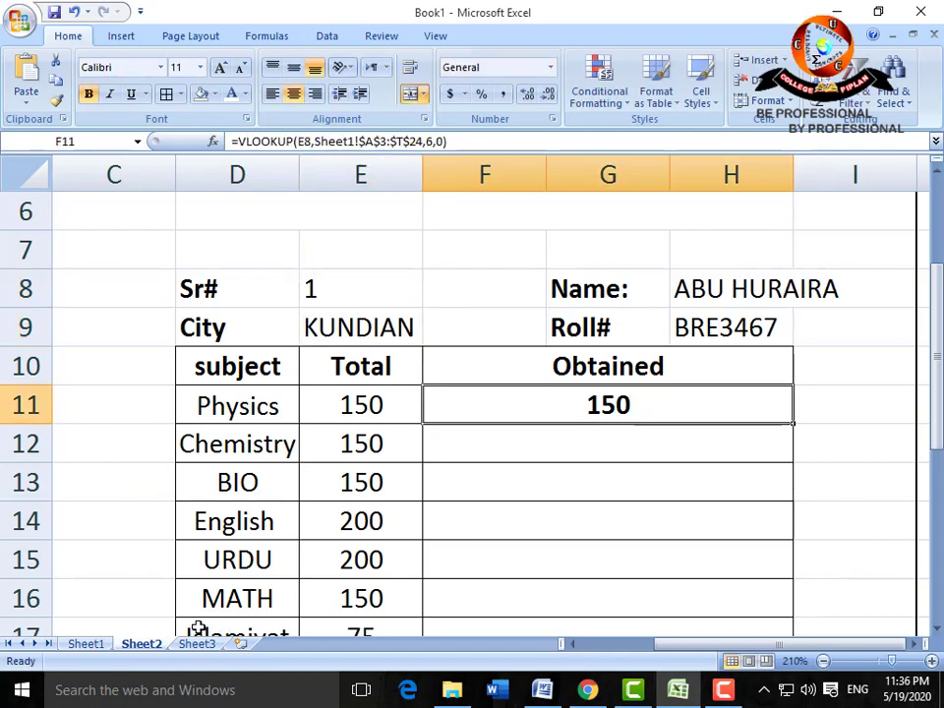
click(86, 644)
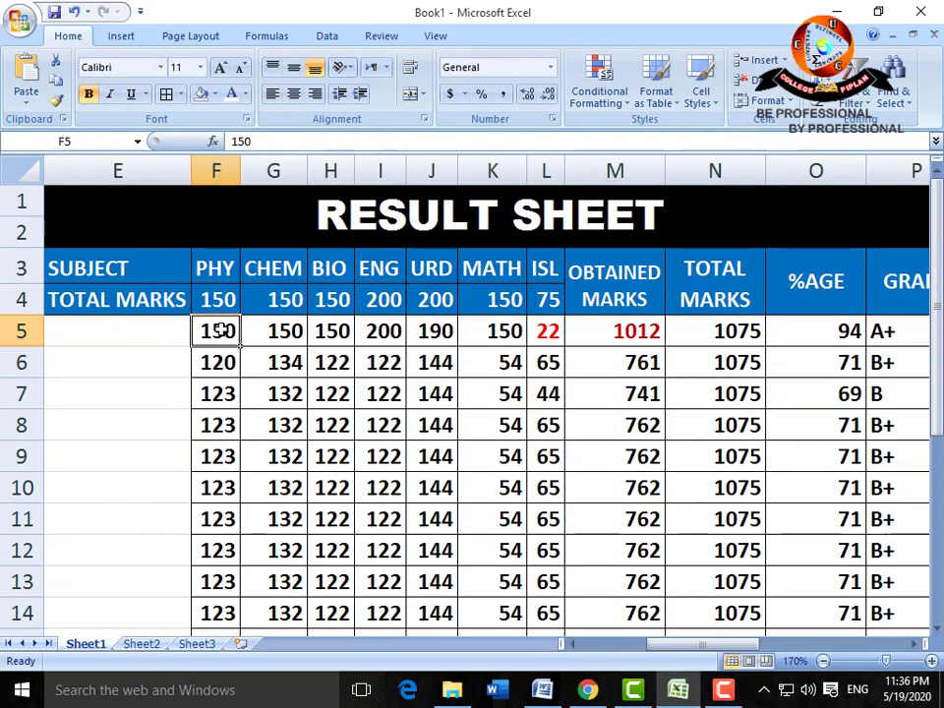
click(140, 644)
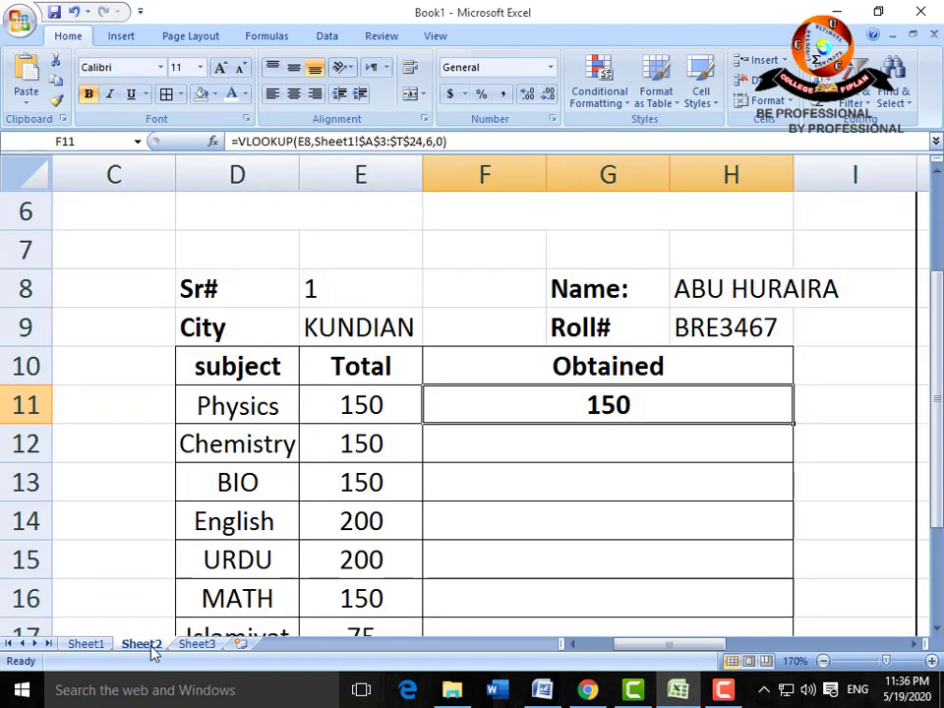
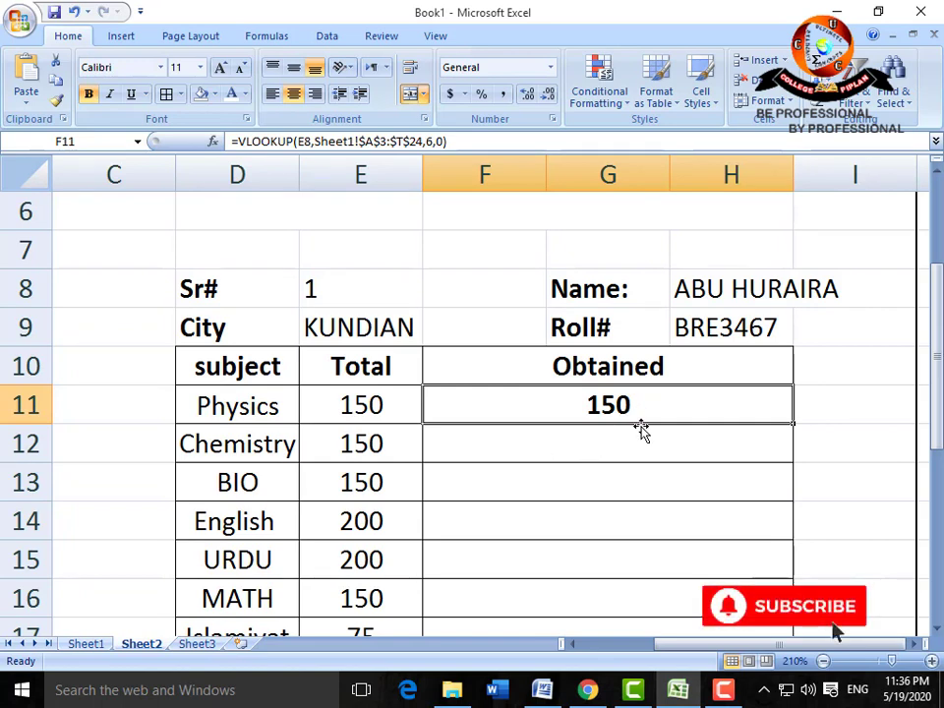
Try to fill the Physics formula from F11 down through the Islamiyat row 17, then undo the fill
scroll(794, 425, down, 1)
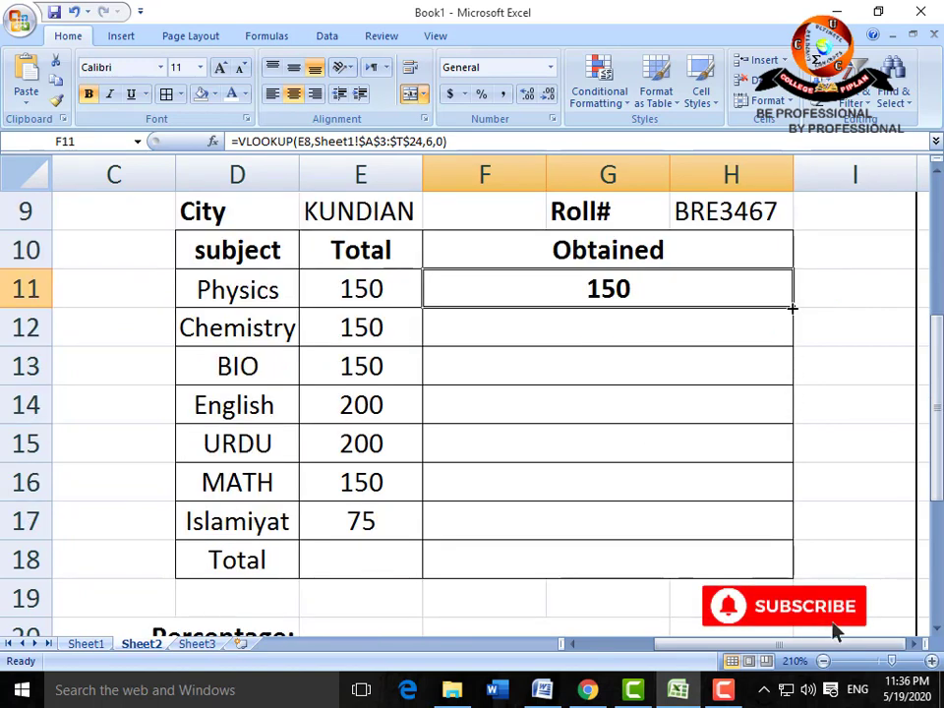
drag(794, 306, 777, 516)
scroll(714, 474, up, 1)
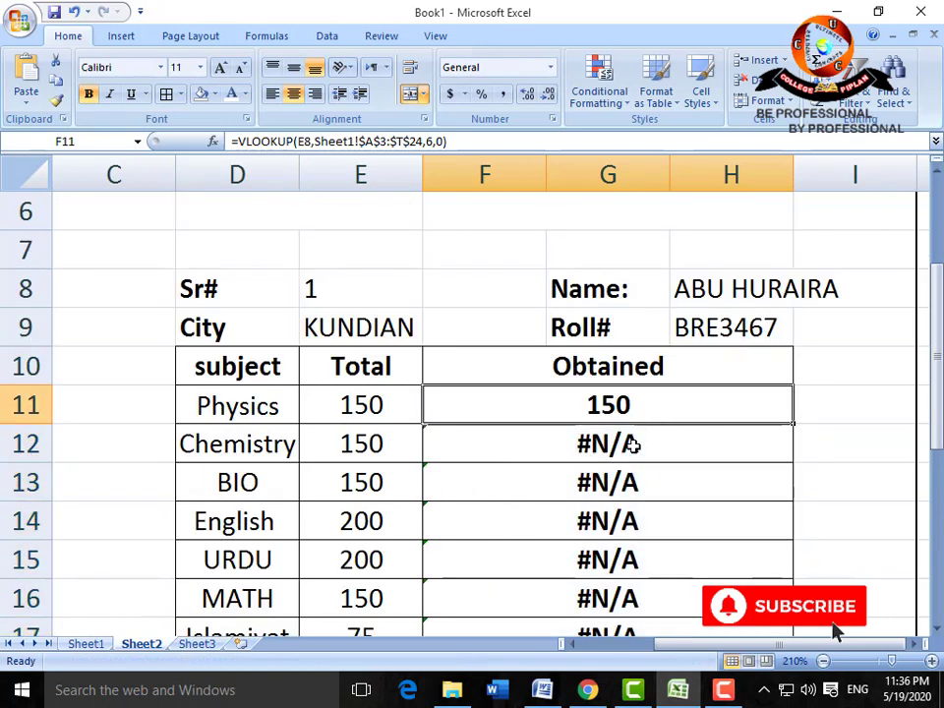
click(643, 451)
click(625, 411)
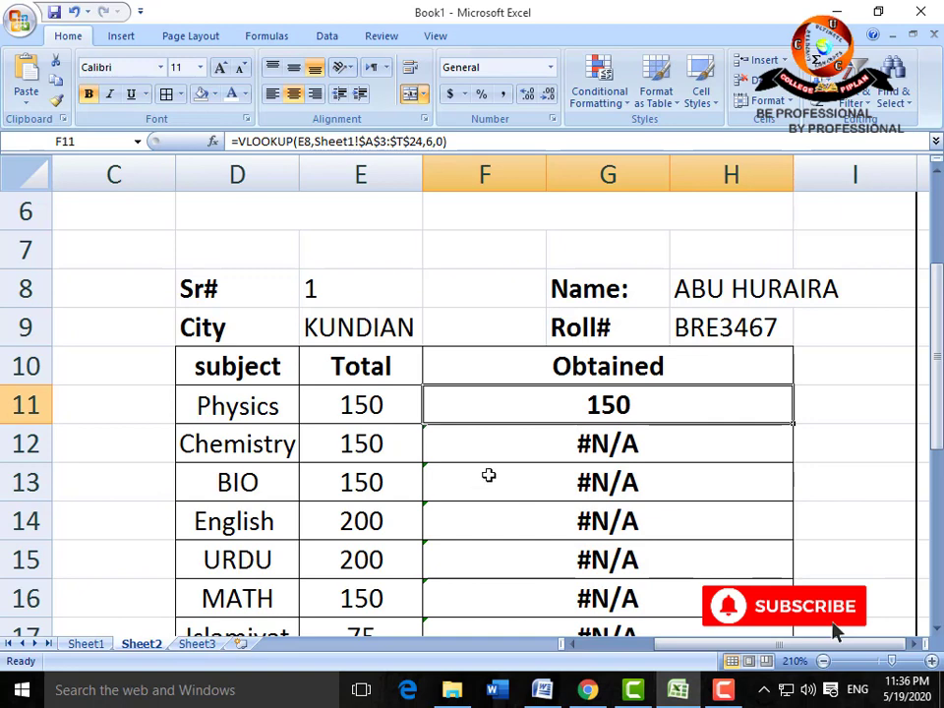
key(ctrl+z)
Make the E8 lookup reference absolute ($E$8) in the Physics VLOOKUP formula in F11
key(F2)
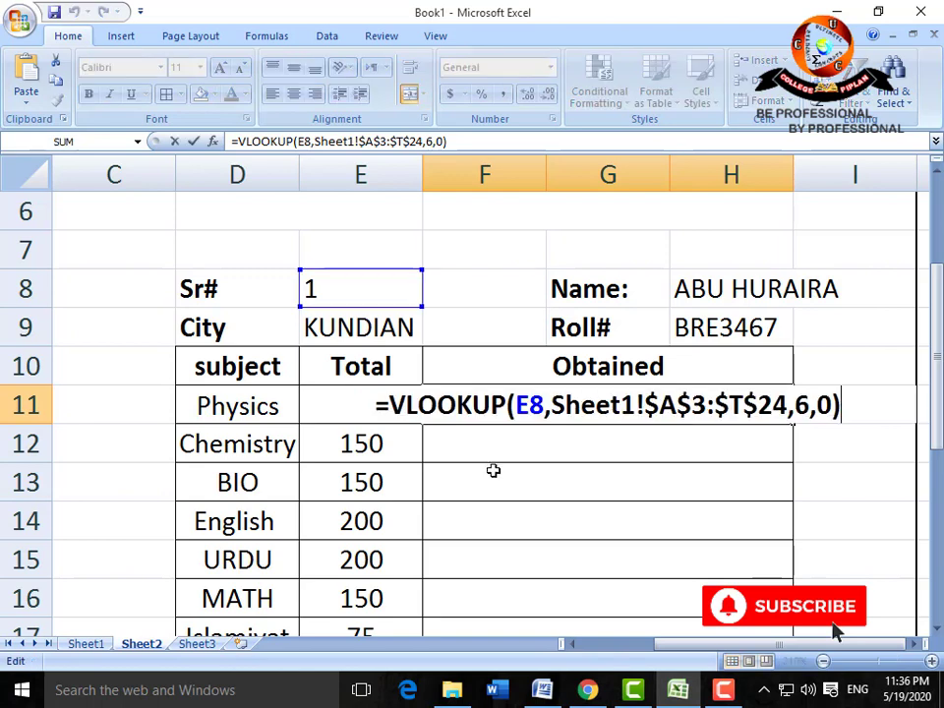
click(518, 404)
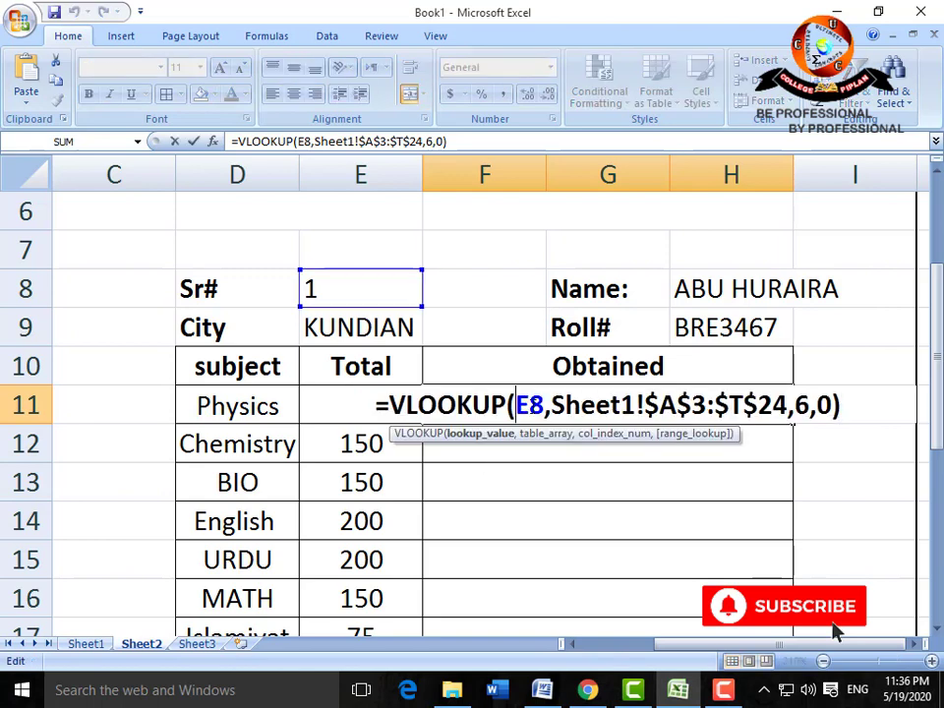
key(F4)
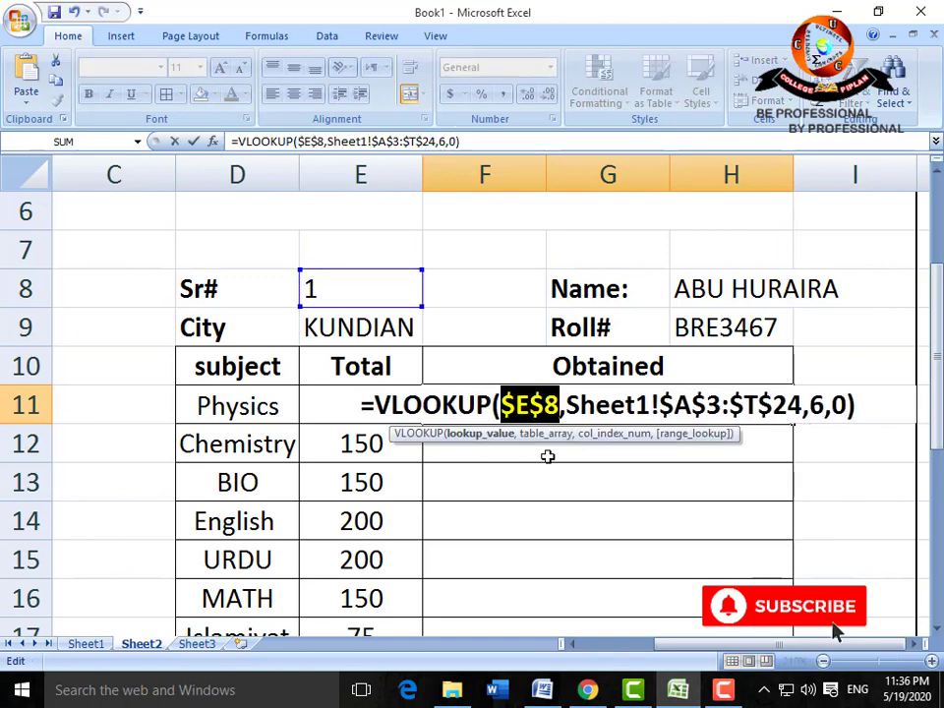
key(Return)
Fill the corrected Physics formula from F11 down through F17 and check the copies in the Chemistry, BIO and English rows
click(780, 413)
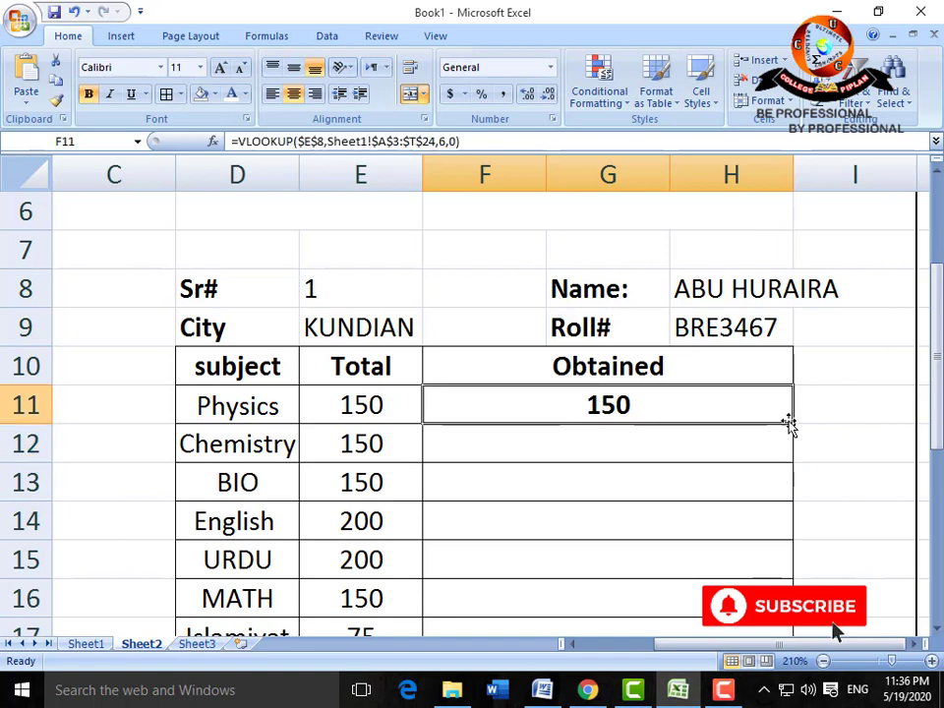
drag(788, 424, 781, 535)
click(639, 330)
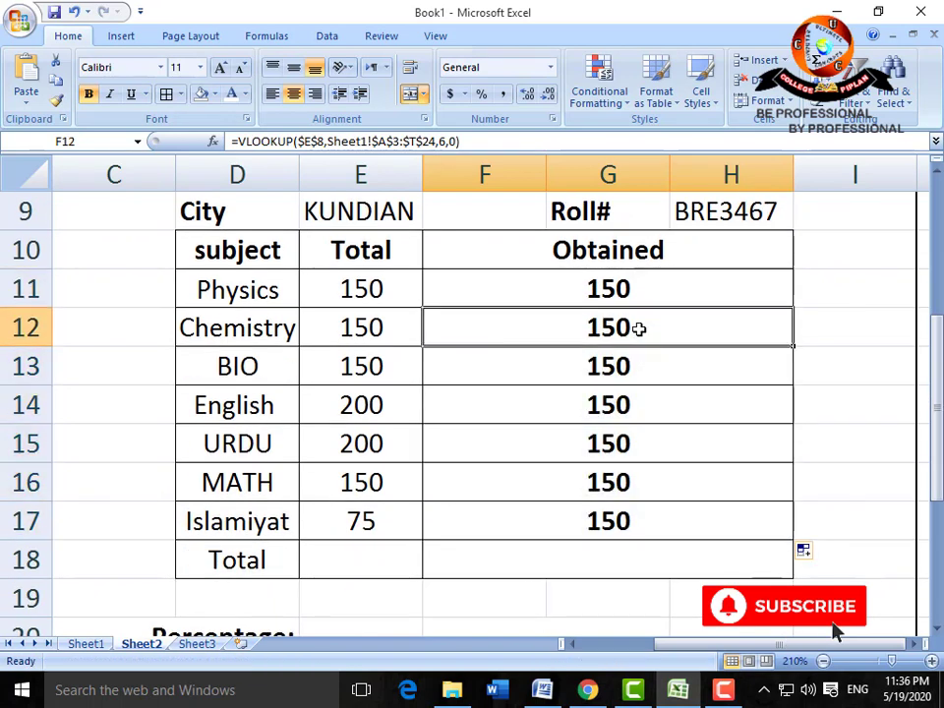
click(630, 366)
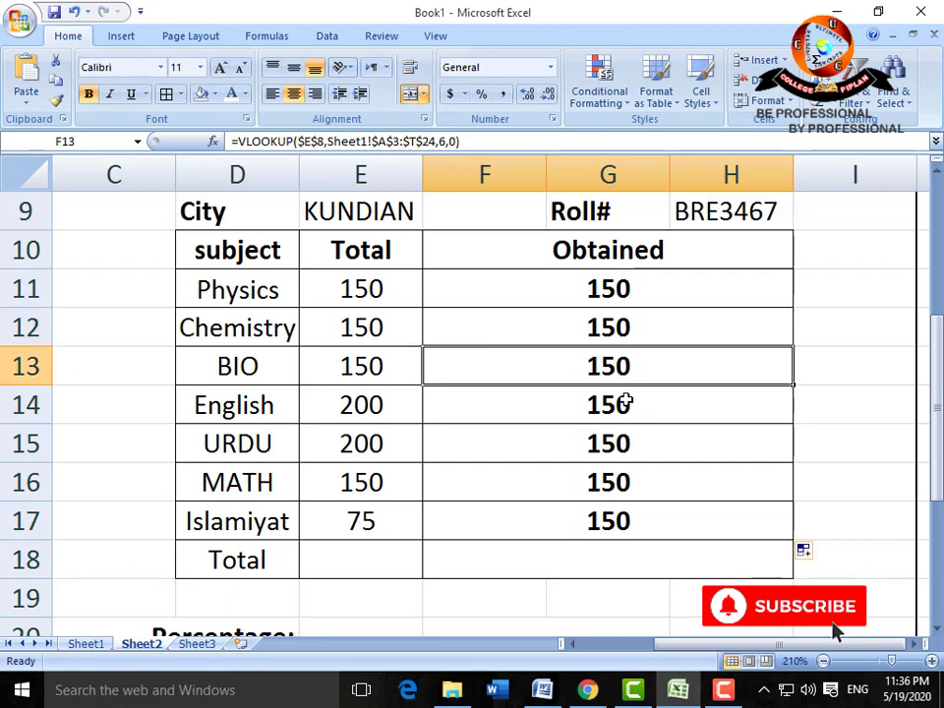
click(625, 401)
Set the column index of the Chemistry VLOOKUP formula in F12 to 7
click(614, 321)
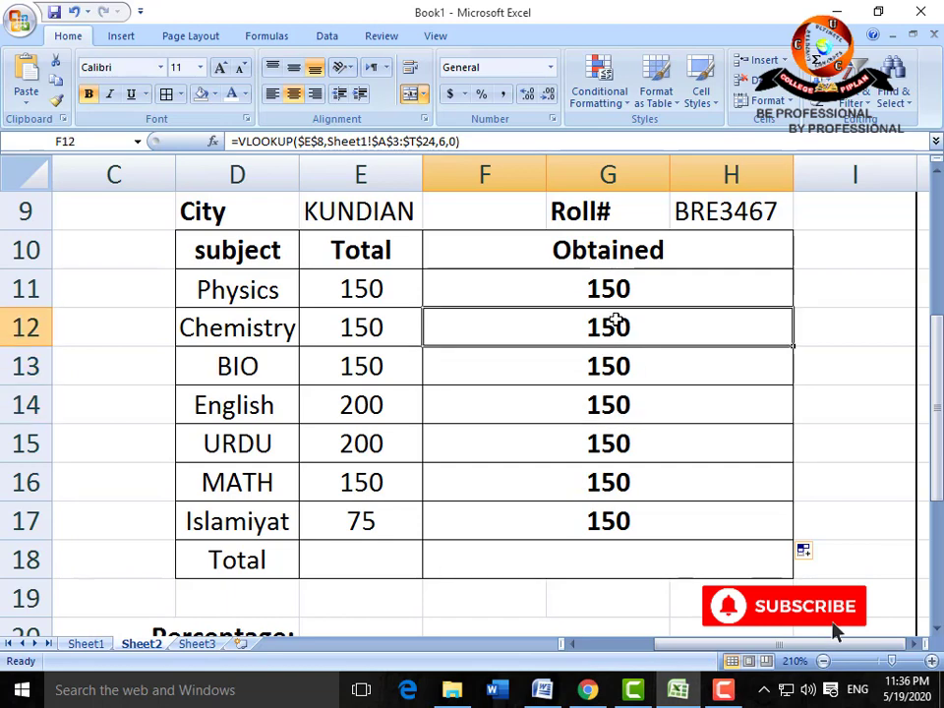
double_click(613, 320)
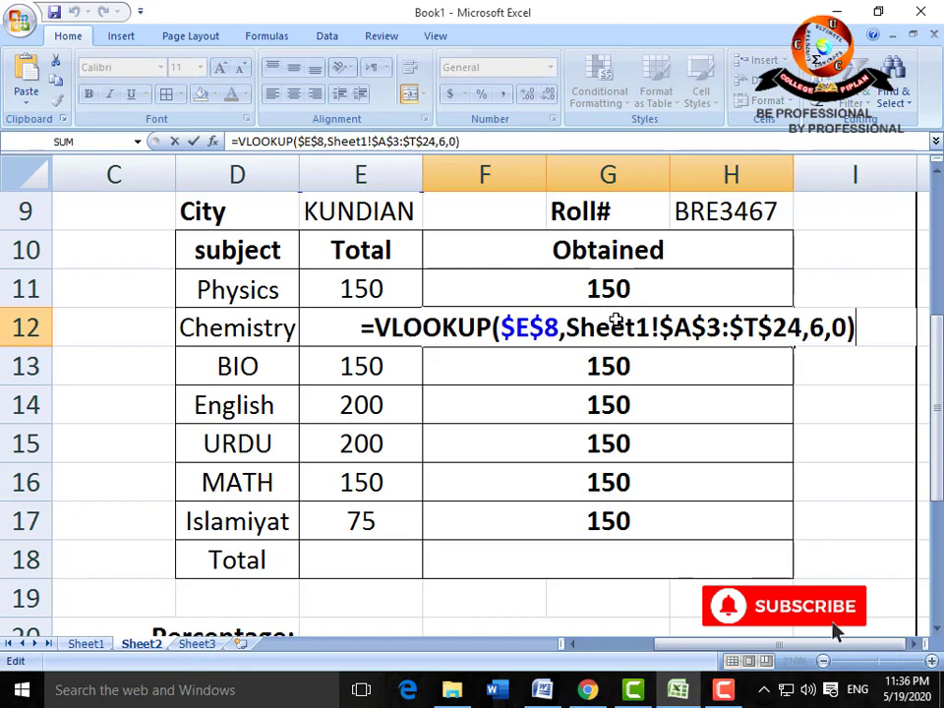
key(Left)
key(Left)
key(Left)
key(BackSpace)
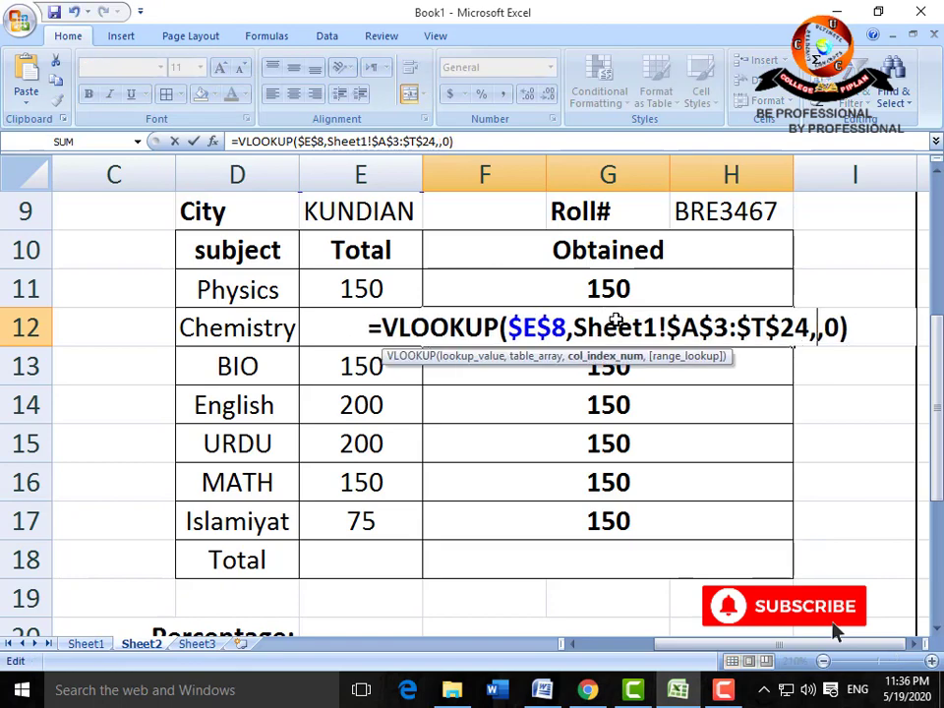
text(7)
key(Return)
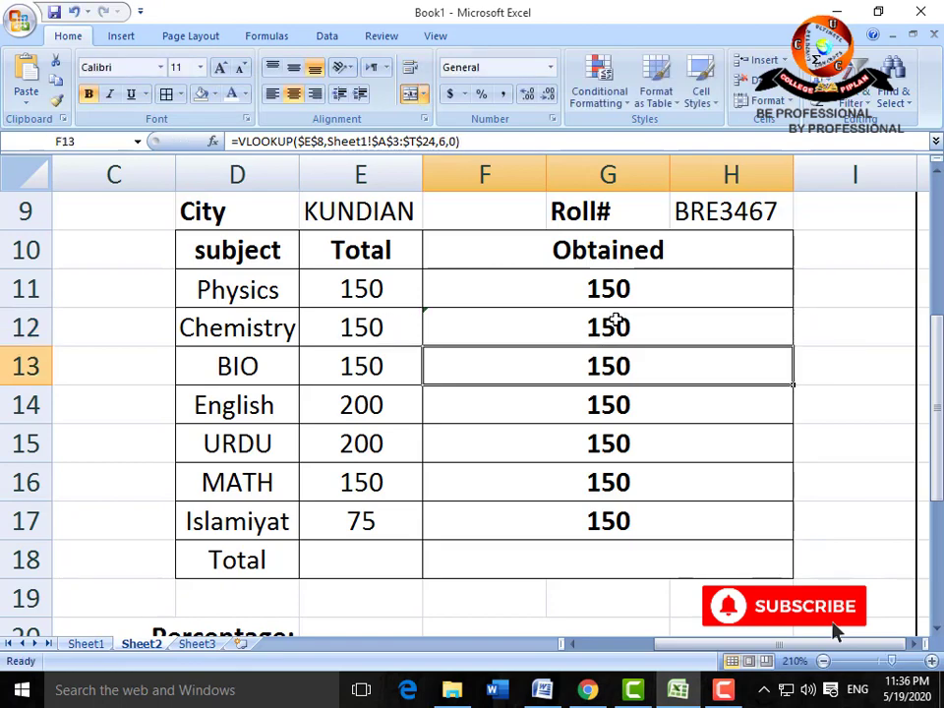
Set the column index of the BIO VLOOKUP formula in F13 to 8
key(F2)
key(Left)
key(Left)
key(Left)
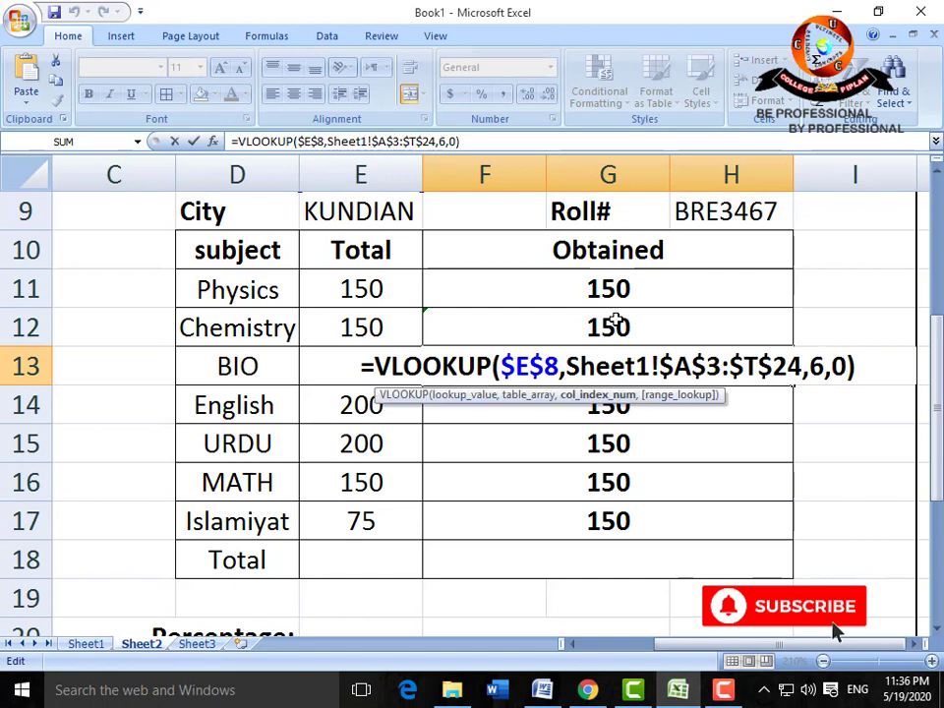
key(BackSpace)
text(8)
key(Return)
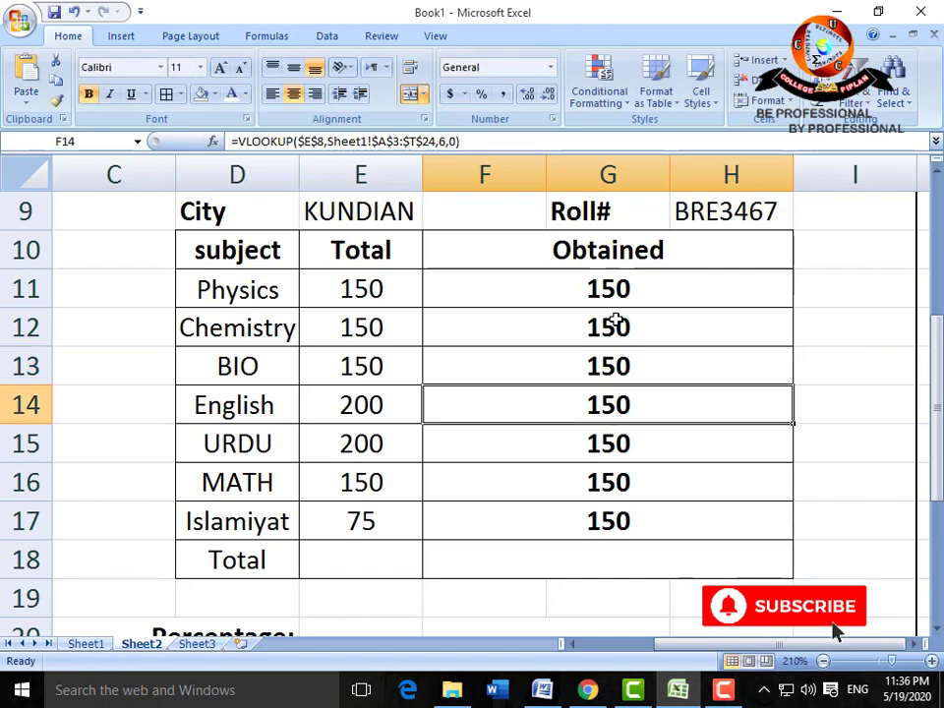
Set the column index of the English VLOOKUP formula in F14 to 9
key(F2)
key(Left)
key(Left)
key(Left)
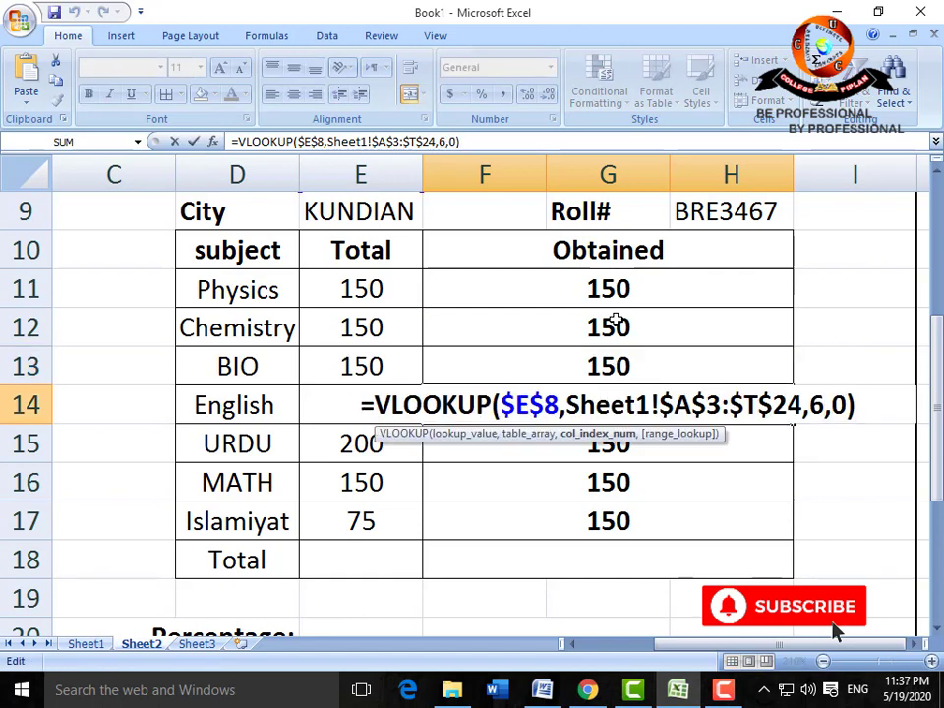
key(BackSpace)
text(9)
key(Return)
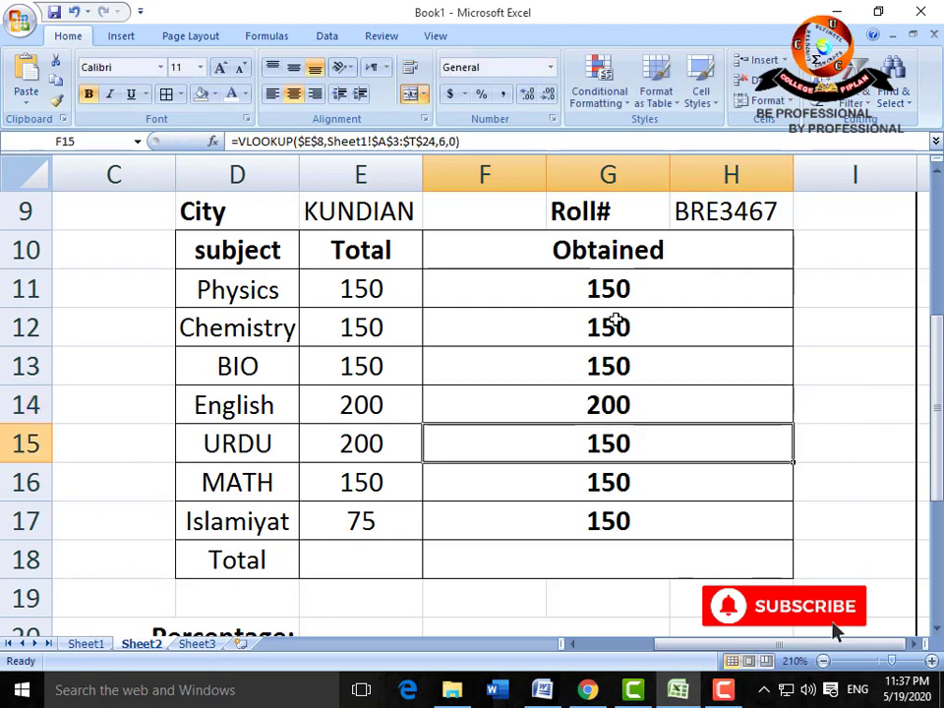
Set the column index of the URDU VLOOKUP formula in F15 to 10
key(F2)
key(Left)
key(Left)
key(Left)
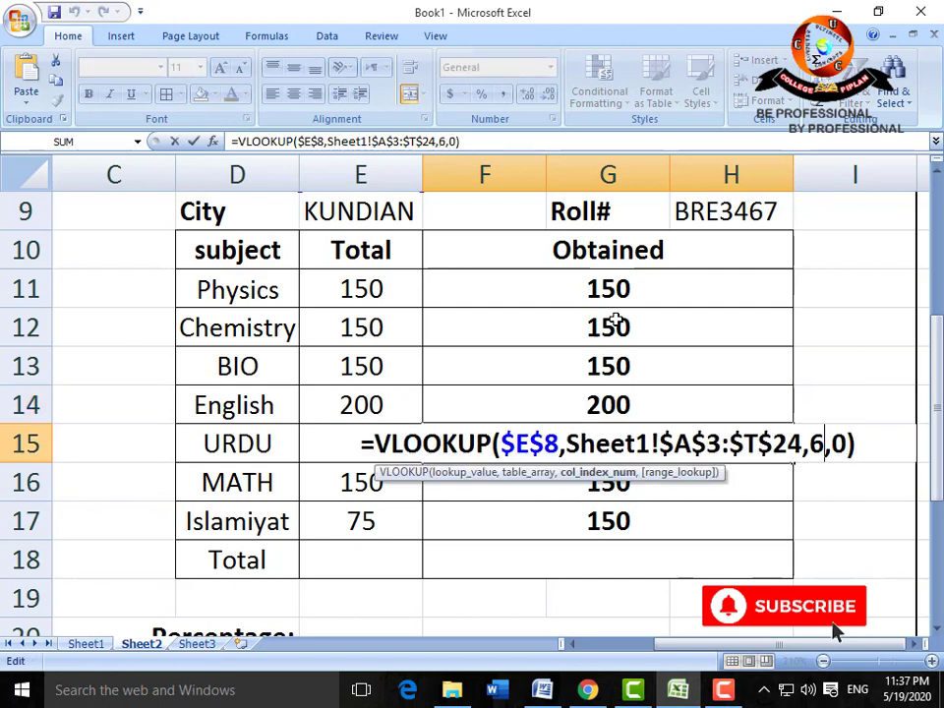
key(BackSpace)
text(10)
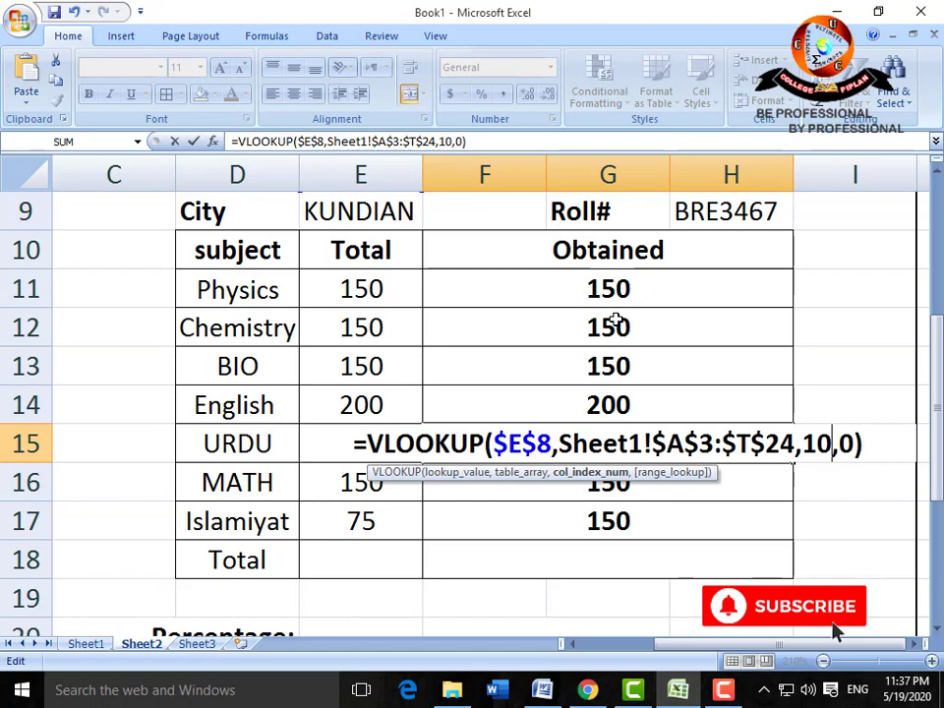
key(Return)
Set the column index of the MATH VLOOKUP formula in F16 to 11
key(F2)
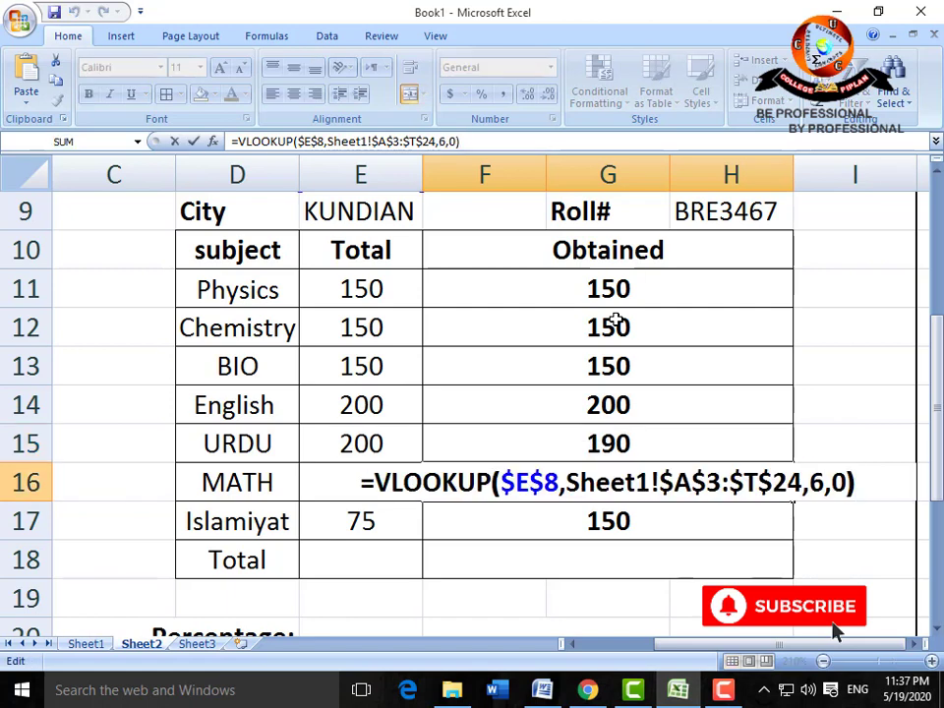
key(Left)
key(Left)
key(Left)
key(BackSpace)
text(1)
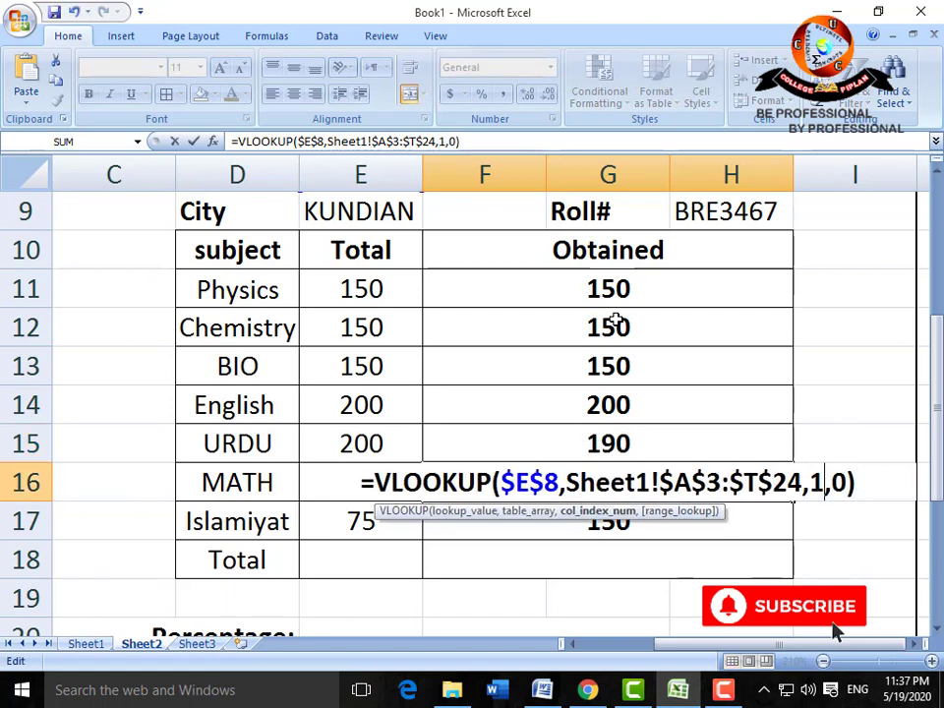
text(1)
key(Return)
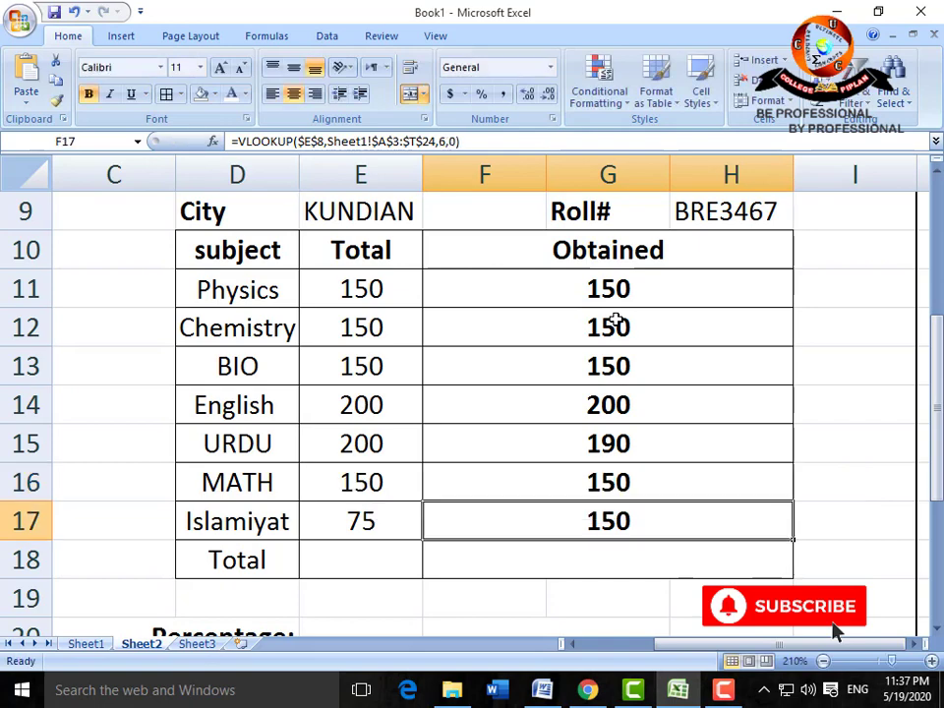
Set the column index of the Islamiyat VLOOKUP formula in F17 to 12
key(F2)
key(Left)
key(Left)
key(Left)
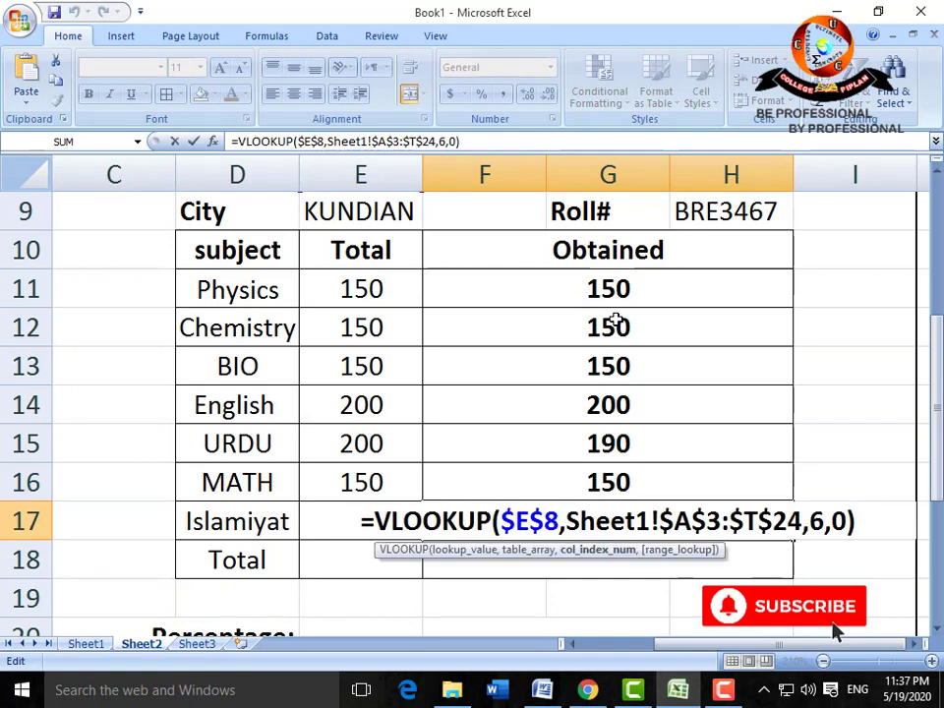
key(BackSpace)
text(12)
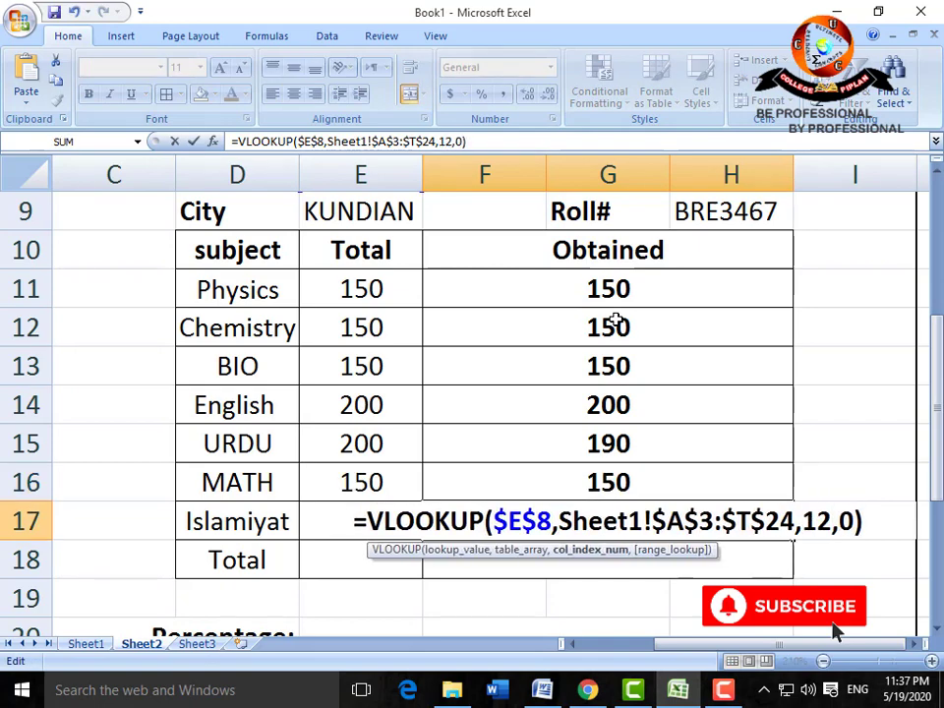
key(Return)
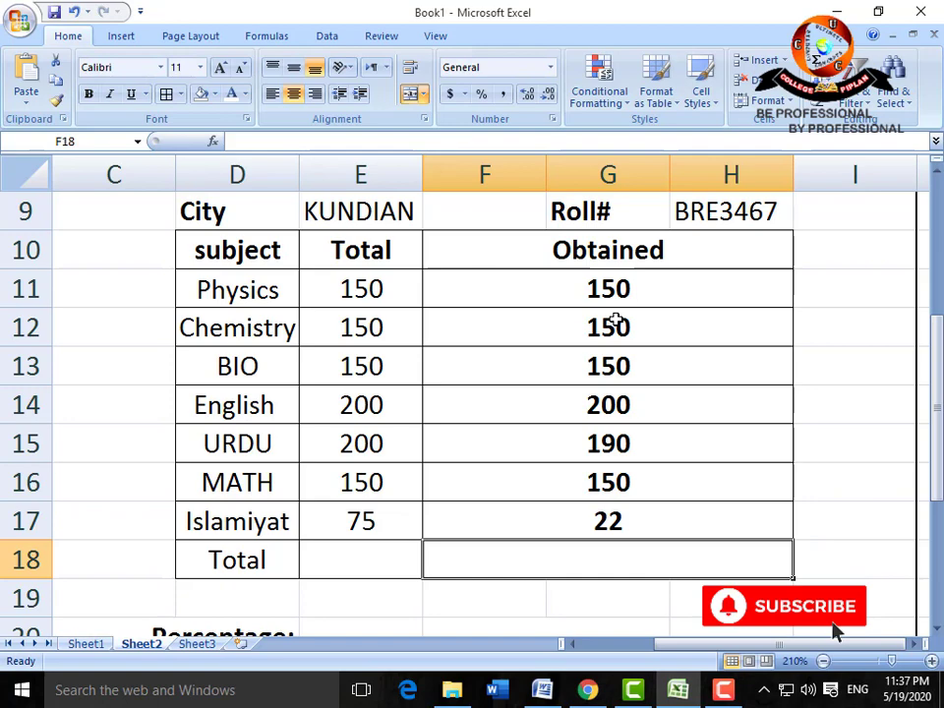
Compare the Islamiyat mark on Sheet1 with F17 on Sheet2 and review the obtained marks in F11 through F17
click(89, 643)
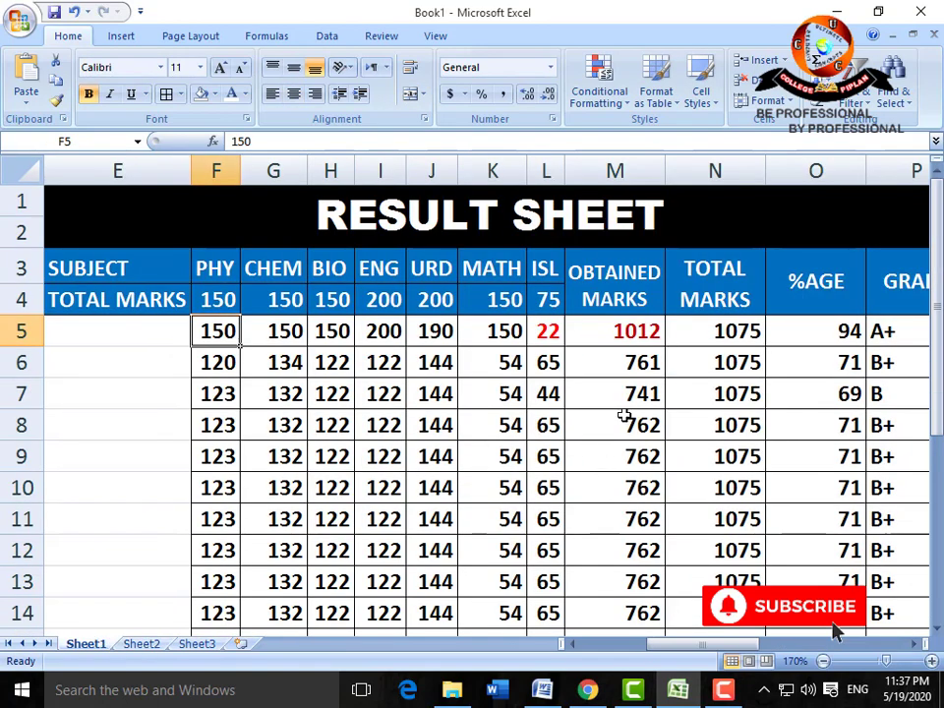
click(547, 331)
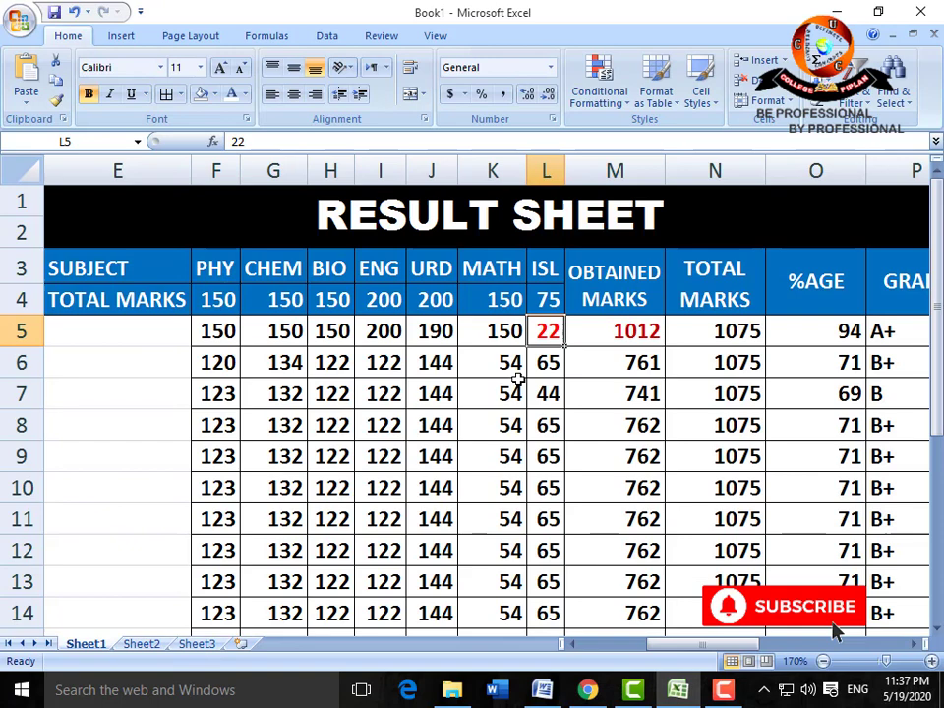
click(139, 646)
click(524, 521)
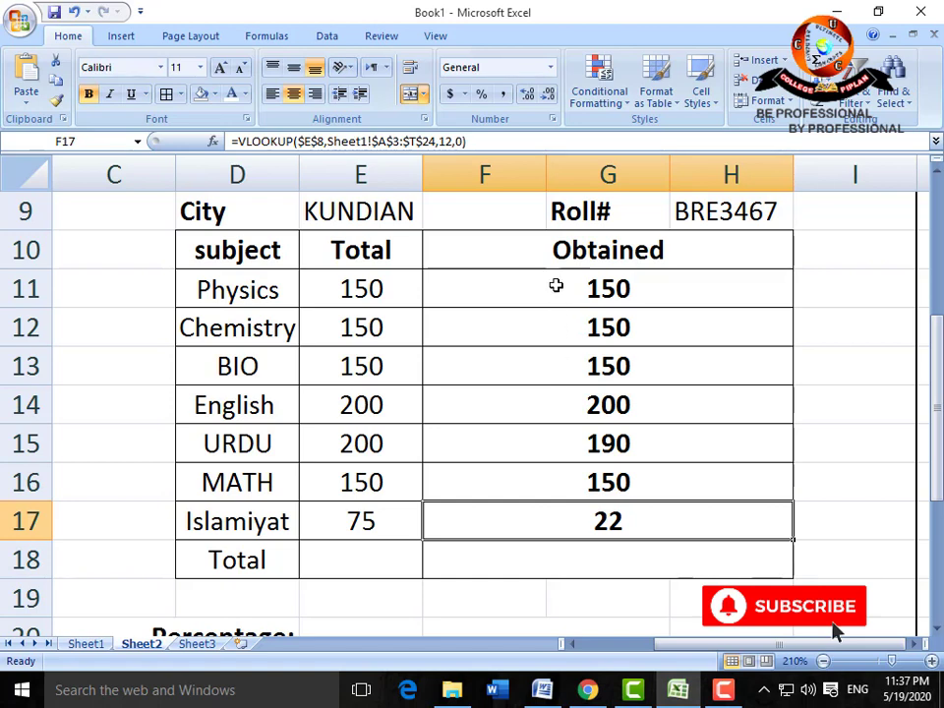
drag(555, 289, 555, 511)
scroll(451, 602, down, 1)
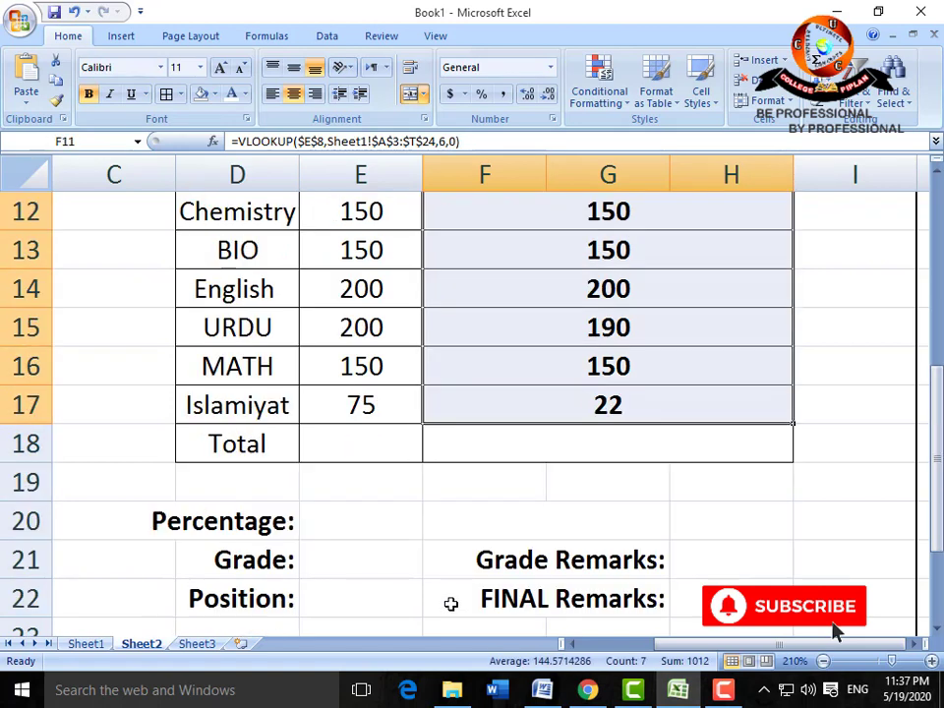
Locate the obtained marks and total marks columns on Sheet1 for the Total row of the Sheet2 result card
click(368, 455)
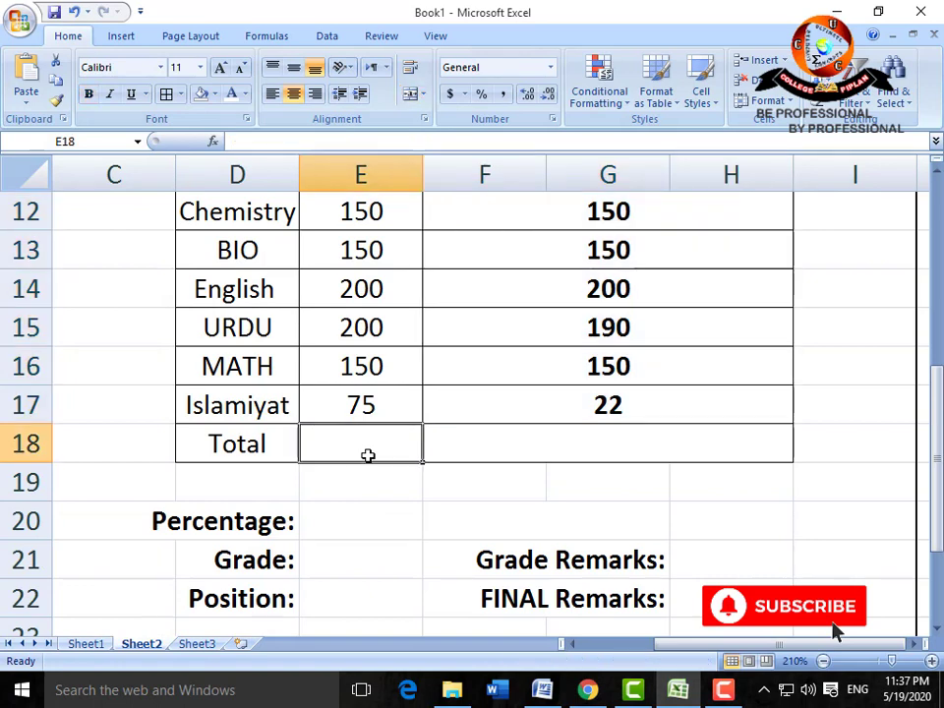
click(93, 645)
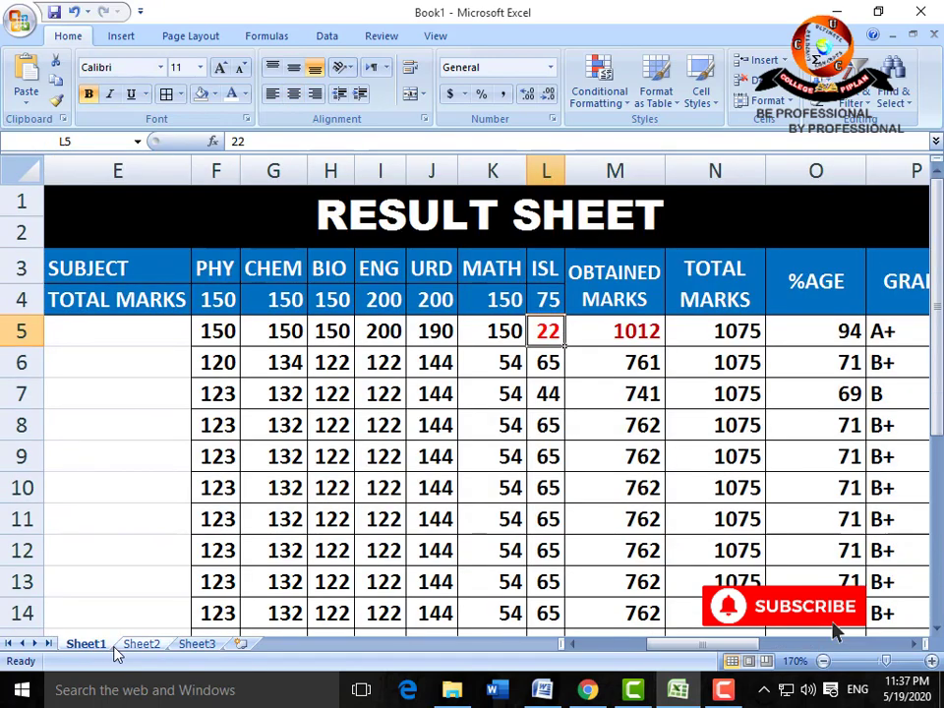
click(140, 643)
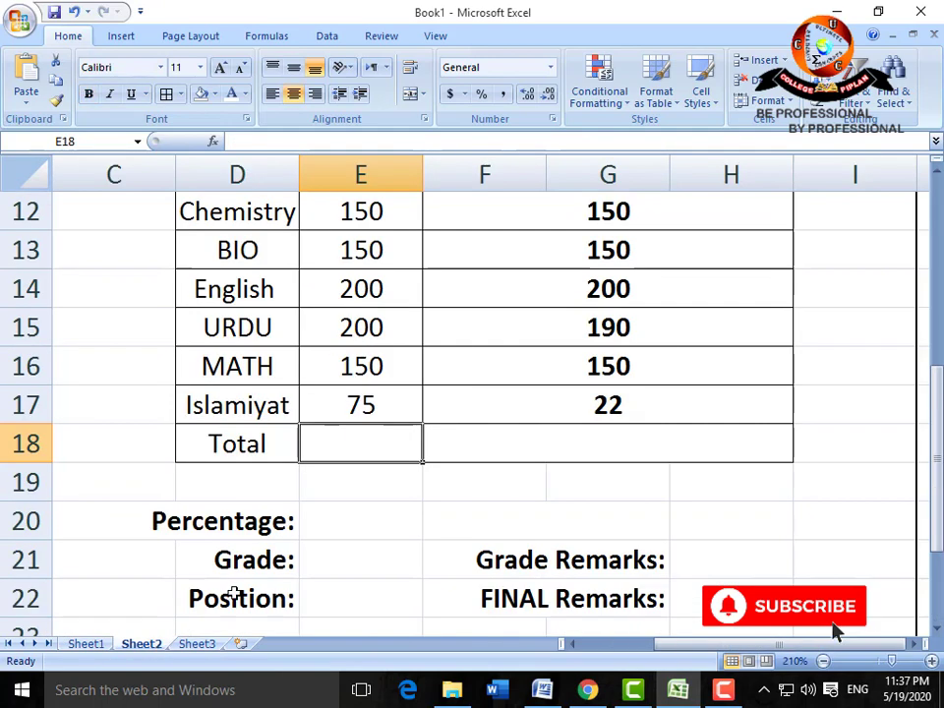
click(623, 407)
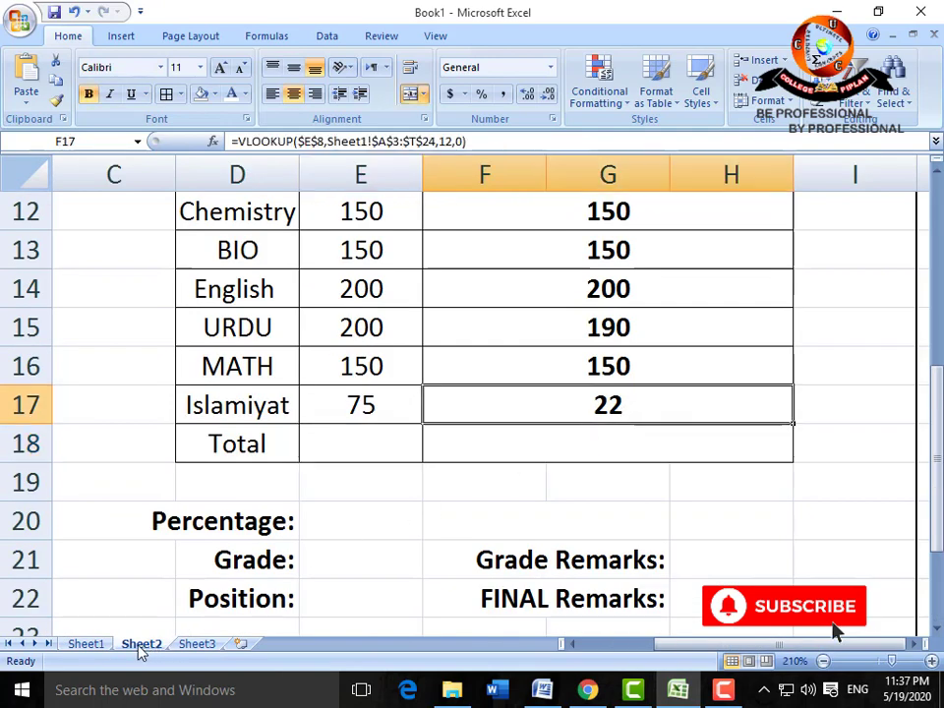
click(90, 646)
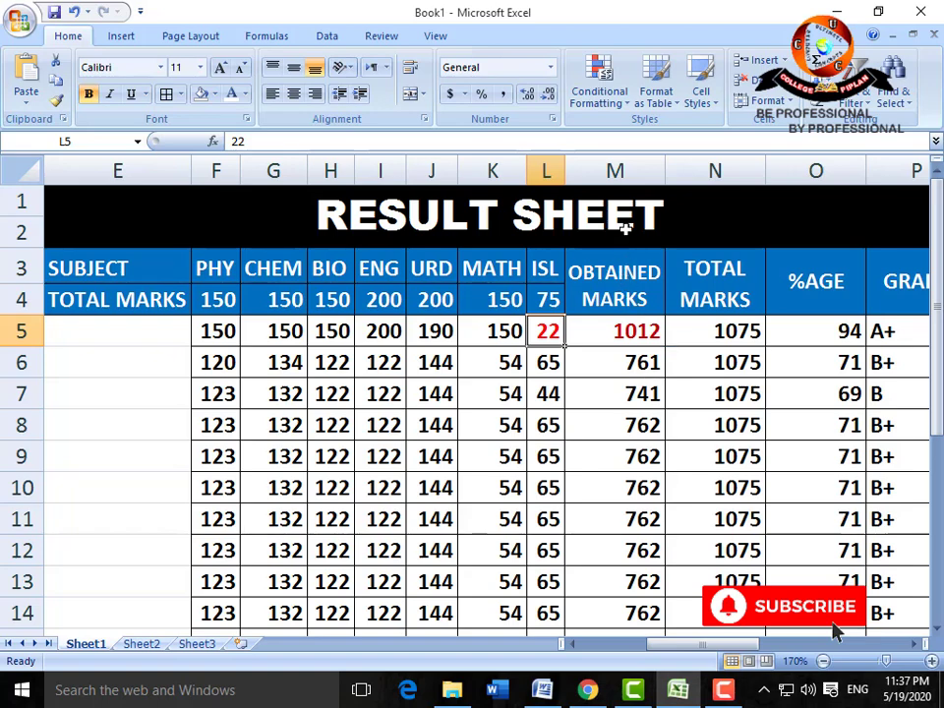
click(621, 172)
click(715, 171)
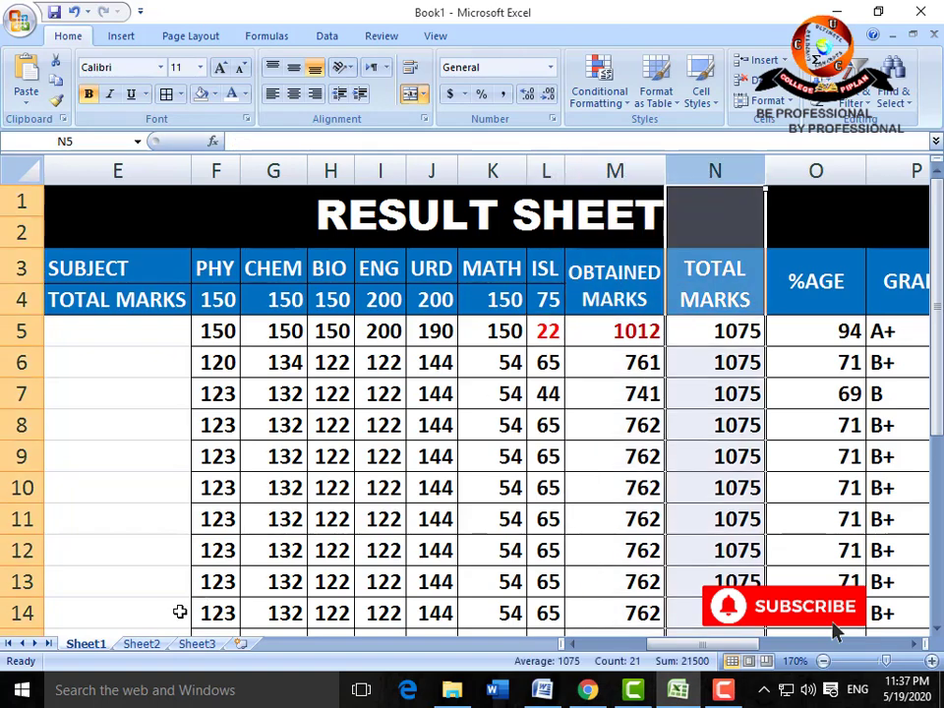
click(156, 646)
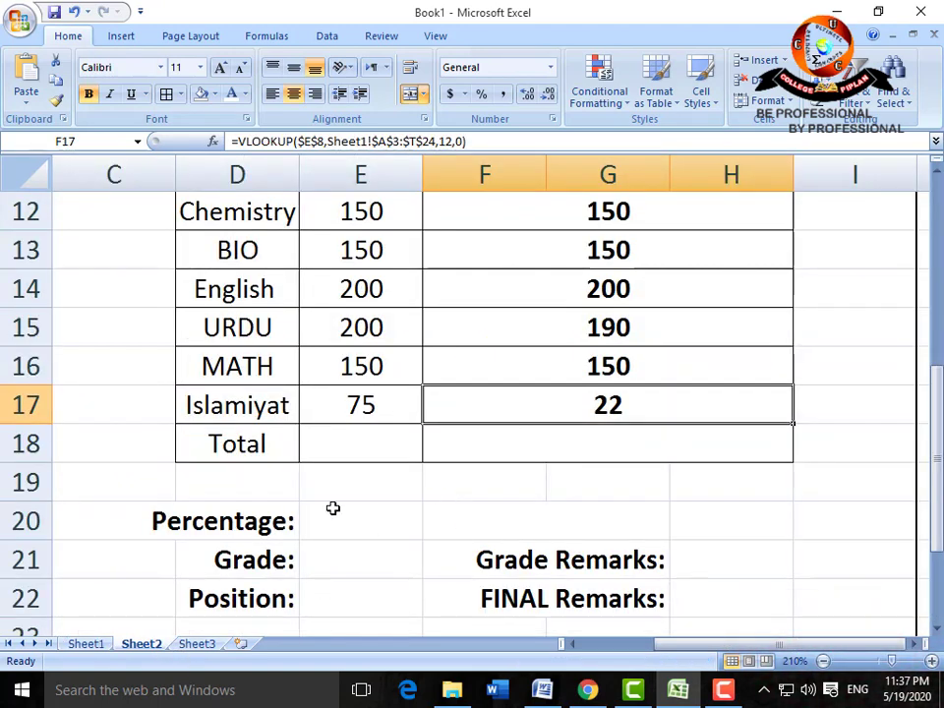
Copy the Roll# VLOOKUP formula text from H9 into the total marks cell E18 of the Total row
scroll(483, 462, up, 2)
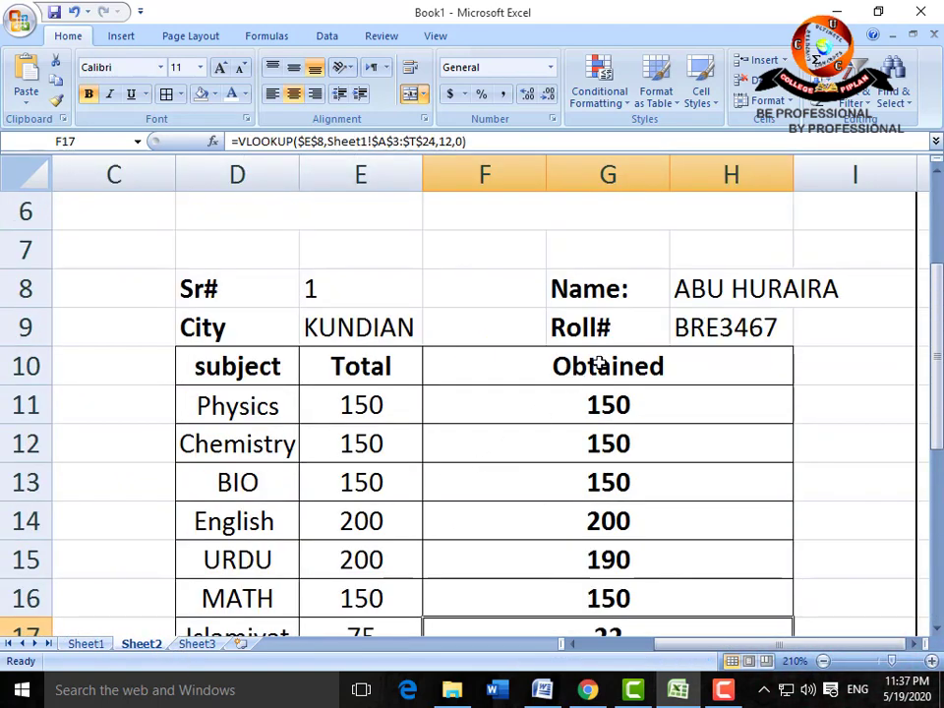
click(684, 327)
drag(447, 142, 223, 147)
right_click(224, 149)
click(289, 165)
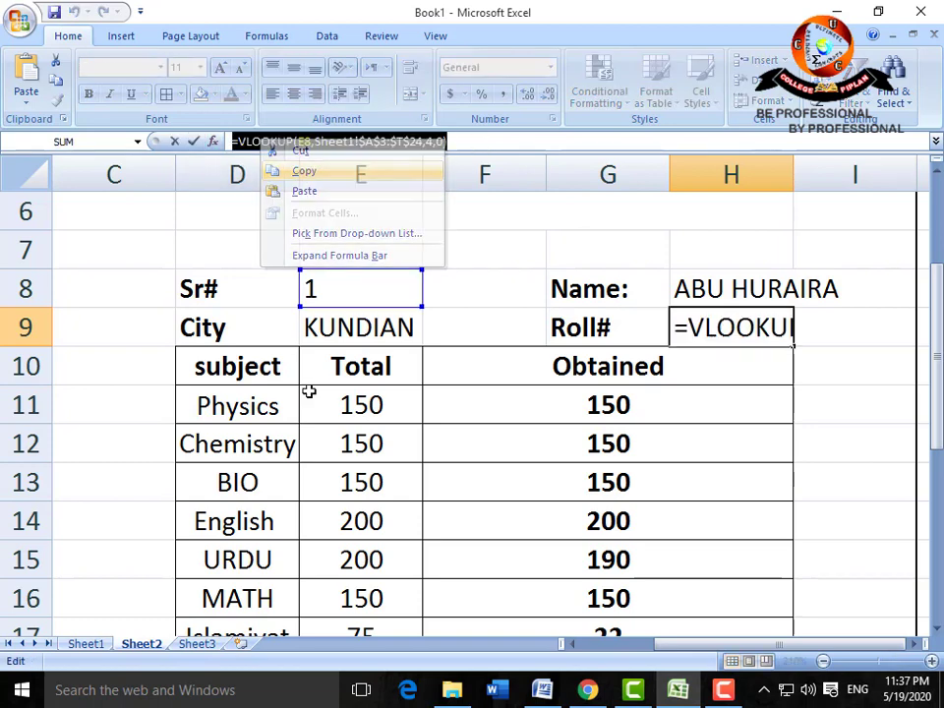
key(Escape)
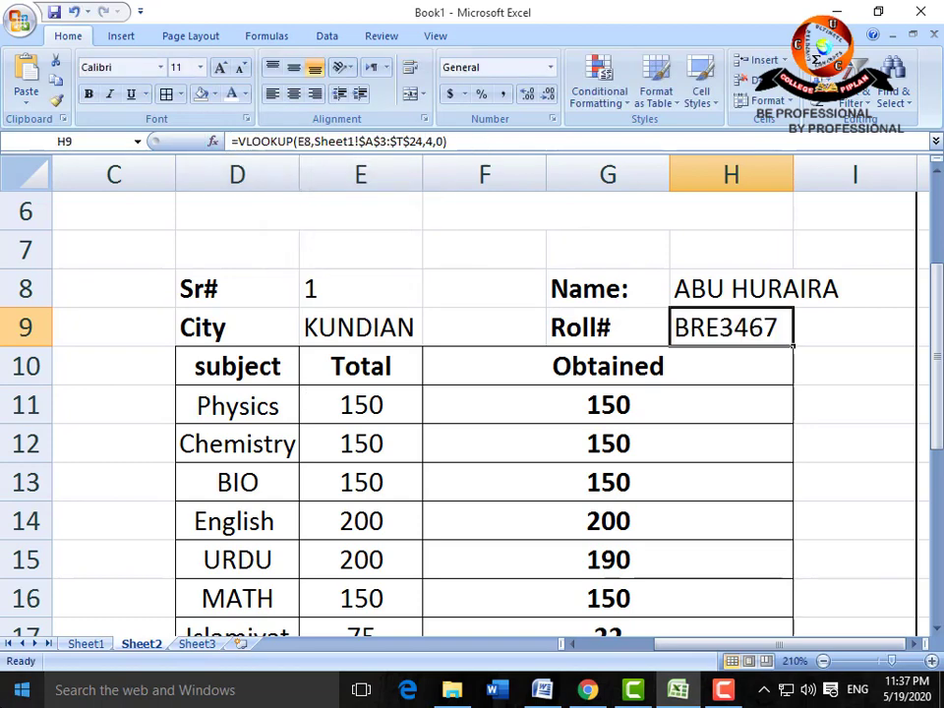
scroll(256, 531, down, 2)
click(305, 446)
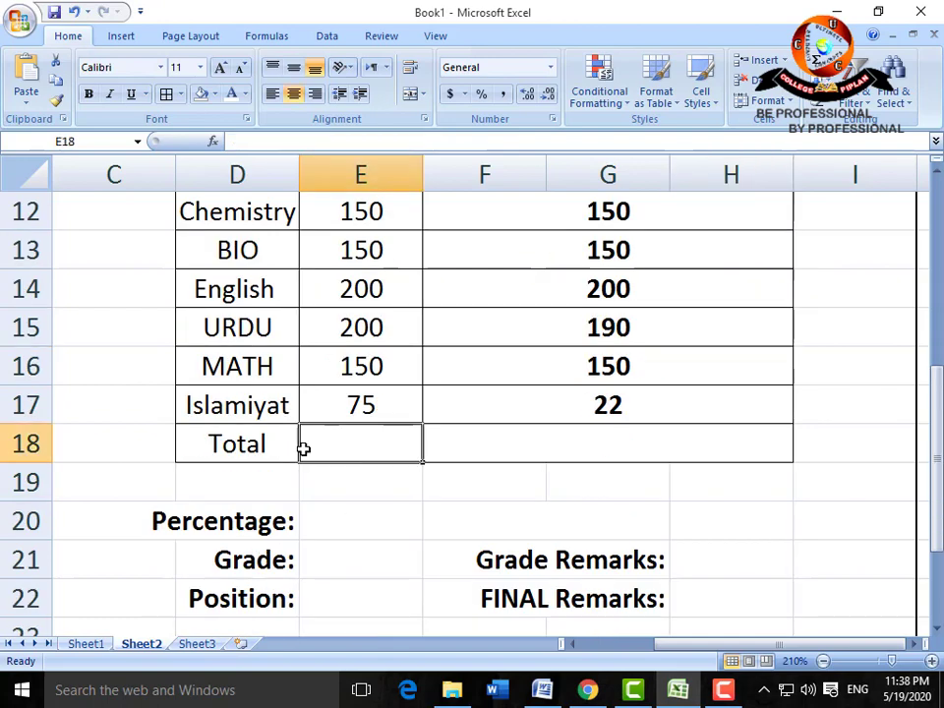
key(ctrl+v)
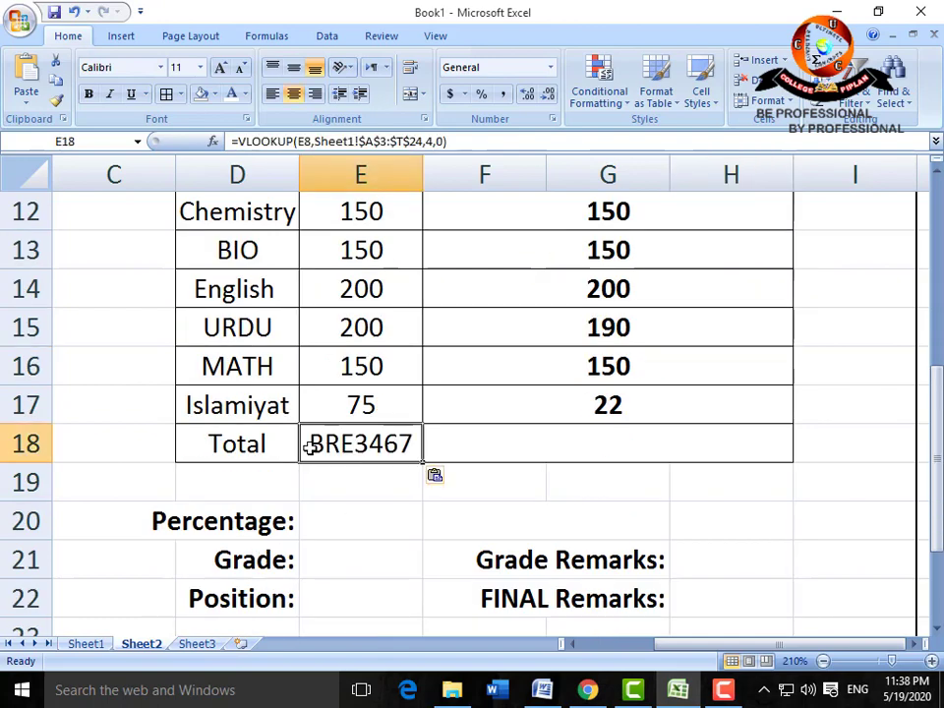
Set the column index of the total marks VLOOKUP formula in E18 to 14
double_click(309, 446)
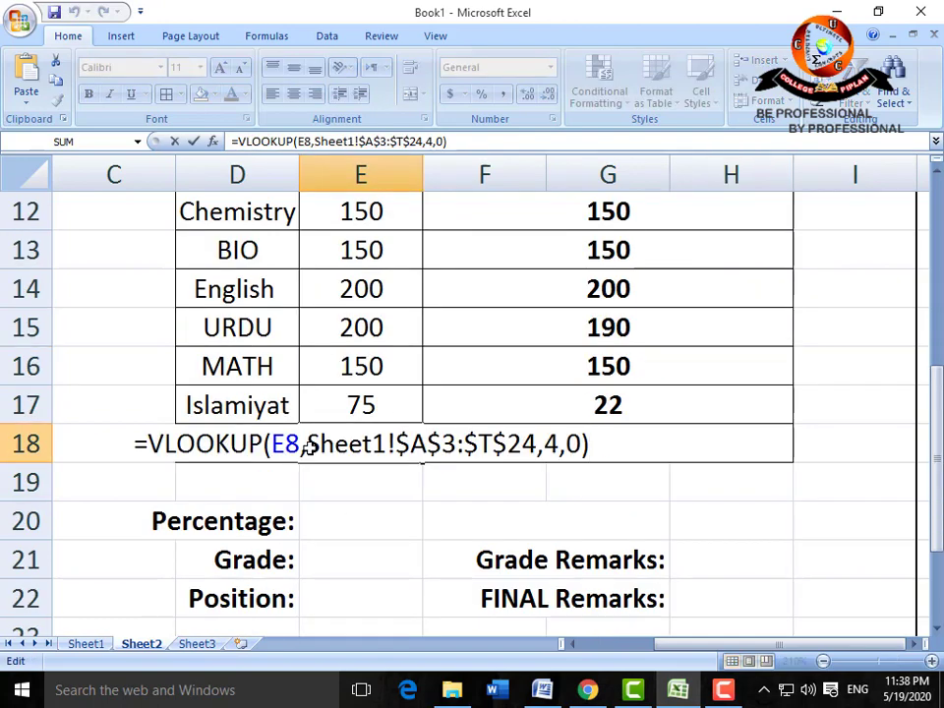
key(Left)
key(Left)
key(Left)
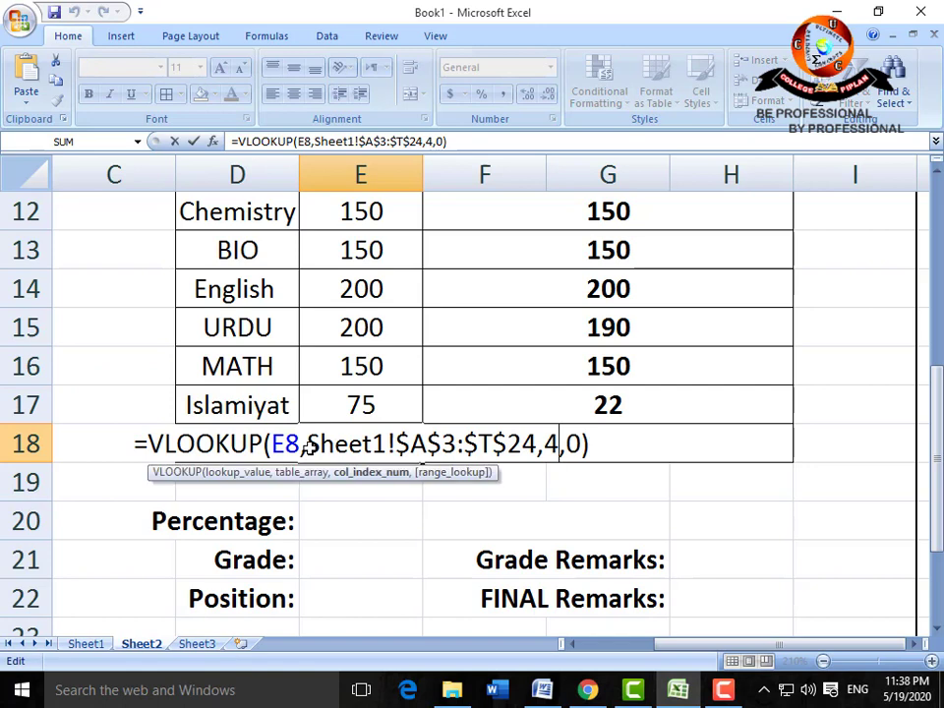
text(1)
key(Return)
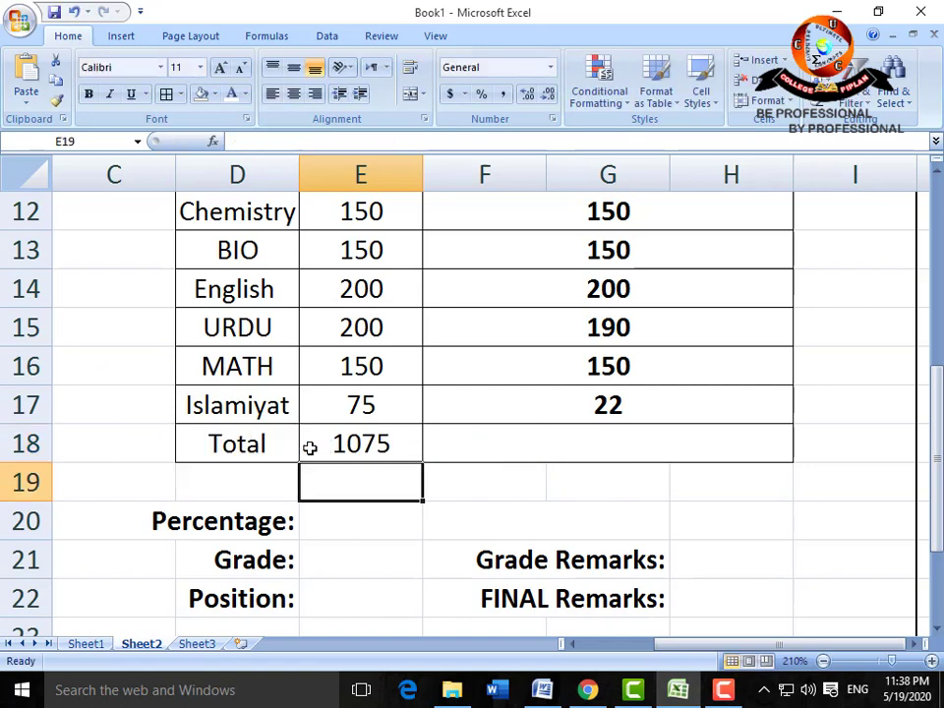
click(358, 442)
Review the empty Percentage, Grade, Position and FINAL Remarks cells on Sheet2 and locate the %AGE column on Sheet1
scroll(364, 511, down, 1)
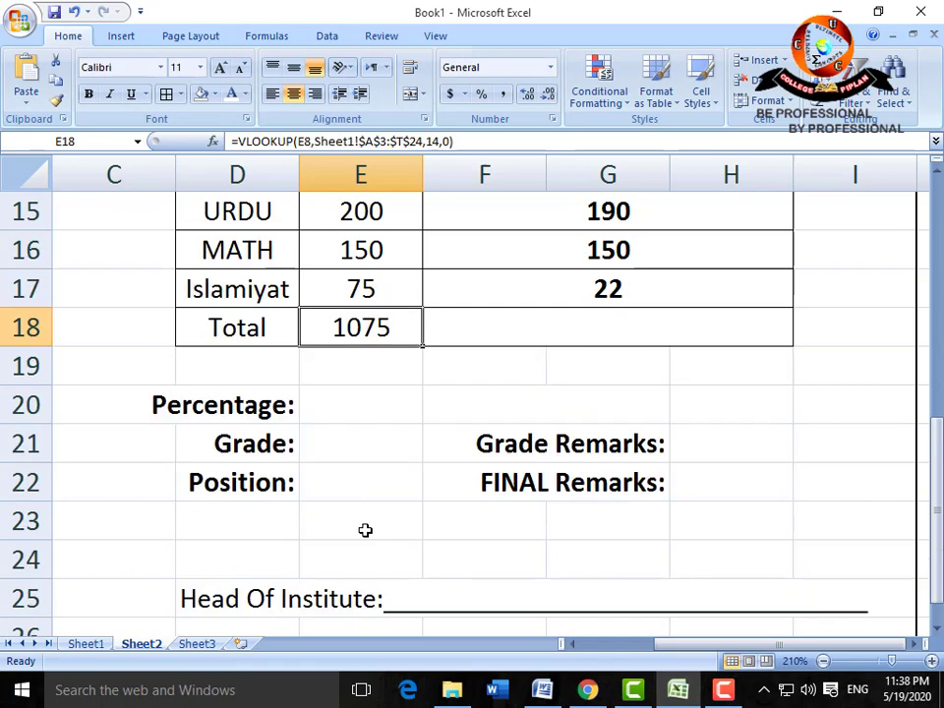
click(350, 405)
click(350, 442)
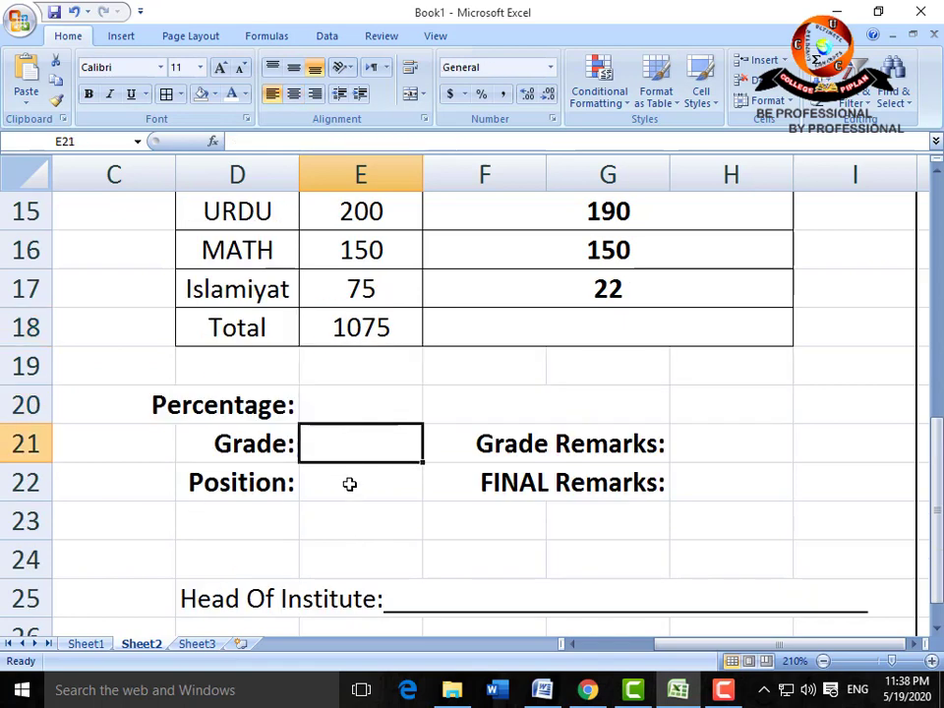
click(350, 482)
click(697, 482)
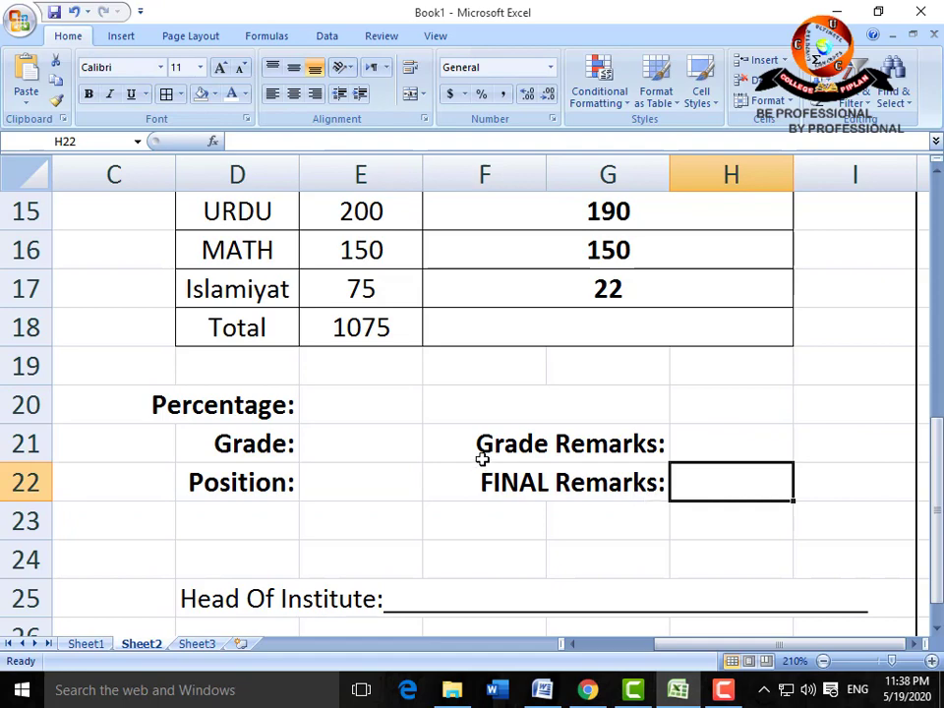
click(379, 411)
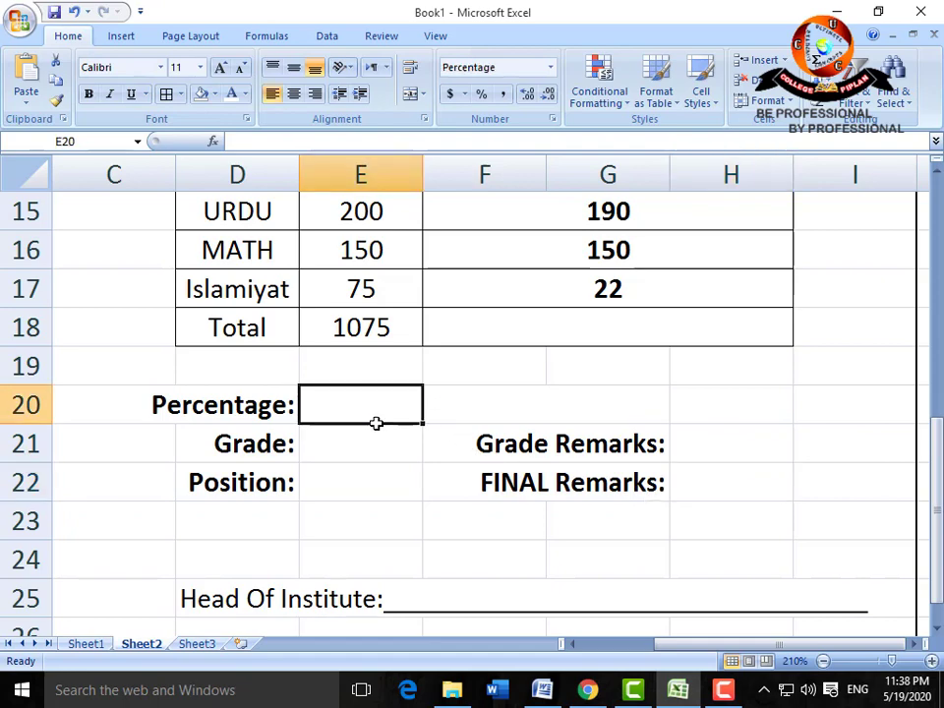
click(99, 644)
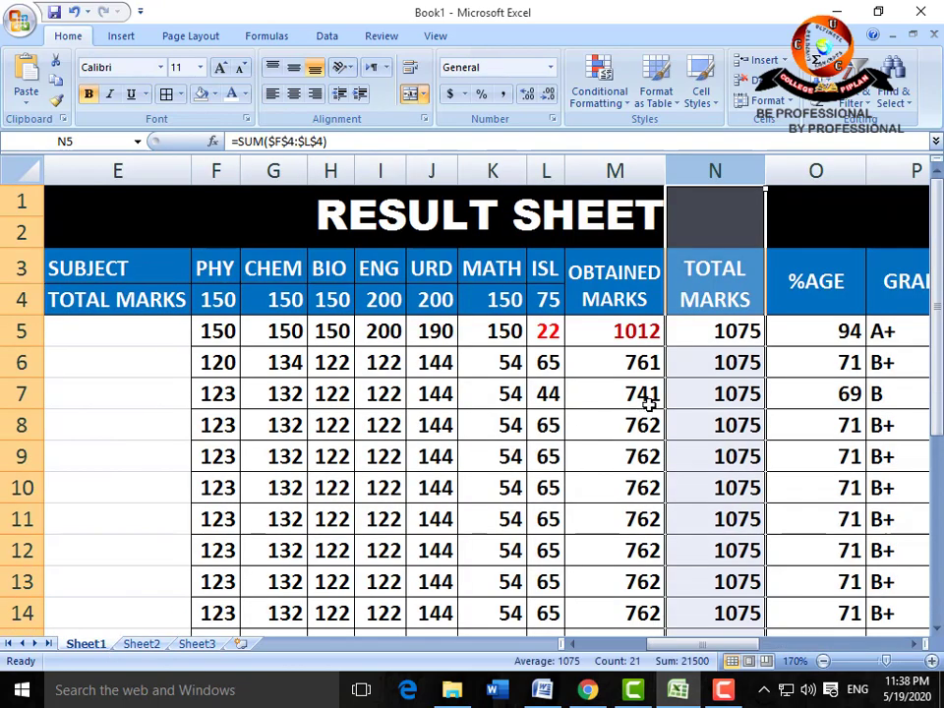
click(712, 330)
click(910, 644)
click(910, 644)
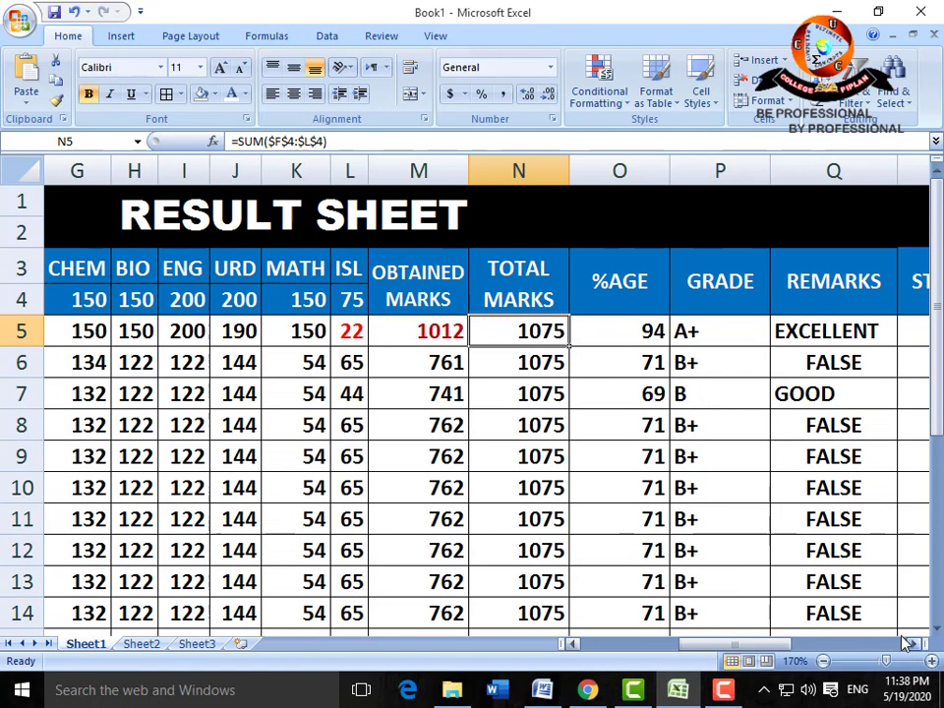
click(618, 329)
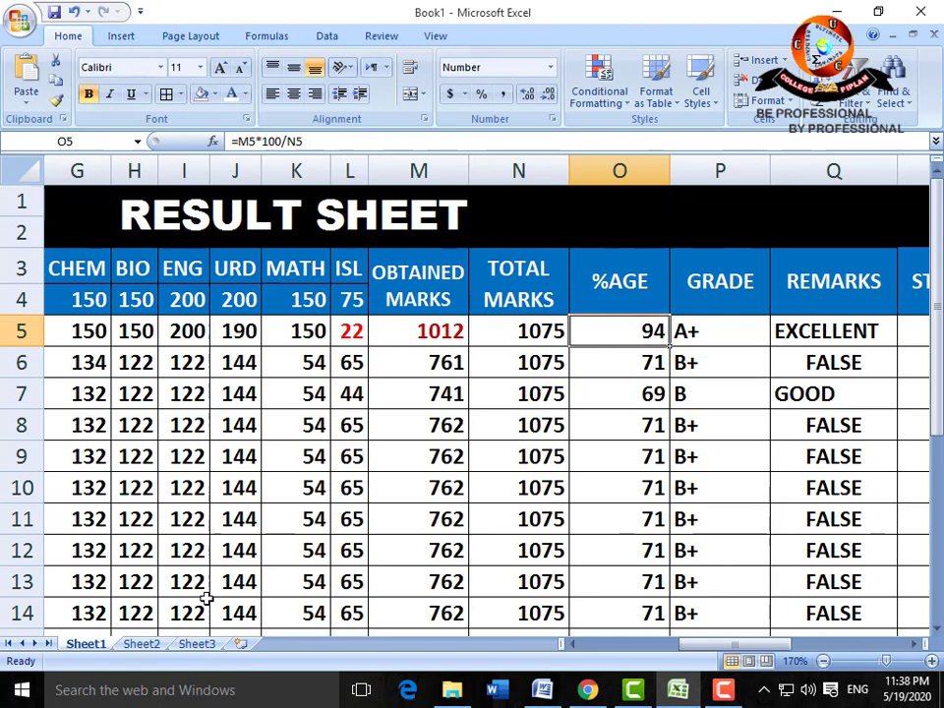
click(153, 645)
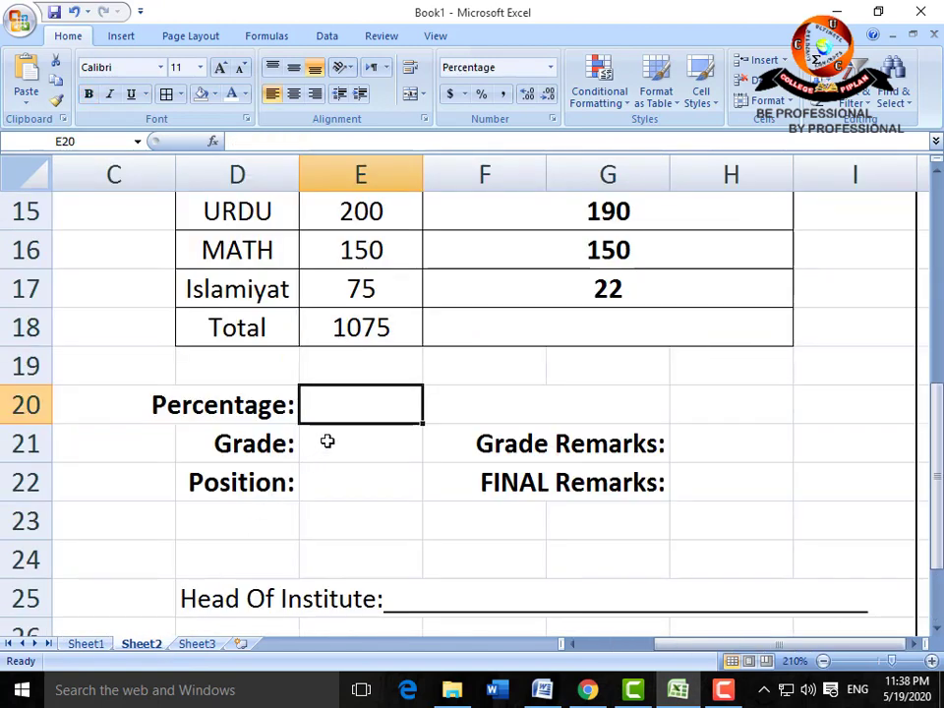
Copy the total marks formula from E18 into the Percentage cell E20 on Sheet2
click(332, 334)
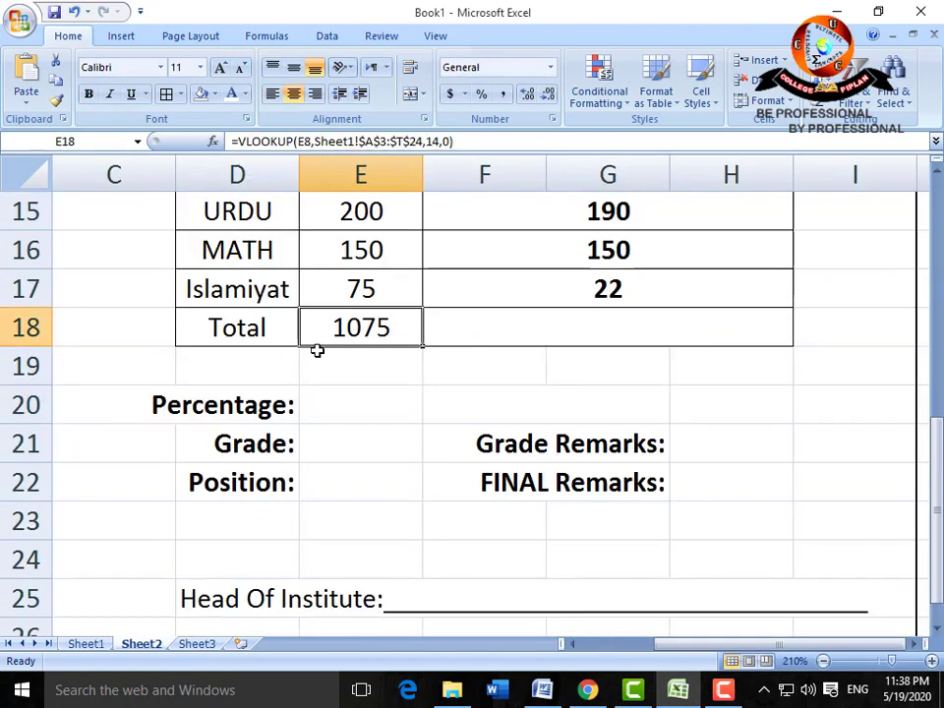
key(ctrl+c)
click(333, 407)
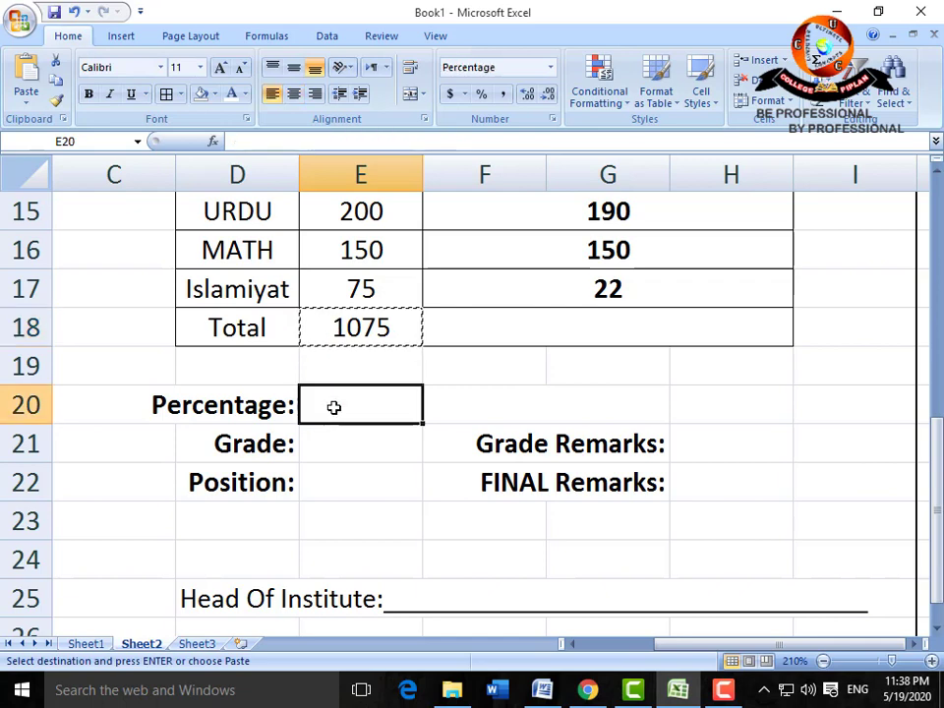
key(Return)
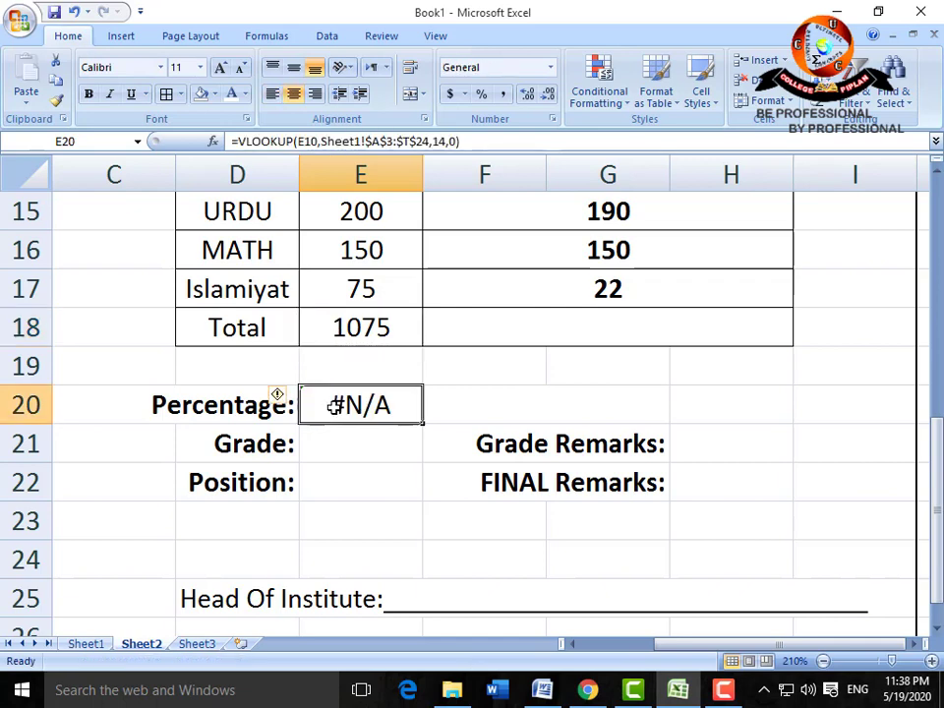
Change the lookup reference of the Percentage VLOOKUP formula in E20 to E9
double_click(334, 406)
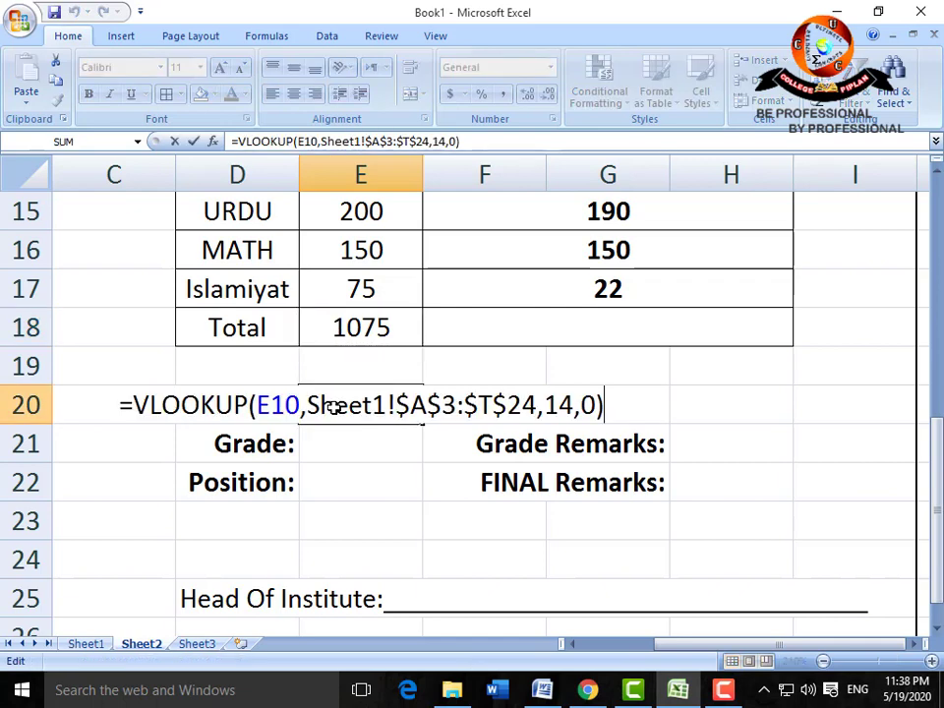
key(Left)
key(Left)
key(Left)
key(Left)
key(Left)
key(Left)
key(Left)
key(Left)
key(Left)
key(Left)
key(Left)
key(Left)
key(Left)
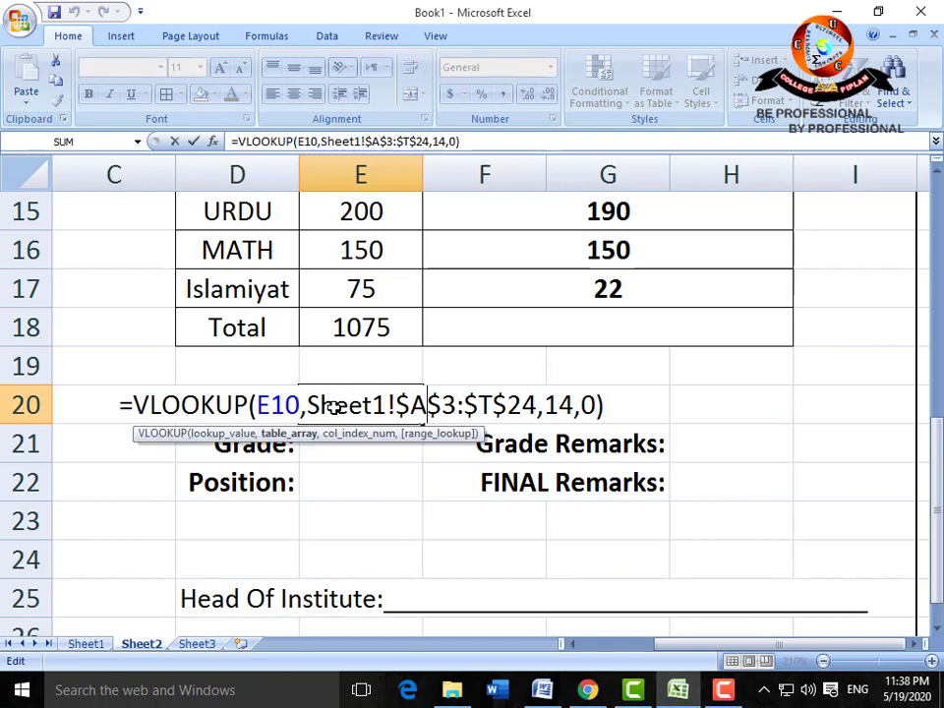
key(Left)
key(Left)
key(BackSpace)
key(BackSpace)
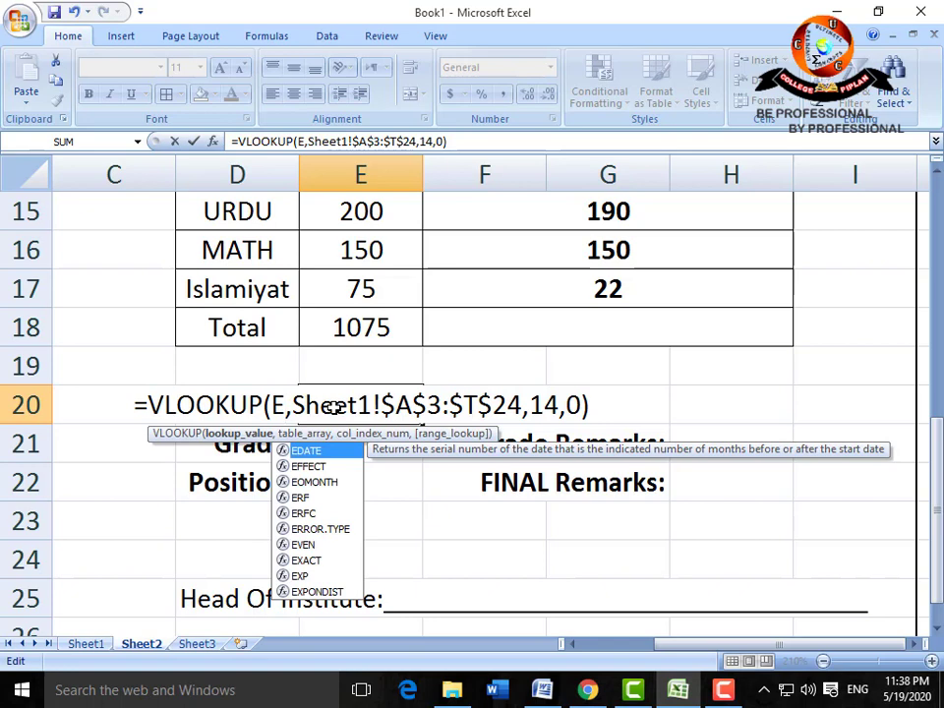
text(9)
key(Return)
click(334, 405)
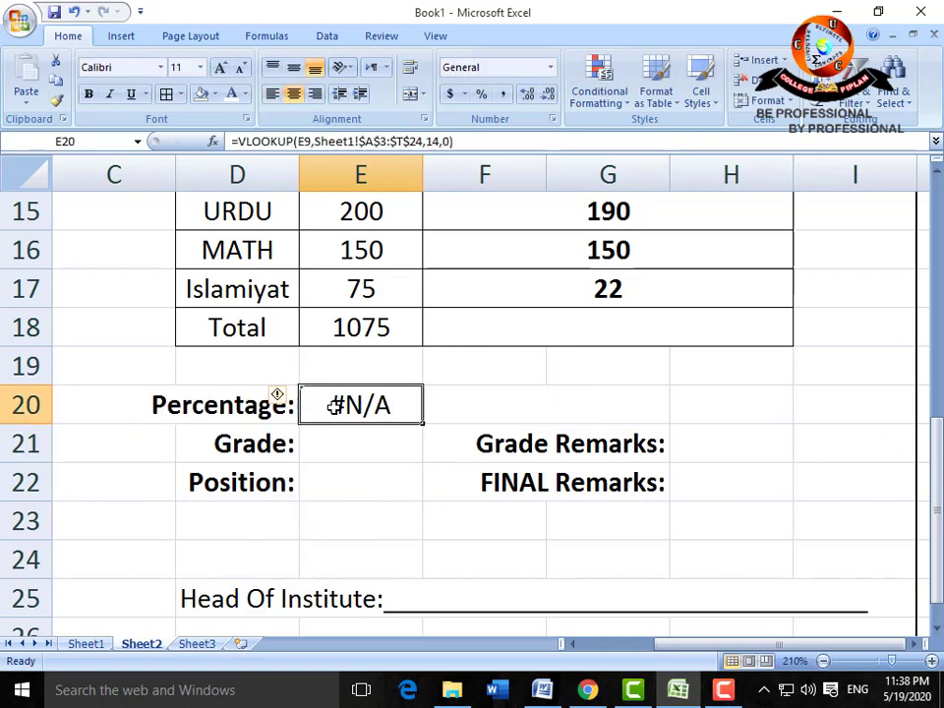
Set the lookup reference of the Percentage VLOOKUP formula in E20 to E8, the Sr# cell
double_click(334, 406)
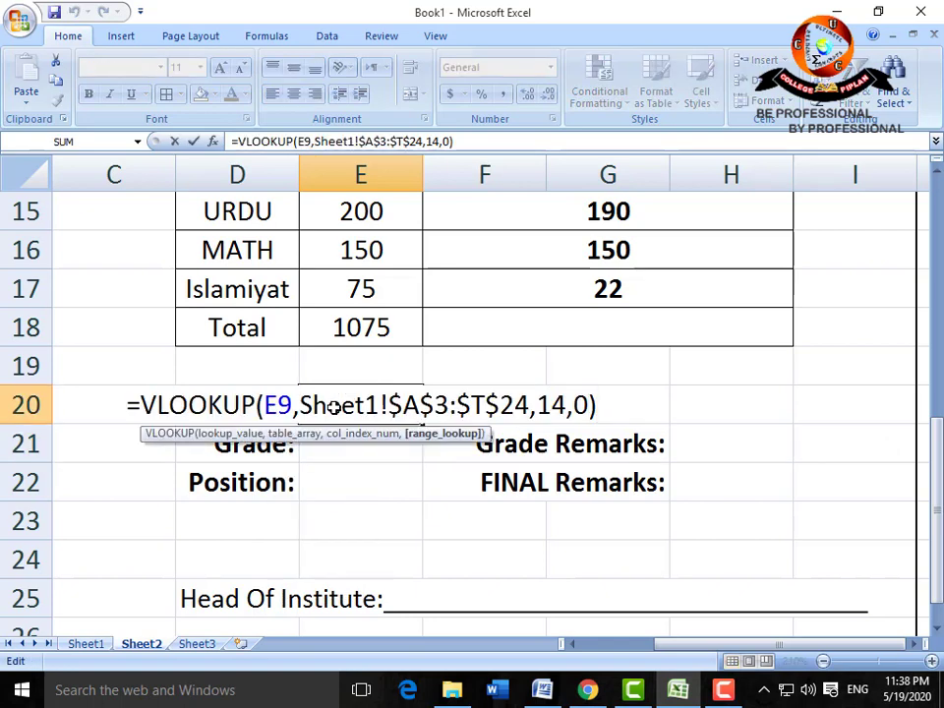
key(BackSpace)
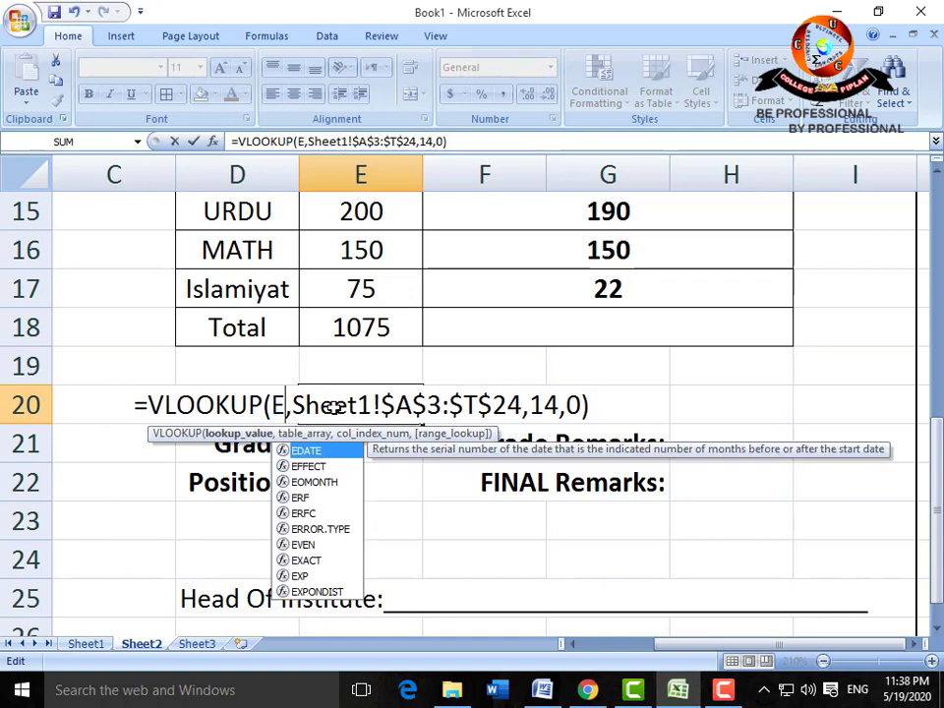
text(8)
key(Return)
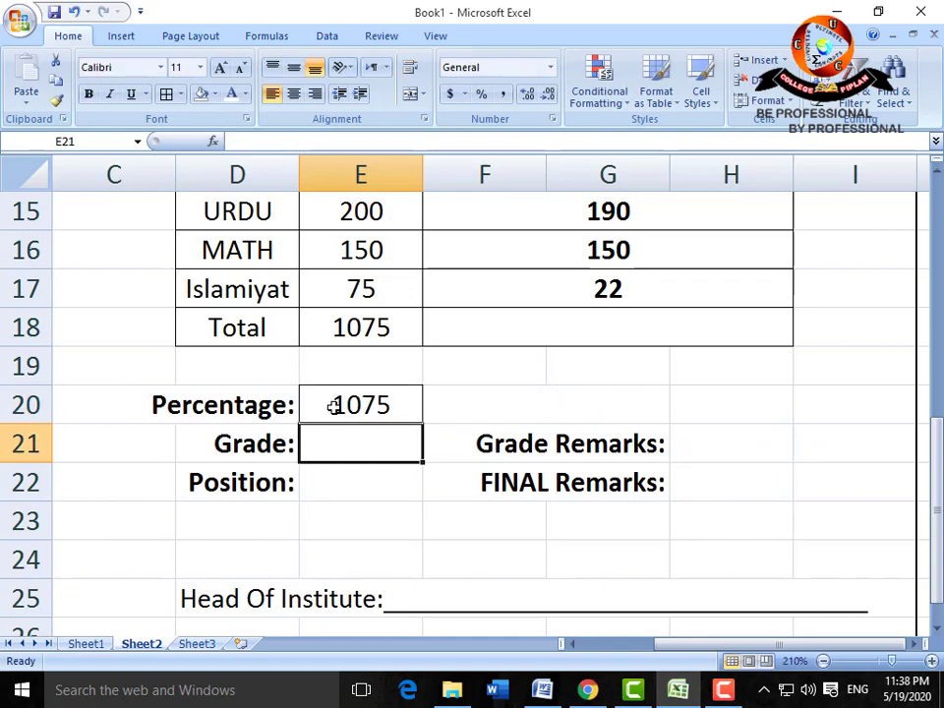
Set the column index of the Percentage VLOOKUP formula in E20 to 15
click(335, 405)
double_click(334, 405)
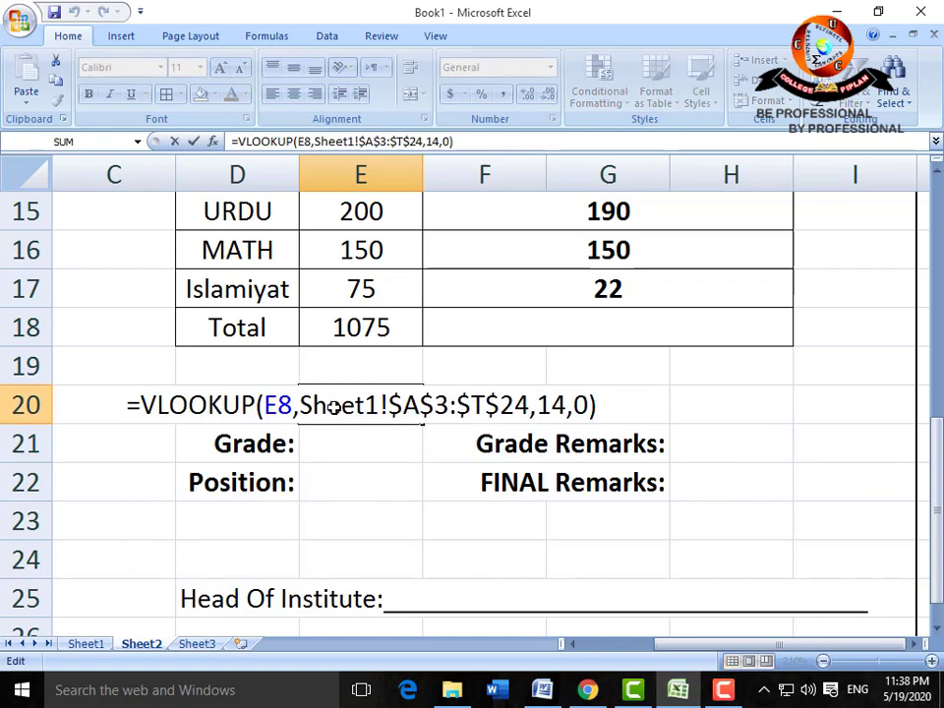
key(Left)
key(Left)
key(Left)
key(BackSpace)
text(5)
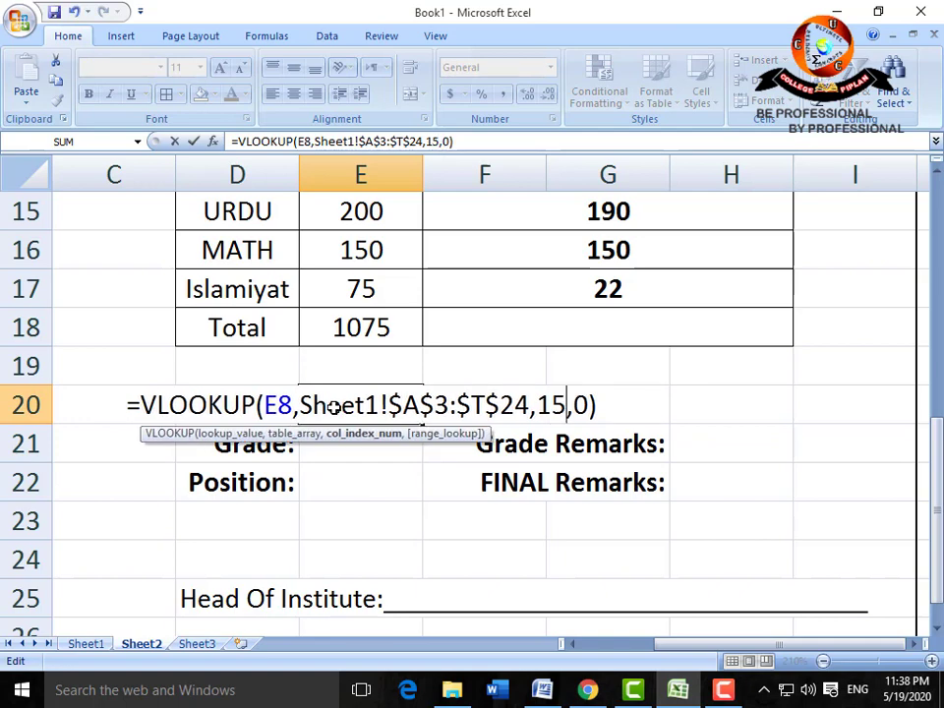
key(Return)
click(380, 398)
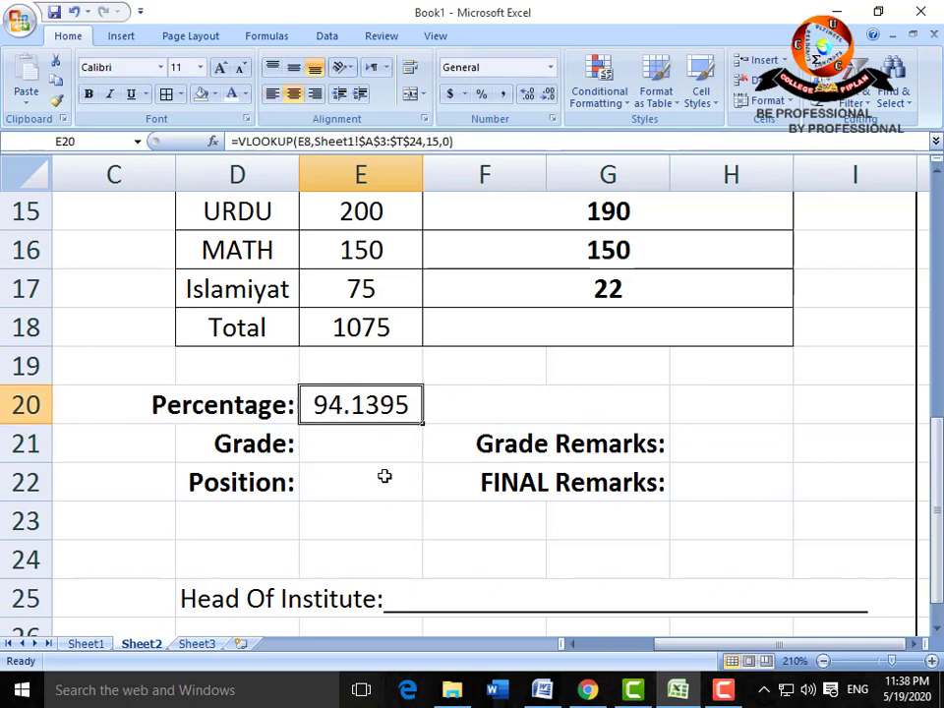
Compare E20 with the %AGE column on Sheet1 and reduce the Percentage cell to zero decimal places
click(83, 644)
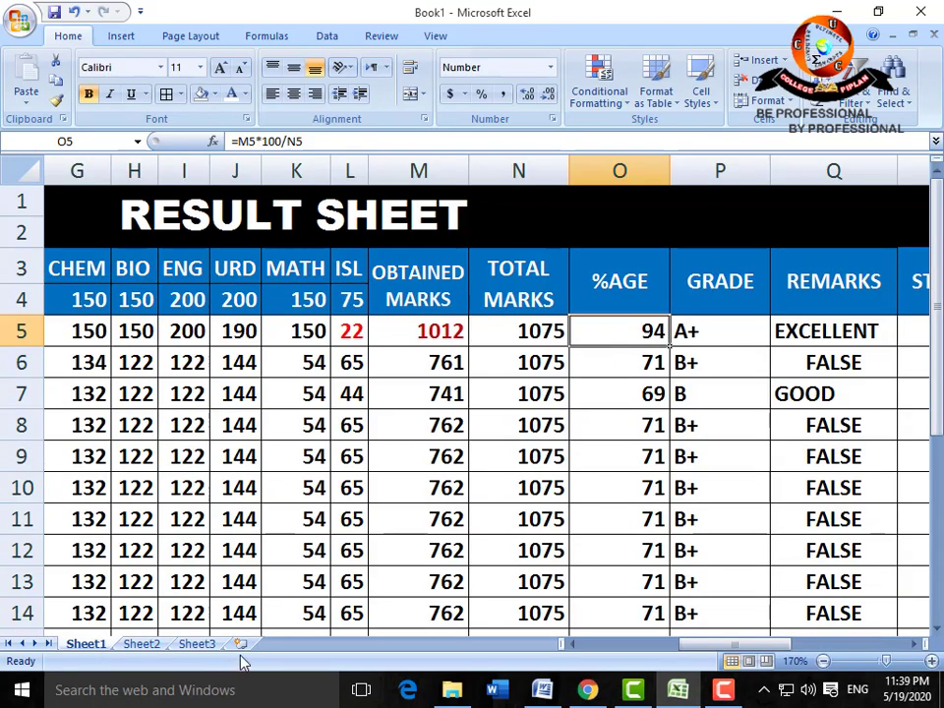
click(139, 645)
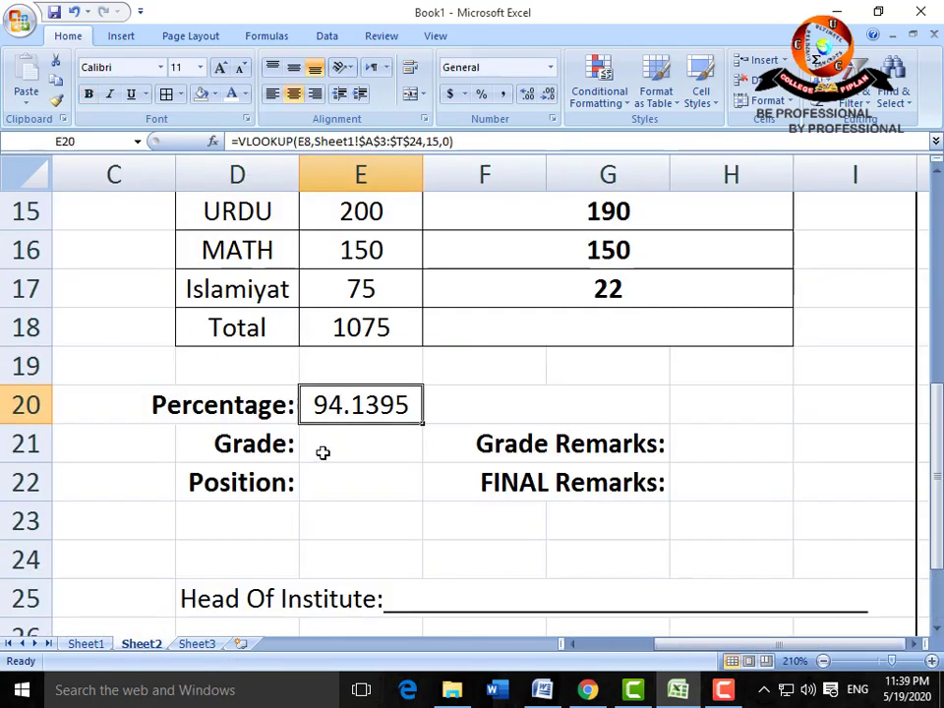
click(547, 94)
click(548, 95)
click(548, 95)
click(549, 96)
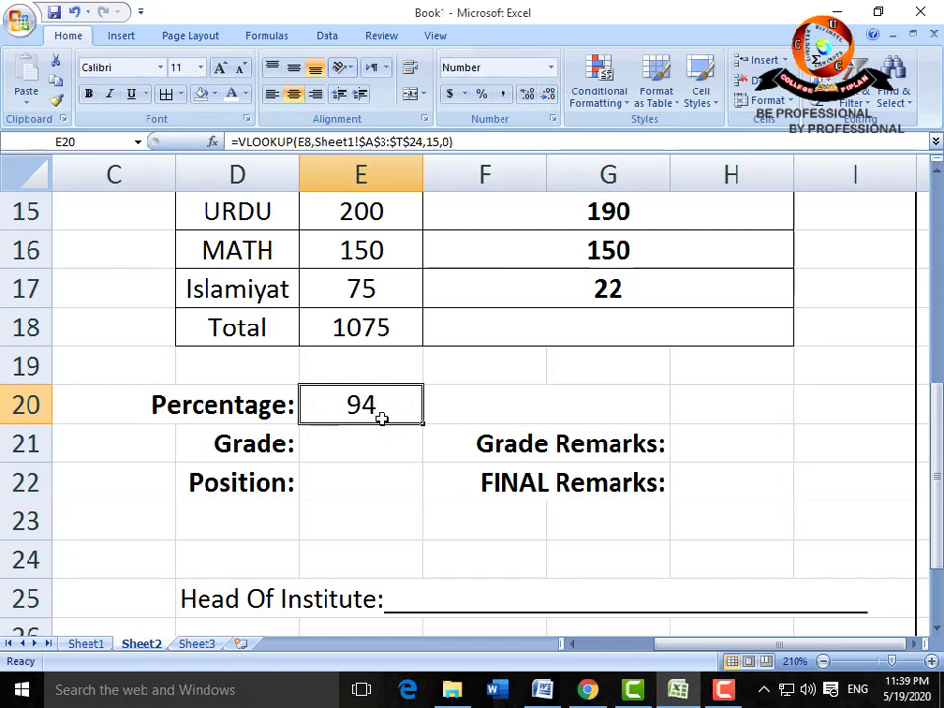
Make the E8 lookup reference absolute ($E$8) in the Percentage VLOOKUP formula in E20
click(86, 644)
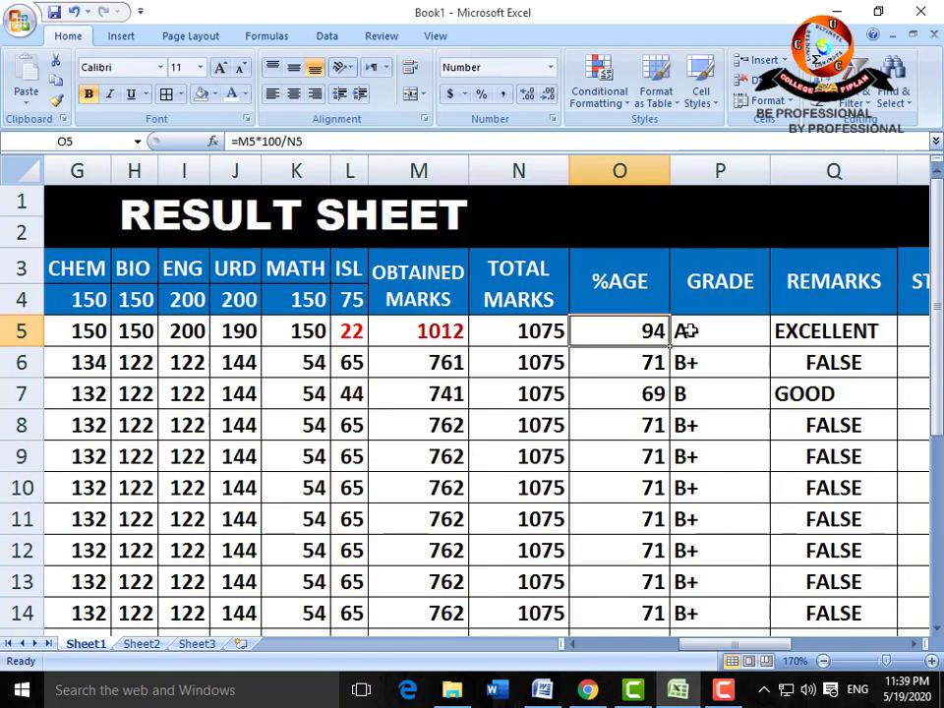
click(141, 644)
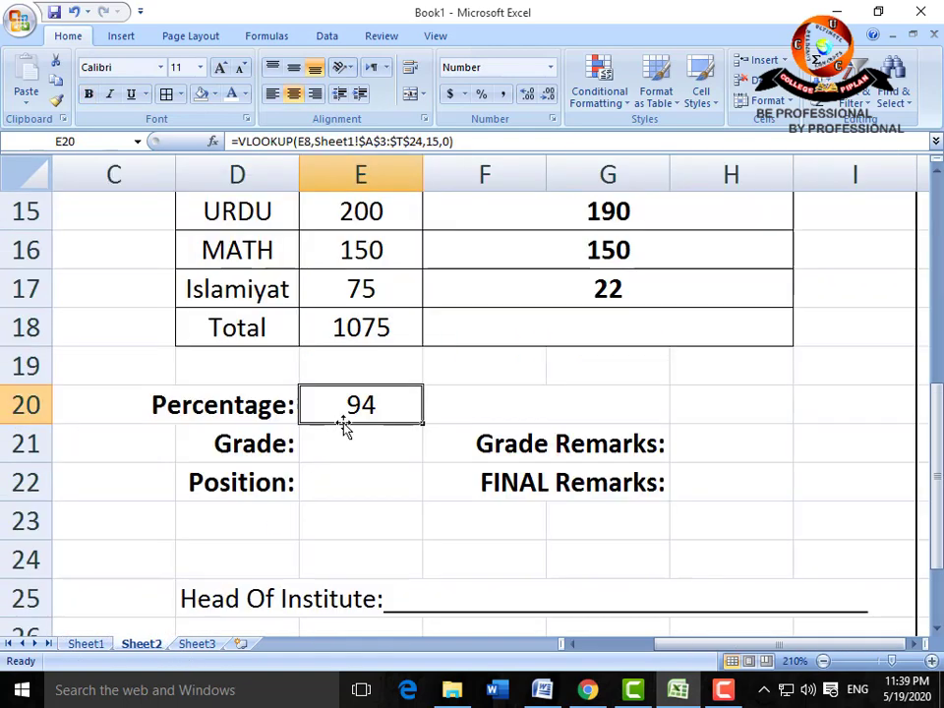
key(F2)
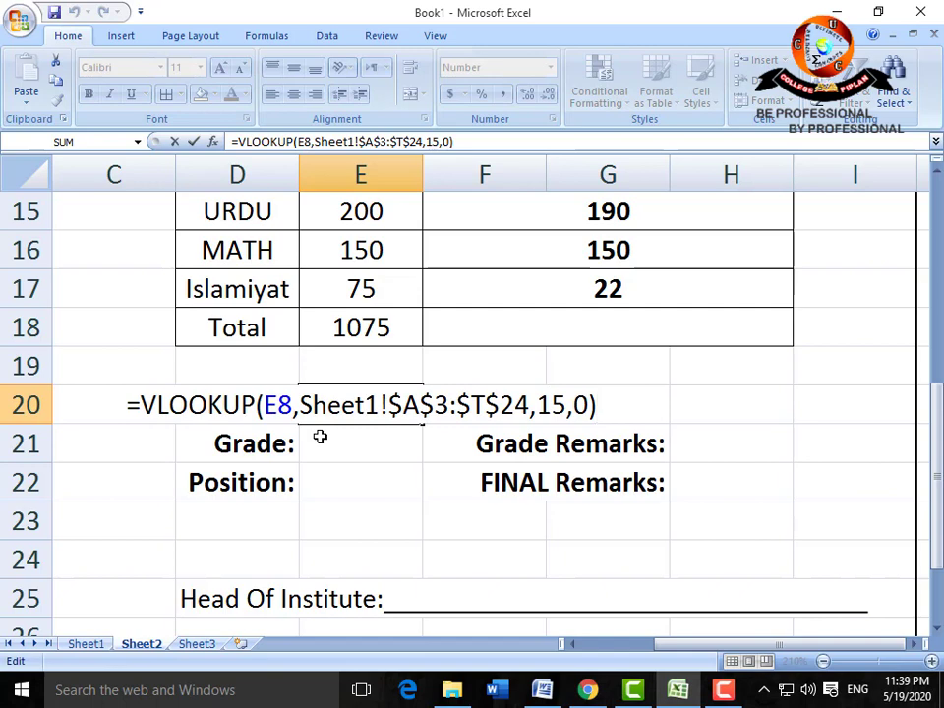
click(282, 406)
key(F4)
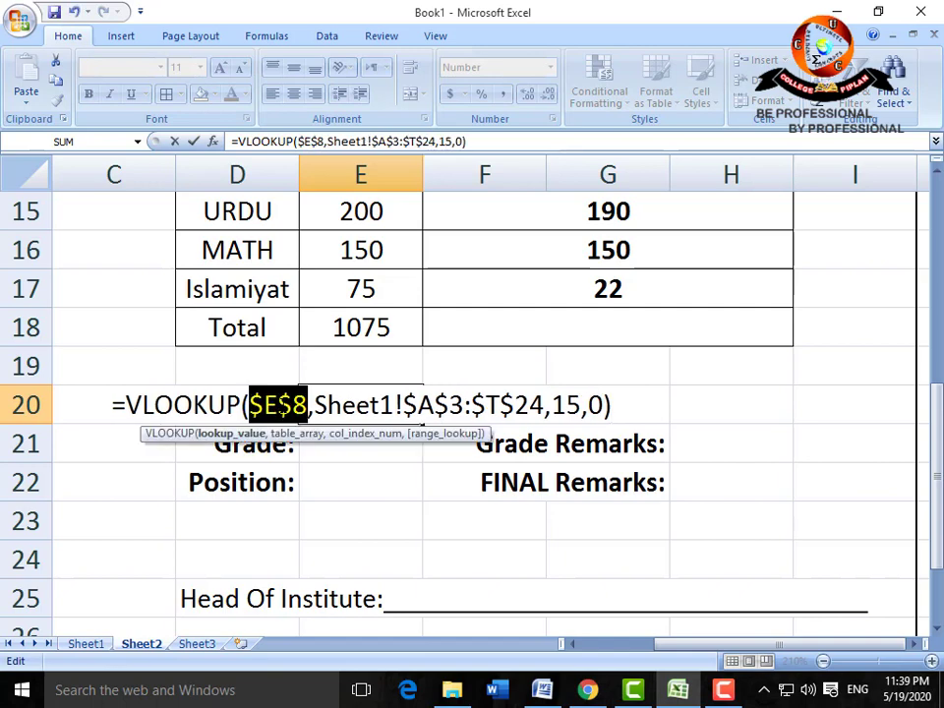
key(Return)
Fill the Percentage formula down to the Grade cell E21 and set its column index to 16
click(386, 413)
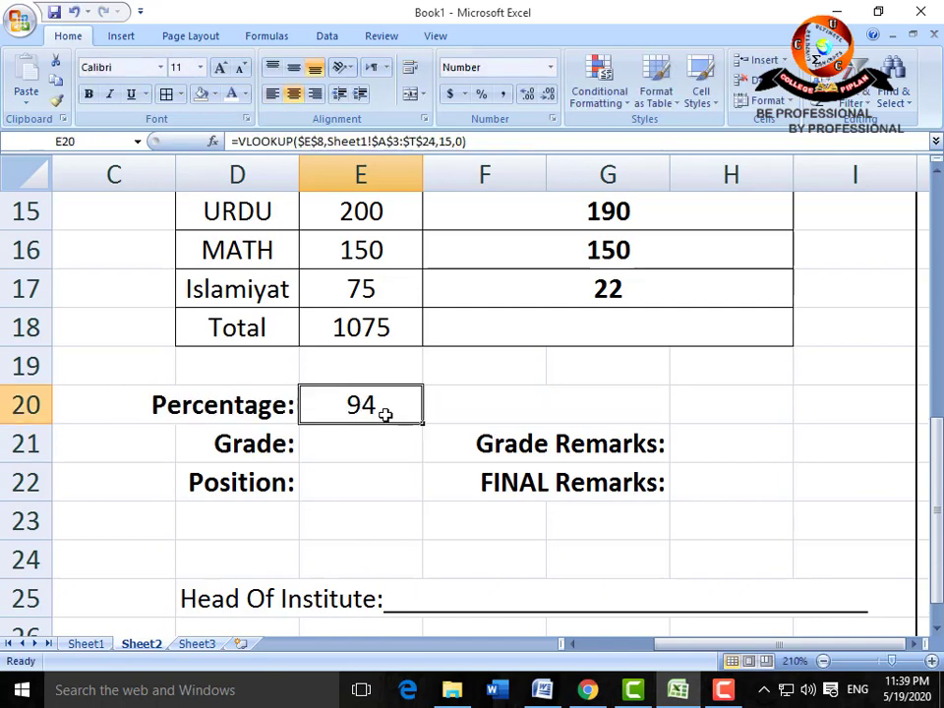
drag(423, 423, 413, 454)
click(398, 441)
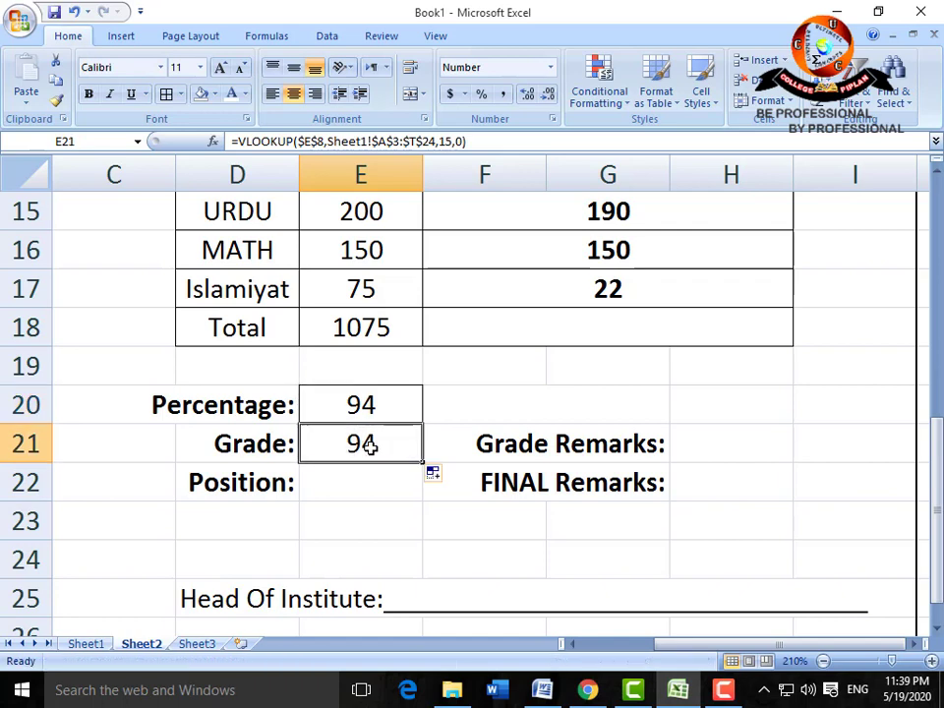
key(F2)
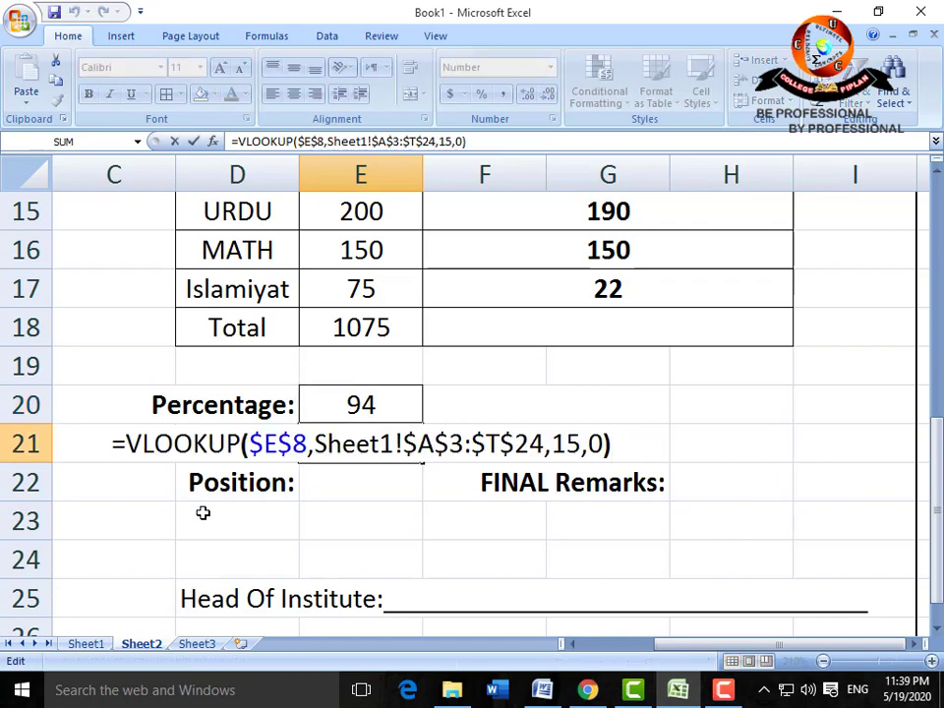
key(Left)
key(Left)
key(Left)
key(BackSpace)
text(6)
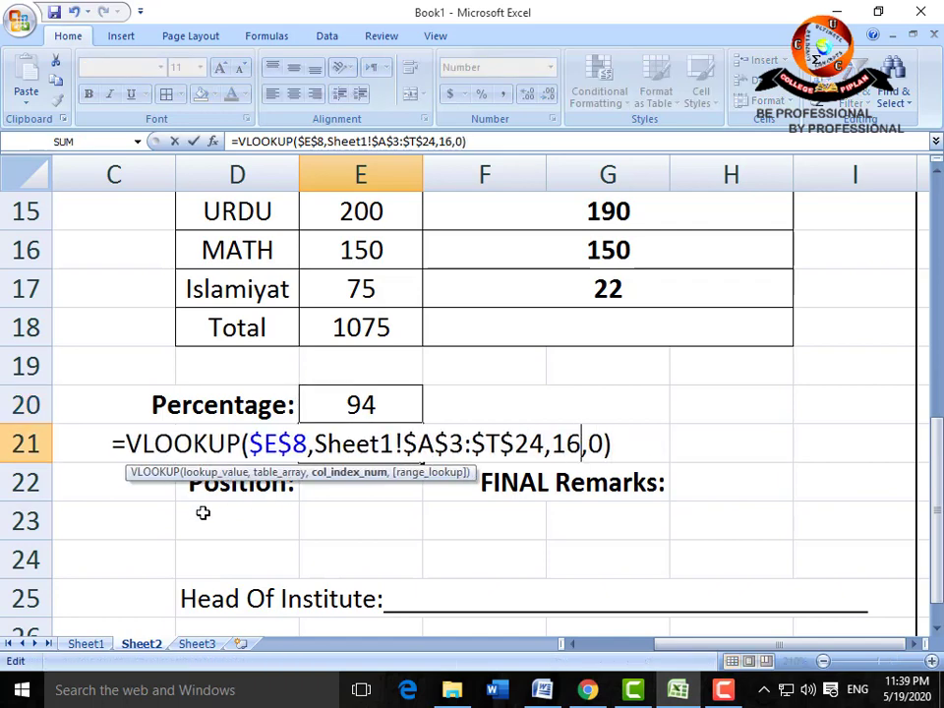
key(Return)
Fill the Grade formula from E21 down to the Position cell E22
click(367, 446)
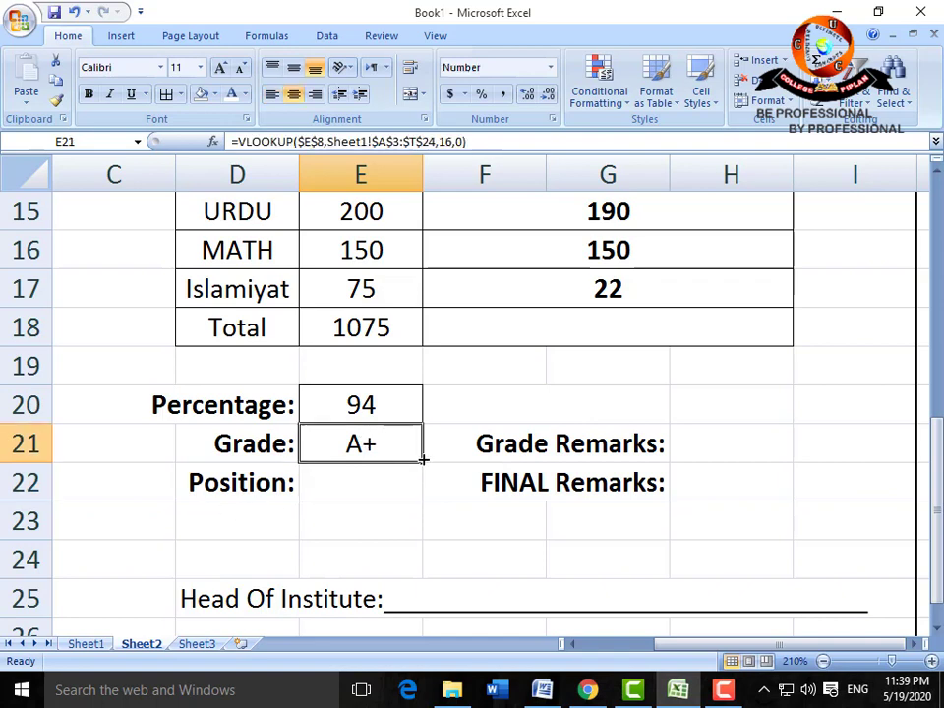
drag(422, 459, 422, 490)
click(366, 482)
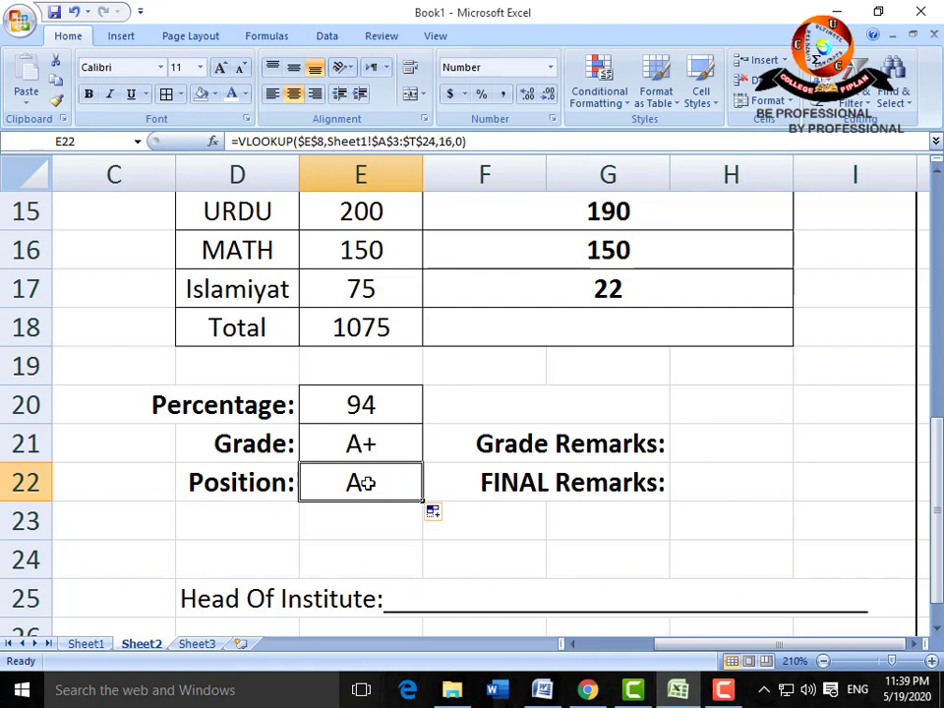
Try column index 17 in the Position VLOOKUP formula in E22
double_click(365, 481)
key(Left)
key(Left)
key(Left)
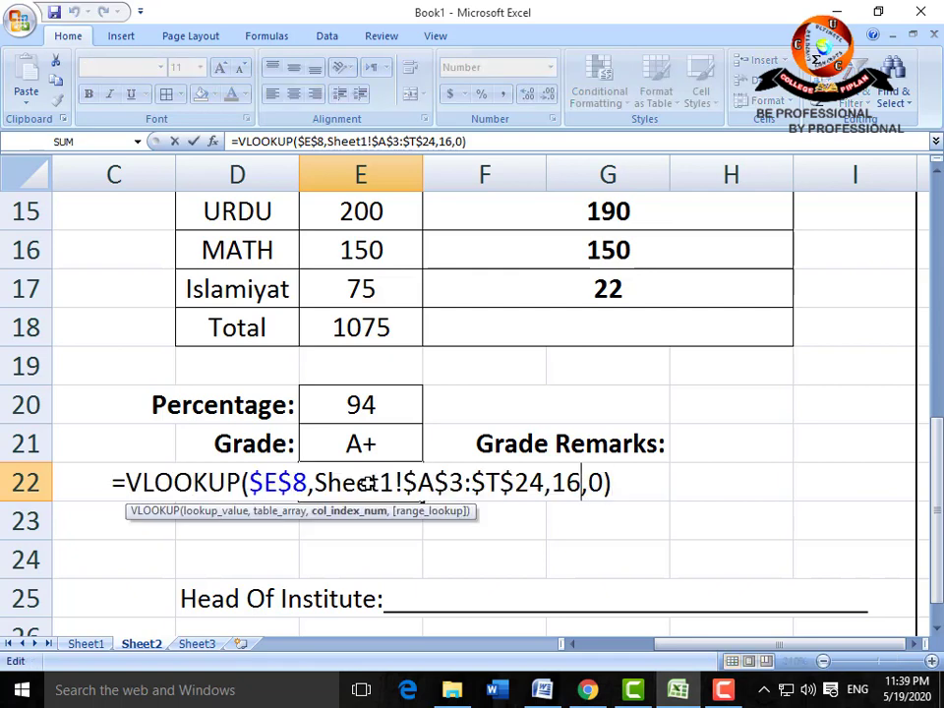
key(BackSpace)
text(7)
key(Return)
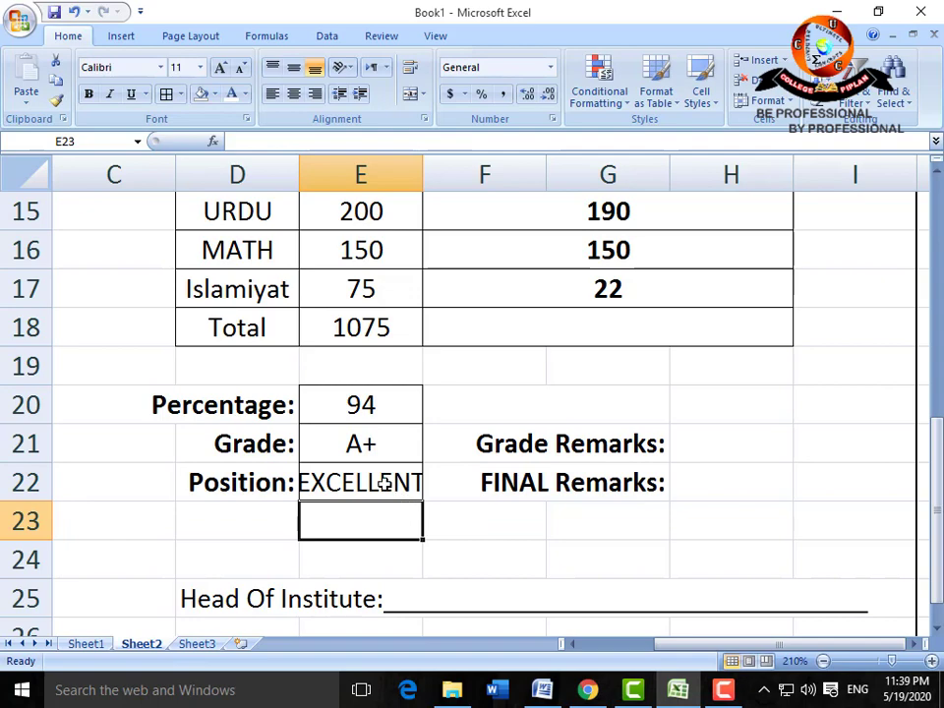
Check the Grade and Position lookups against the column order on Sheet1, from %AGE through FINAL REMARKS
click(385, 482)
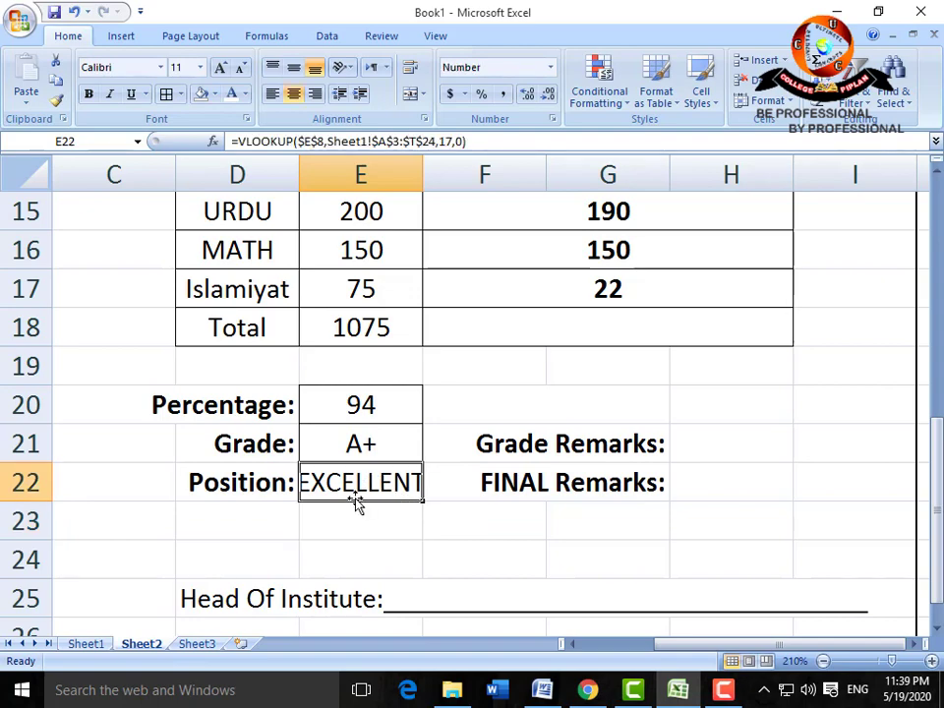
click(94, 644)
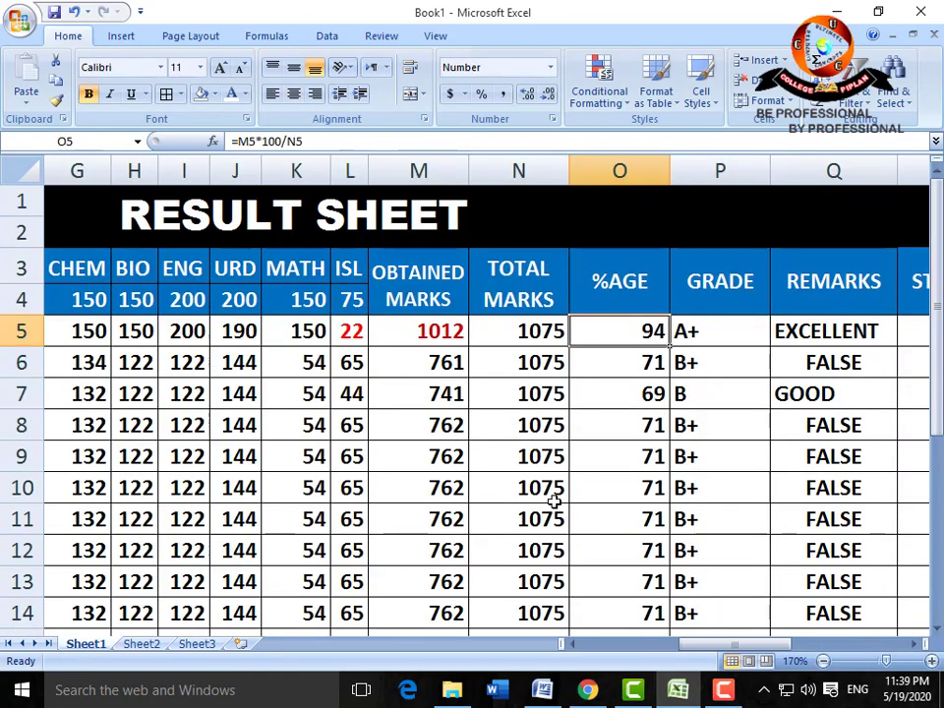
click(912, 644)
click(911, 645)
click(140, 644)
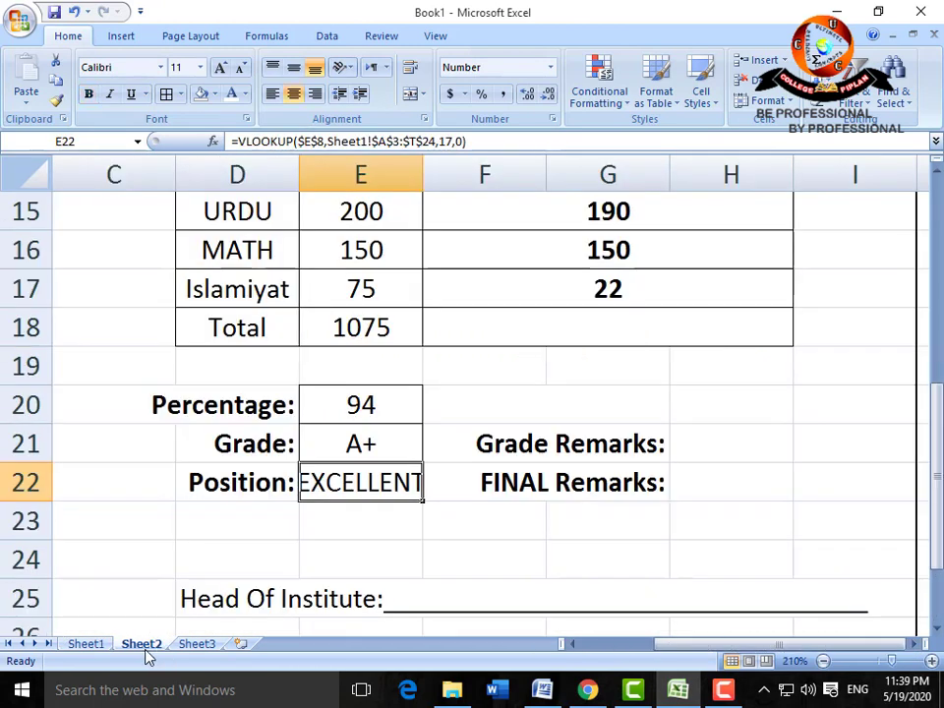
click(331, 445)
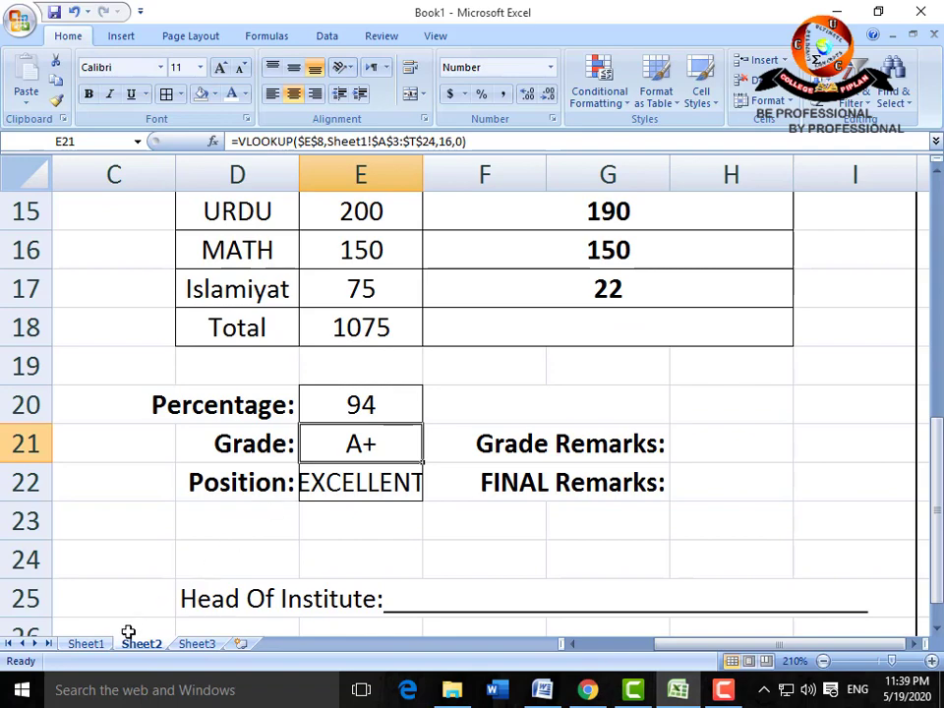
click(99, 647)
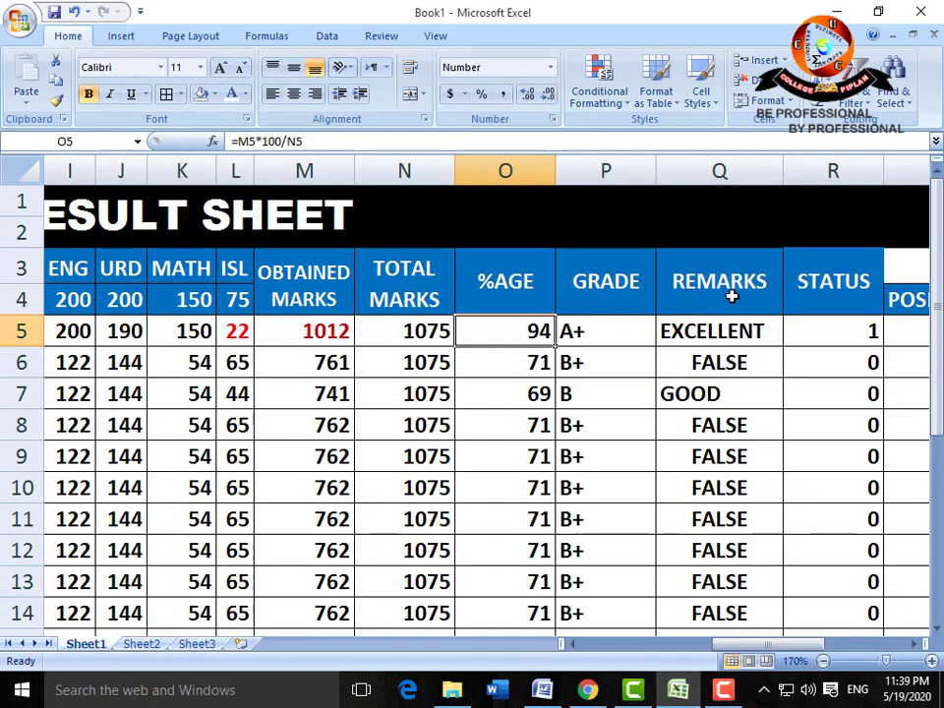
scroll(905, 632, right, 4)
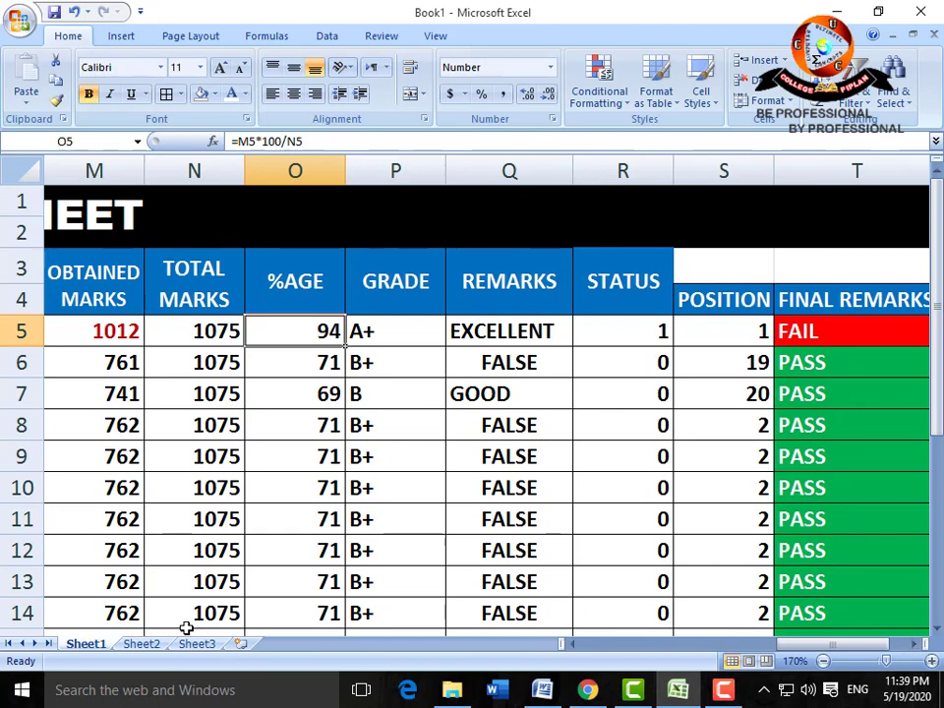
Set the column index of the Position VLOOKUP formula in E22 on Sheet2 to 19
click(158, 648)
click(339, 479)
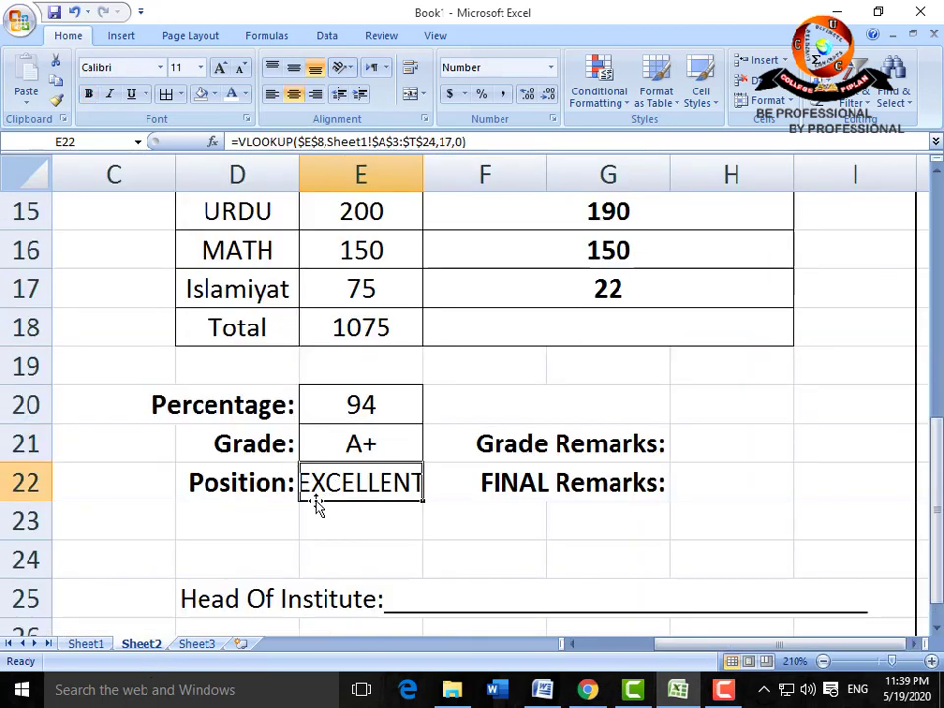
key(F2)
key(Left)
key(Left)
key(Left)
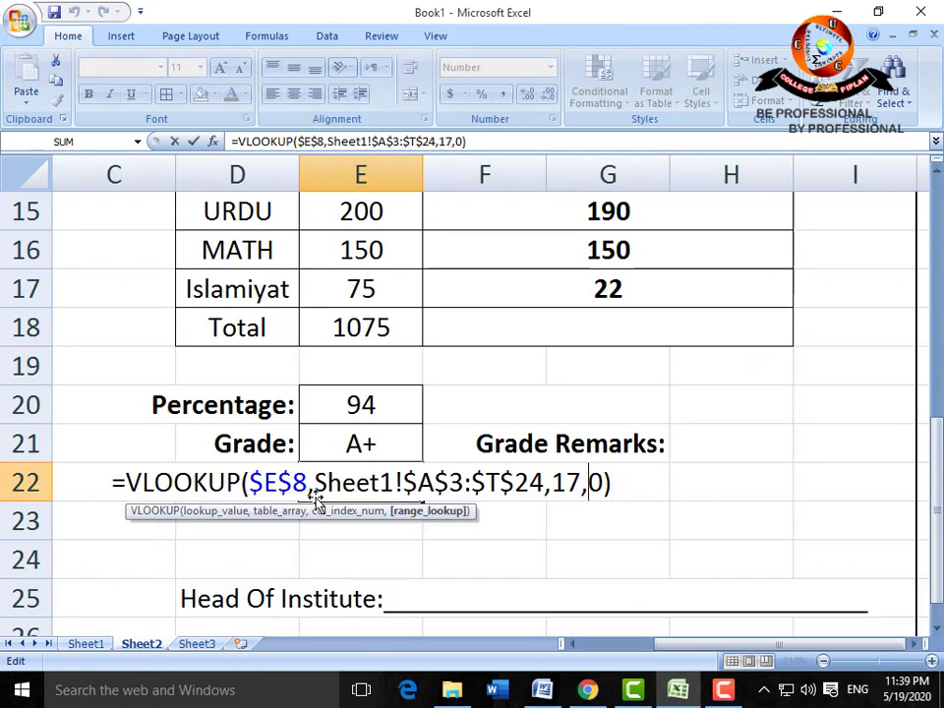
key(BackSpace)
text(9)
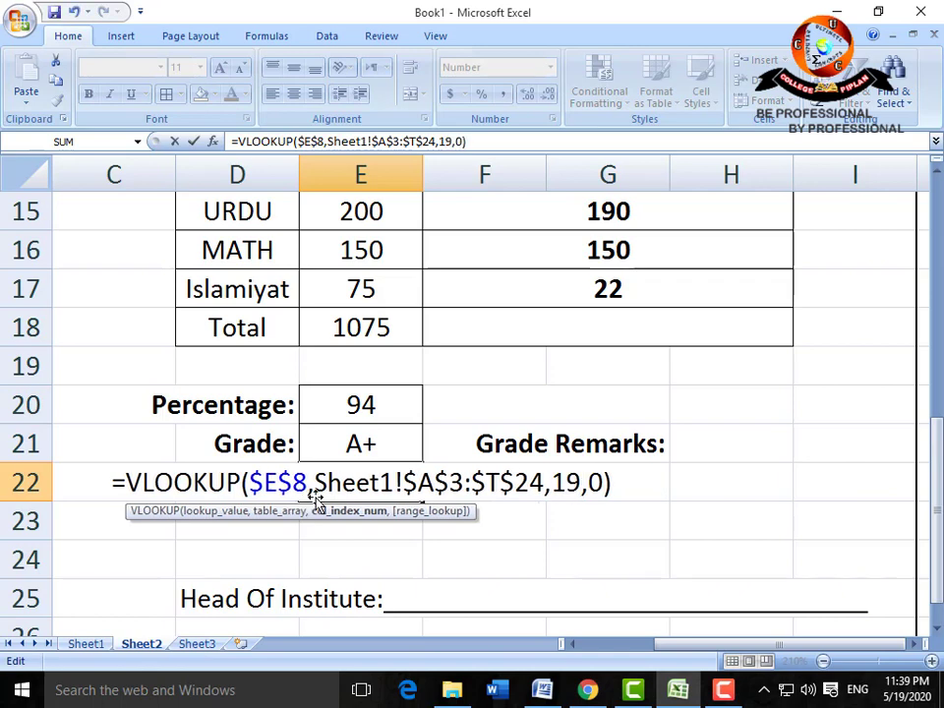
key(Return)
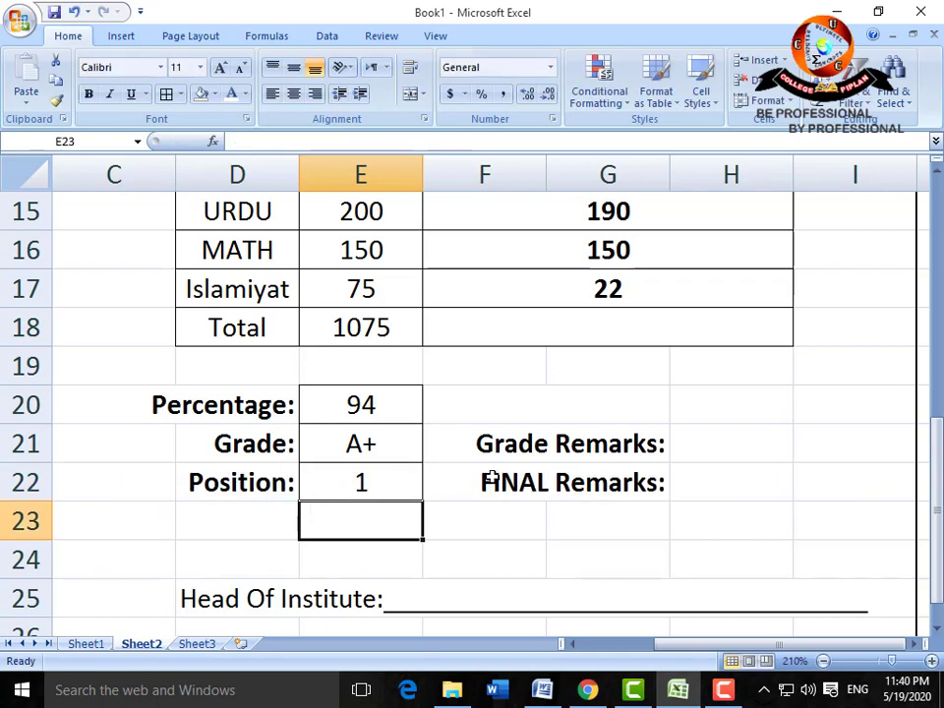
Compare the result card's Position with the first student's POSITION cell S5 on Sheet1
click(86, 644)
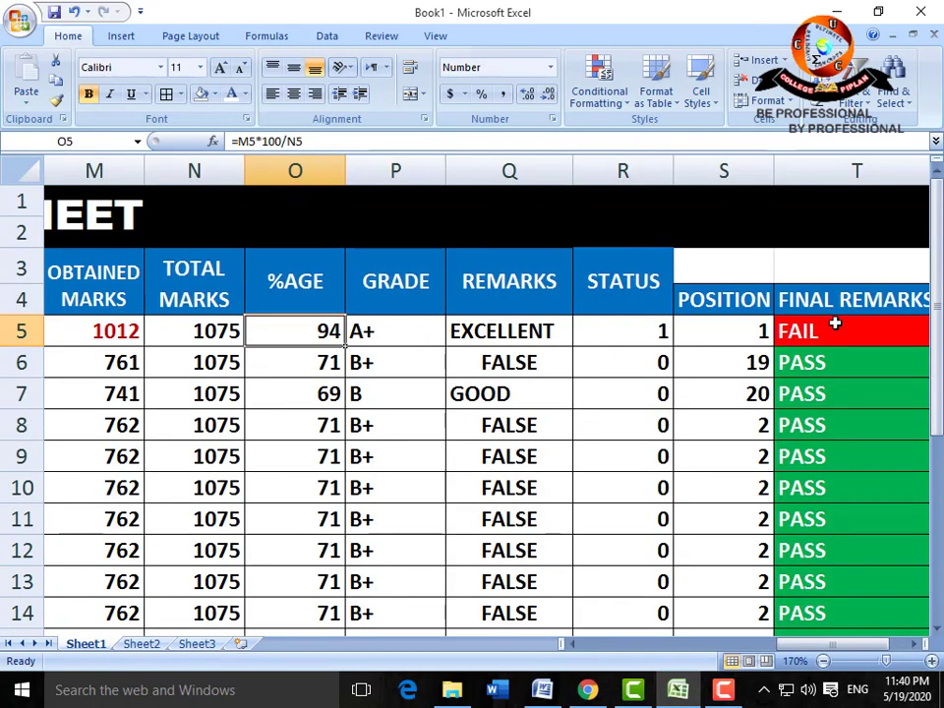
click(736, 335)
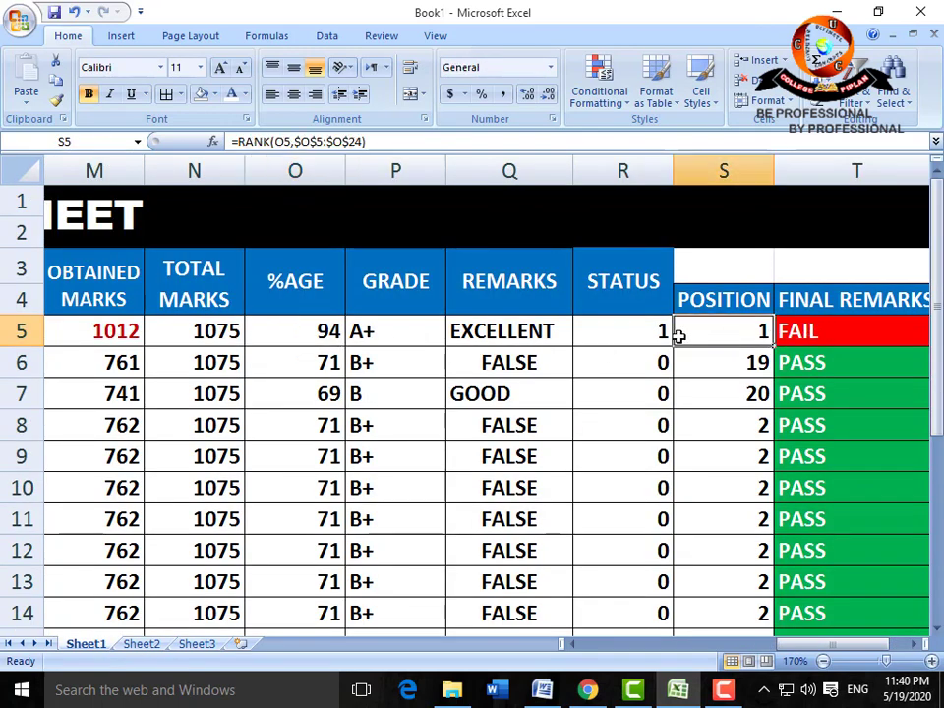
Copy the Position lookup formula from E22 on Sheet2 into the Grade Remarks cell H21
click(637, 336)
click(542, 332)
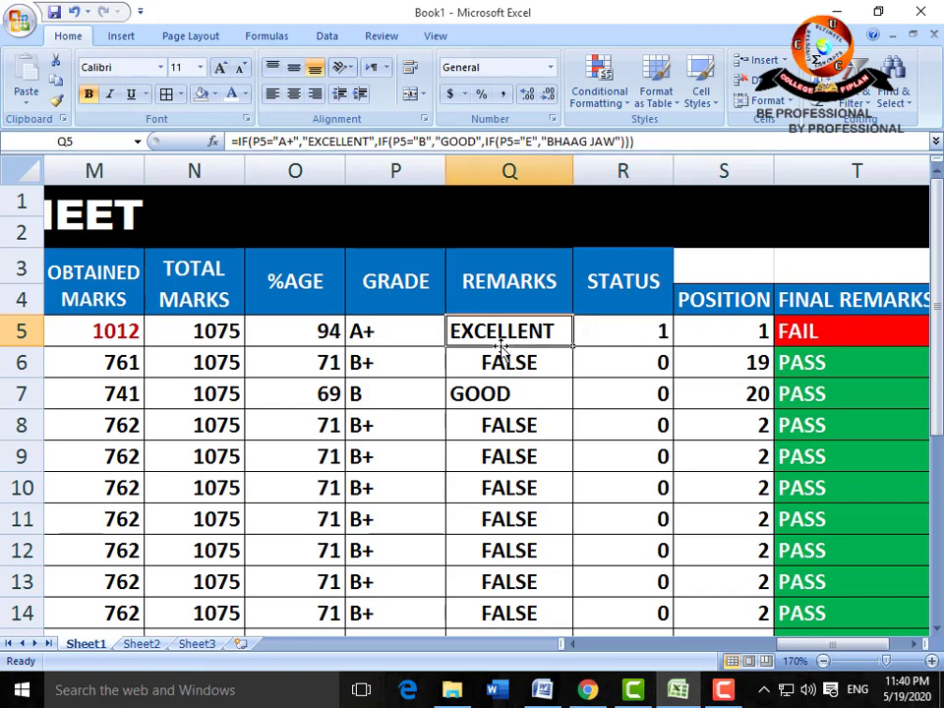
click(140, 644)
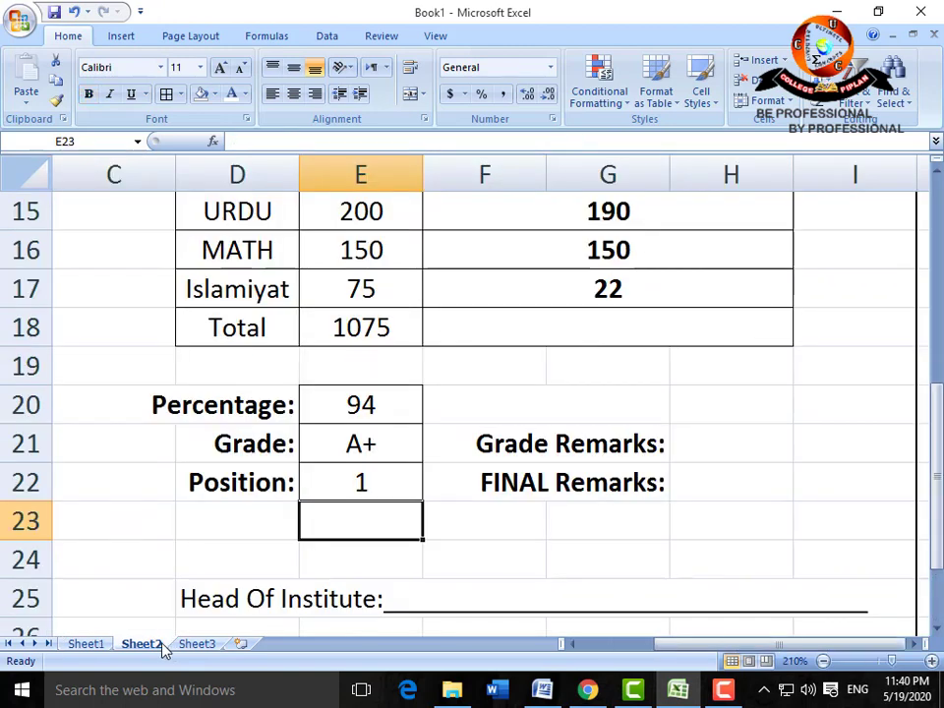
click(392, 485)
right_click(391, 485)
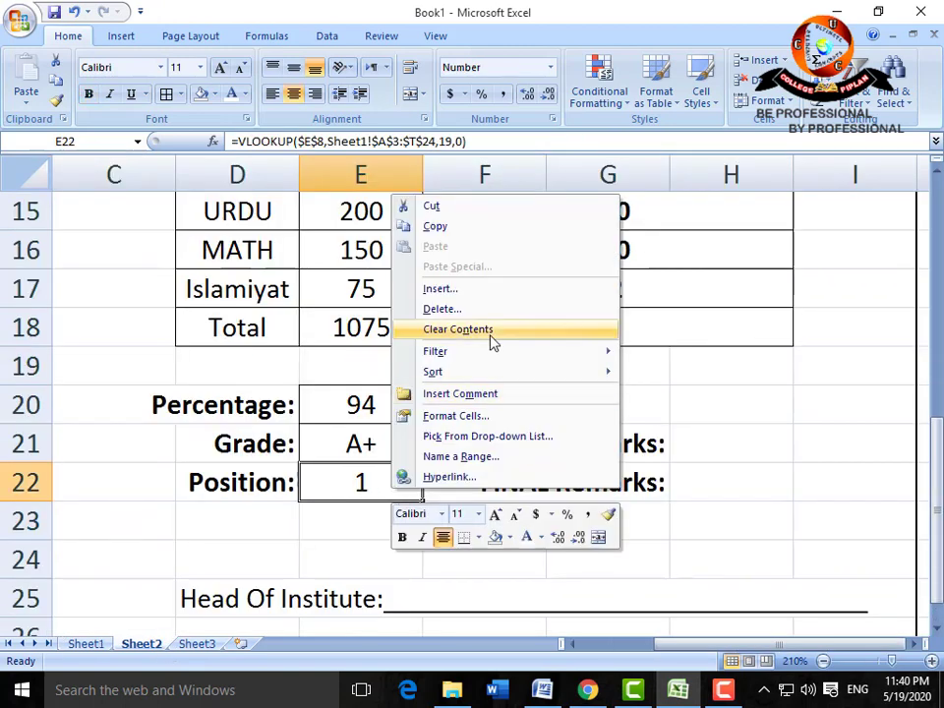
click(474, 228)
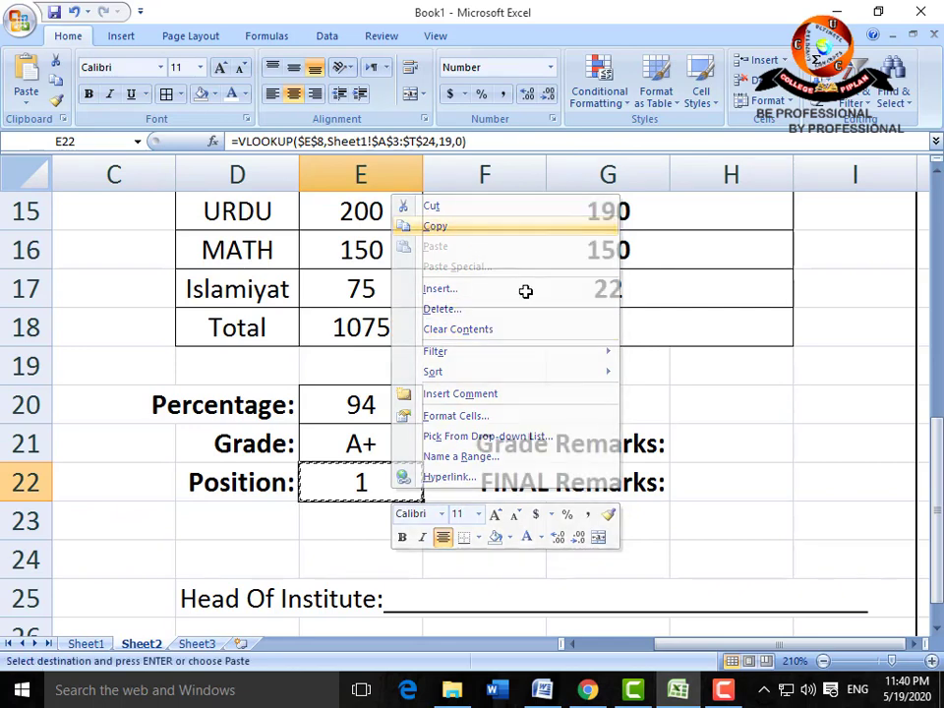
click(684, 439)
key(Return)
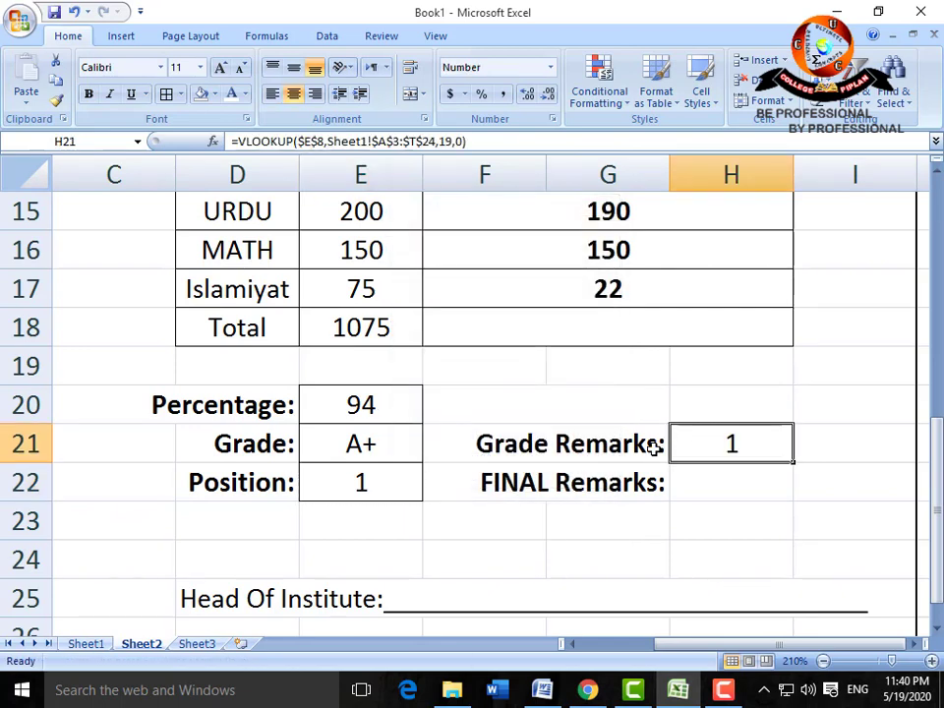
Change the column index of the Grade Remarks VLOOKUP in H21 to 17
key(F2)
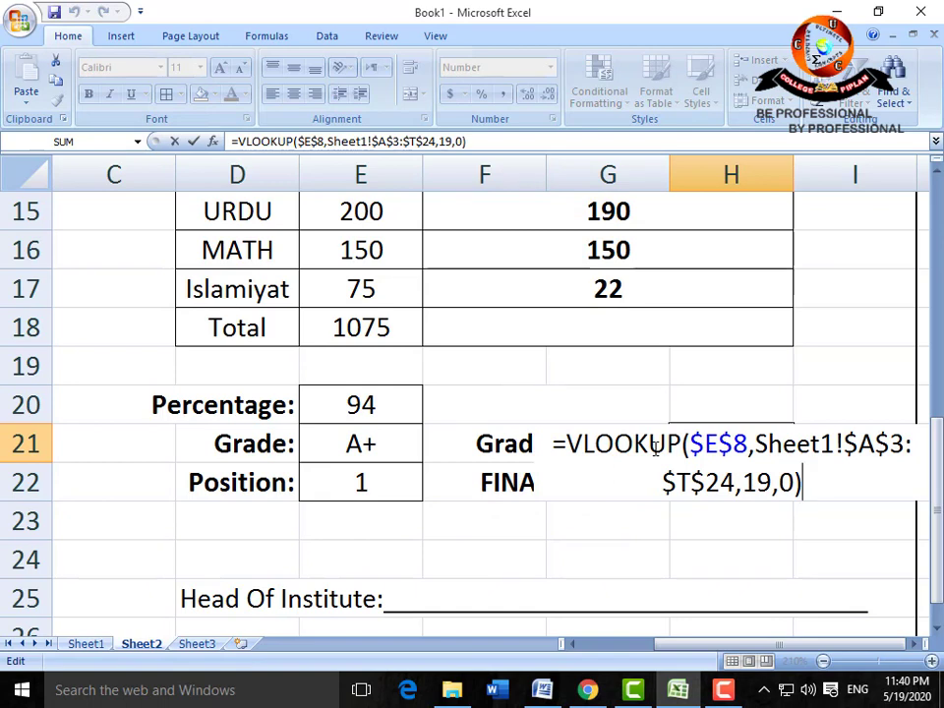
key(Left)
key(Left)
key(Left)
key(BackSpace)
text(7)
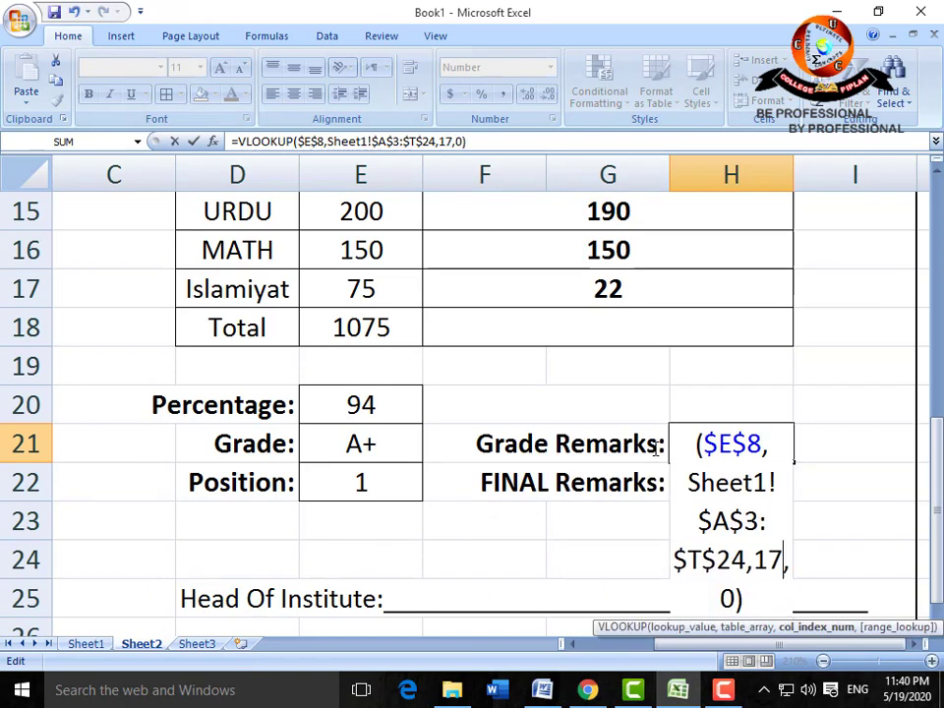
key(Return)
click(744, 441)
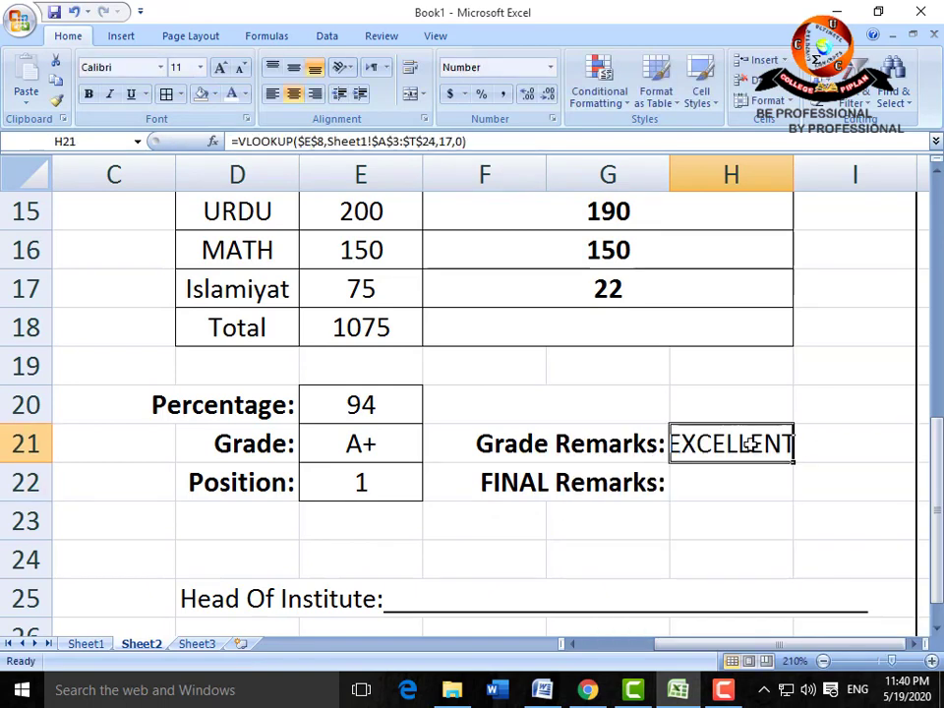
Fill the Grade Remarks formula down into the FINAL Remarks cell H22 and change its VLOOKUP column index to 20
drag(792, 460, 788, 492)
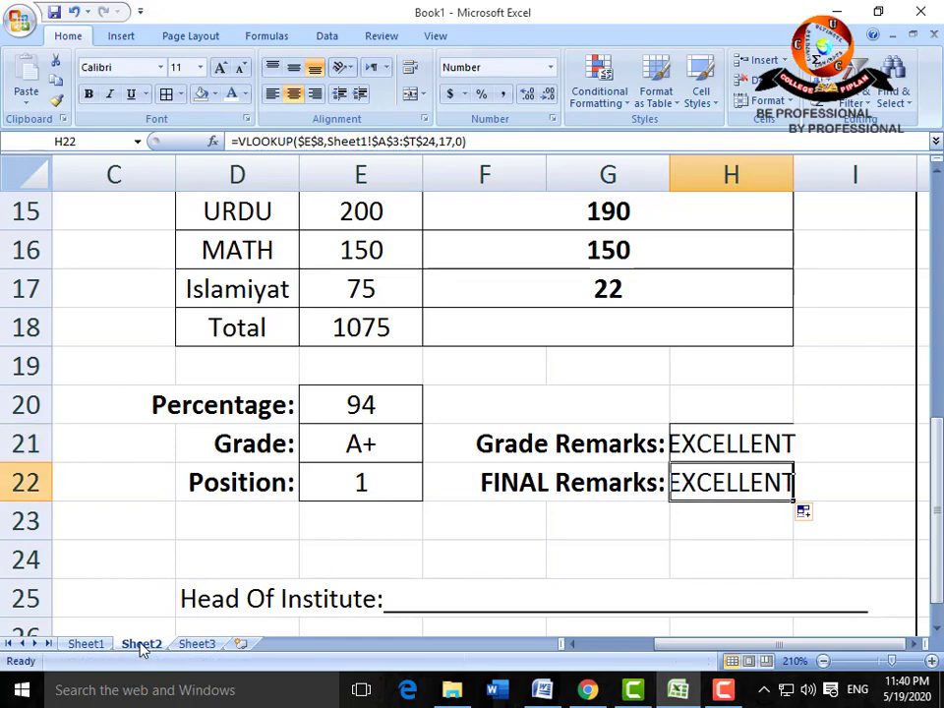
click(85, 643)
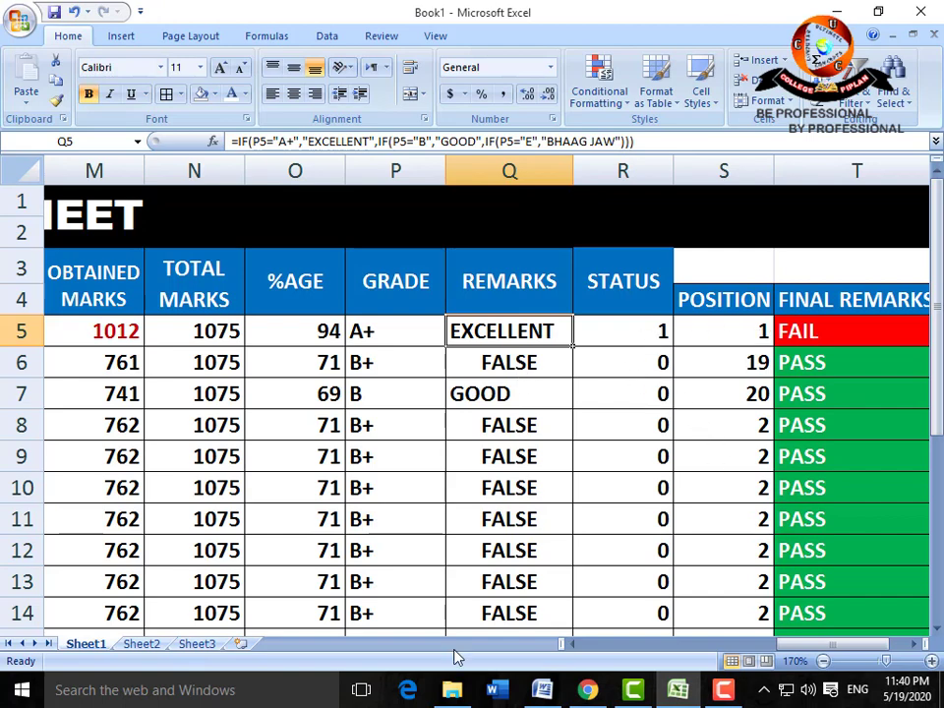
click(141, 646)
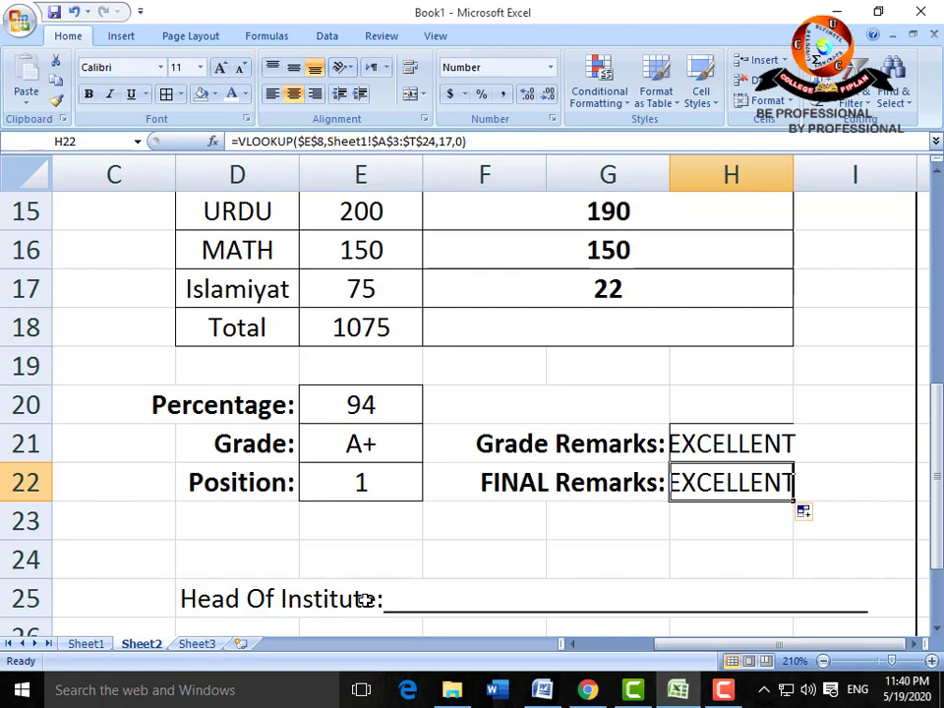
key(F2)
key(Left)
key(Left)
key(Left)
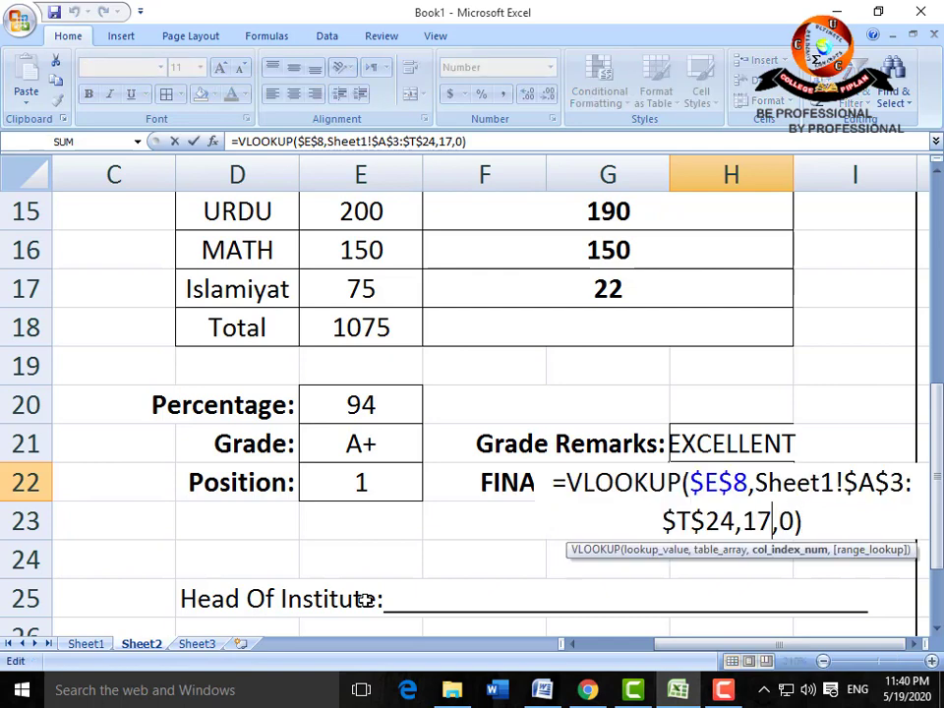
key(BackSpace)
key(BackSpace)
text(20)
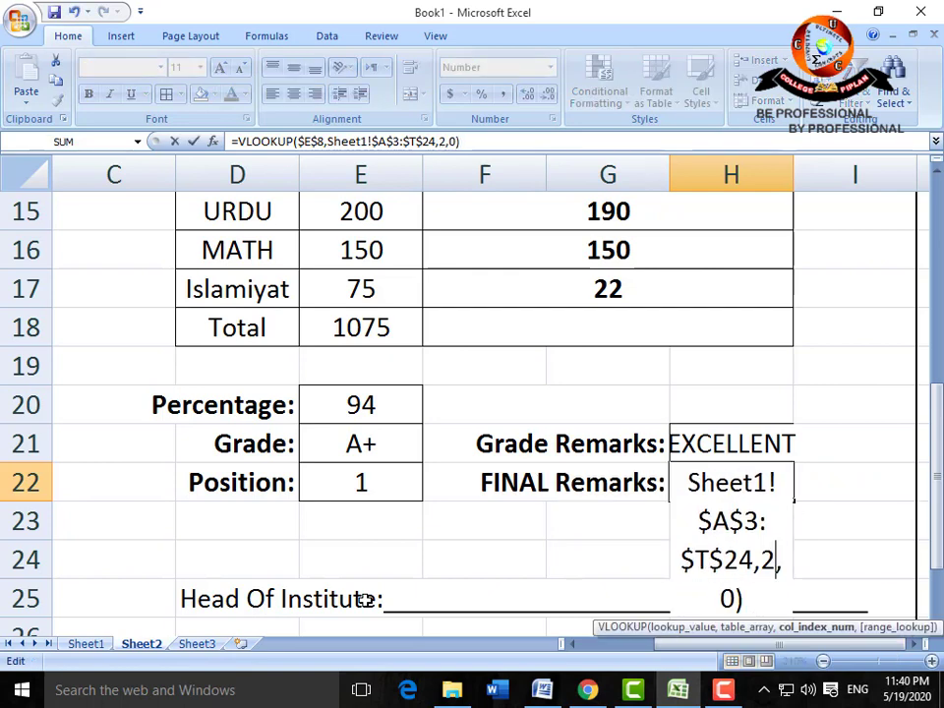
key(Return)
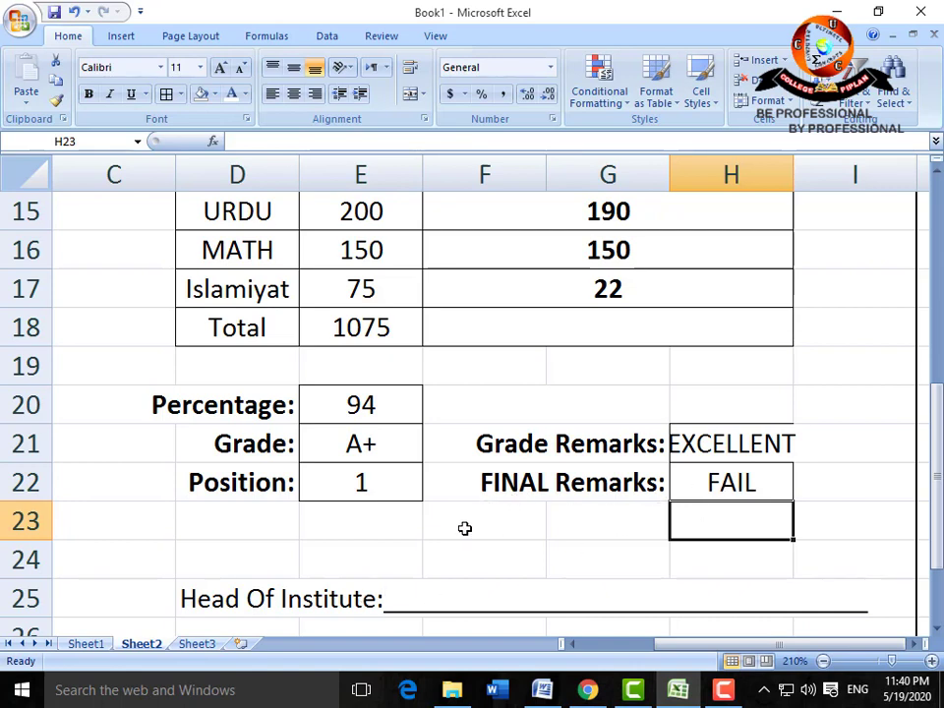
Enter the label STATUS in the merged cell F20 above Grade Remarks
click(514, 400)
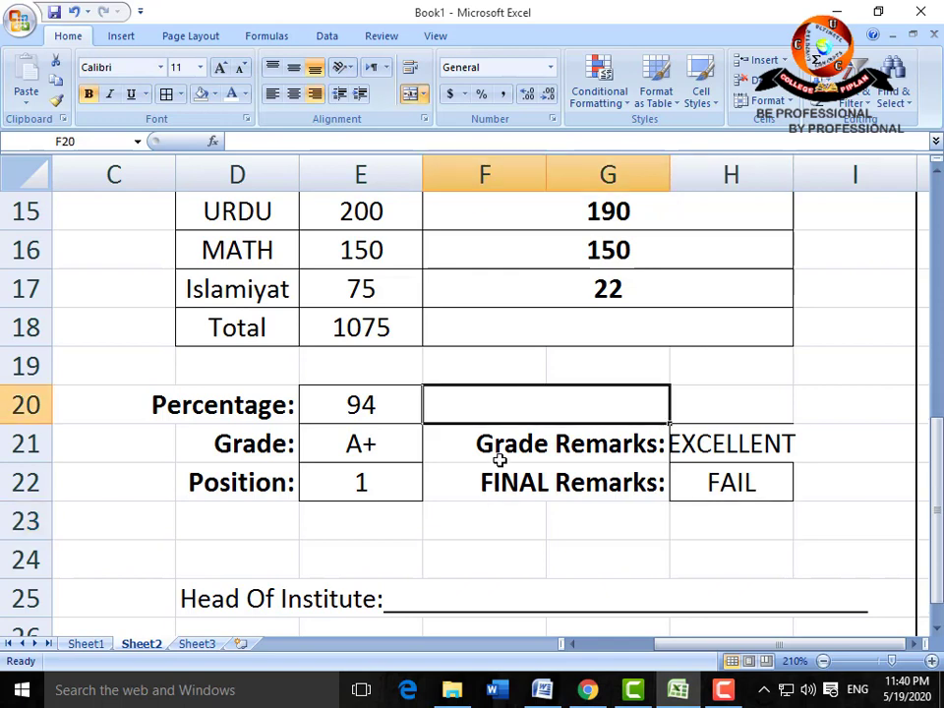
text(STA)
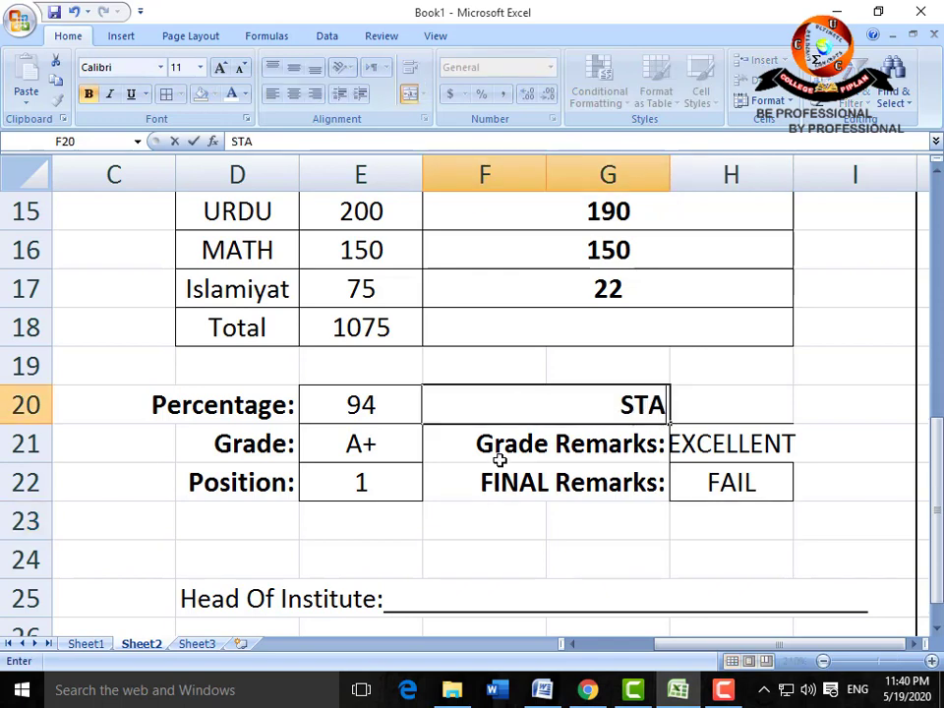
text(TUS)
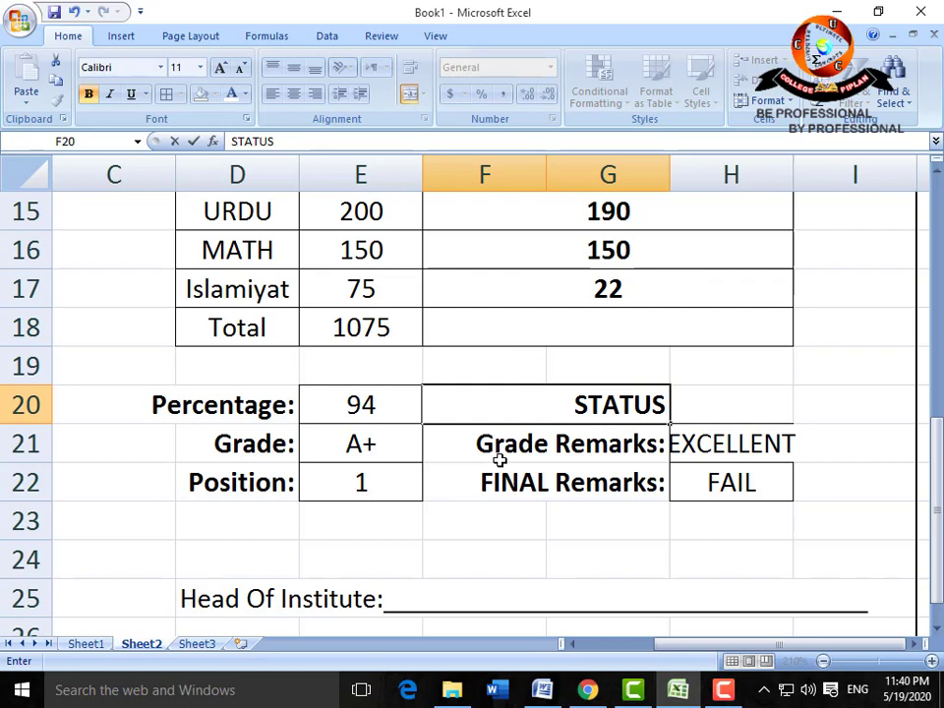
key(Return)
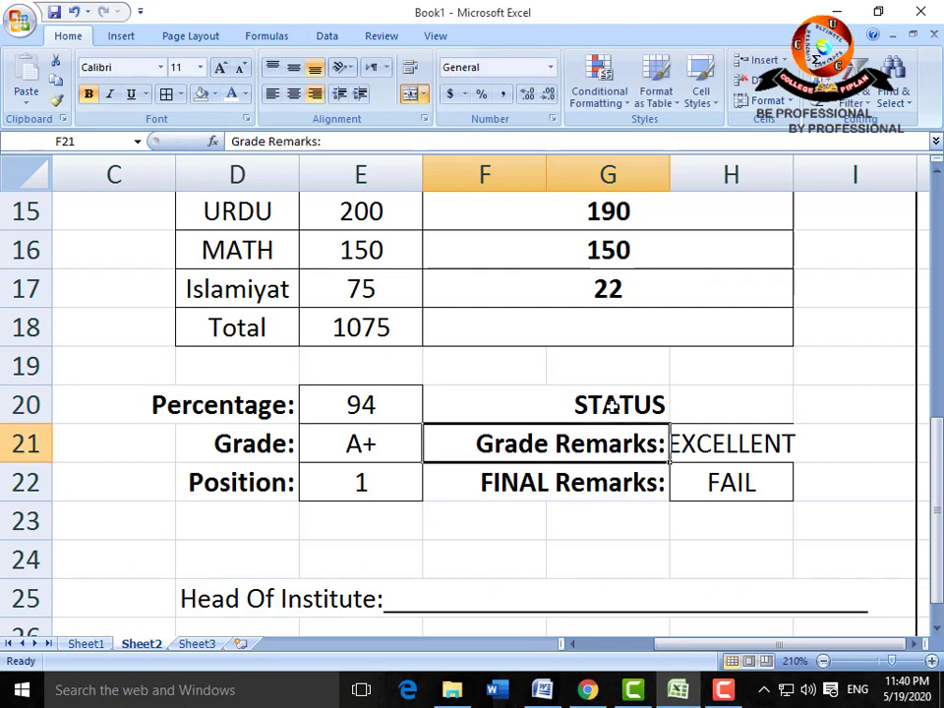
Copy the FINAL Remarks lookup formula from H22 into the STATUS cell H20
click(735, 404)
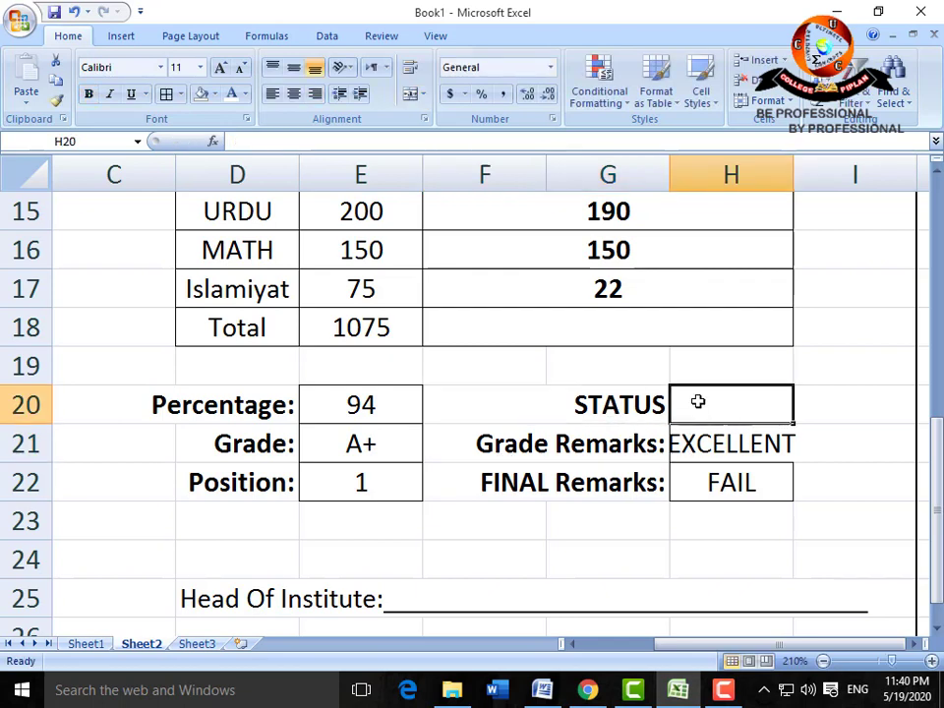
click(733, 479)
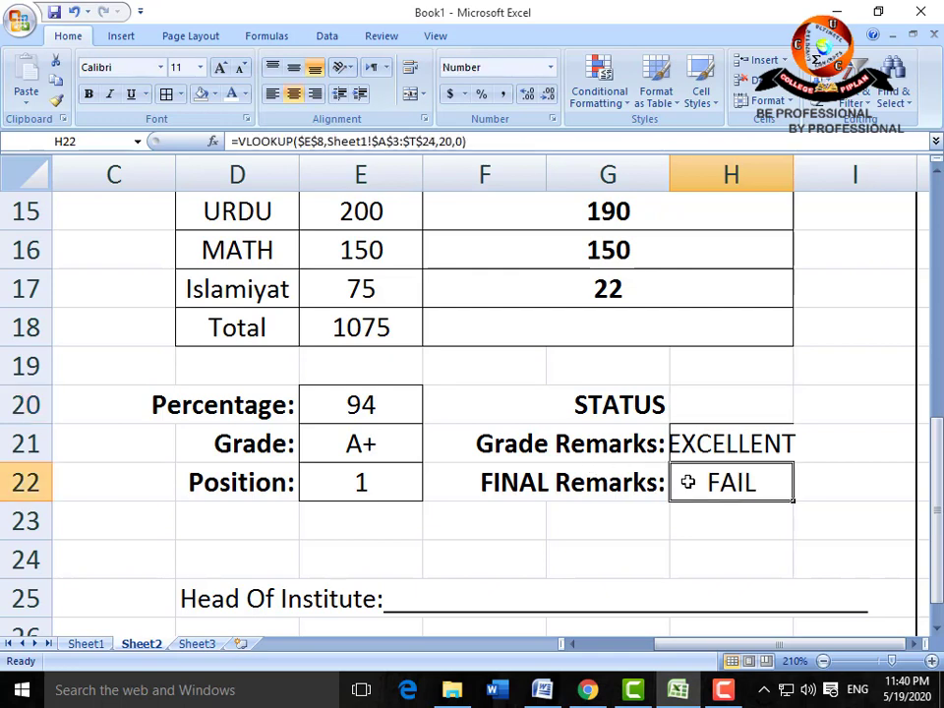
key(ctrl+c)
click(736, 405)
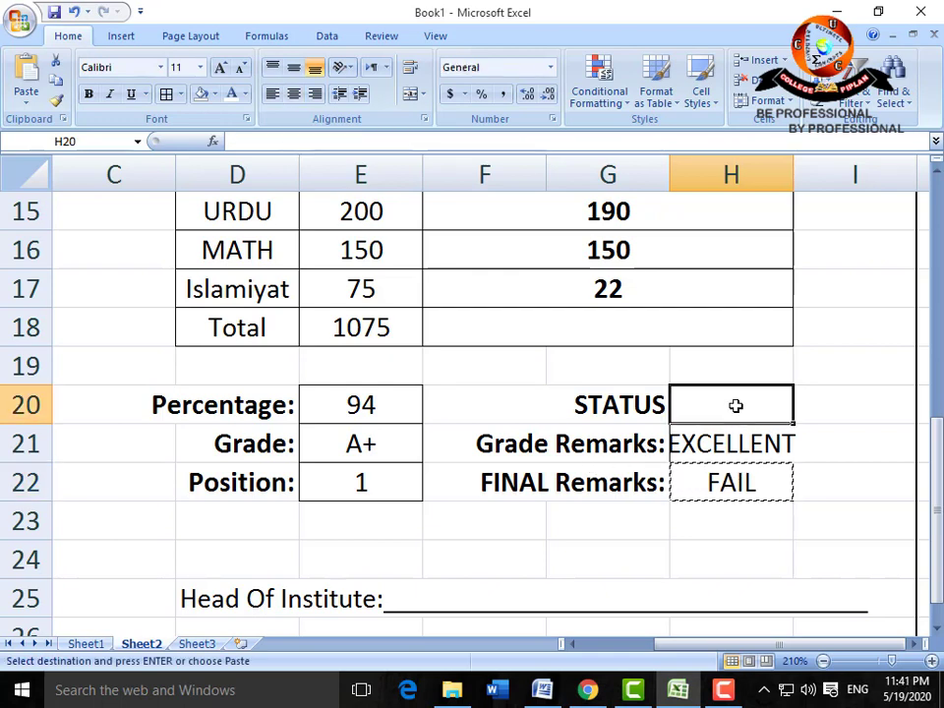
key(Return)
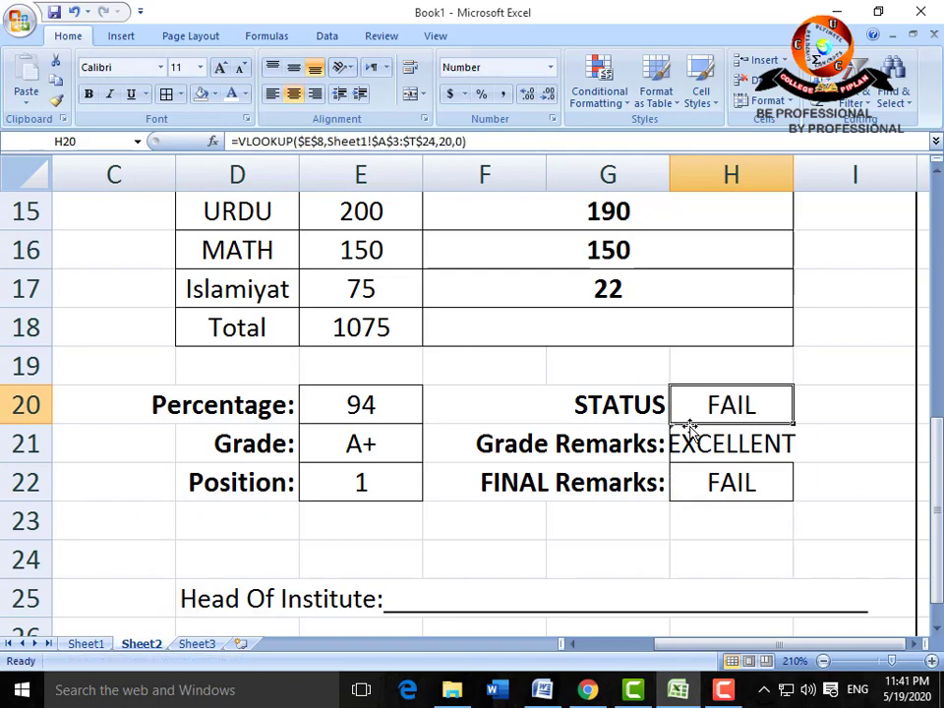
Change the column index of the STATUS VLOOKUP in H20 to 18 to match the STATUS column of Sheet1
click(85, 644)
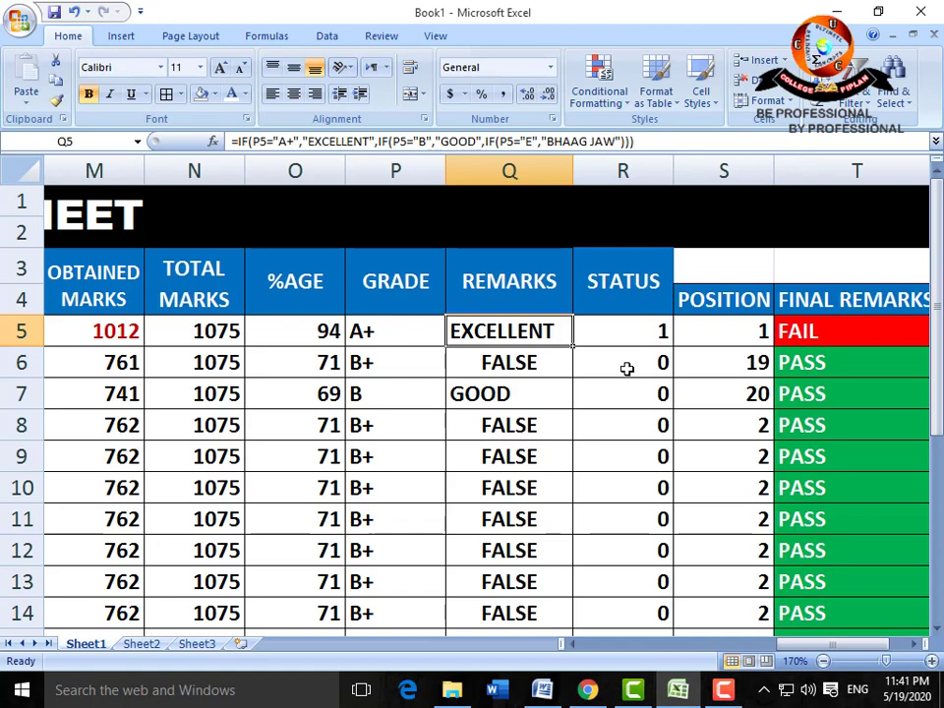
click(155, 645)
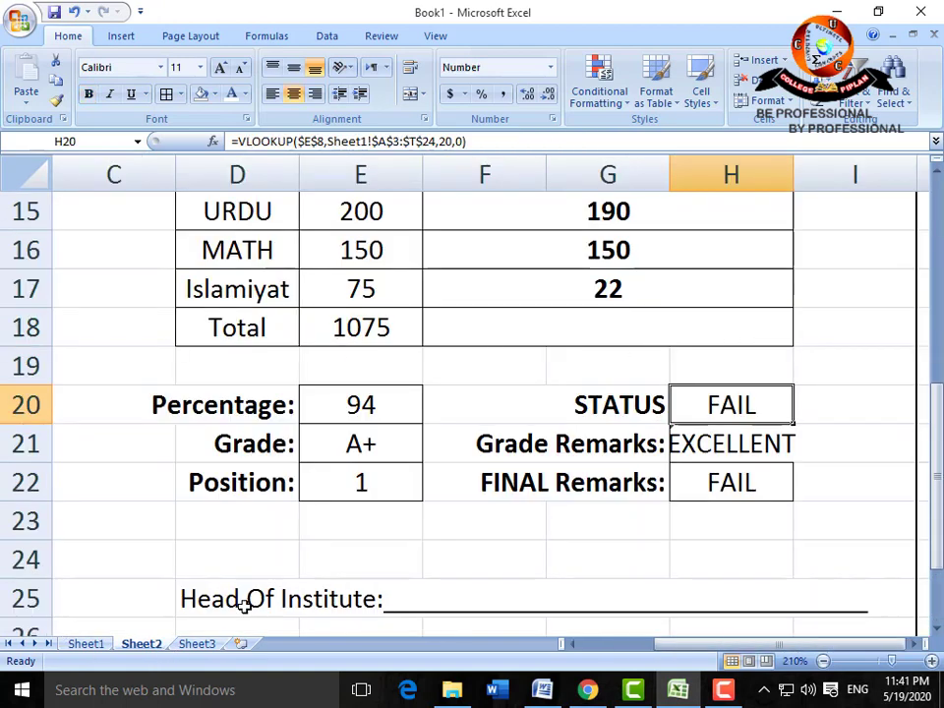
key(F2)
key(Left)
key(Left)
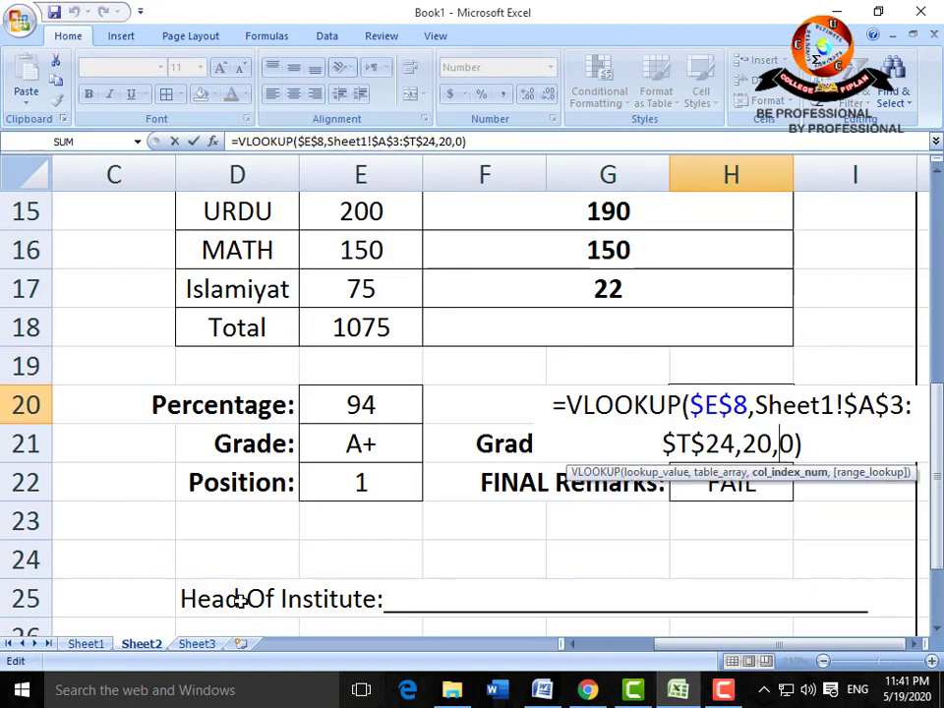
key(BackSpace)
key(BackSpace)
text(17)
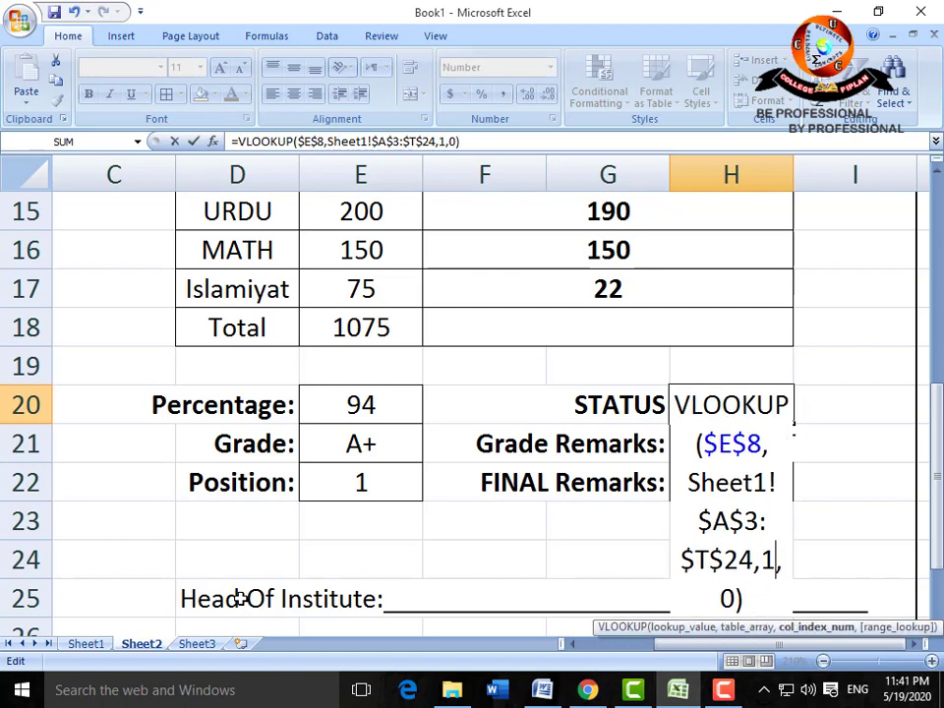
key(Return)
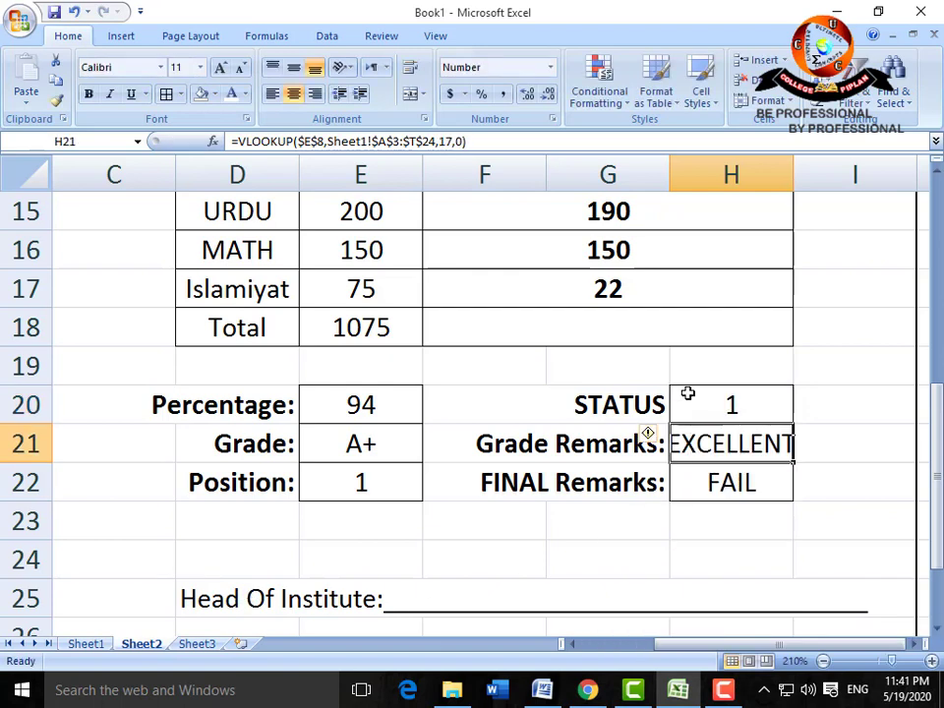
click(688, 393)
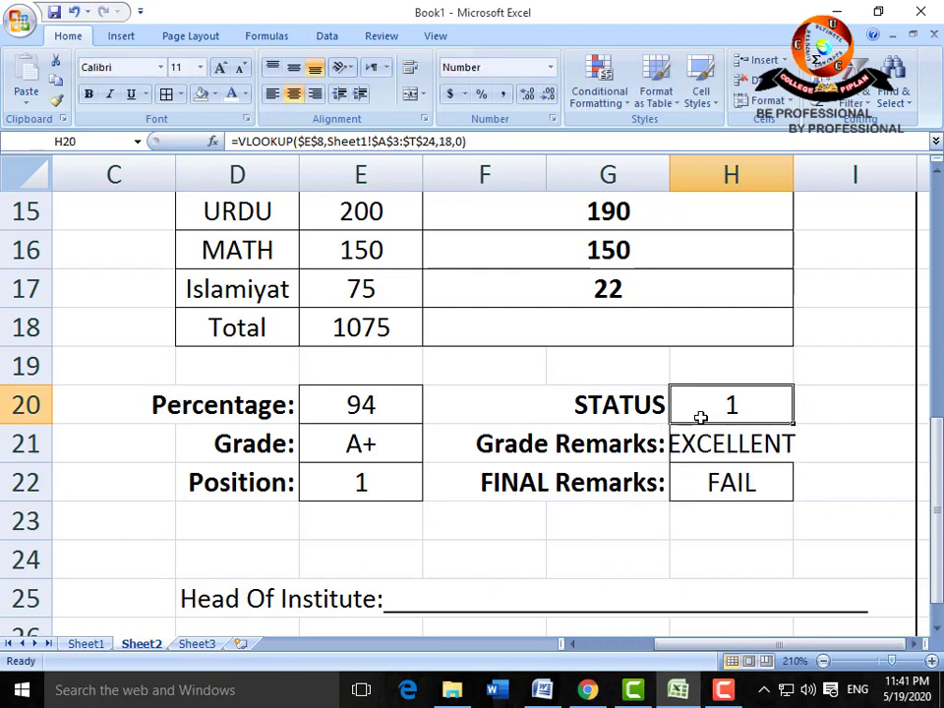
Set the Sr# in cell E8 to 2 and check the result card's lookup fields for that student
click(726, 488)
scroll(537, 590, up, 4)
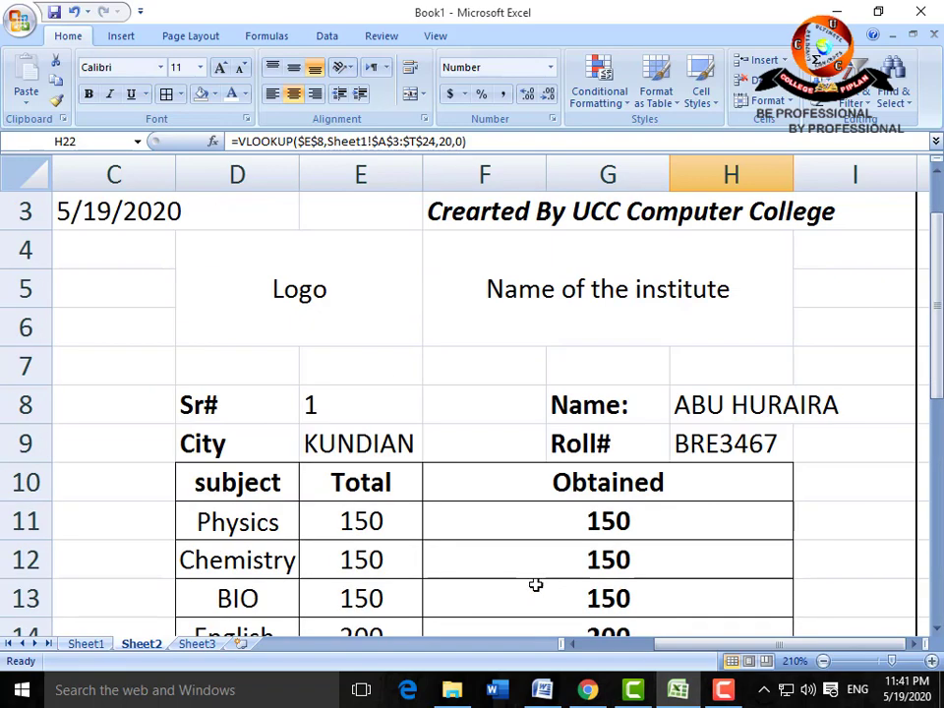
click(356, 406)
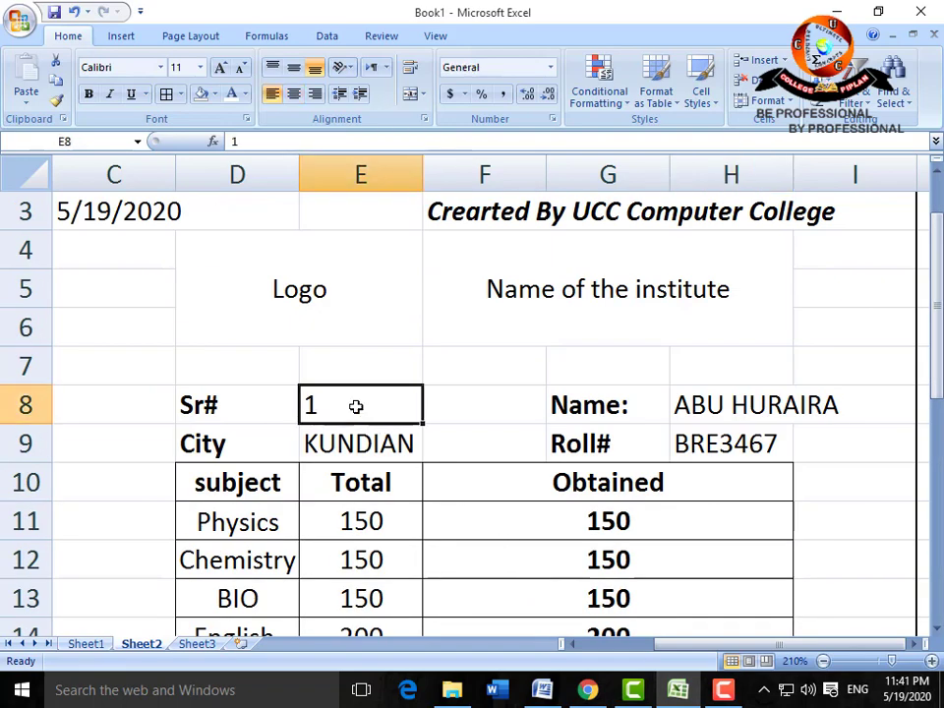
text(2)
key(Return)
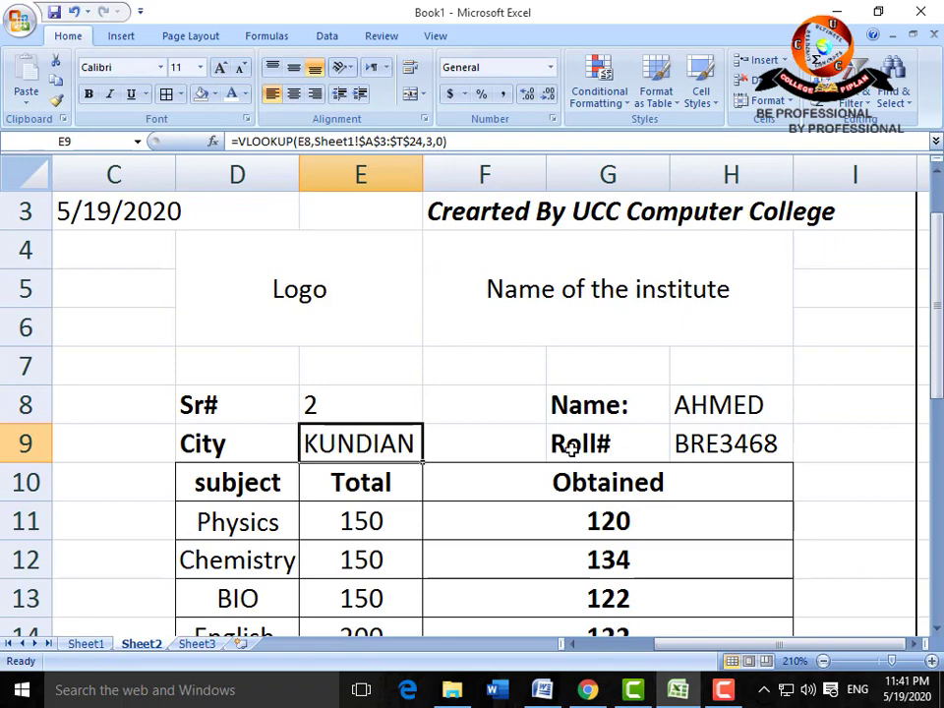
scroll(724, 573, down, 4)
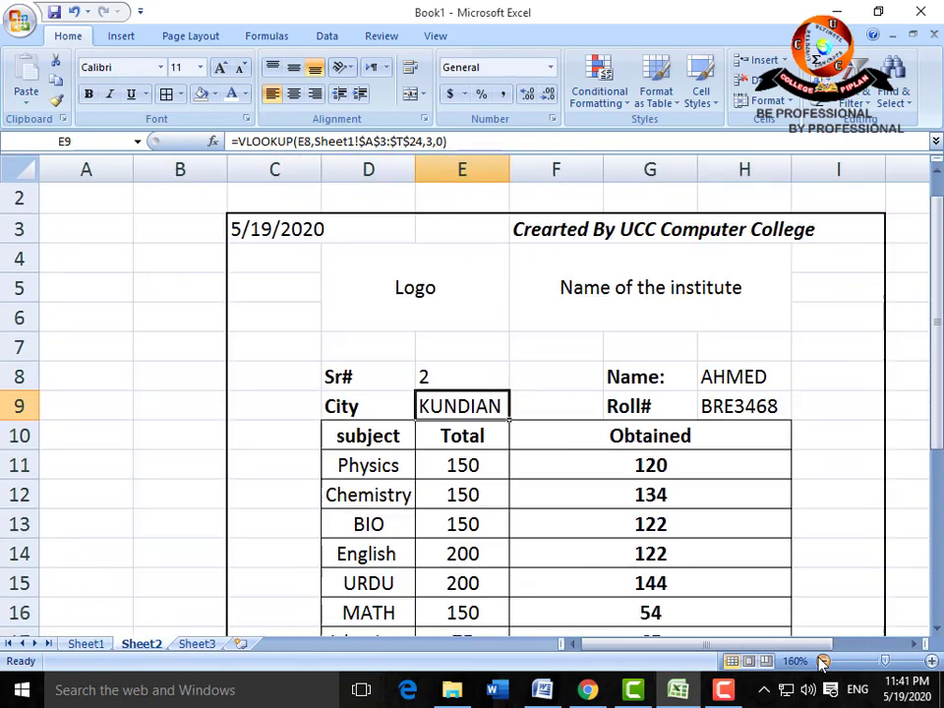
scroll(724, 572, down, 2)
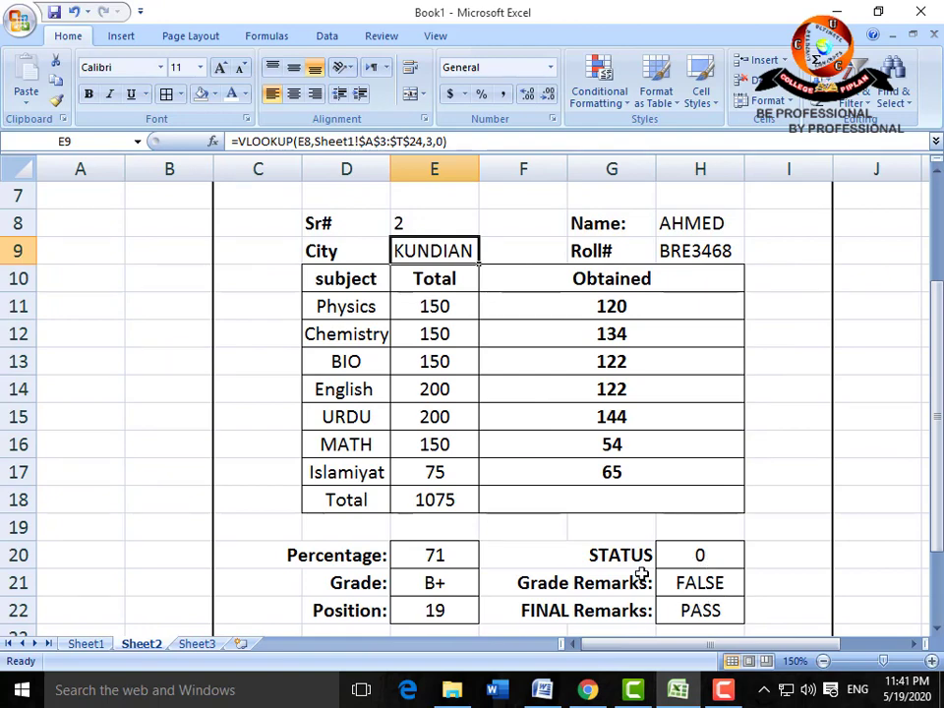
Set the Sr# in cell E8 of the result card to 1
click(823, 661)
click(824, 661)
click(823, 661)
click(823, 661)
click(823, 661)
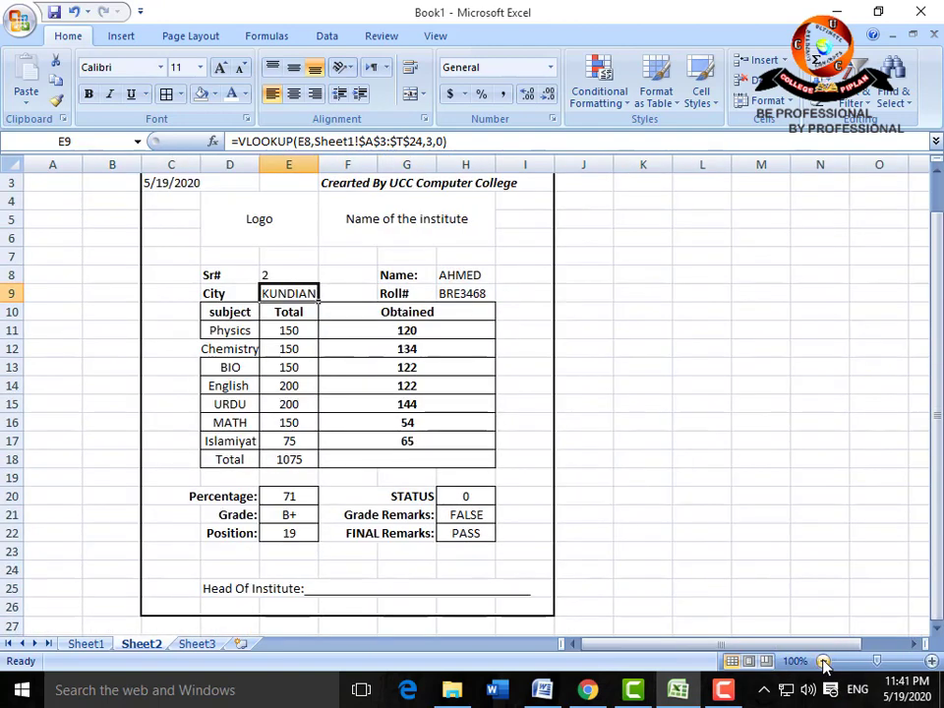
click(823, 661)
click(139, 213)
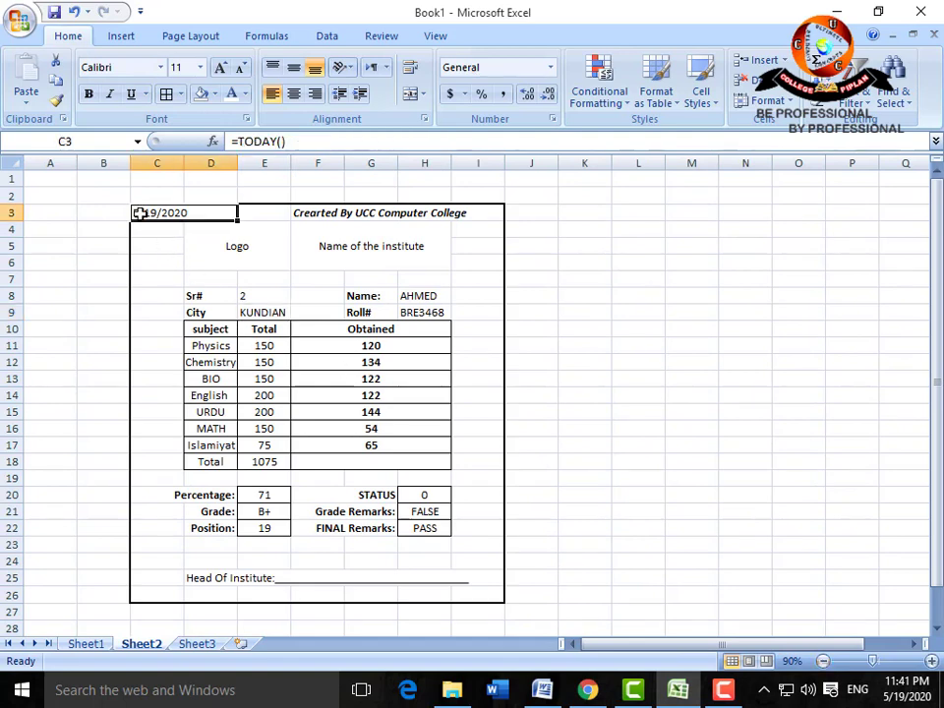
mouse_move(139, 213)
mouse_down()
mouse_move(398, 569)
mouse_move(468, 581)
mouse_up()
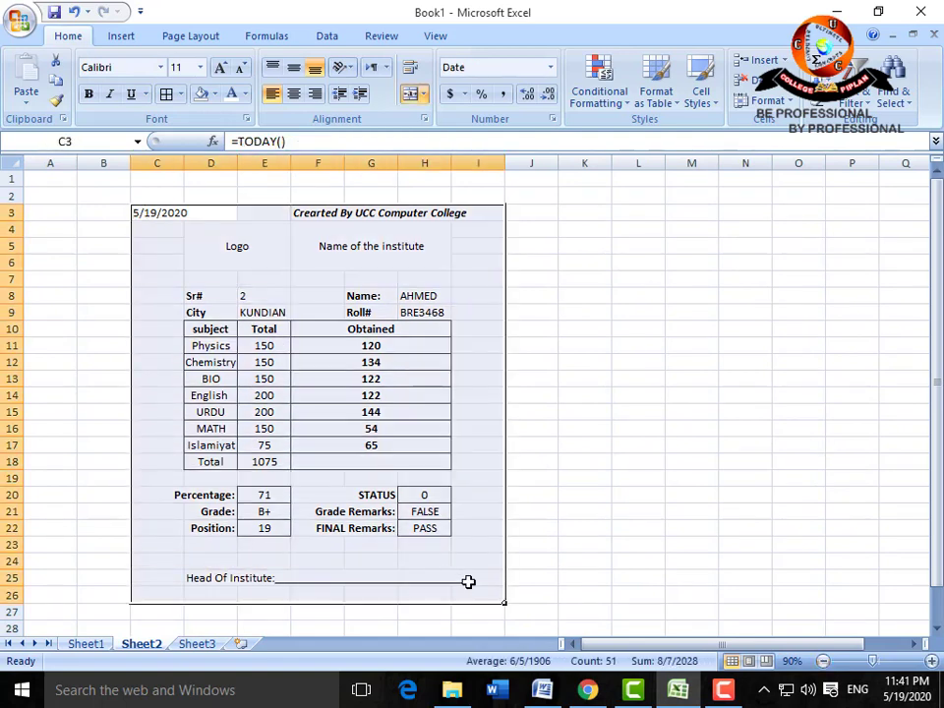
click(250, 299)
text(1)
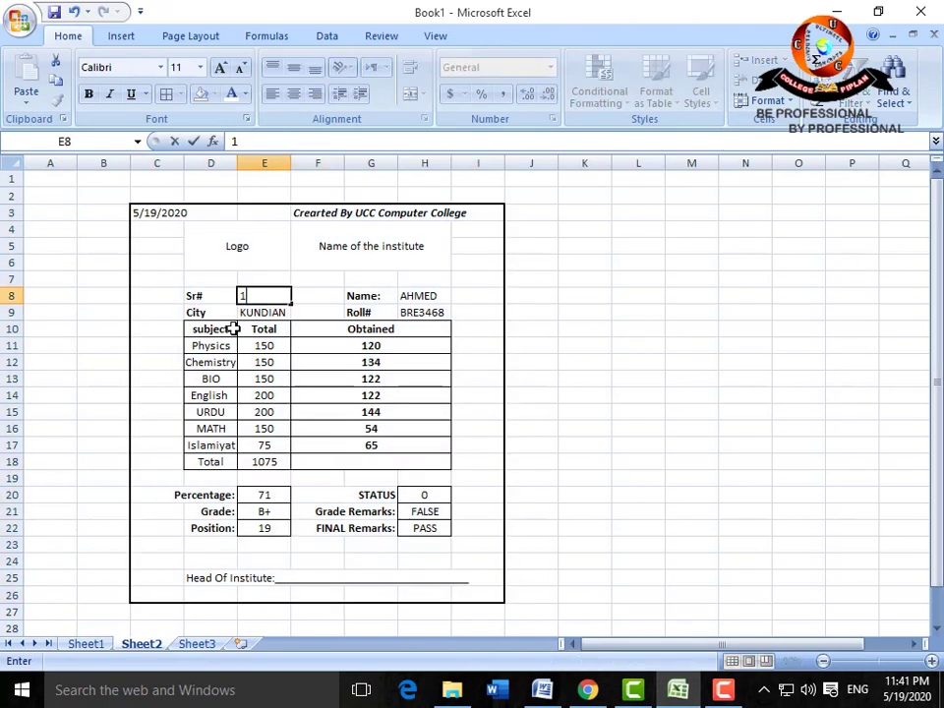
key(Return)
Fill the whole result card C3:I26 rightward to column GB to generate cards for serial numbers 1 to 26
mouse_move(137, 211)
mouse_down()
mouse_move(400, 468)
mouse_move(422, 555)
mouse_move(458, 589)
mouse_move(550, 603)
mouse_up()
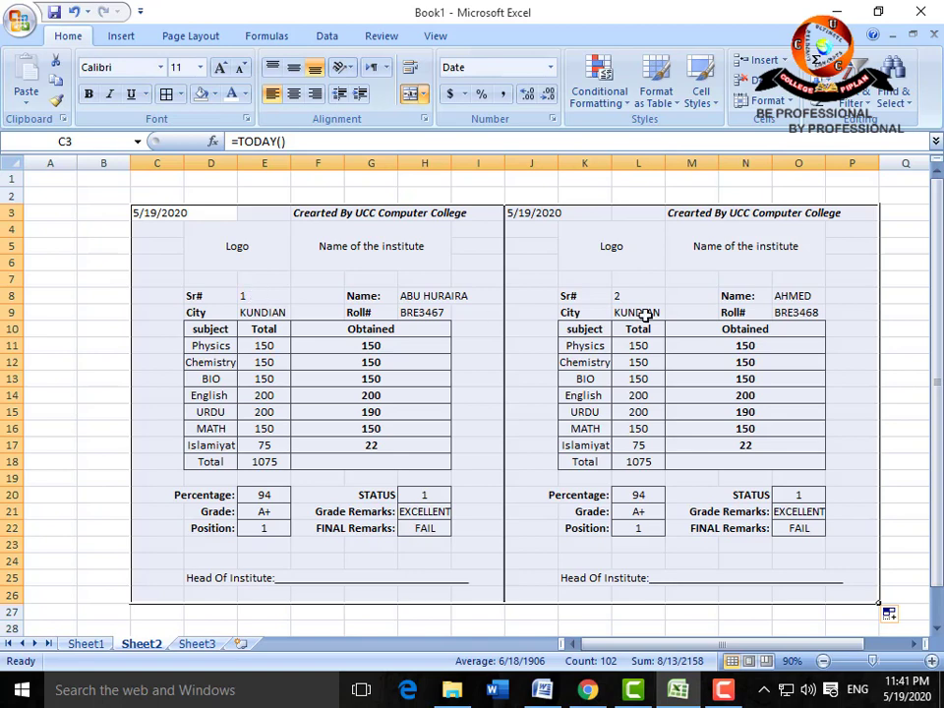
key(ctrl+z)
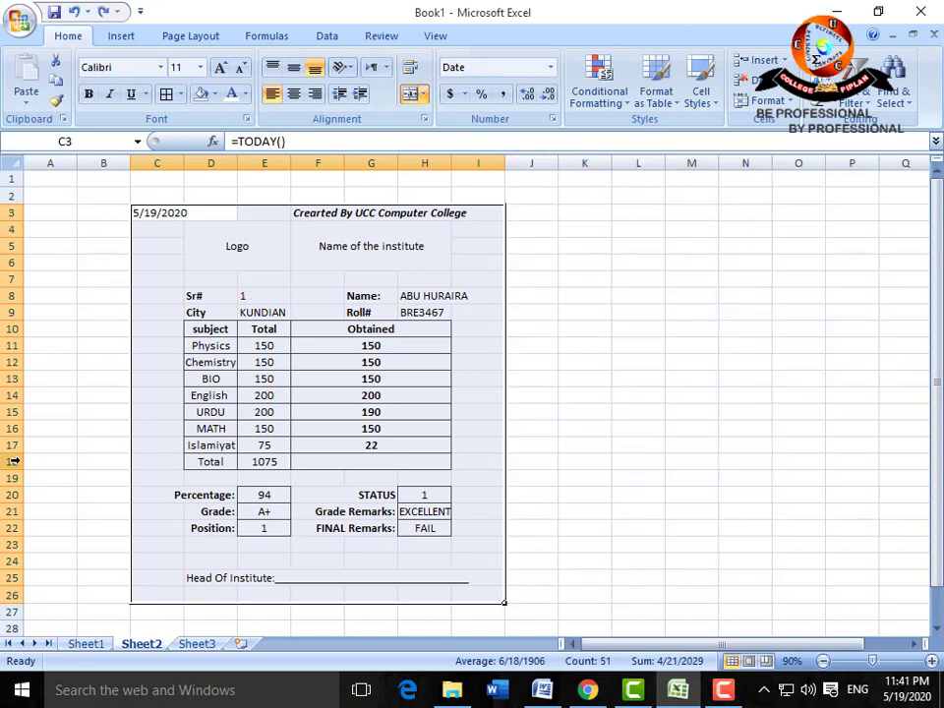
drag(503, 606, 613, 606)
drag(857, 607, 735, 590)
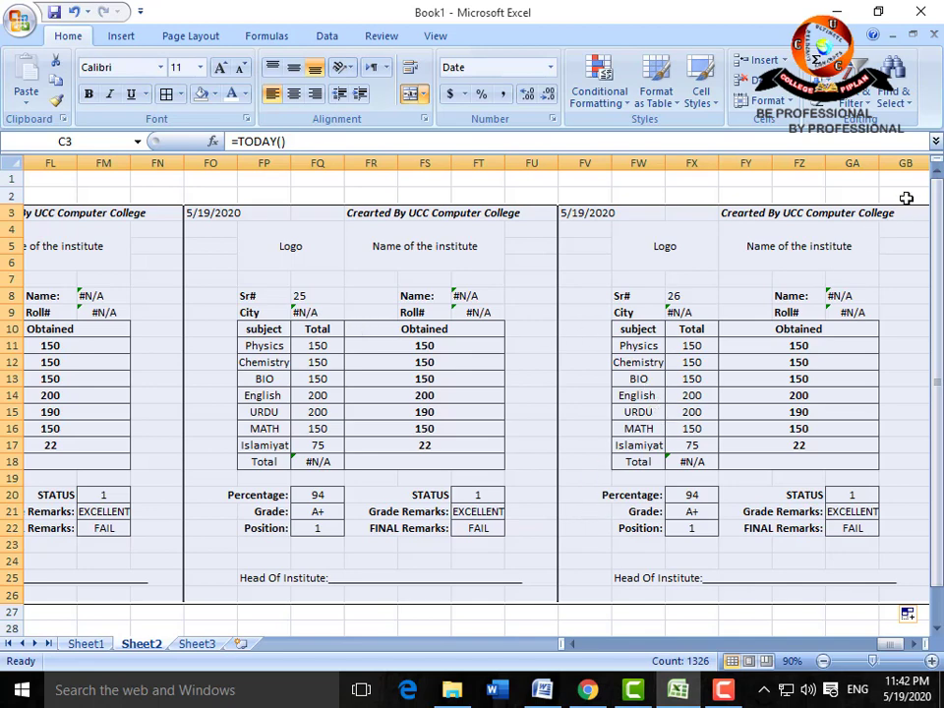
Look back through the copied result cards from Sr# 26 to Sr# 20, checking their lookup fields
click(575, 644)
click(574, 644)
click(574, 645)
click(574, 644)
click(574, 645)
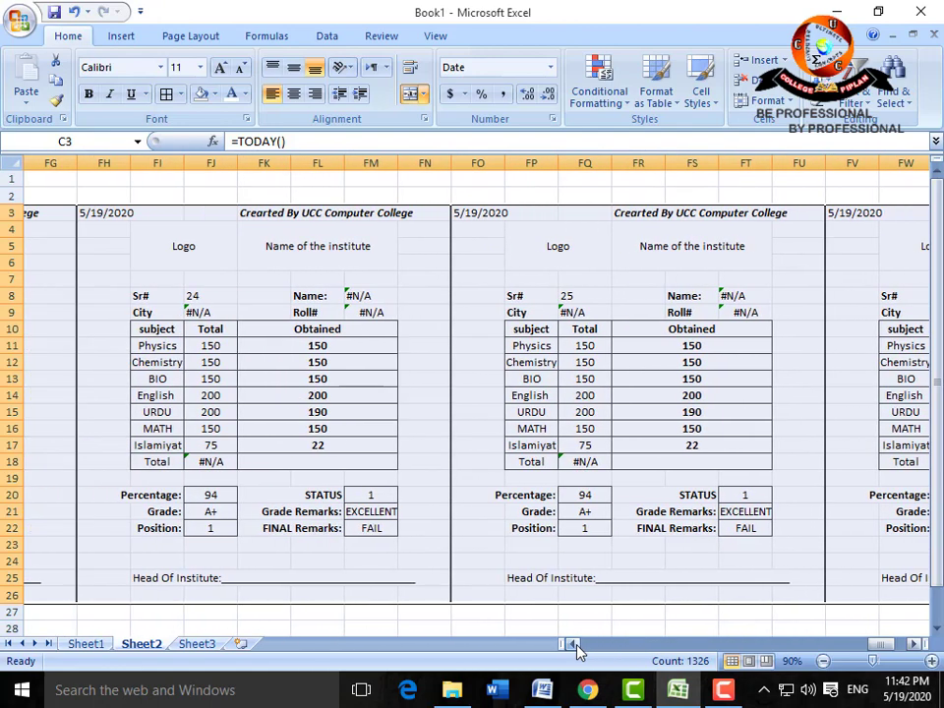
click(574, 644)
click(574, 644)
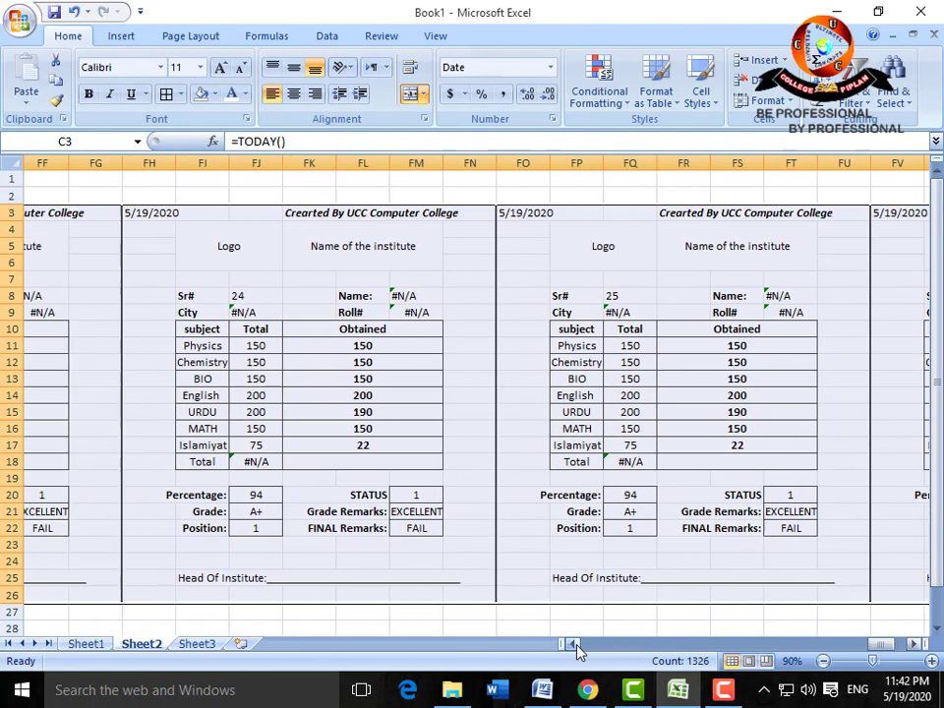
click(574, 644)
click(574, 644)
click(574, 644)
click(574, 644)
click(574, 644)
click(574, 645)
click(574, 645)
click(574, 644)
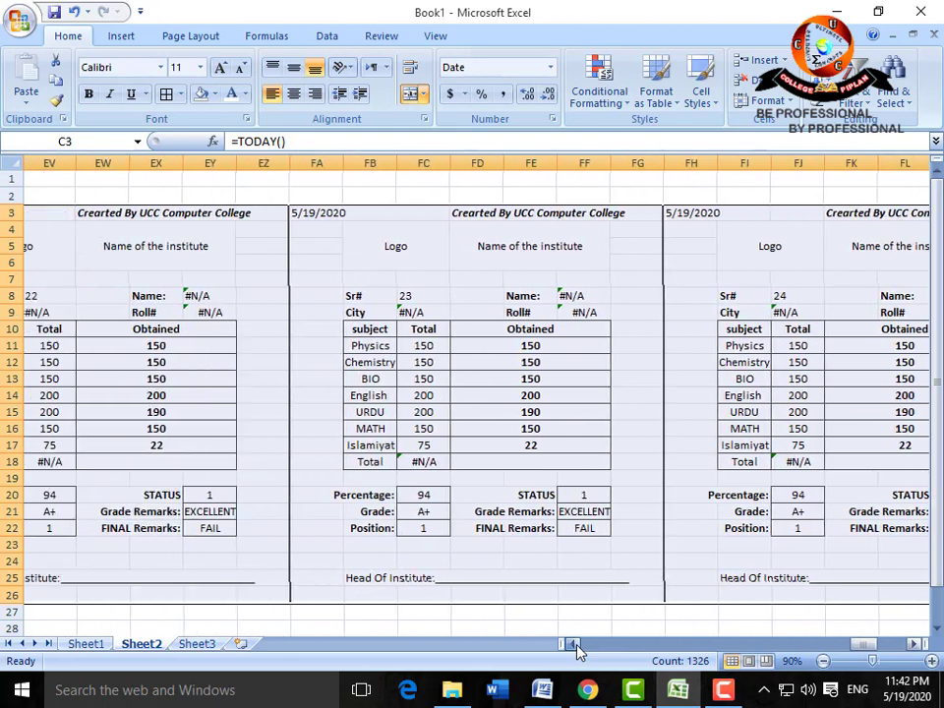
click(574, 645)
click(574, 644)
click(574, 644)
click(574, 644)
click(574, 644)
click(575, 644)
click(574, 644)
click(574, 644)
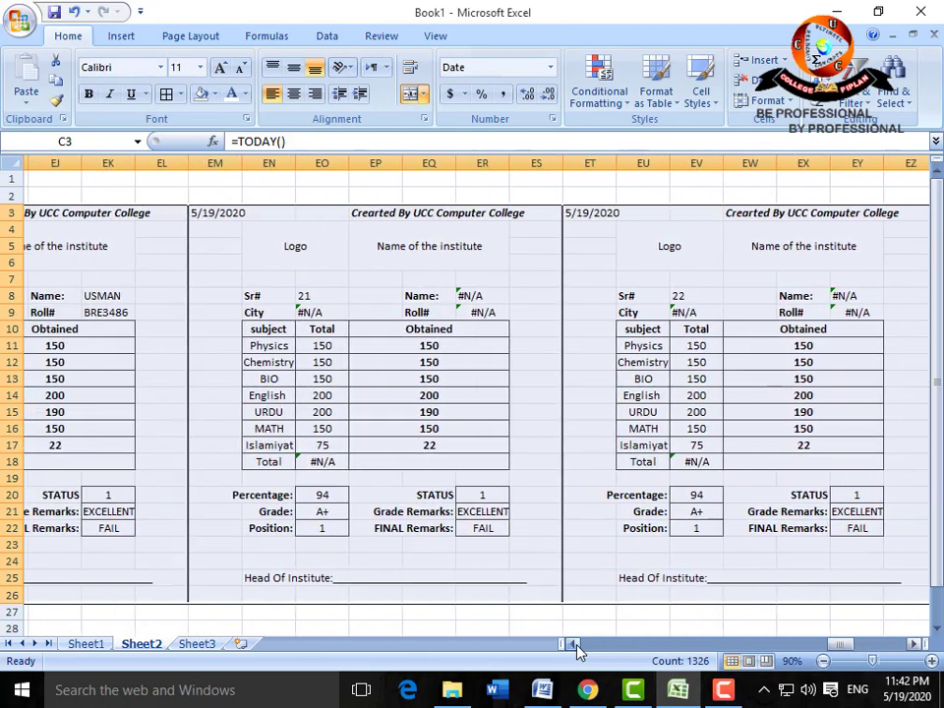
click(574, 644)
click(574, 645)
click(574, 644)
click(575, 644)
click(574, 644)
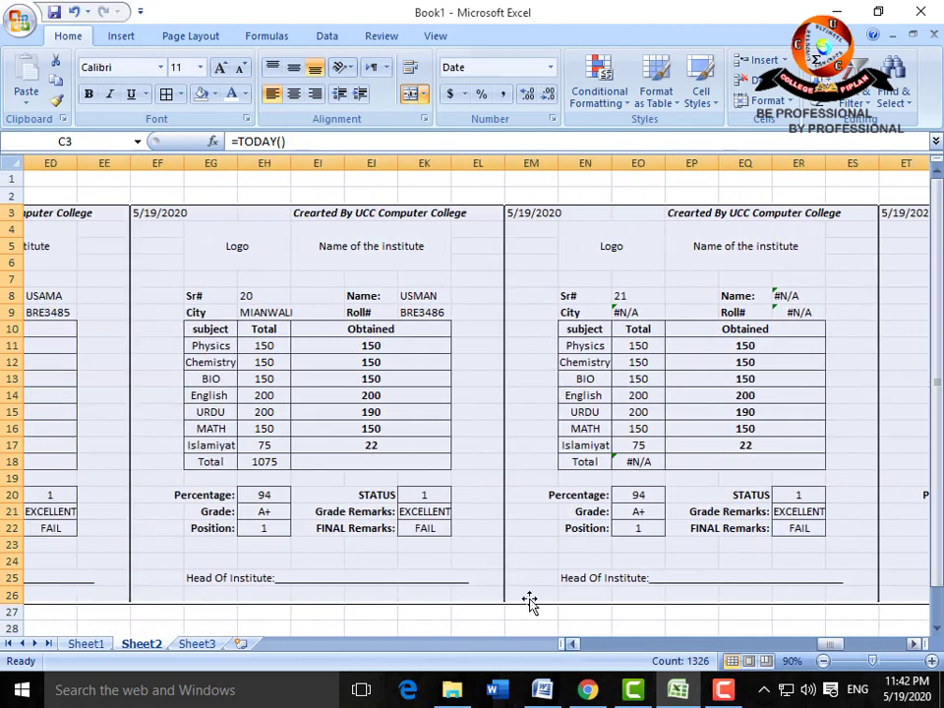
Inspect the serial number, Islamiyat marks and FINAL Remarks formulas in the Sr# 20 card and the Islamiyat formula in the first card
click(425, 448)
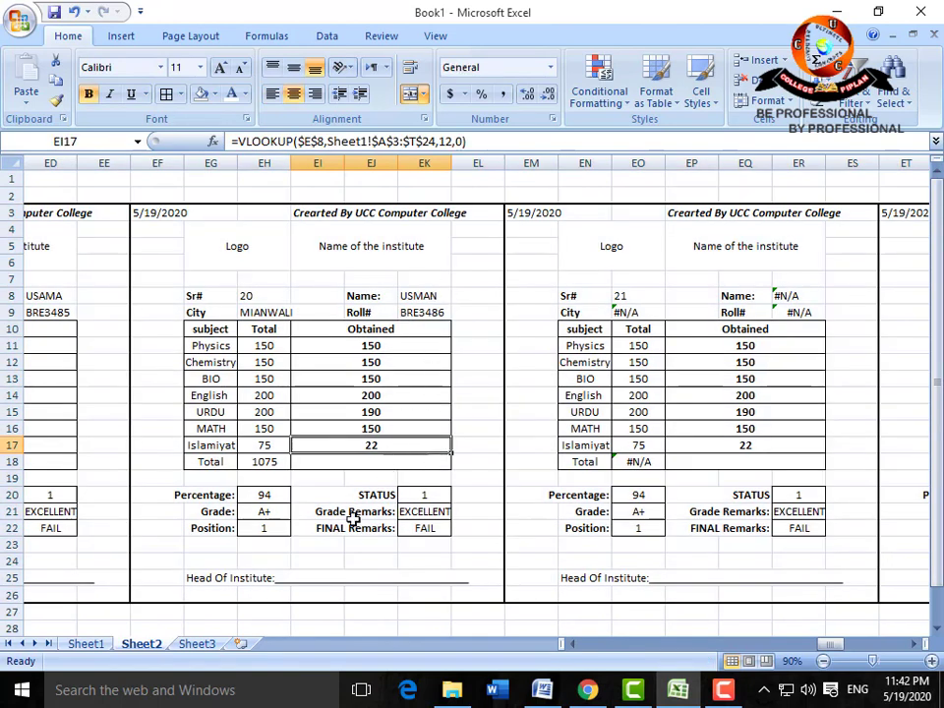
click(265, 297)
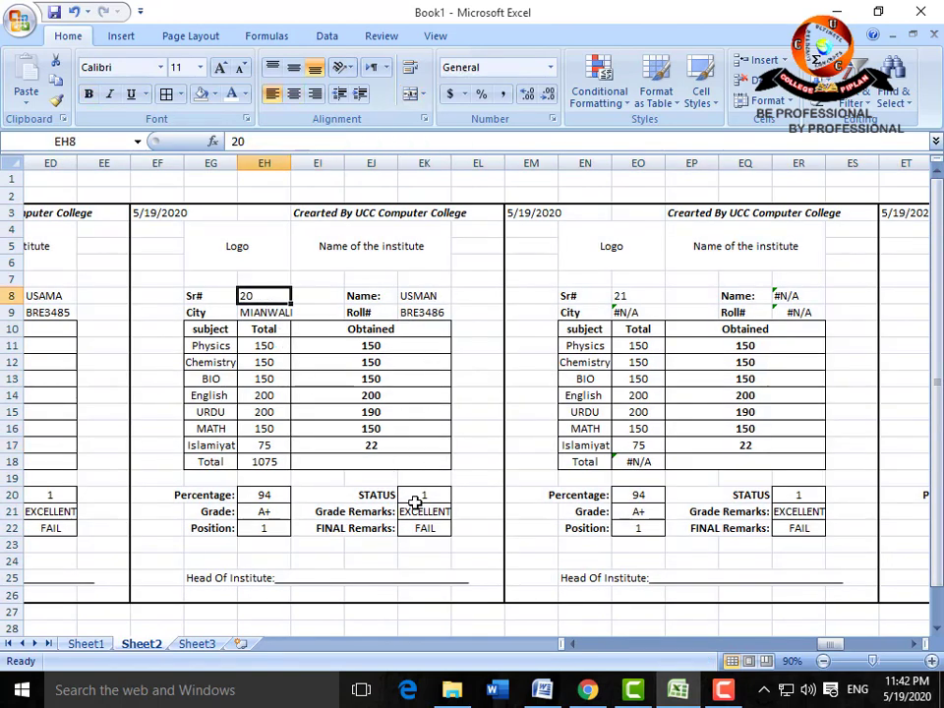
click(433, 532)
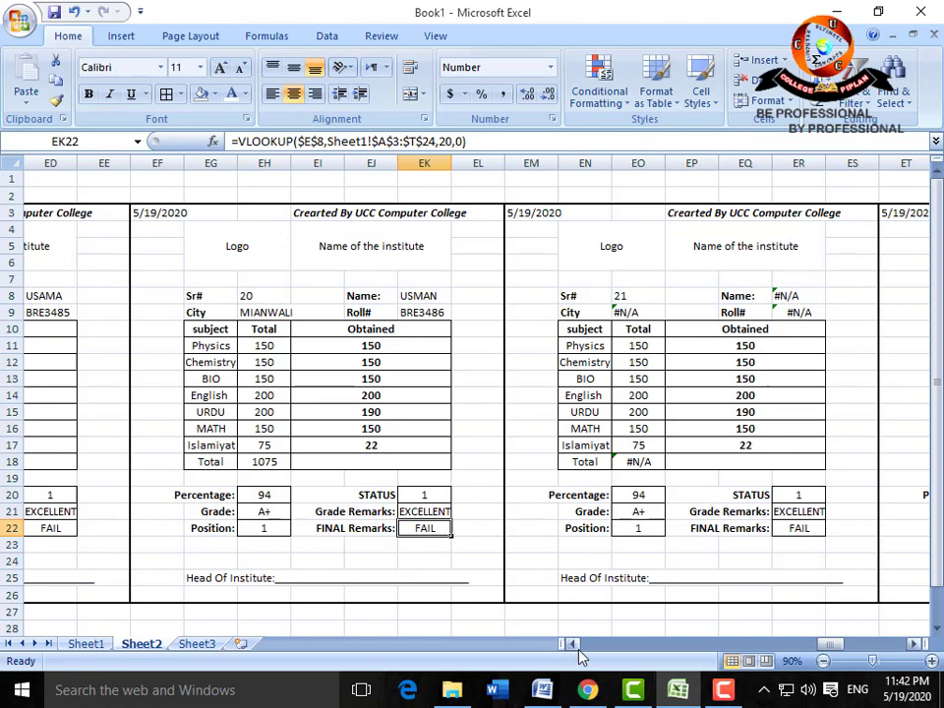
scroll(548, 637, left, 5)
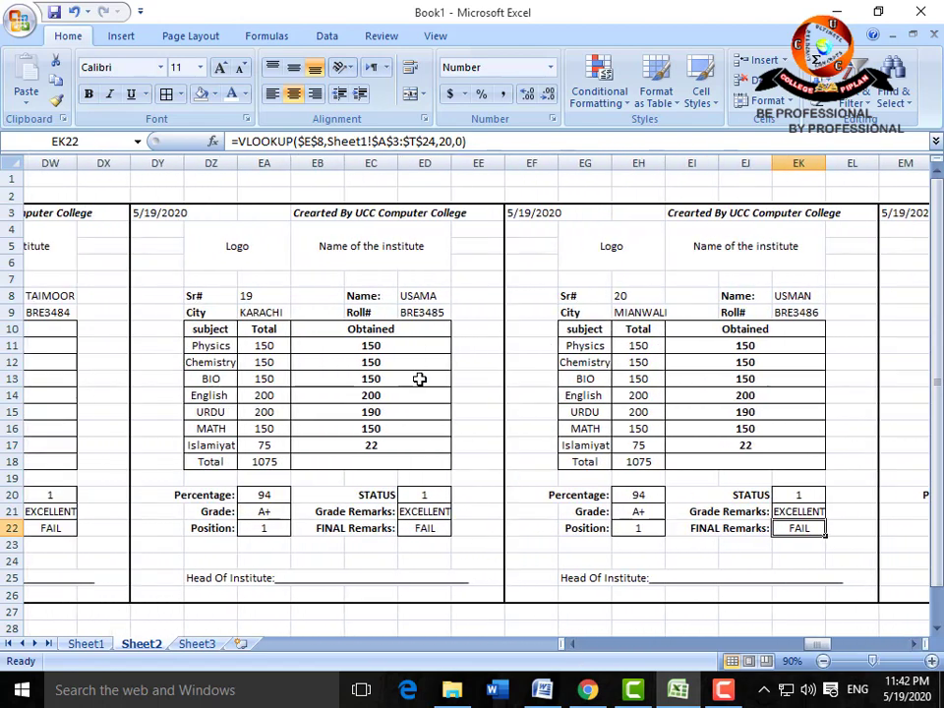
click(572, 645)
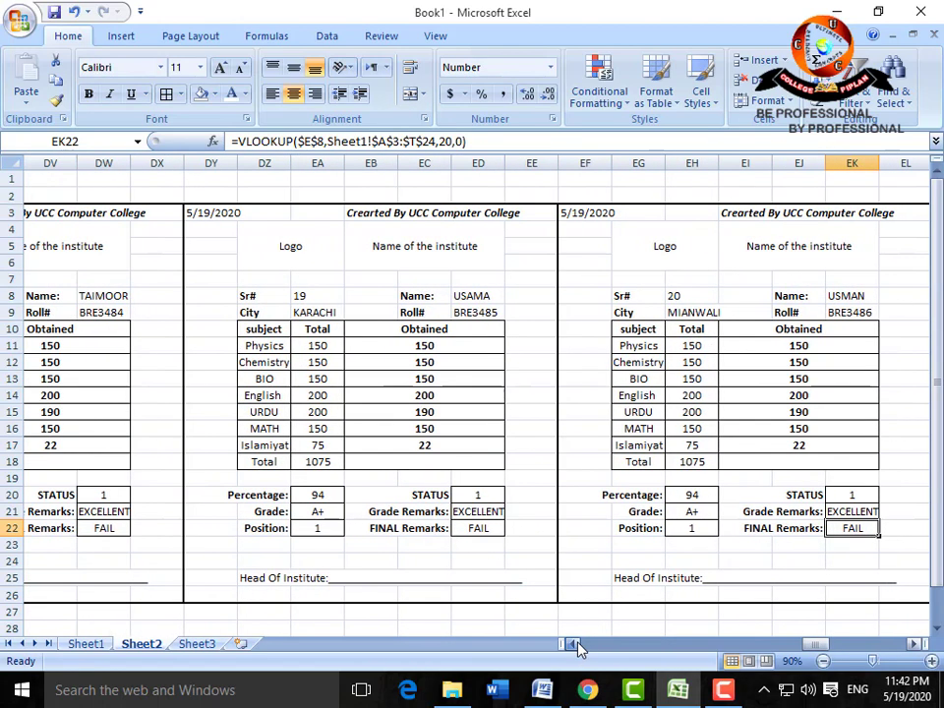
drag(578, 643, 577, 643)
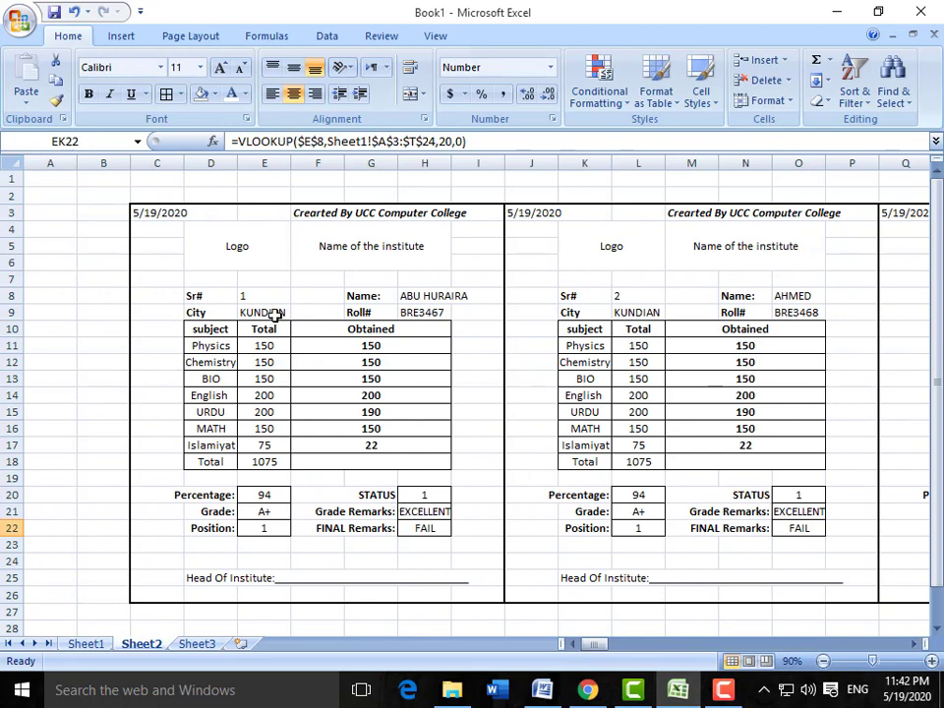
drag(162, 216, 476, 592)
click(327, 450)
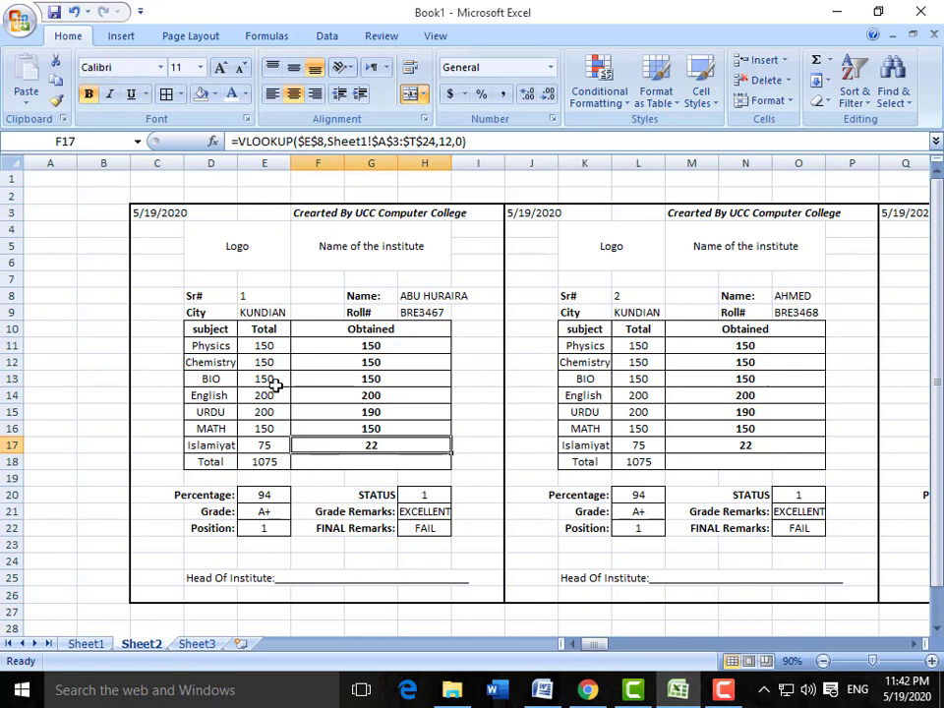
drag(140, 214, 424, 556)
click(470, 540)
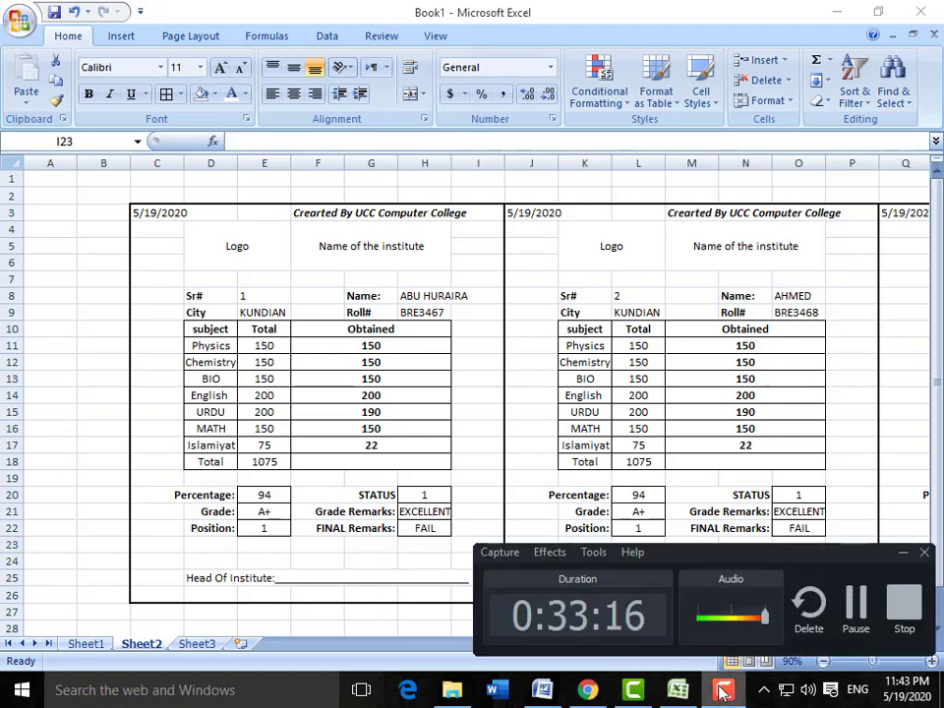
click(856, 620)
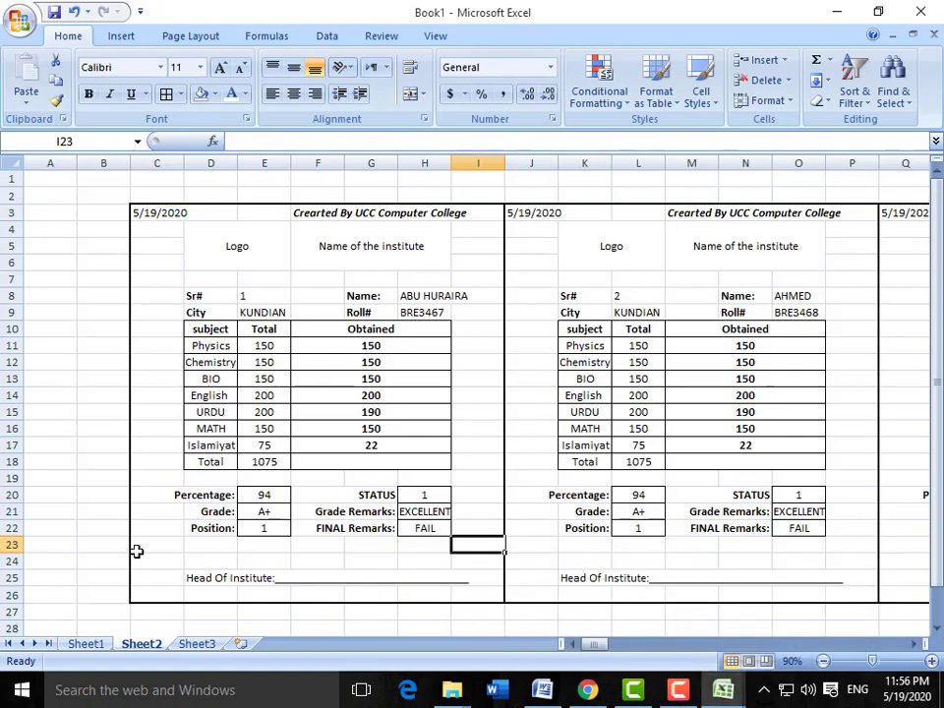
Open Sheet3 and review the Teacher result table's title, subject, passing percentage, pass and fail columns
click(197, 644)
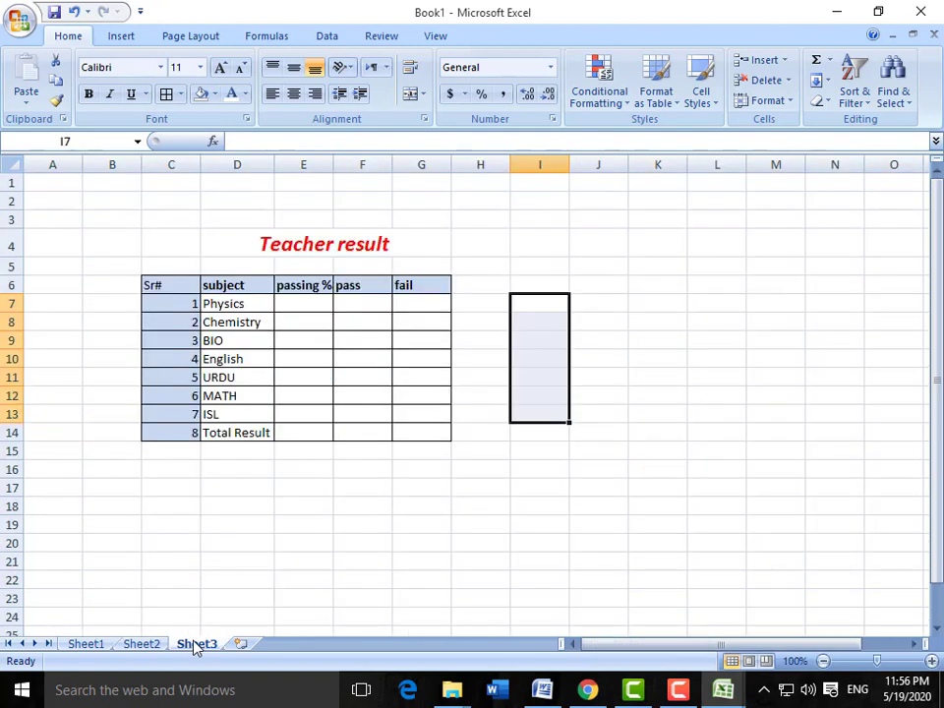
click(261, 488)
click(277, 249)
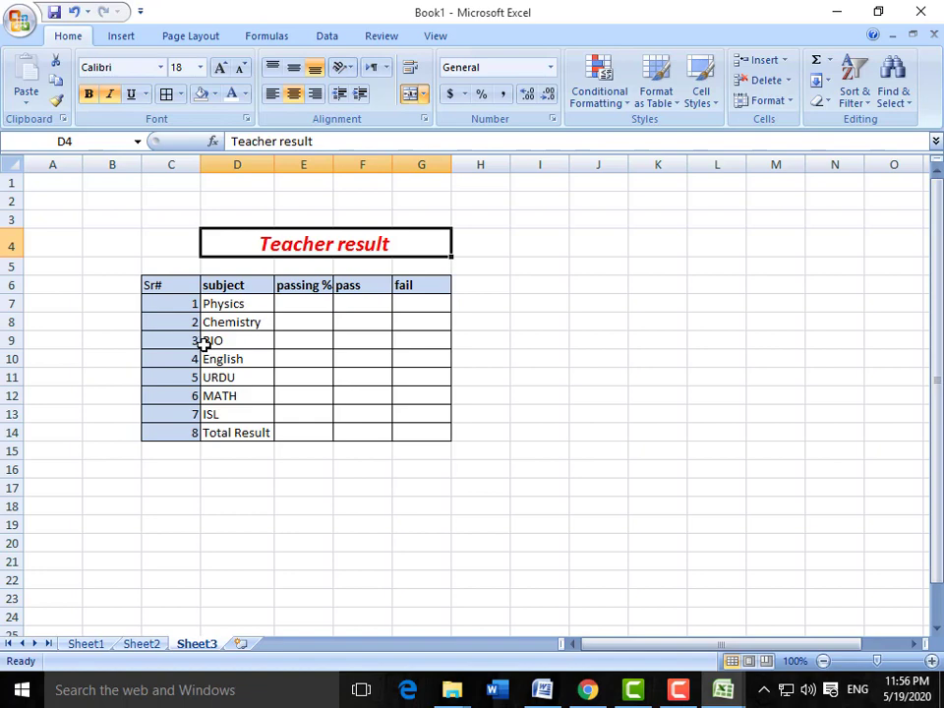
click(176, 288)
click(223, 285)
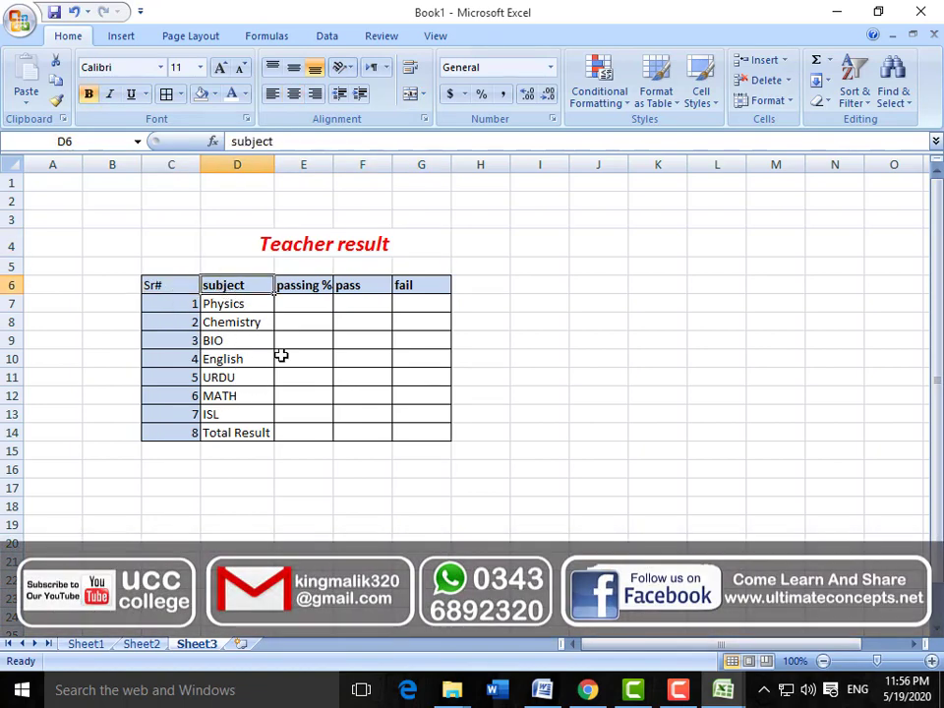
click(295, 290)
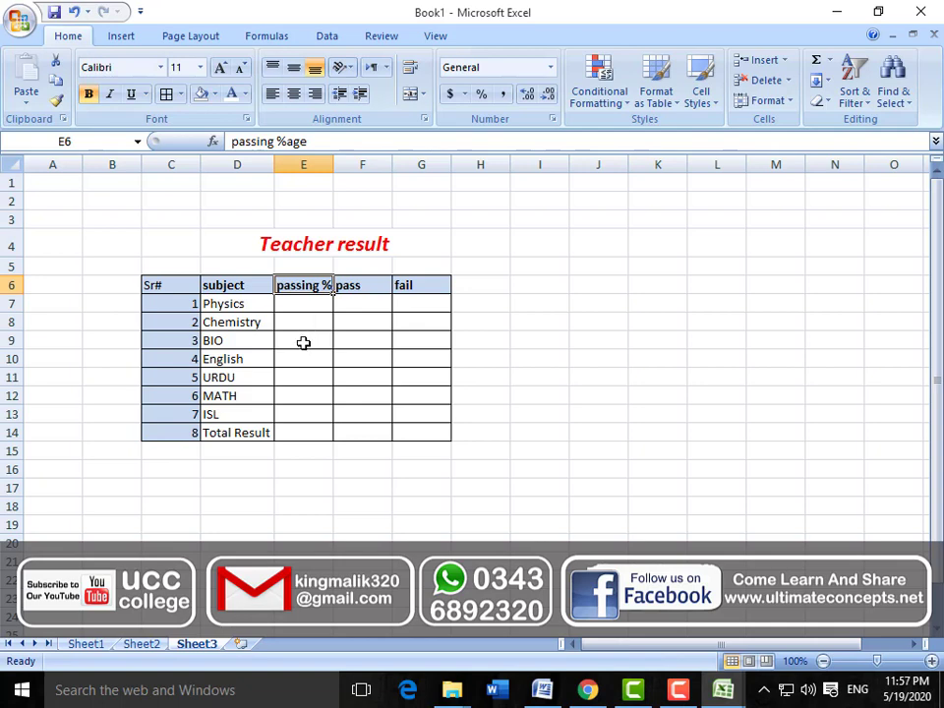
click(359, 299)
click(411, 299)
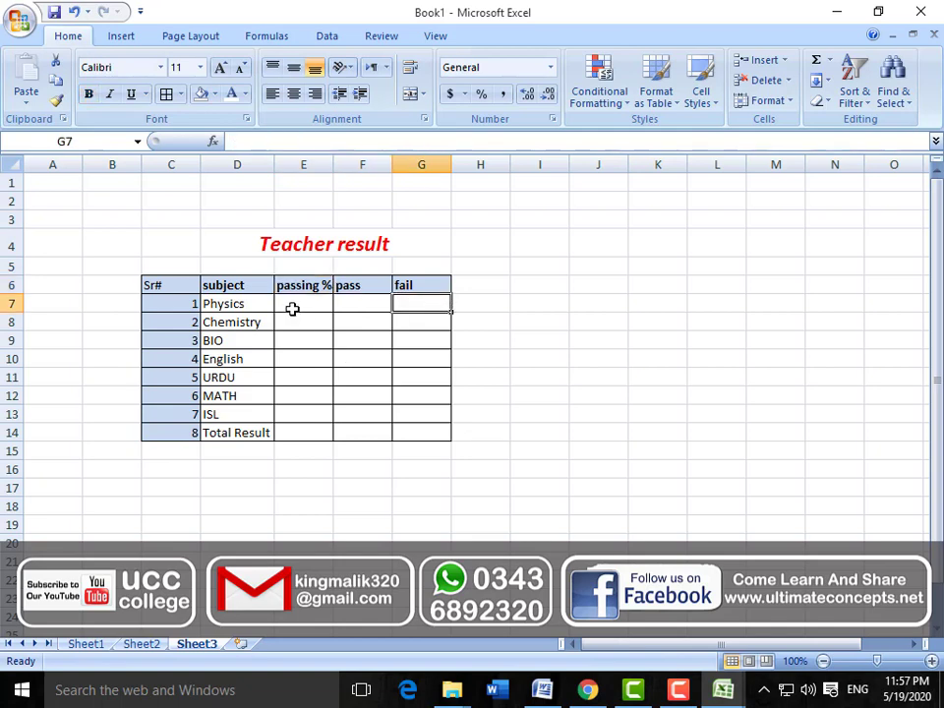
click(233, 304)
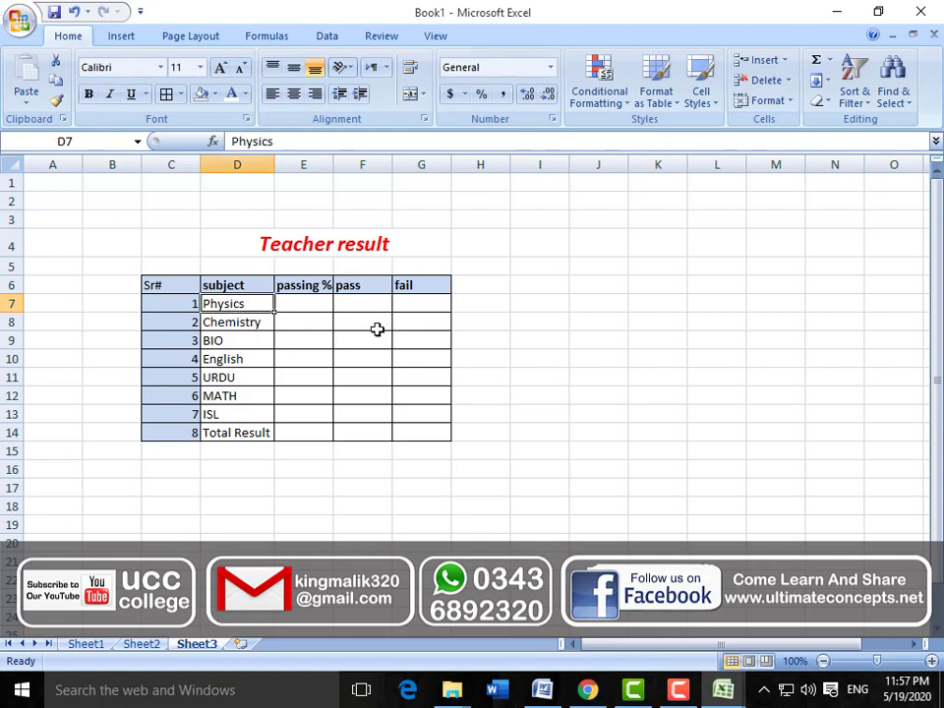
Enter 3000 in I7, I8 and I9 beside the Physics, Chemistry and BIO rows
click(496, 303)
click(523, 307)
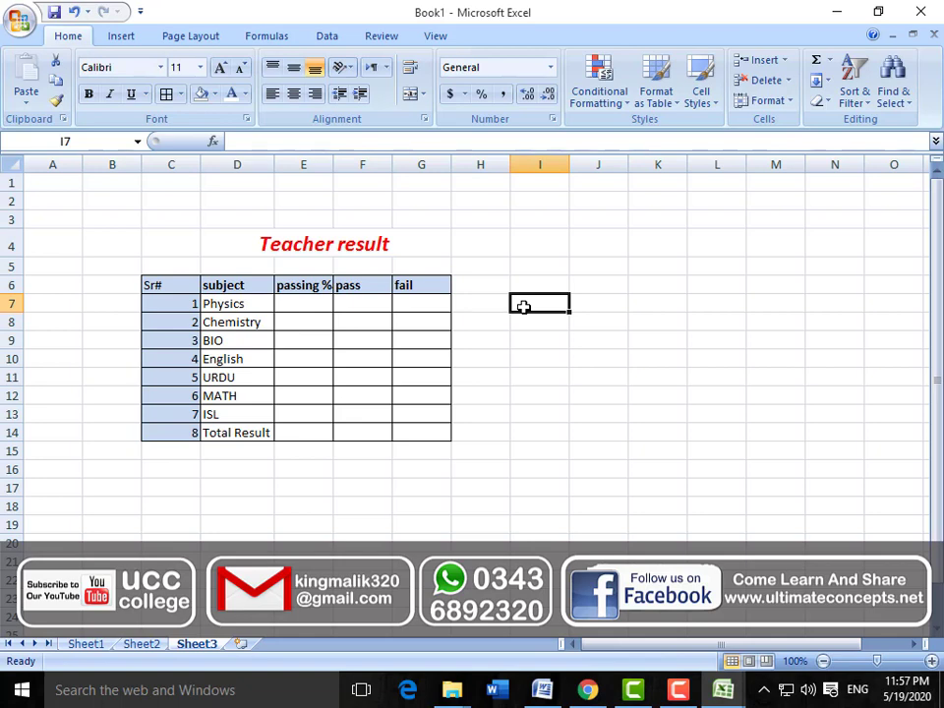
text(3)
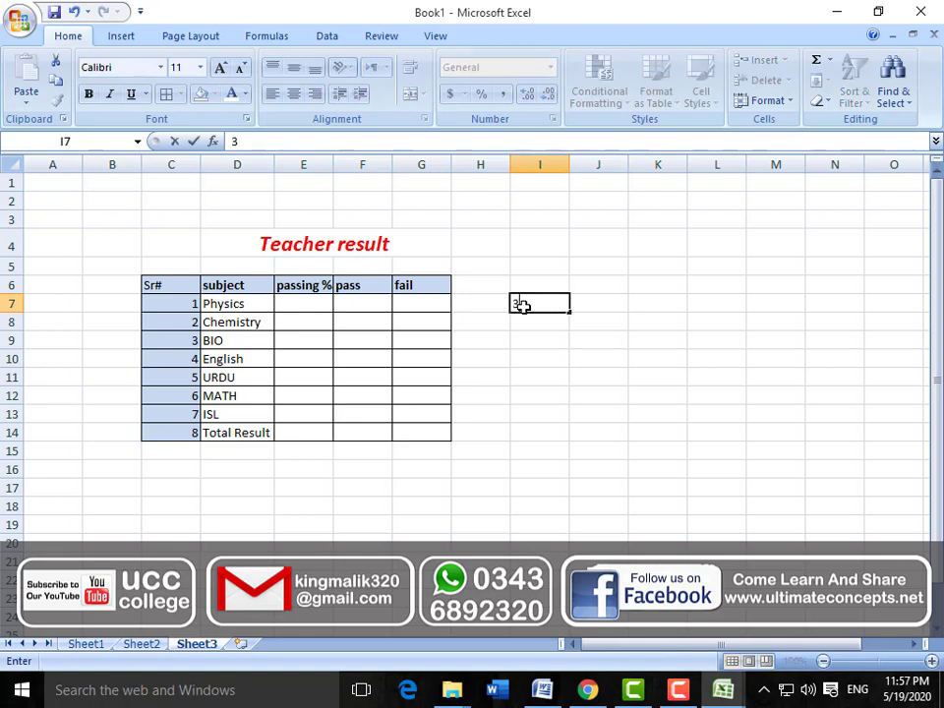
text(000)
key(Return)
text(300)
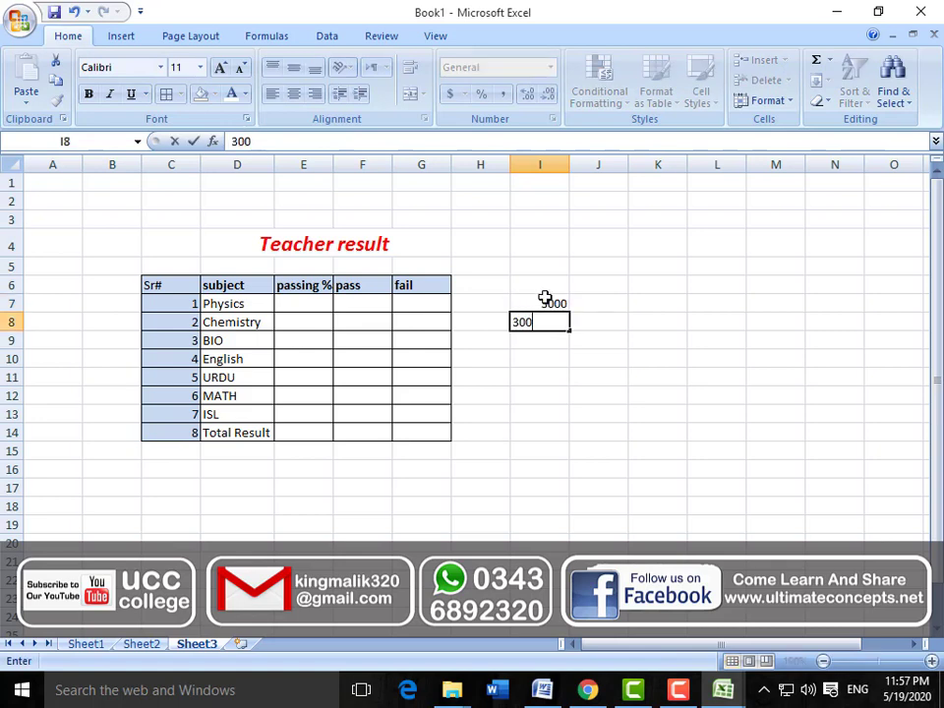
text(0)
key(Return)
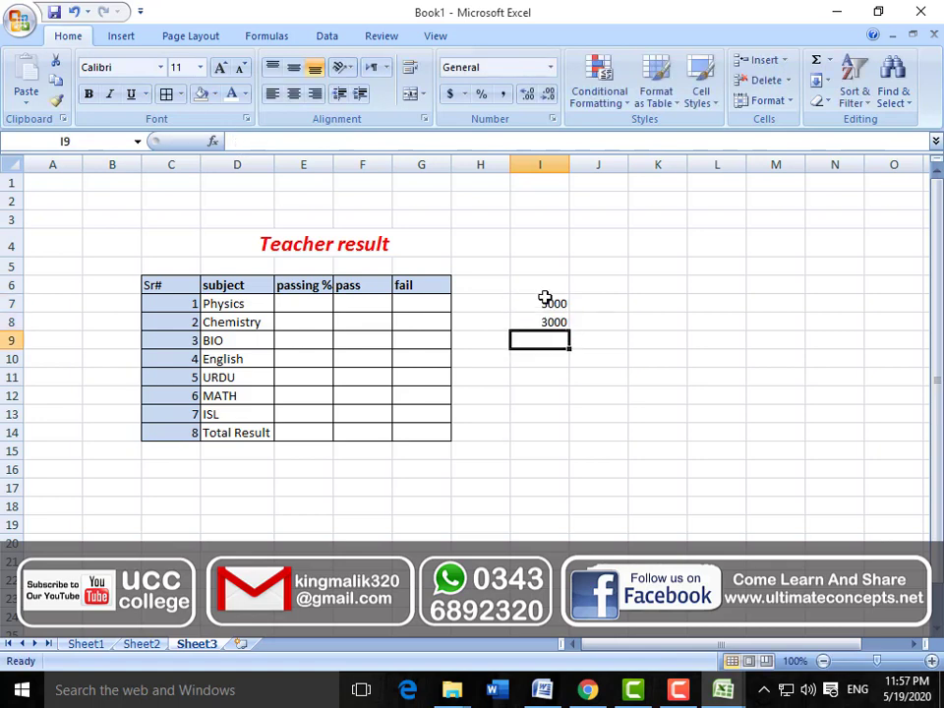
text(3000)
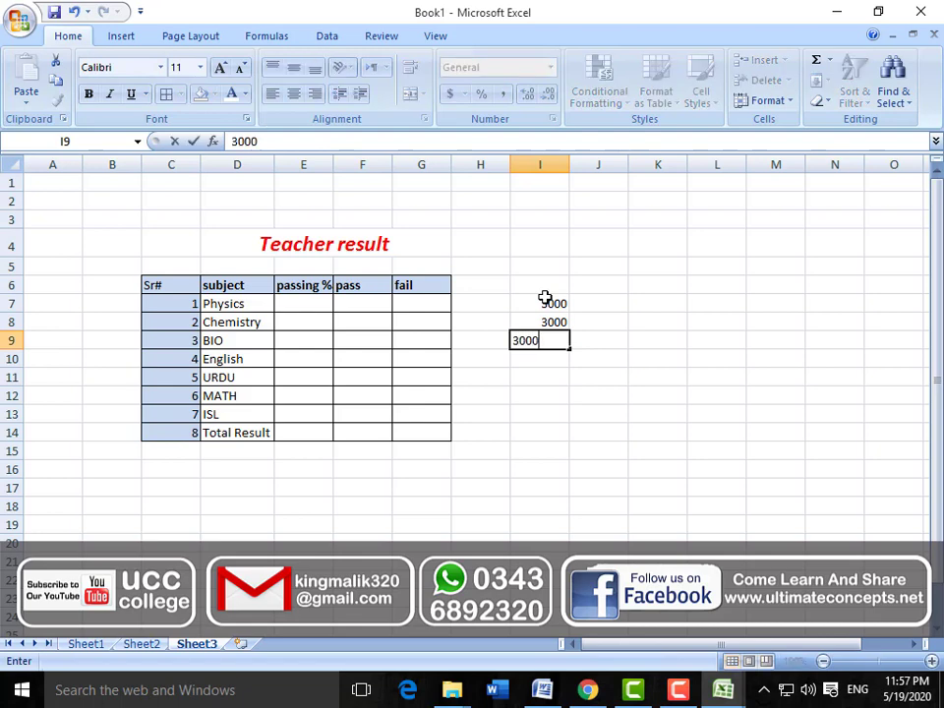
key(Return)
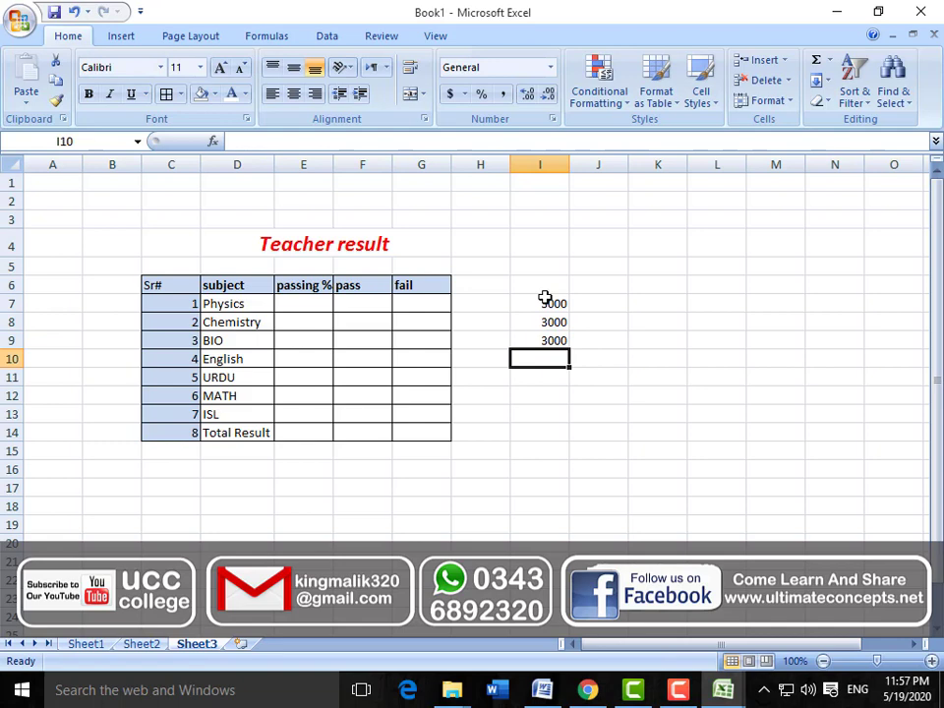
Enter 4000 in I10 and I11, 3000 in I12 and 1500 in I13 beside the English, URDU, MATH and ISL rows
text(4000)
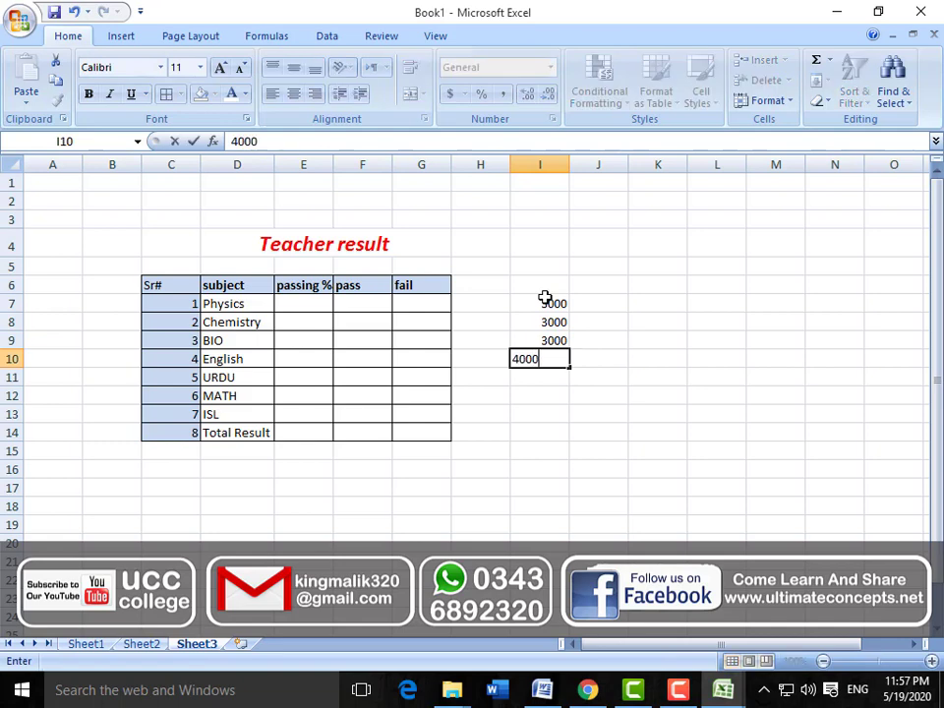
key(Return)
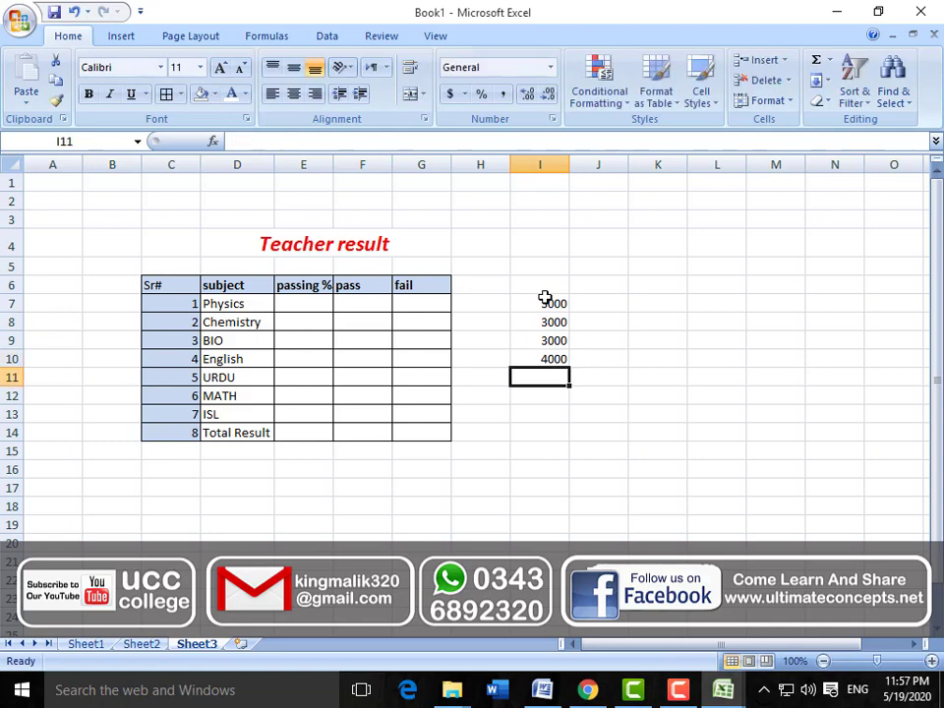
text(4000)
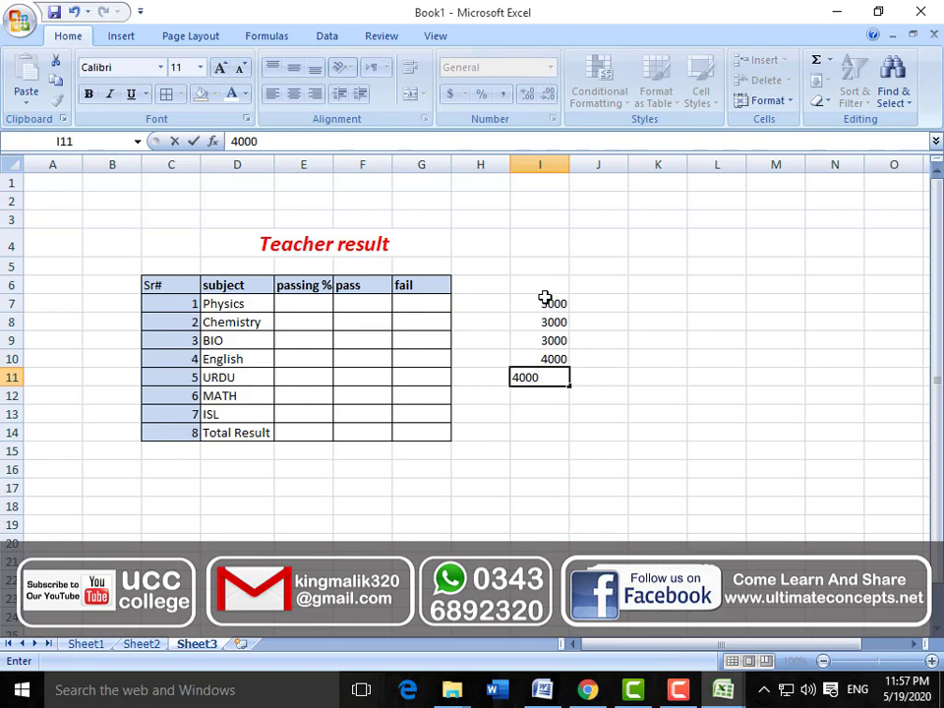
key(Return)
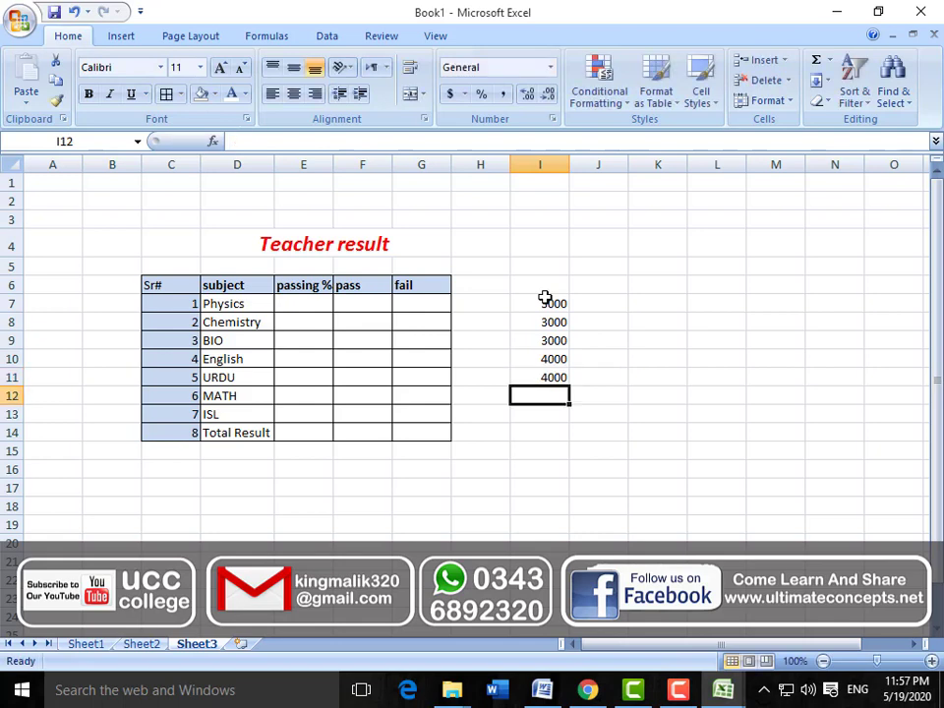
text(3000)
key(Return)
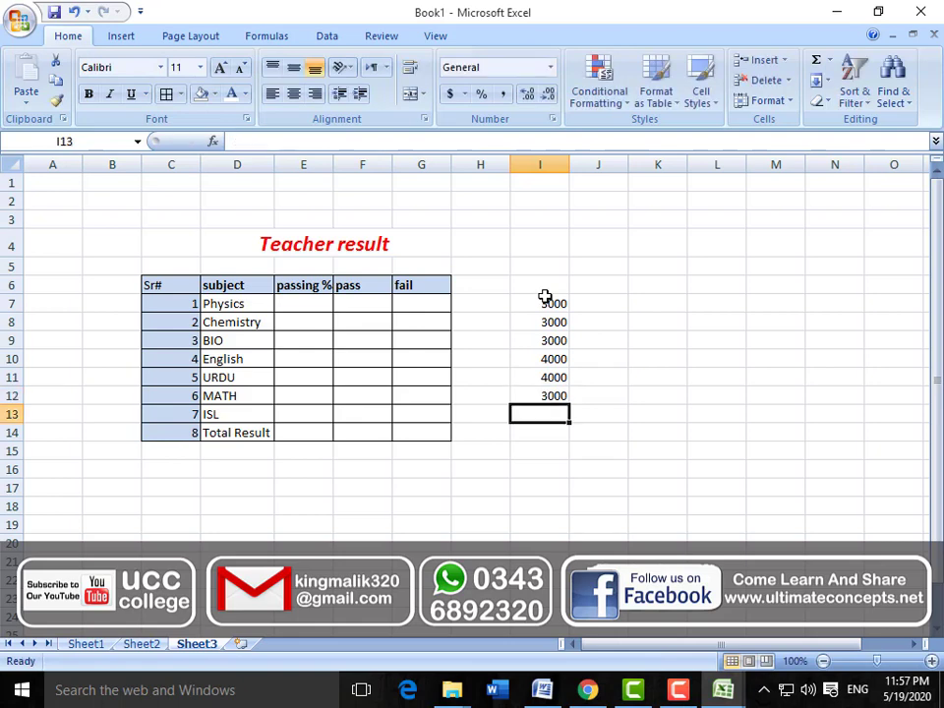
text(15)
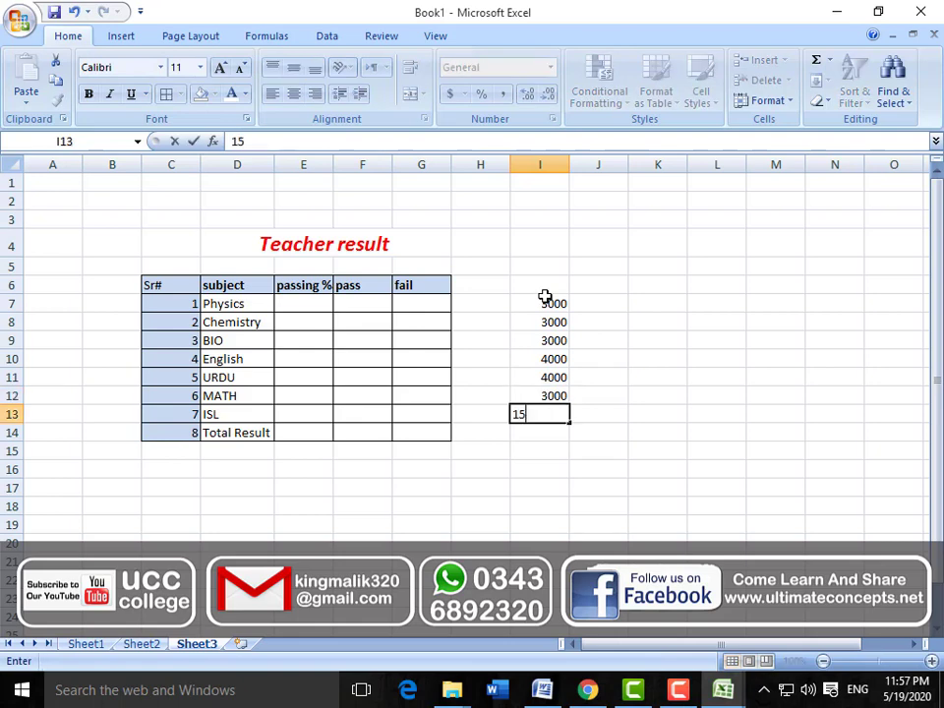
text(00)
key(Return)
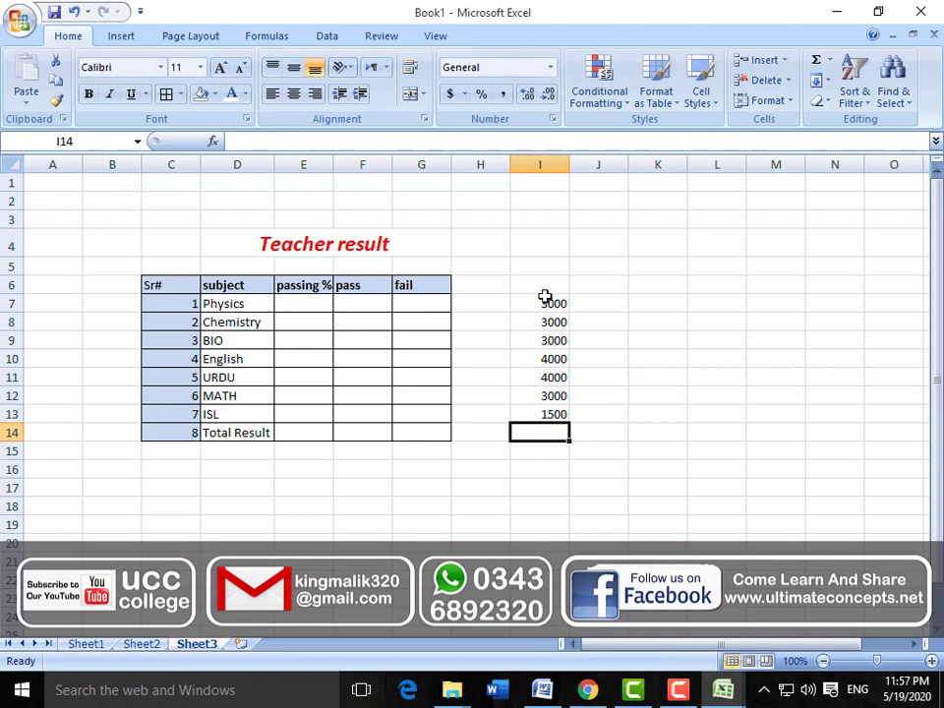
Enter the Physics passing percentage formula =SUM(Sheet3!F5:F24)/3000 in E7
key(Up)
key(Up)
key(Up)
key(Up)
key(Up)
key(Up)
key(Up)
key(Left)
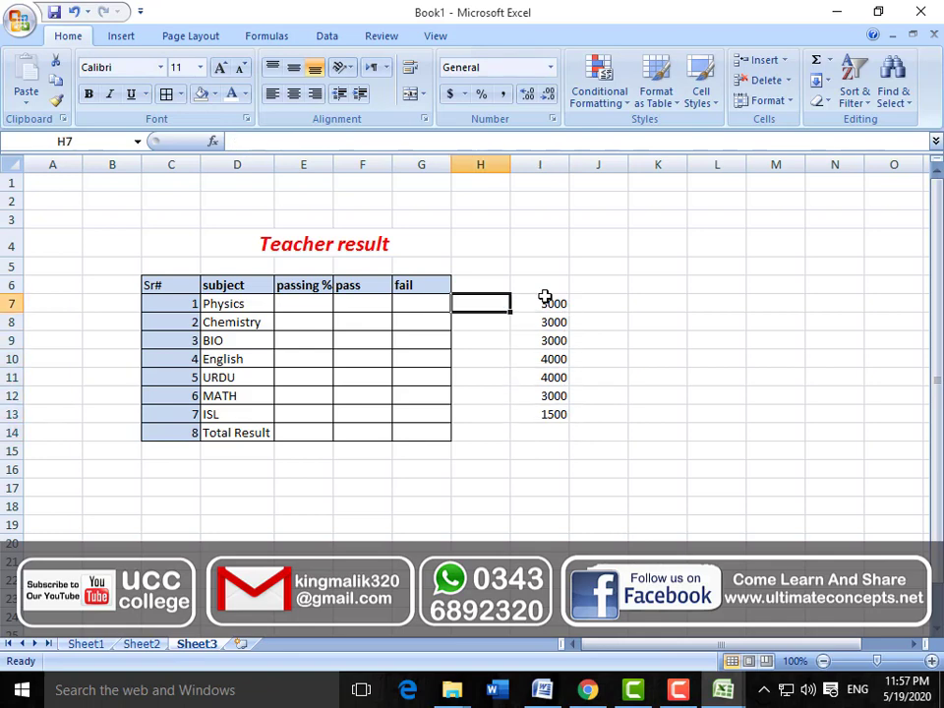
key(Left)
key(Left)
key(Left)
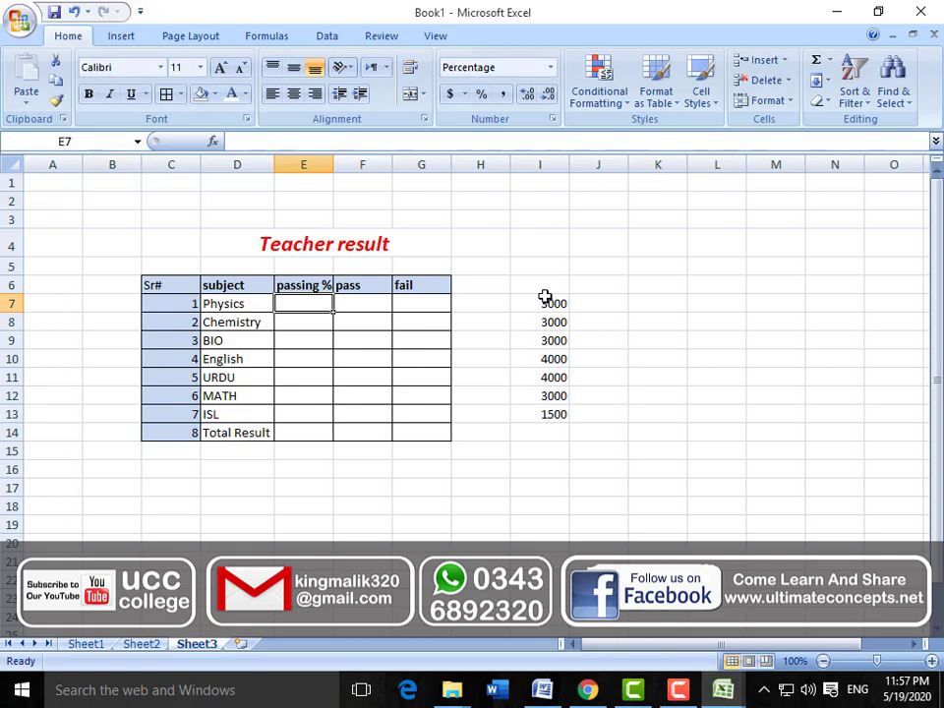
text(=)
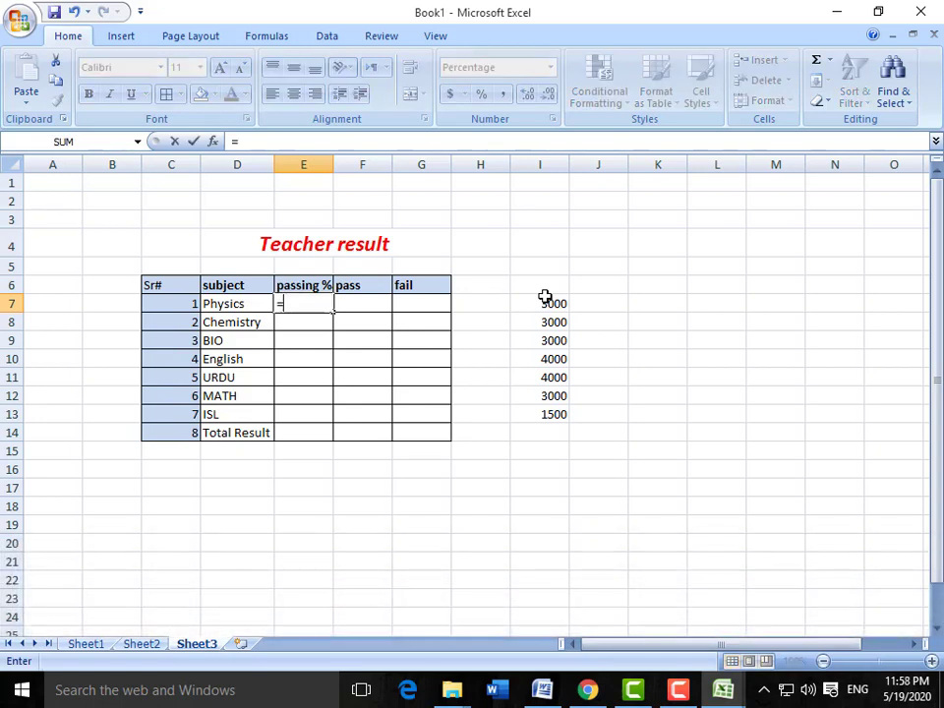
text(SUM)
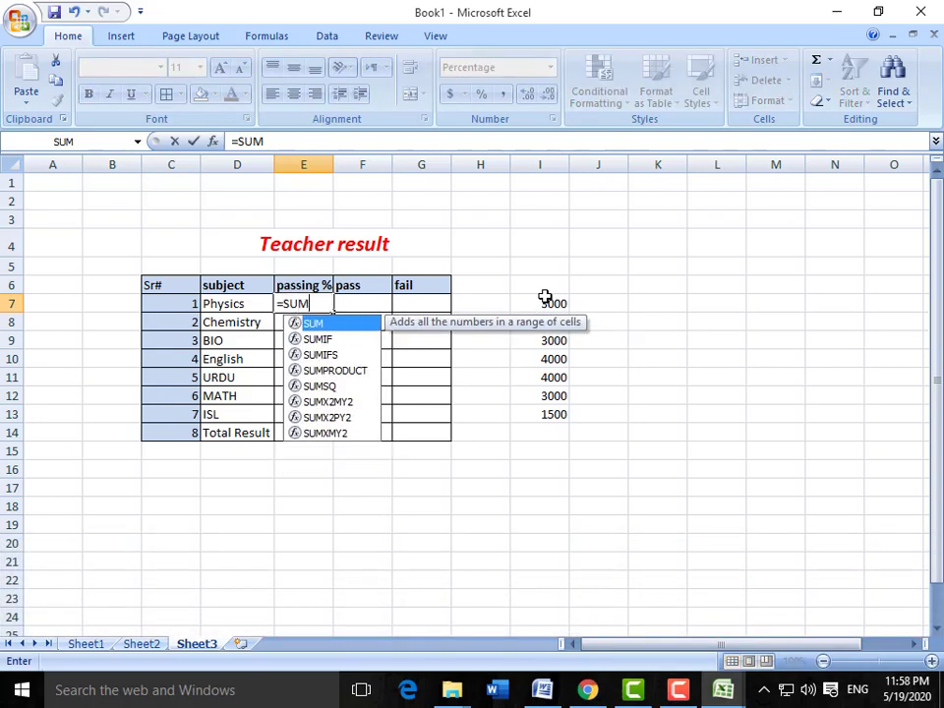
text(()
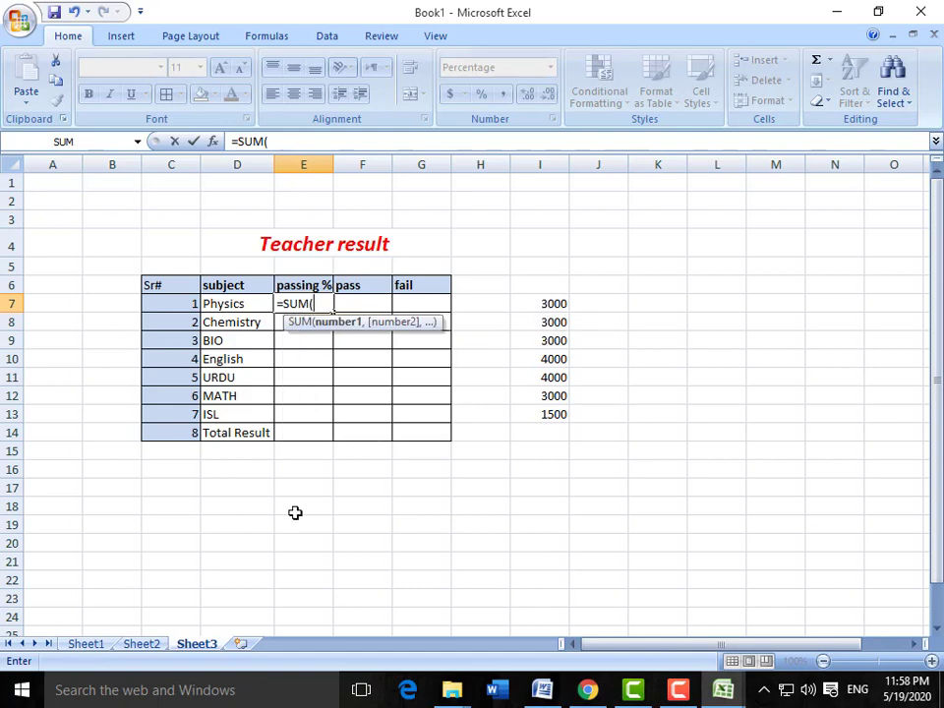
click(110, 646)
scroll(415, 389, up, 4)
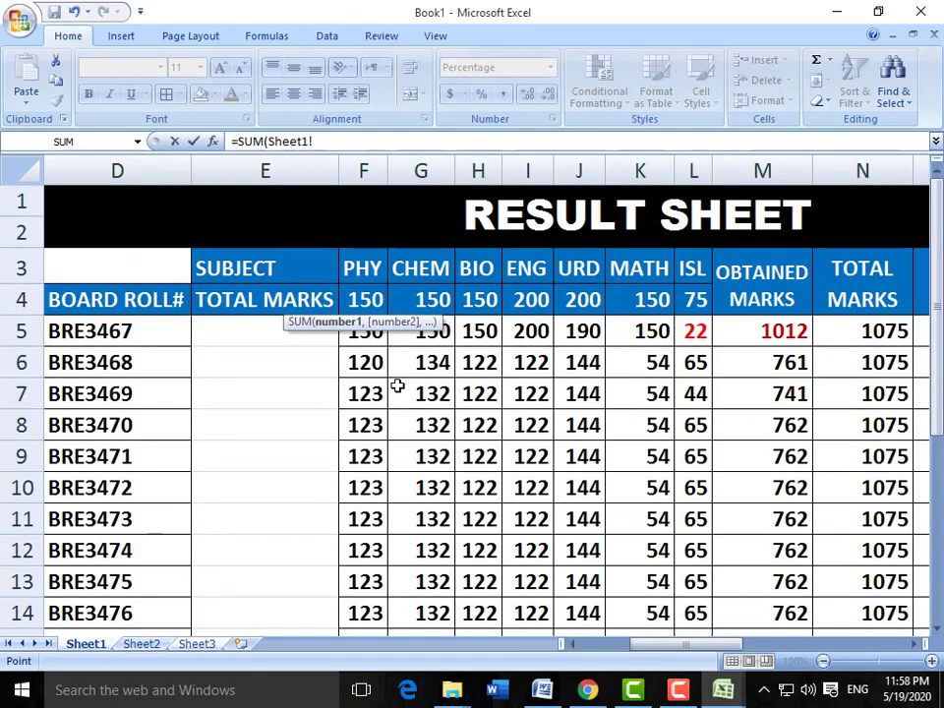
drag(375, 331, 369, 569)
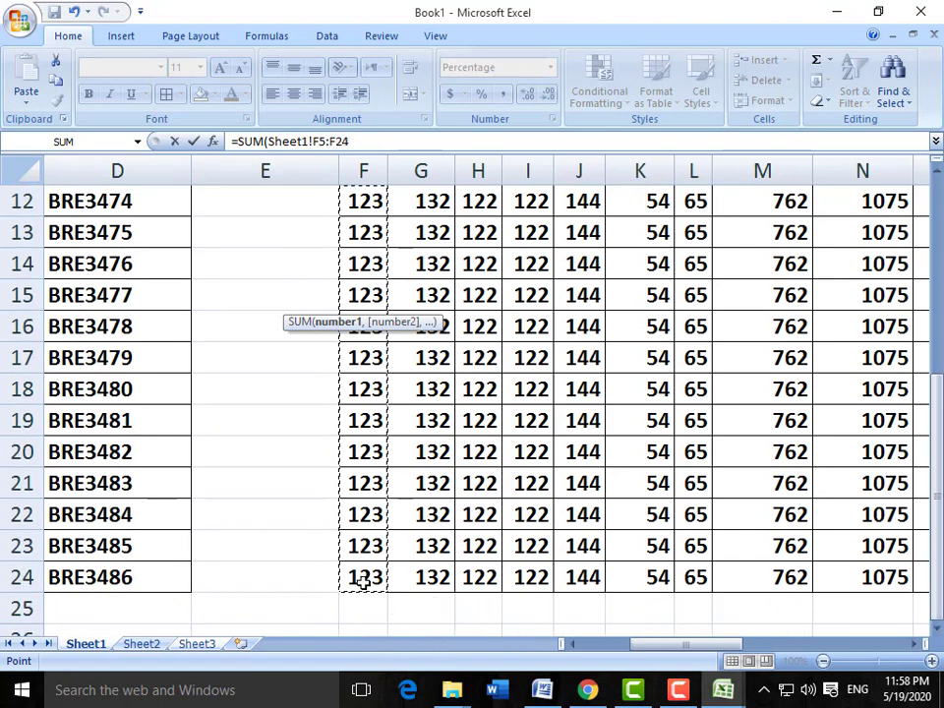
click(211, 644)
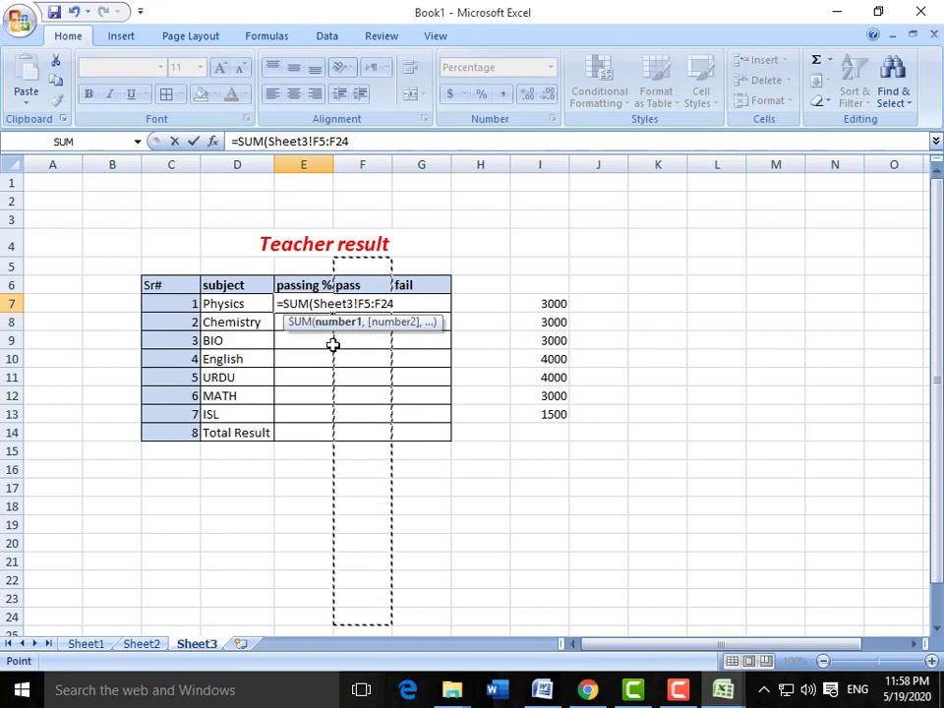
text())
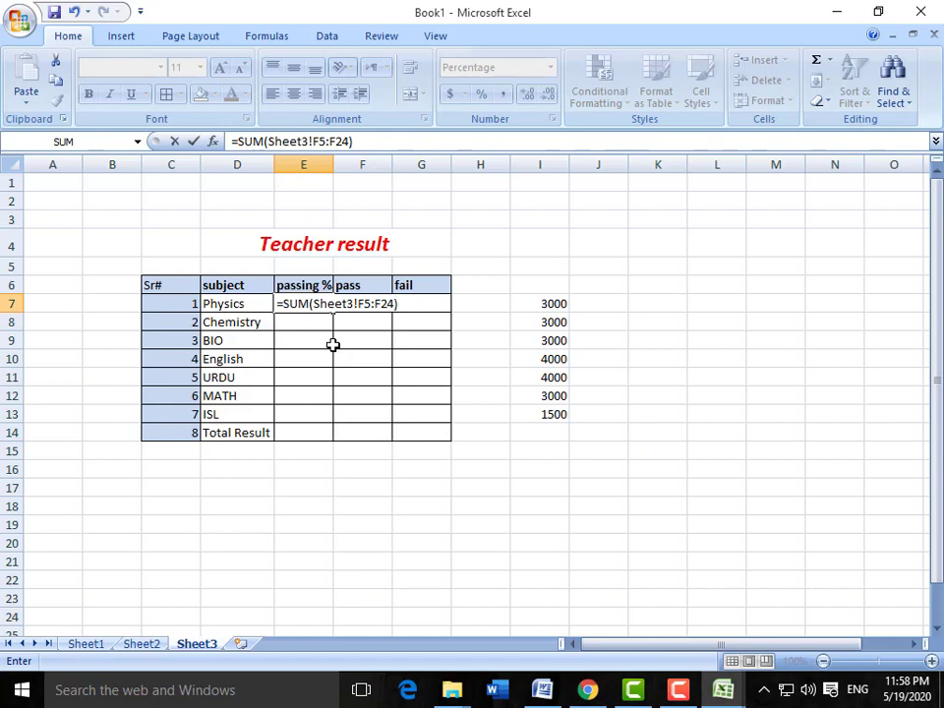
text(/3000)
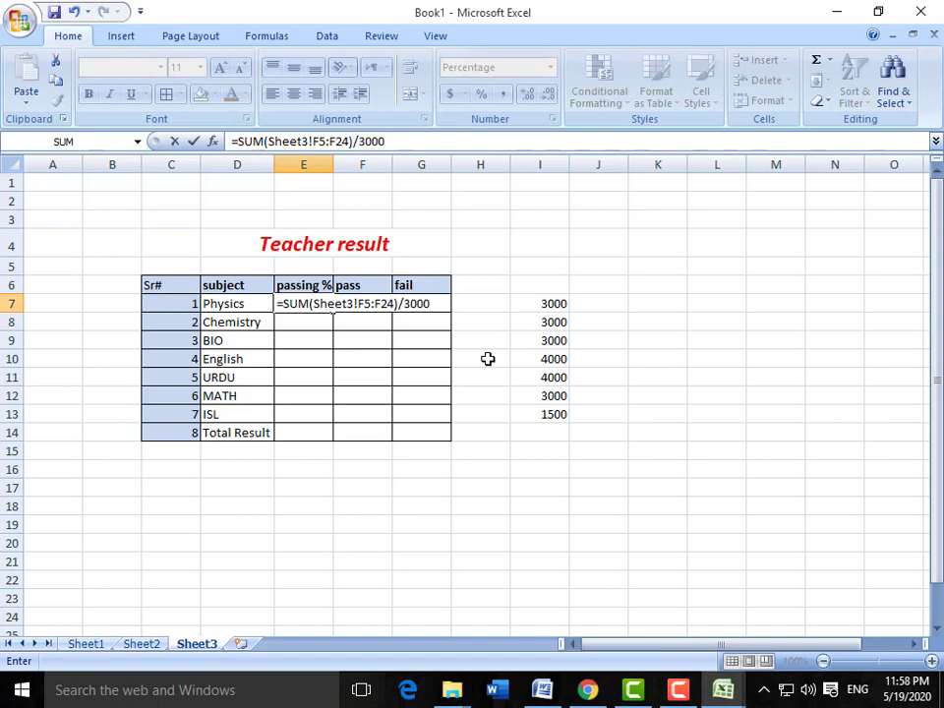
key(Return)
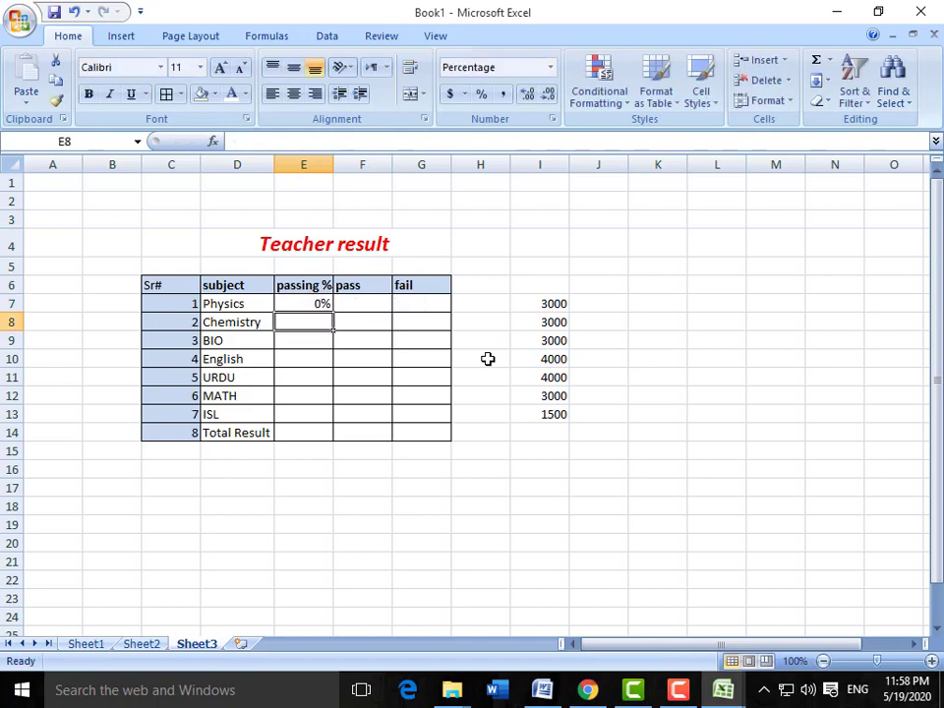
Check the Physics passing percentage formula in E7
key(Up)
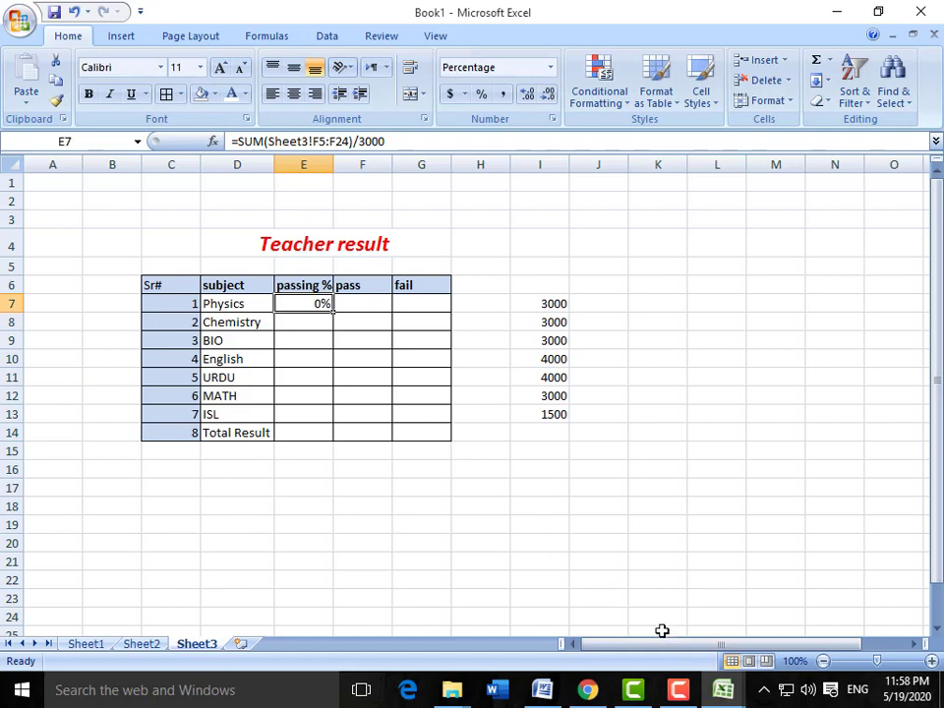
click(688, 695)
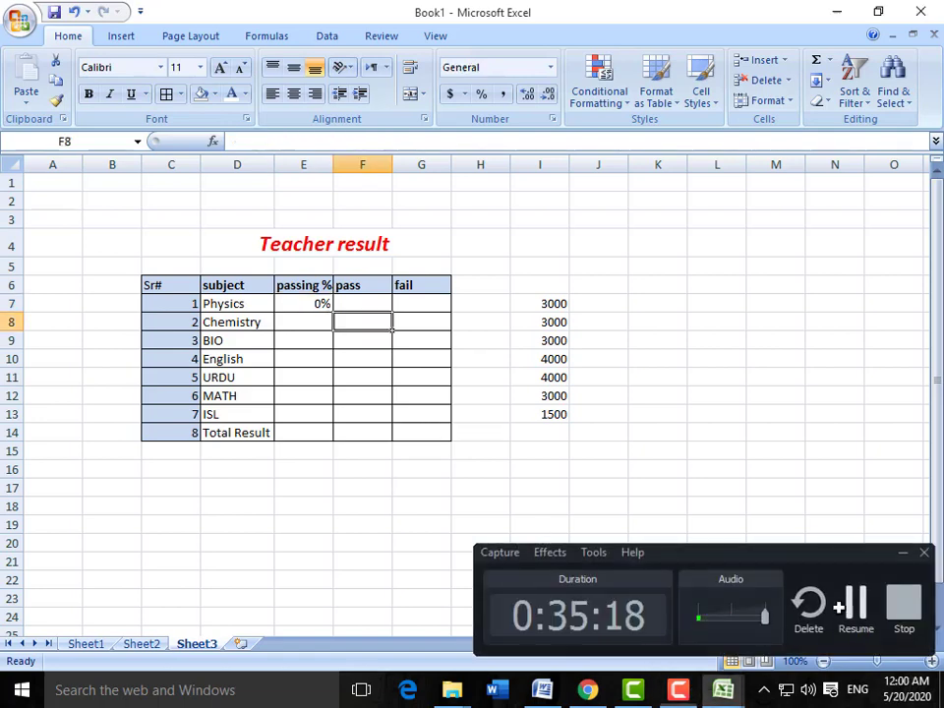
click(312, 307)
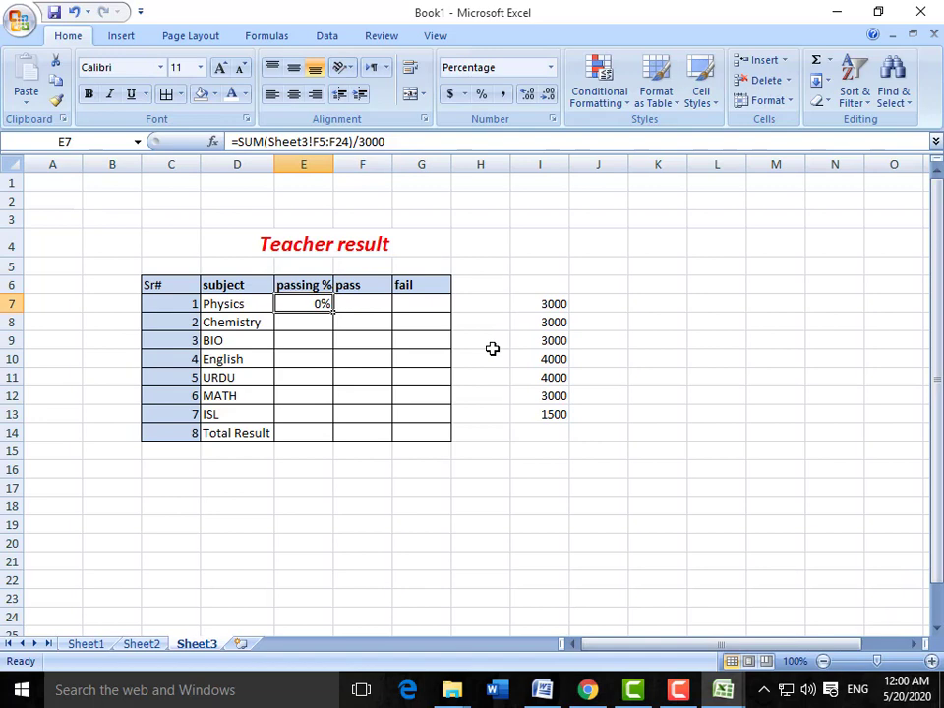
Enter the Physics pass count formula =COUNTIF(Sheet1!F5:F24,">33") in F7
click(365, 304)
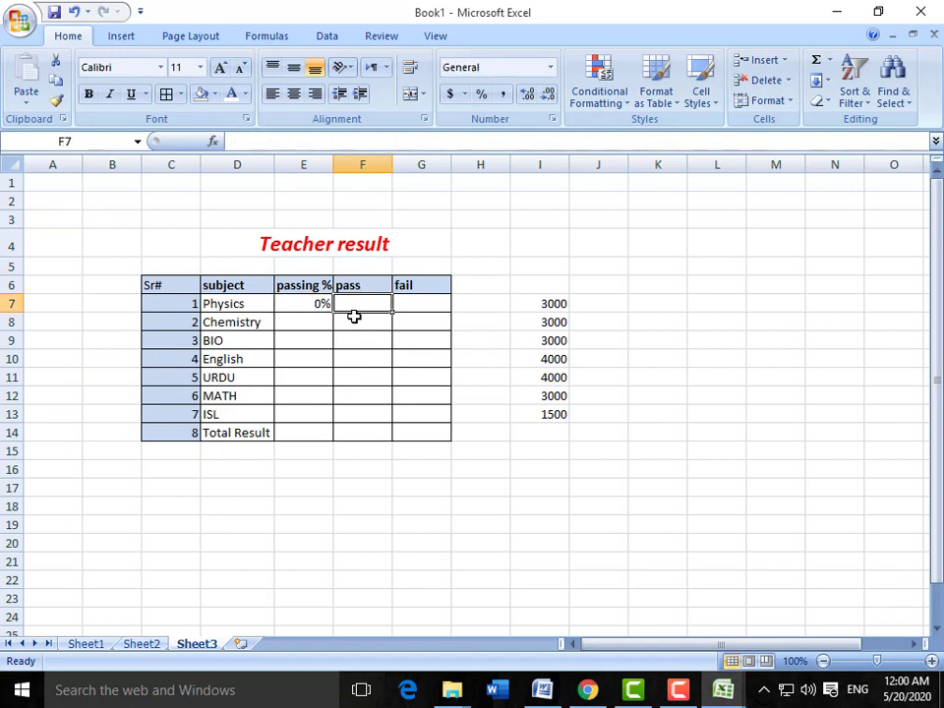
text(=)
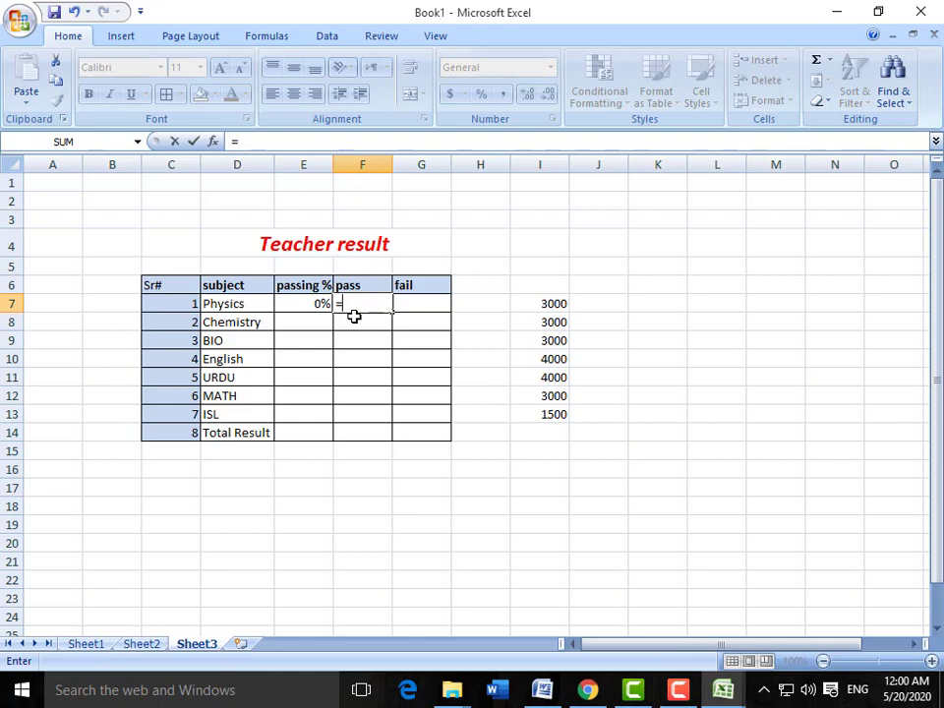
text(COUNT)
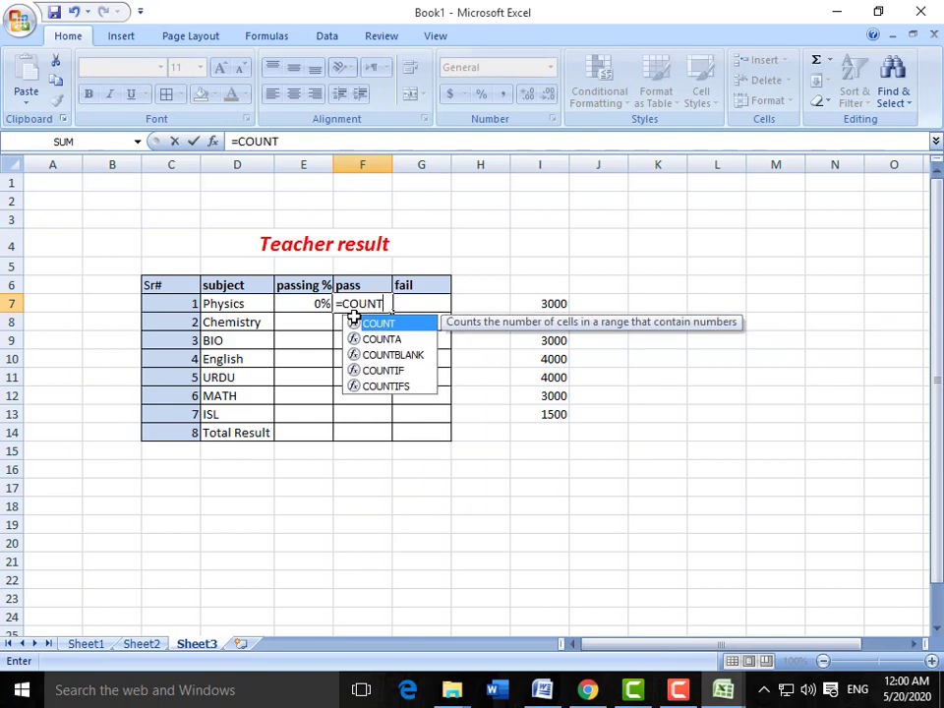
text(IF()
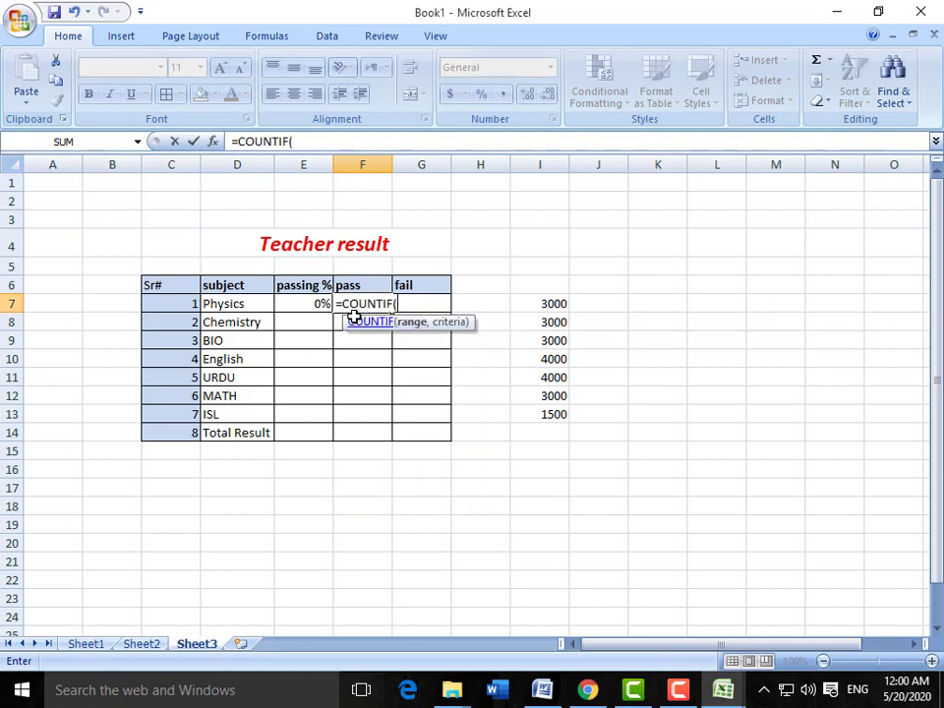
click(103, 644)
drag(365, 600, 367, 299)
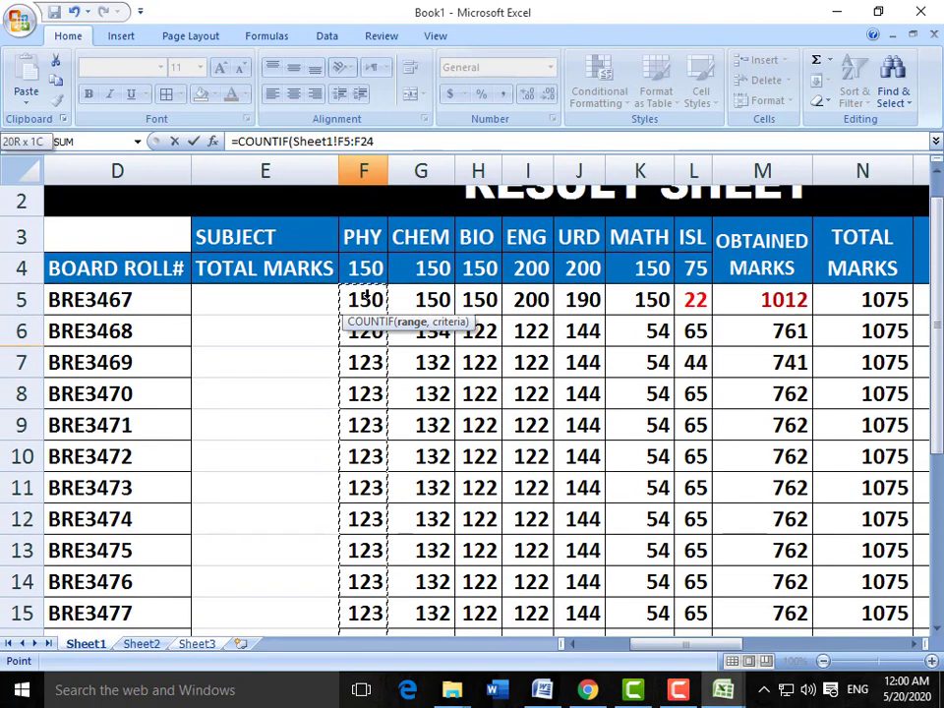
click(196, 644)
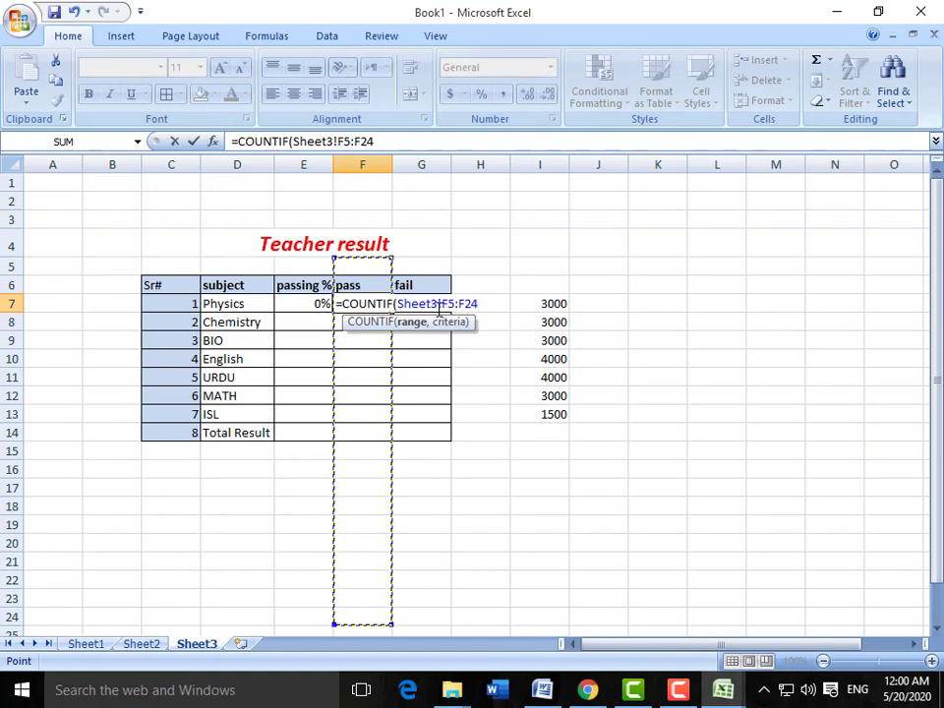
click(431, 313)
key(BackSpace)
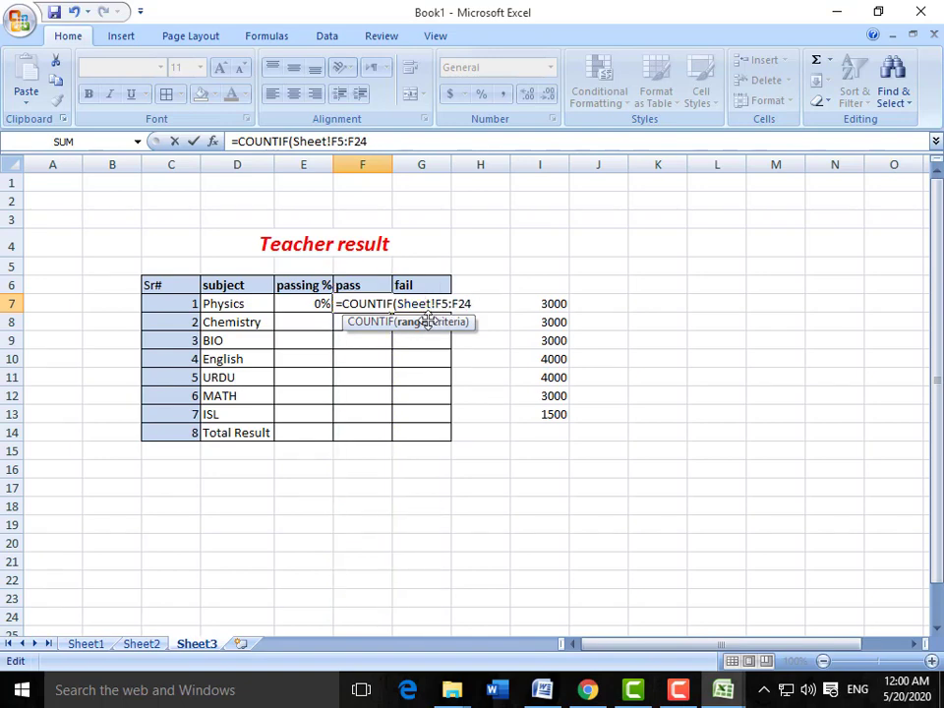
text(1)
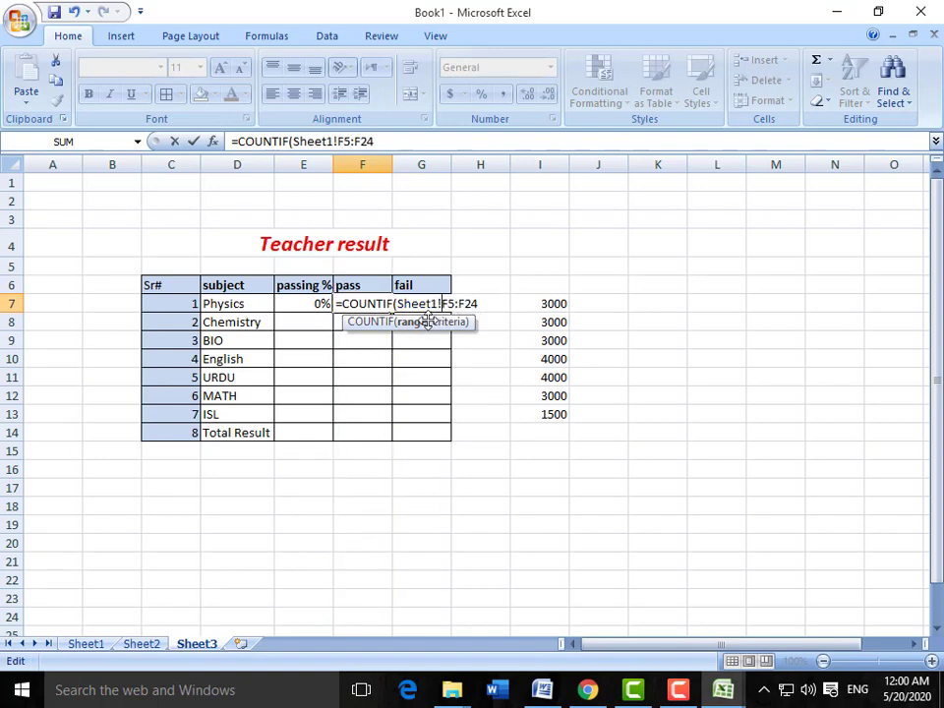
key(Right)
key(Right)
key(Right)
key(Right)
text(,)
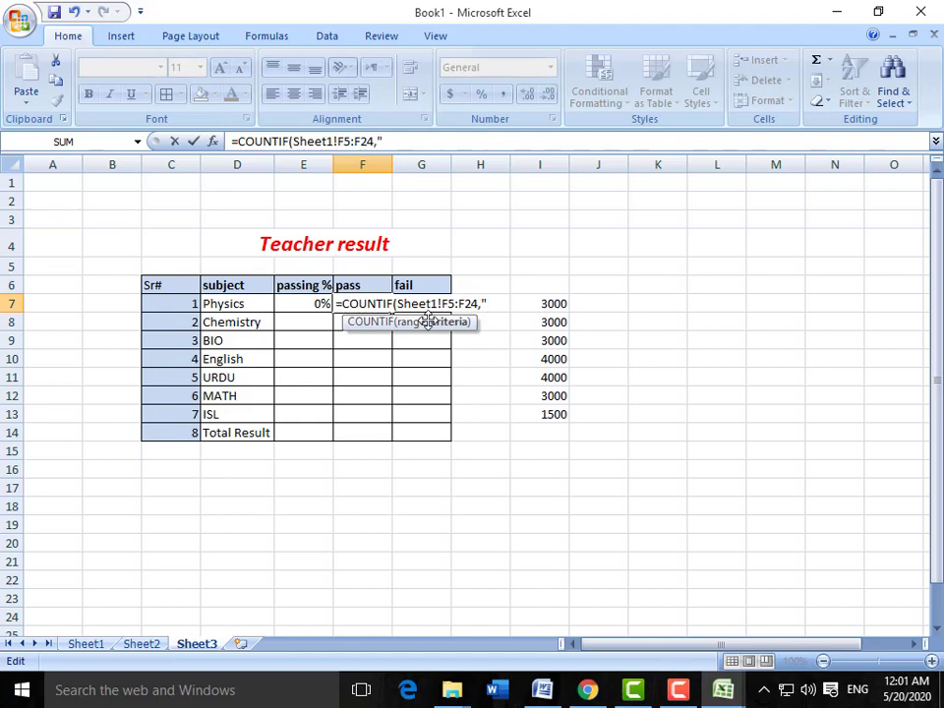
text(">33")
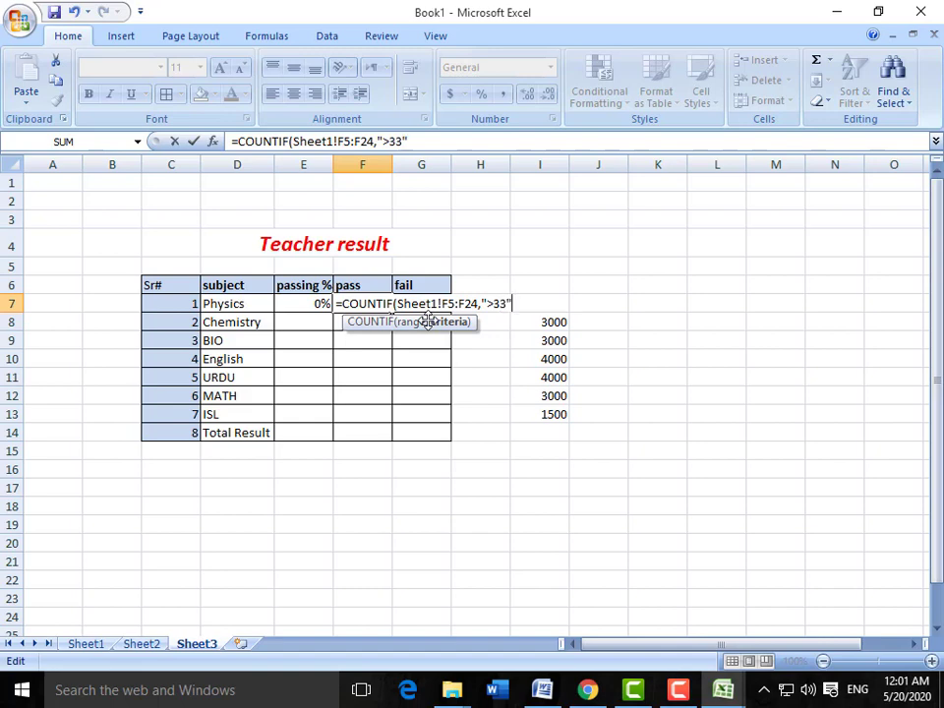
key(Return)
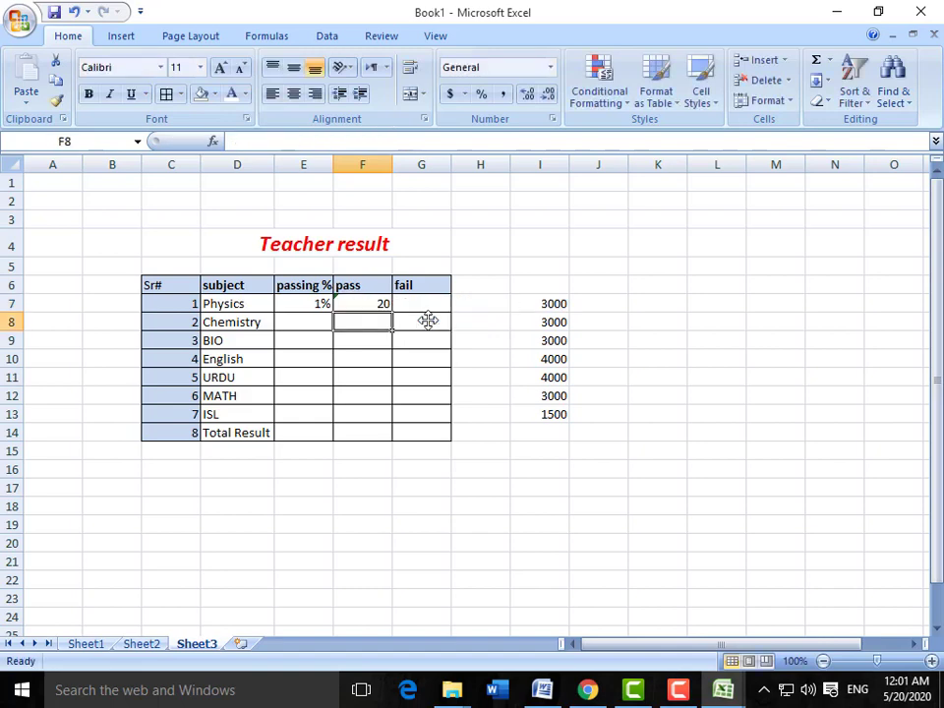
key(Up)
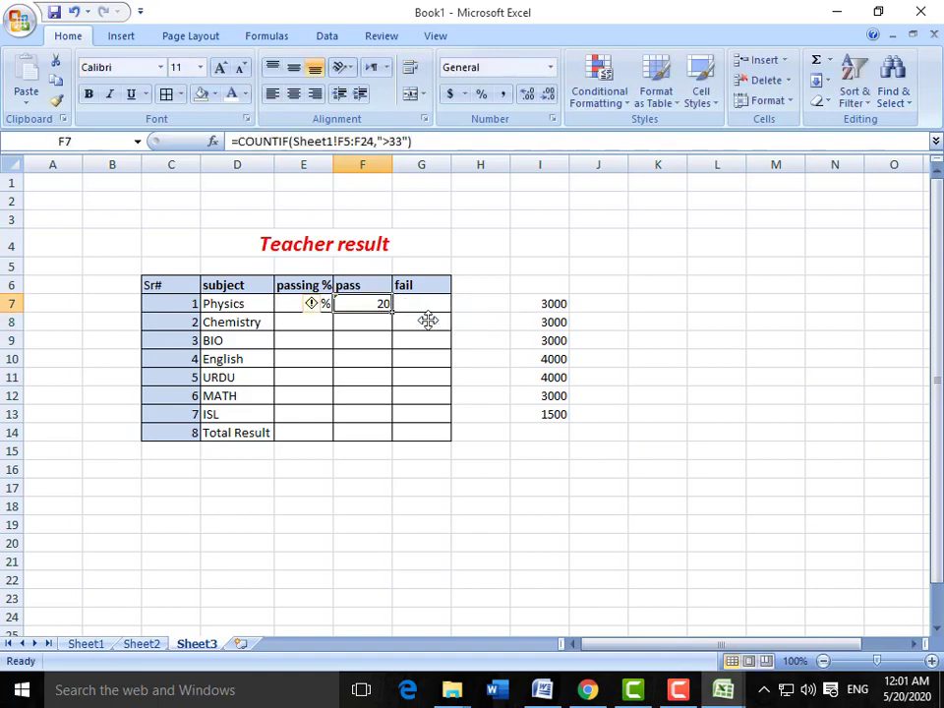
Fill the Physics mark 150 from F5 down through F24 on Sheet1 and return to Sheet3
click(305, 304)
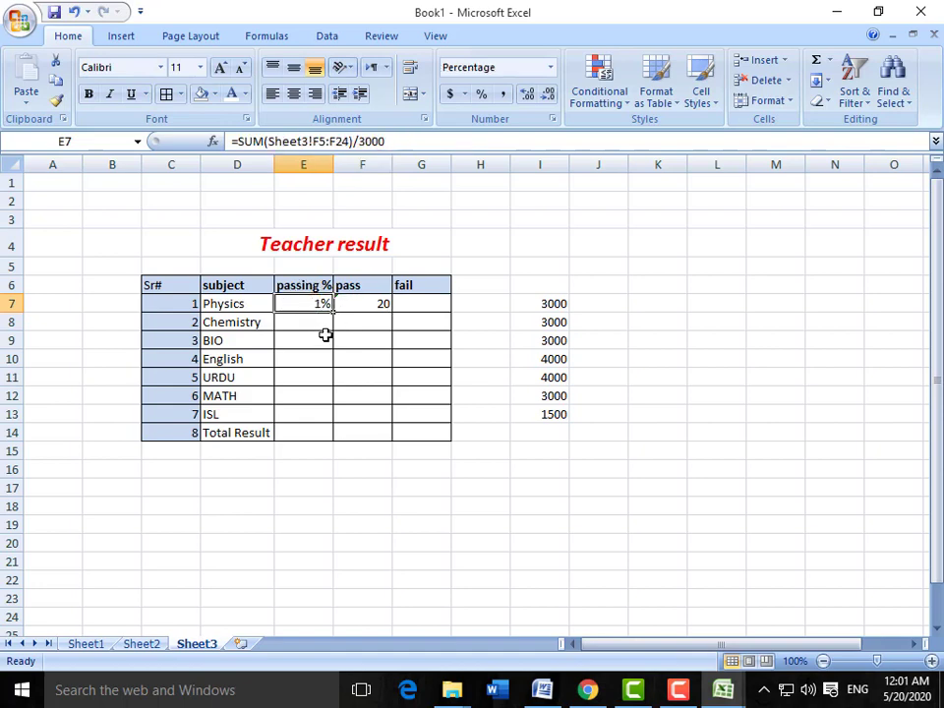
click(98, 644)
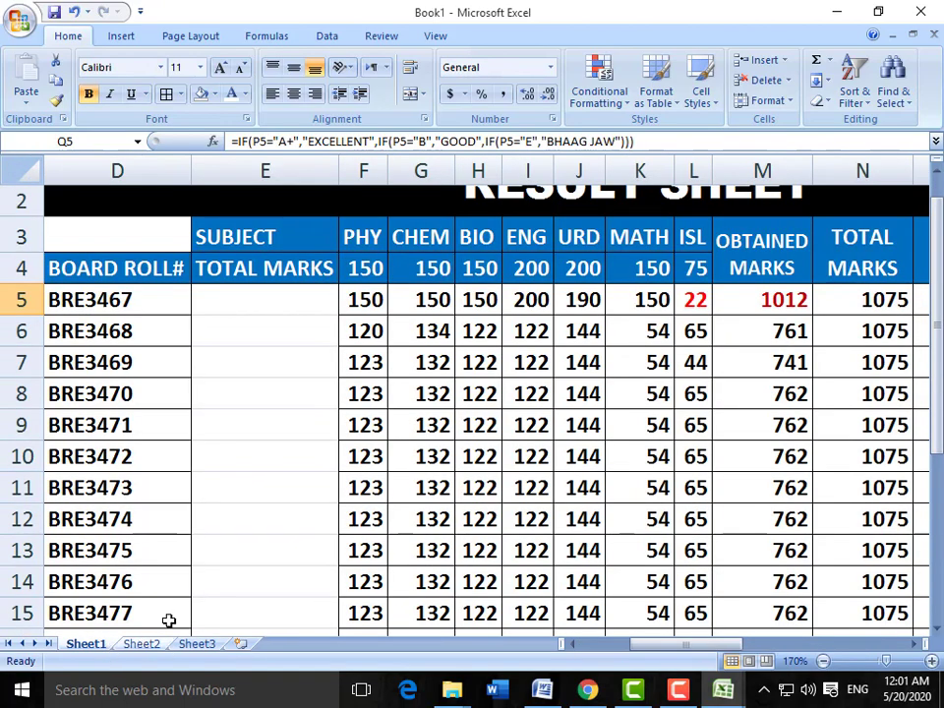
scroll(382, 352, down, 7)
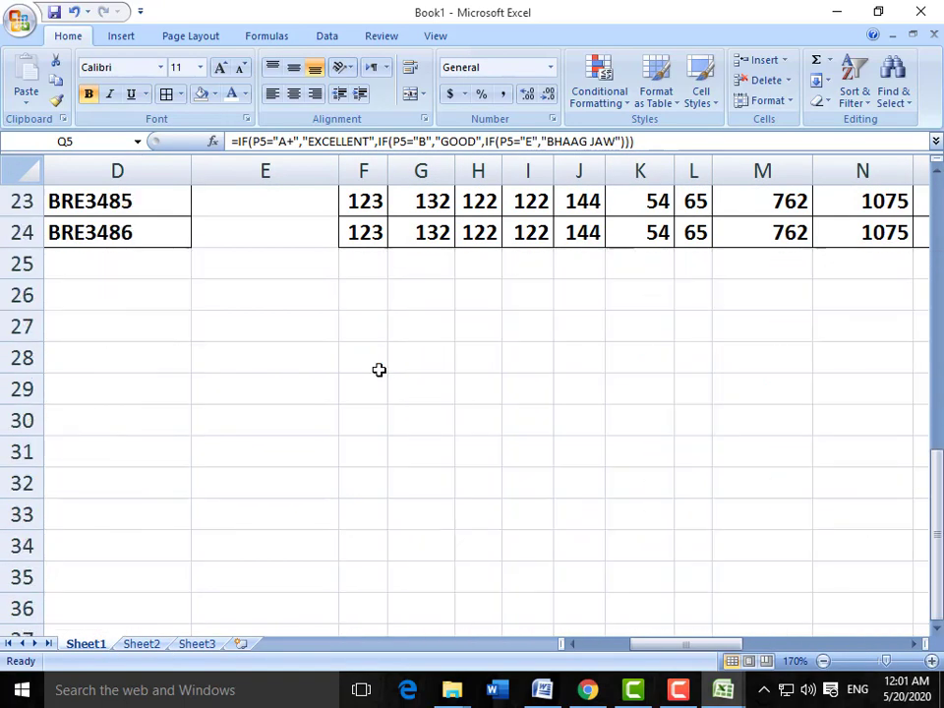
scroll(380, 364, up, 6)
scroll(375, 295, up, 2)
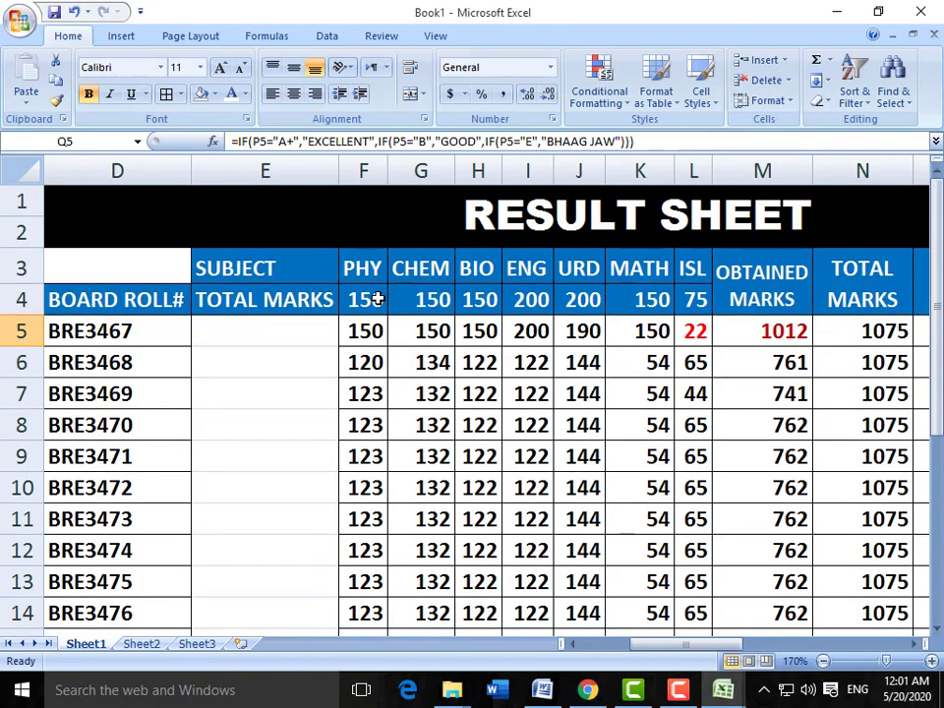
click(370, 333)
click(370, 363)
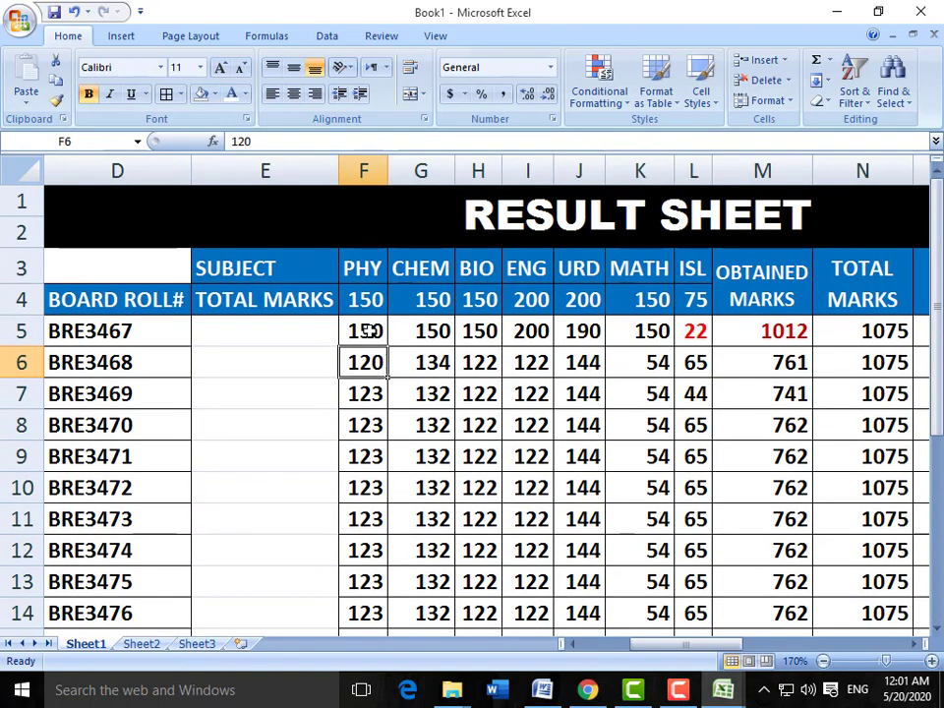
click(369, 328)
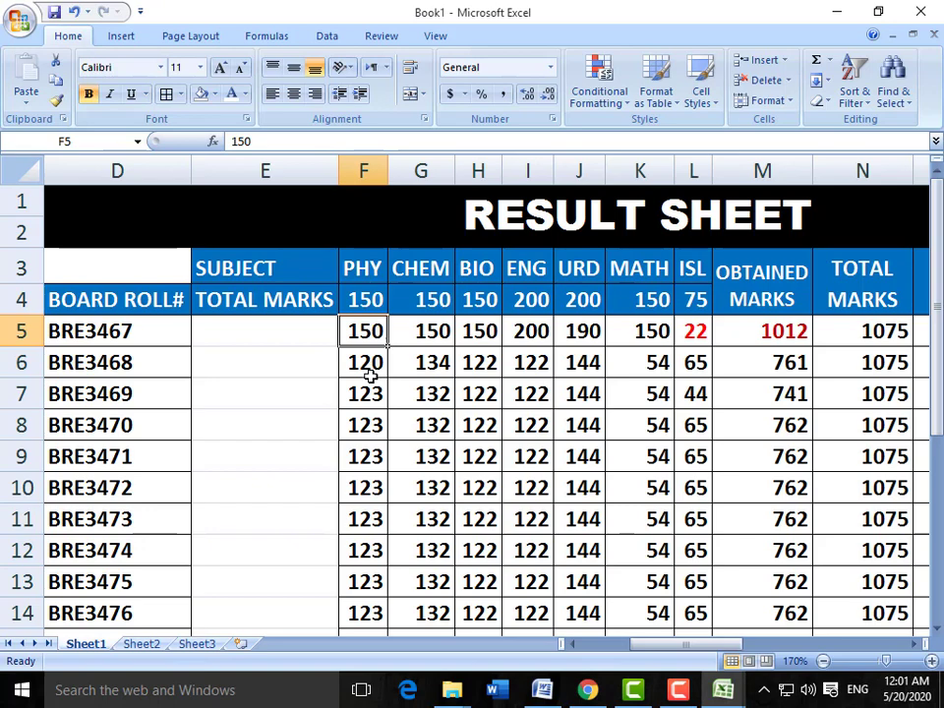
key(shift+Down)
key(shift+Down)
key(shift+Down)
key(shift+Down)
key(shift+Down)
key(shift+Down)
key(shift+Down)
key(shift+Down)
key(shift+Down)
key(shift+Down)
key(shift+Down)
key(shift+Down)
key(shift+Down)
key(shift+Down)
key(shift+Down)
key(shift+Down)
key(shift+Down)
key(shift+Down)
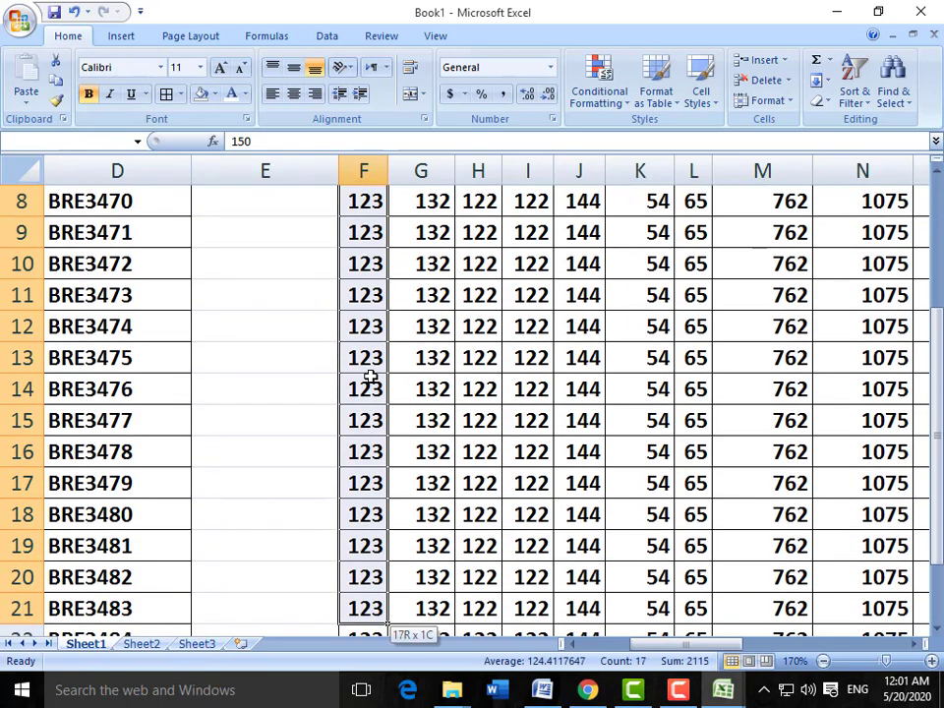
key(shift+Down)
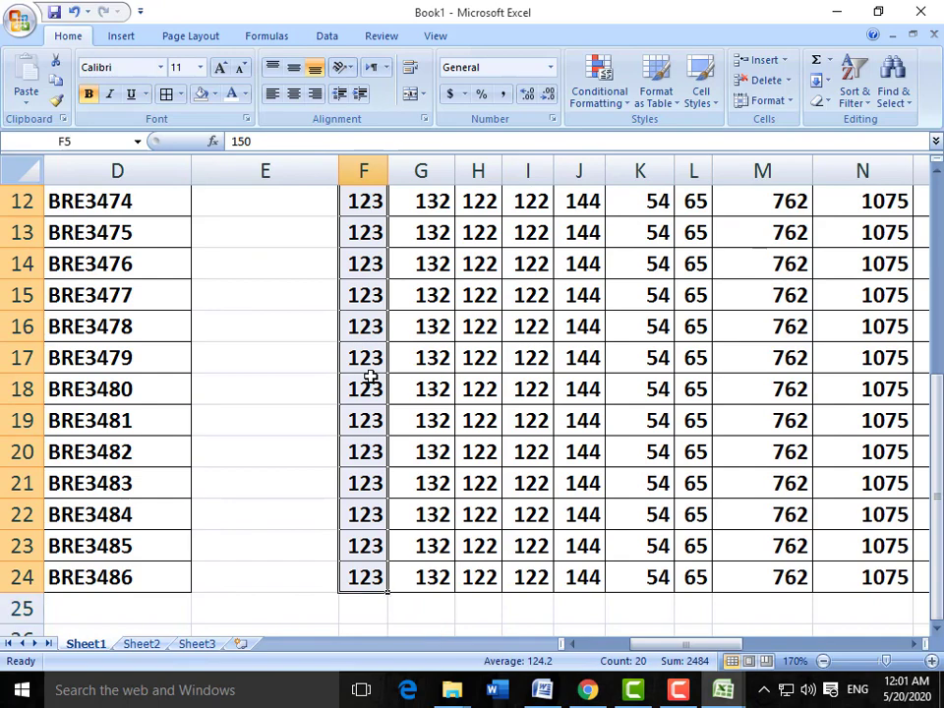
key(ctrl+d)
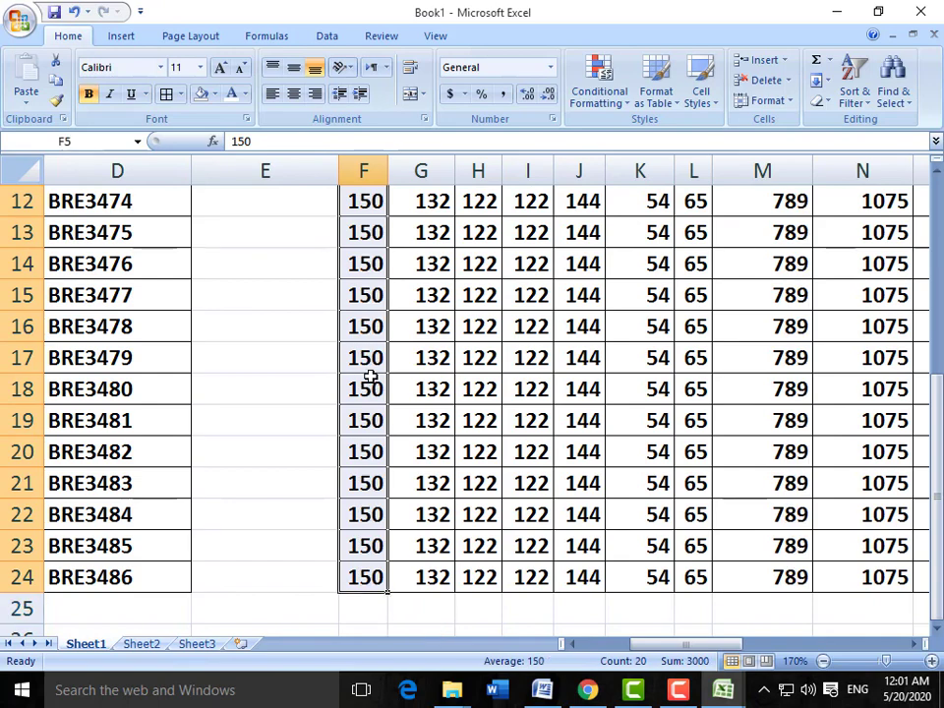
click(327, 514)
click(202, 644)
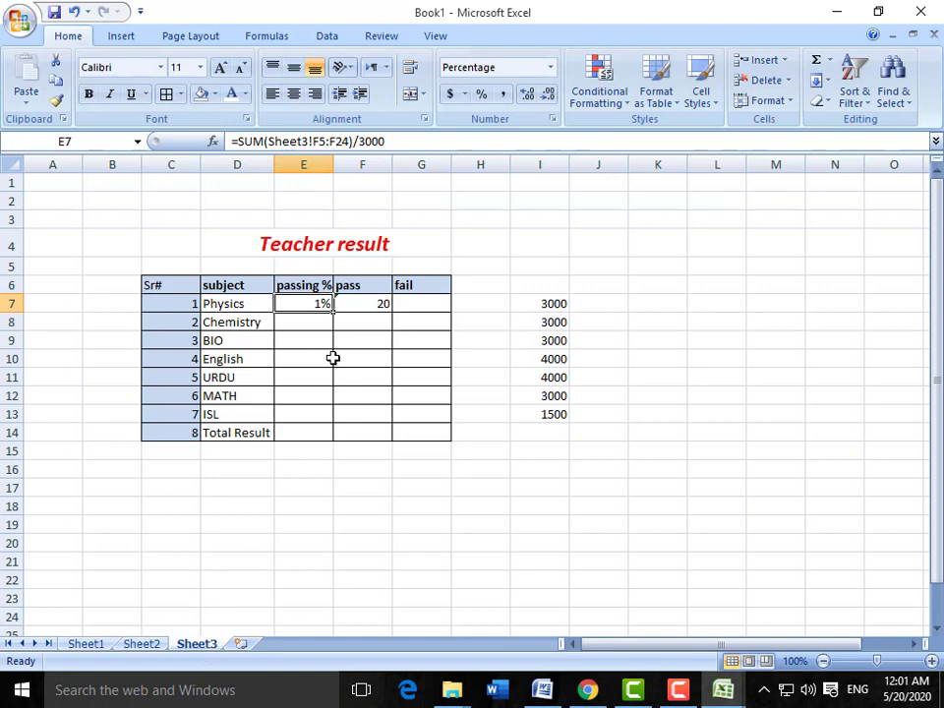
click(691, 694)
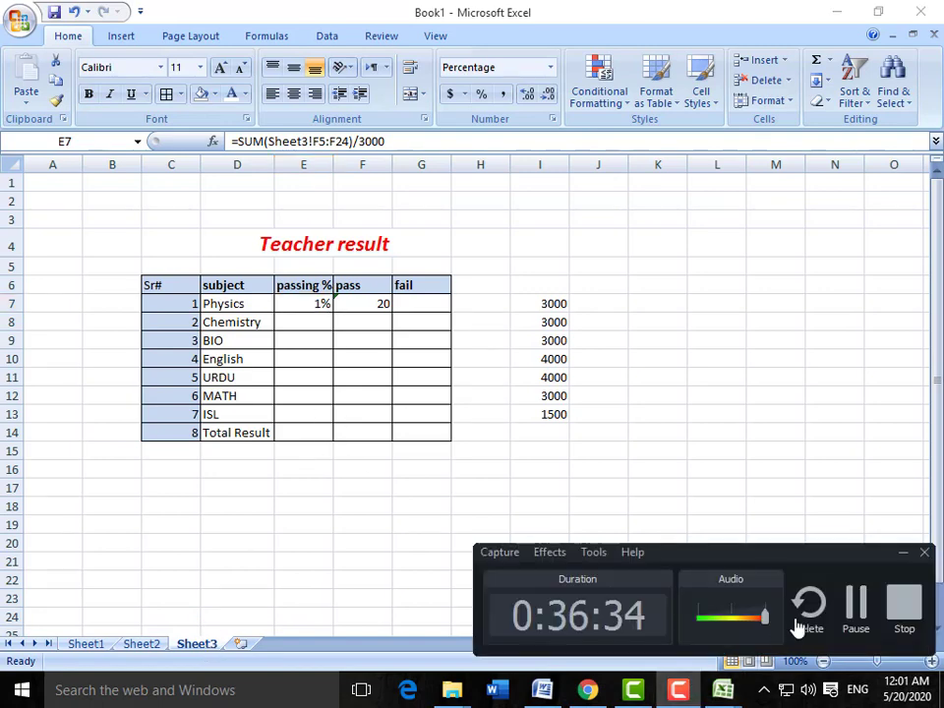
click(850, 596)
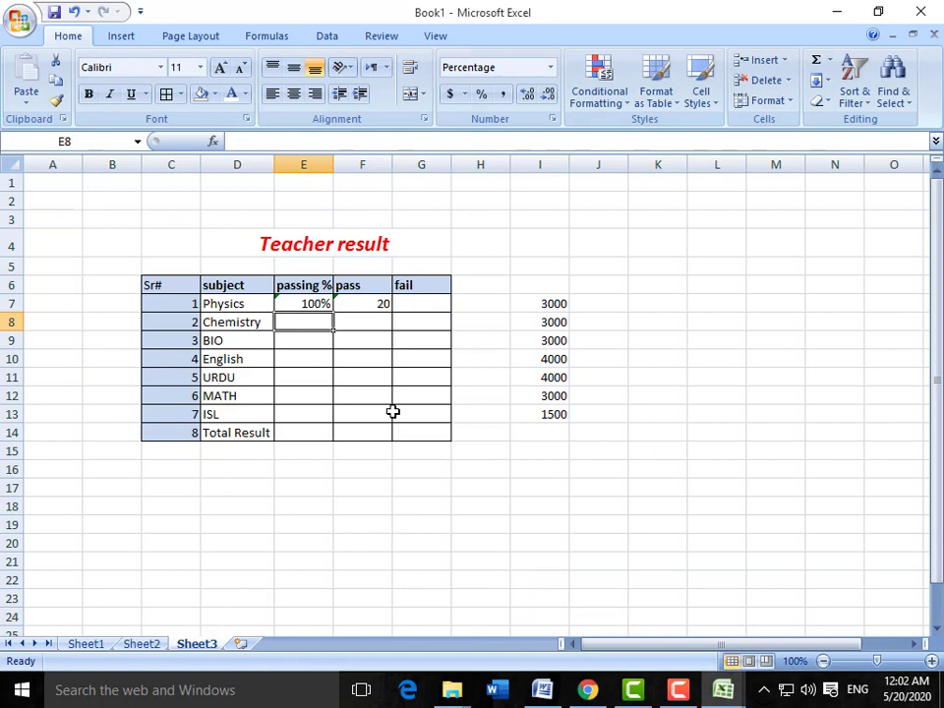
Change the sheet reference in the E7 Physics passing percentage formula so it reads =SUM(Sheet3!F5:F24)/3000
click(310, 303)
key(F2)
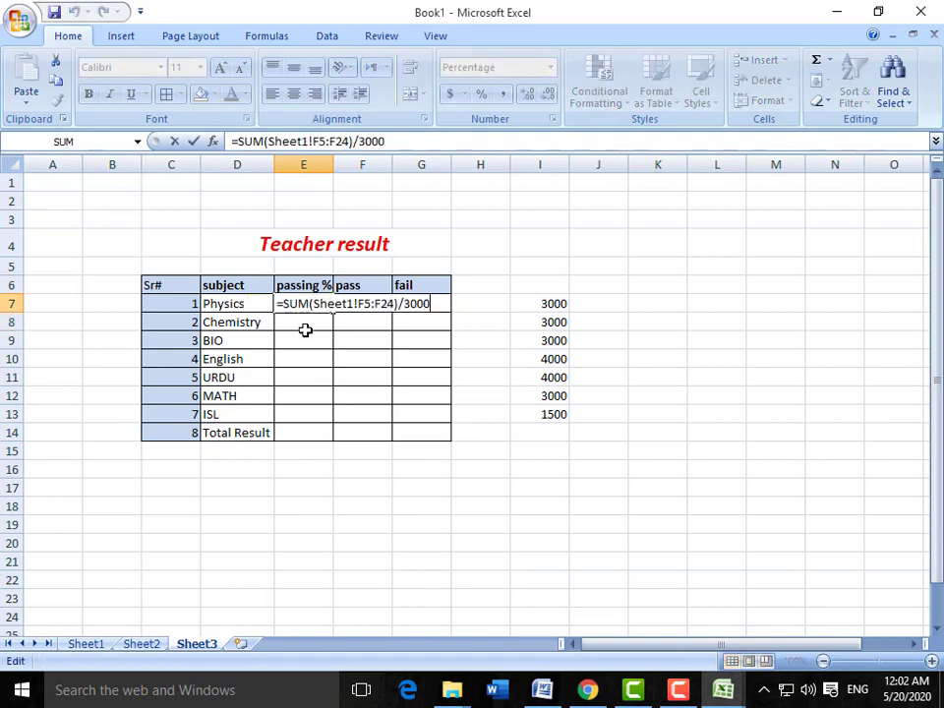
key(Left)
key(Left)
key(Left)
key(Left)
key(Left)
key(Left)
key(Left)
key(Left)
key(Left)
key(Left)
key(Left)
key(Left)
key(Left)
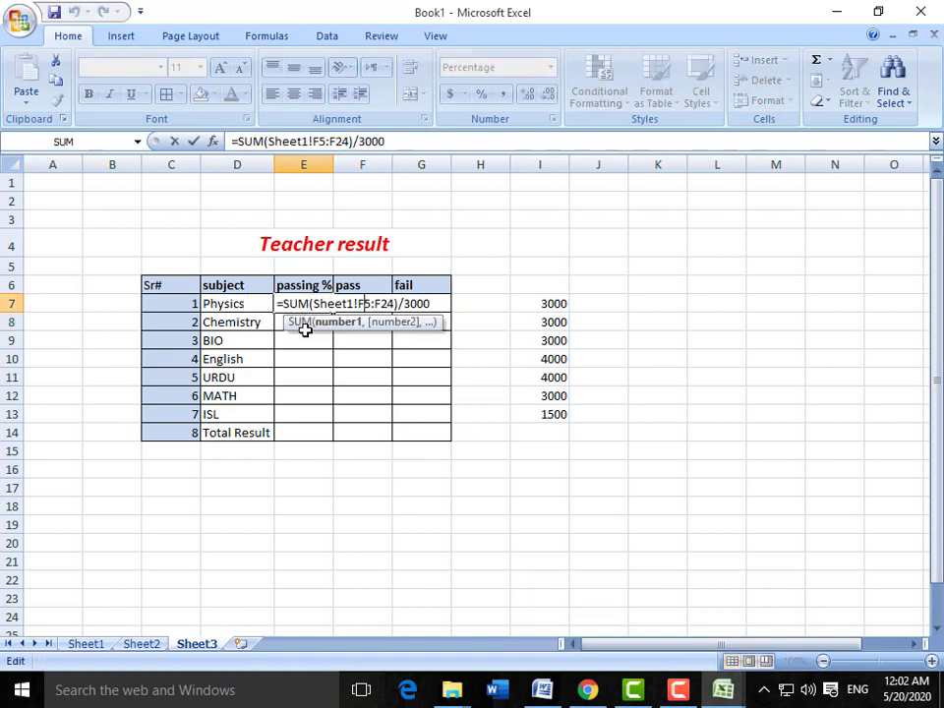
key(BackSpace)
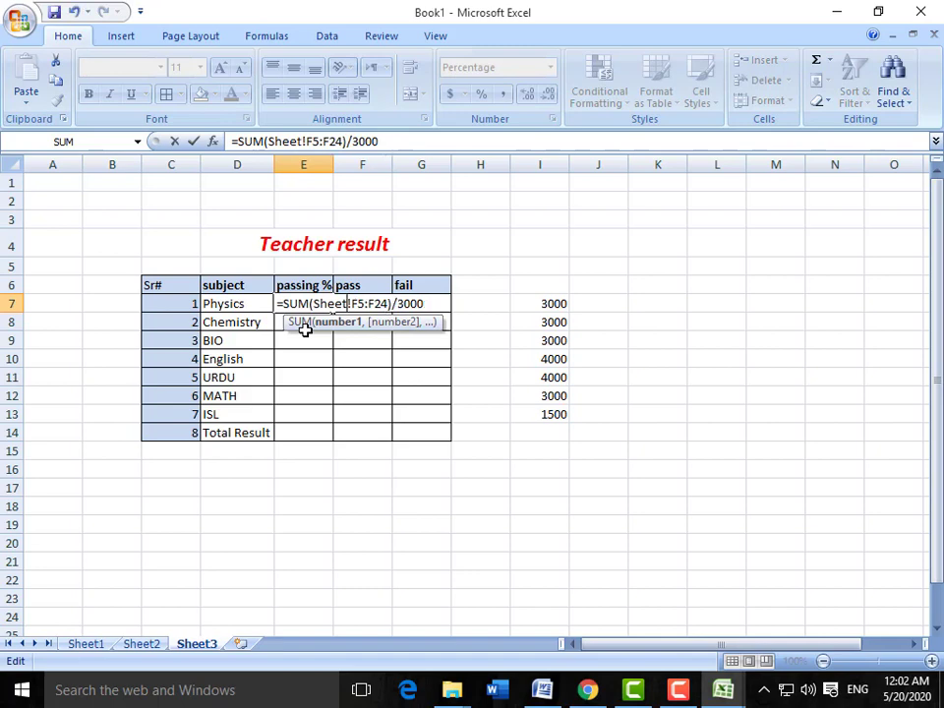
text(3)
key(Up)
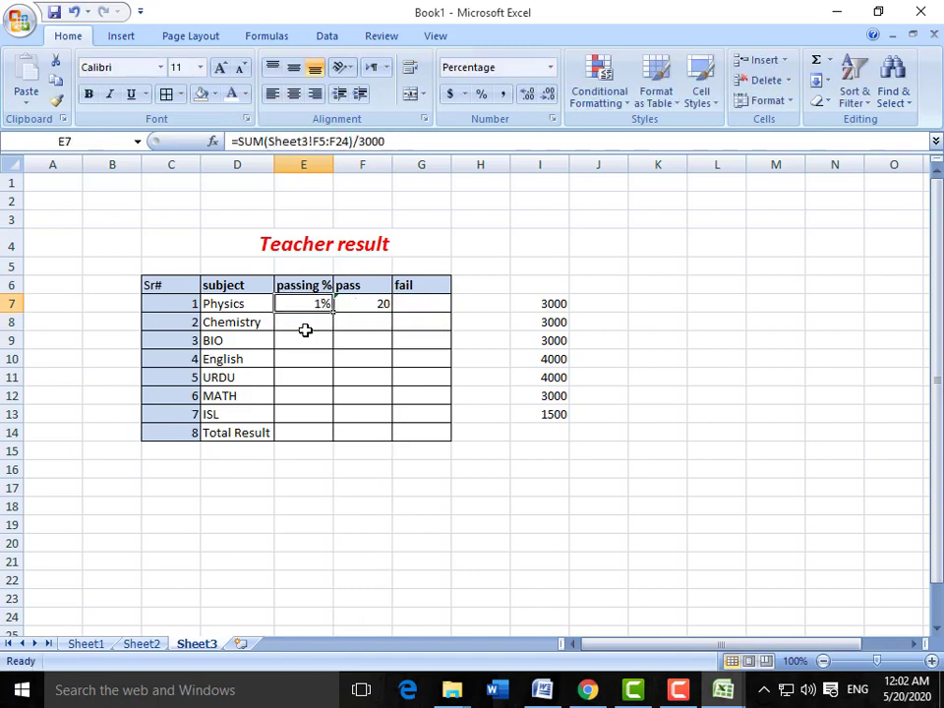
Correct the Physics passing percentage formula in E7 to =SUM(Sheet1!F5:F24)/3000 and check it against the pass formula in F7
key(F2)
key(Left)
key(Left)
key(Left)
key(Left)
key(Left)
key(Left)
key(Left)
key(Left)
key(Left)
key(Left)
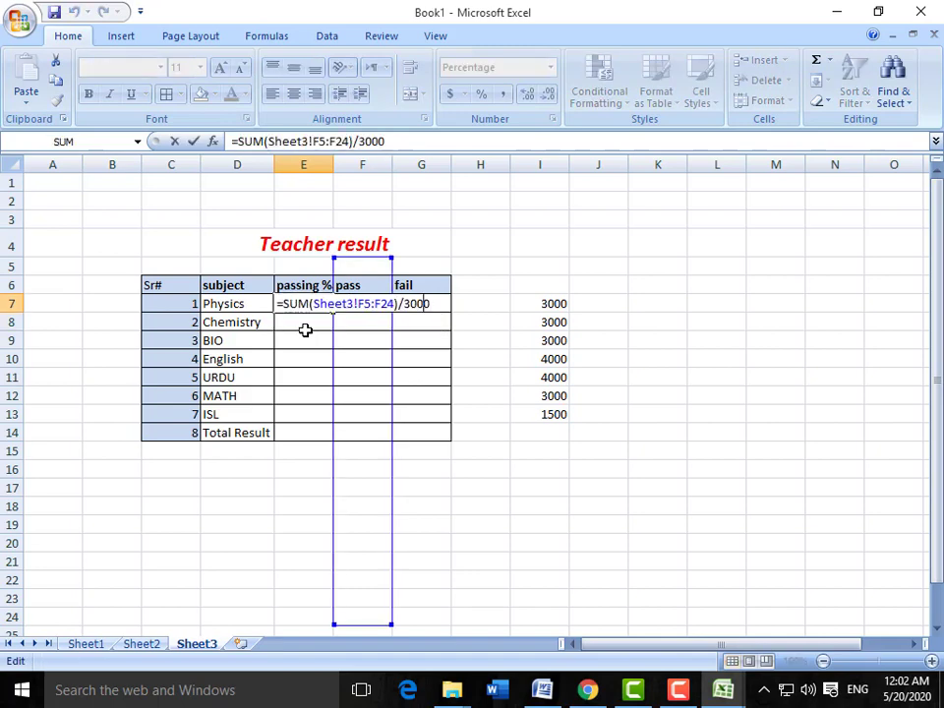
key(BackSpace)
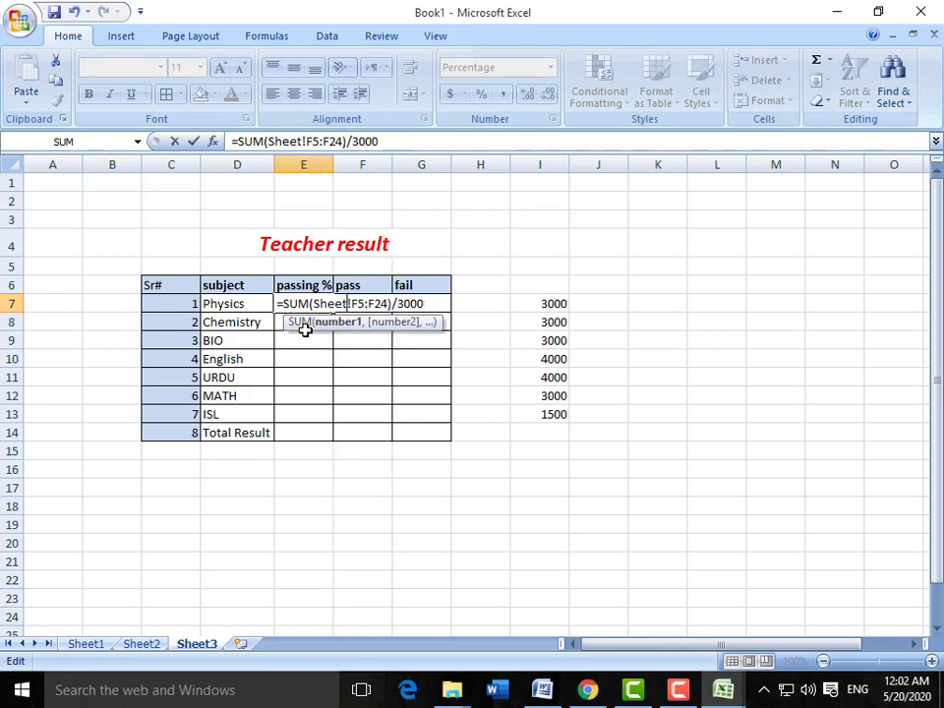
text(1)
key(Return)
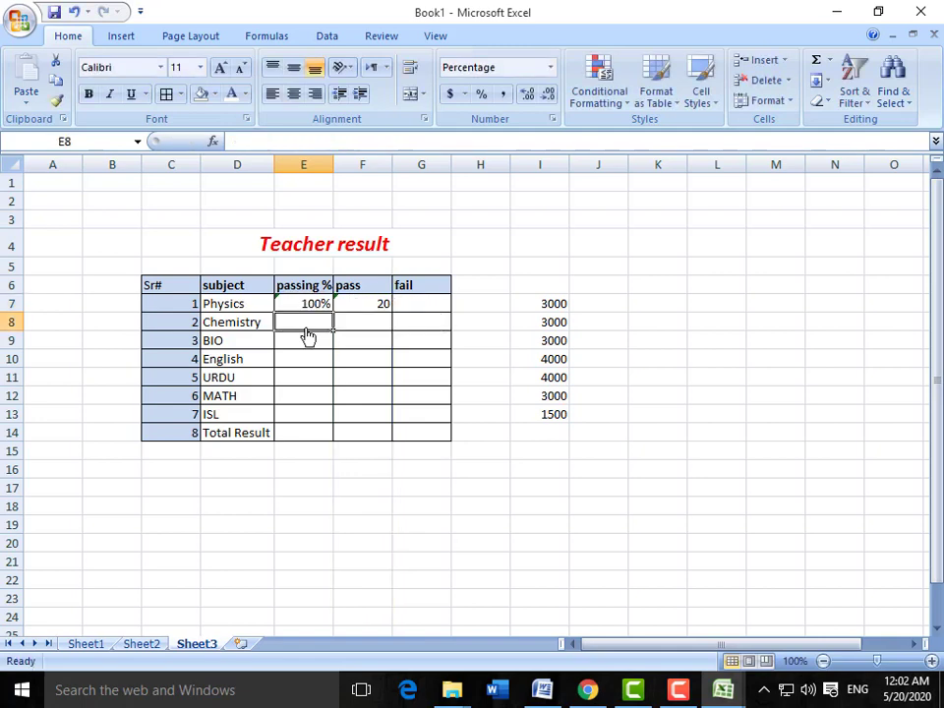
key(Up)
key(Right)
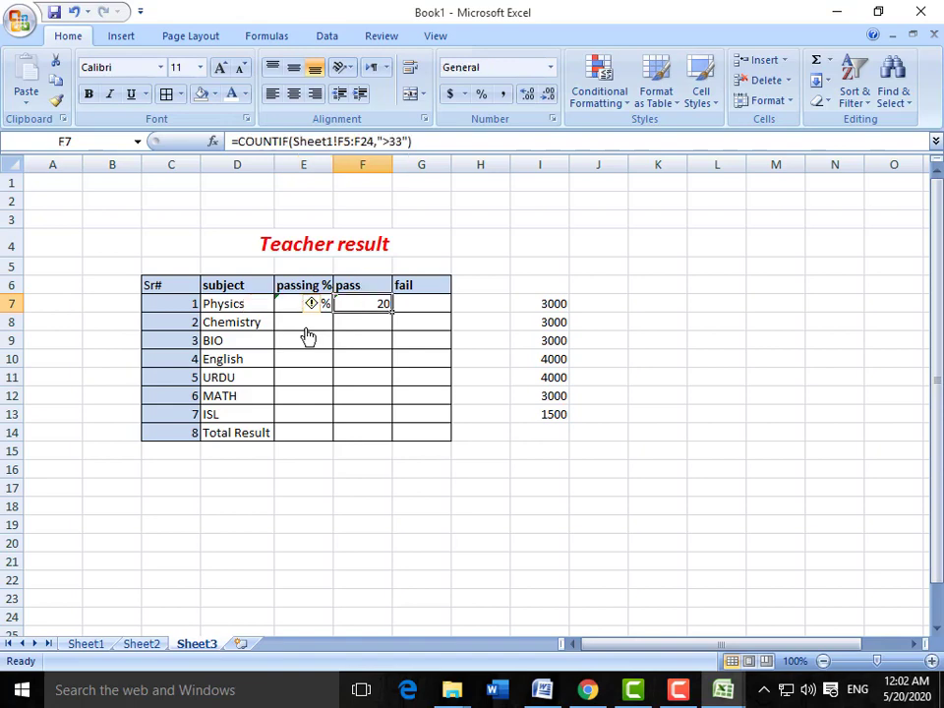
key(Left)
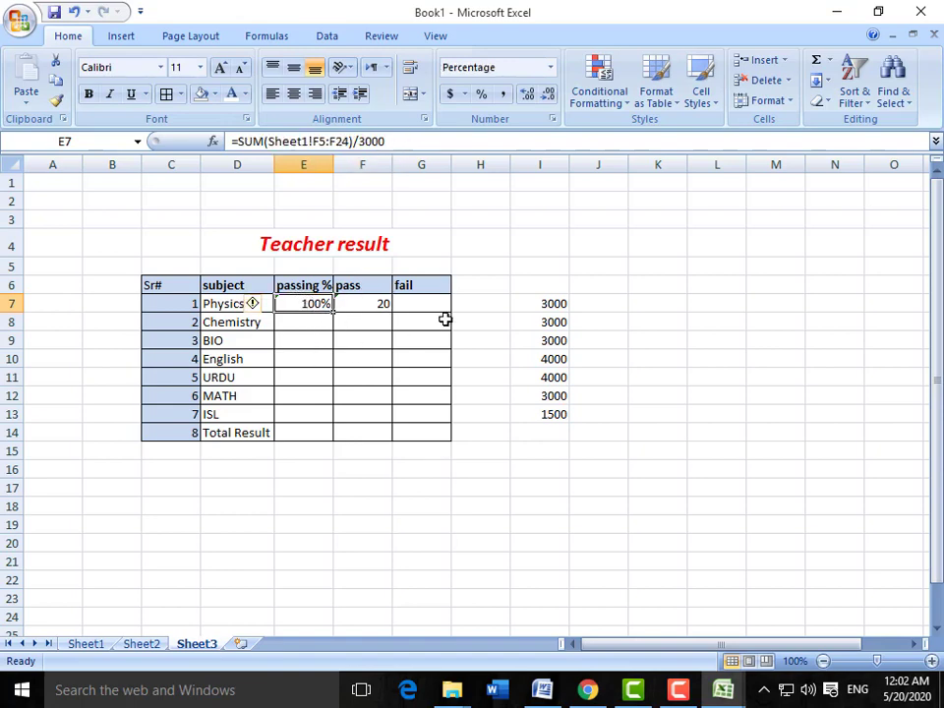
Enter the Physics fail count formula =F7-20 in G7
click(424, 306)
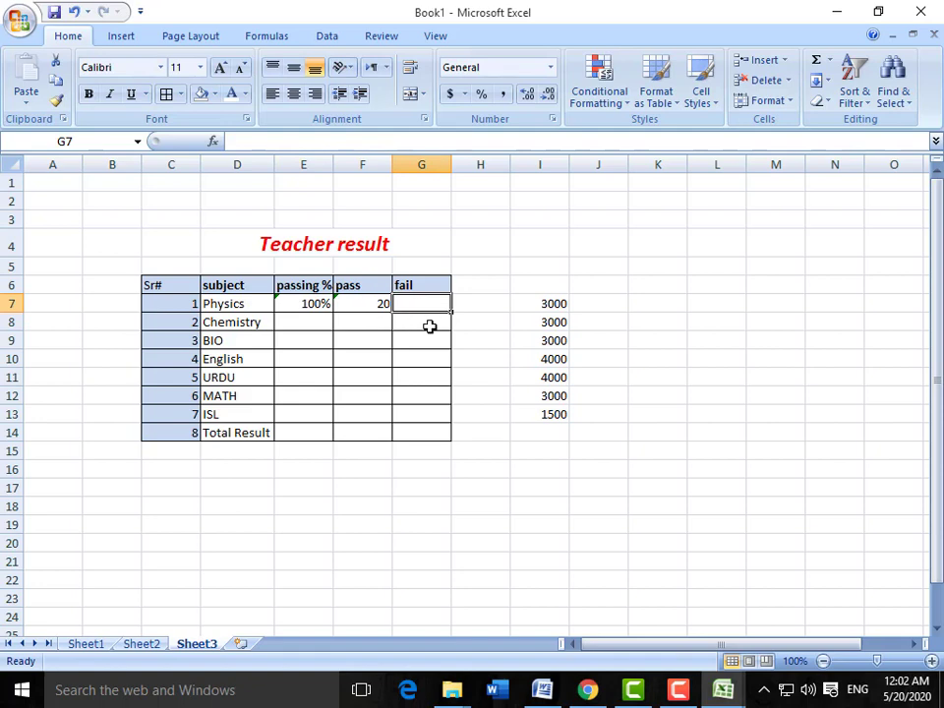
text(=)
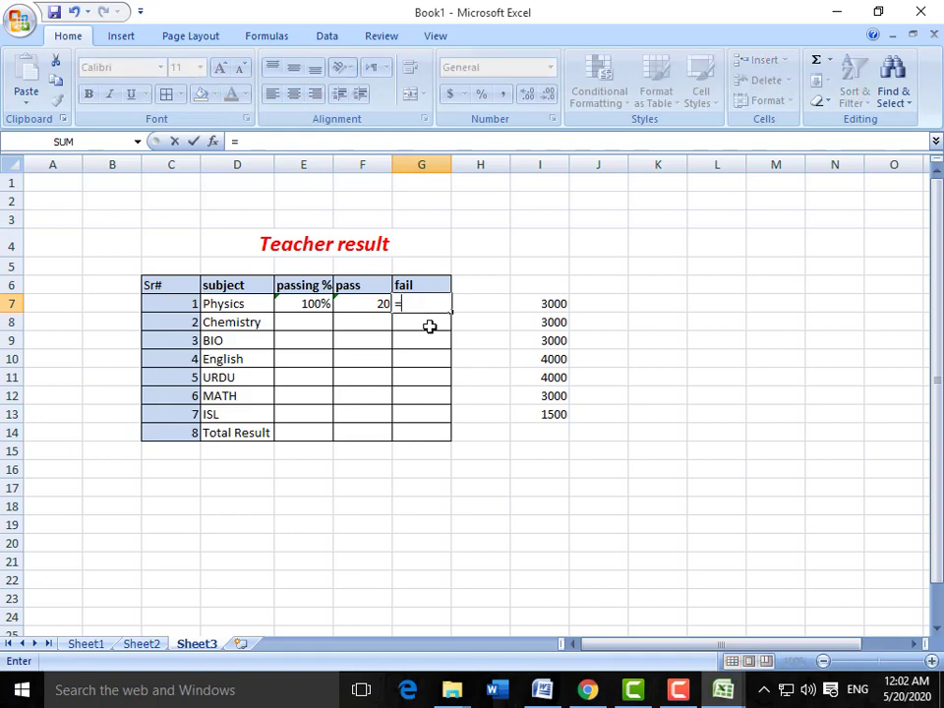
click(382, 303)
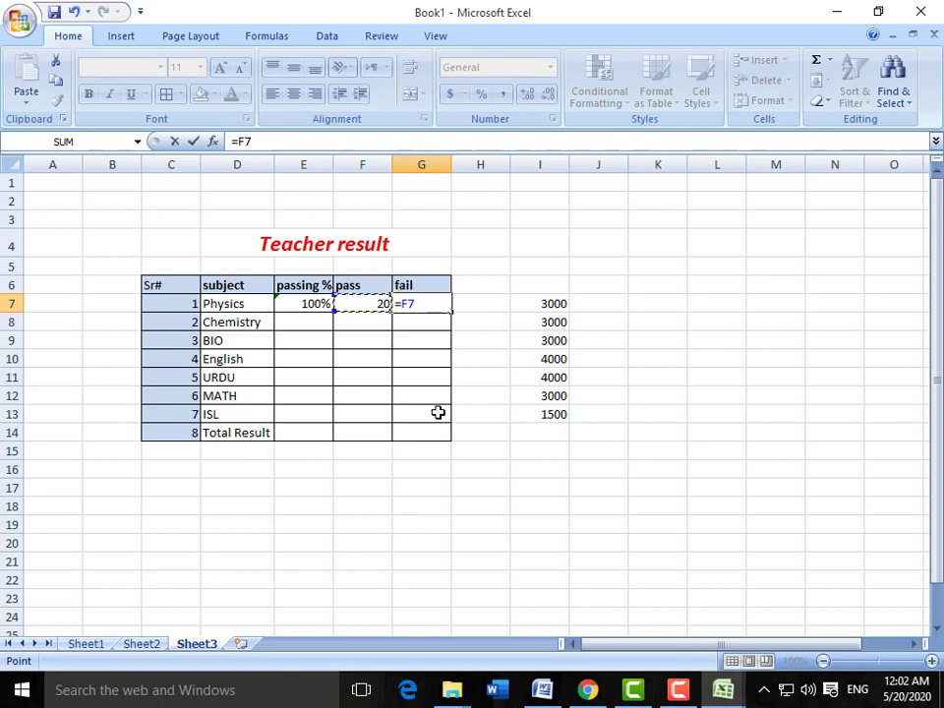
text(-20)
key(Return)
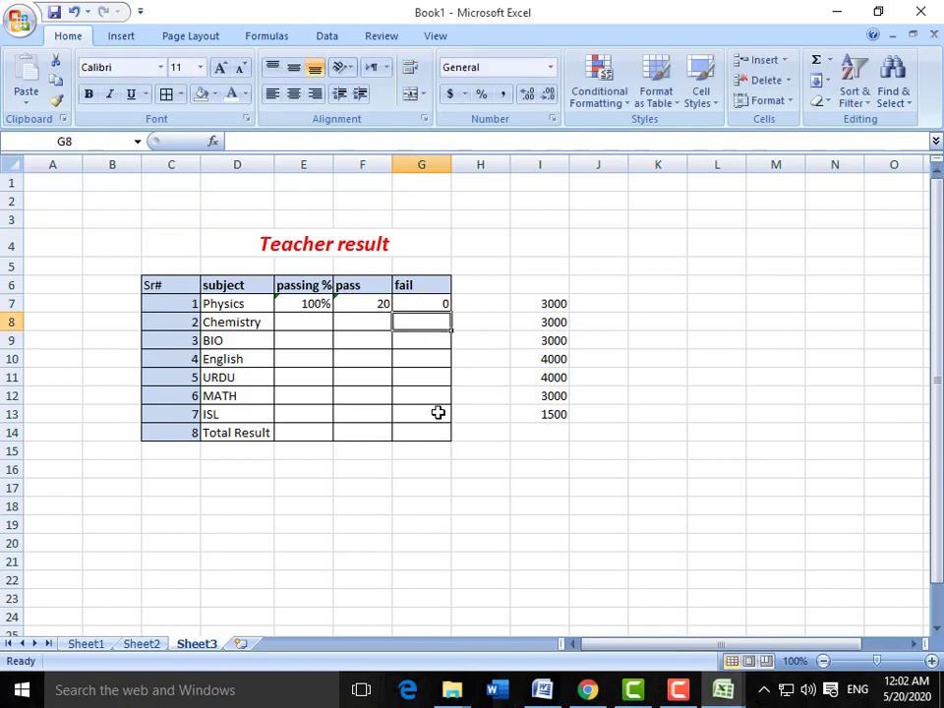
Set the first student's Physics mark in F5 on Sheet1 to 32 and check the Physics percentage and pass formulas on Sheet3
click(88, 644)
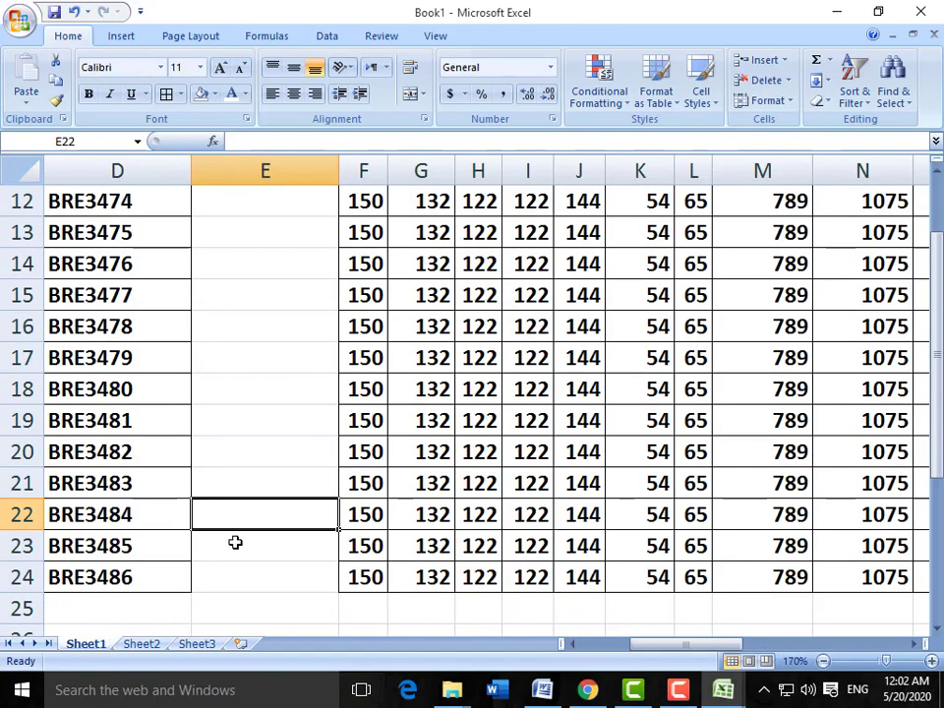
scroll(241, 543, up, 3)
click(365, 301)
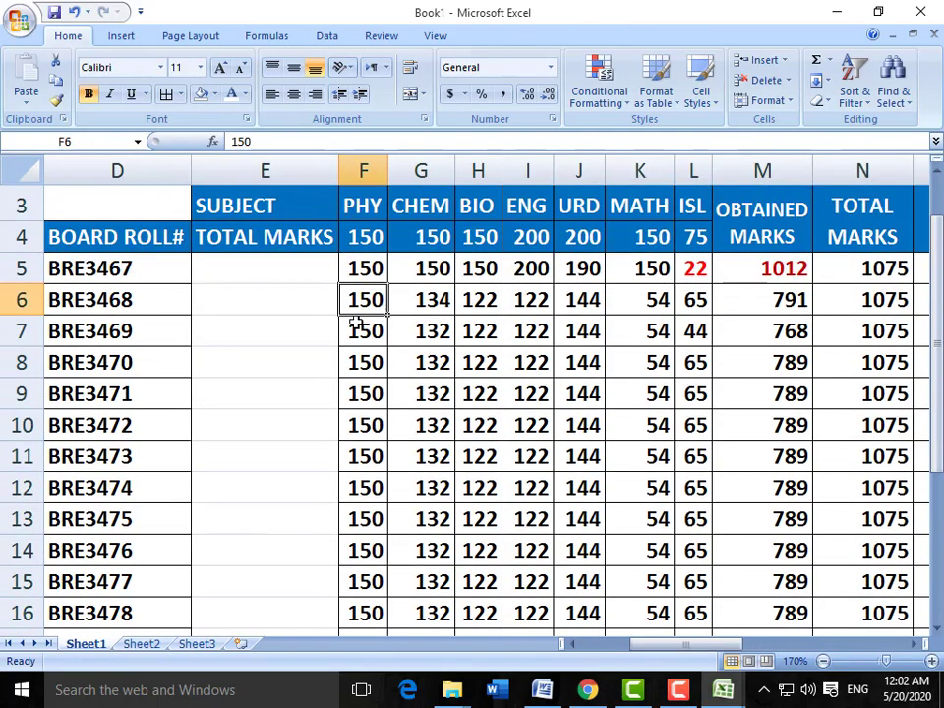
click(365, 277)
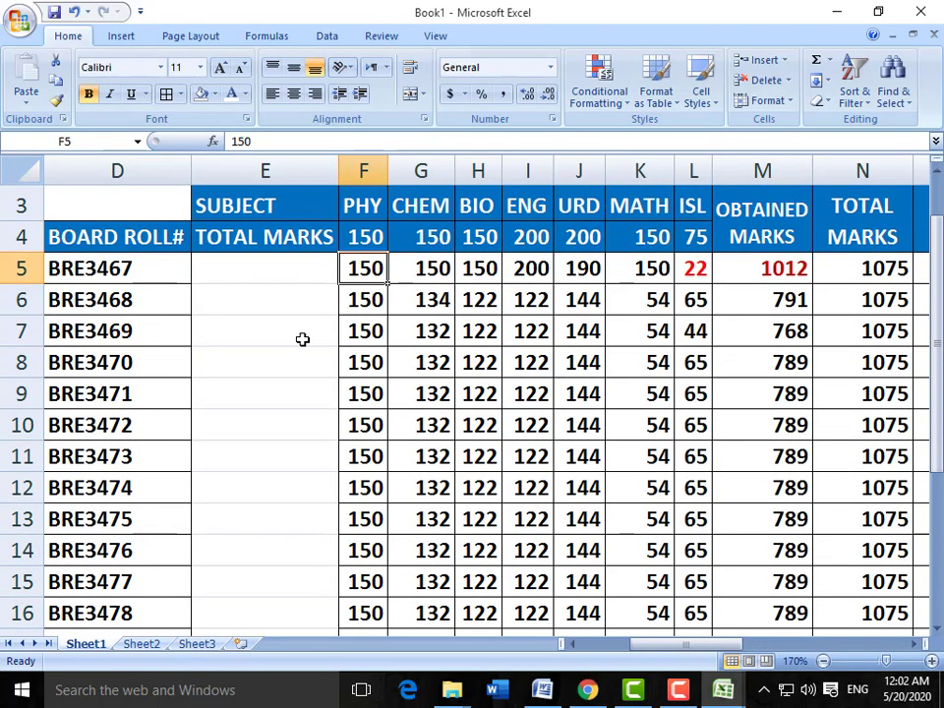
text(32)
key(Return)
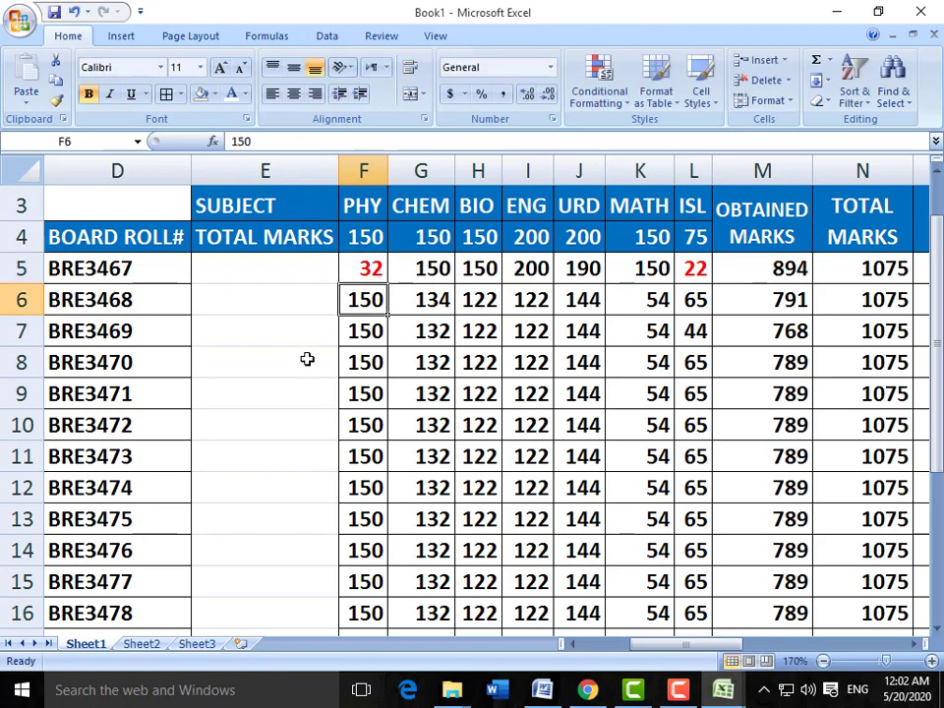
click(195, 645)
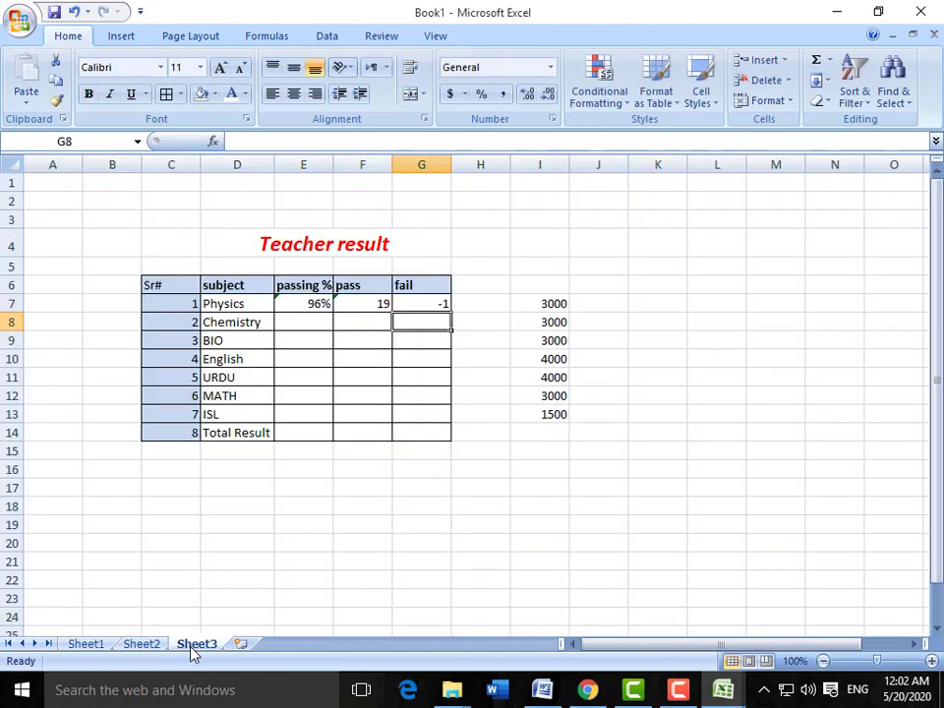
click(310, 305)
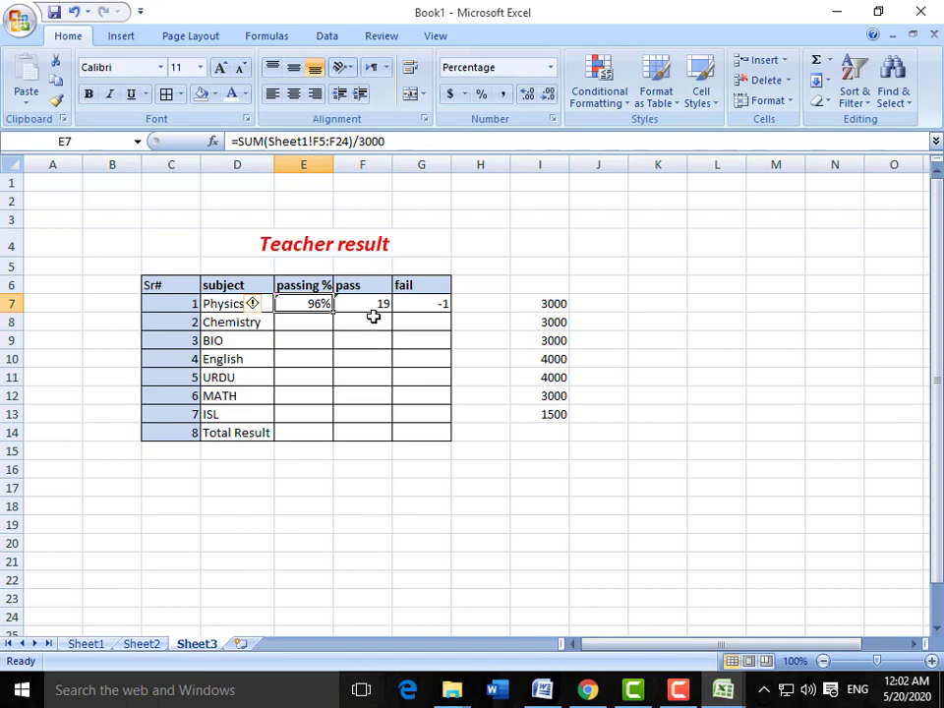
click(371, 306)
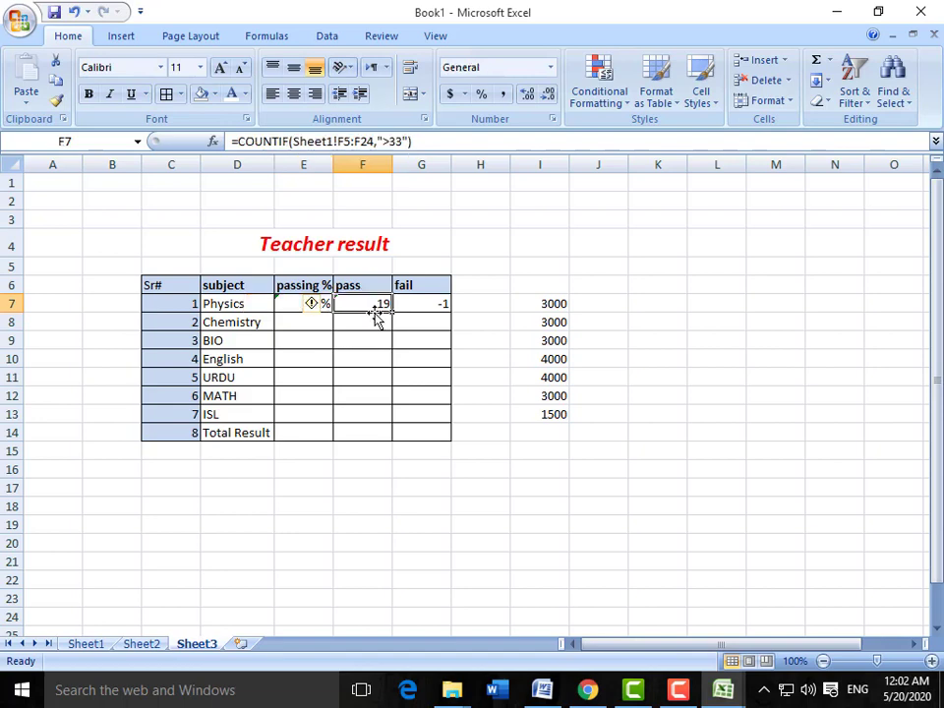
Correct the Physics fail count formula in G7 to =20-F7
click(420, 308)
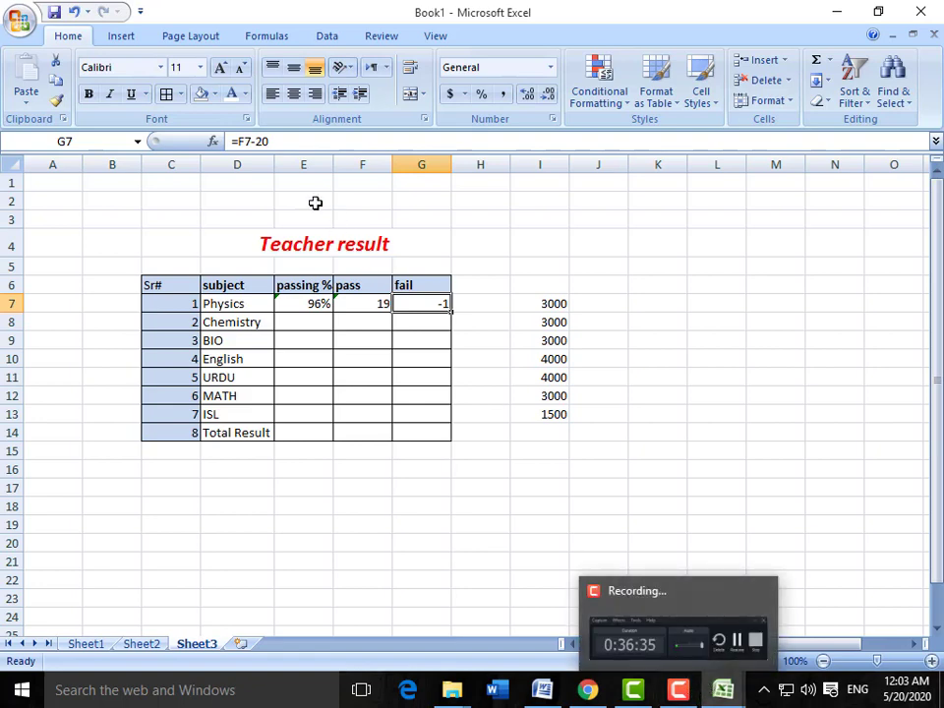
click(259, 141)
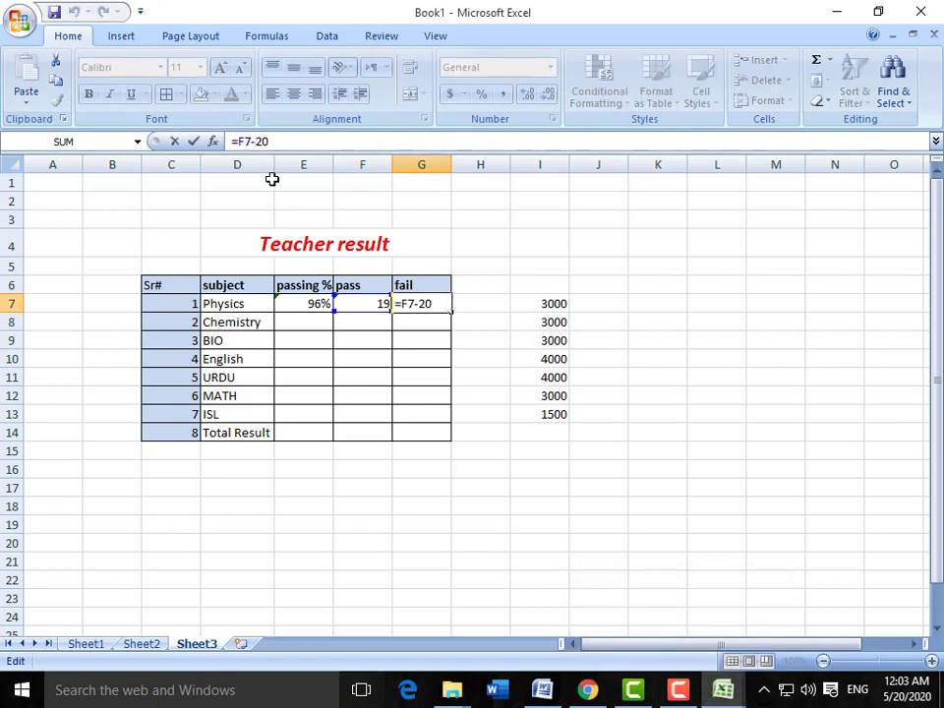
key(BackSpace)
key(BackSpace)
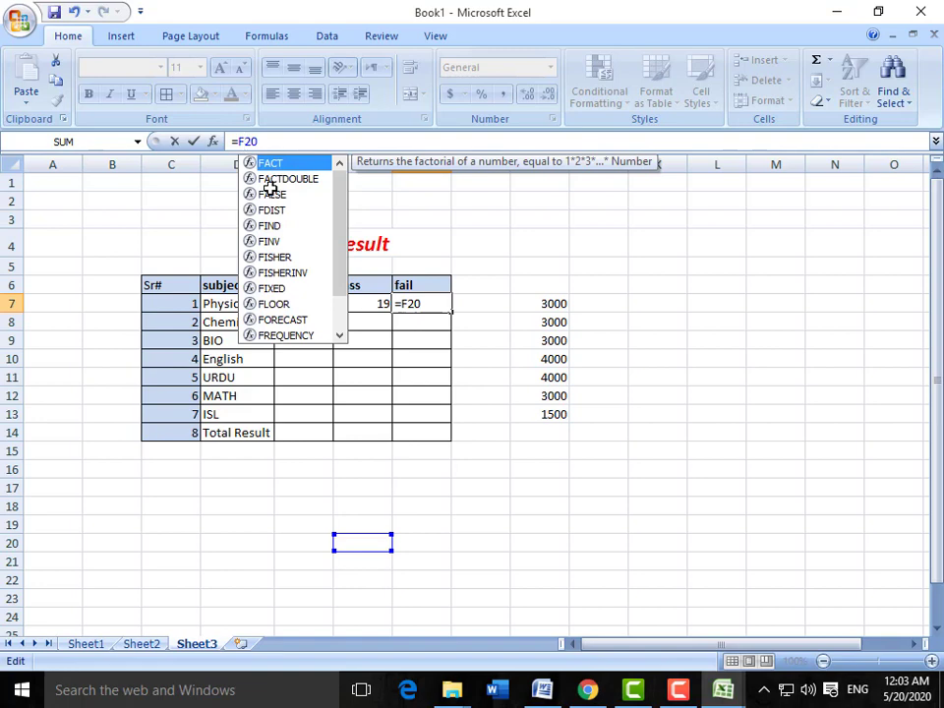
key(BackSpace)
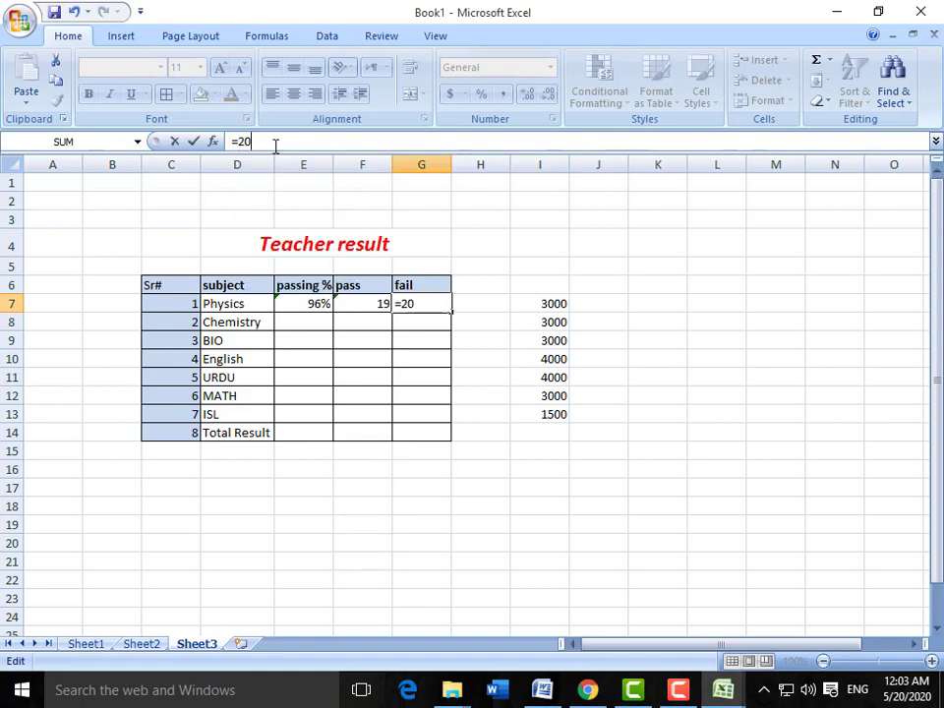
click(374, 306)
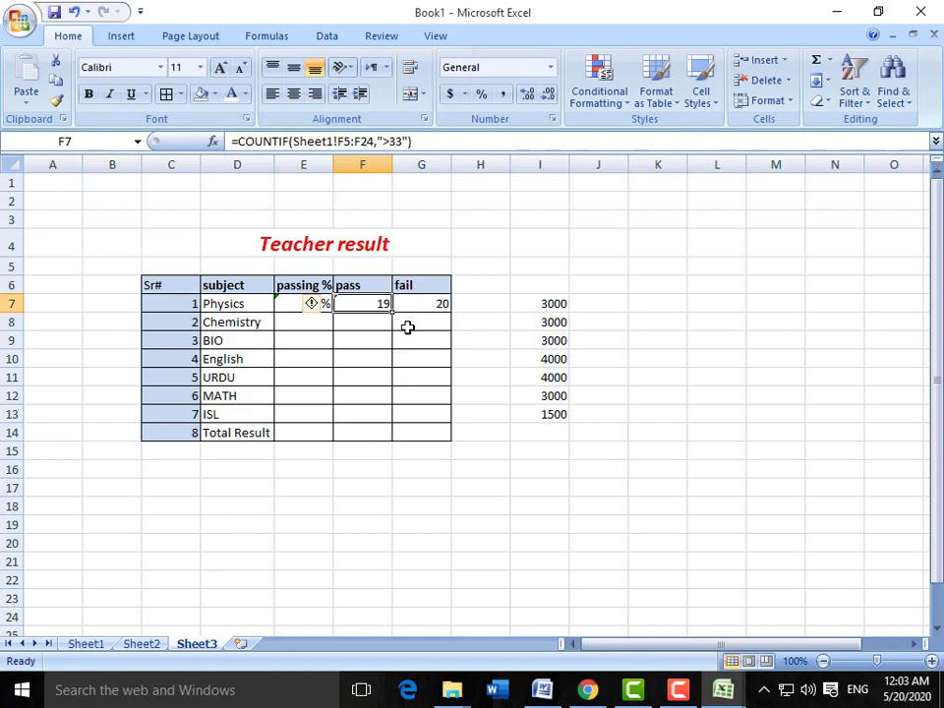
click(678, 689)
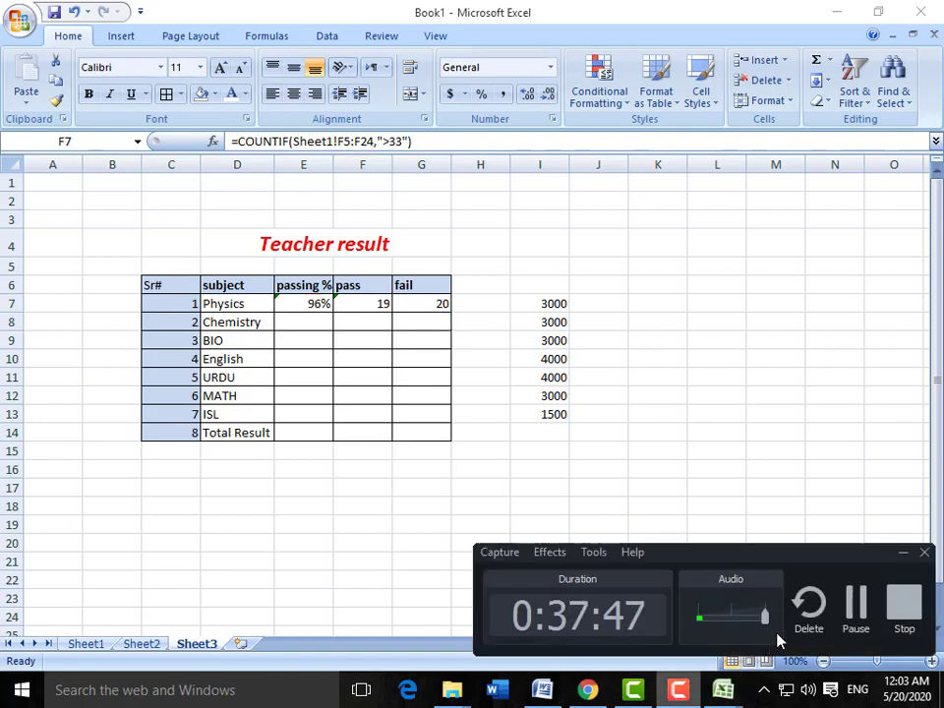
click(848, 609)
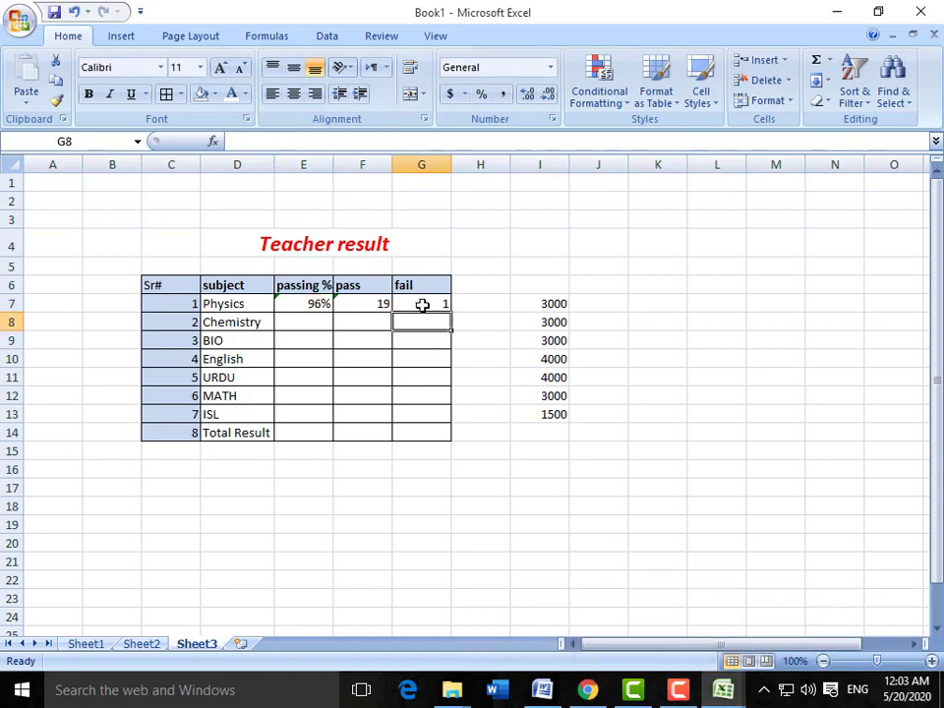
click(421, 305)
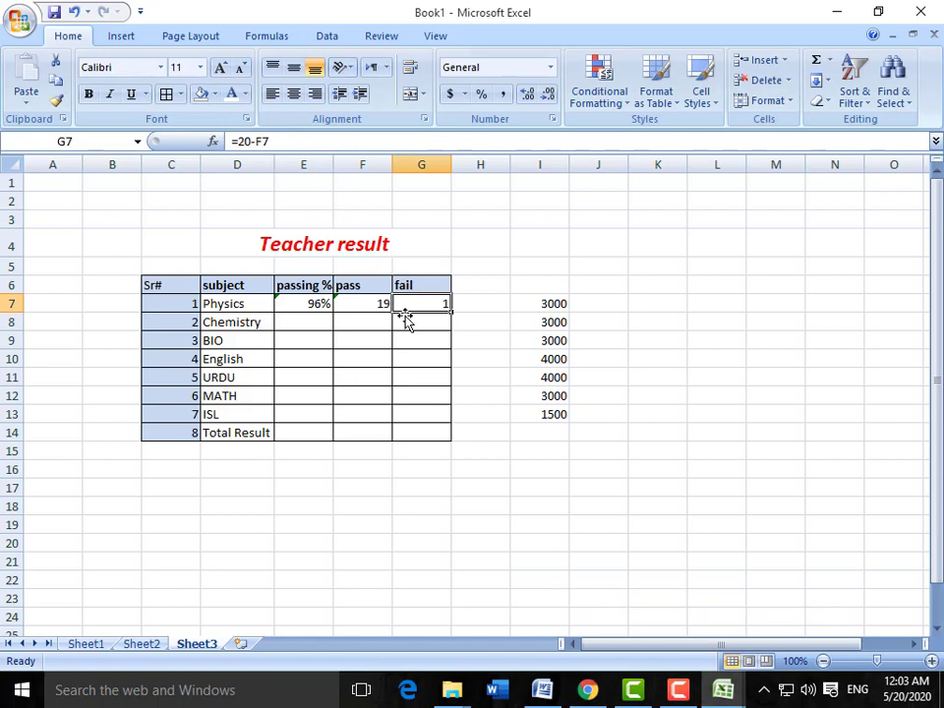
Begin the Chemistry passing percentage formula in E8 with a SUM over the Chemistry marks G5:G24 from Sheet1
click(295, 324)
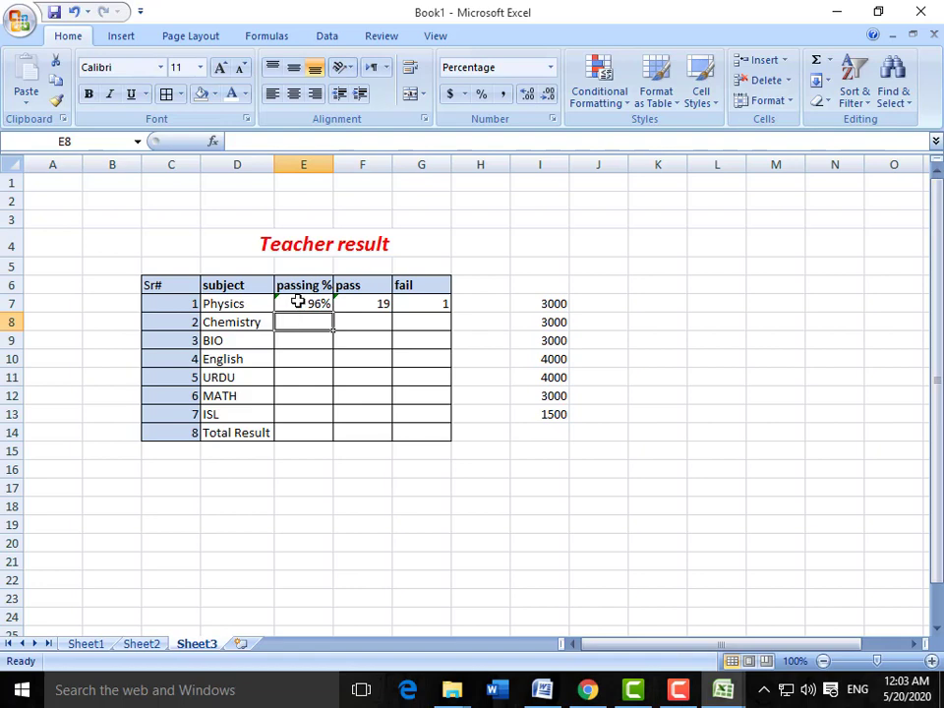
click(298, 304)
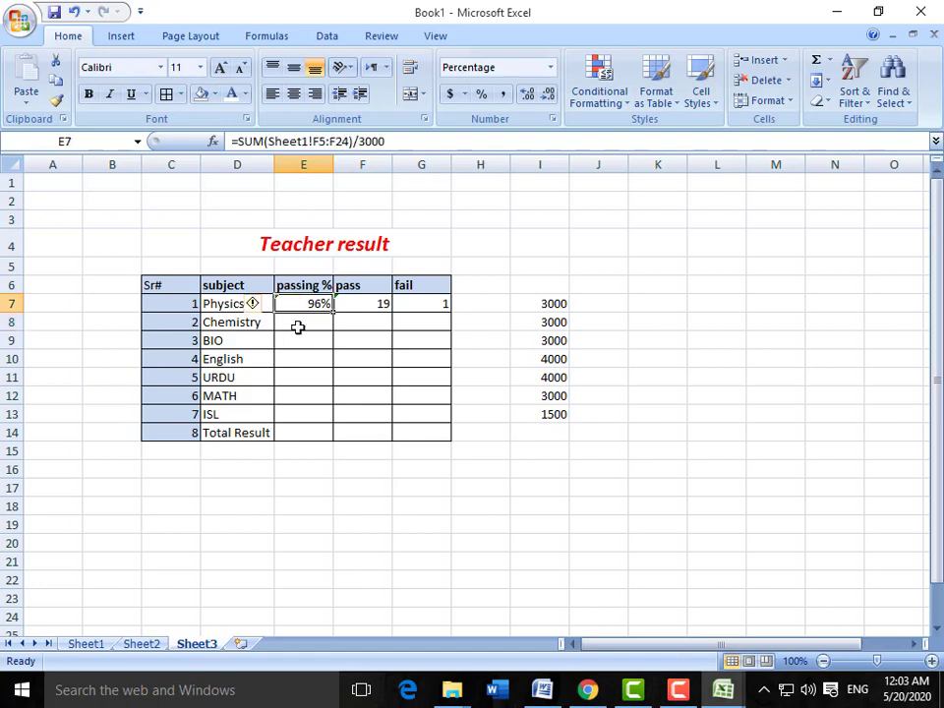
click(298, 325)
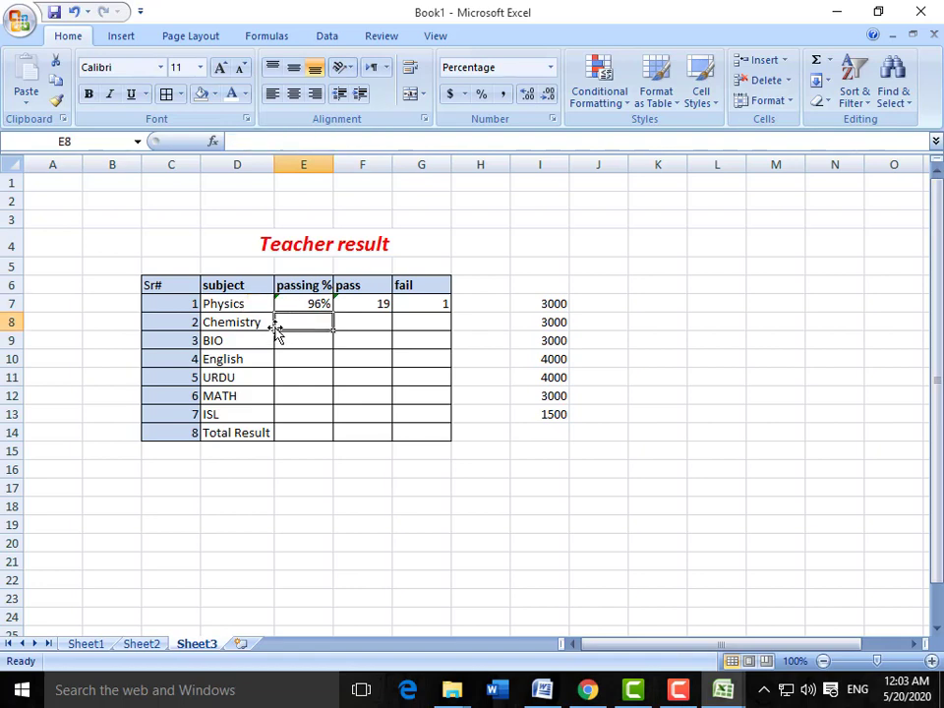
text(=)
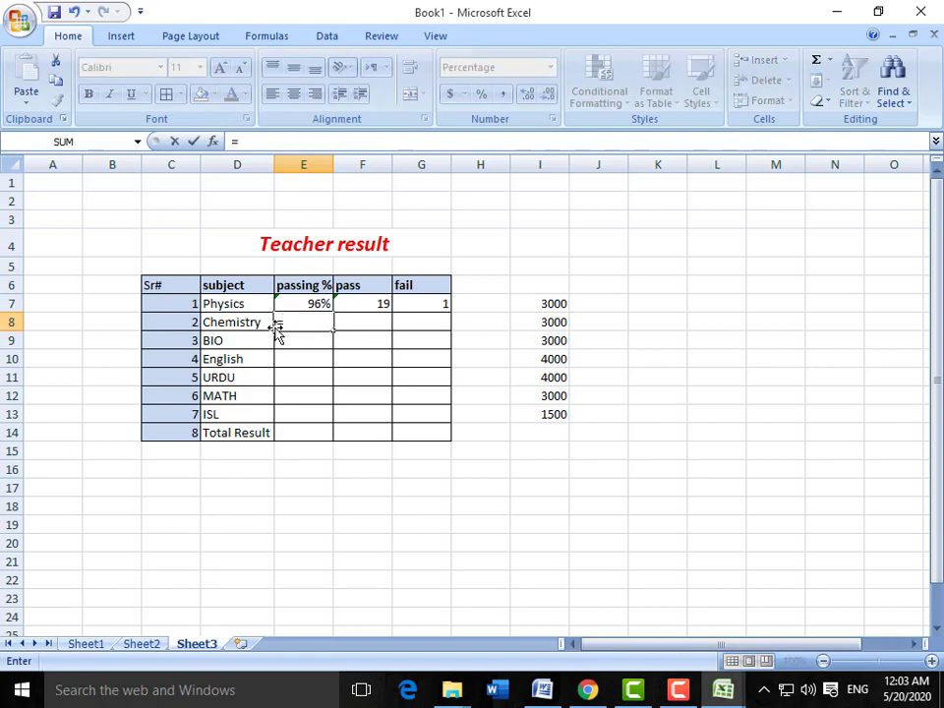
text(SUM()
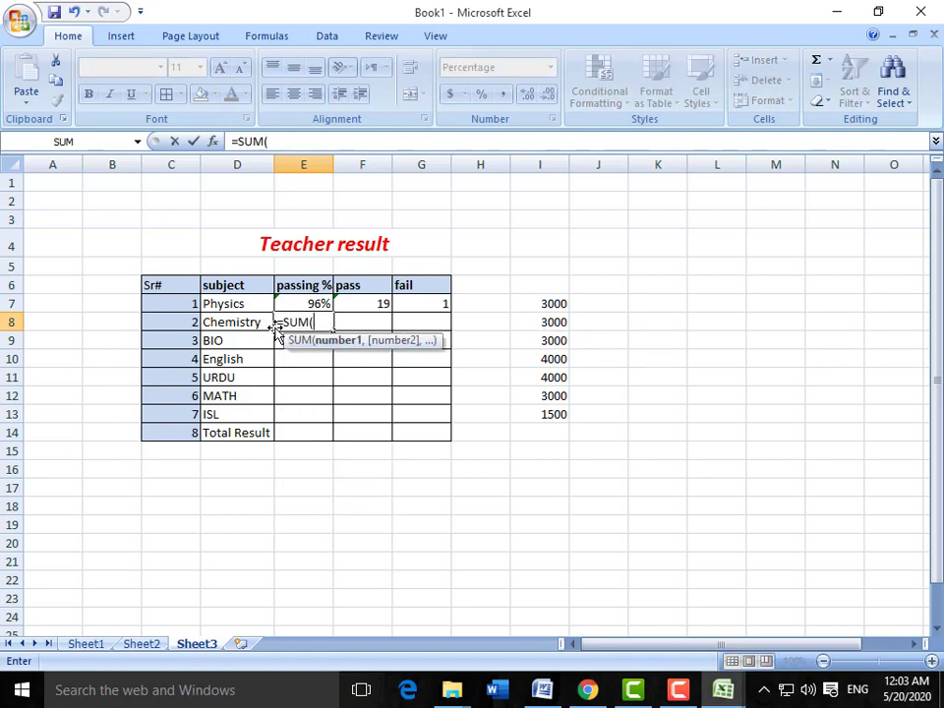
click(102, 646)
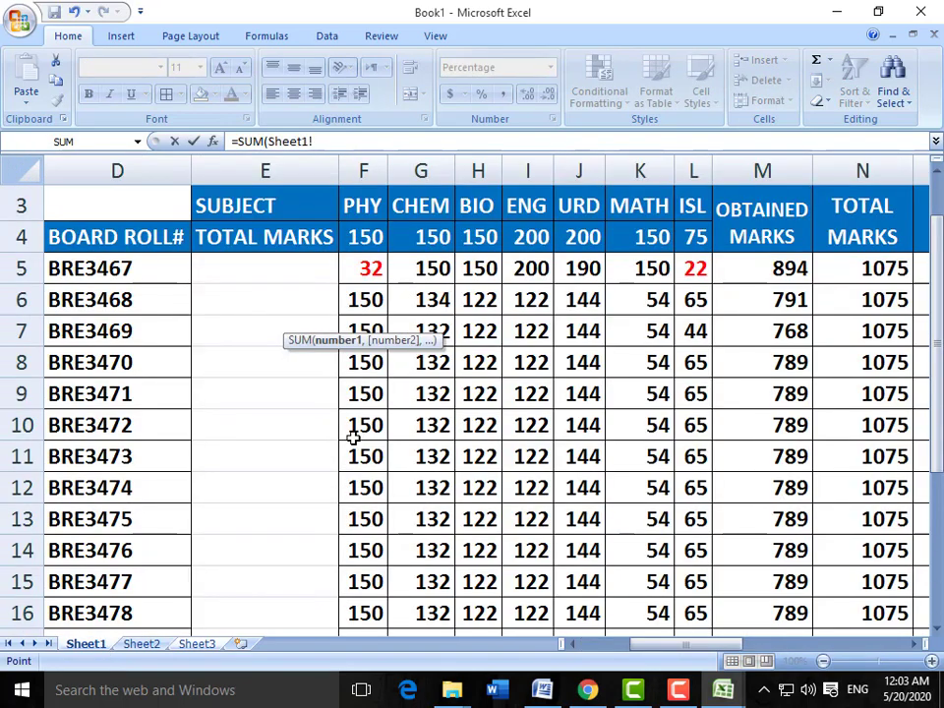
drag(431, 270, 433, 571)
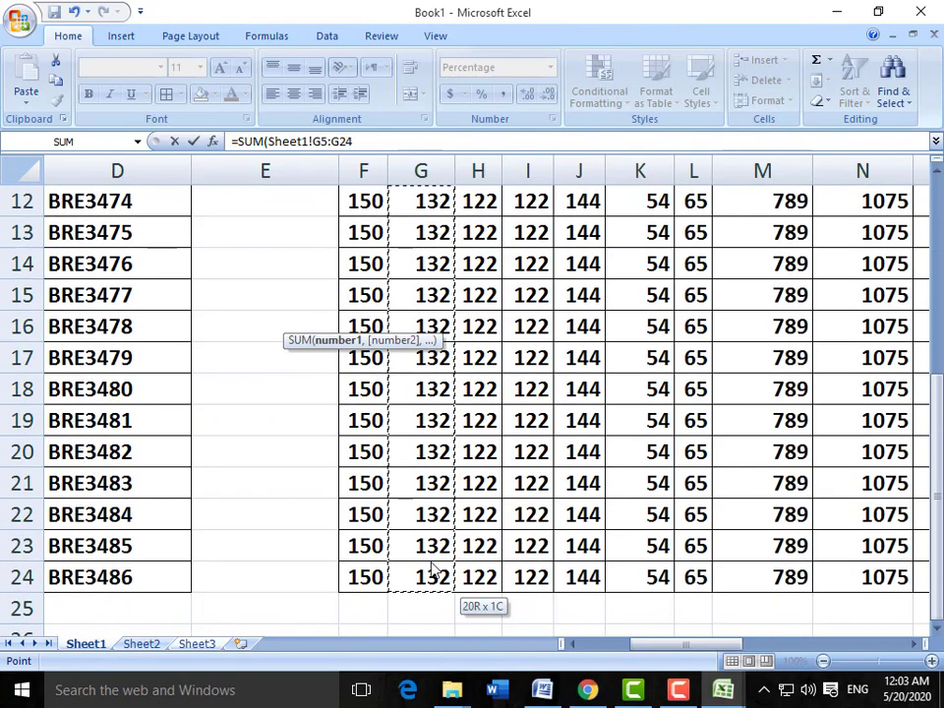
click(199, 645)
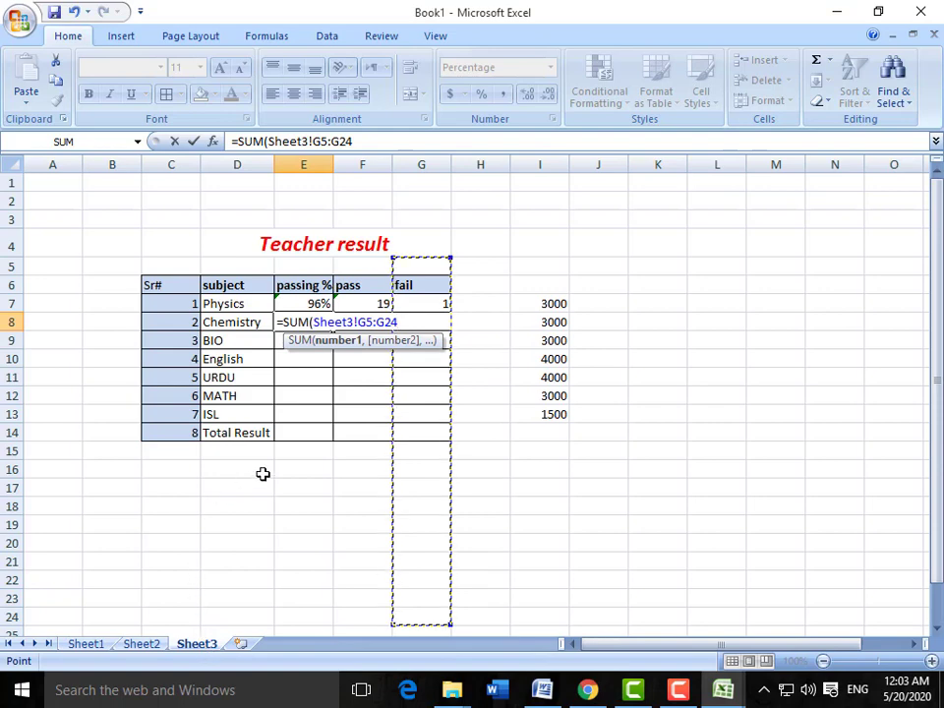
Correct the sheet reference in the E8 formula and complete it as =SUM(Sheet1!G5:G24)/3000
key(F2)
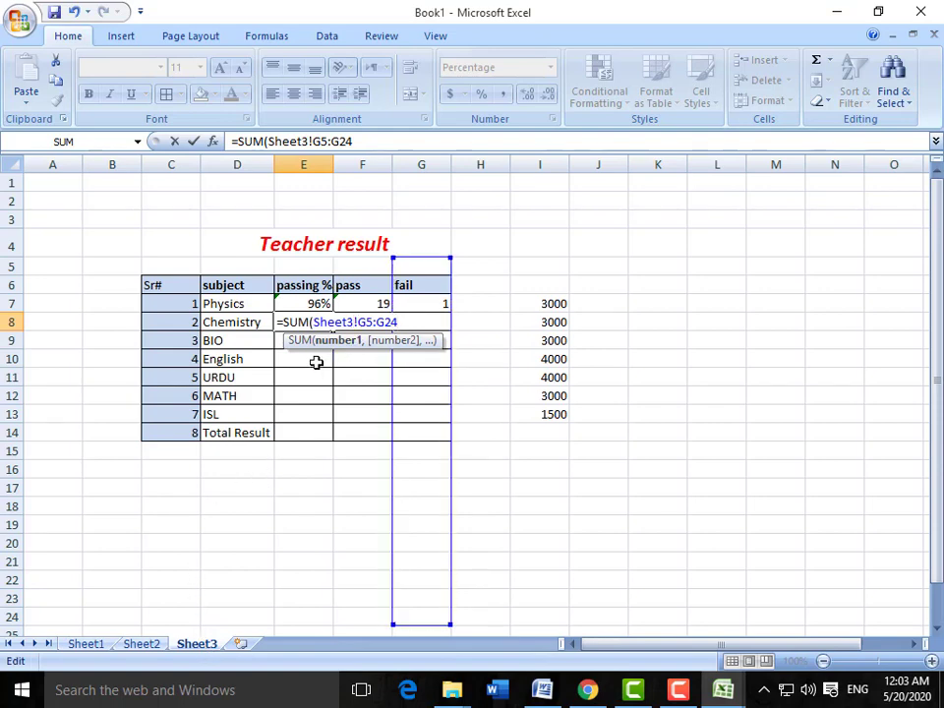
key(BackSpace)
text(1)
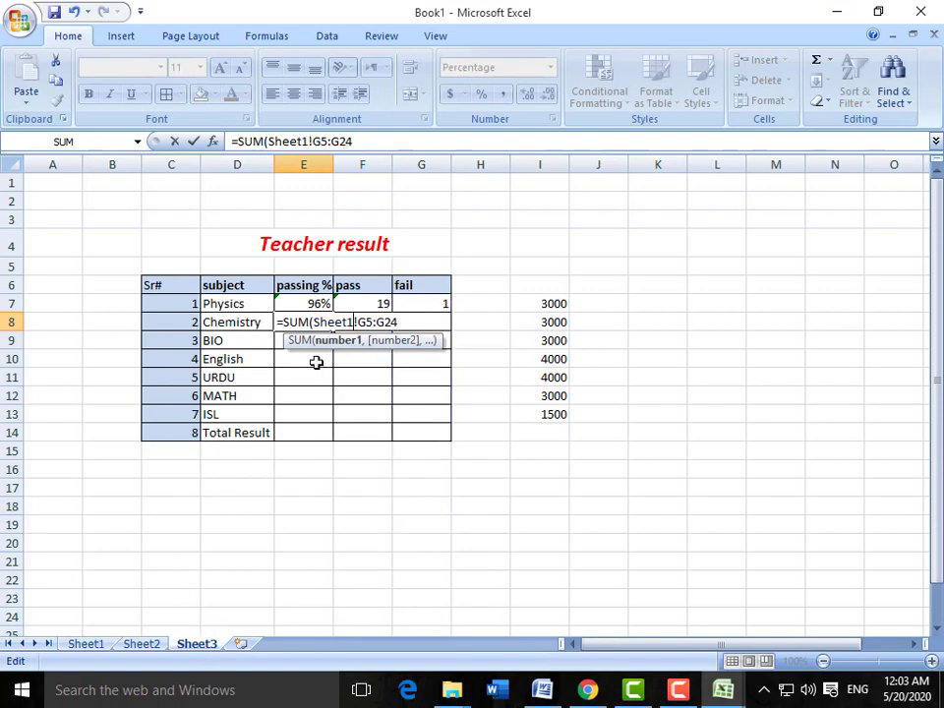
key(Right)
key(Right)
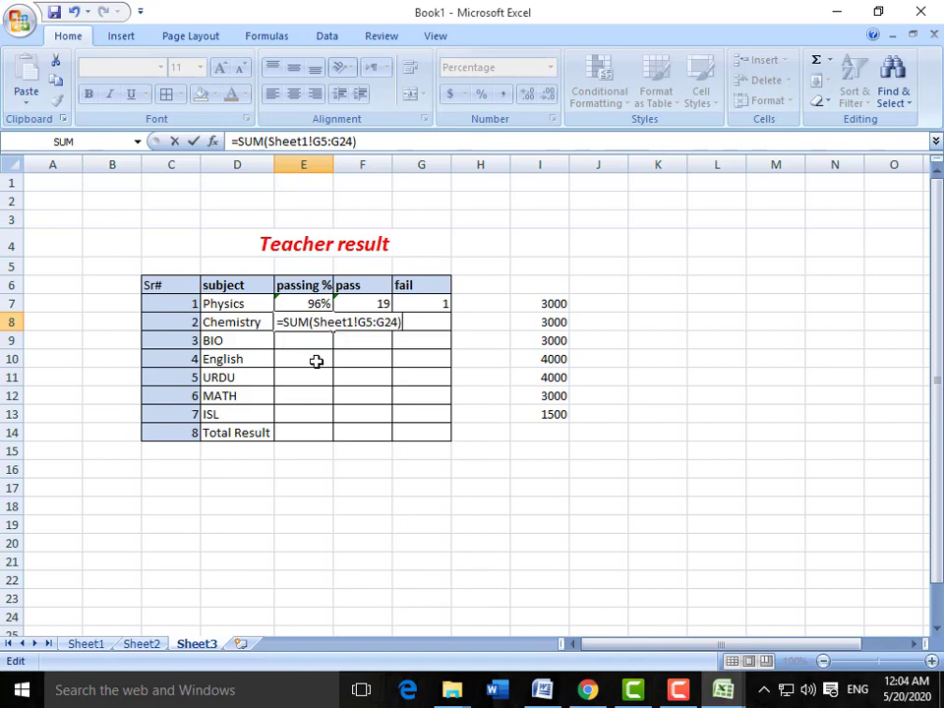
text()/3000)
key(Return)
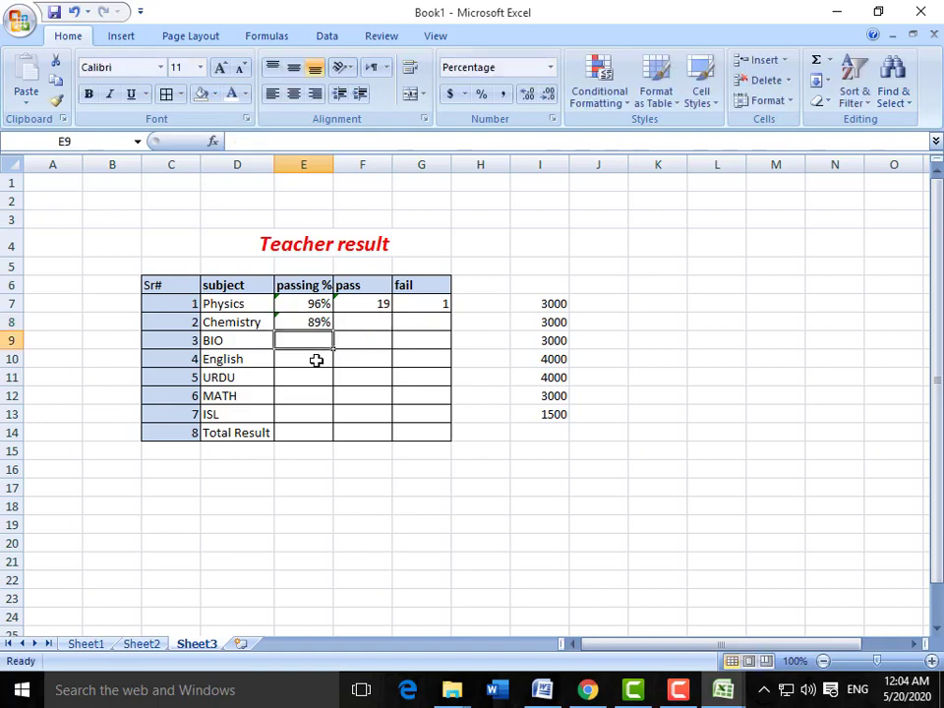
Calculate the BIO passing percentage in E9 of Sheet3 with the formula =SUM(Sheet1!H5:H24)/3000
key(Up)
key(Down)
text(=)
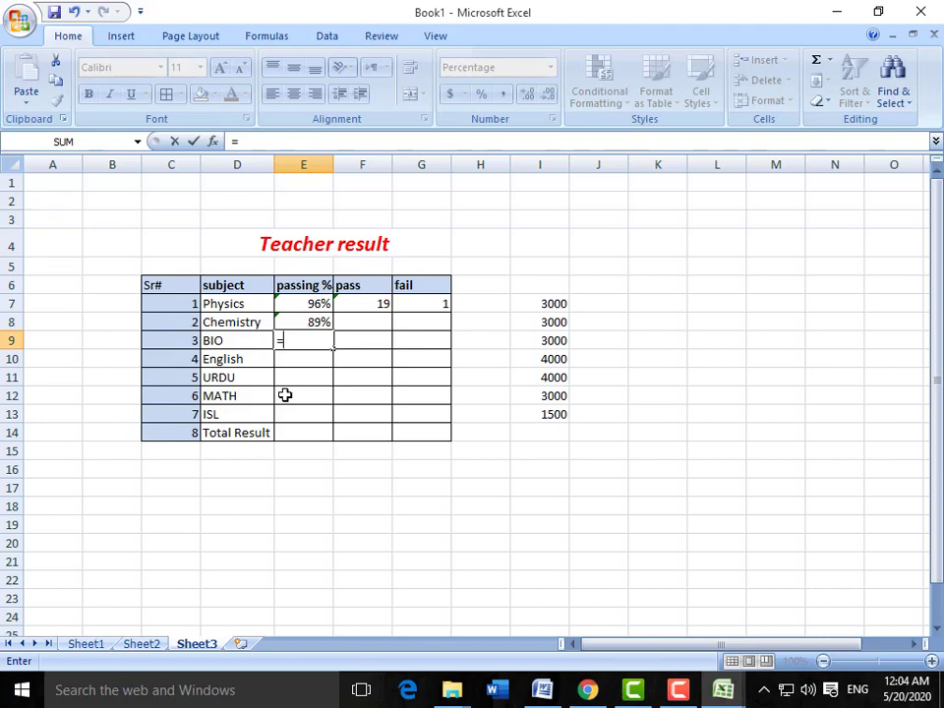
text(SUM()
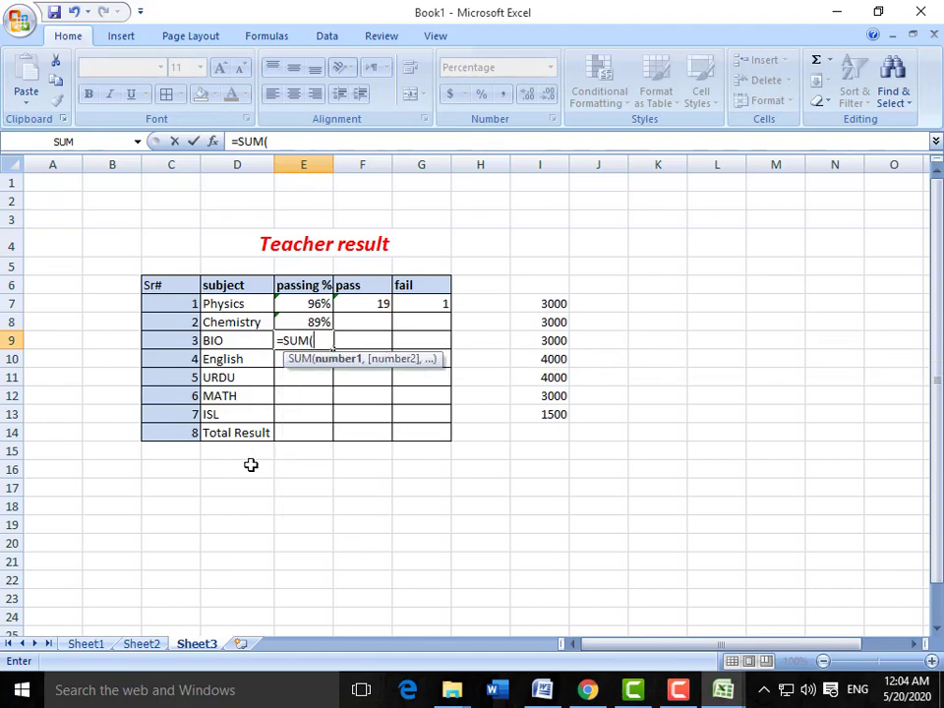
click(85, 644)
scroll(234, 552, up, 4)
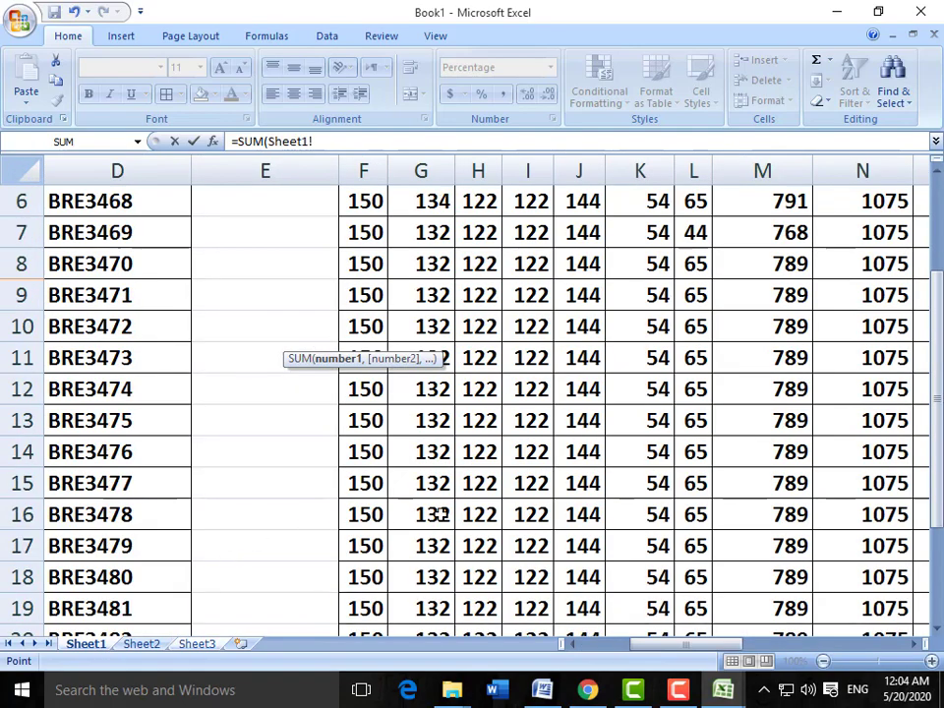
drag(485, 331, 491, 531)
click(206, 645)
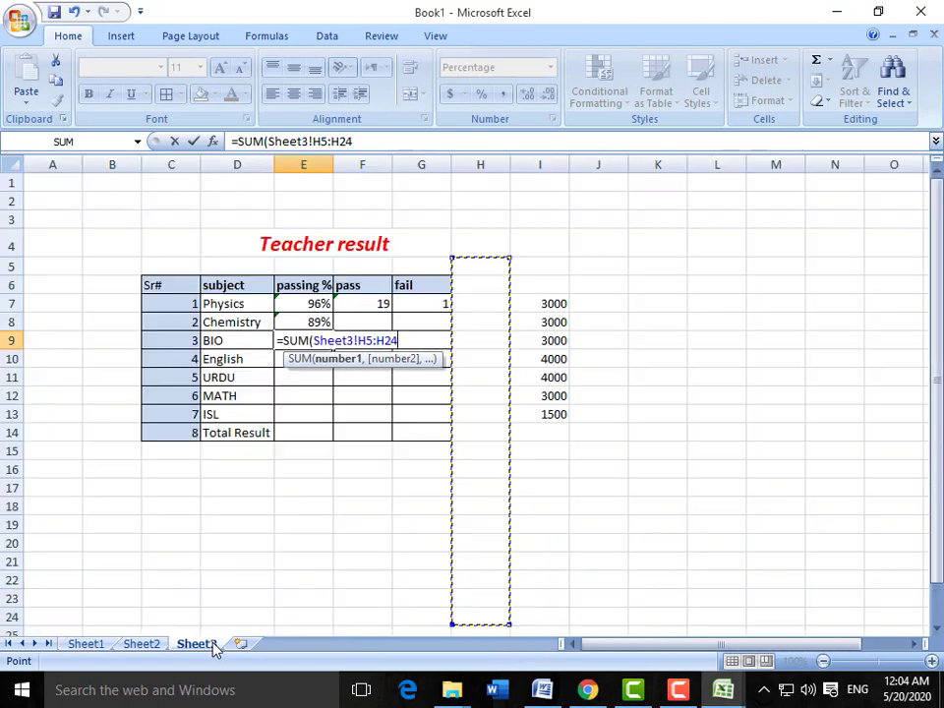
key(F2)
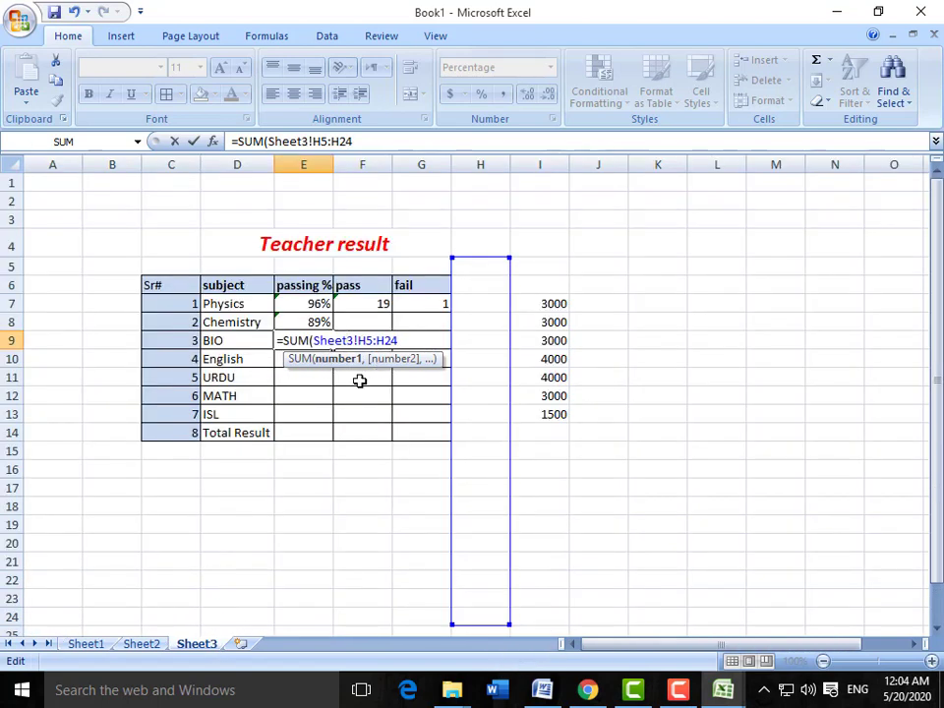
key(BackSpace)
text(1)
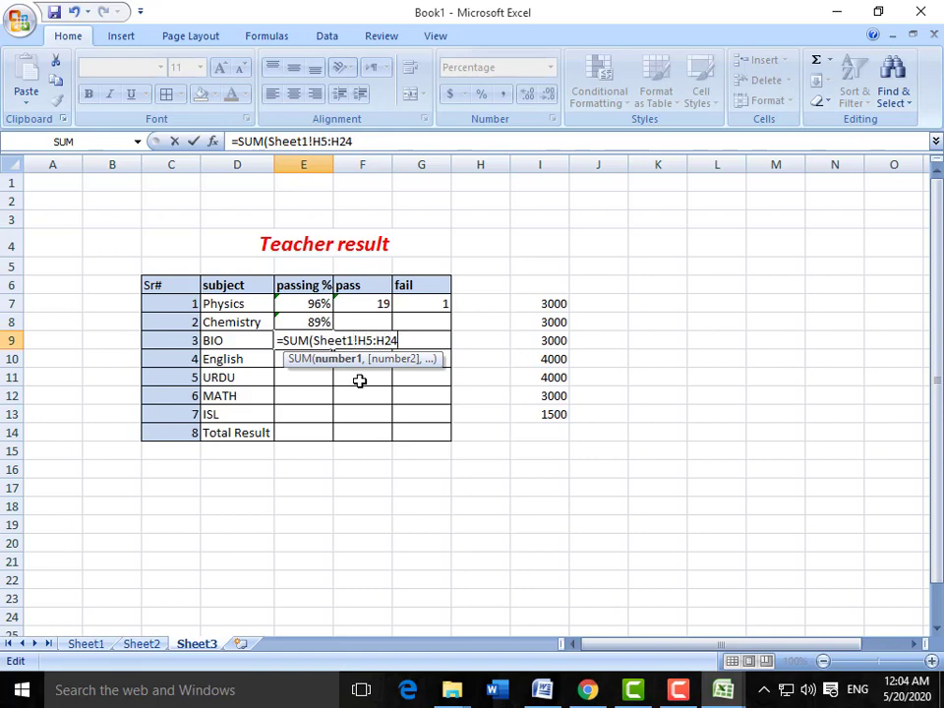
text(/3000)
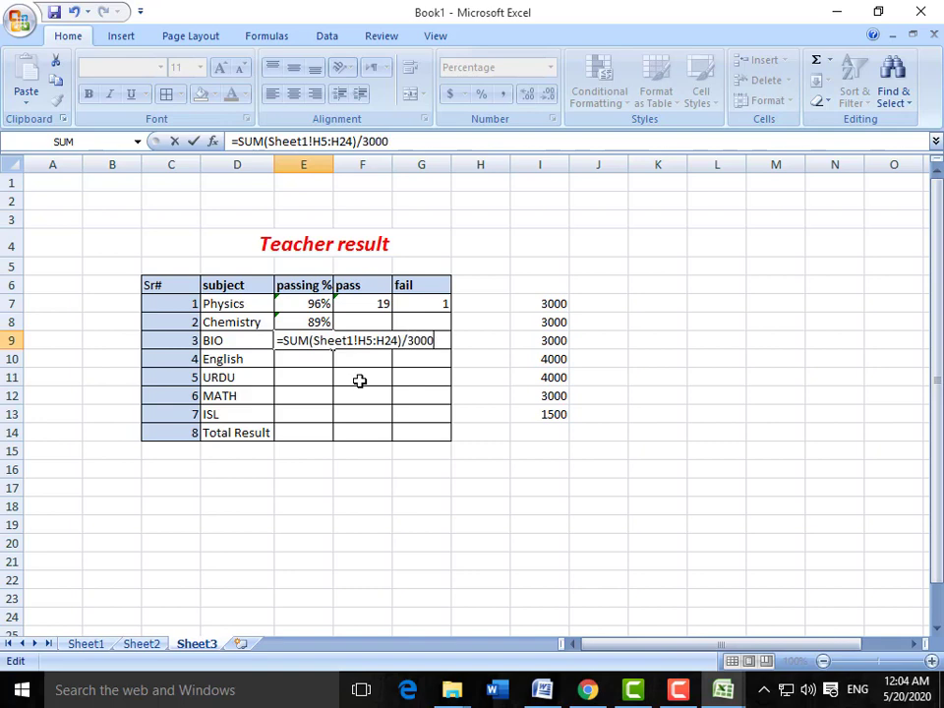
key(Return)
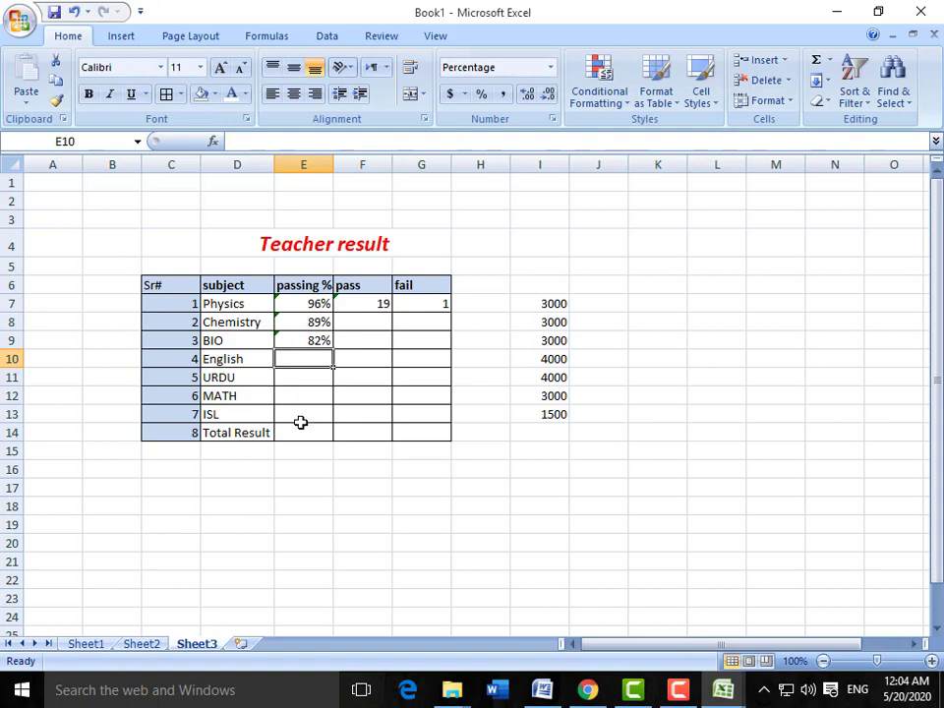
Calculate the English passing percentage in E10 of Sheet3 with the formula =SUM(Sheet1!I5:I24)/4000
text(=S)
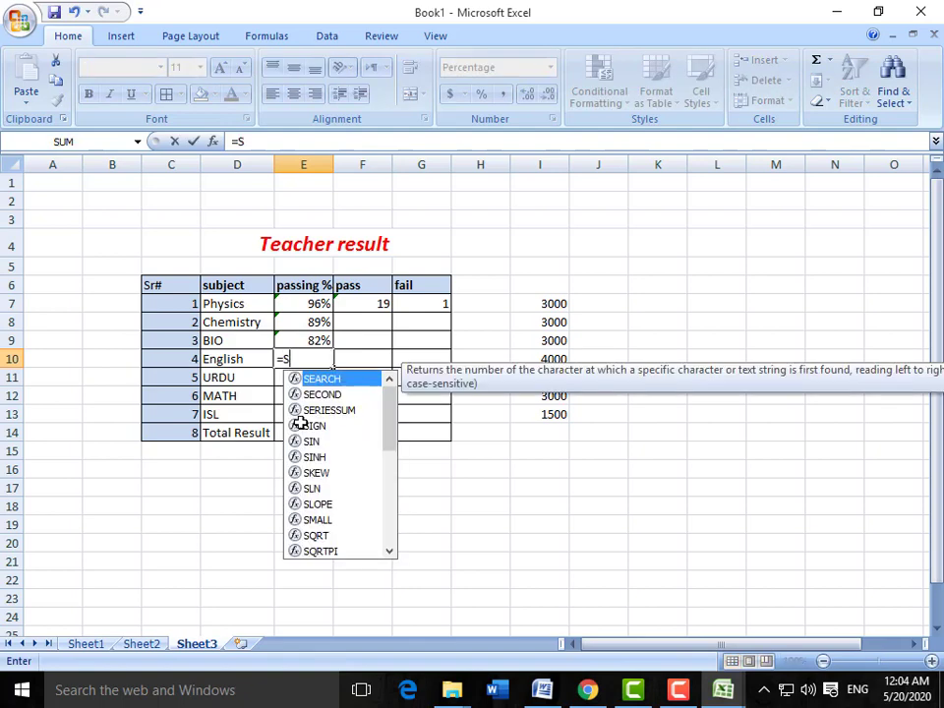
text(UM()
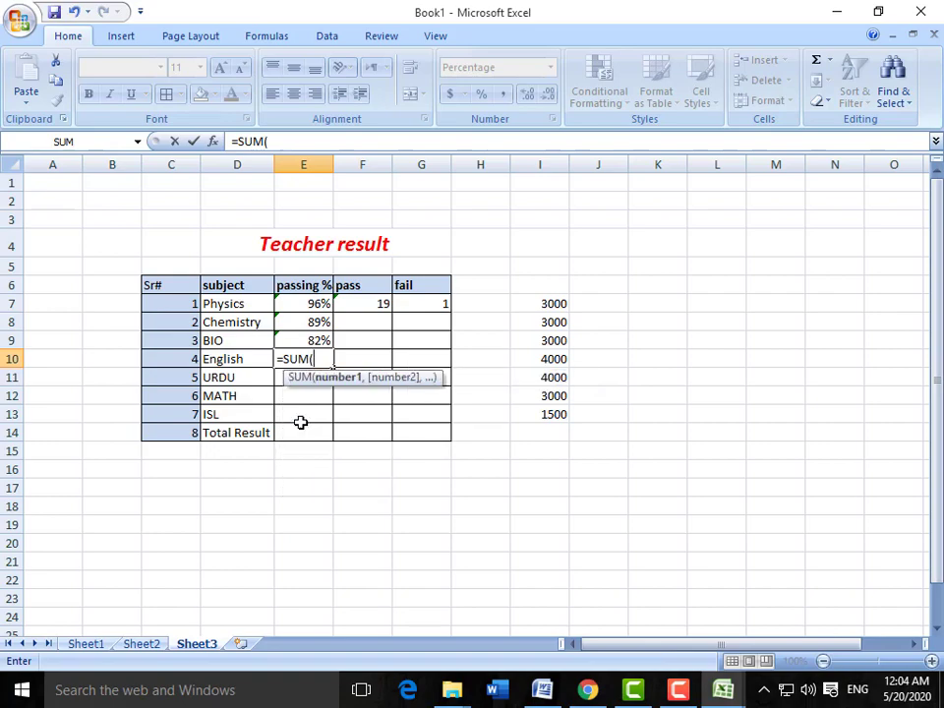
click(98, 641)
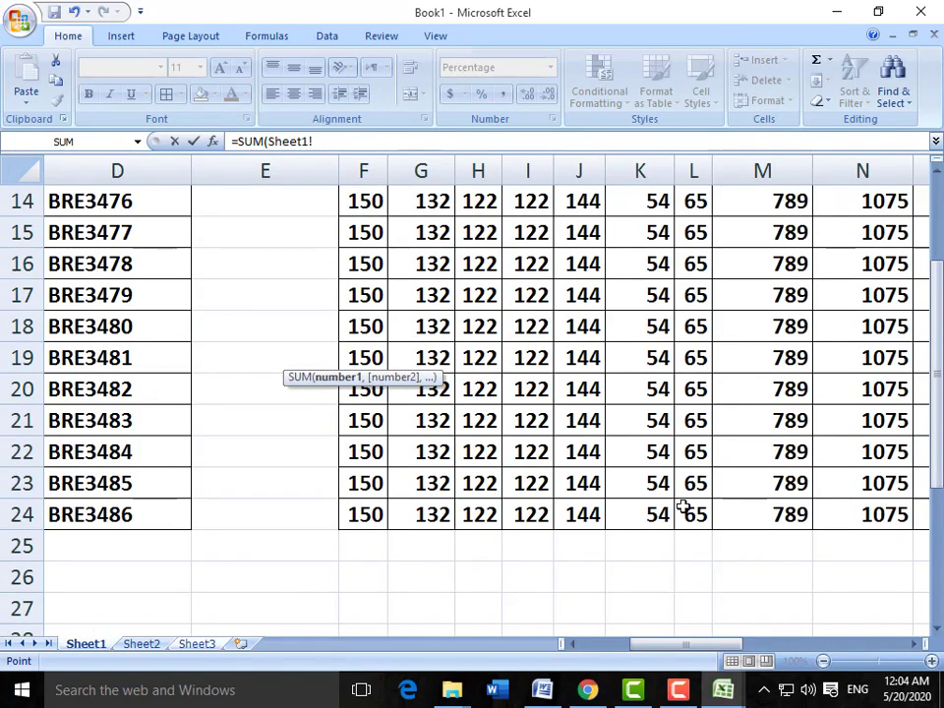
scroll(669, 508, up, 4)
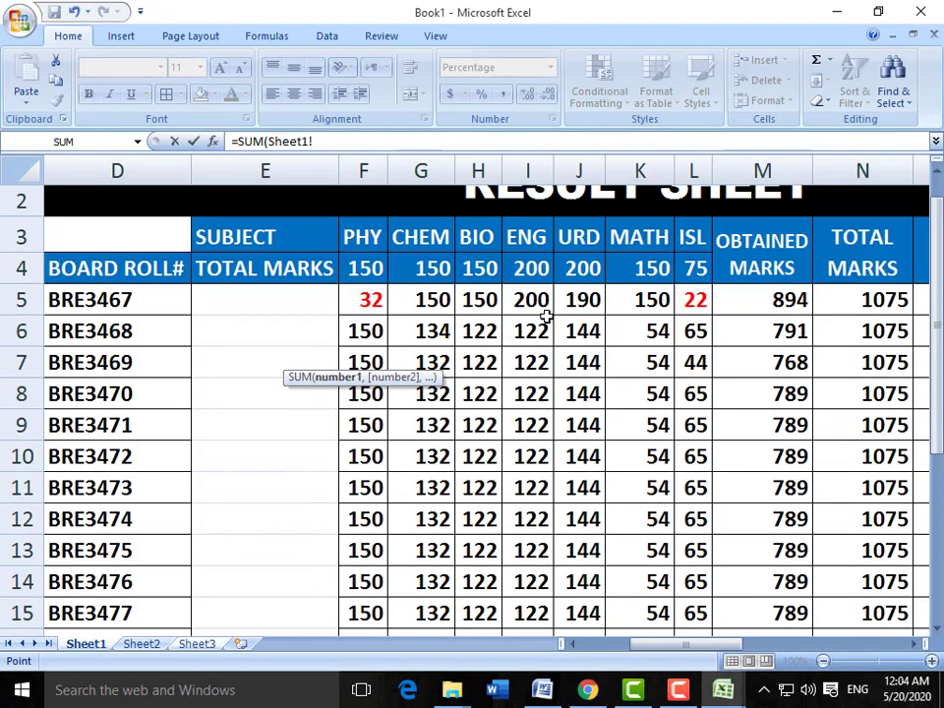
drag(529, 299, 539, 621)
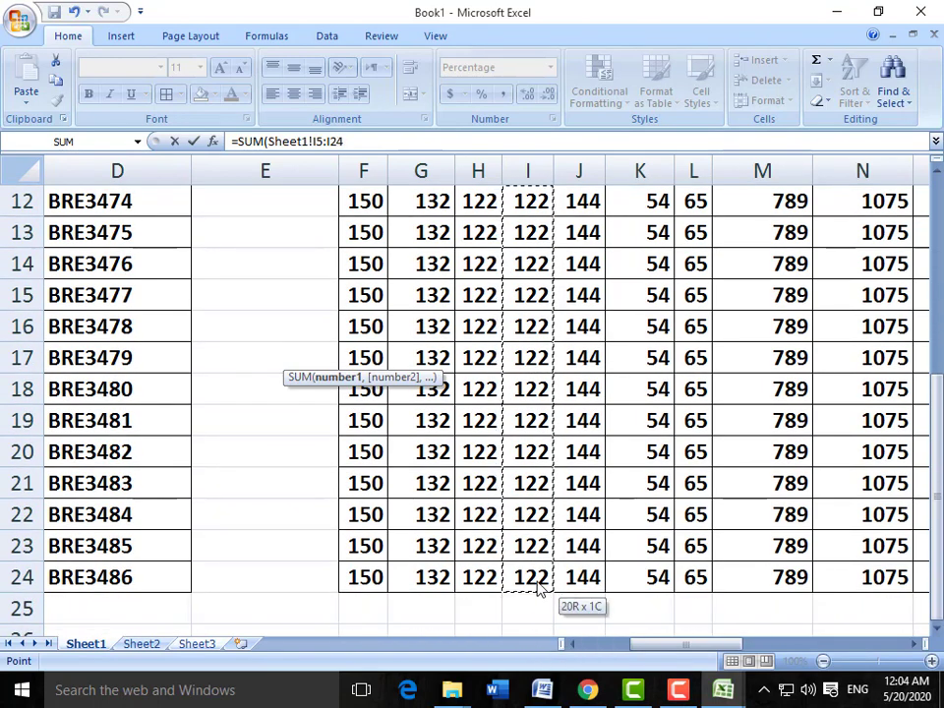
click(196, 644)
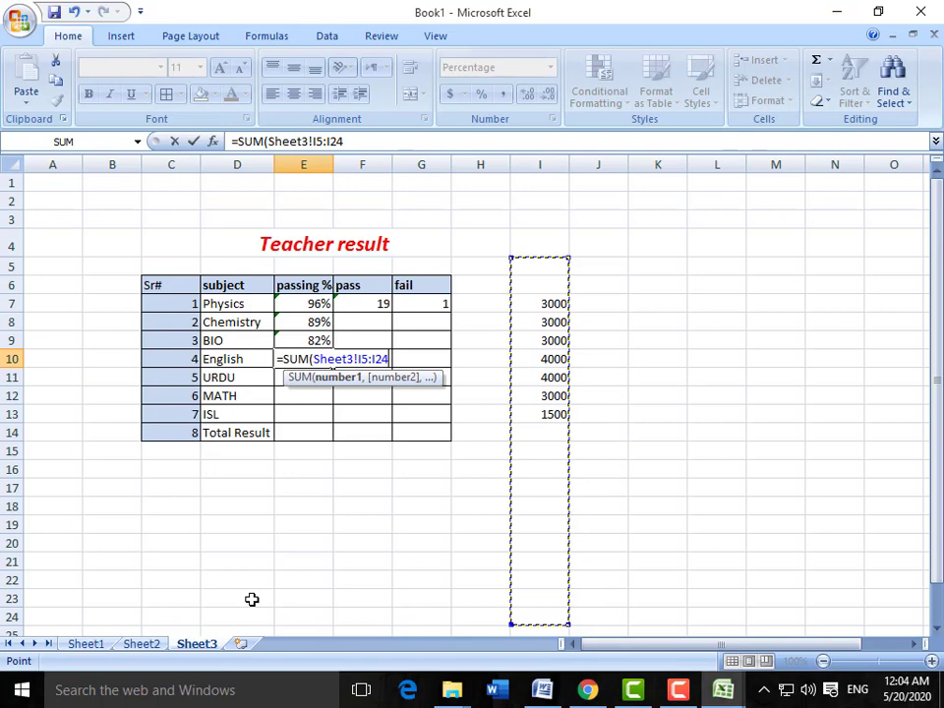
click(328, 359)
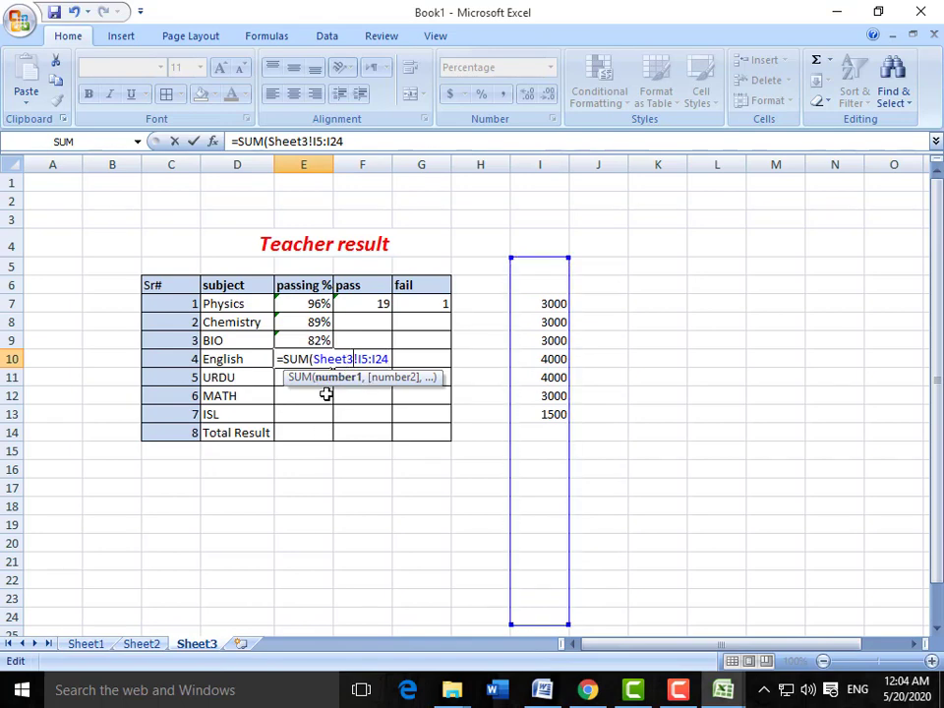
key(BackSpace)
text(1)
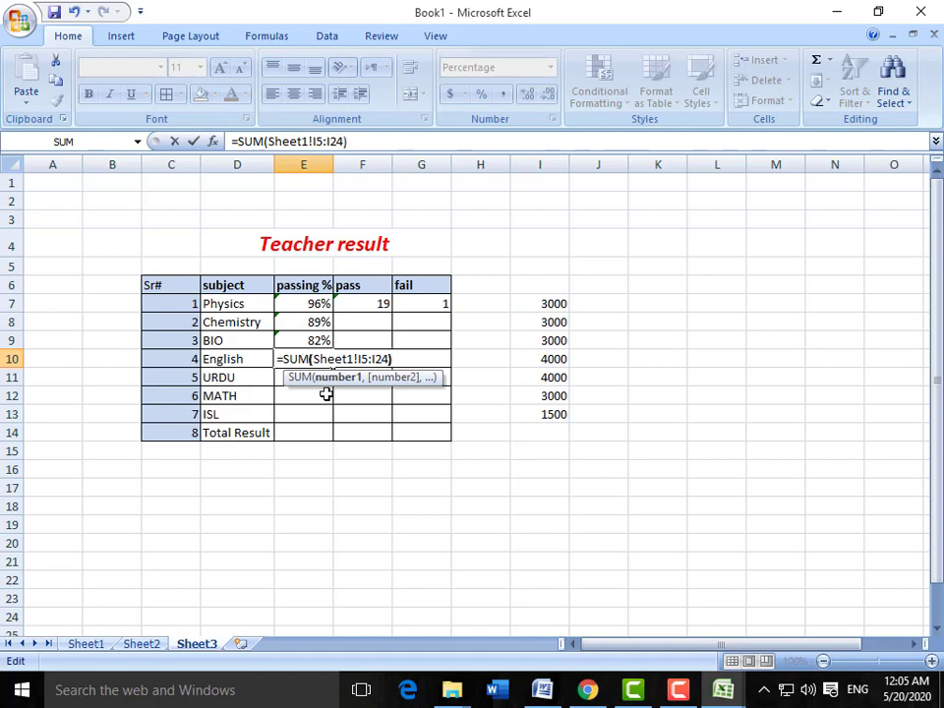
text(/4000)
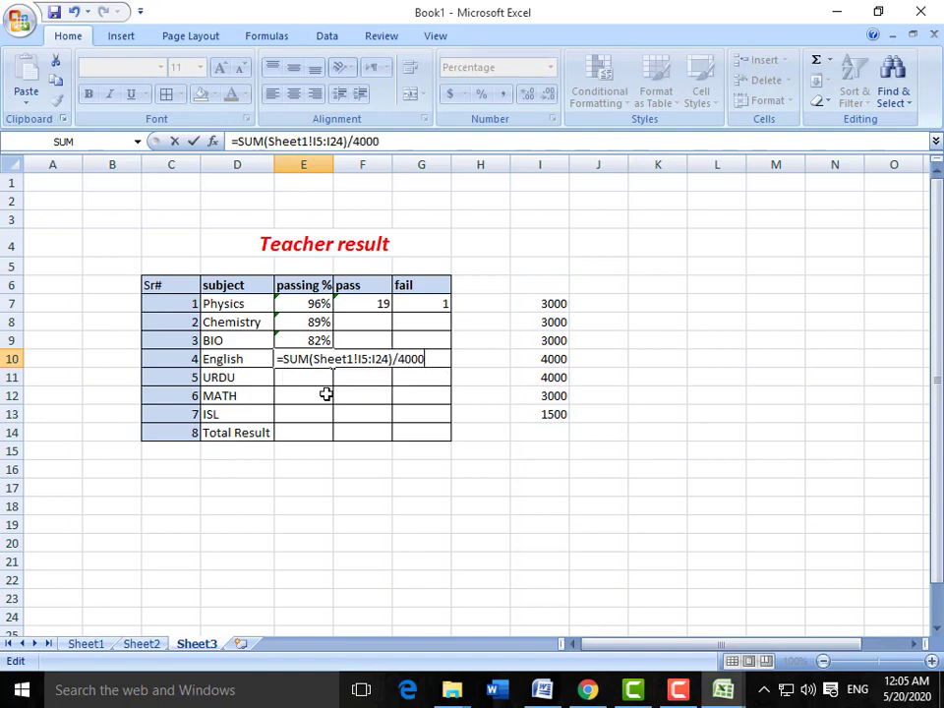
key(Return)
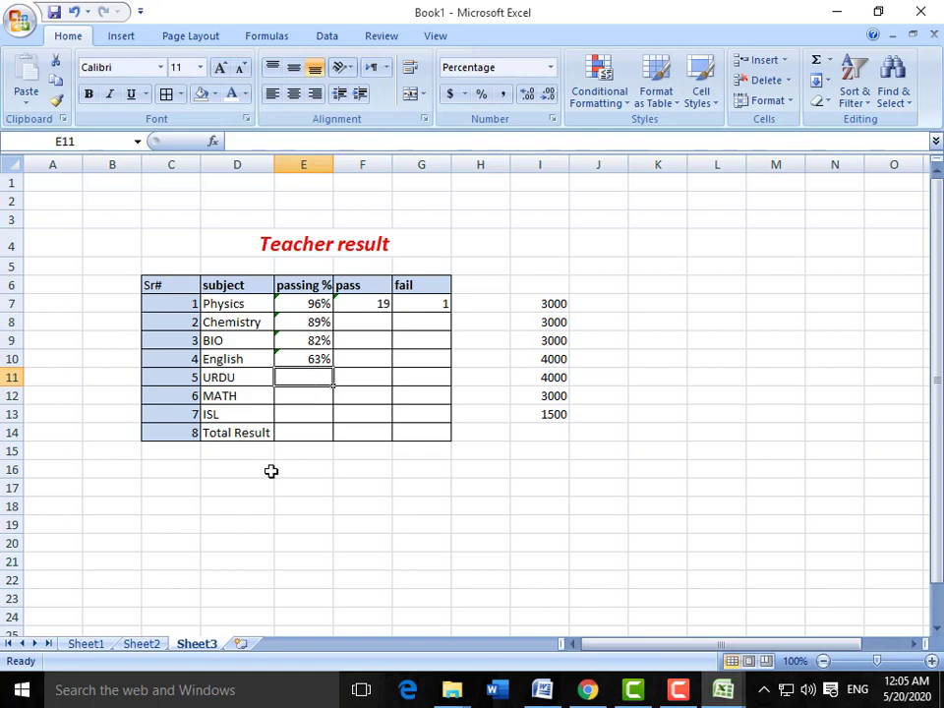
Calculate the URDU passing percentage in E11 of Sheet3 with the formula =SUM(Sheet1!J5:J24)/4000
text(=)
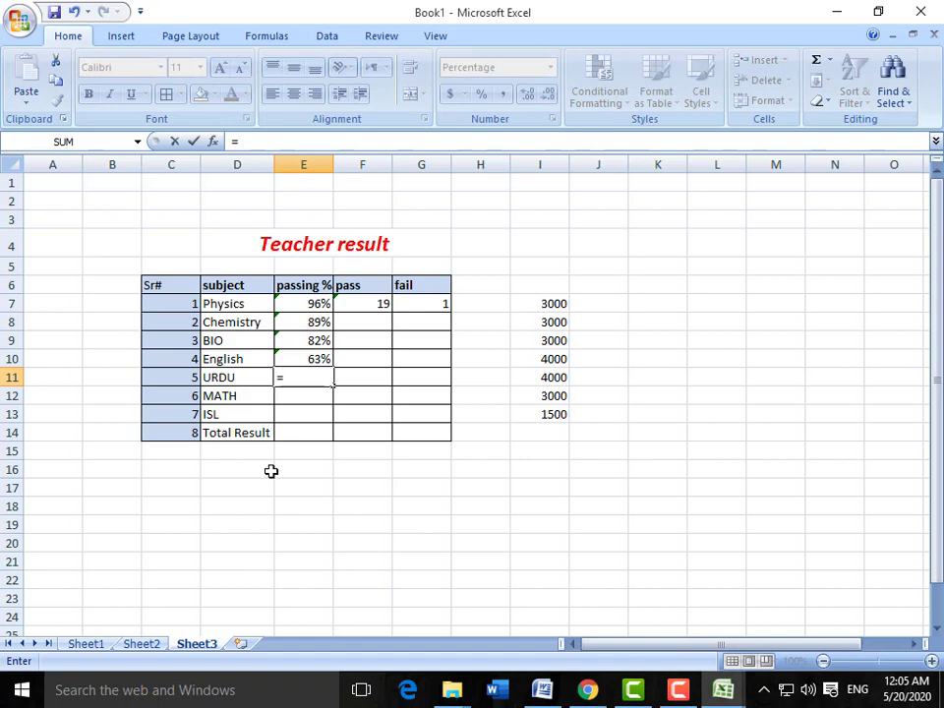
text(SUM()
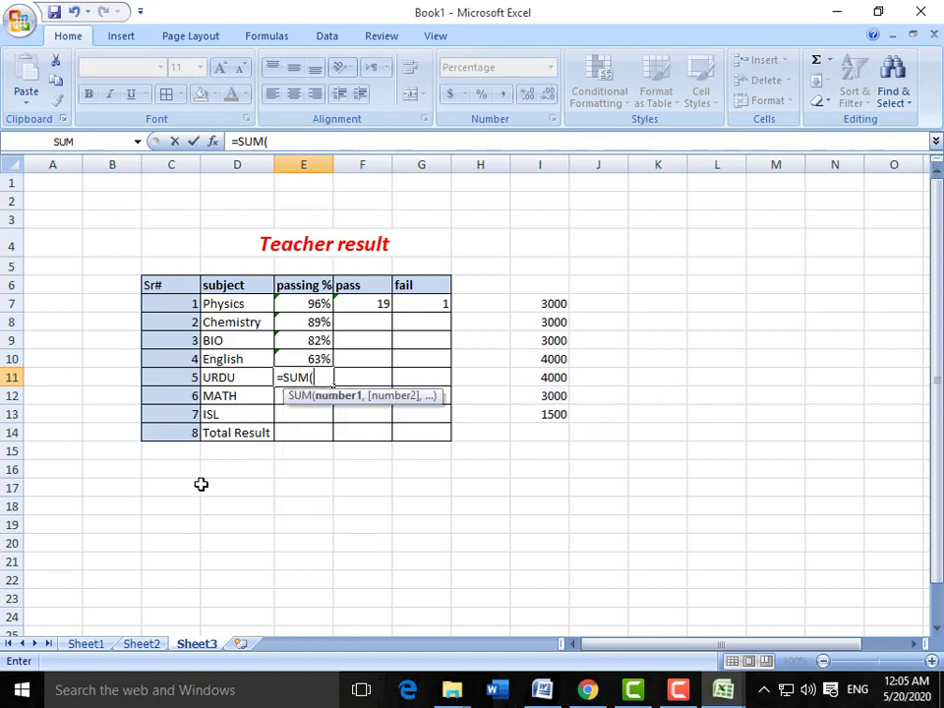
click(101, 647)
scroll(594, 508, up, 4)
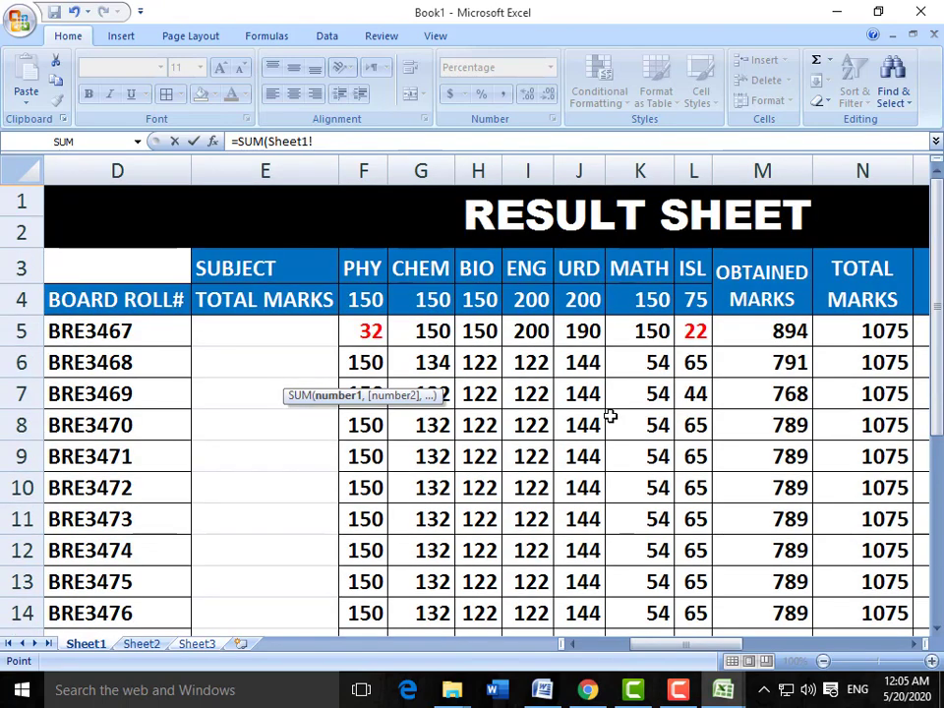
drag(583, 337, 584, 588)
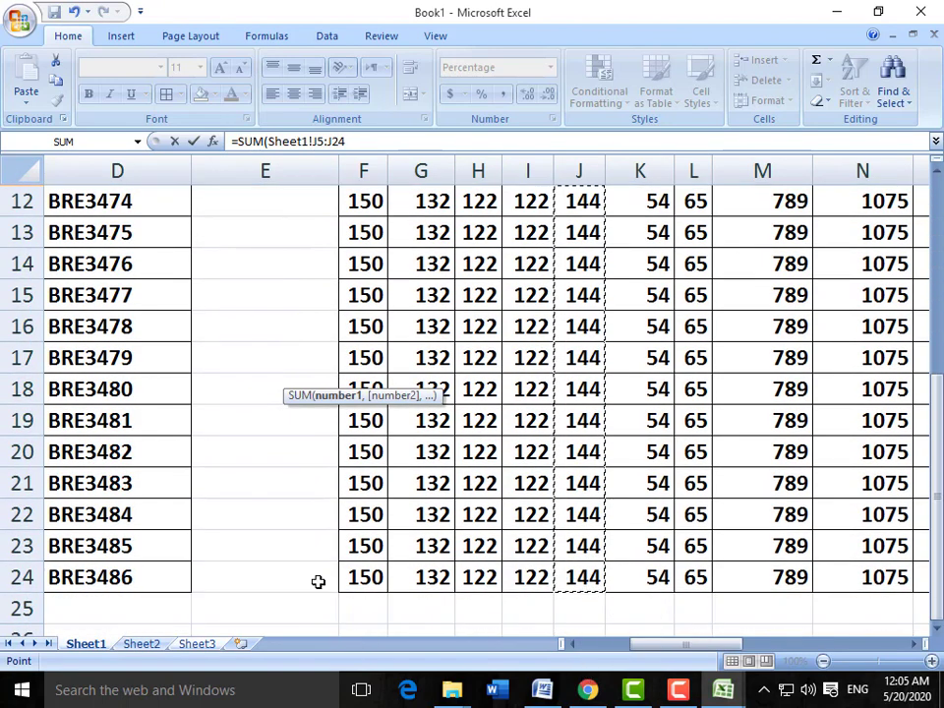
click(196, 645)
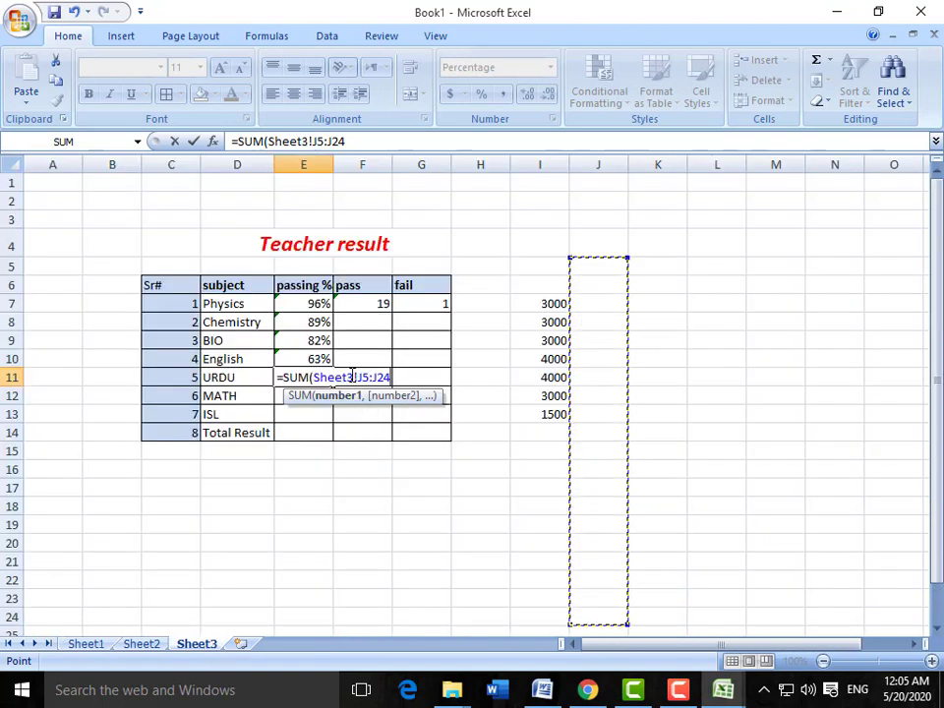
key(BackSpace)
text(1)
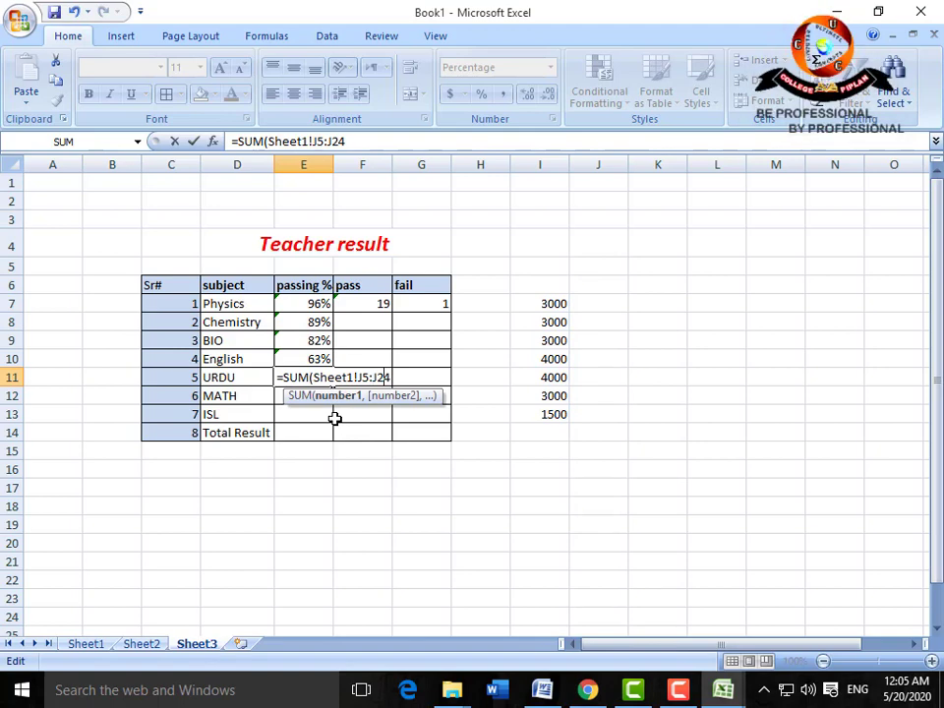
text(/4000)
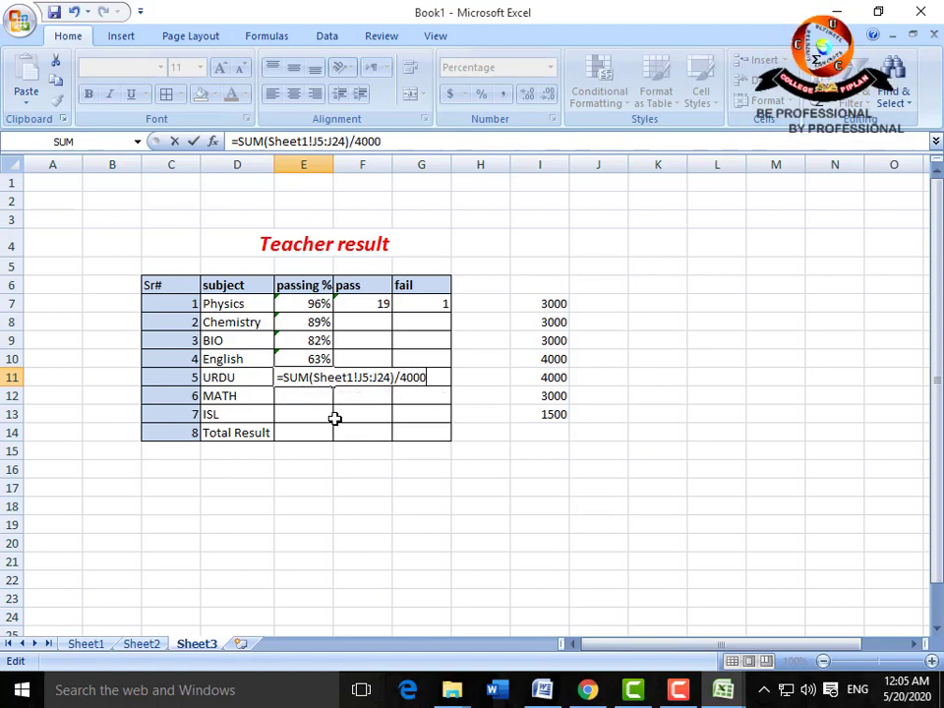
key(Return)
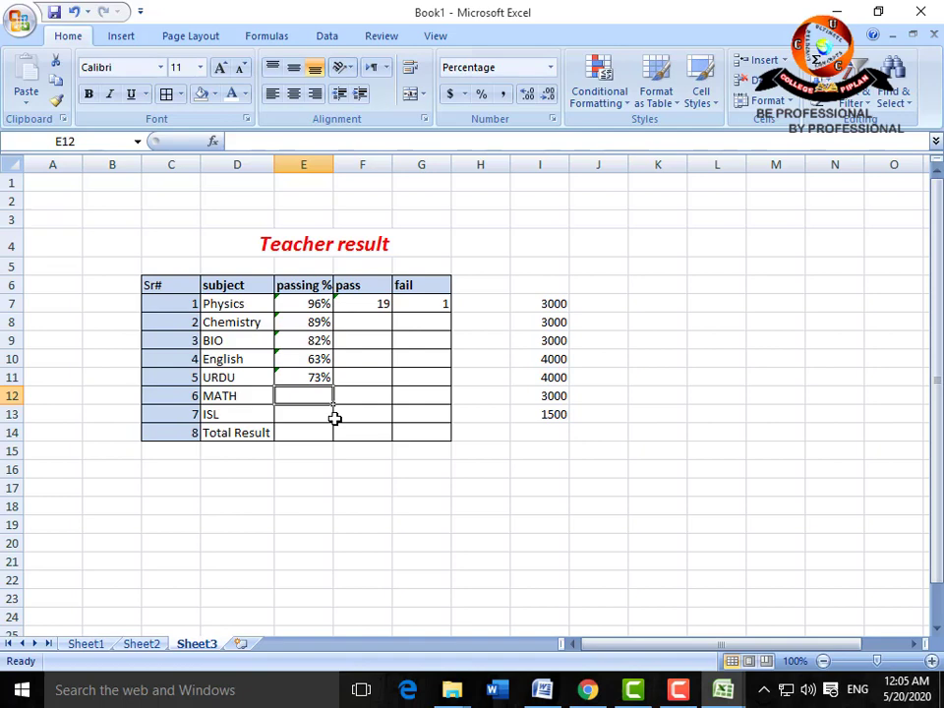
Calculate the MATH passing percentage in E12 of Sheet3 with the formula =SUM(Sheet1!K5:K24)/3000
text(=SUM)
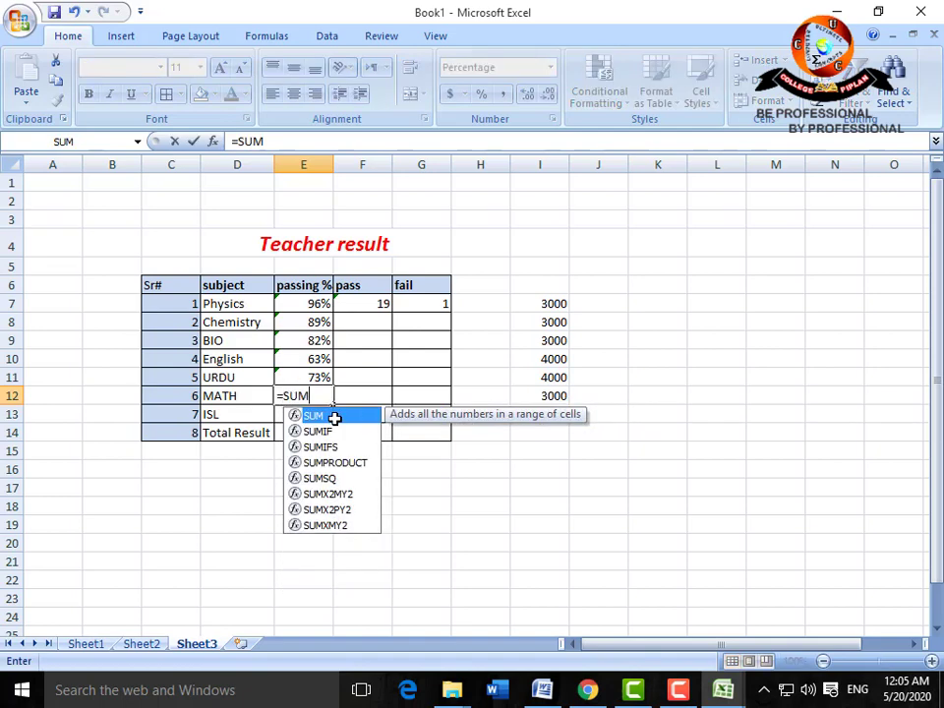
double_click(335, 417)
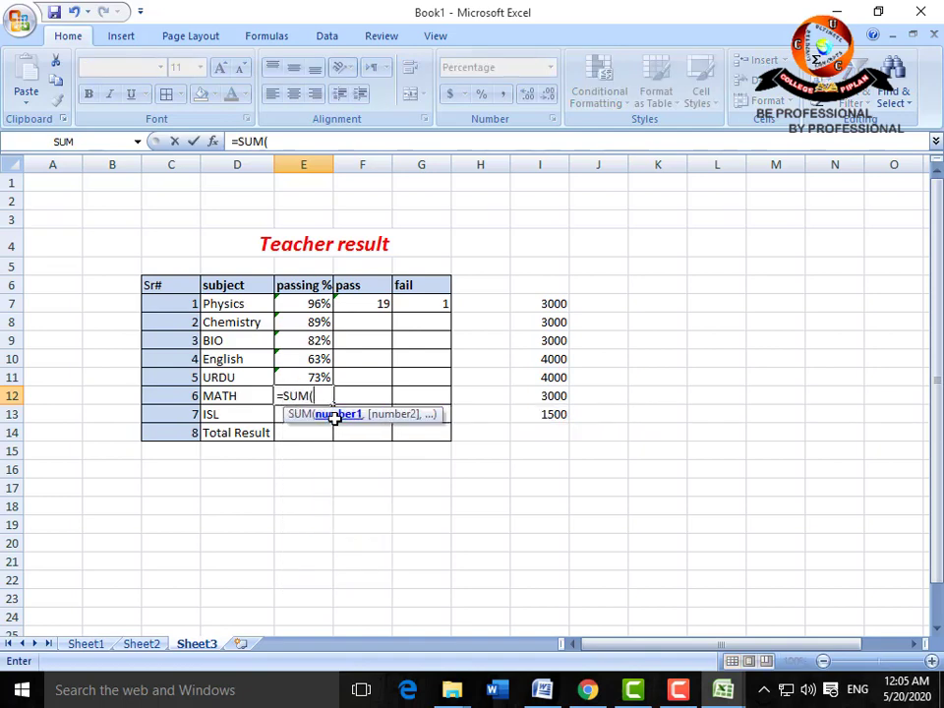
click(85, 643)
scroll(600, 398, up, 4)
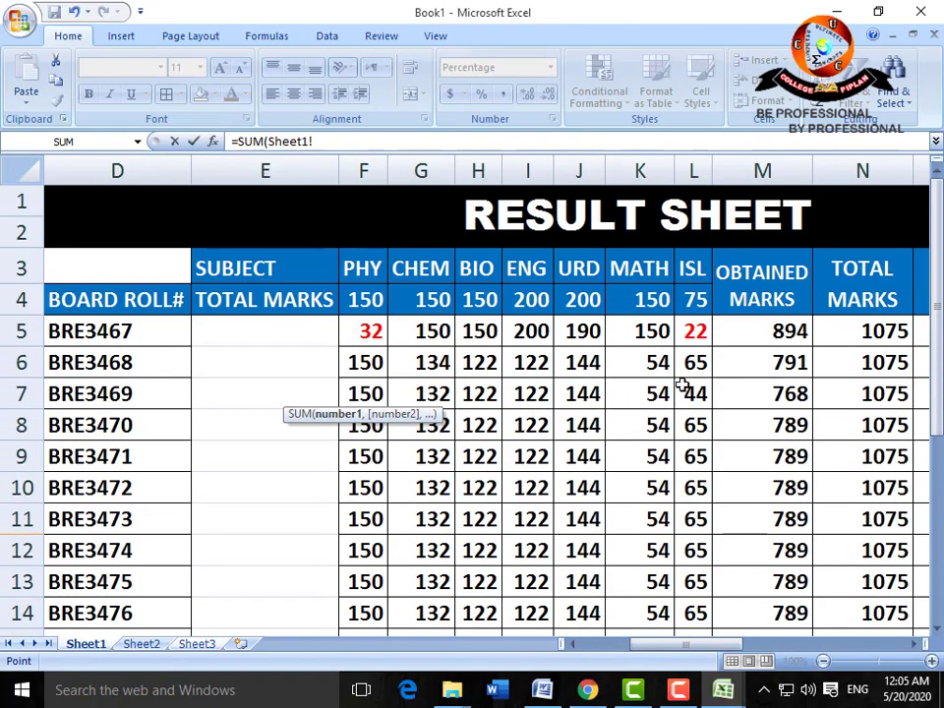
drag(649, 331, 649, 629)
drag(652, 645, 655, 600)
click(217, 644)
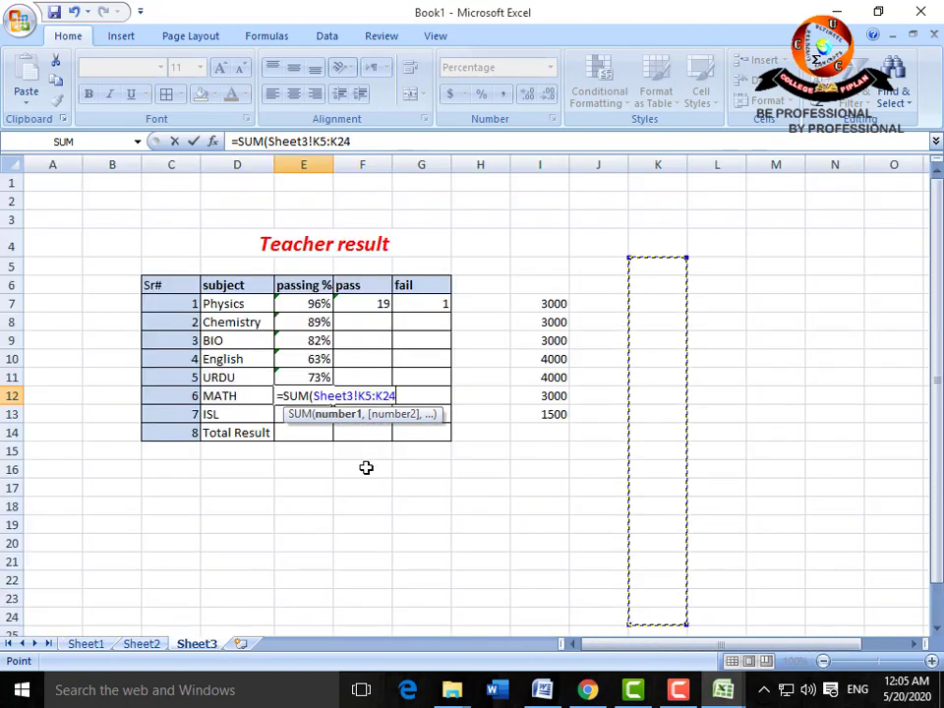
click(355, 395)
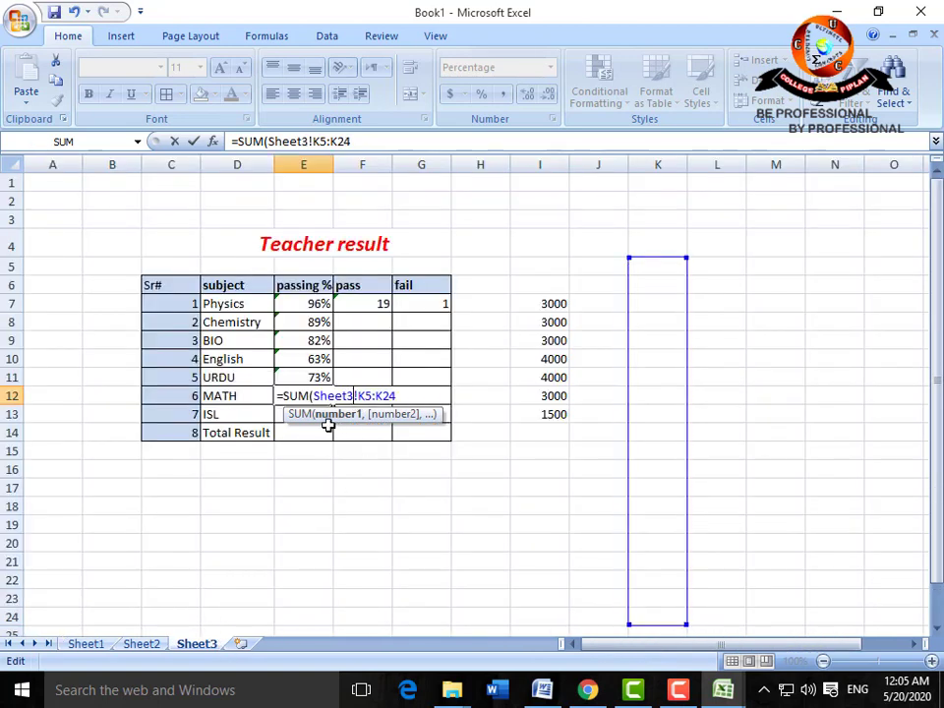
key(BackSpace)
text(1)
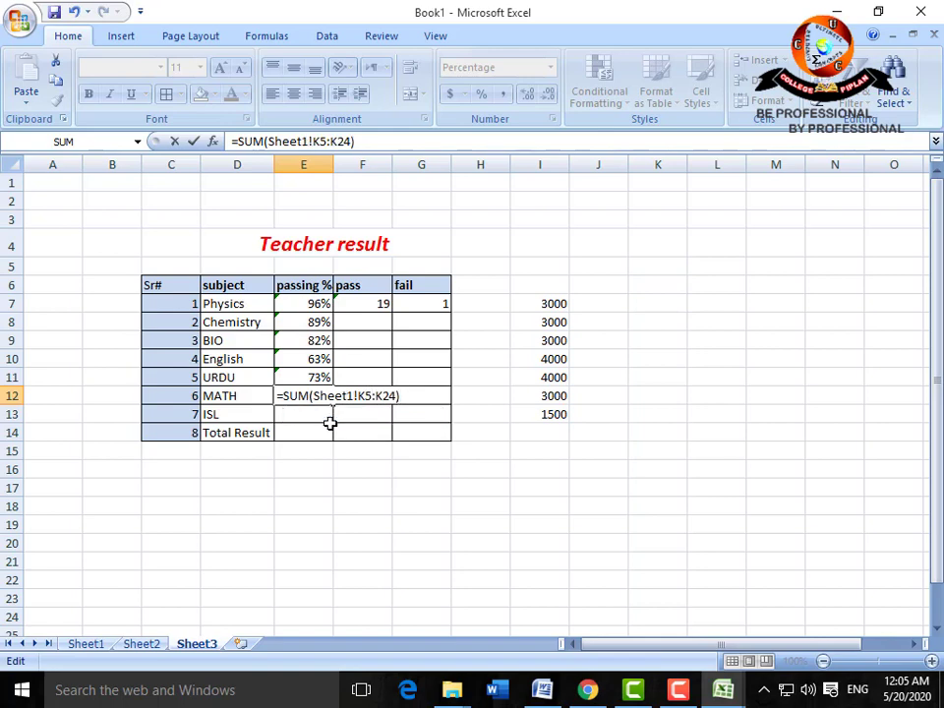
text(/3000)
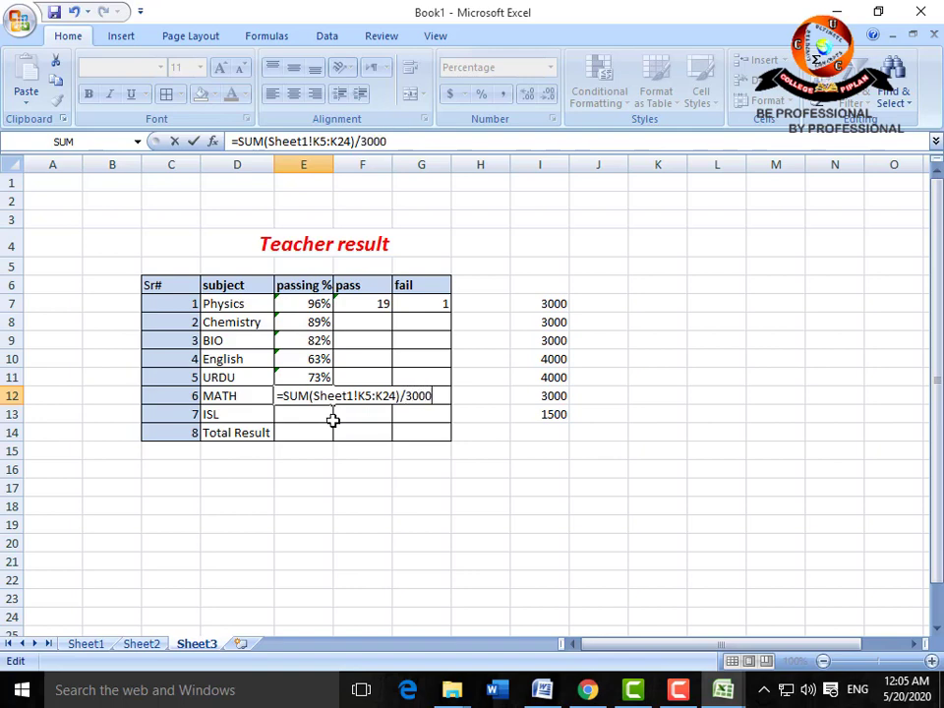
key(Return)
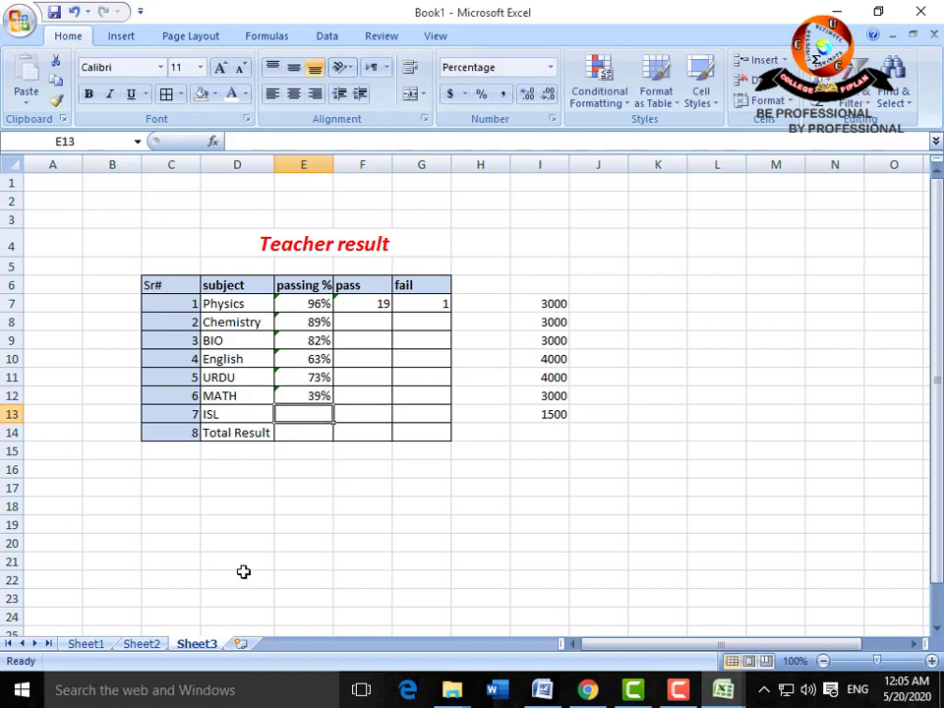
Calculate the ISL passing percentage in E13 of Sheet3 with the formula =SUM(Sheet1!L5:L24)/1500
text(=)
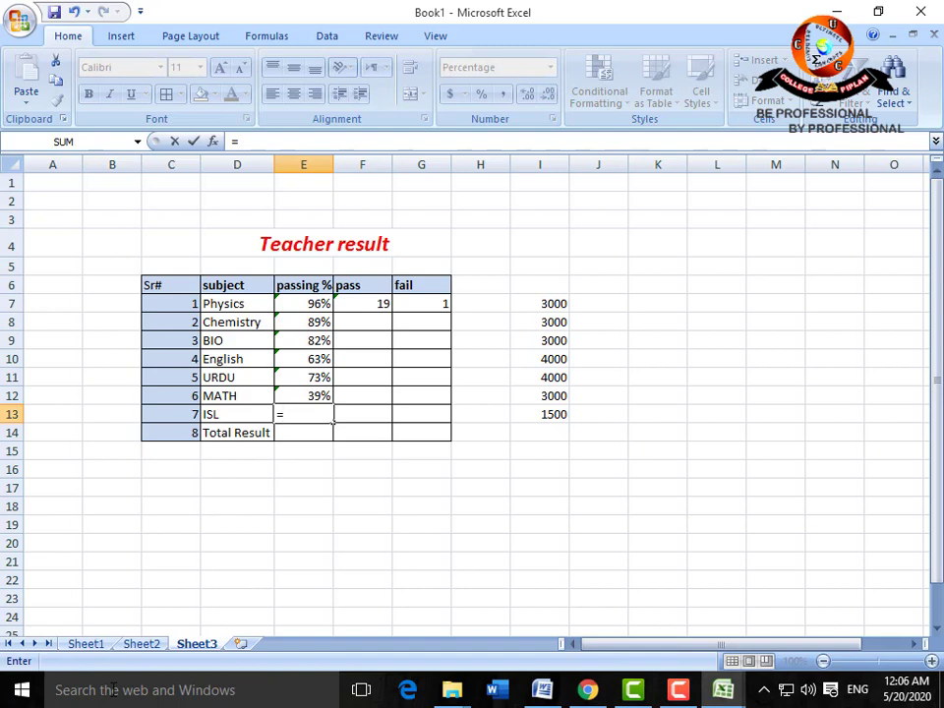
text(SUM()
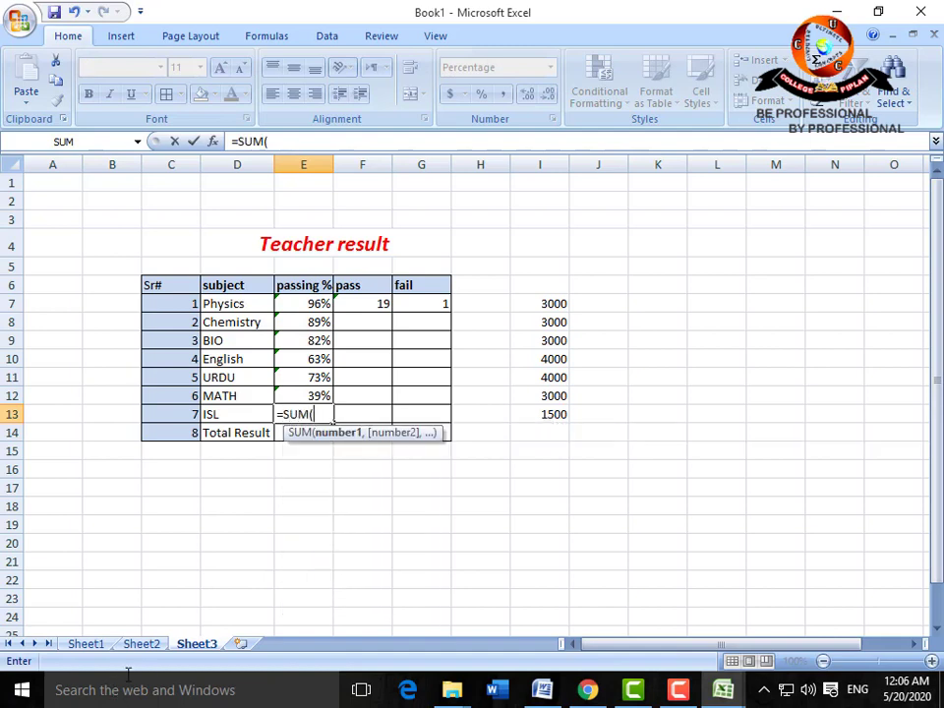
click(88, 644)
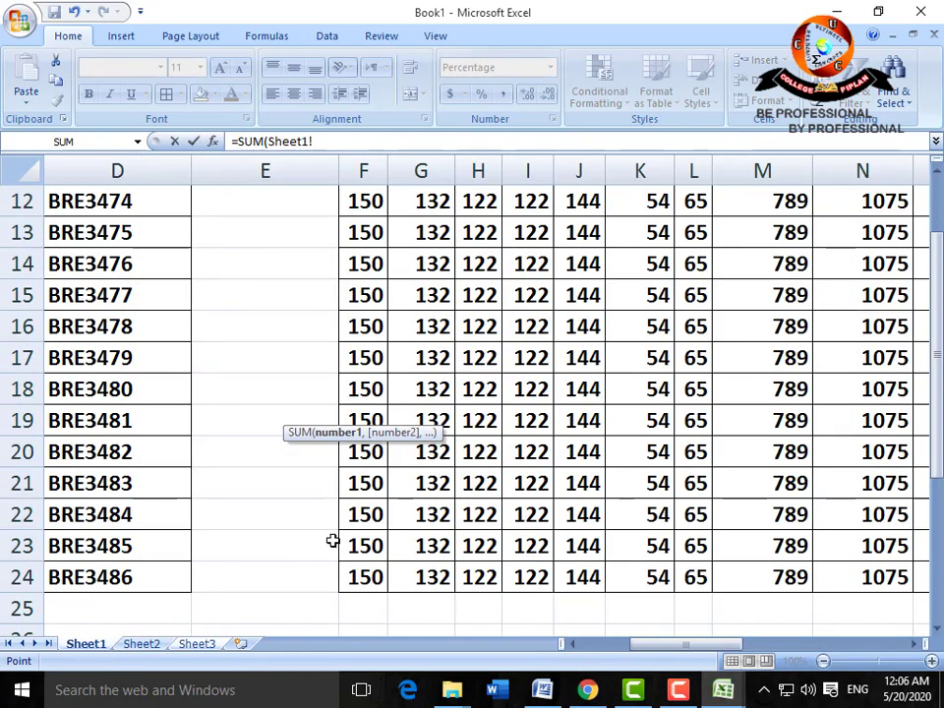
scroll(332, 541, up, 4)
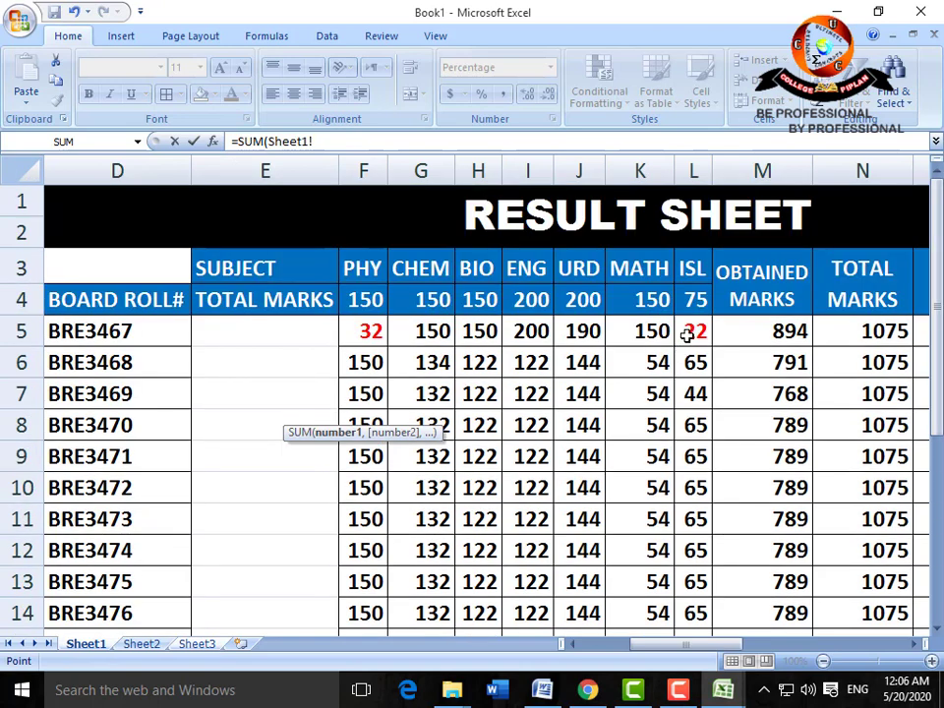
drag(691, 328, 690, 610)
click(198, 644)
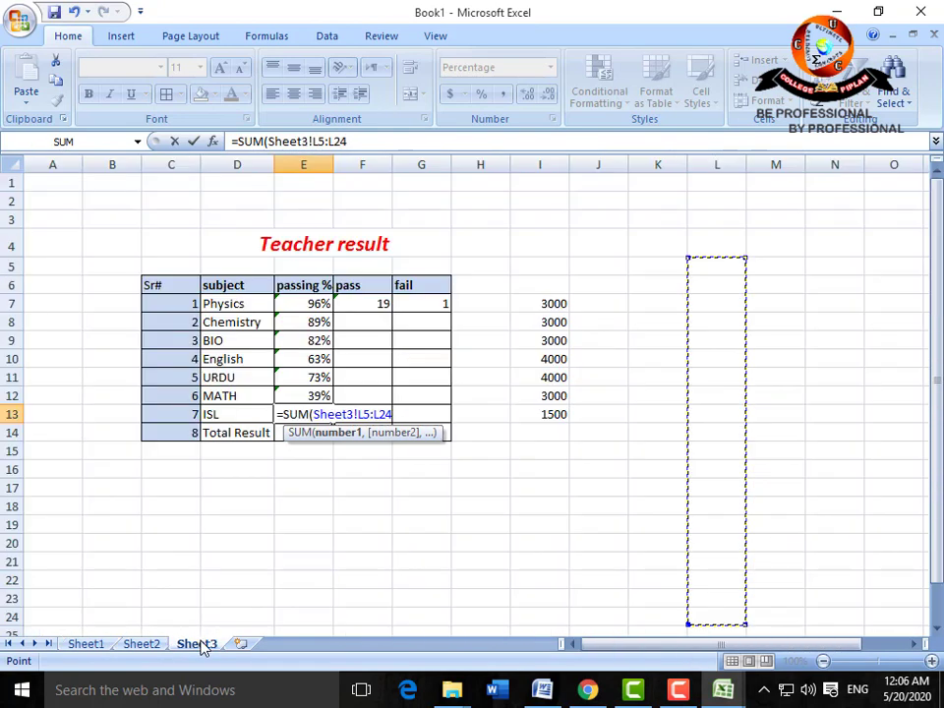
click(355, 414)
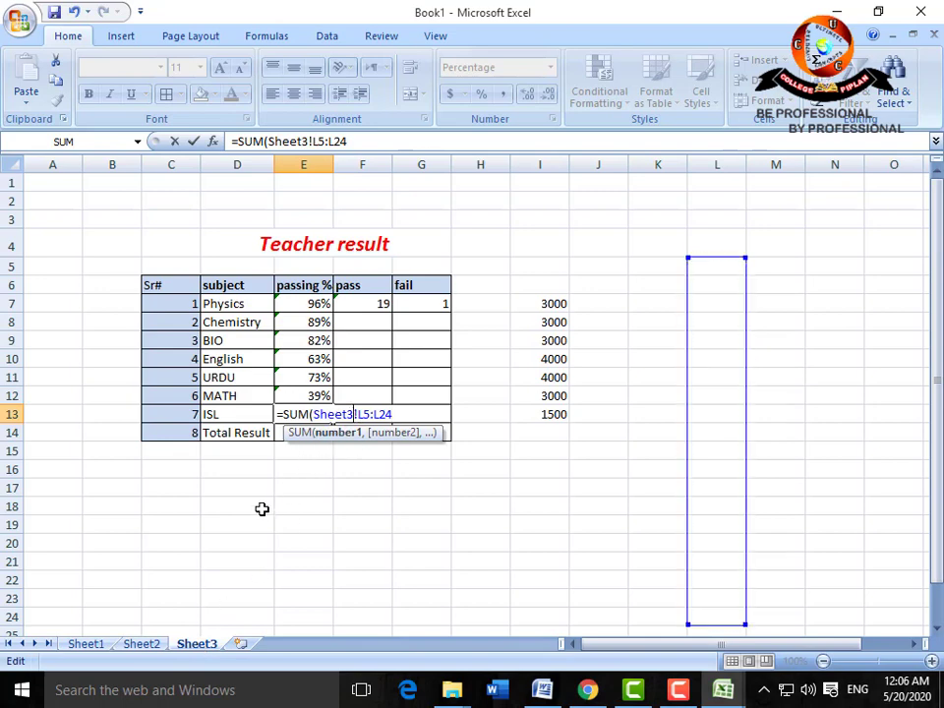
key(BackSpace)
text(1)
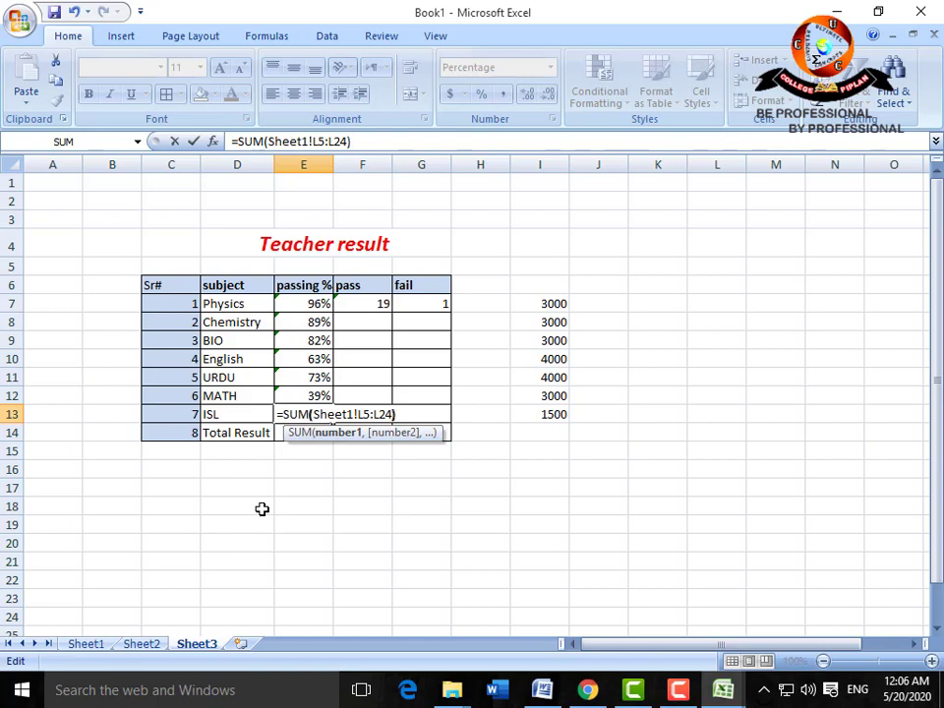
text(/1500)
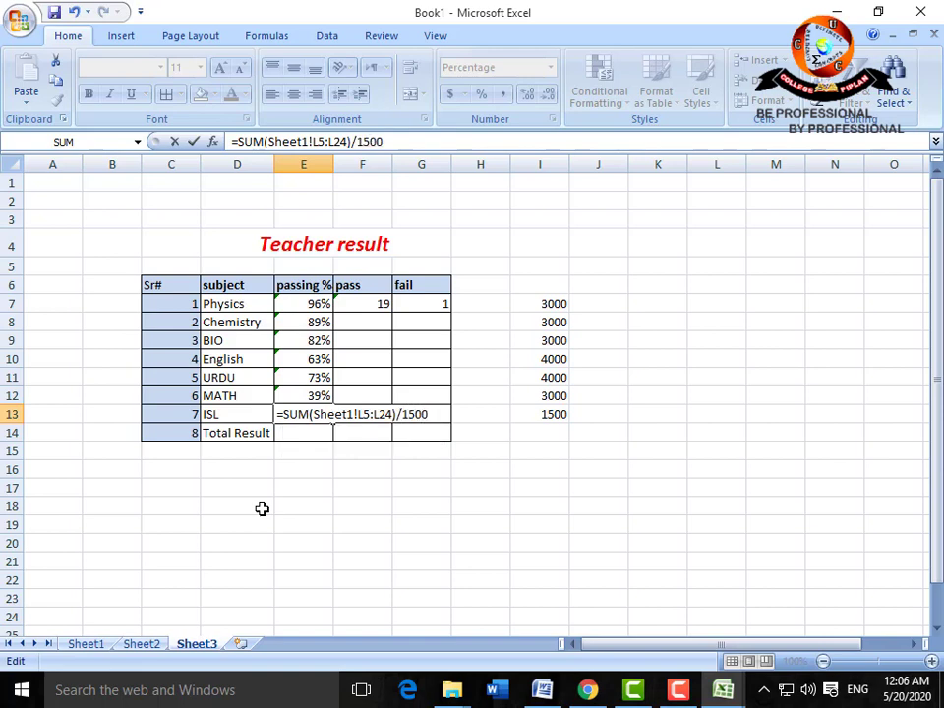
key(Return)
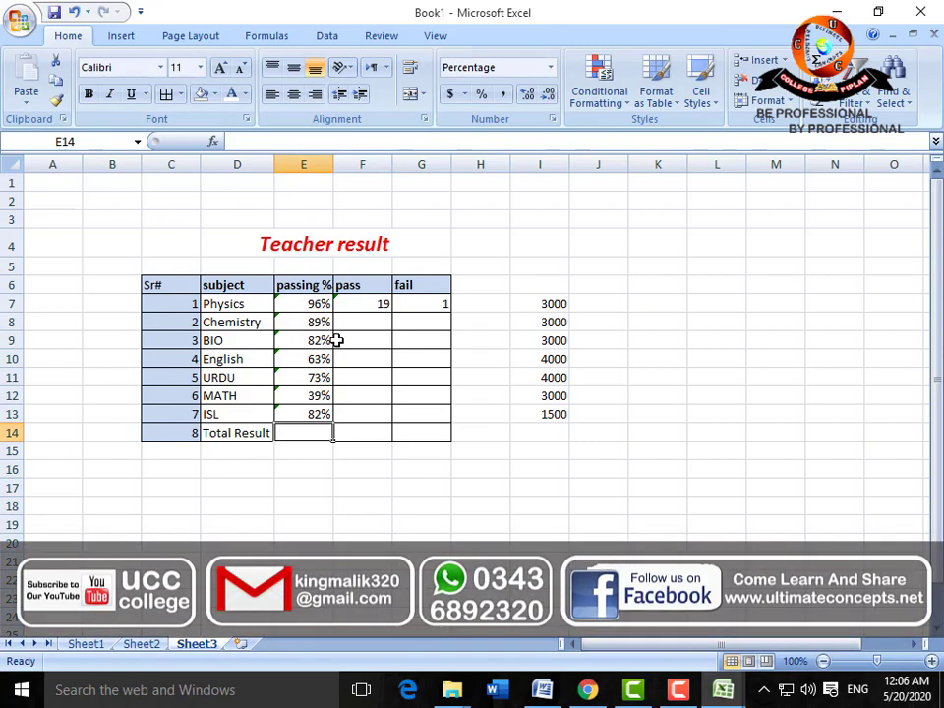
Make the range in F7's pass formula absolute as Sheet1!$F$5:$F$24 and fill the formula down to F13
click(365, 307)
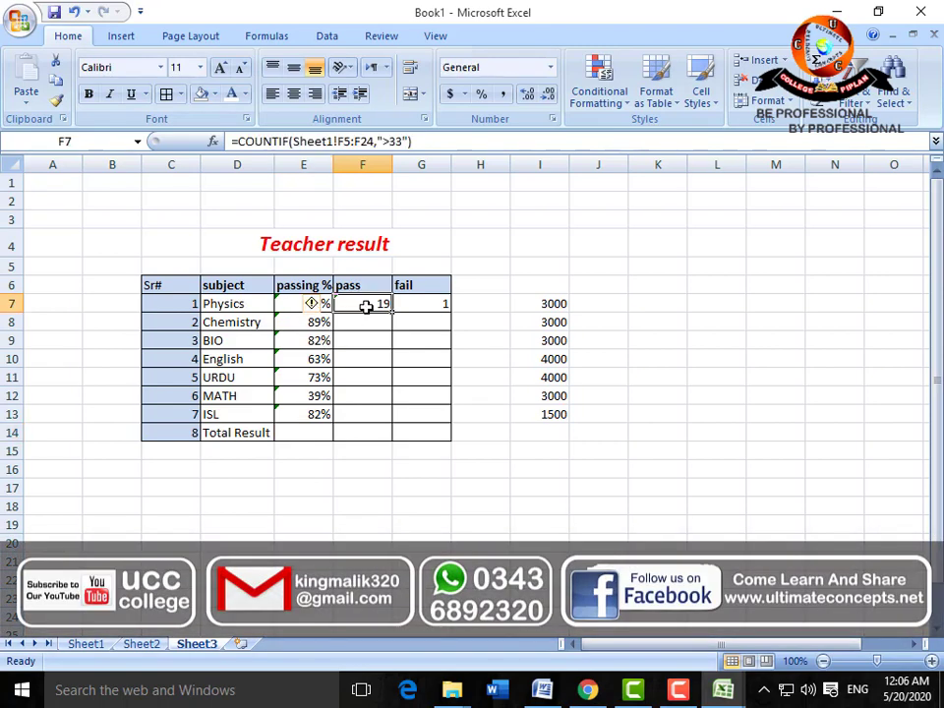
click(677, 689)
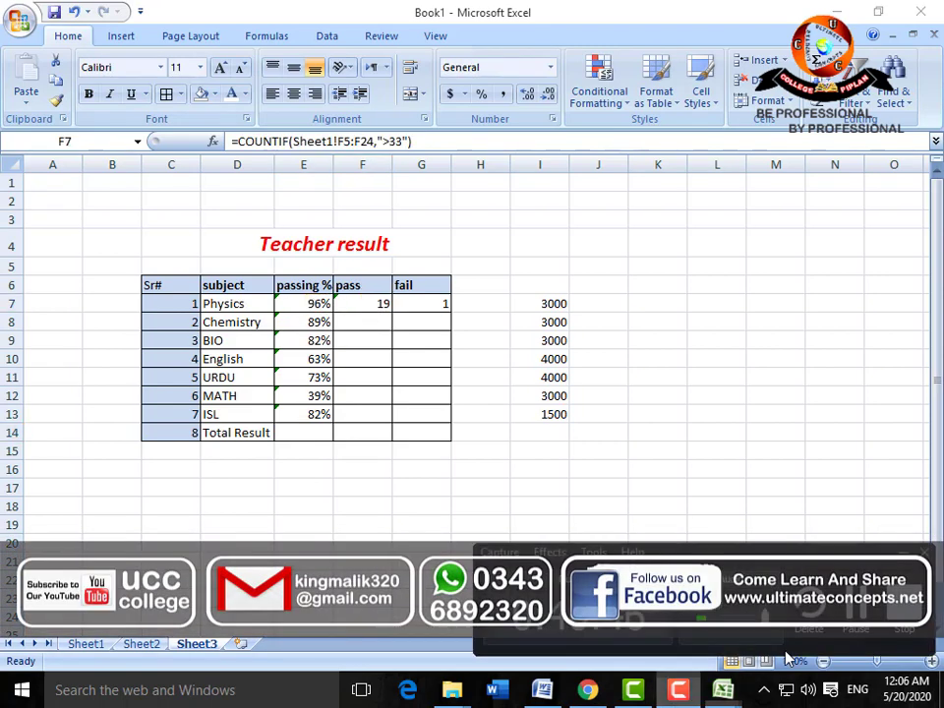
click(855, 603)
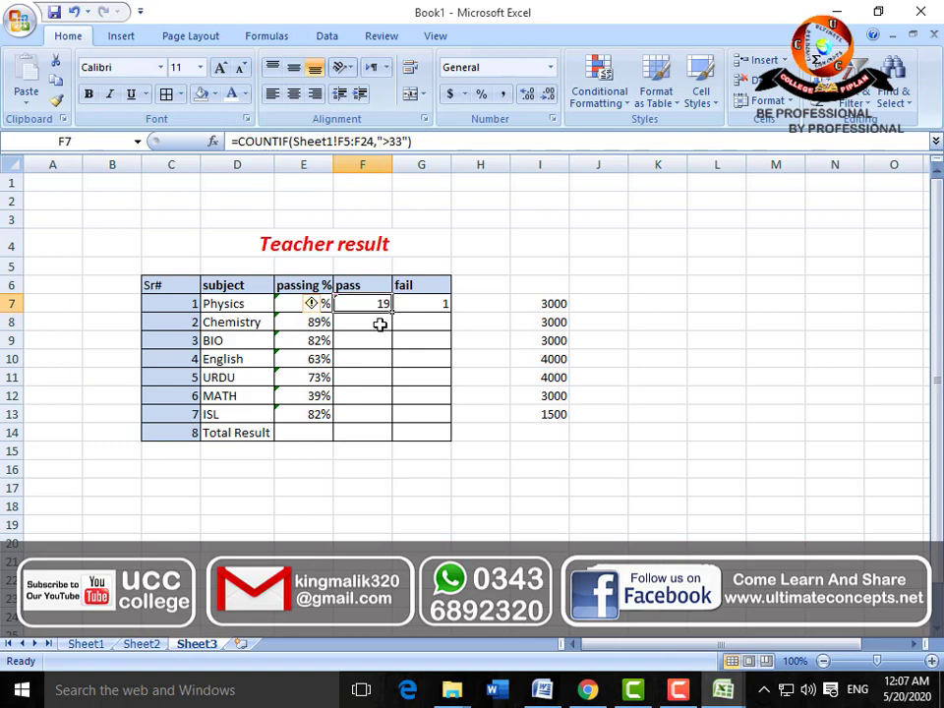
key(F2)
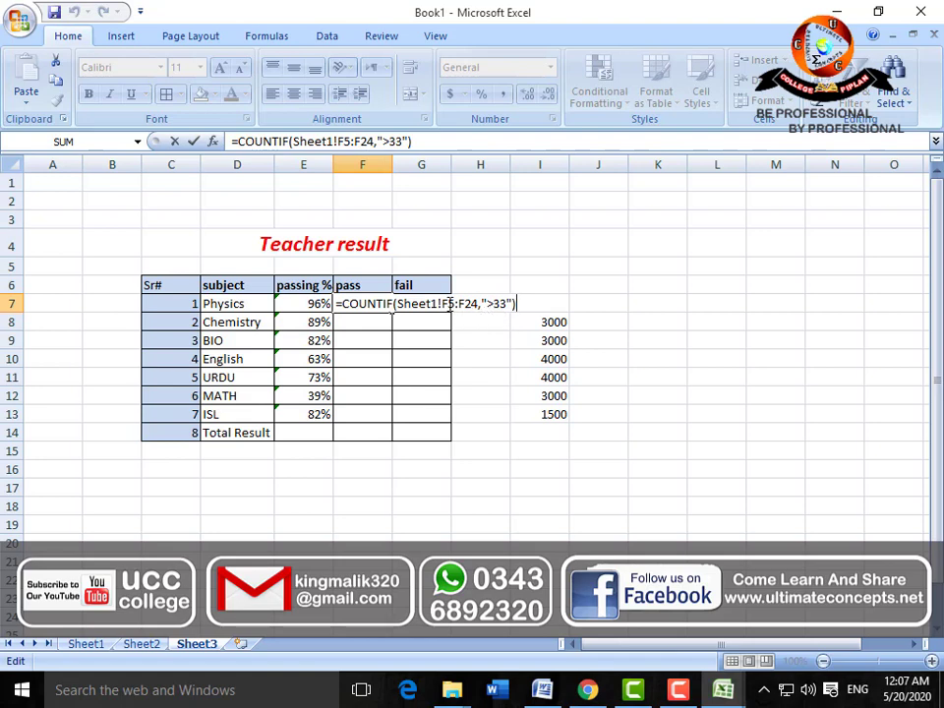
click(449, 303)
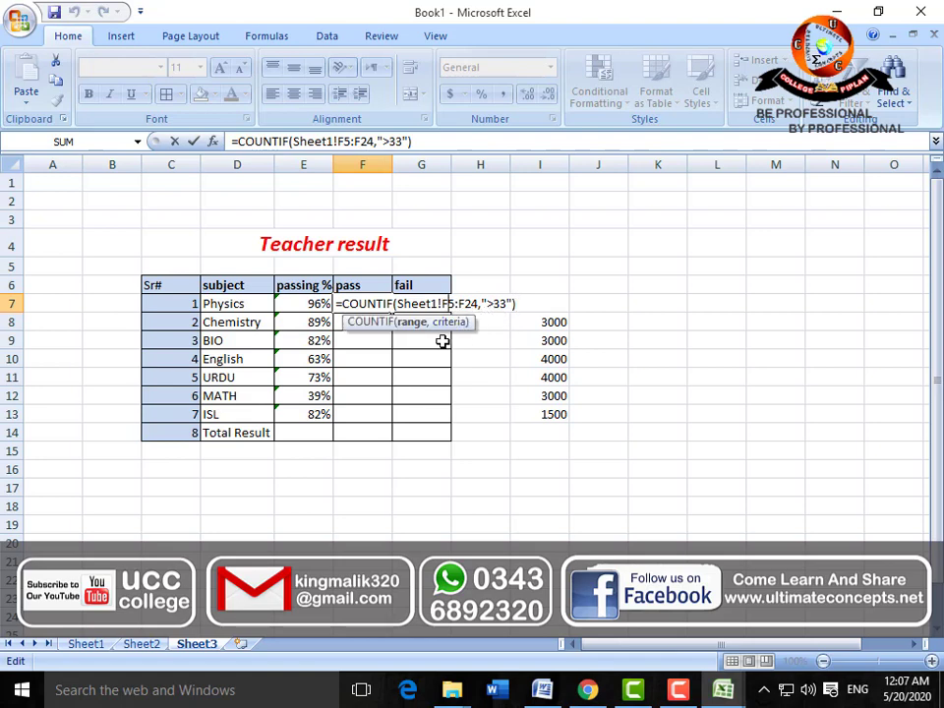
key(F4)
key(Right)
key(Right)
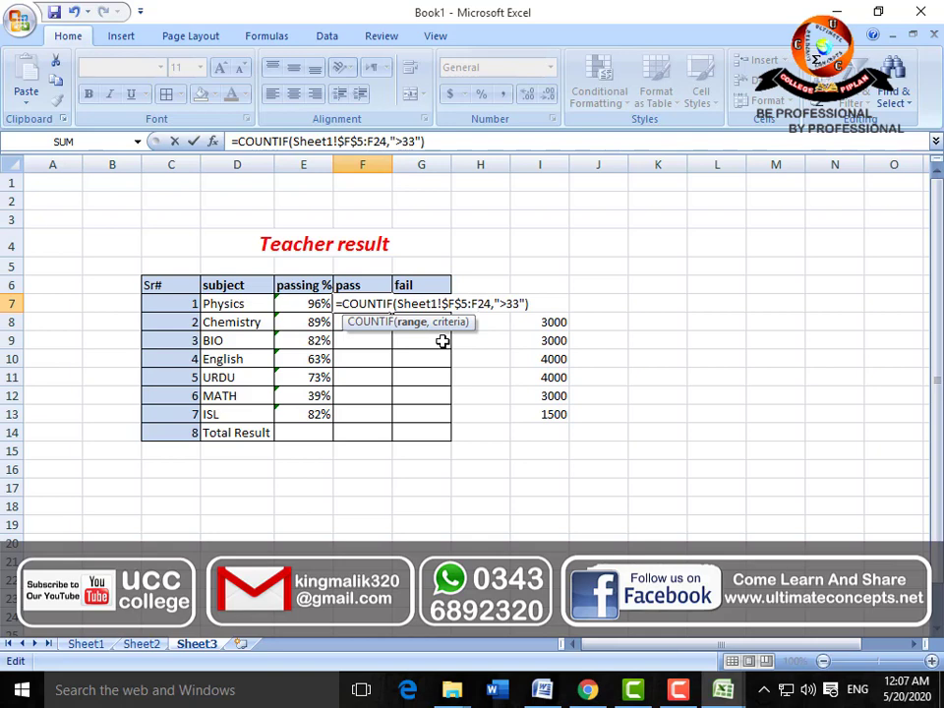
key(F4)
key(Return)
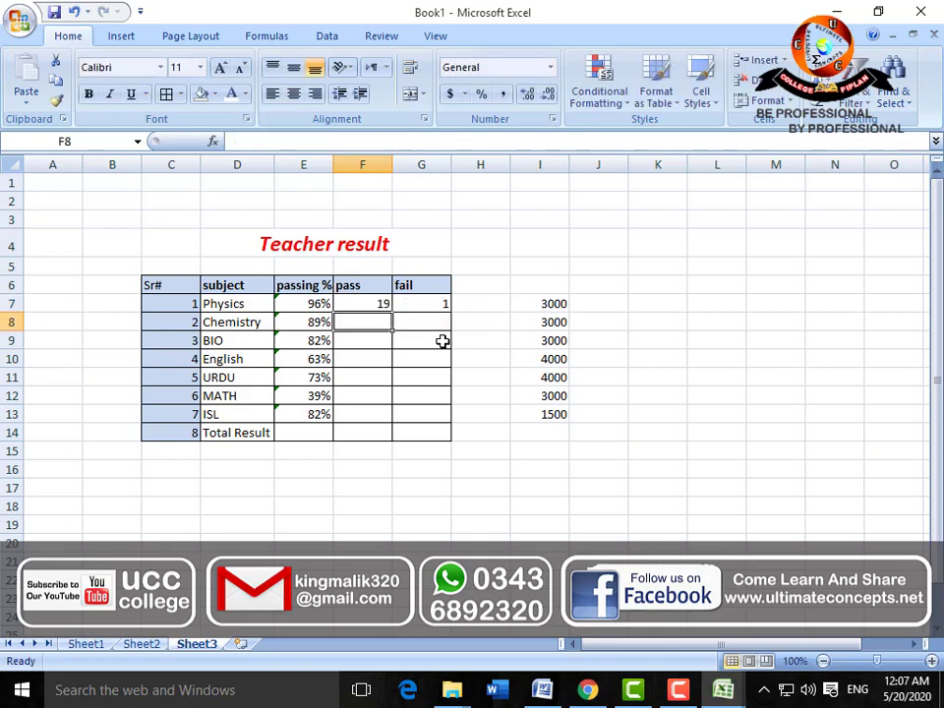
click(378, 305)
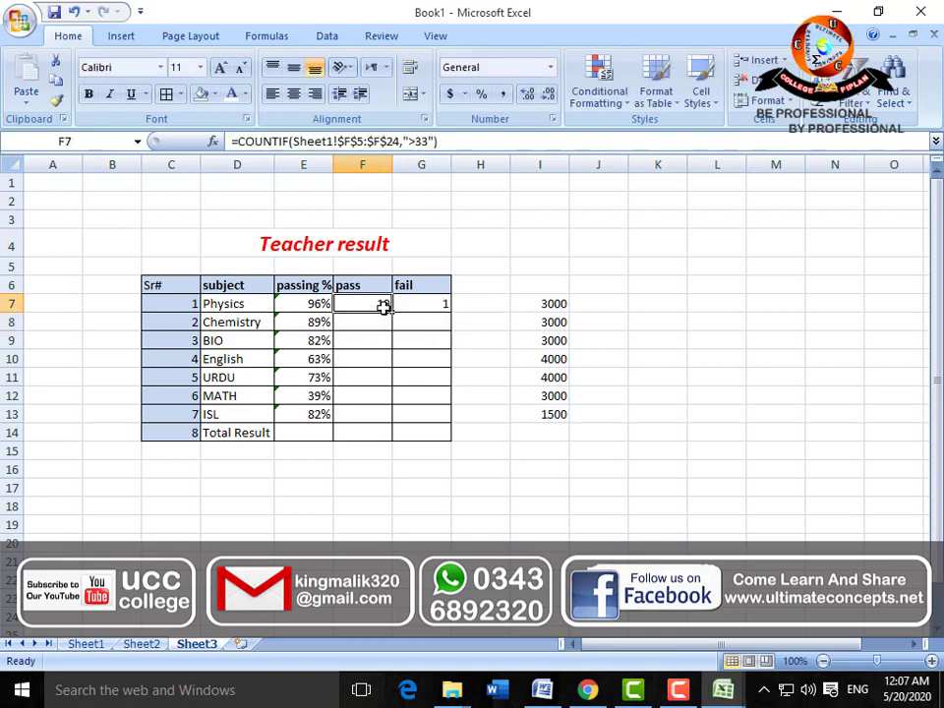
drag(397, 315, 400, 426)
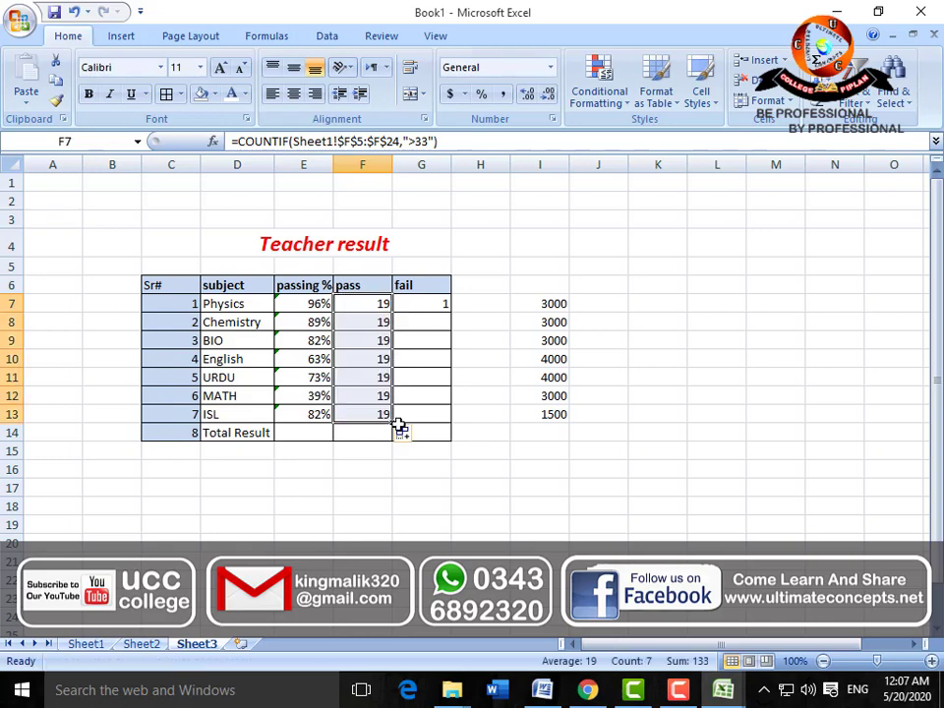
Change the Chemistry pass count formula in F8 to =COUNTIF(Sheet1!$G$5:$G$24,">33")
click(372, 322)
key(F2)
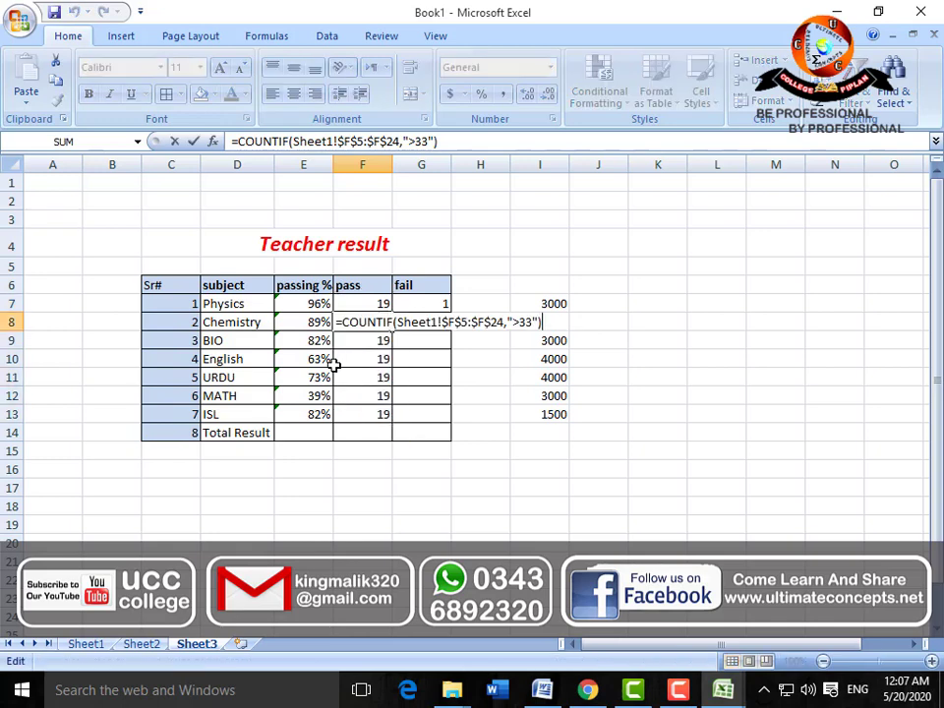
key(Left)
key(Left)
key(Left)
key(Left)
key(Left)
key(Left)
key(Left)
key(Left)
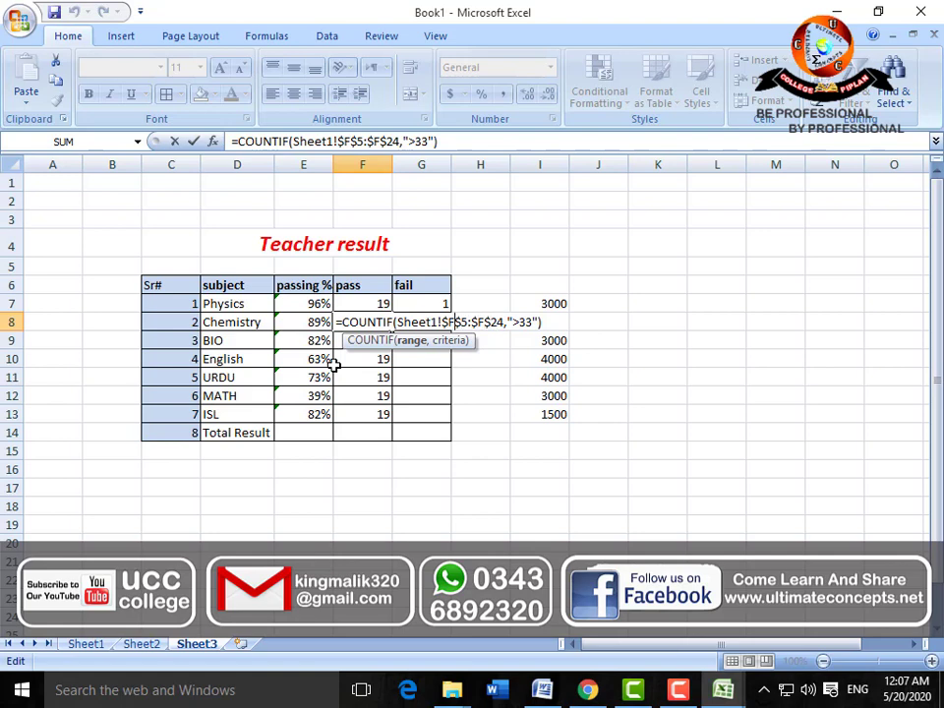
key(BackSpace)
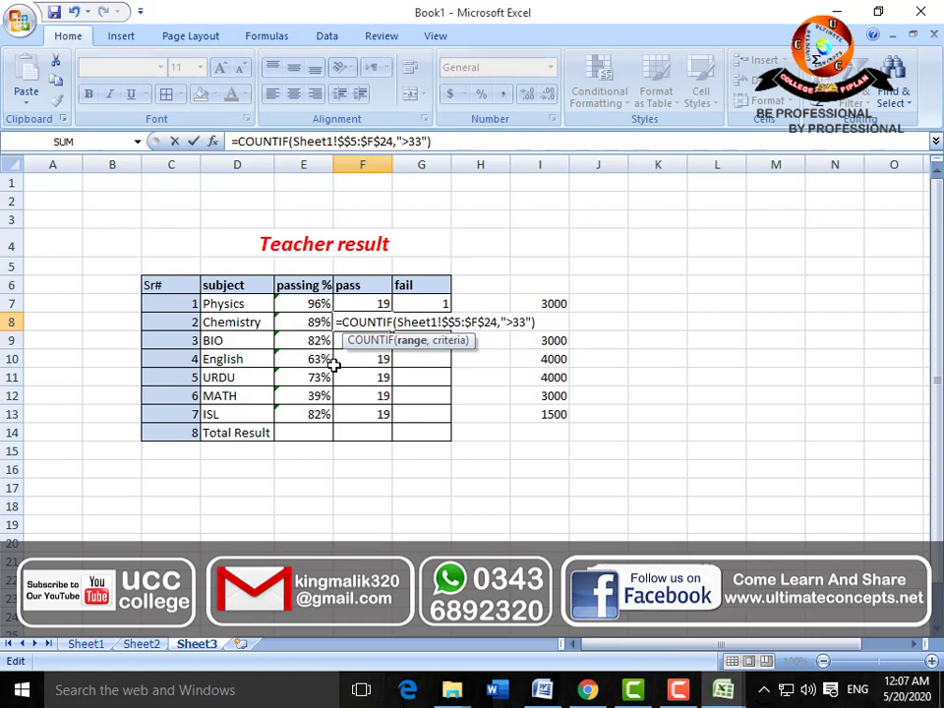
text(G)
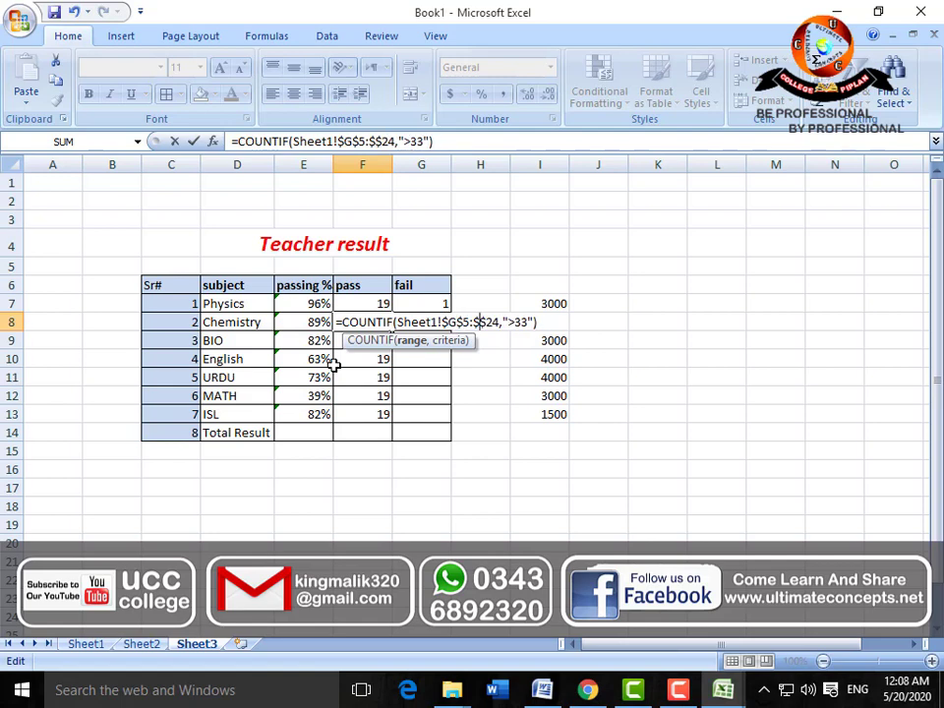
key(Return)
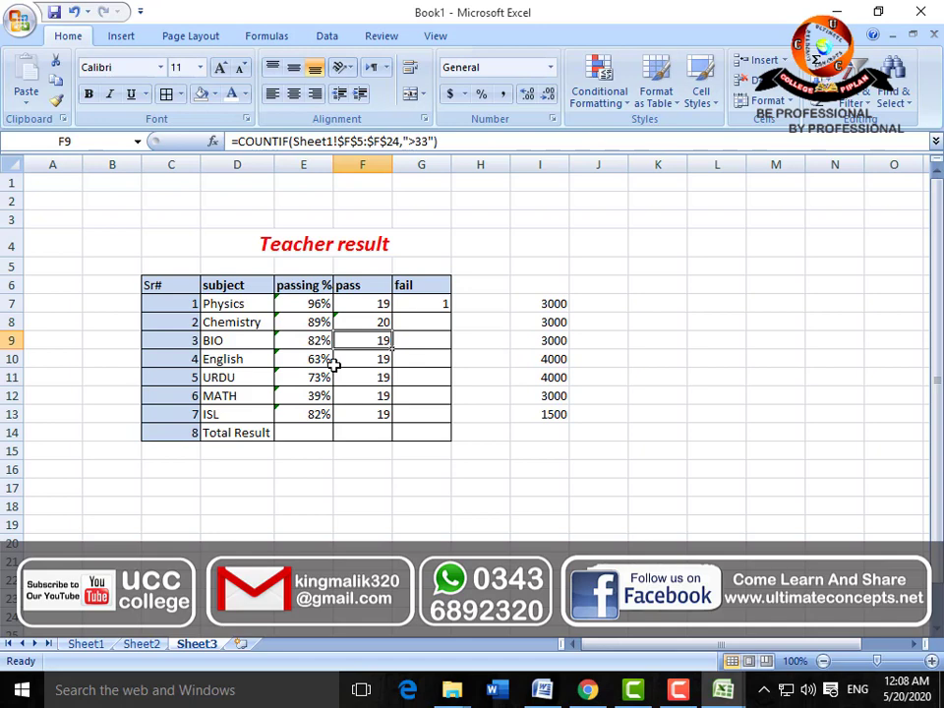
Change the BIO pass count formula in F9 to =COUNTIF(Sheet1!$H$5:$H$24,">33")
key(F2)
key(Left)
key(Left)
key(Left)
key(Left)
key(Left)
key(Left)
key(Left)
key(Left)
key(Left)
key(Left)
key(Left)
key(Left)
key(Left)
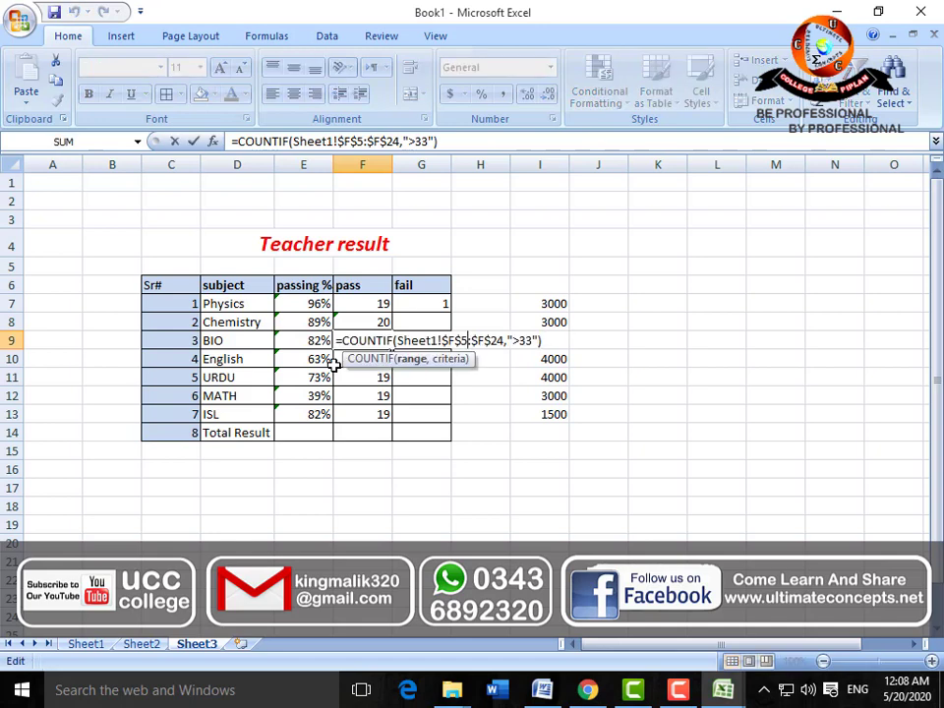
key(BackSpace)
text(H)
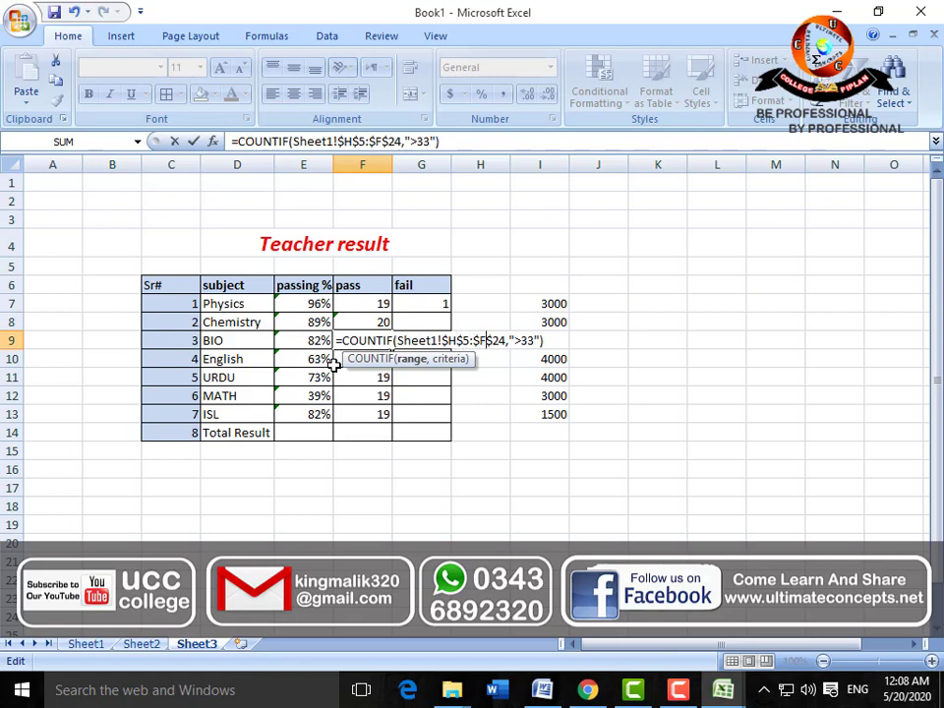
key(BackSpace)
text(H)
key(Return)
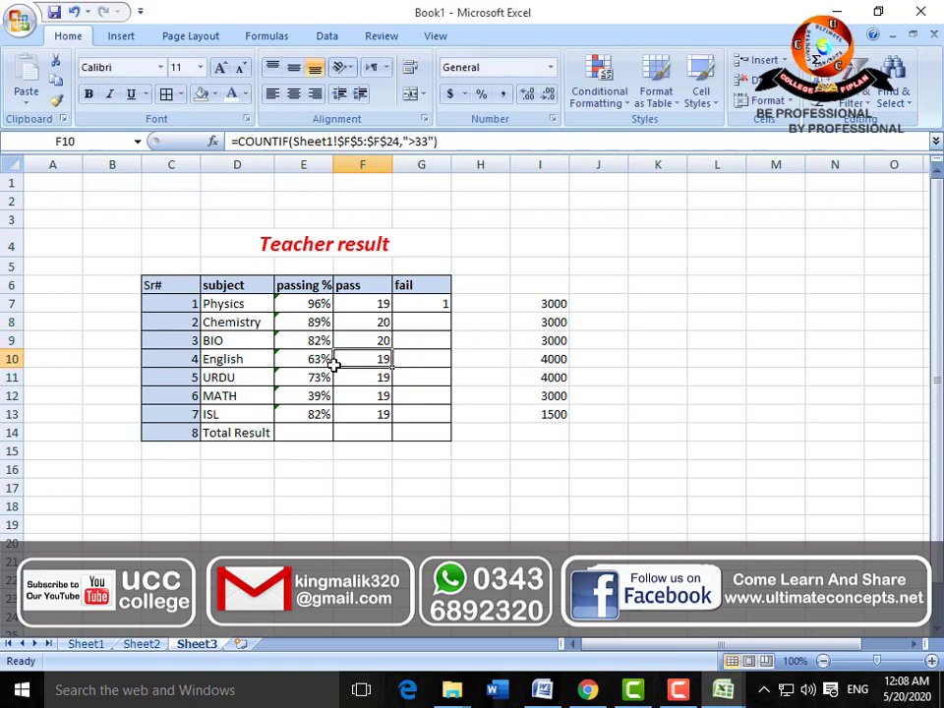
Change the English pass count formula in F10 to =COUNTIF(Sheet1!$I$5:$I$24,">33")
key(F2)
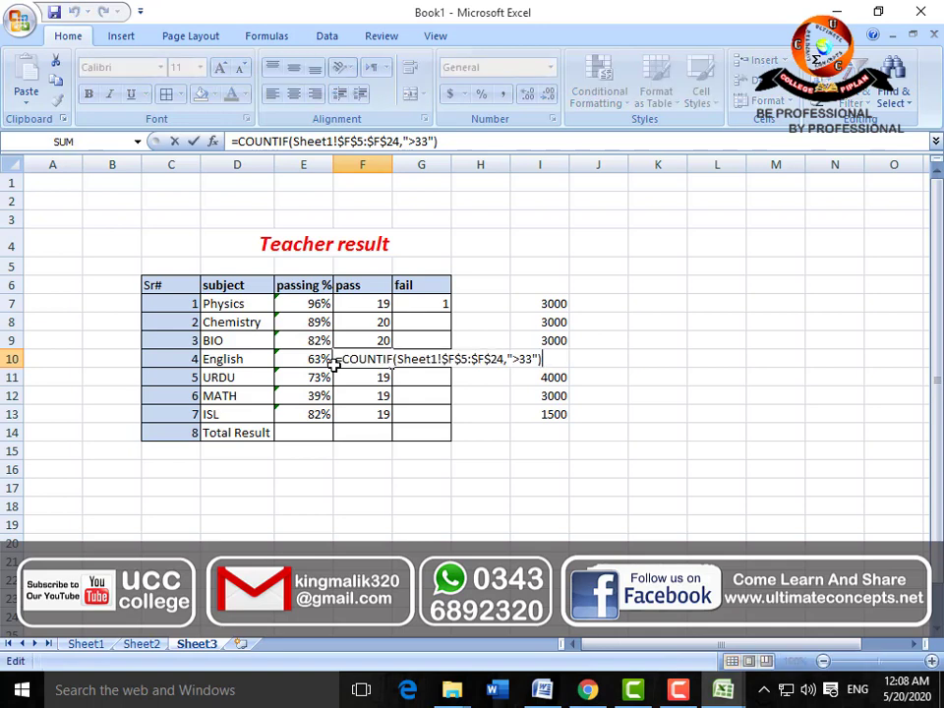
key(Left)
key(Left)
key(Left)
key(Left)
key(Left)
key(Left)
key(Left)
key(Left)
key(Left)
key(Left)
key(Left)
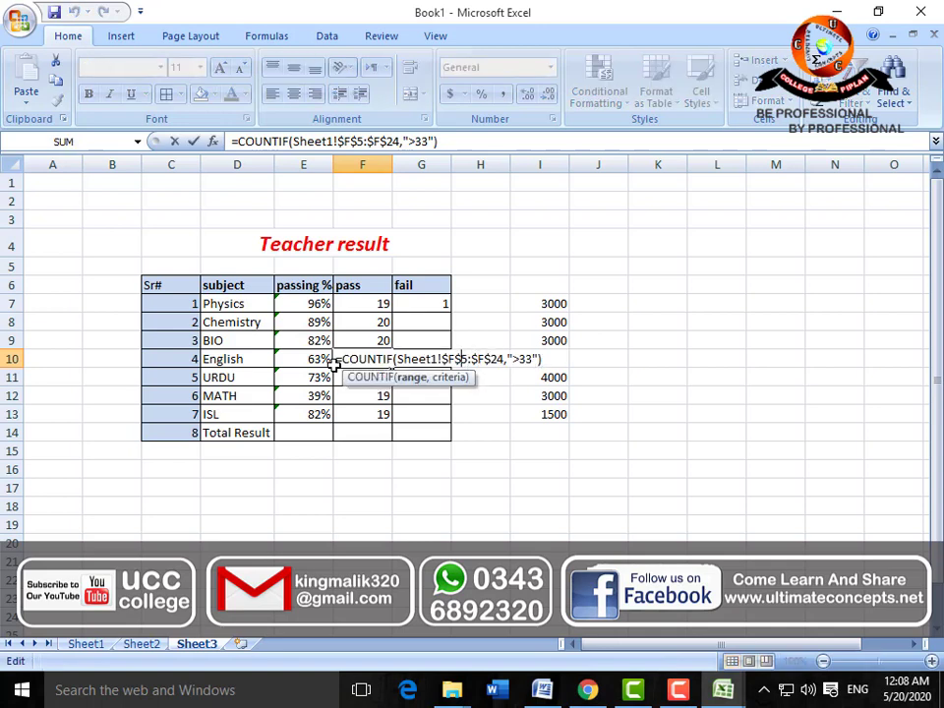
key(BackSpace)
text(I)
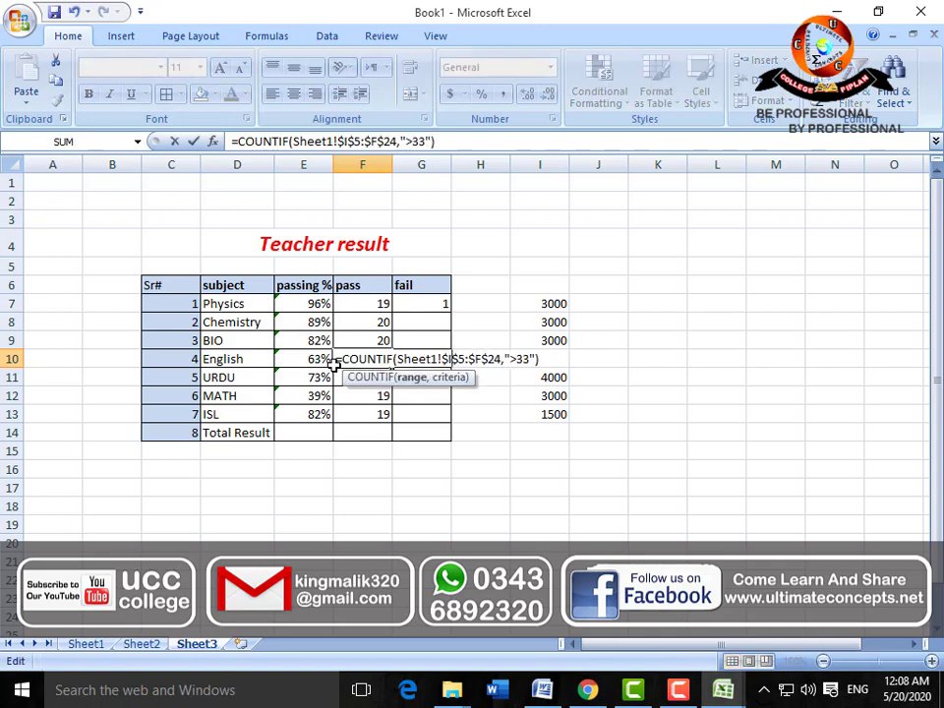
key(BackSpace)
text(I)
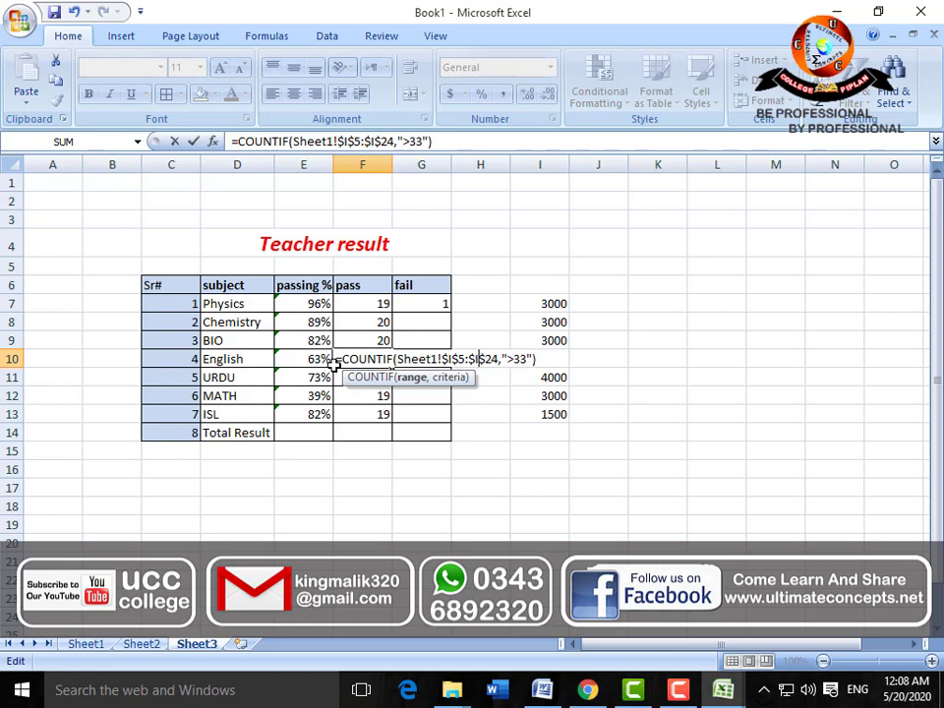
key(Return)
Change the URDU pass count formula in F11 to =COUNTIF(Sheet1!$J$5:$J$24,">33")
key(F2)
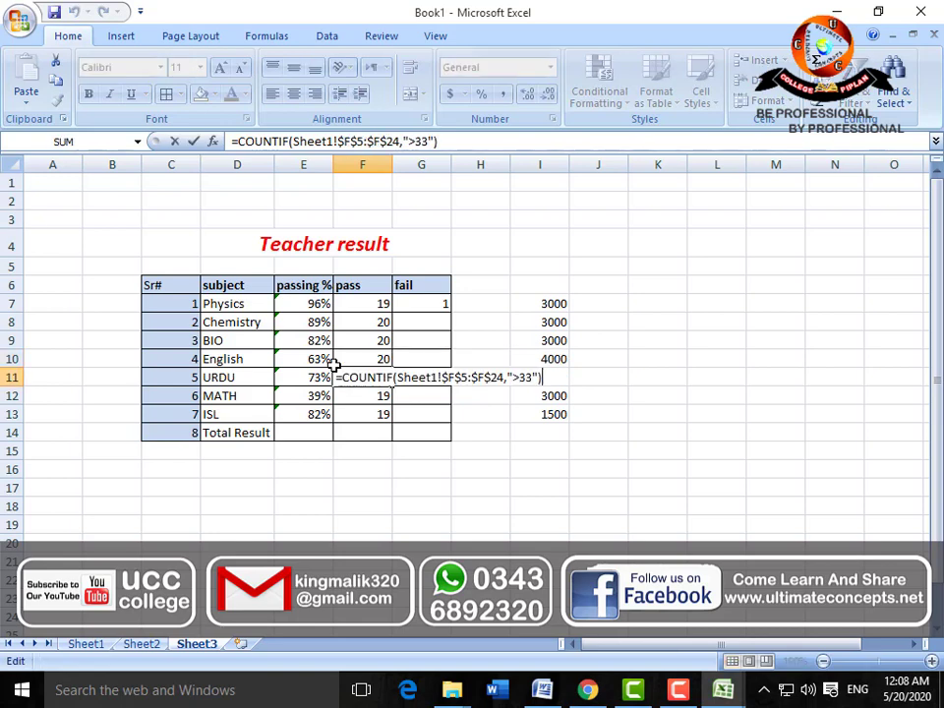
key(Left)
key(Left)
key(Left)
key(Left)
key(Left)
key(Left)
key(Left)
key(Left)
key(Left)
key(Left)
key(Left)
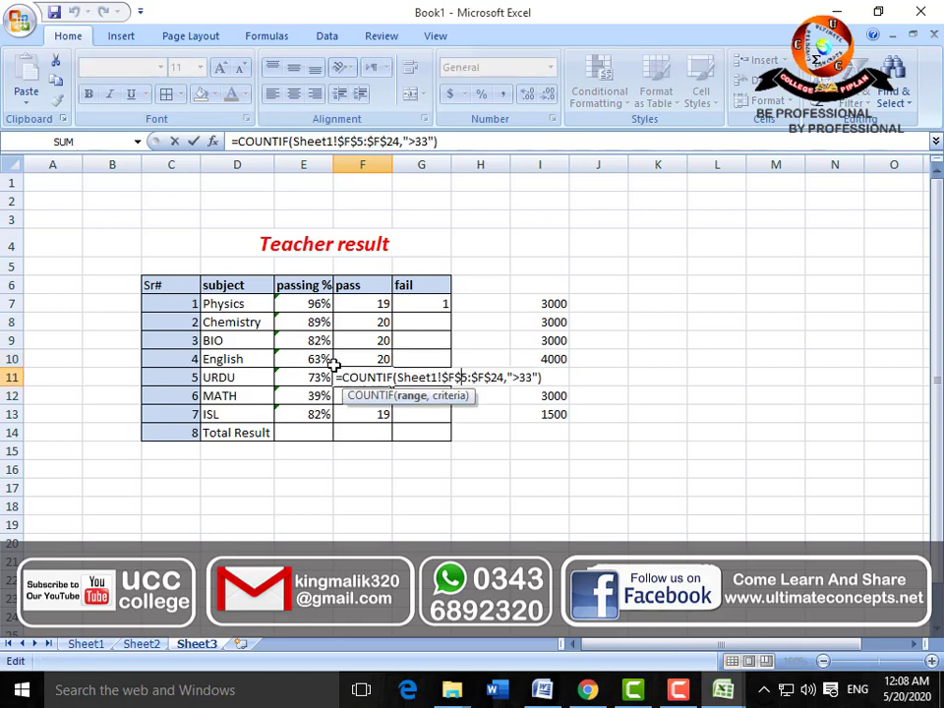
key(Left)
key(BackSpace)
text(J)
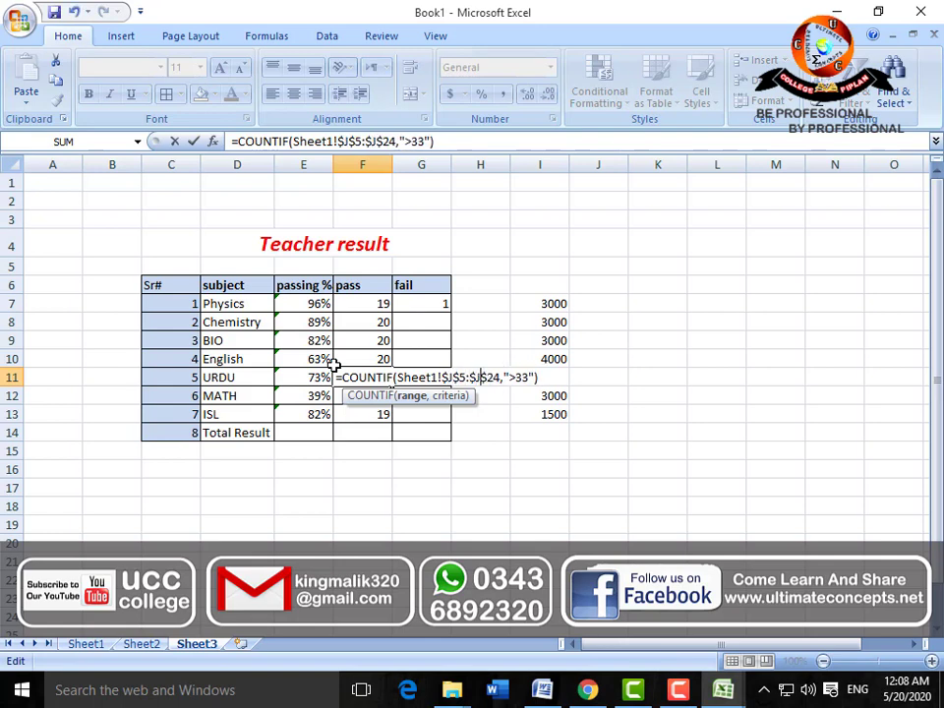
key(Return)
Change the MATH pass count formula in F12 to =COUNTIF(Sheet1!$K$5:$K$24,">33")
key(F2)
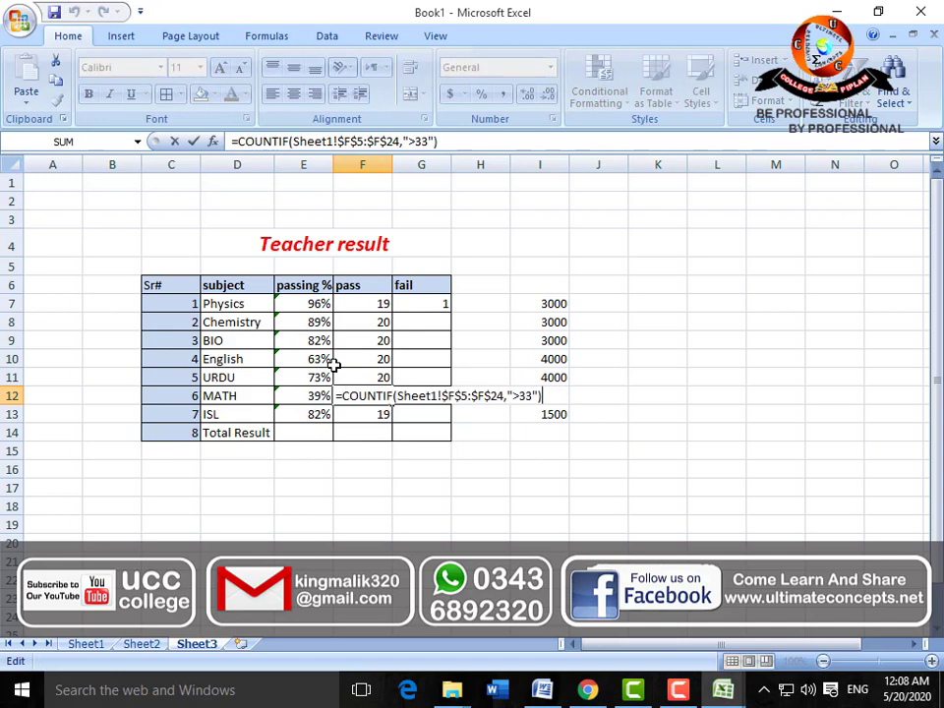
key(Left)
key(Left)
key(Left)
key(Left)
key(Left)
key(Left)
key(Left)
key(Left)
key(Left)
key(Left)
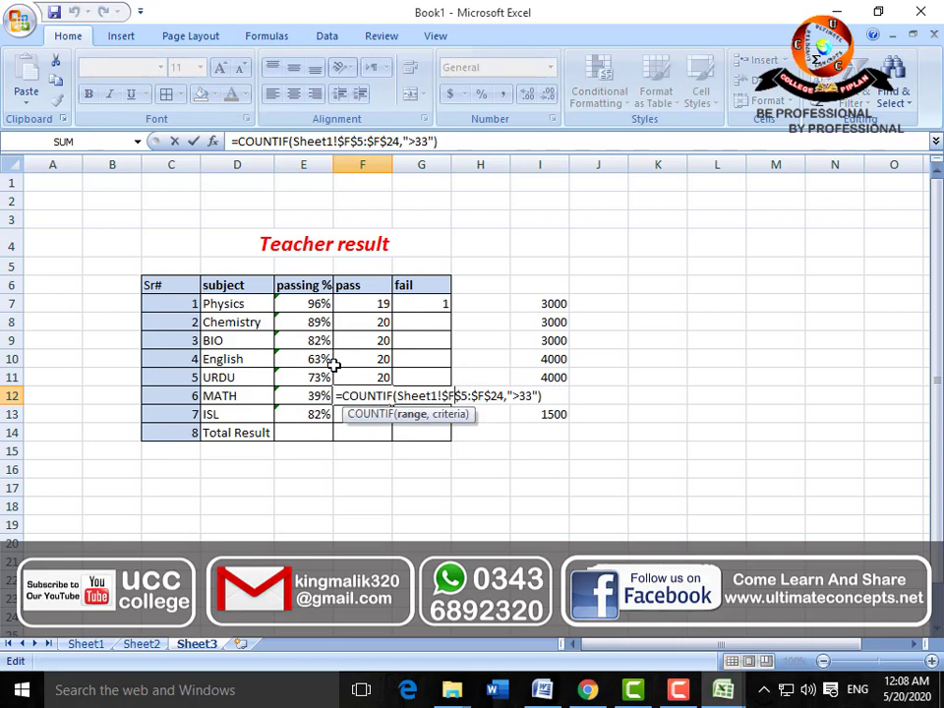
key(BackSpace)
text(K)
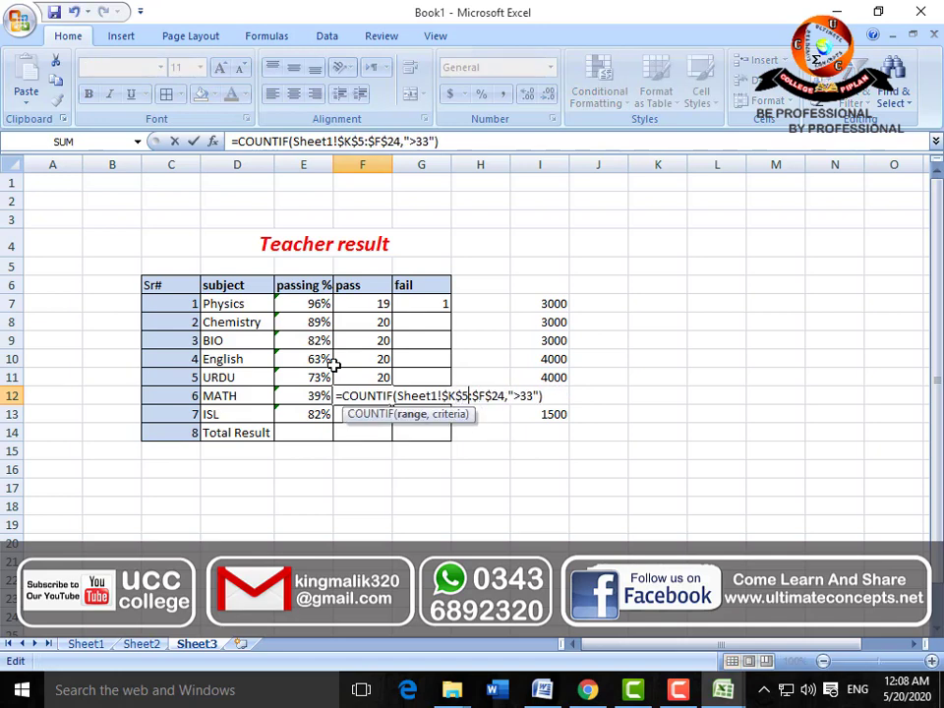
key(BackSpace)
text(K)
key(Return)
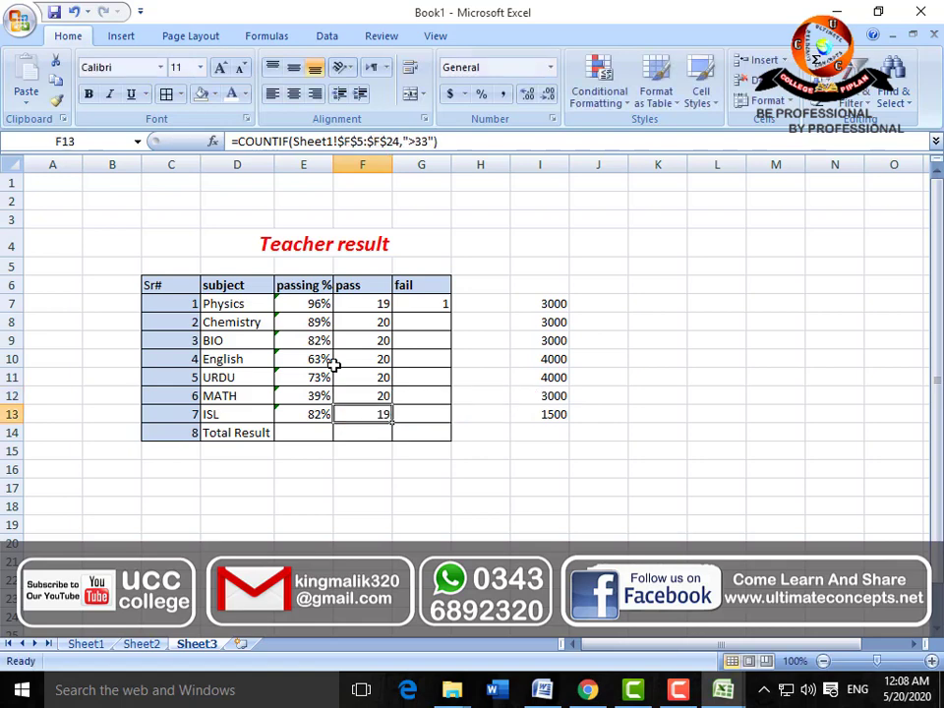
Change the ISL pass count formula in F13 to =COUNTIF(Sheet1!$L$5:$L$24,">33")
key(F2)
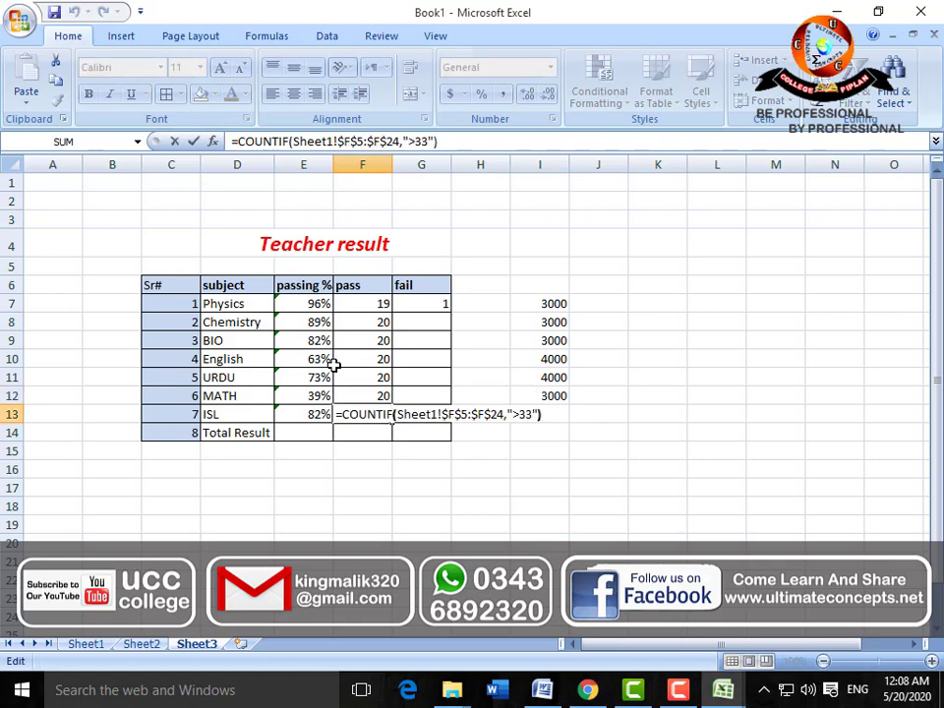
key(Left)
key(Left)
key(Left)
key(Left)
key(Left)
key(Left)
key(Left)
key(Left)
key(Left)
key(Left)
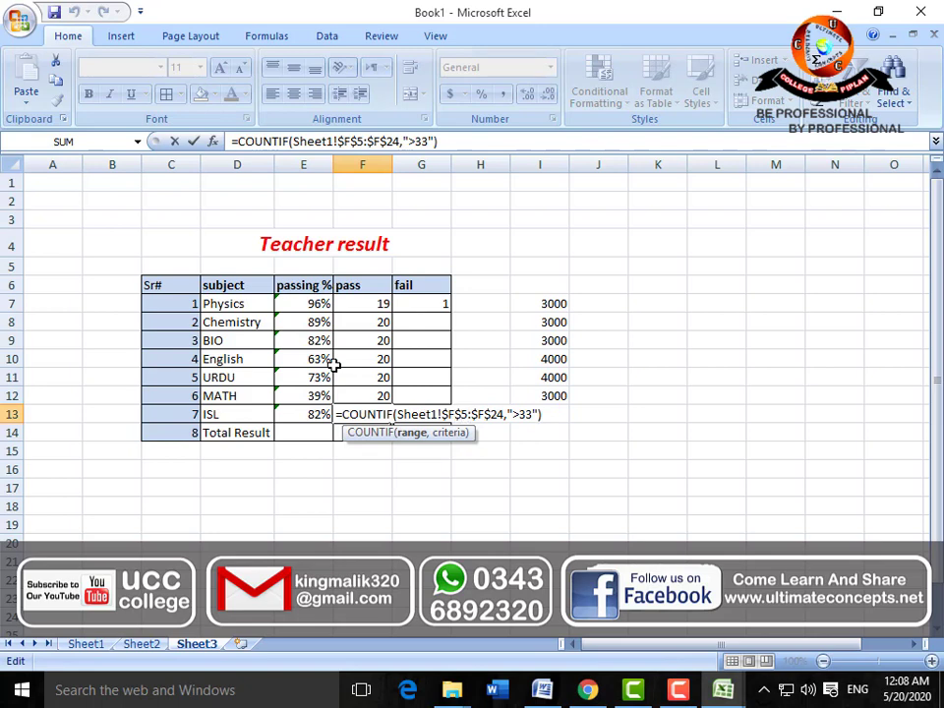
key(BackSpace)
text(L)
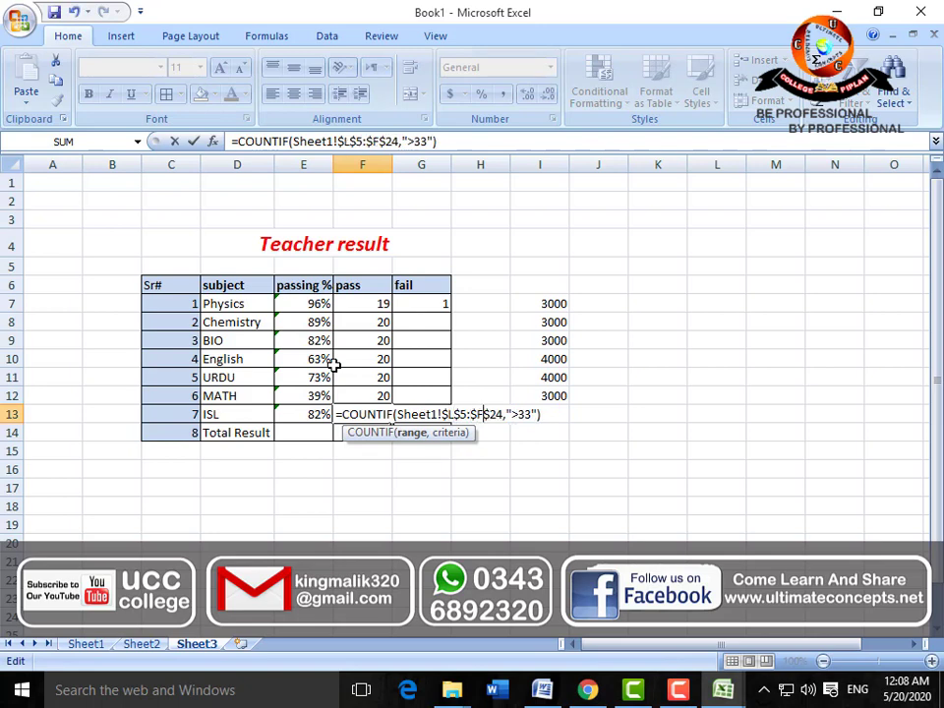
key(BackSpace)
text(L)
key(Return)
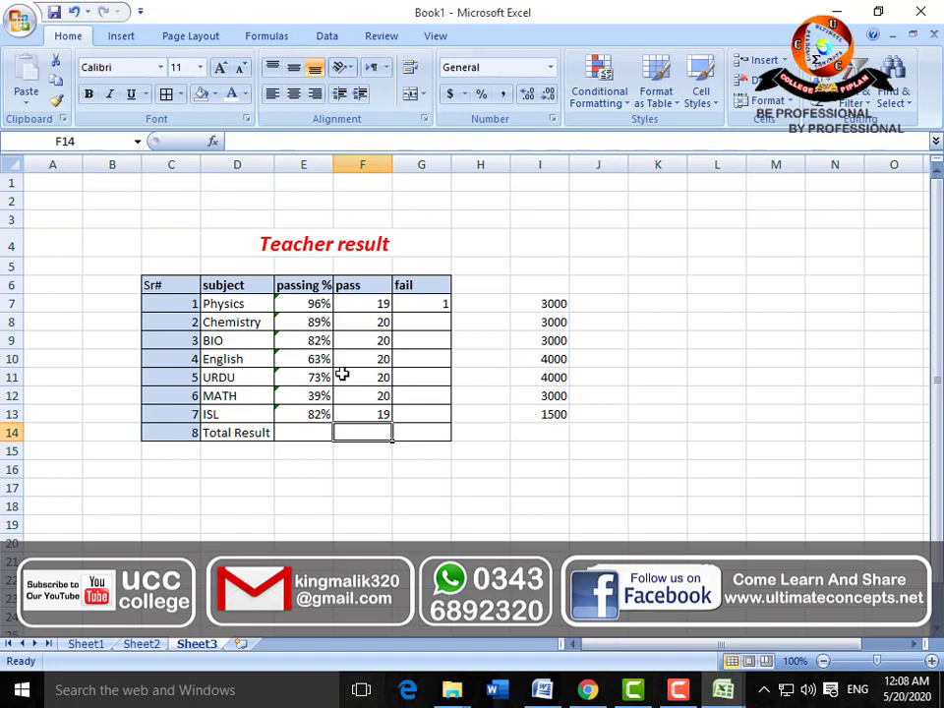
Check the ISL pass count against the Sheet1 marks and fill the fail formula from G7 down to G13
click(373, 417)
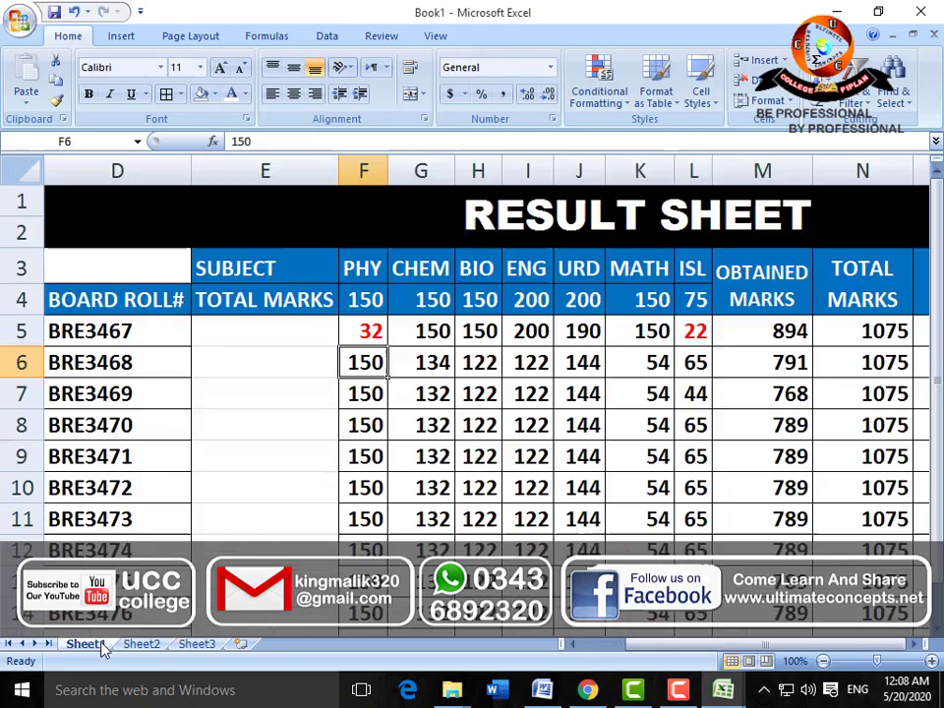
click(86, 644)
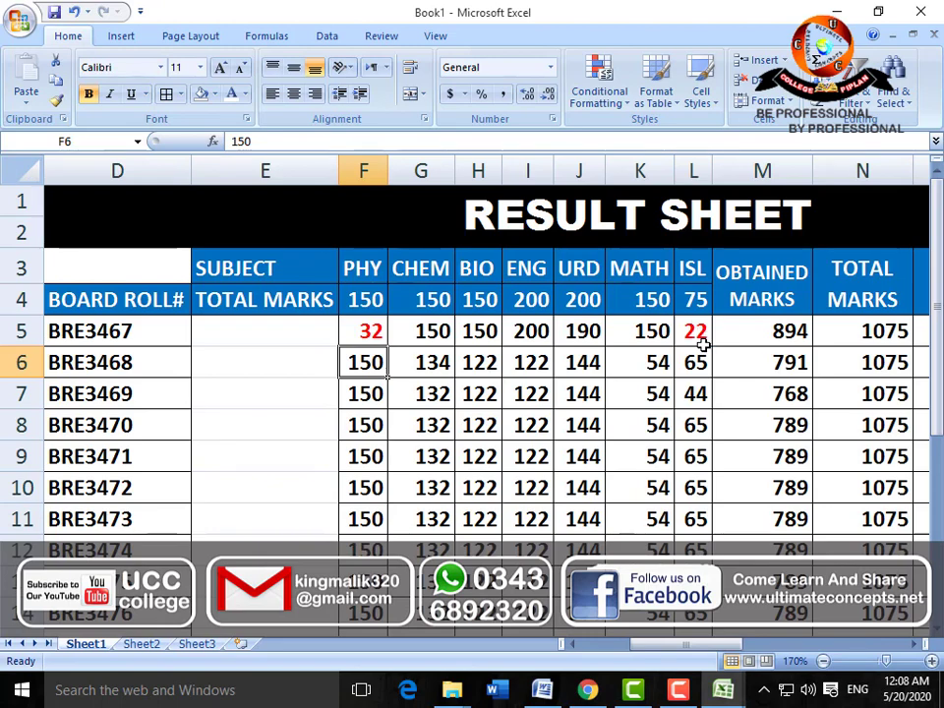
scroll(706, 334, down, 6)
scroll(708, 342, up, 4)
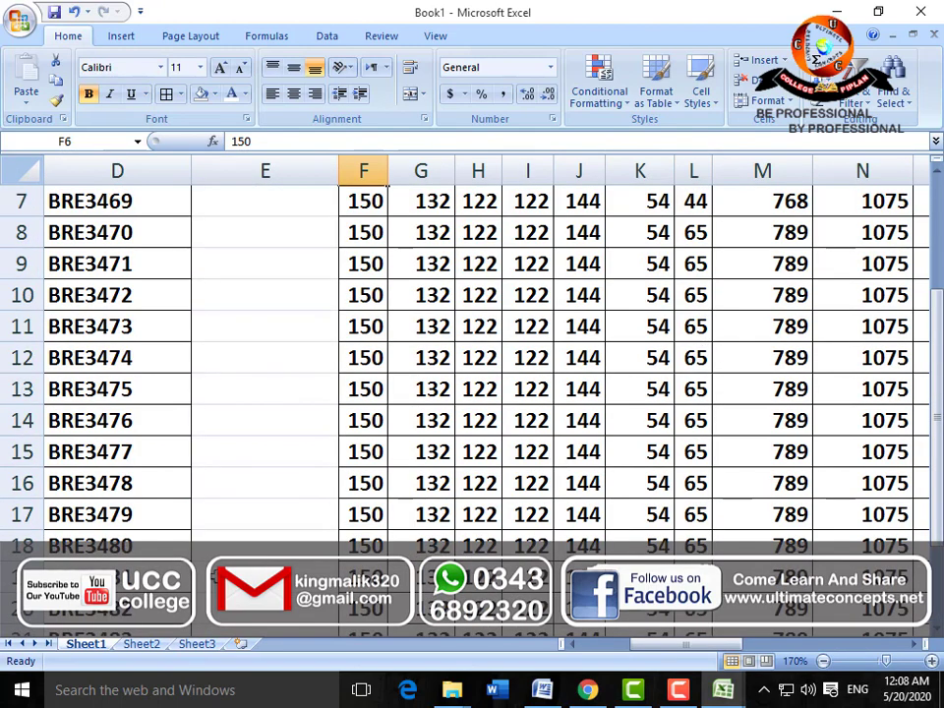
click(197, 645)
click(440, 304)
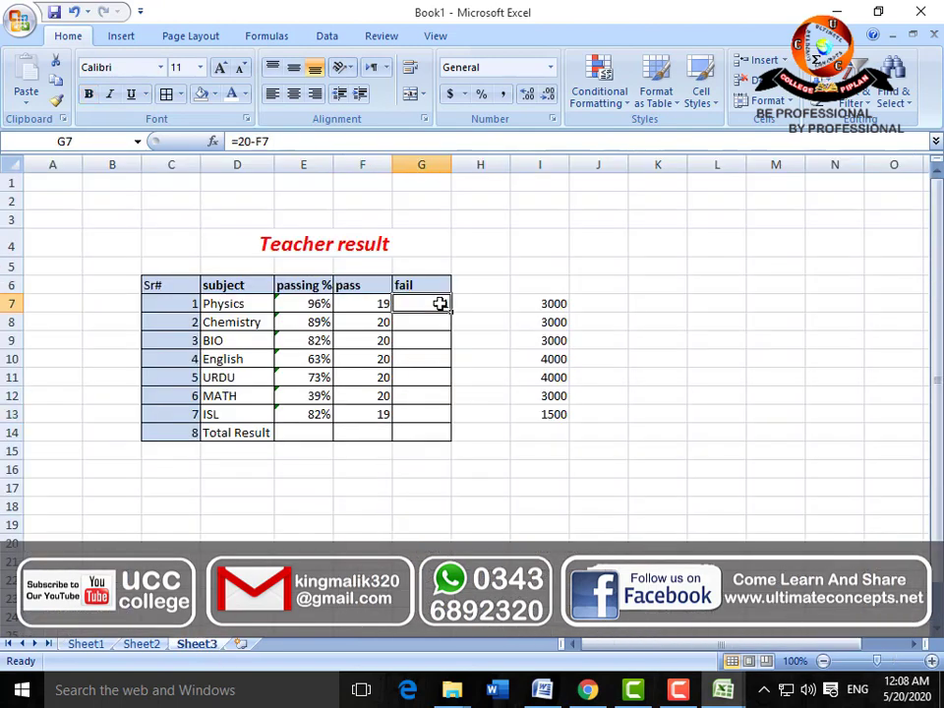
drag(450, 312, 451, 420)
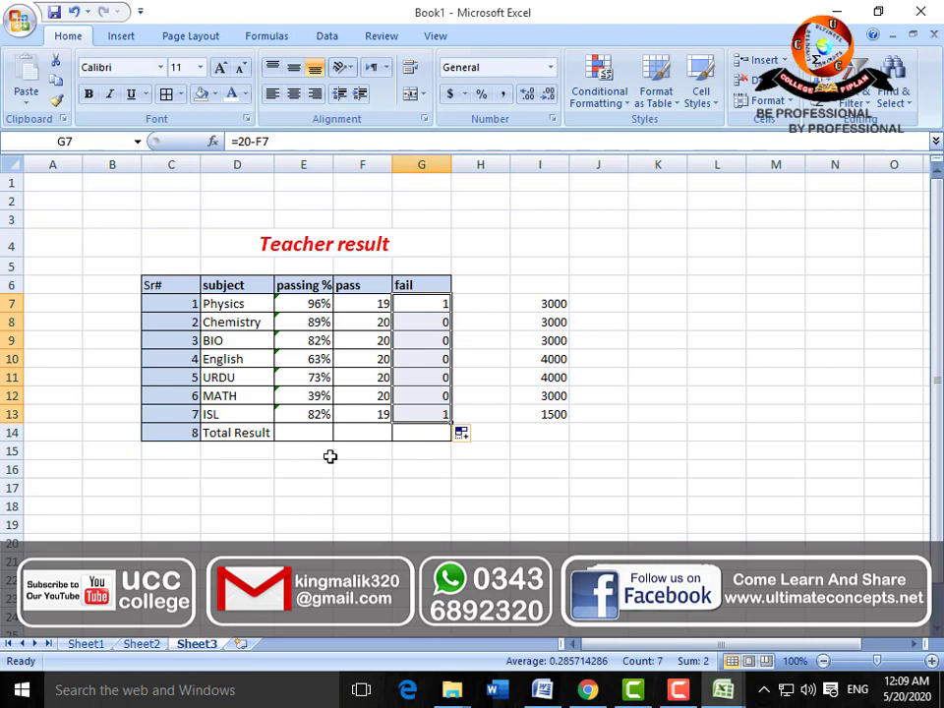
Delete the helper total marks in I7:I13 beside the Teacher result table
drag(534, 302, 535, 393)
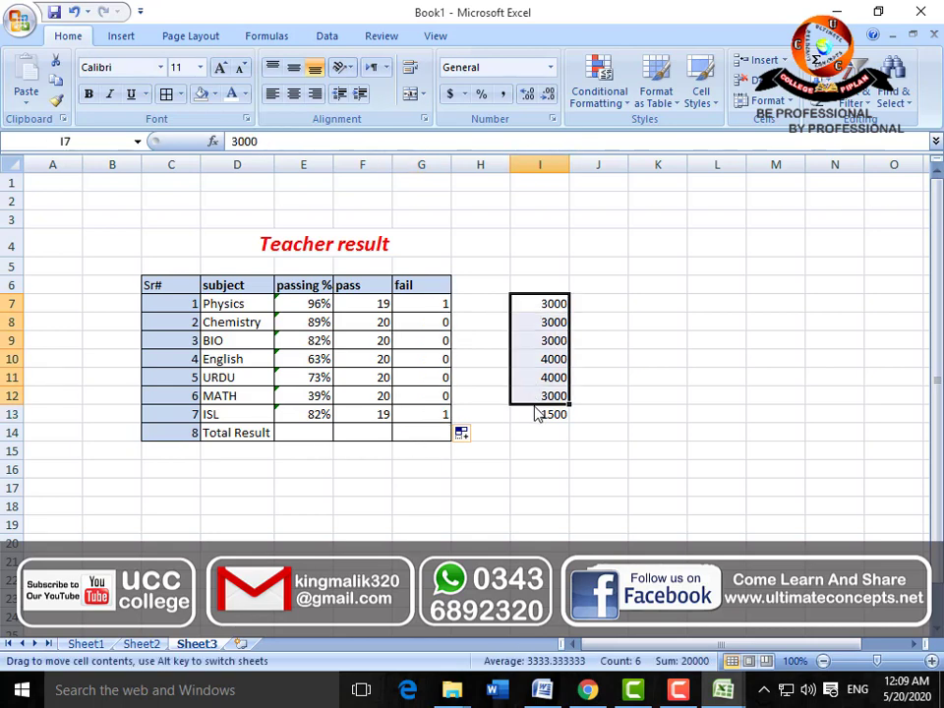
key(Delete)
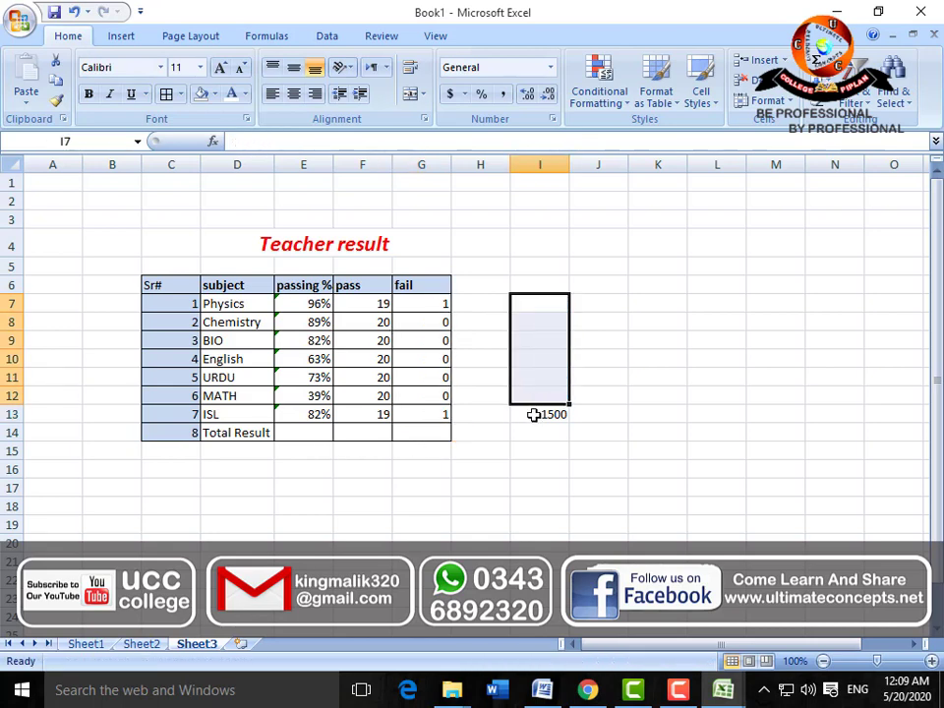
click(536, 414)
key(Delete)
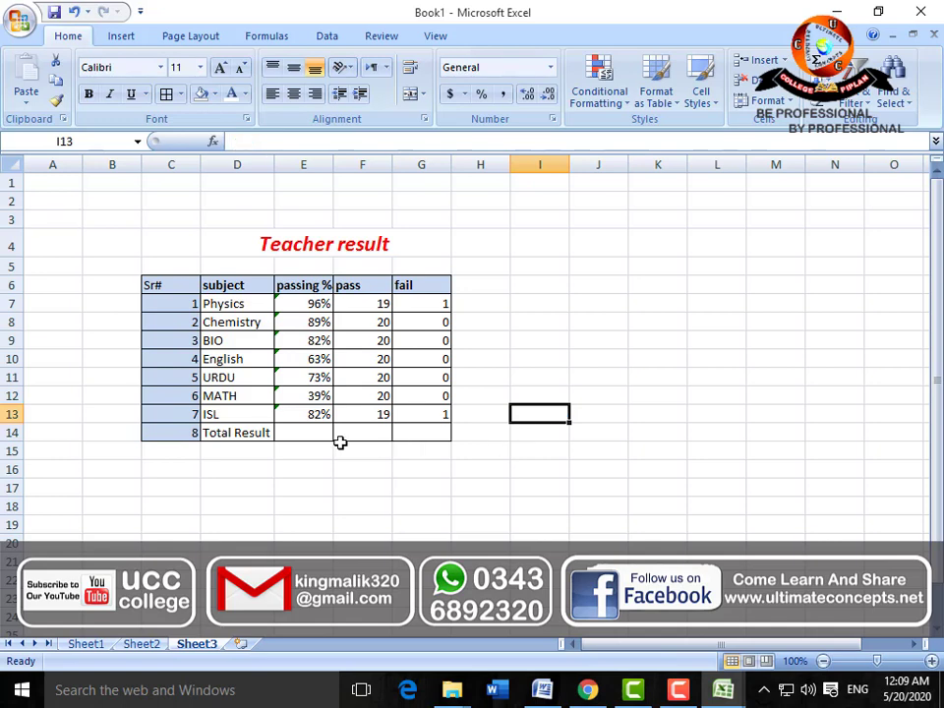
Begin the Total Result passing percentage formula in E14 with the obtained marks total, =SUM(Sheet1!M5:M24)
click(310, 436)
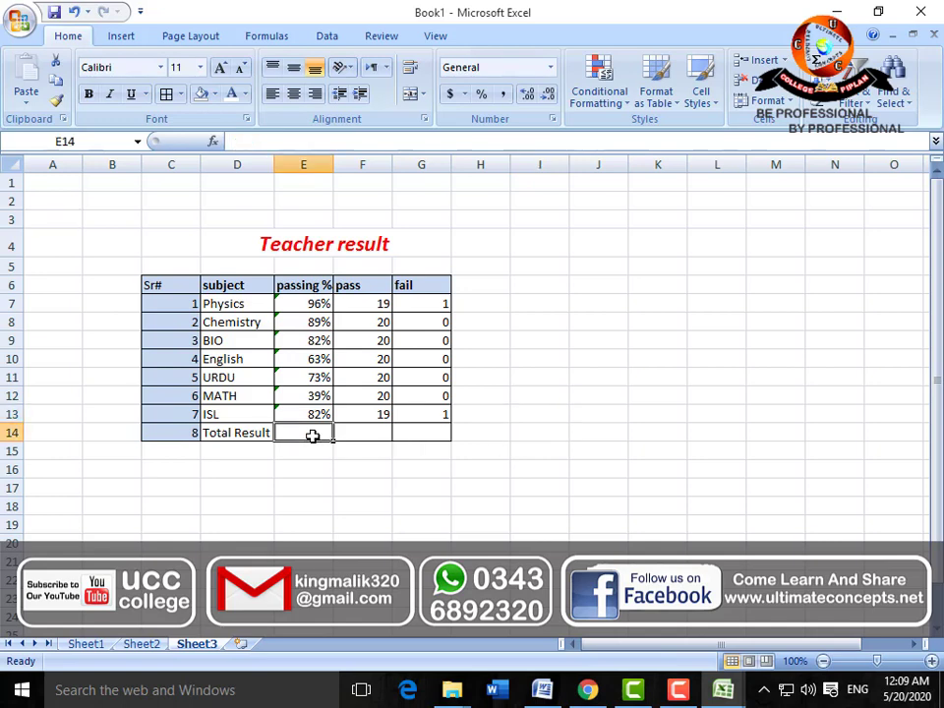
click(680, 692)
click(853, 607)
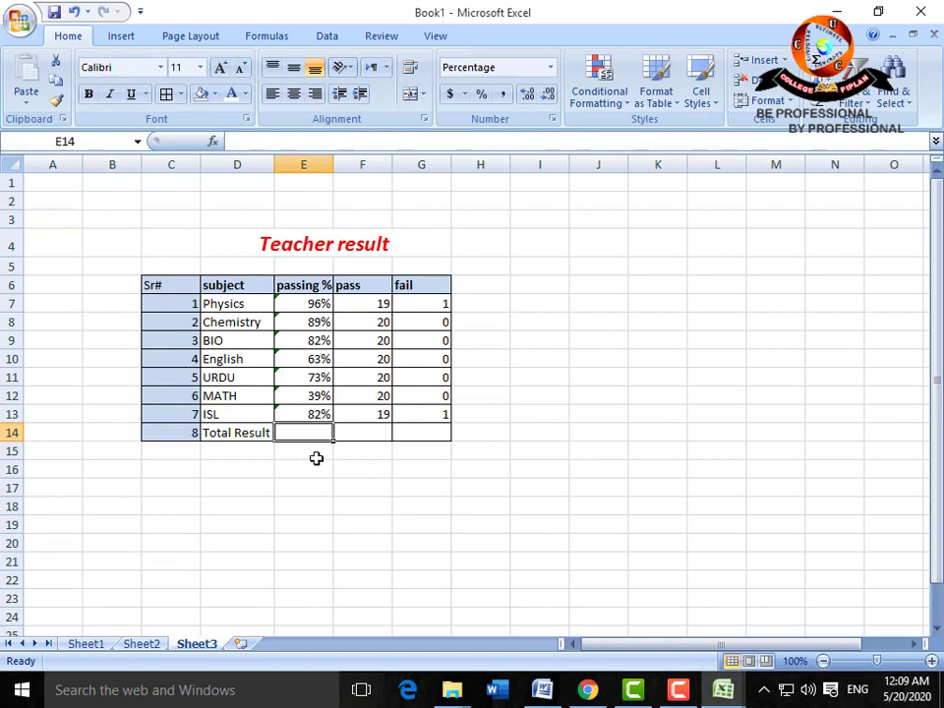
text(=SUM()
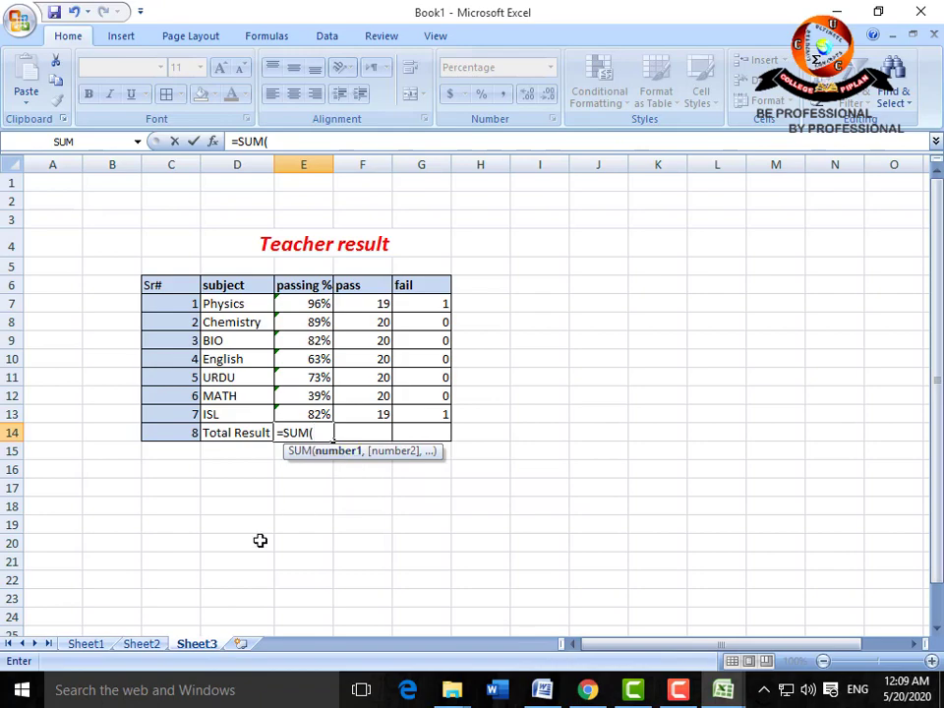
click(102, 644)
scroll(546, 305, up, 2)
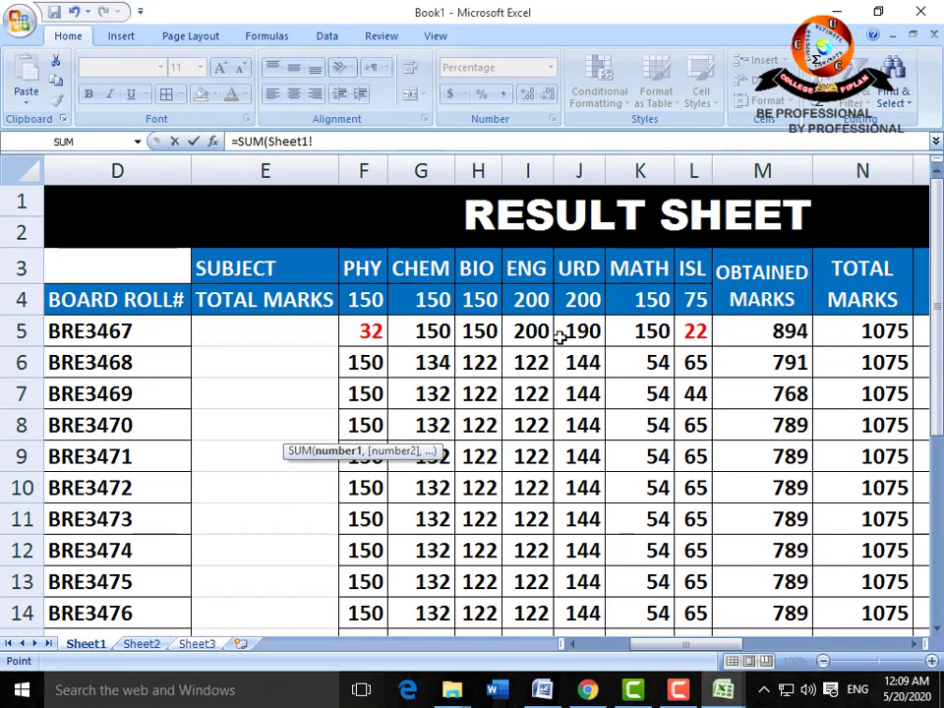
drag(775, 330, 773, 581)
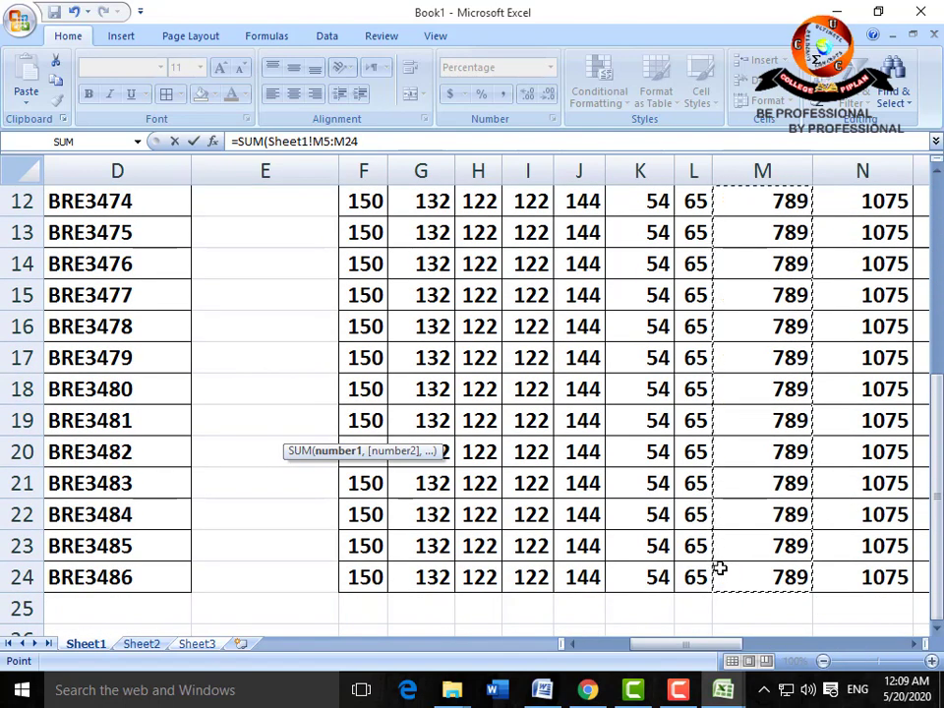
click(199, 645)
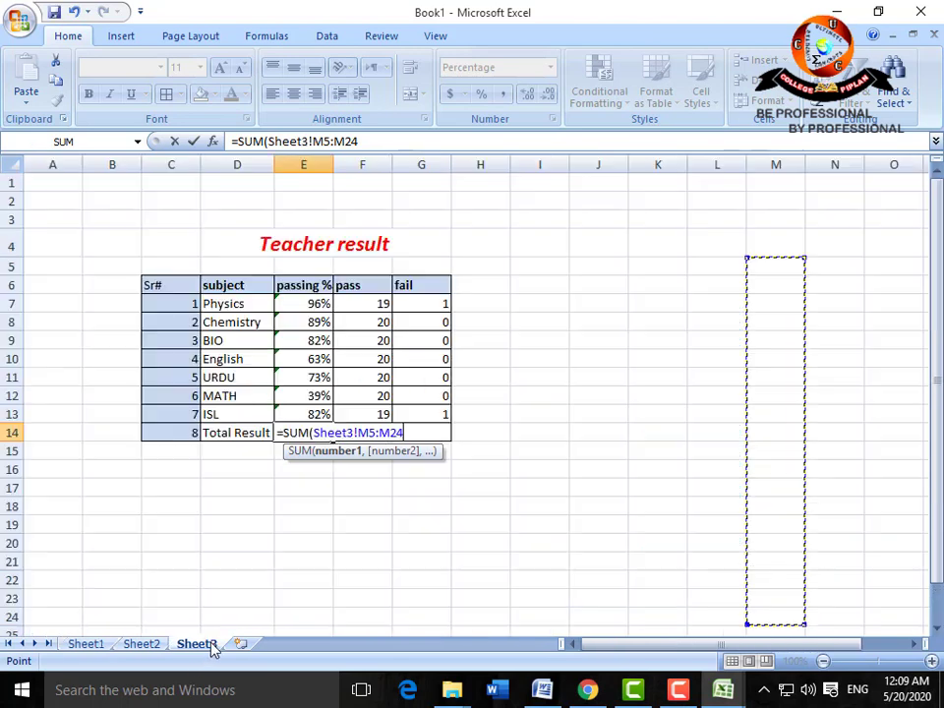
click(350, 432)
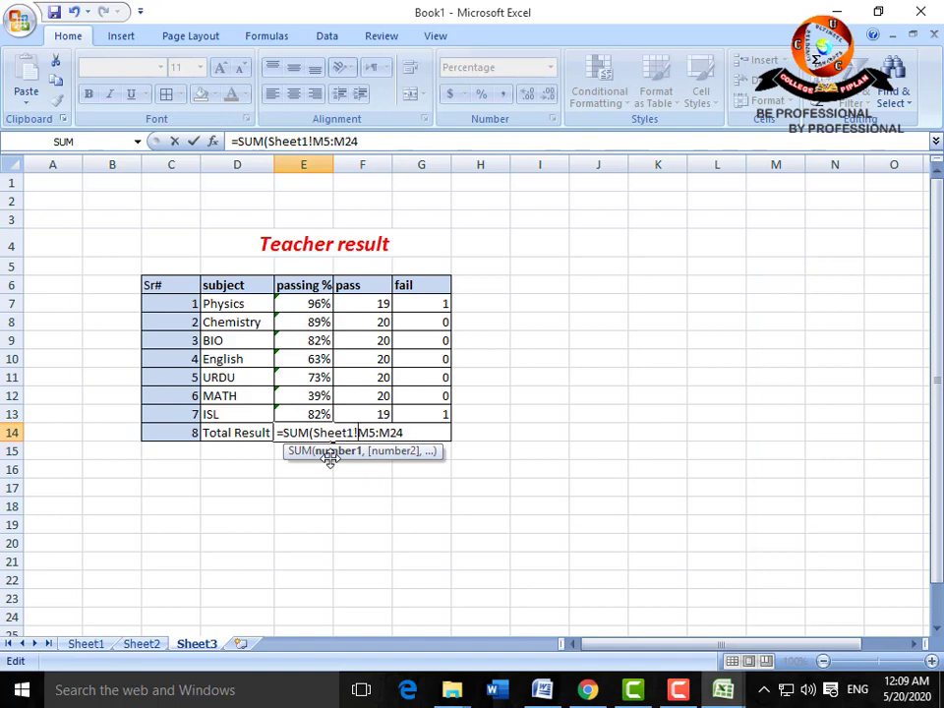
key(Right)
key(Right)
key(Right)
text())
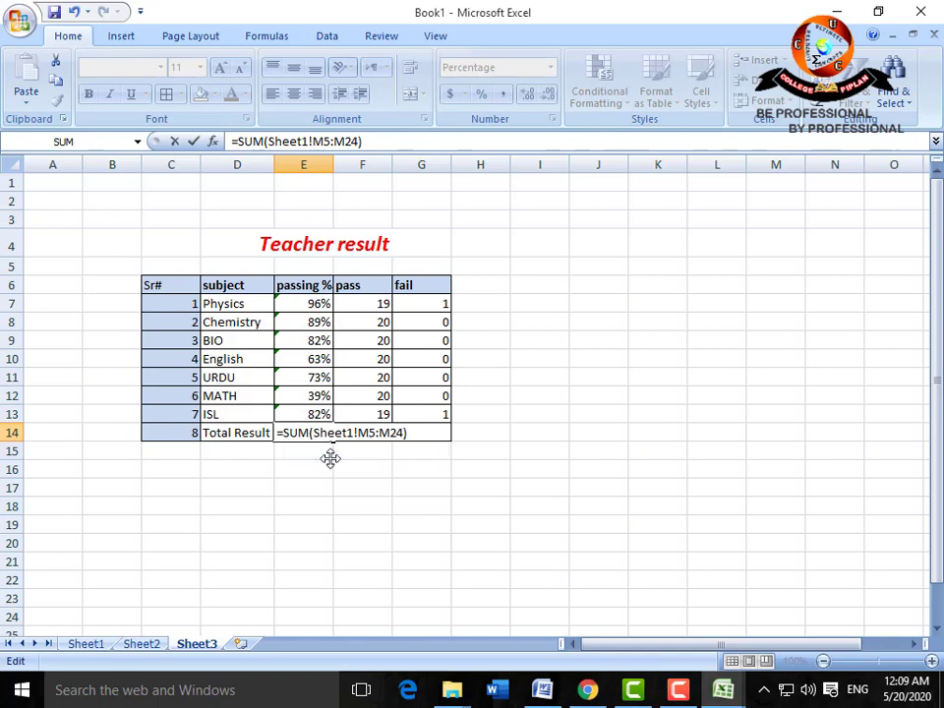
Divide by the total marks sum to complete E14 as =SUM(Sheet1!M5:M24)/SUM(Sheet1!N5:N24)
text(/SUM()
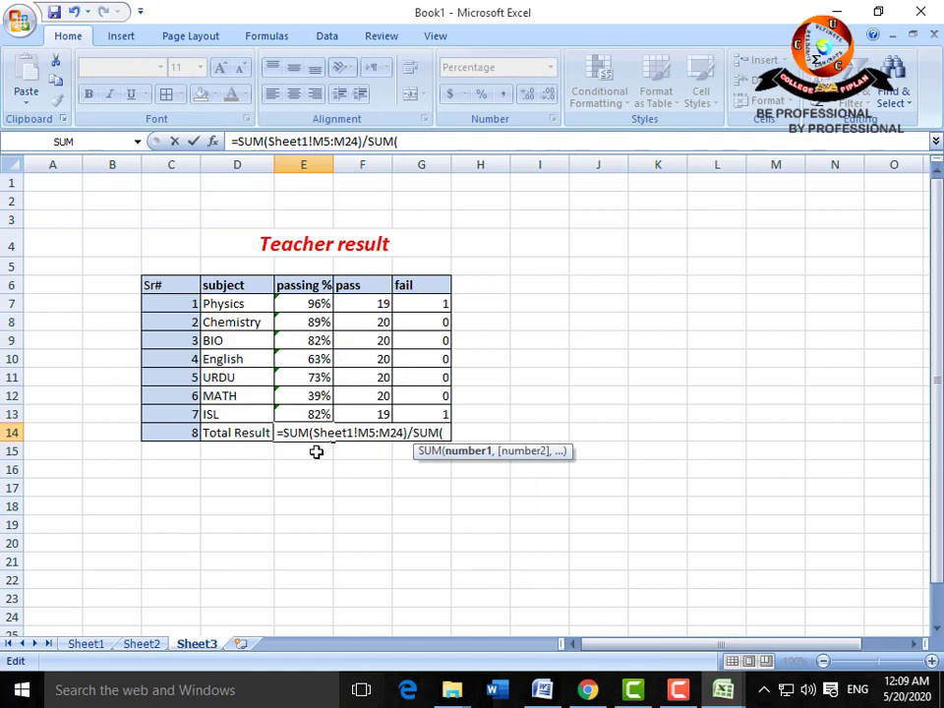
click(98, 651)
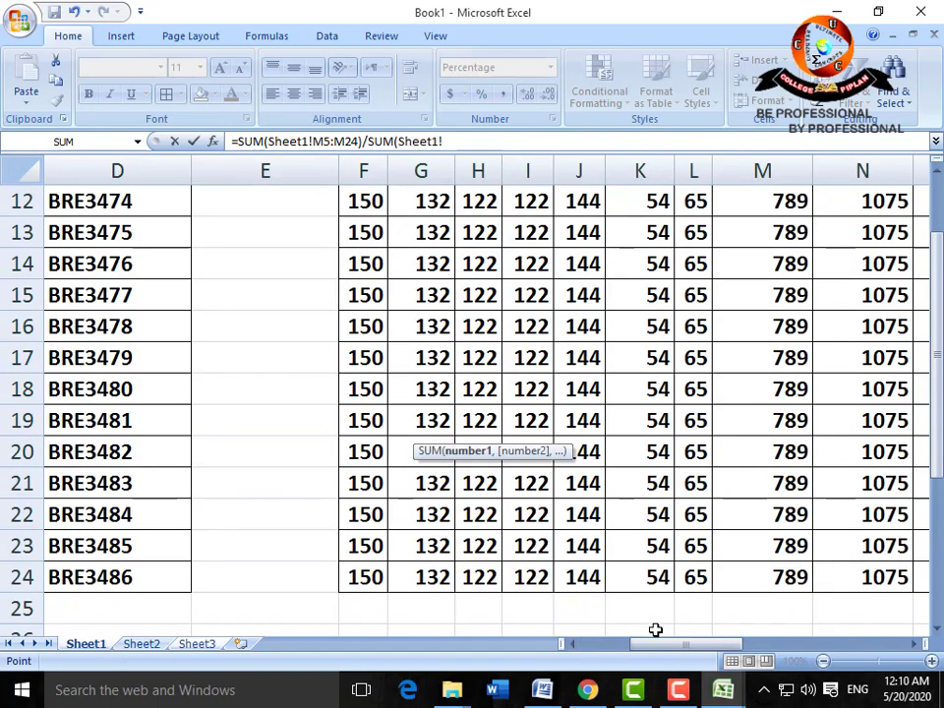
click(913, 644)
click(912, 645)
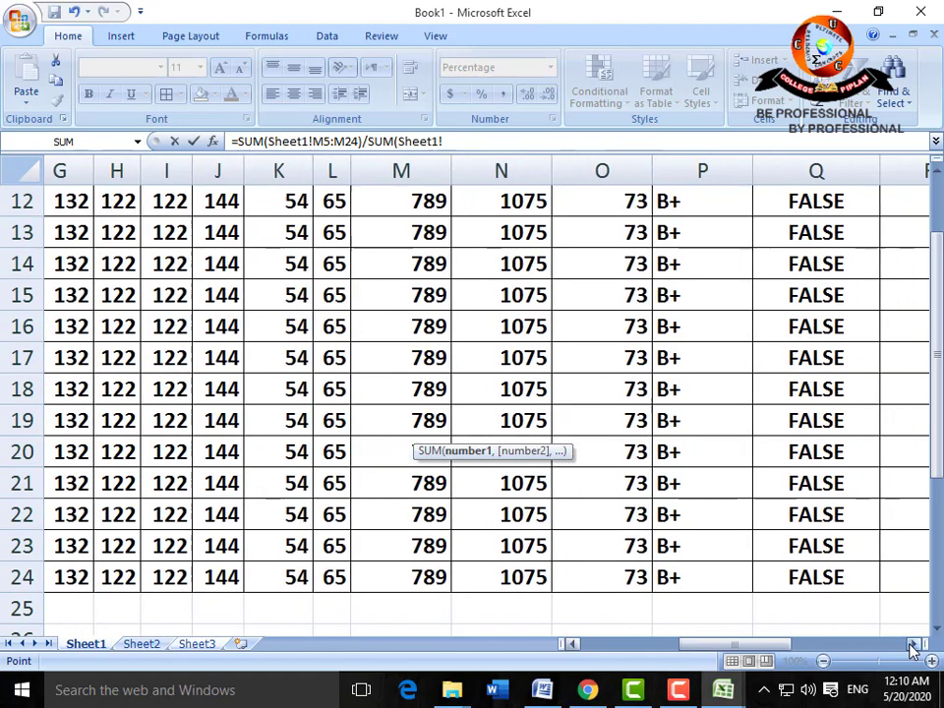
click(913, 645)
scroll(687, 500, up, 4)
drag(472, 331, 460, 580)
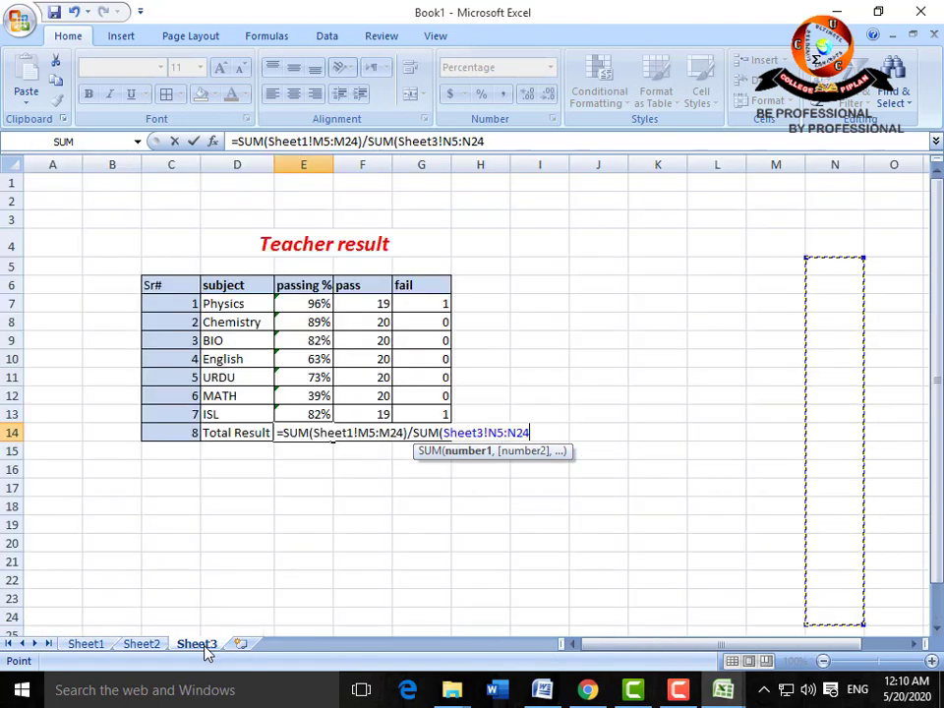
click(482, 432)
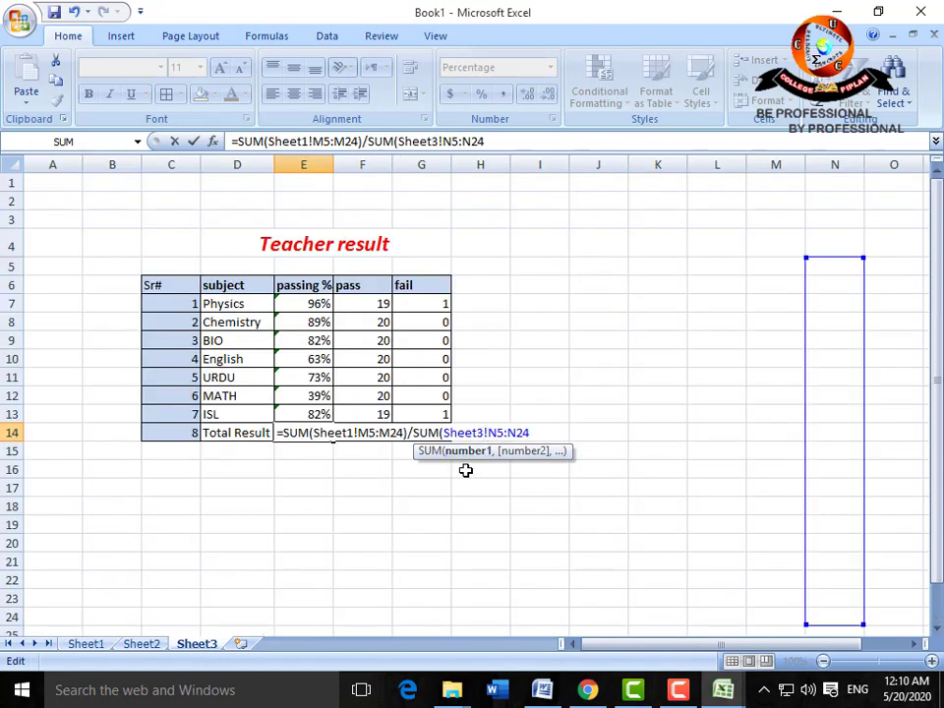
key(BackSpace)
text(1)
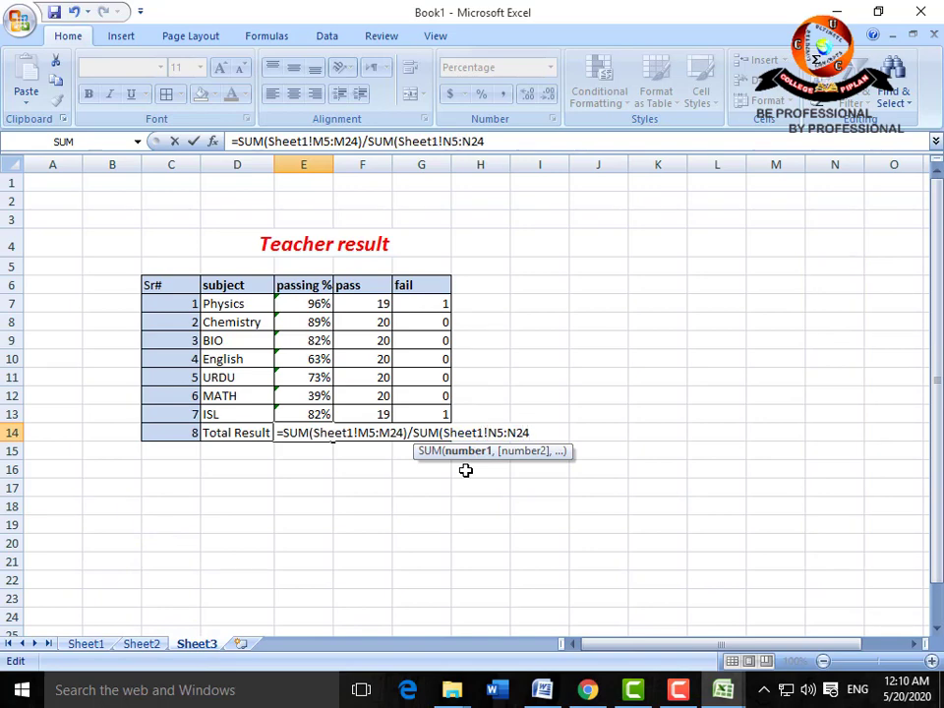
key(Return)
key(Up)
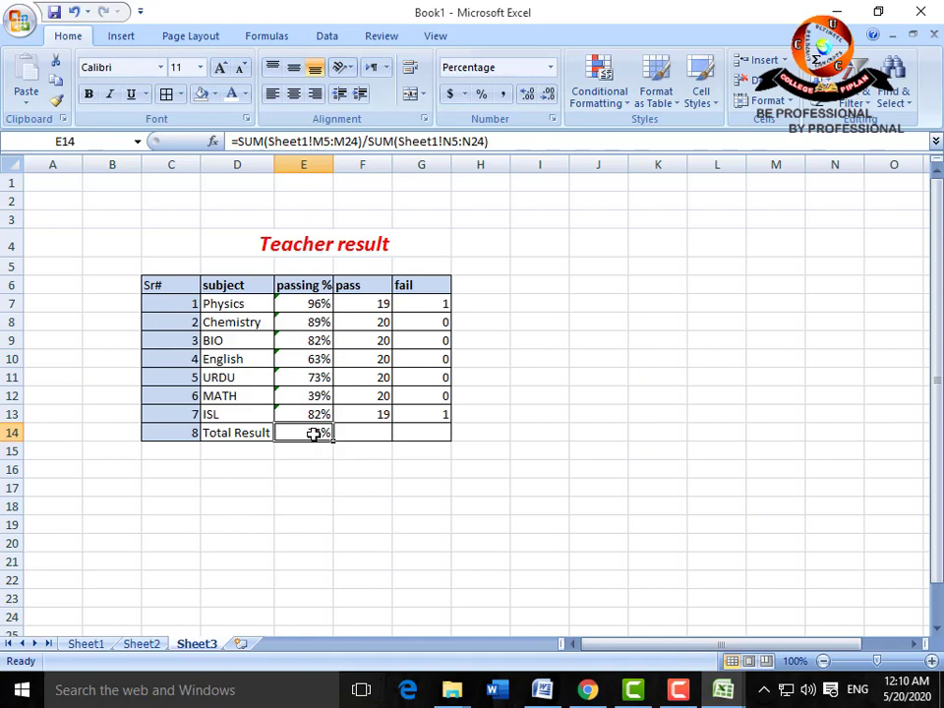
Review the subject and Total Result passing percentages, the Sheet1 result sheet and the Sheet2 result cards
drag(316, 306, 316, 414)
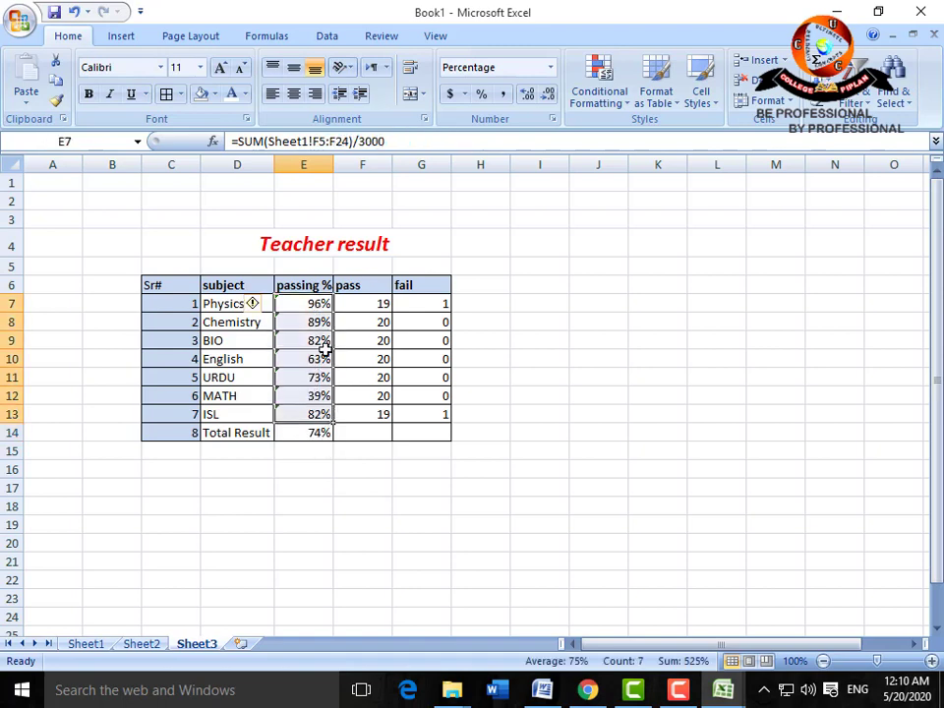
click(311, 432)
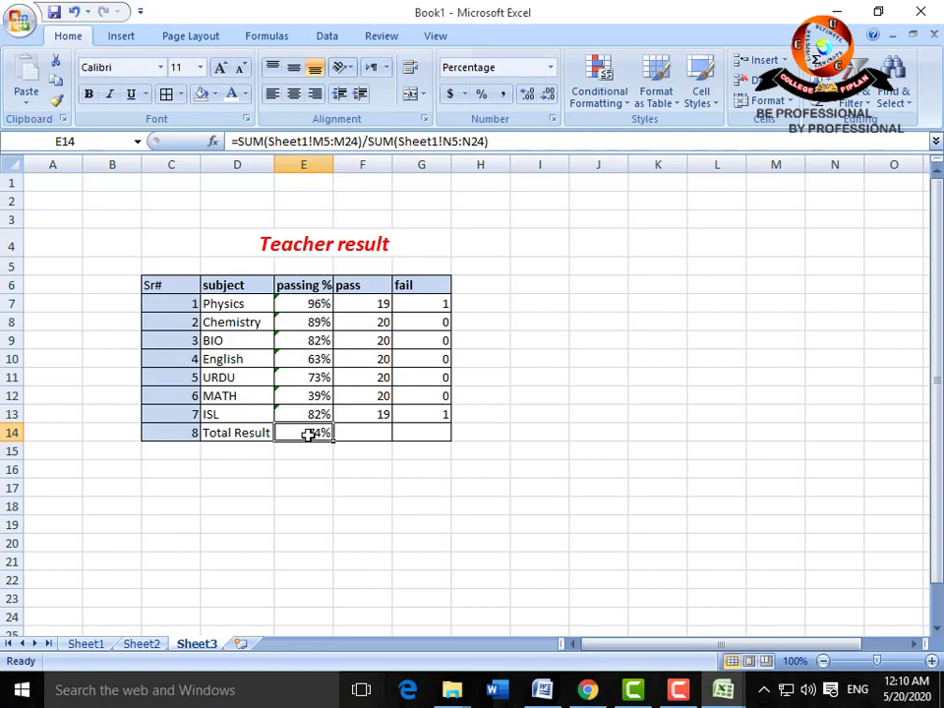
click(89, 643)
scroll(192, 526, up, 2)
scroll(199, 526, up, 2)
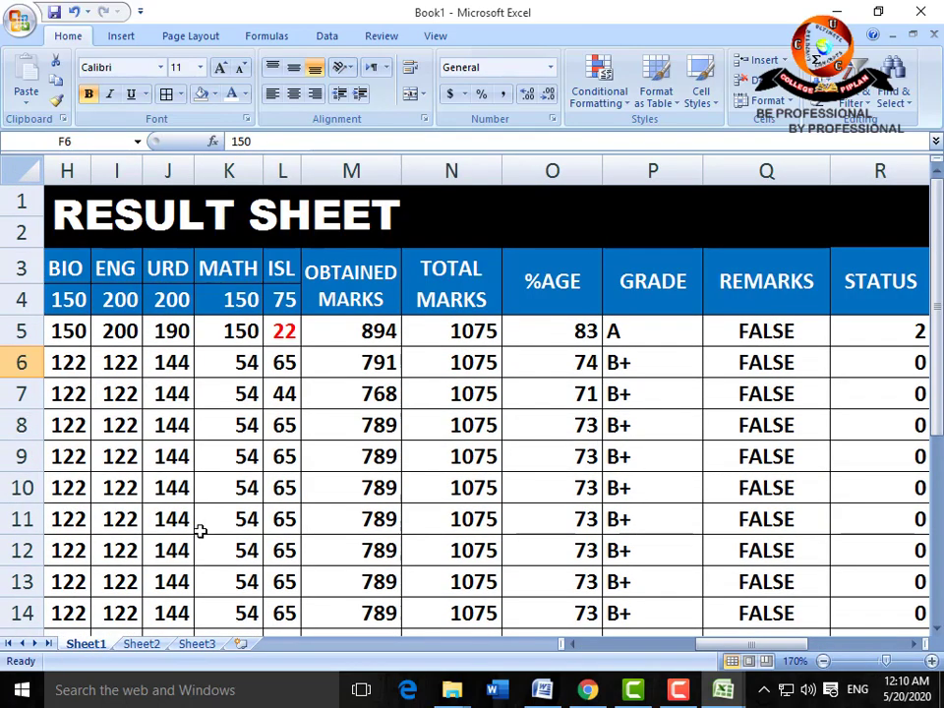
click(150, 644)
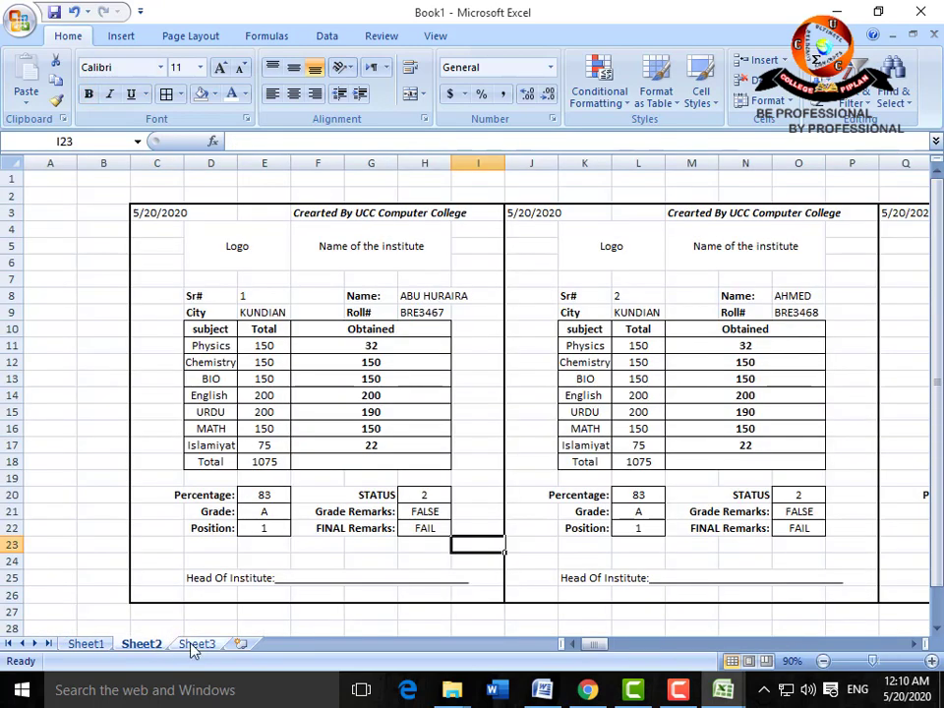
Insert a 3-D clustered column chart from the Sheet3 Teacher result table C6:G14 and place it beside the table
click(193, 645)
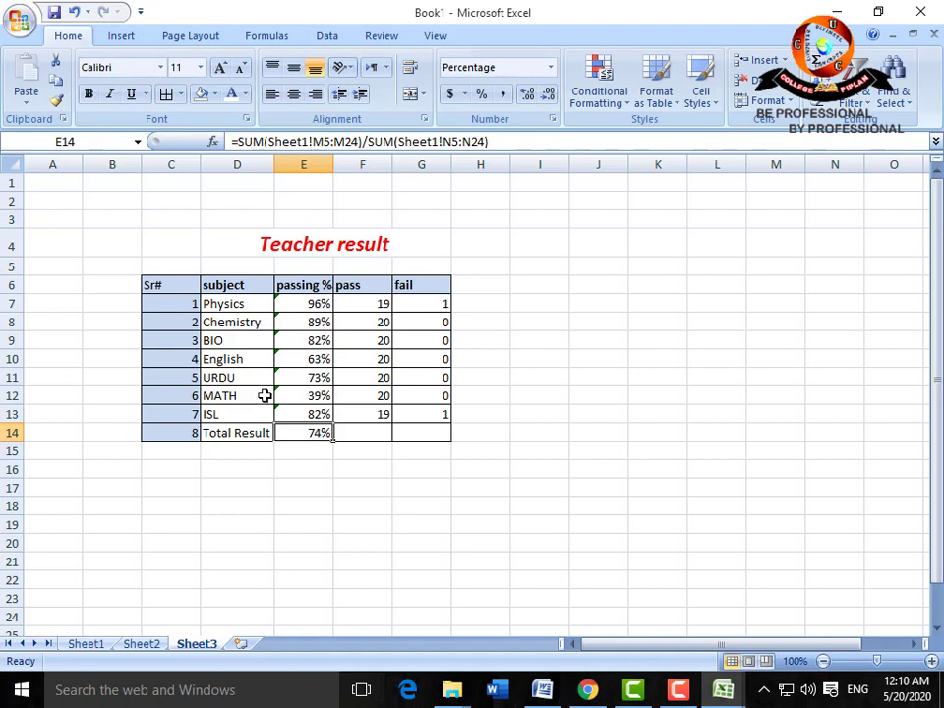
drag(166, 284, 414, 426)
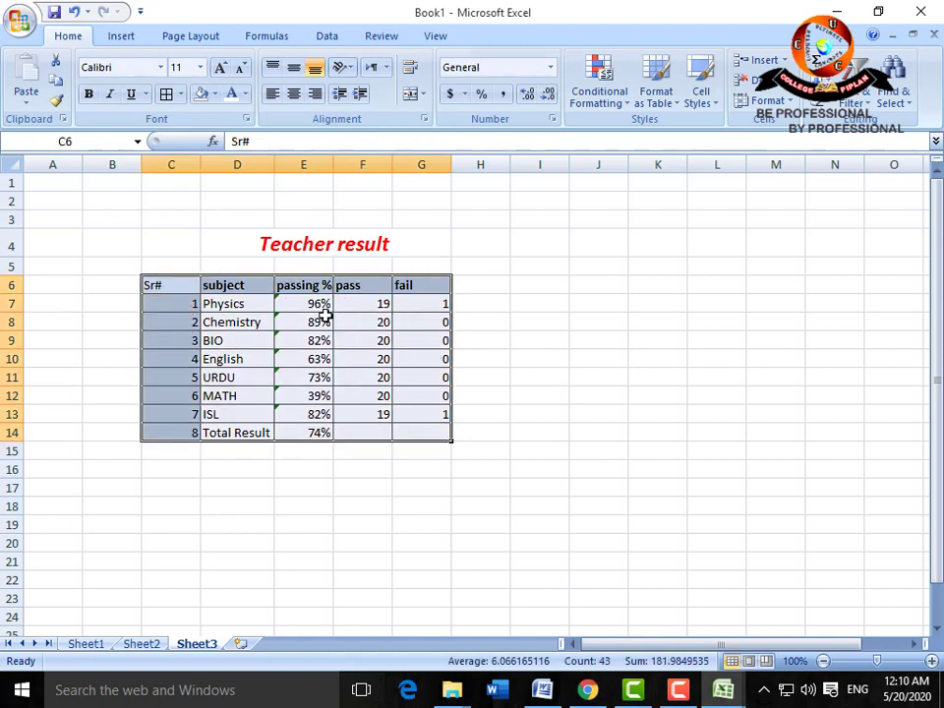
click(126, 39)
click(305, 99)
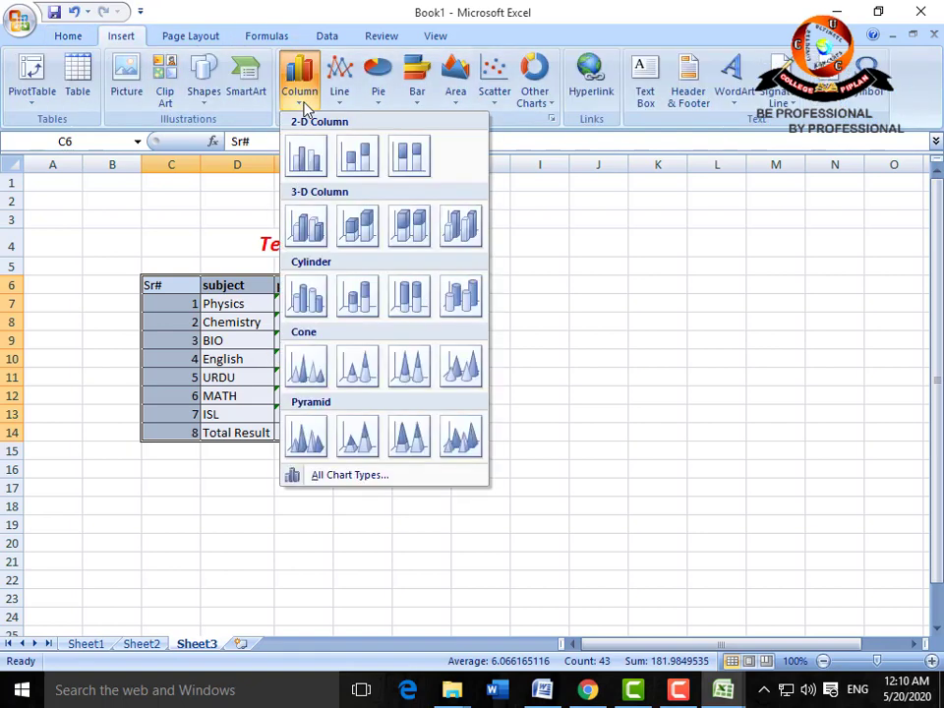
click(309, 228)
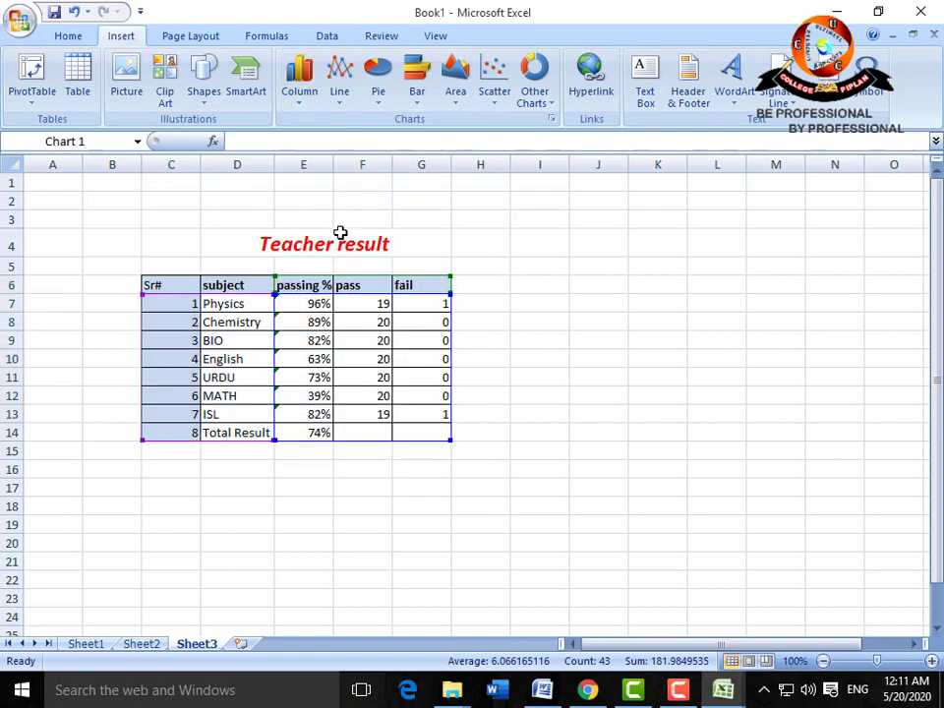
drag(312, 281, 567, 247)
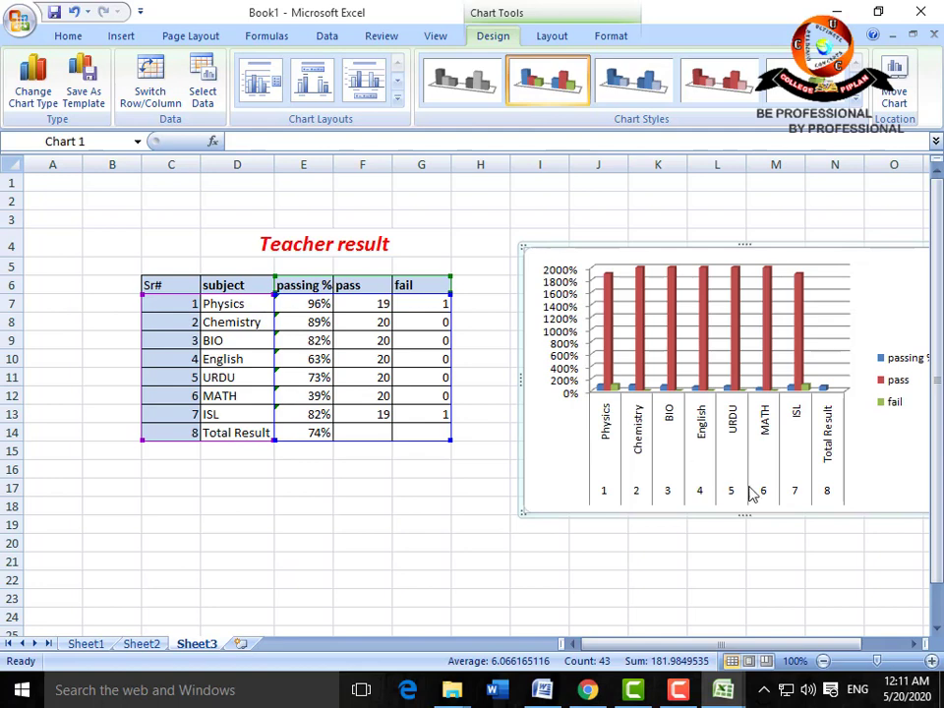
click(913, 643)
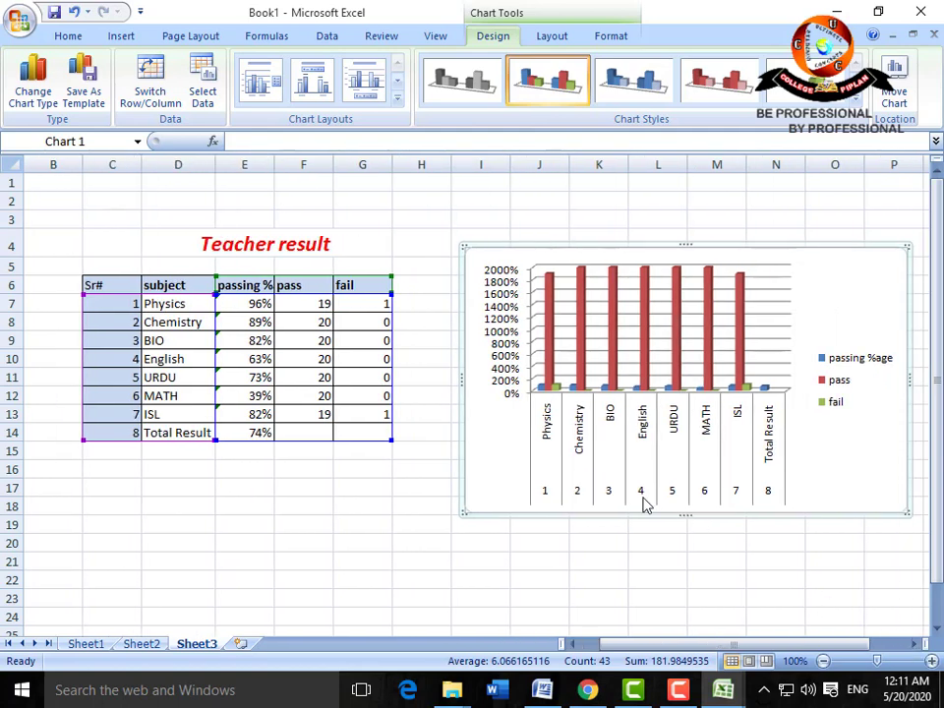
Apply the blue monochrome chart style to the Teacher result chart
click(856, 101)
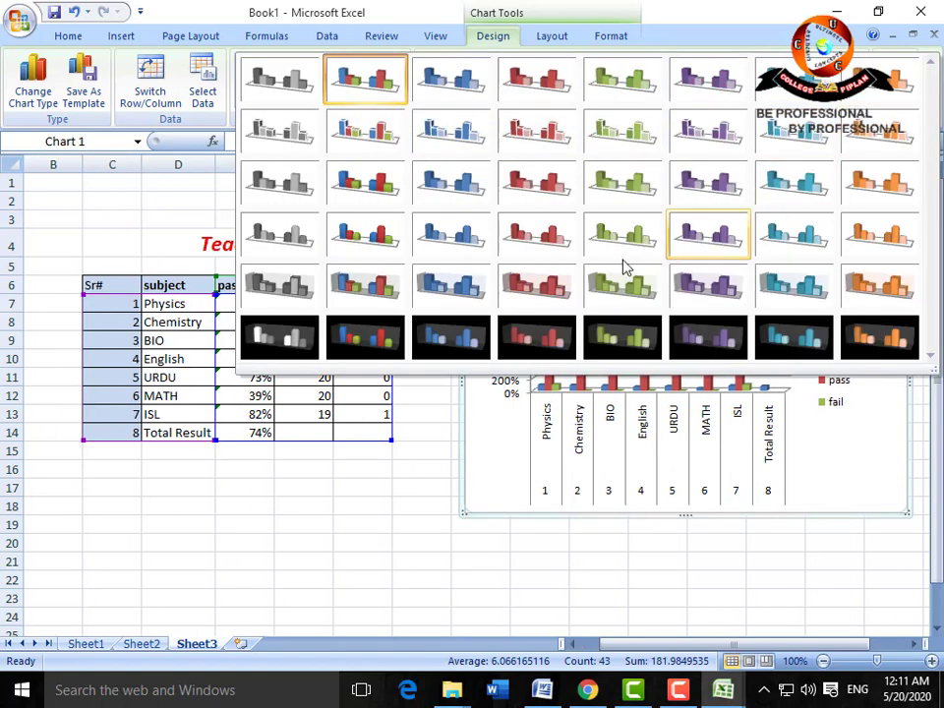
click(481, 98)
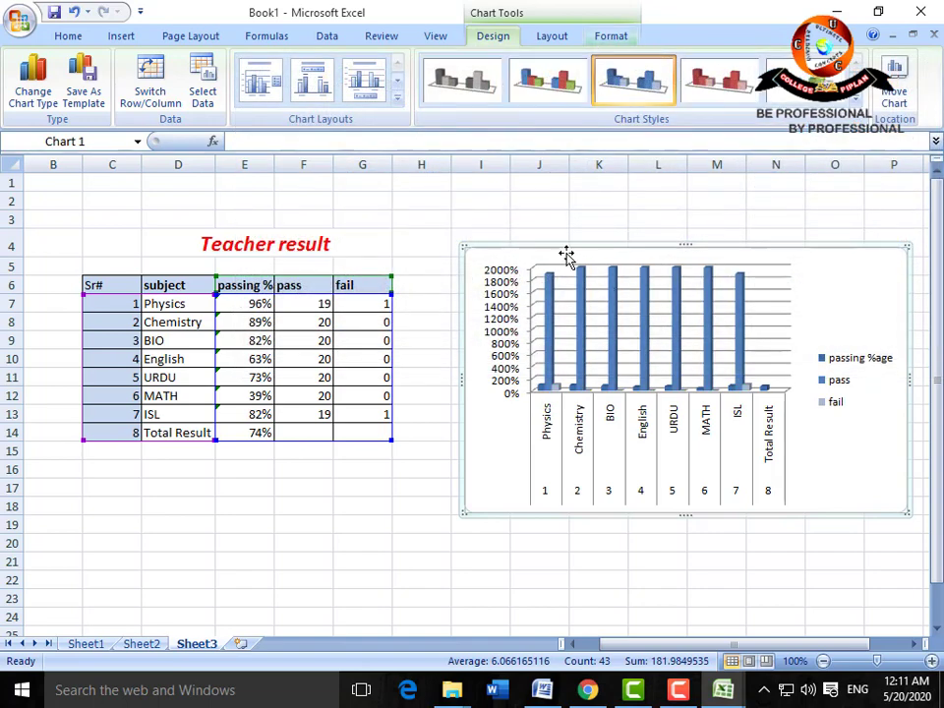
click(551, 285)
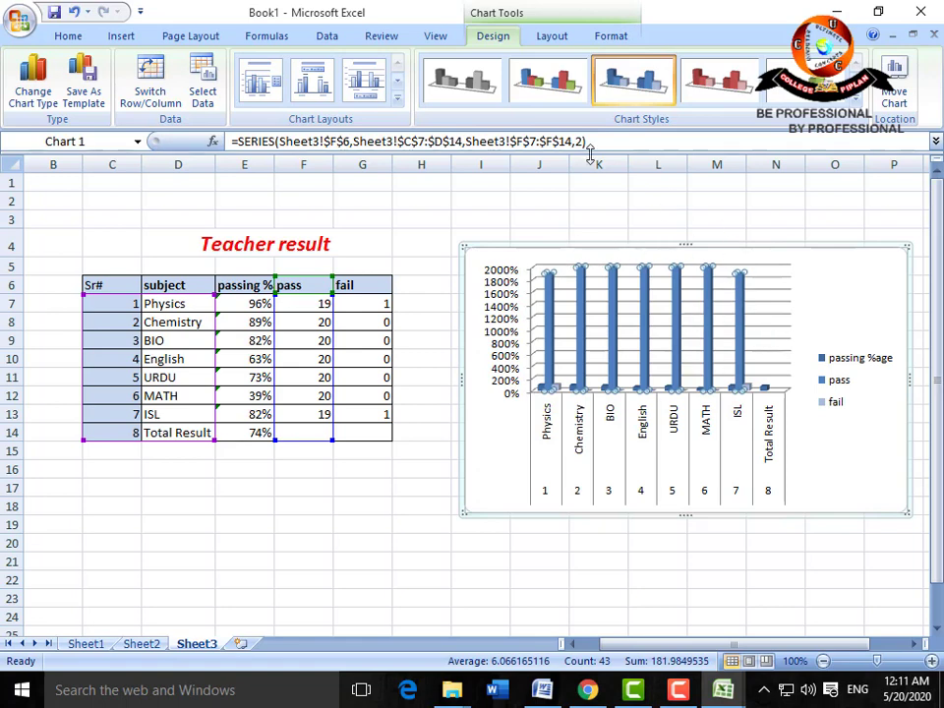
Try different chart layouts and apply the one with a chart title above and the legend below the plot
click(396, 100)
click(364, 137)
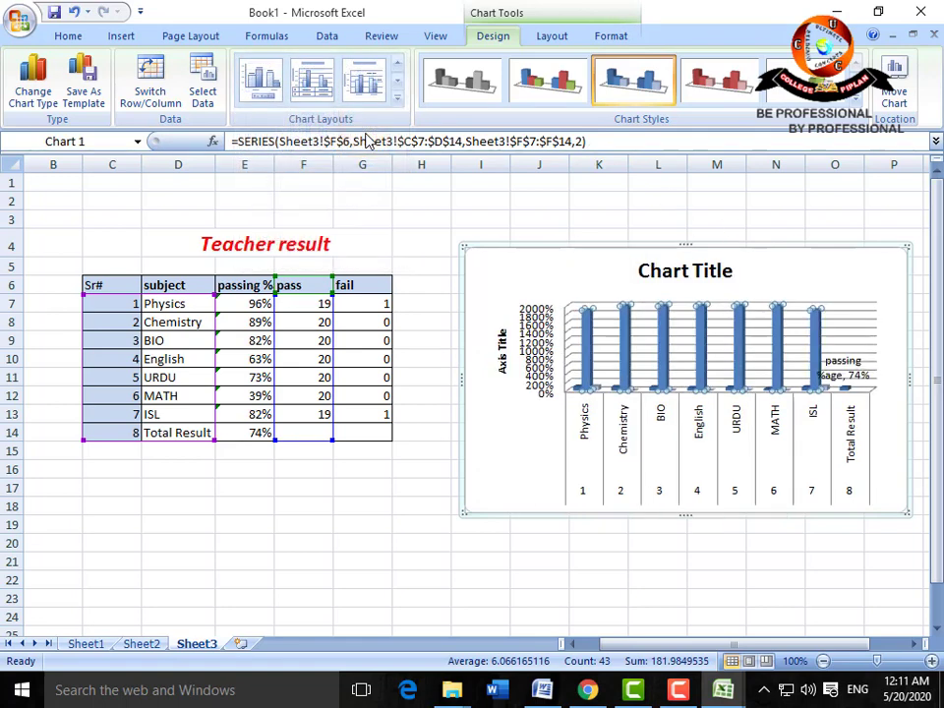
click(395, 100)
click(273, 129)
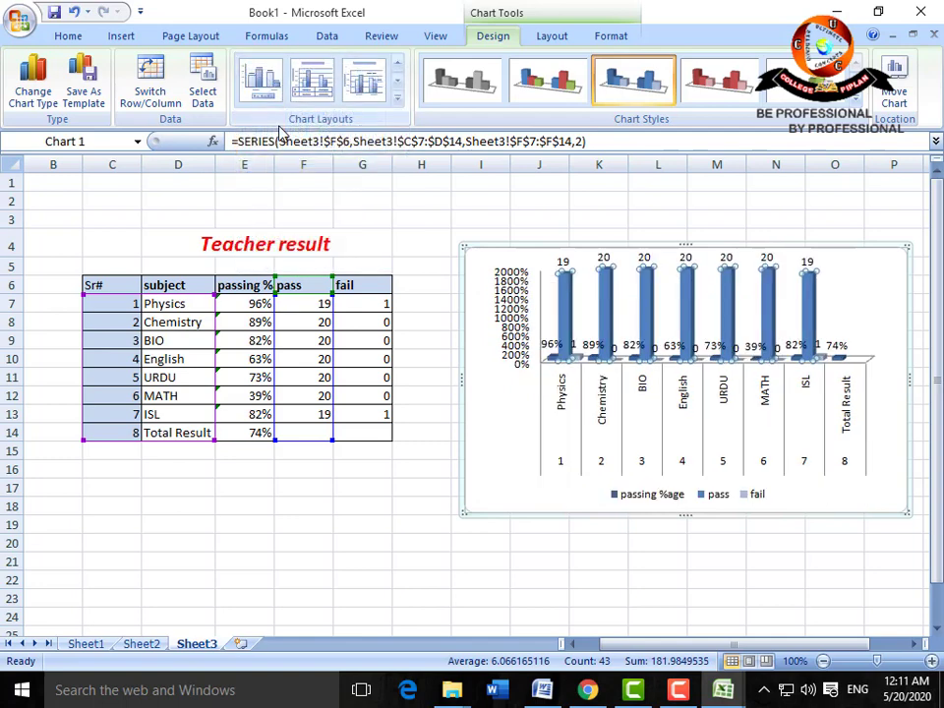
click(396, 99)
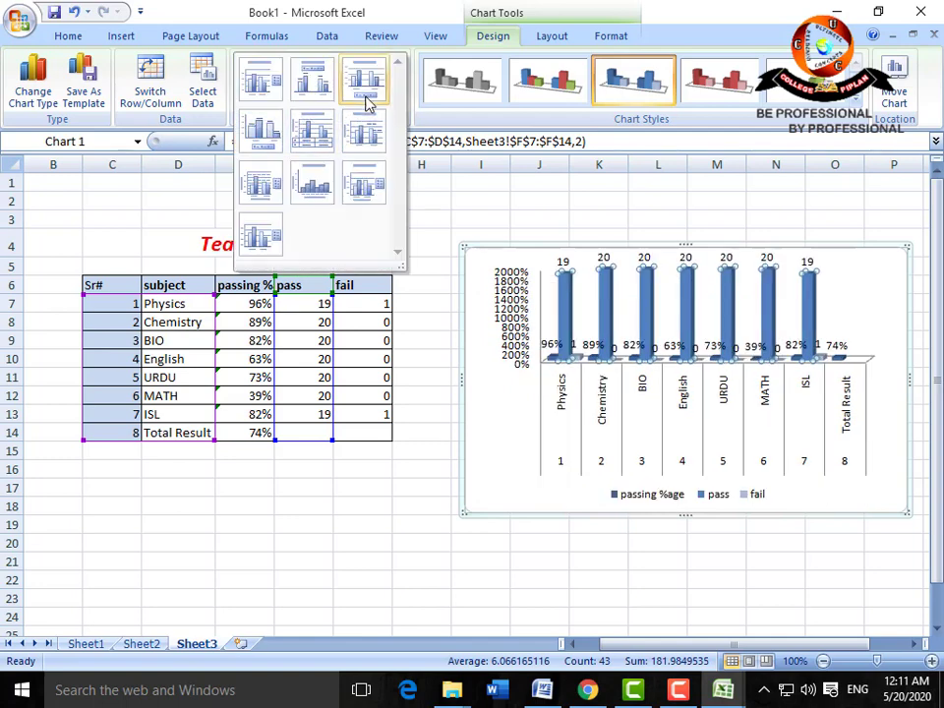
click(358, 88)
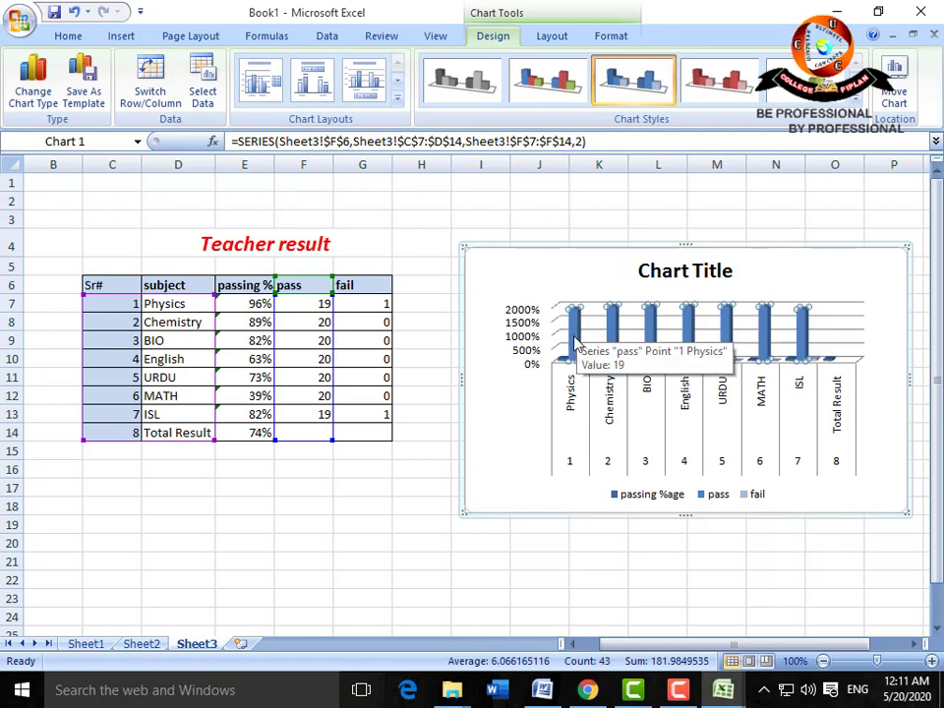
Overwrite the Physics passing percentage in E7 with 0% to test the chart
click(253, 320)
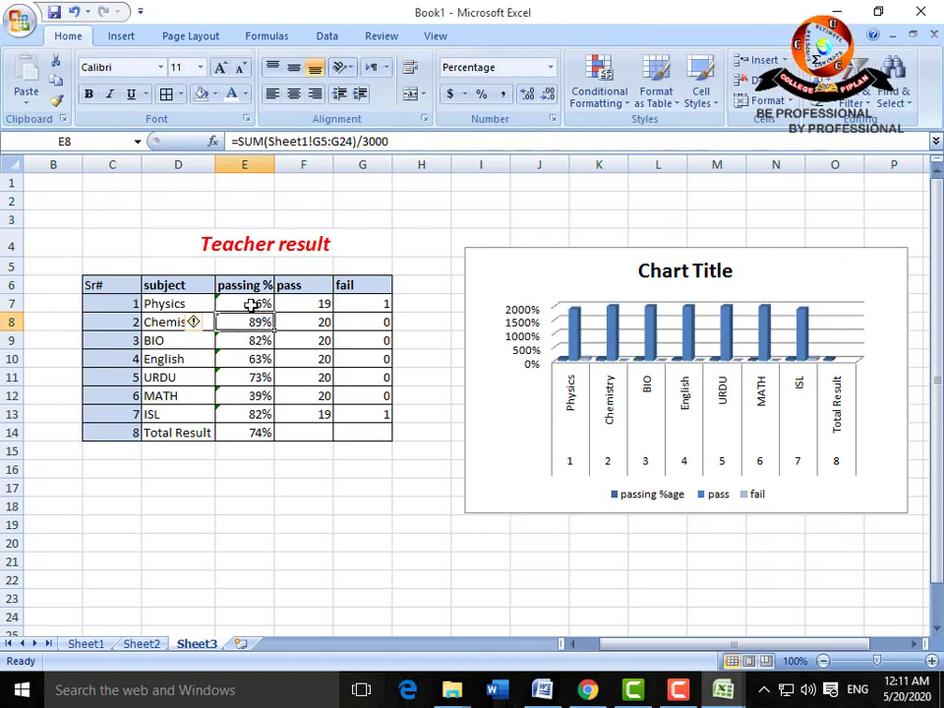
click(257, 304)
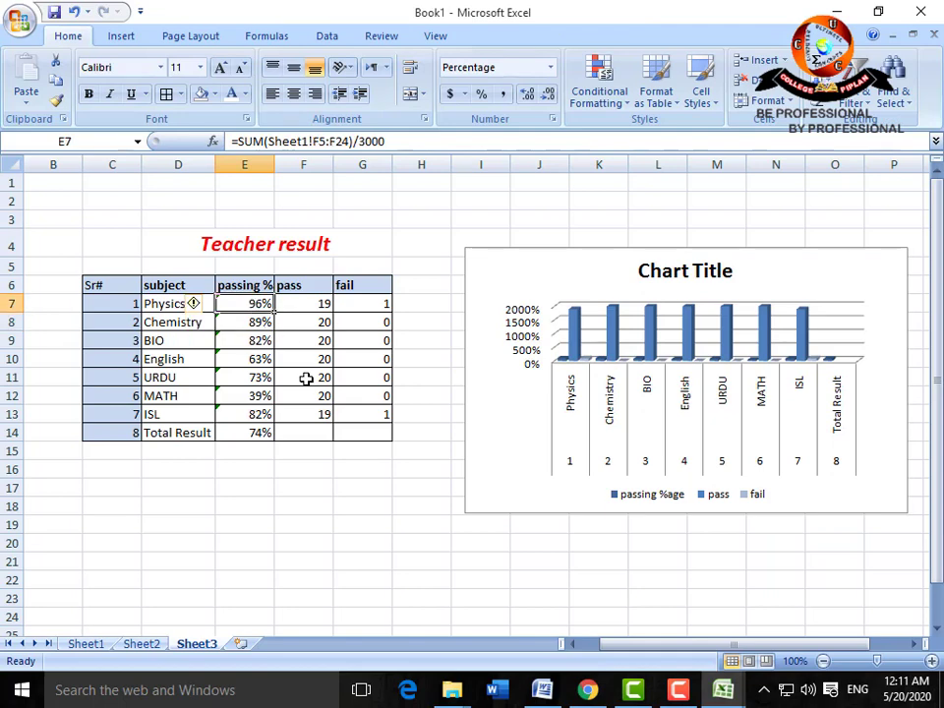
text(0)
key(Return)
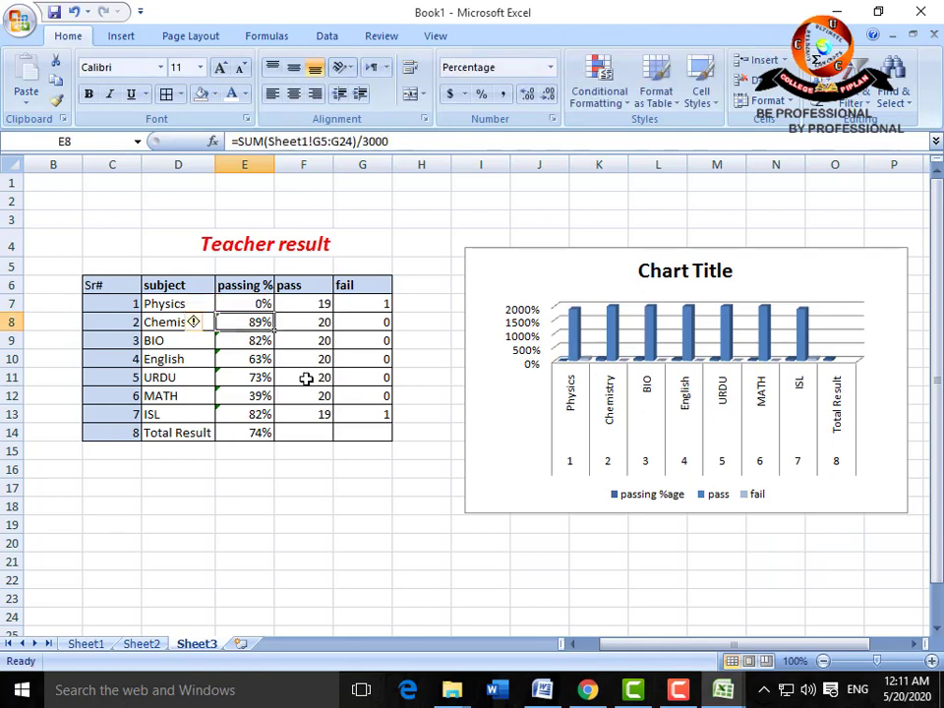
Change the Teacher result chart's type to a 2-D clustered bar chart
click(578, 325)
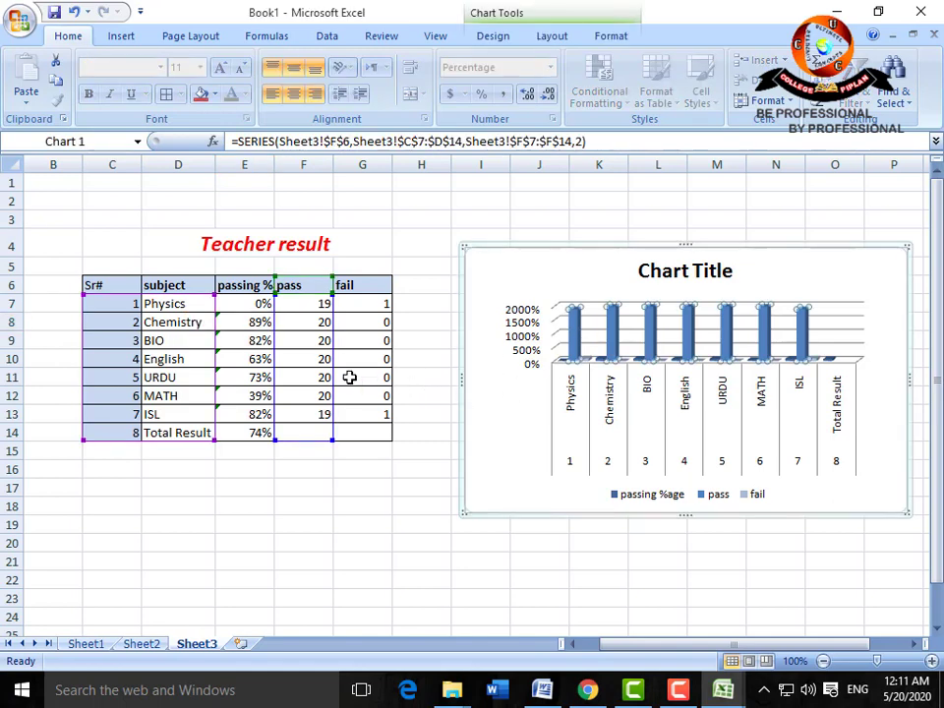
click(611, 37)
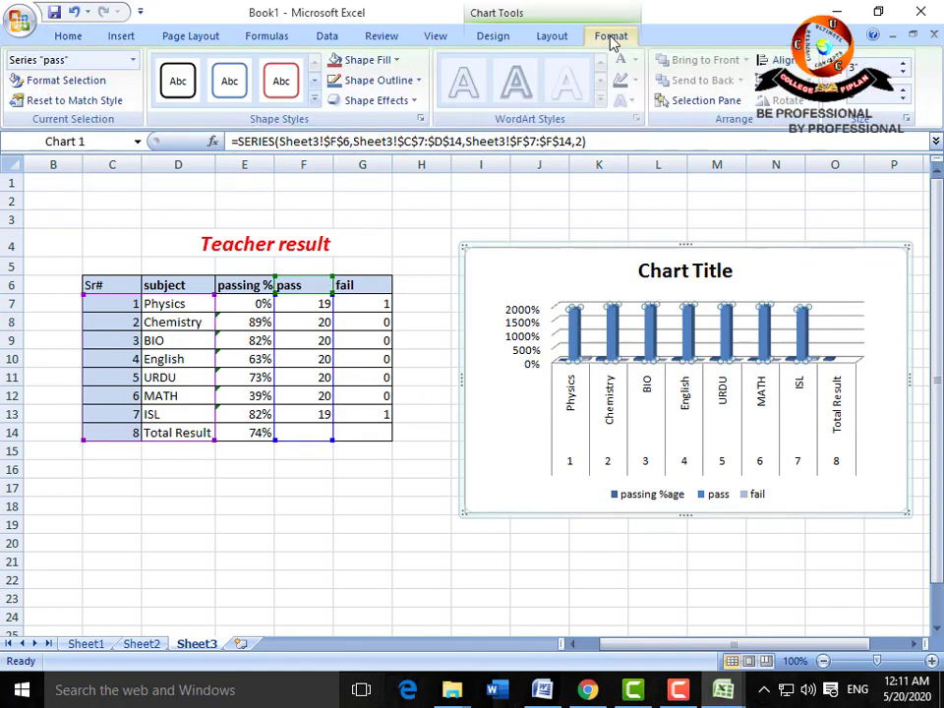
click(591, 252)
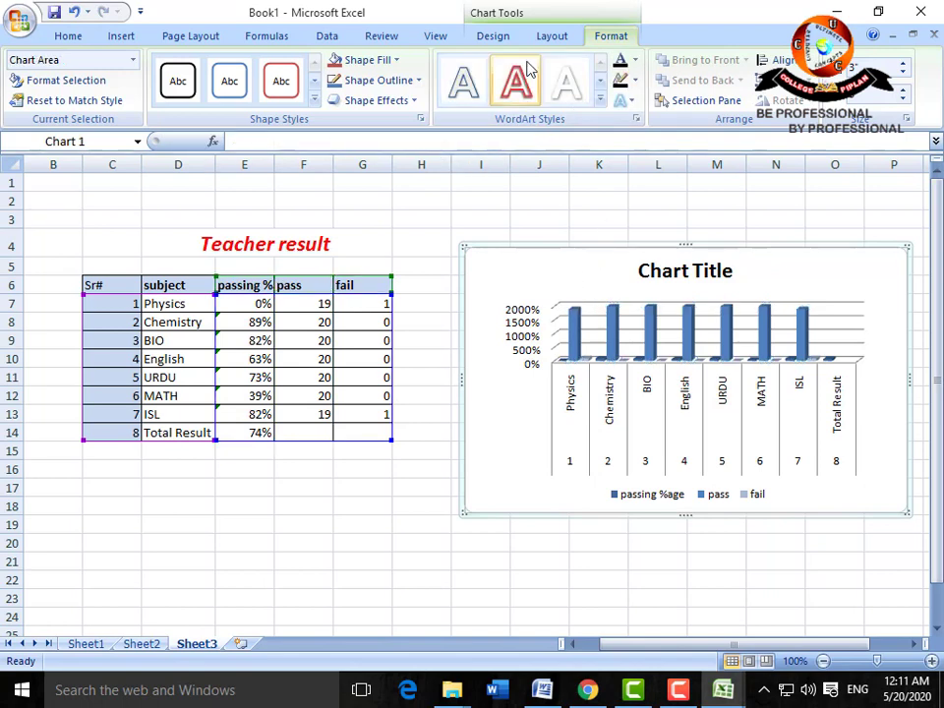
click(504, 40)
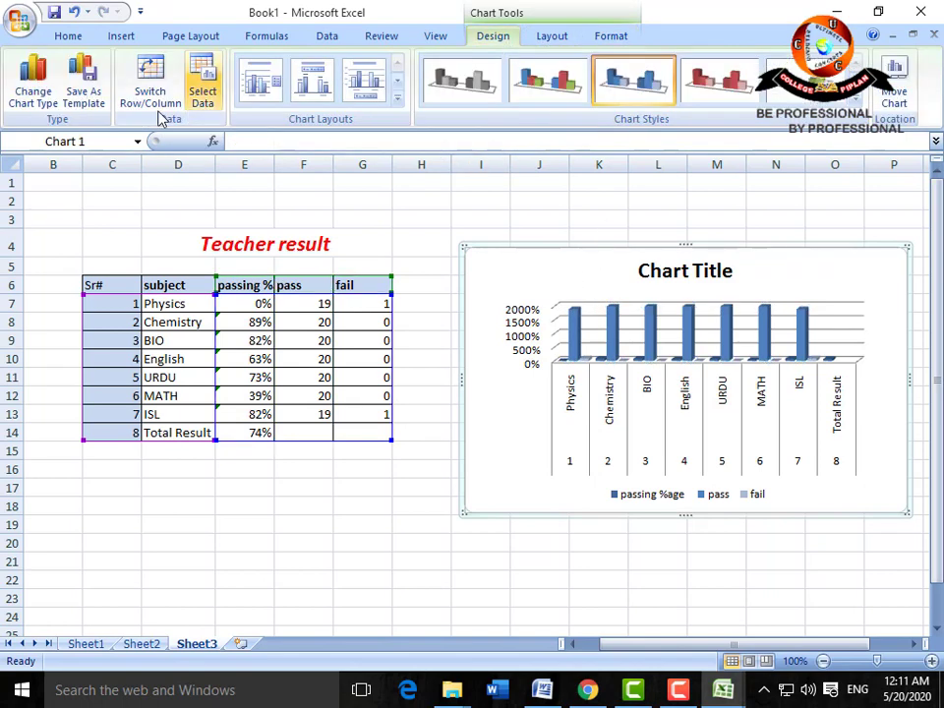
click(35, 92)
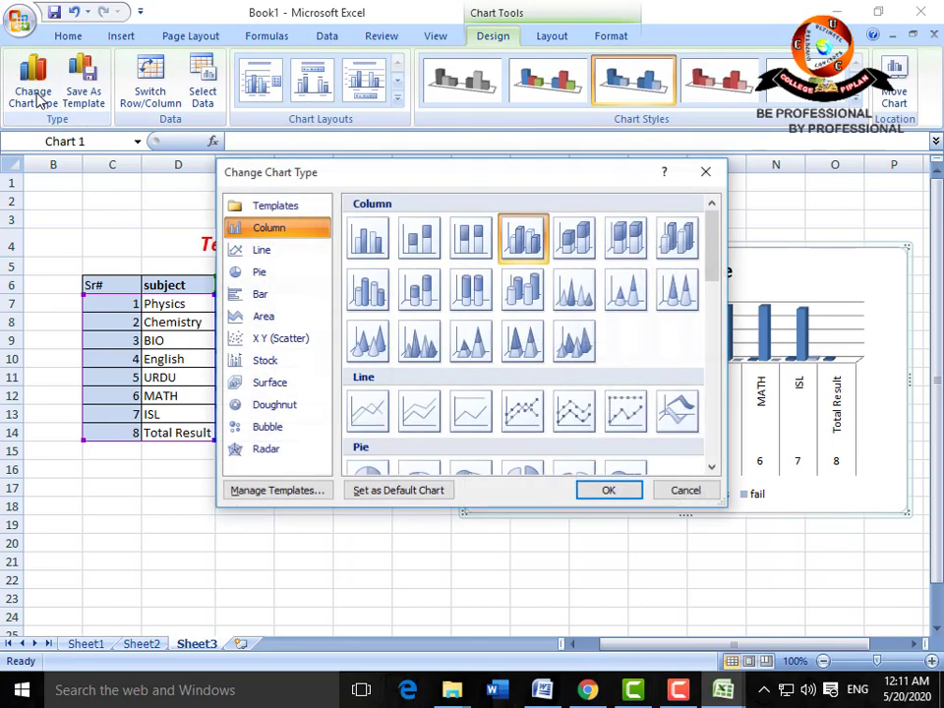
click(302, 295)
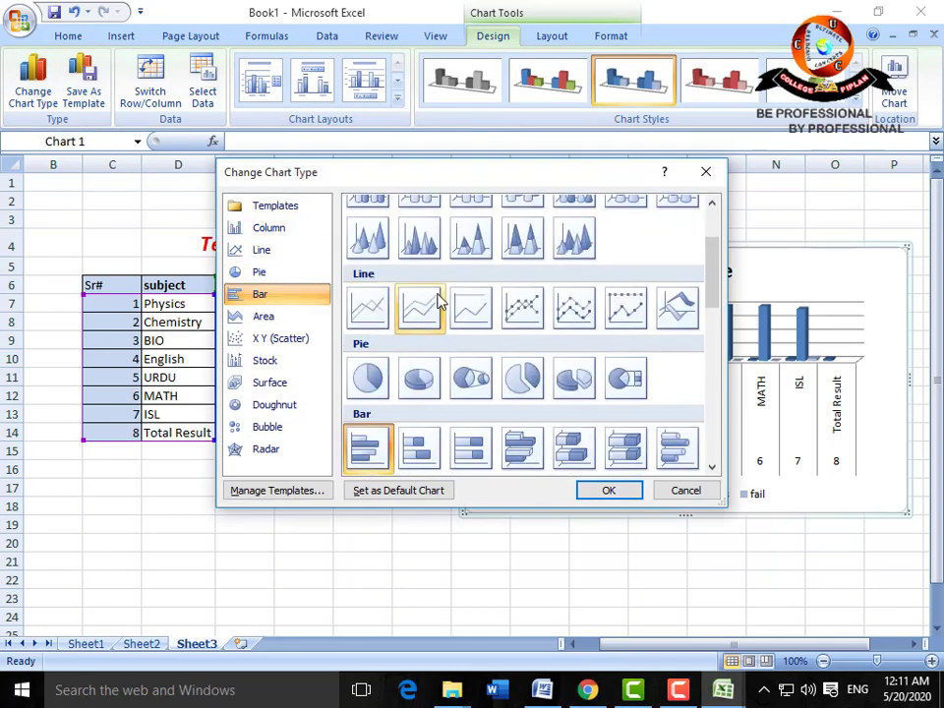
click(607, 491)
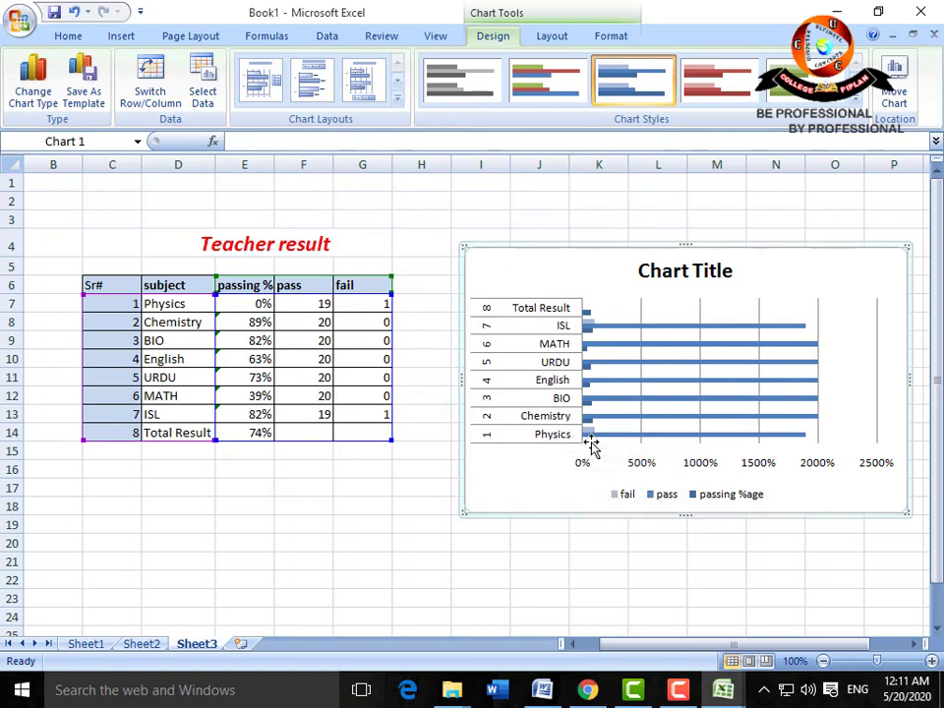
Set the Physics passing percentage in E7 to 100%
click(252, 306)
text(100)
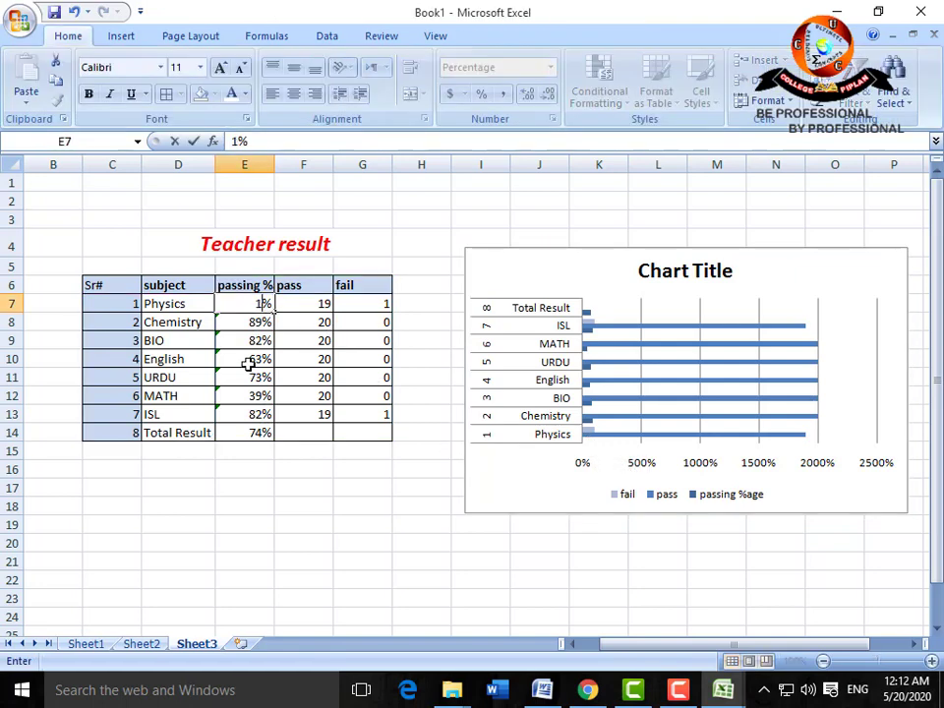
key(Return)
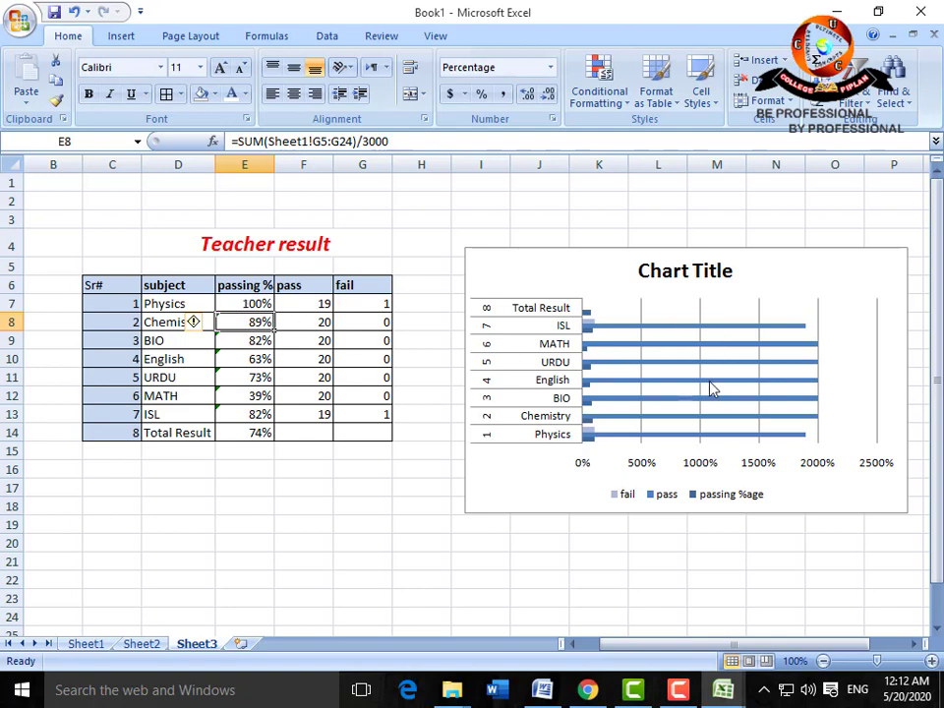
Examine the pass and fail formulas in F7 and G8, the whole Sheet1 result sheet and its grade formula in P5
click(300, 305)
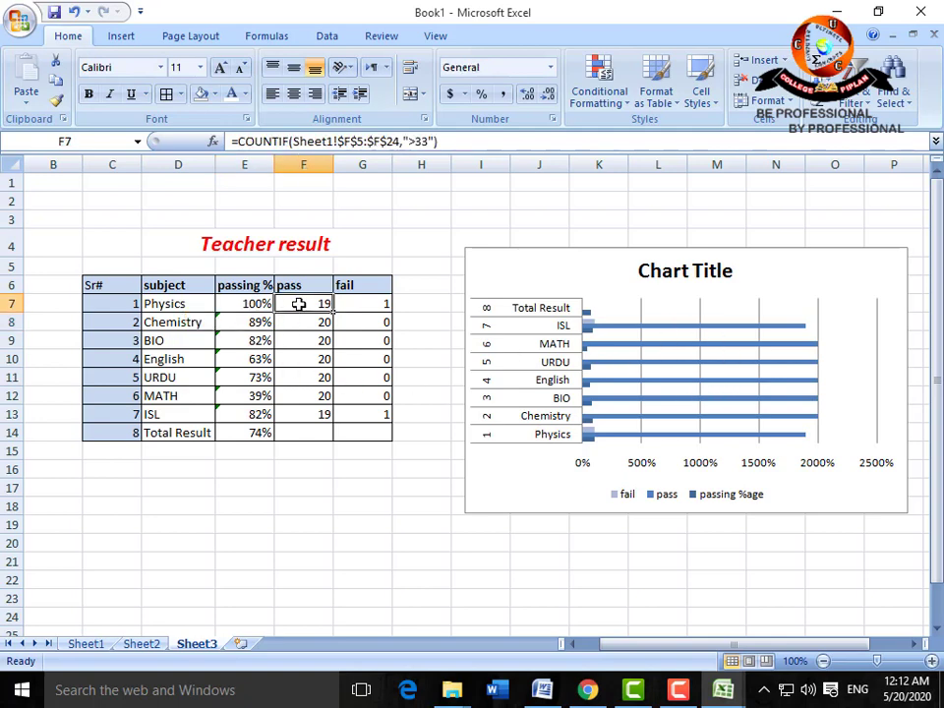
click(363, 317)
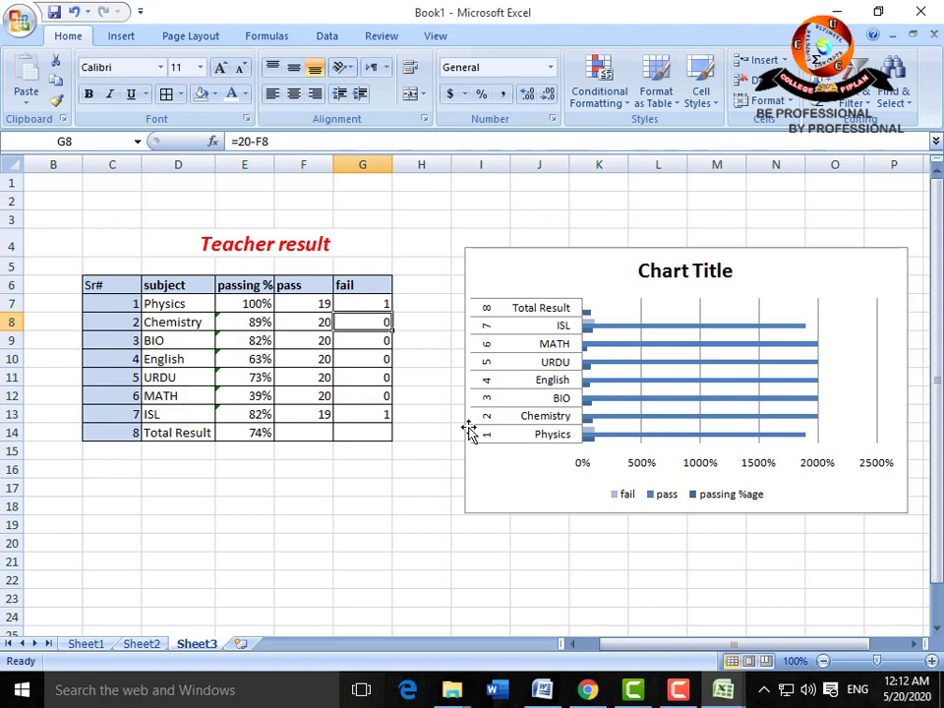
click(110, 647)
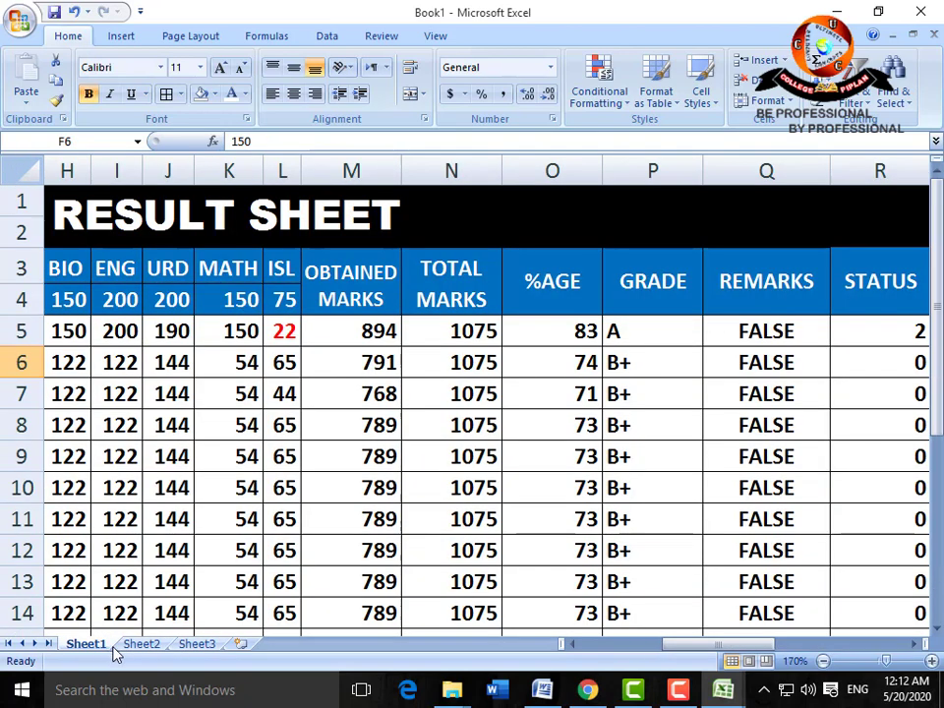
click(823, 661)
click(823, 661)
click(823, 661)
click(824, 661)
click(823, 661)
click(823, 660)
click(823, 660)
click(823, 661)
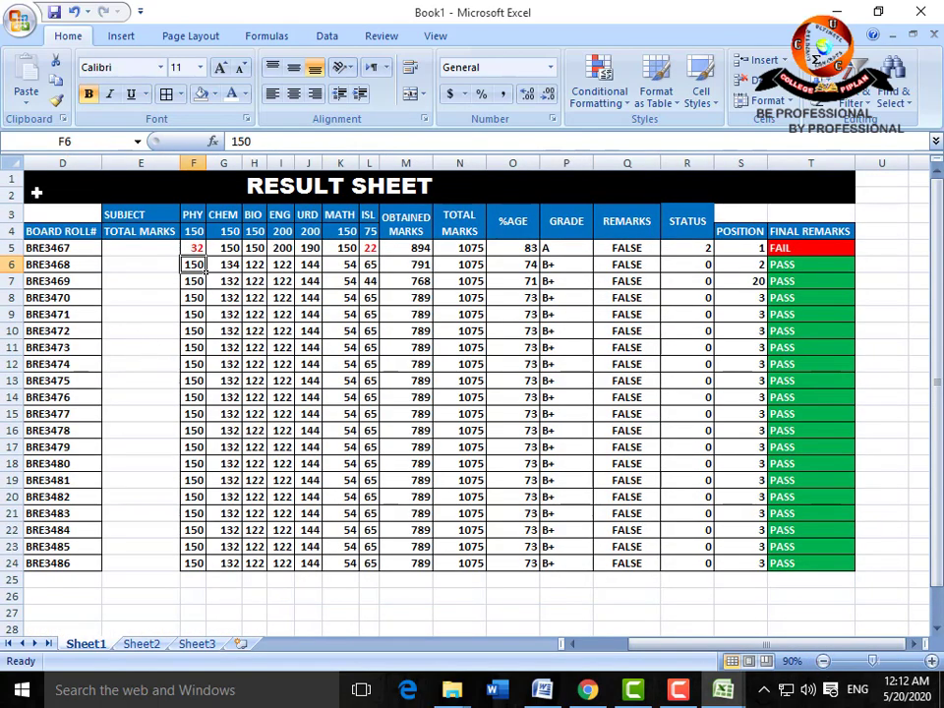
drag(37, 193, 437, 563)
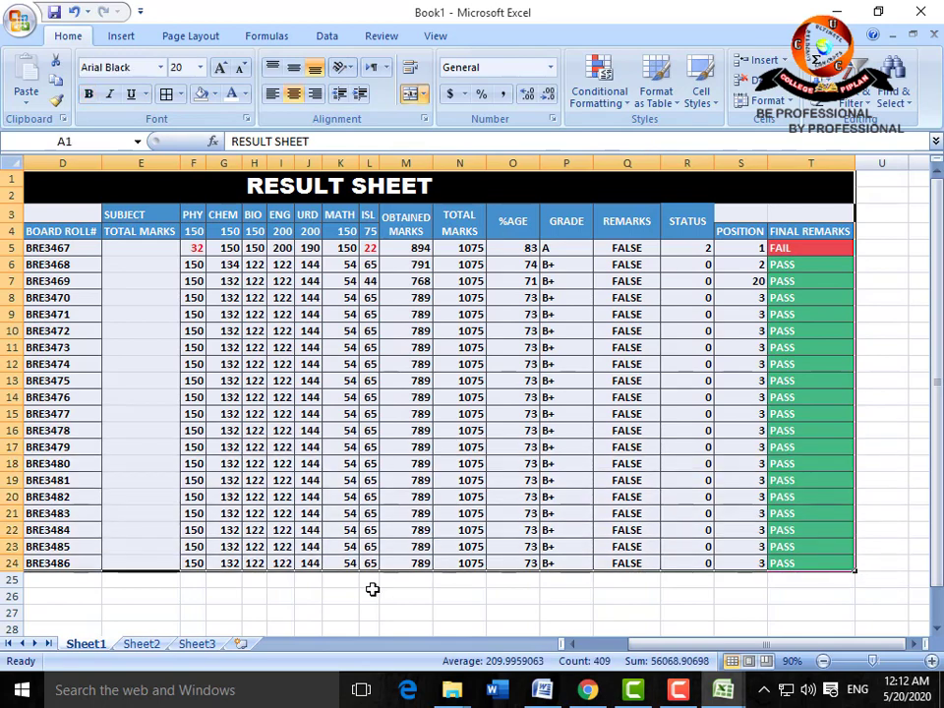
click(333, 595)
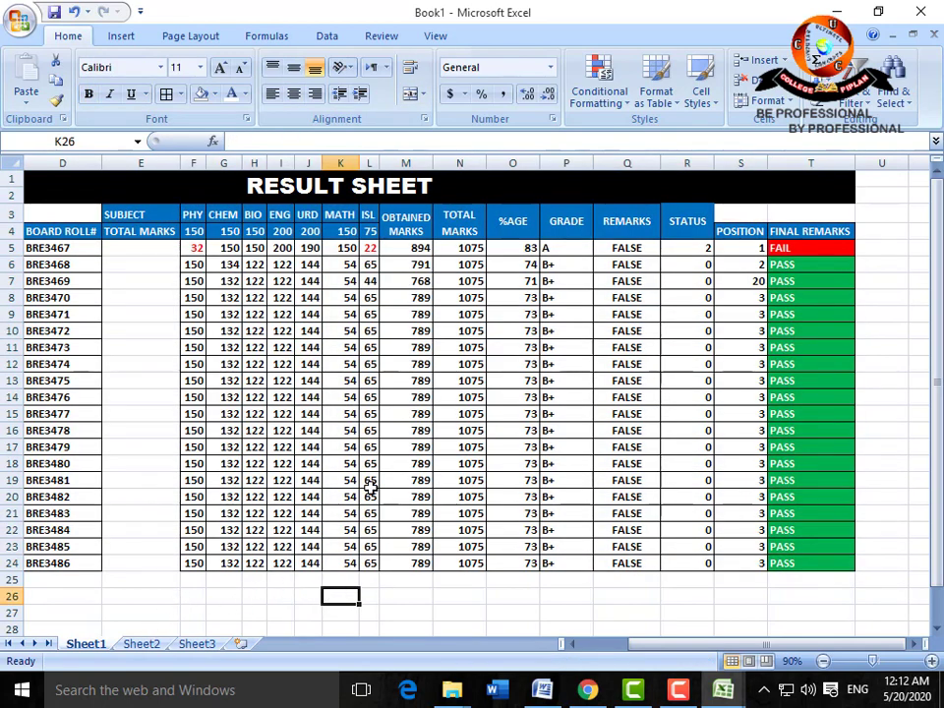
click(561, 251)
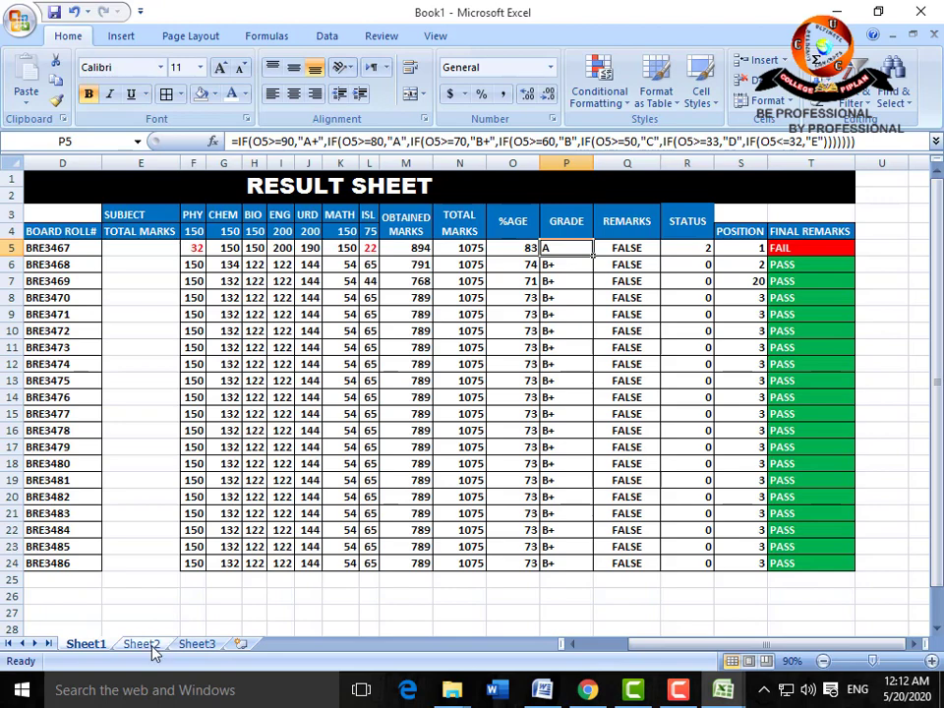
Review the Sheet2 result cards and the Sheet3 Teacher result table with its bar chart
click(142, 644)
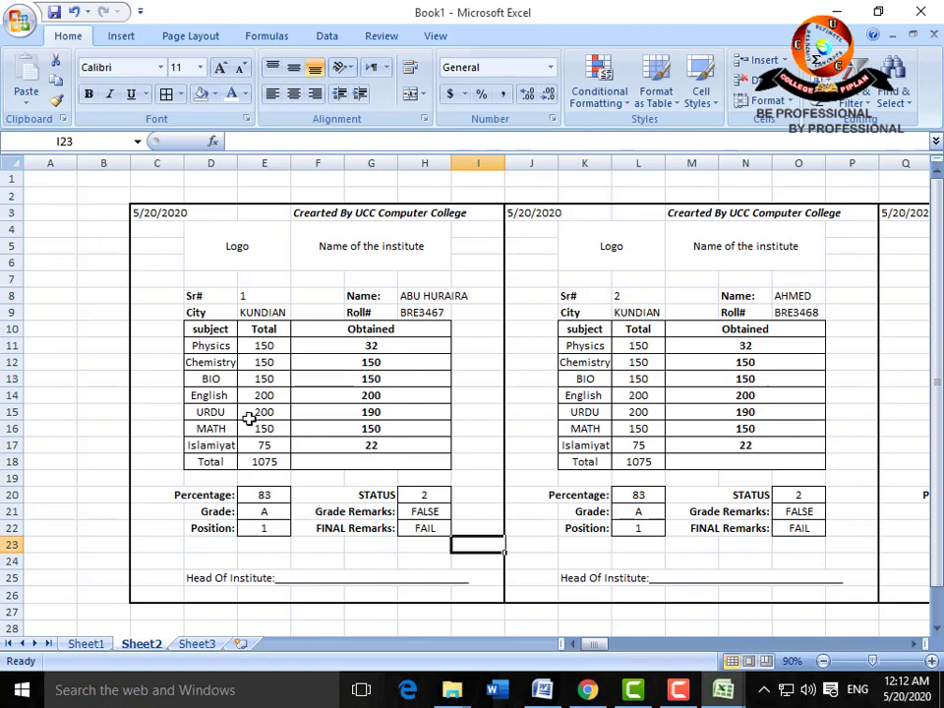
click(198, 644)
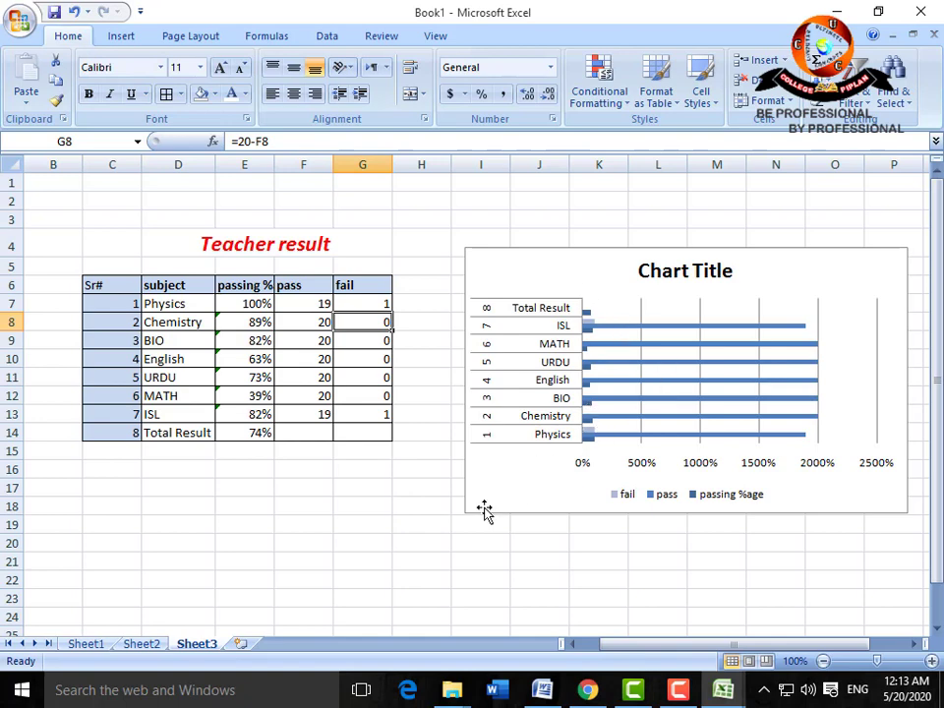
click(369, 544)
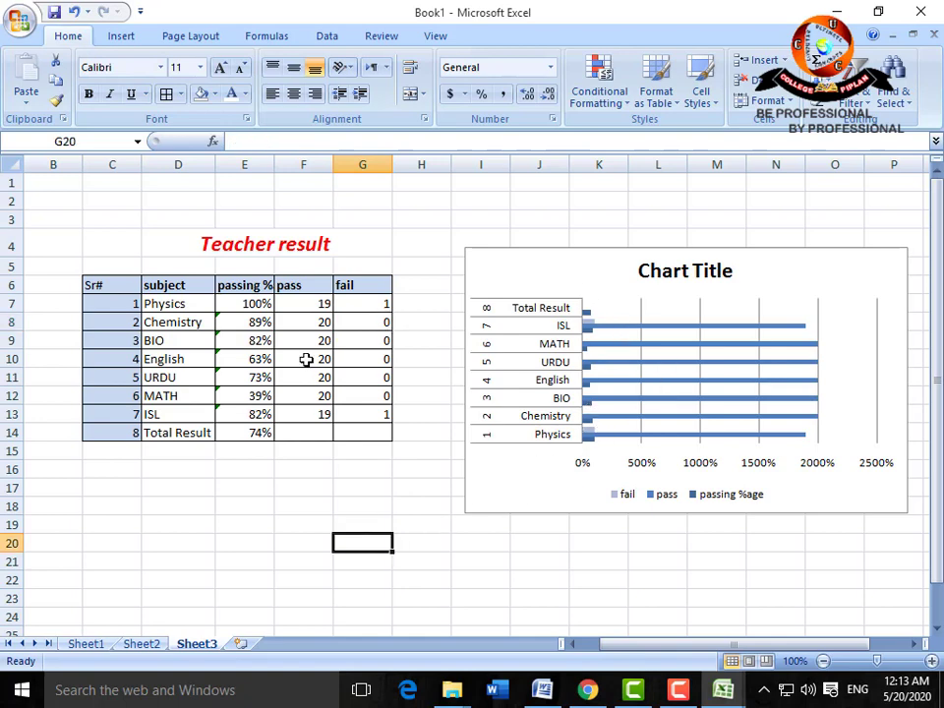